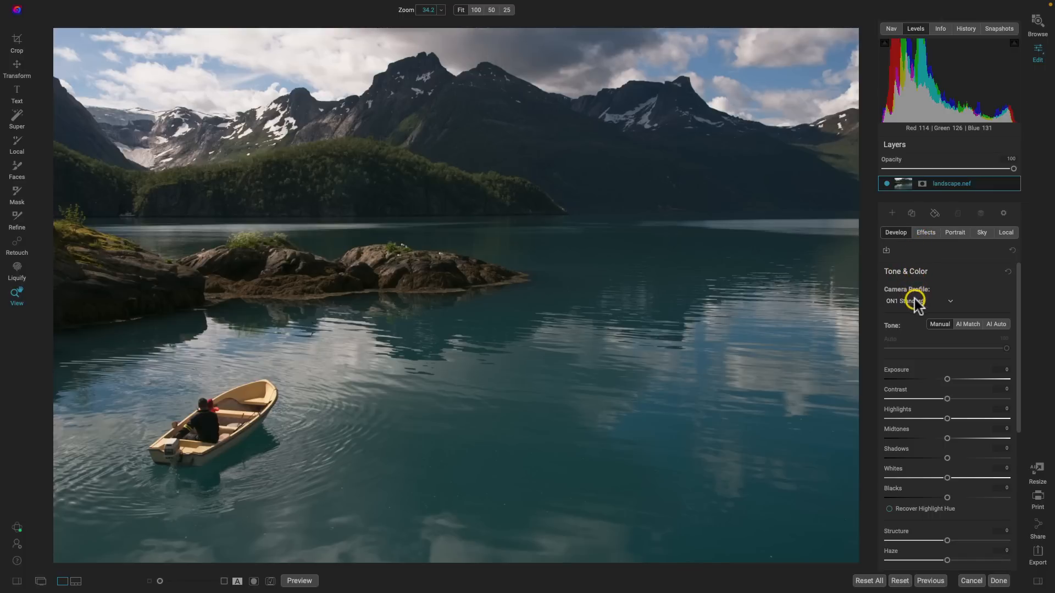
Set the camera profile to ON1 Neutral and compare the photo with its original version
click(942, 302)
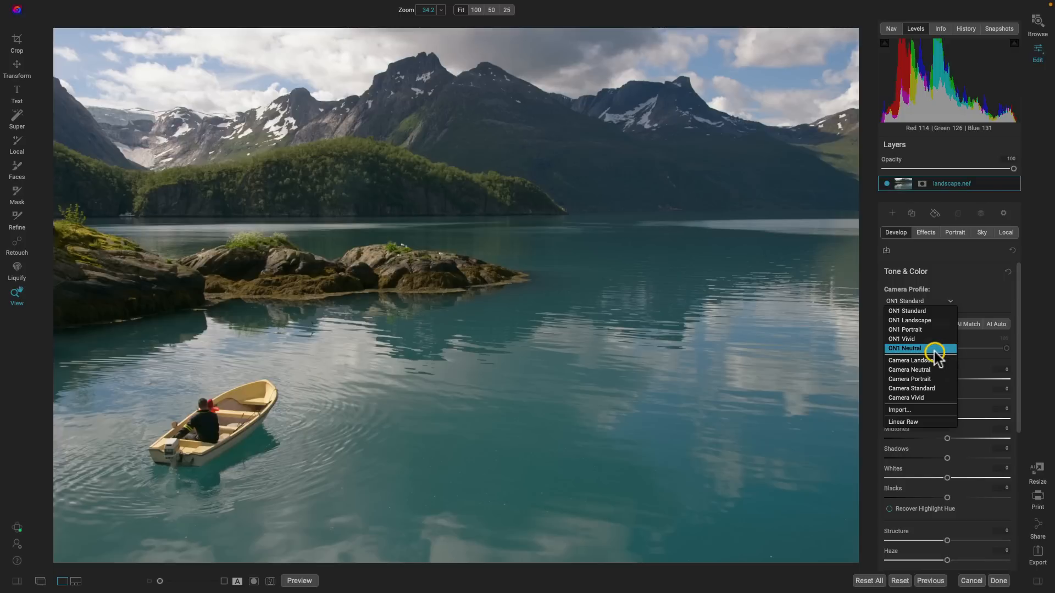
click(934, 352)
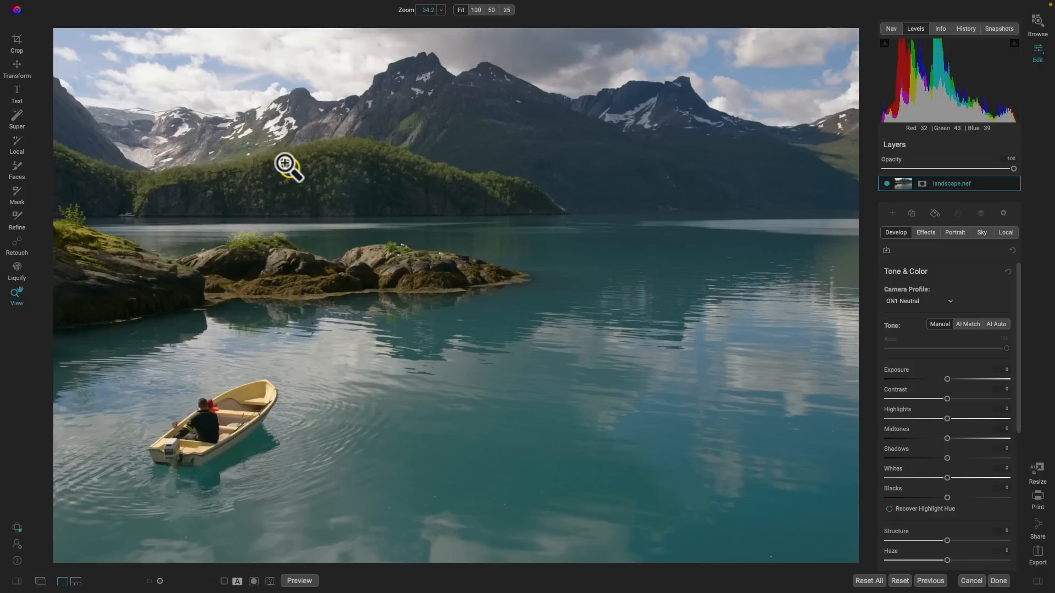
key(ctrl+p)
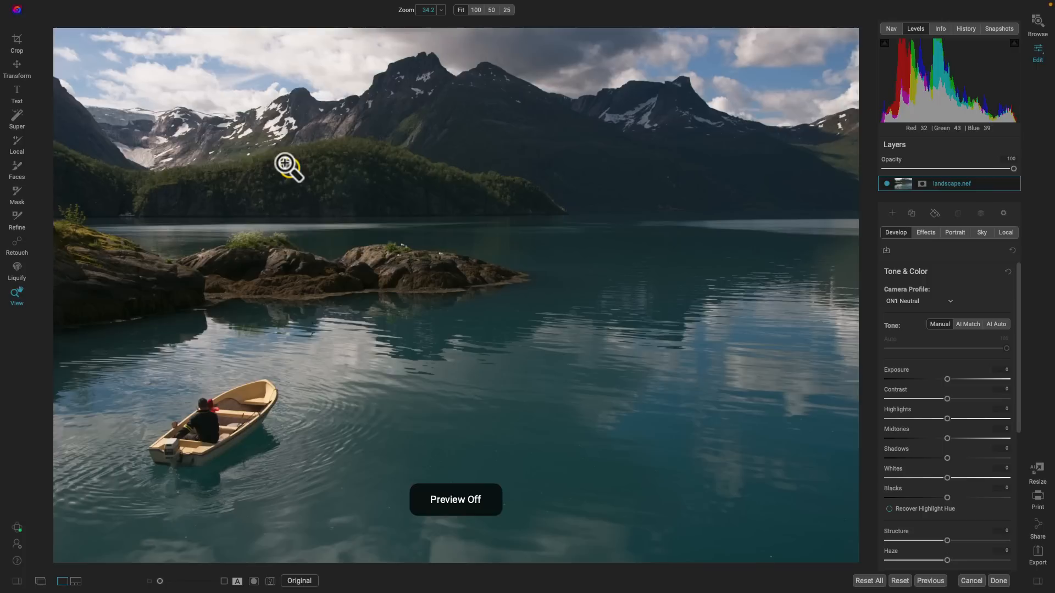
key(ctrl+p)
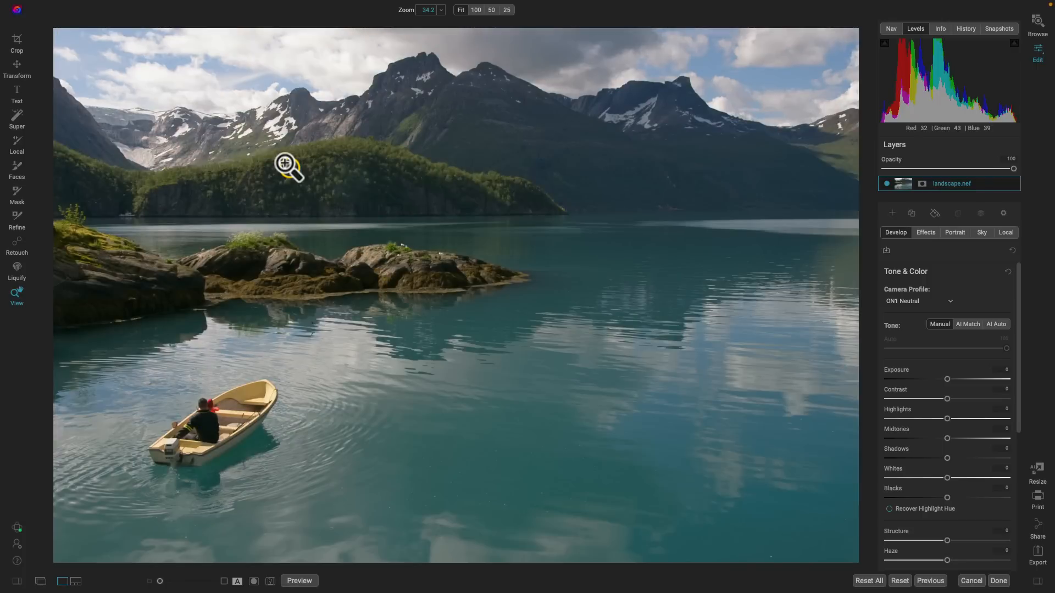
key(ctrl+p)
key(ctrl+p)
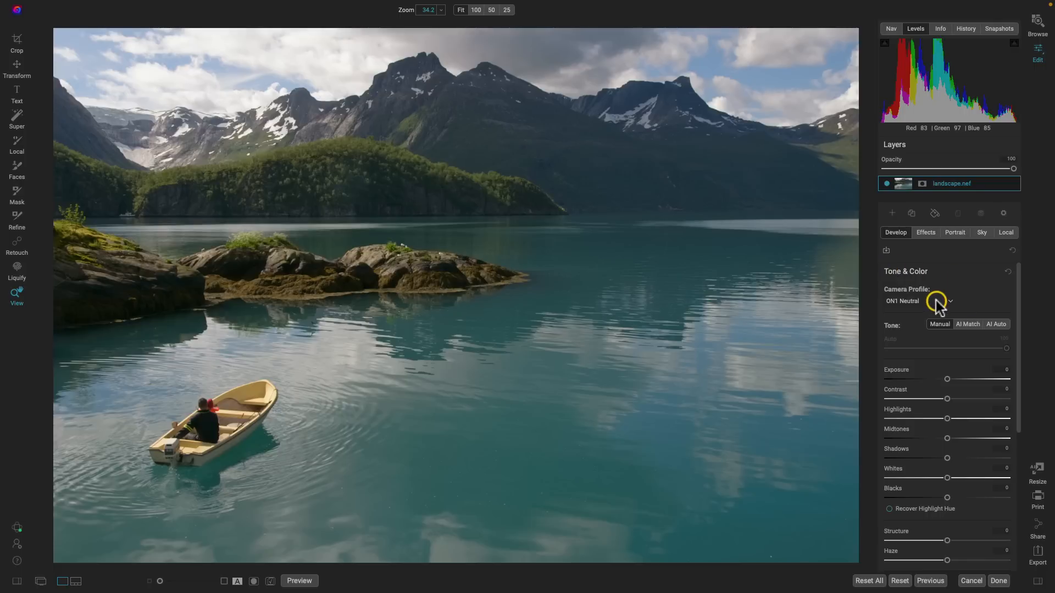
Add a Dynamic Contrast filter masked to Flora, Natural Ground, Mountain, People and Transport
click(924, 233)
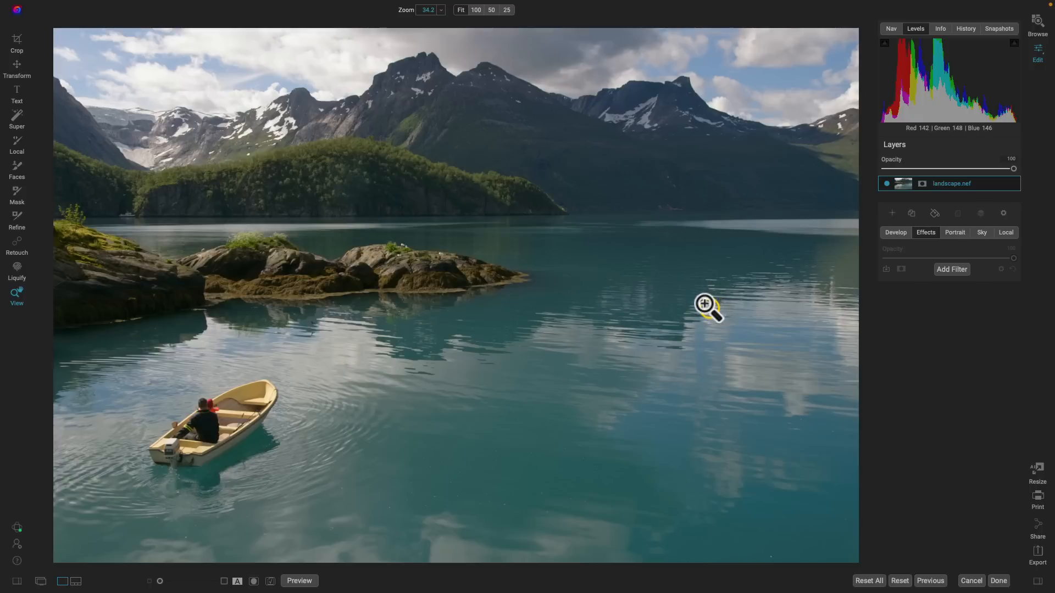
click(951, 270)
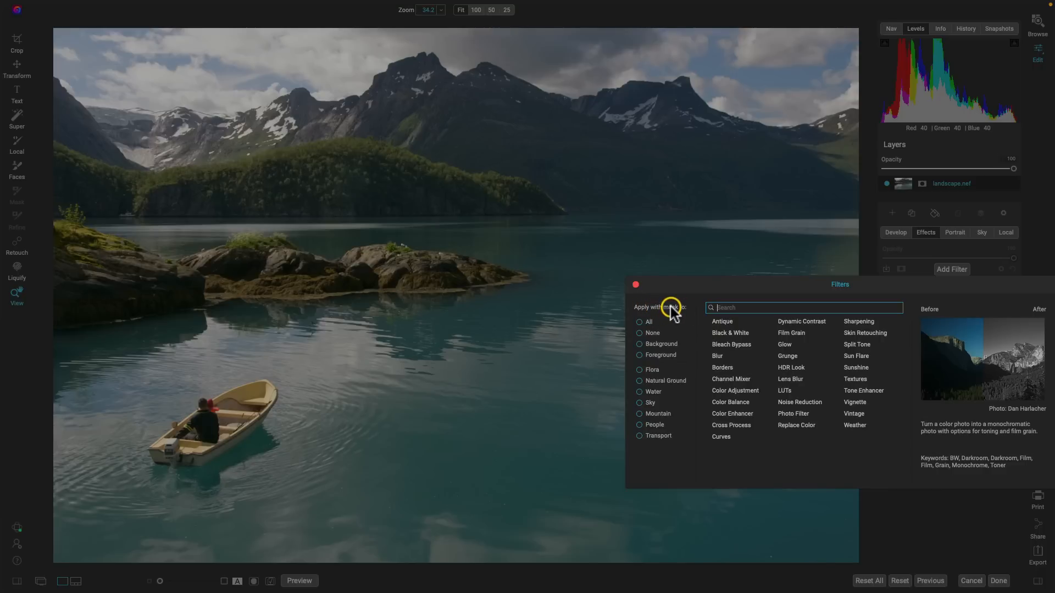
click(649, 371)
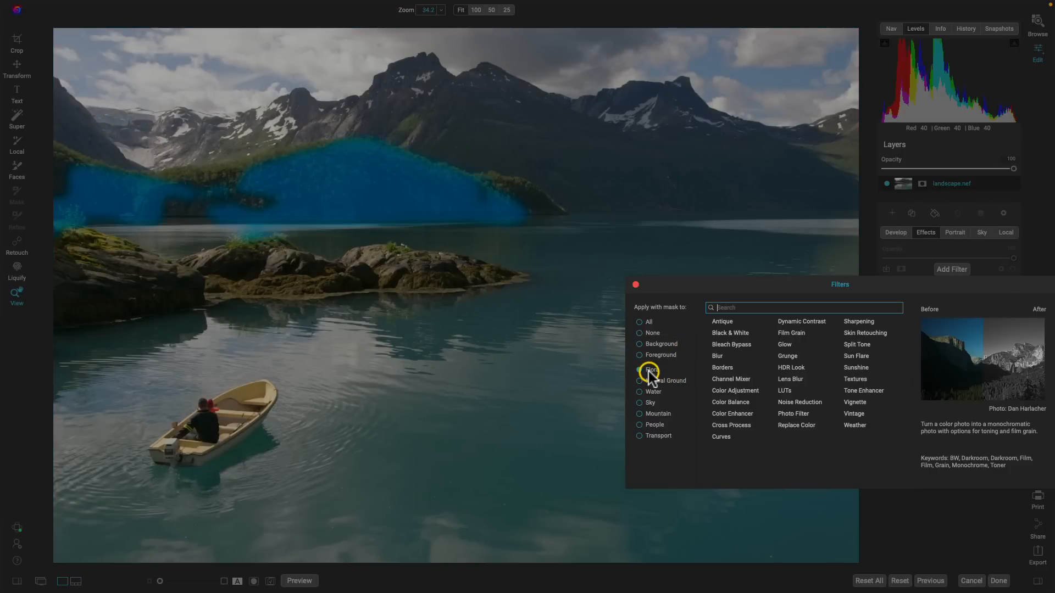
click(641, 379)
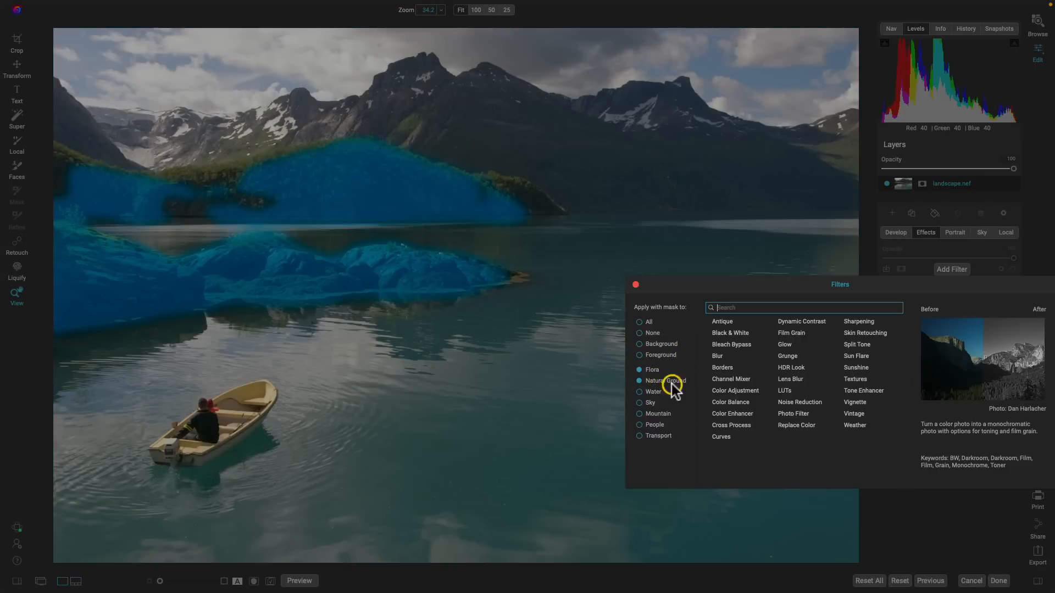
click(659, 413)
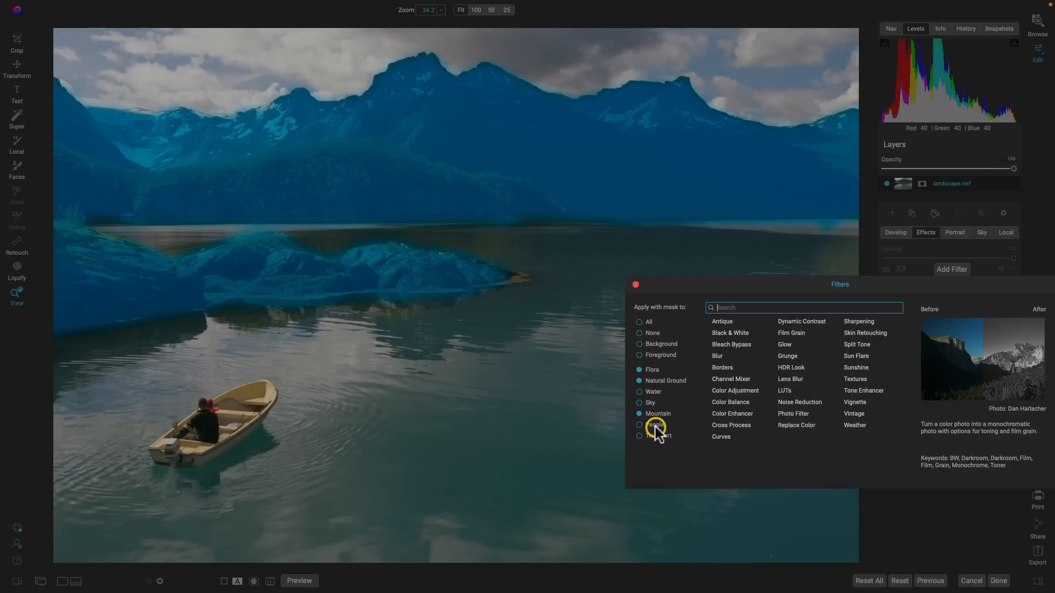
click(640, 426)
click(640, 437)
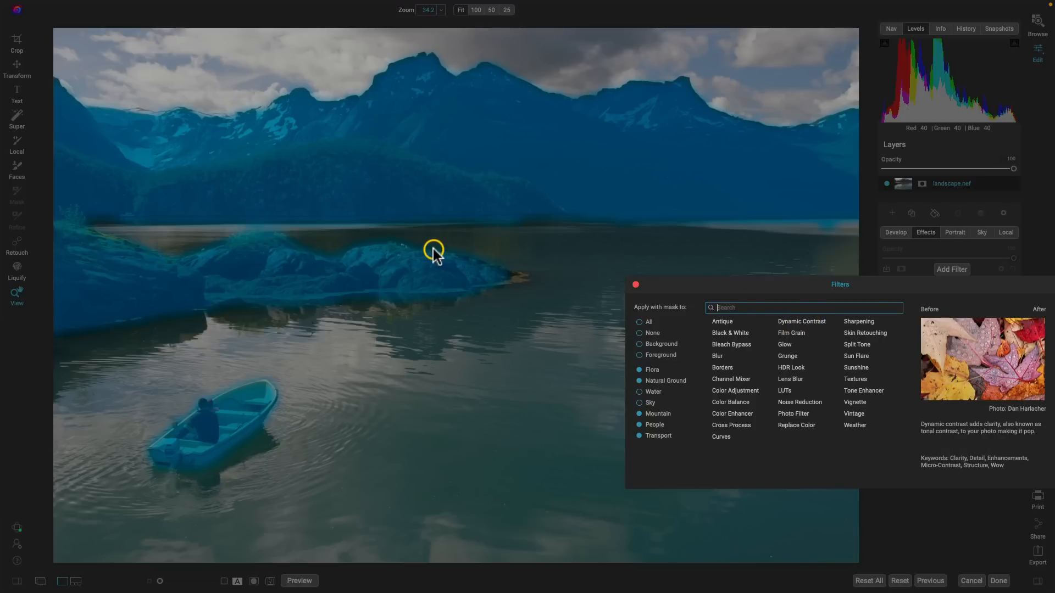
click(798, 304)
click(803, 322)
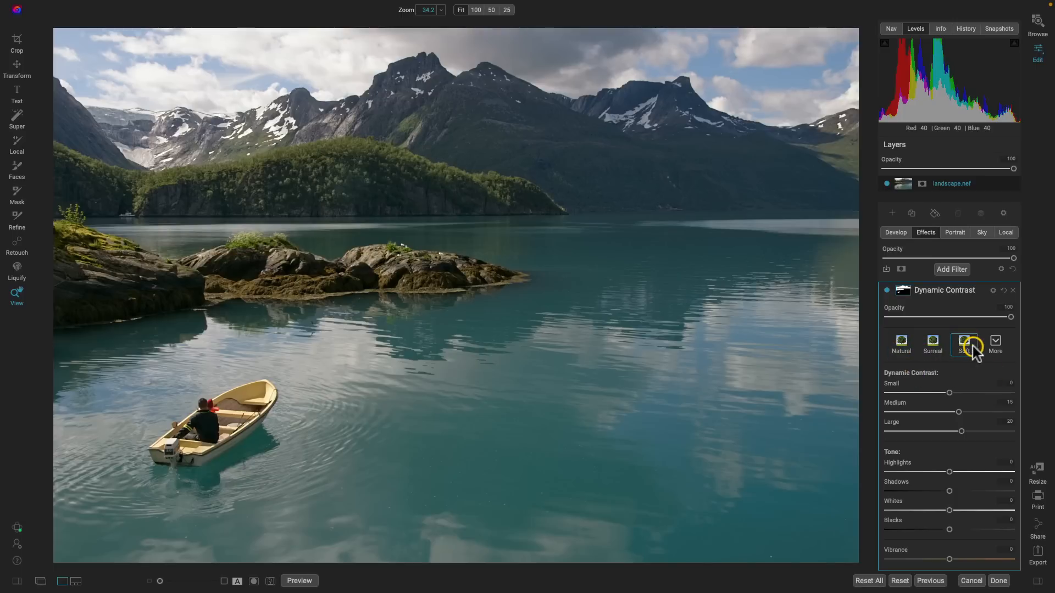
Try the Natural and Soft styles of the Dynamic Contrast filter, checking Natural with the filter on and off
click(903, 346)
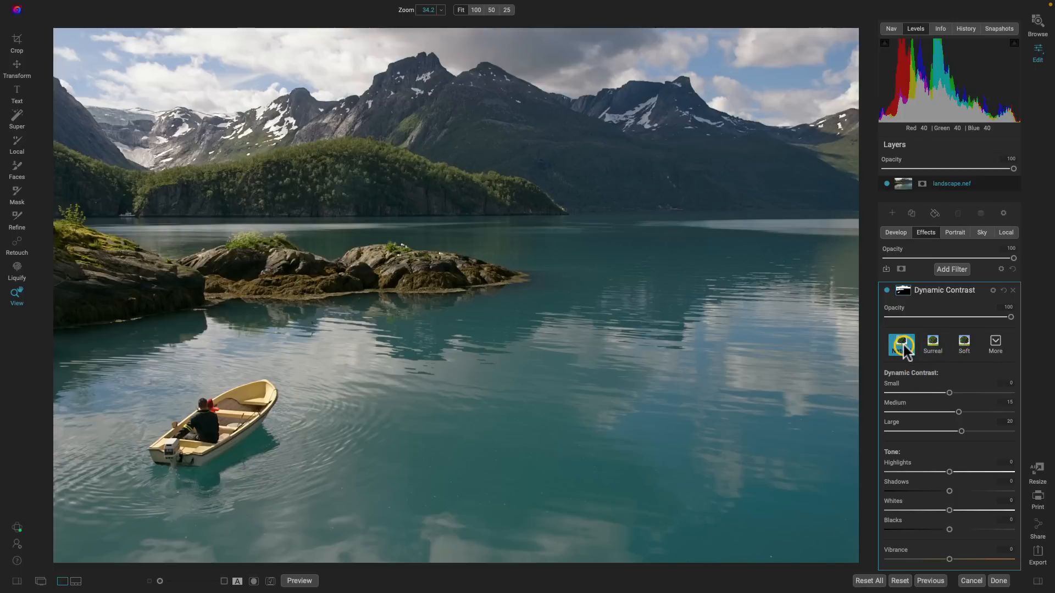
click(886, 290)
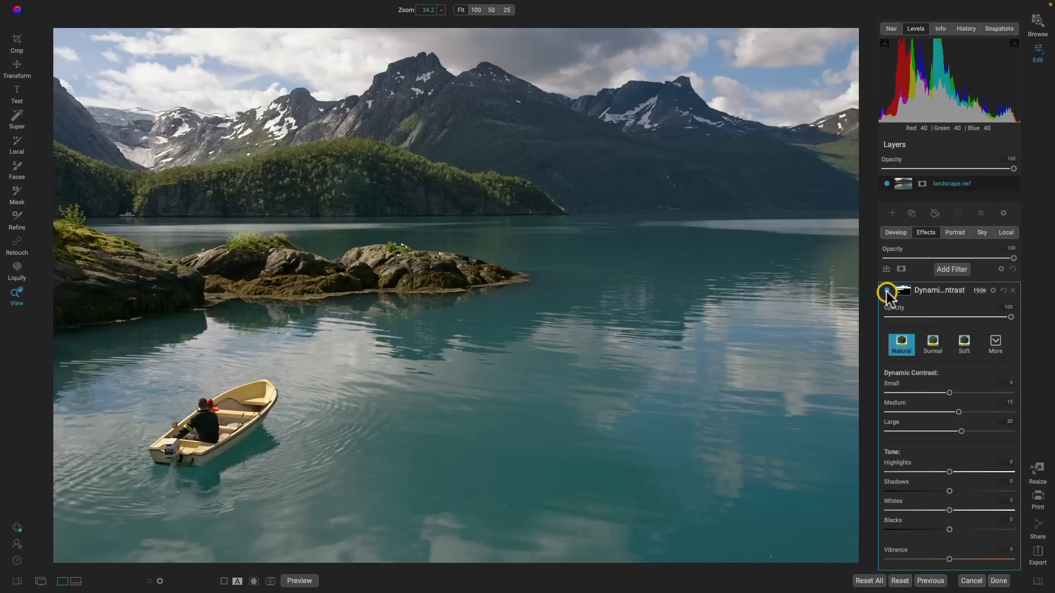
click(886, 290)
click(887, 291)
click(887, 291)
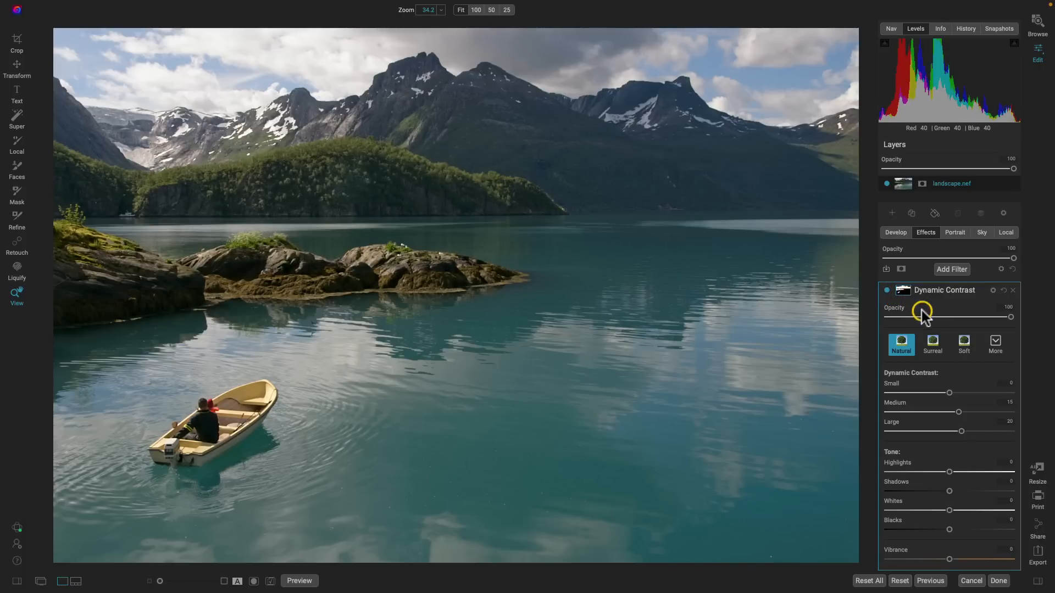
click(965, 343)
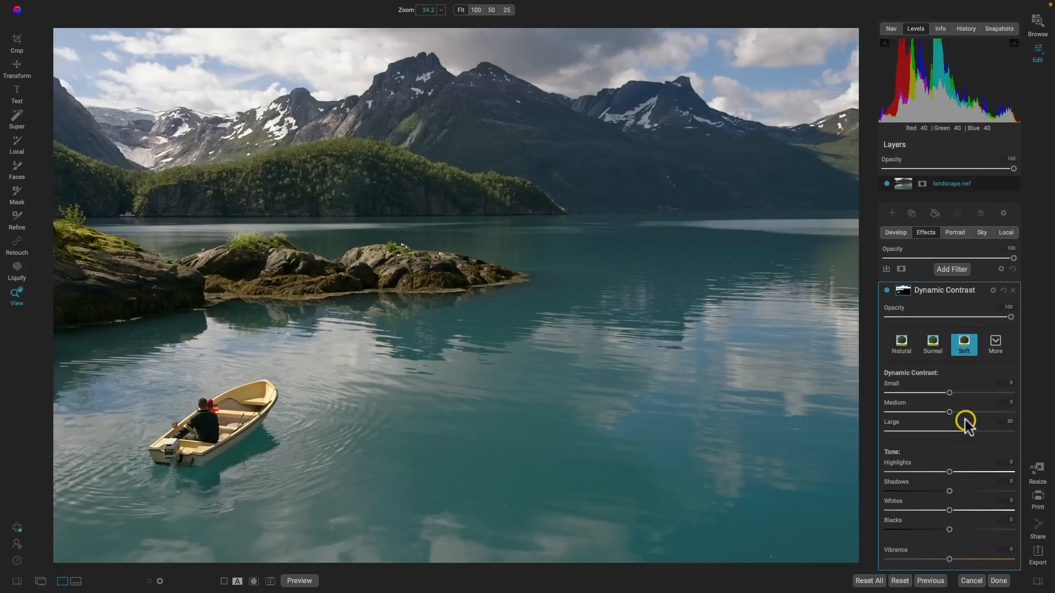
Apply the Surreal style to the Dynamic Contrast filter and compare the photo with and without it
click(933, 345)
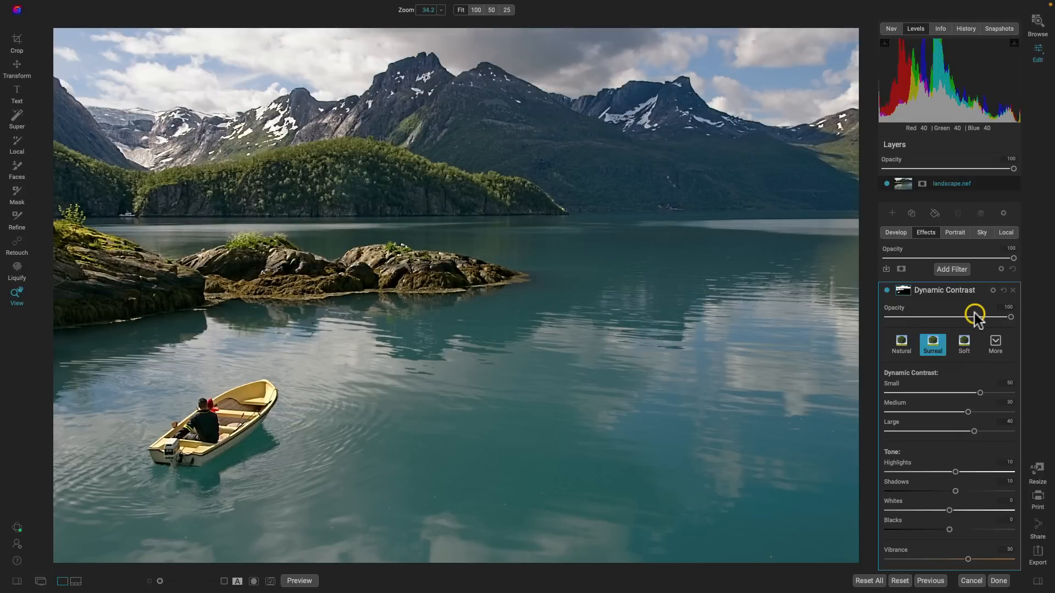
click(887, 292)
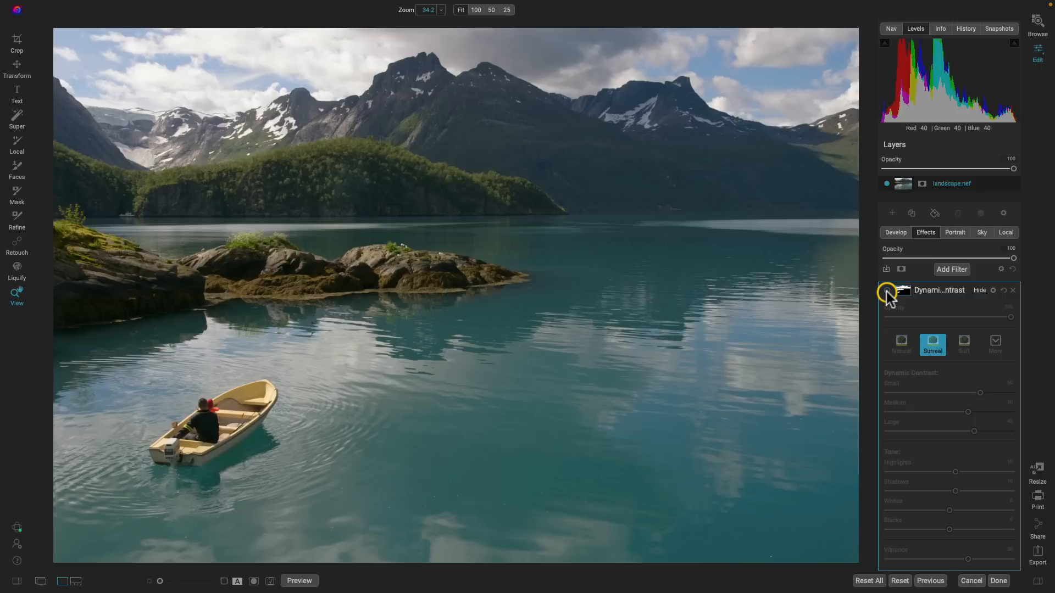
click(886, 291)
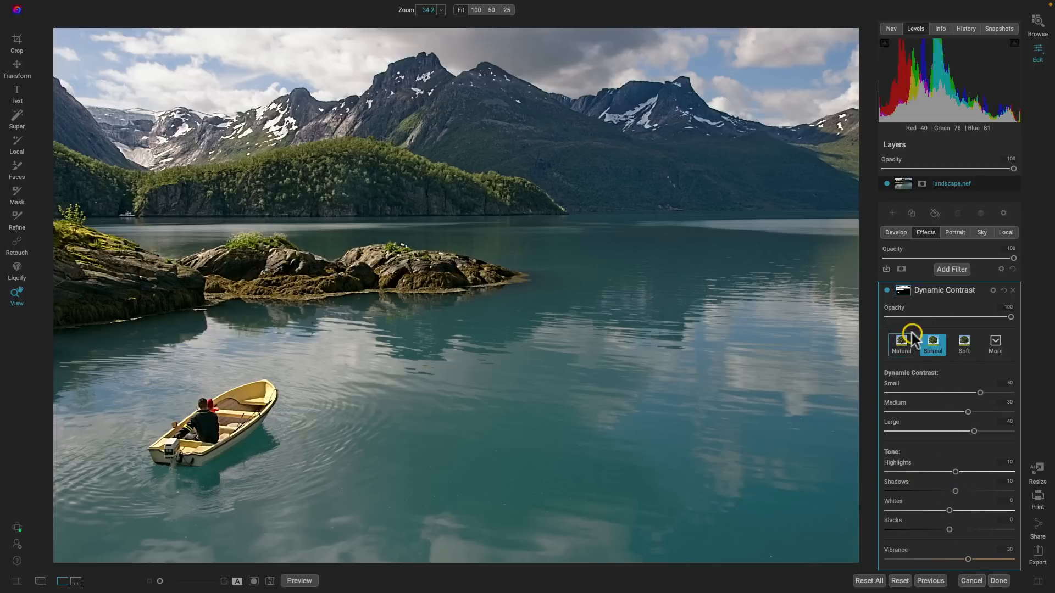
click(886, 291)
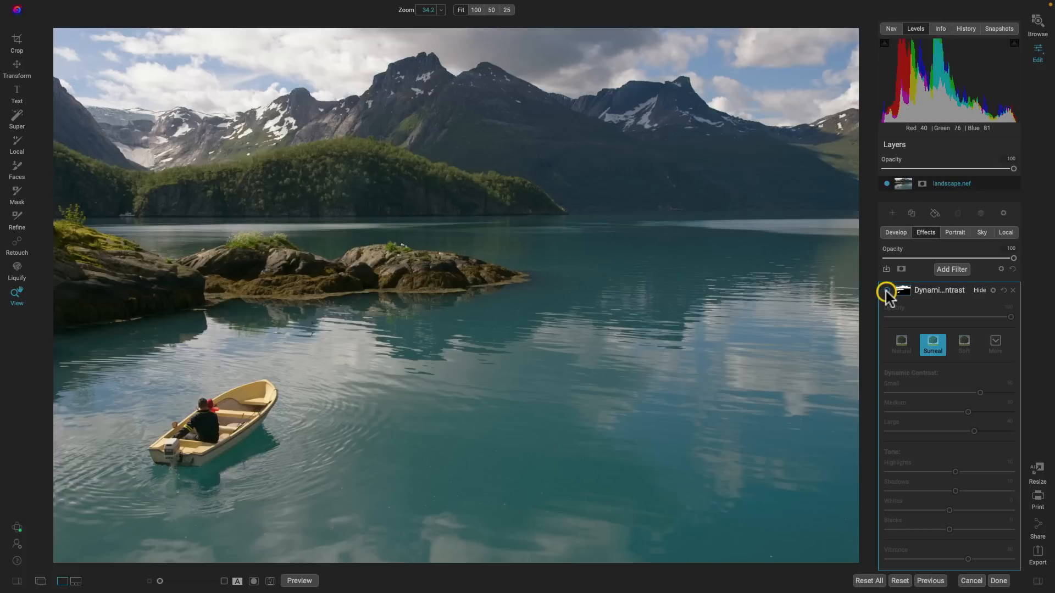
click(885, 291)
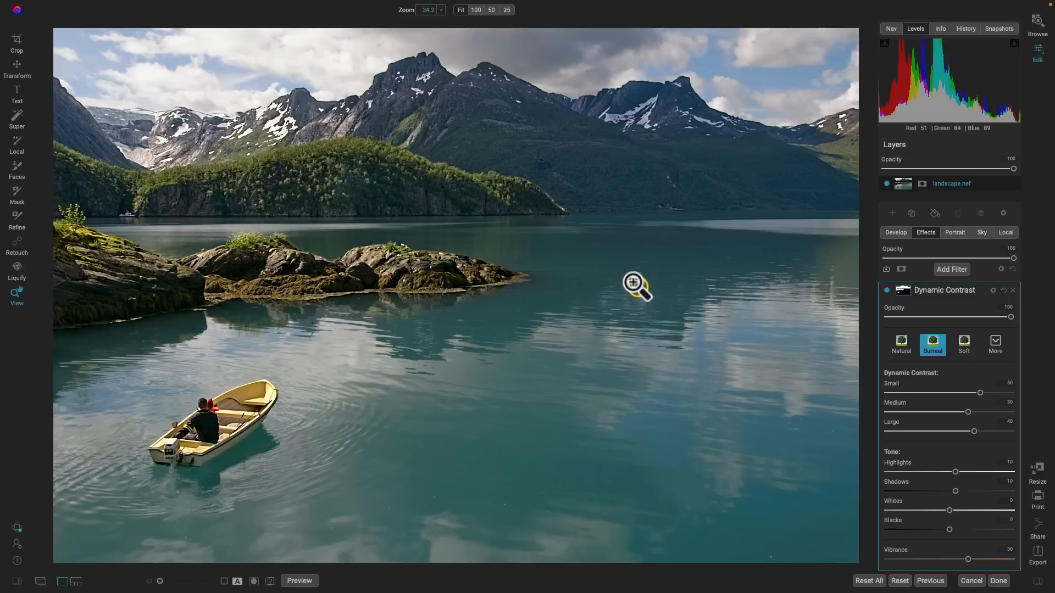
Lower the Dynamic Contrast filter's opacity to 84 while checking the clipping overlay, and compare the photo with the filter off and on
key(j)
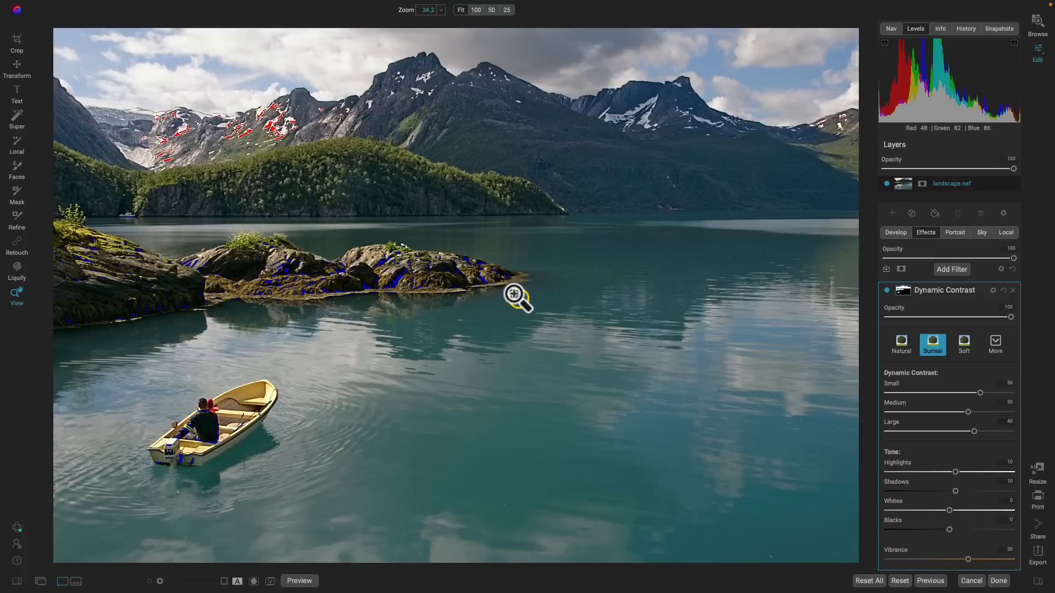
click(249, 122)
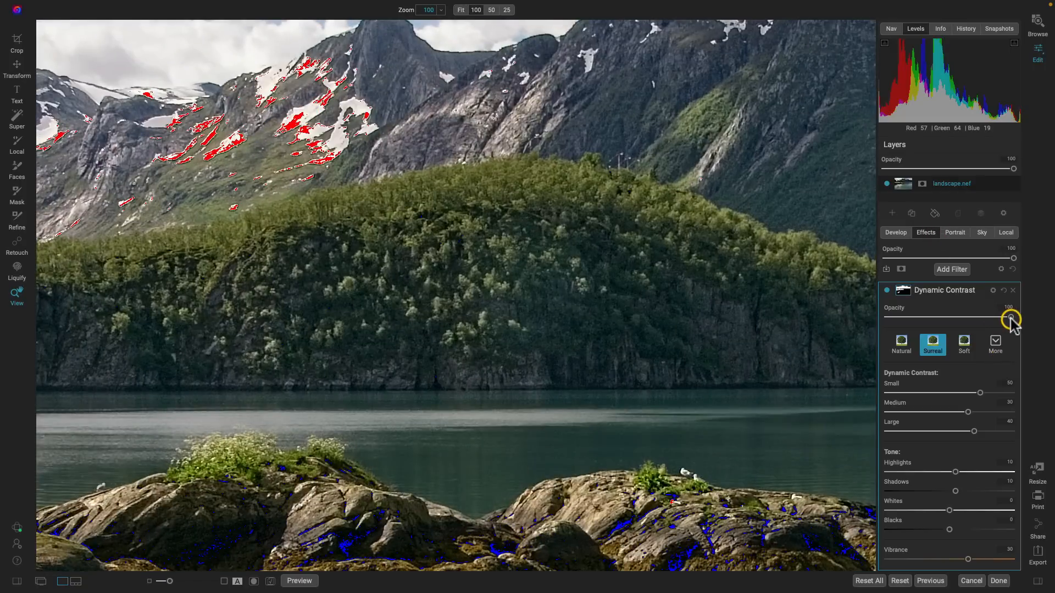
drag(1010, 319, 992, 319)
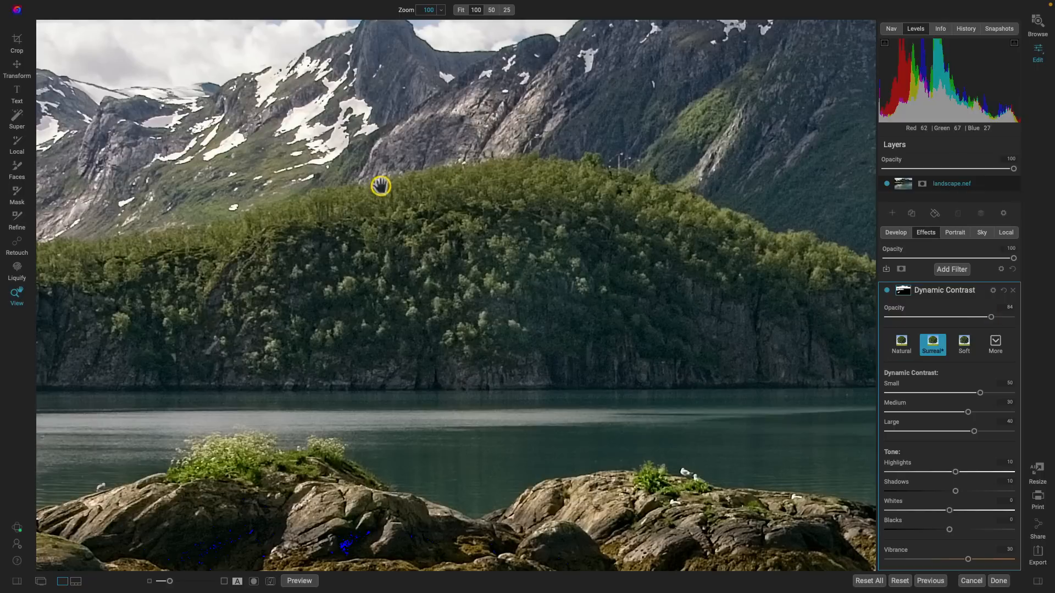
key(ctrl+0)
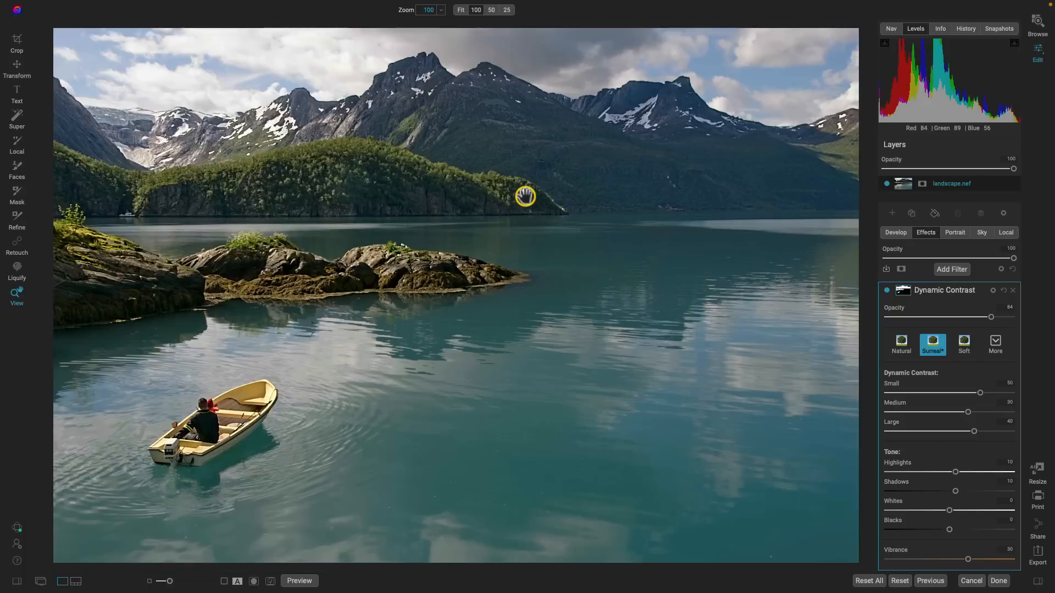
mouse_move(932, 293)
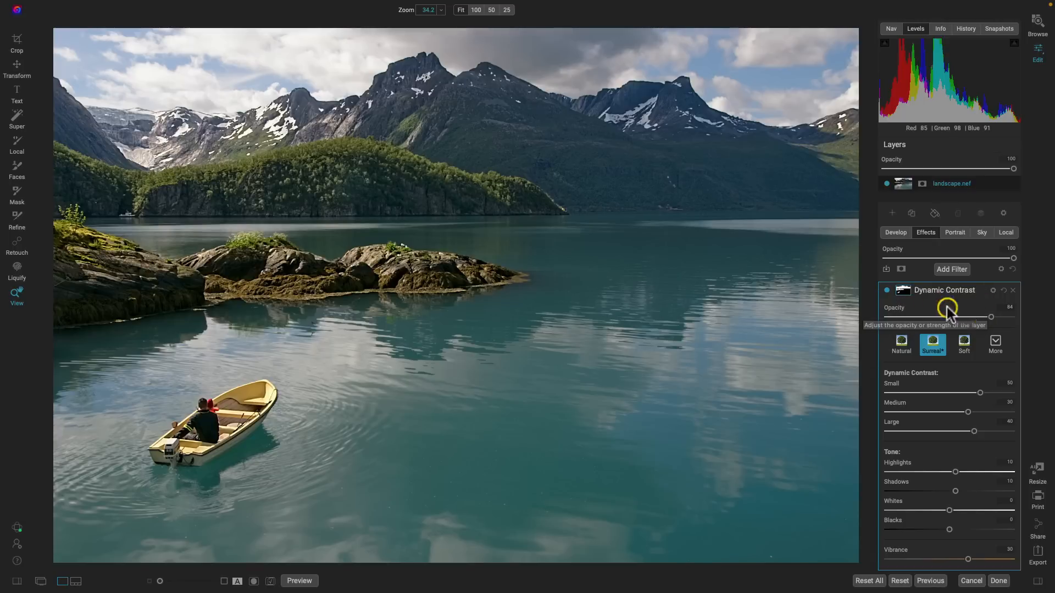
click(887, 291)
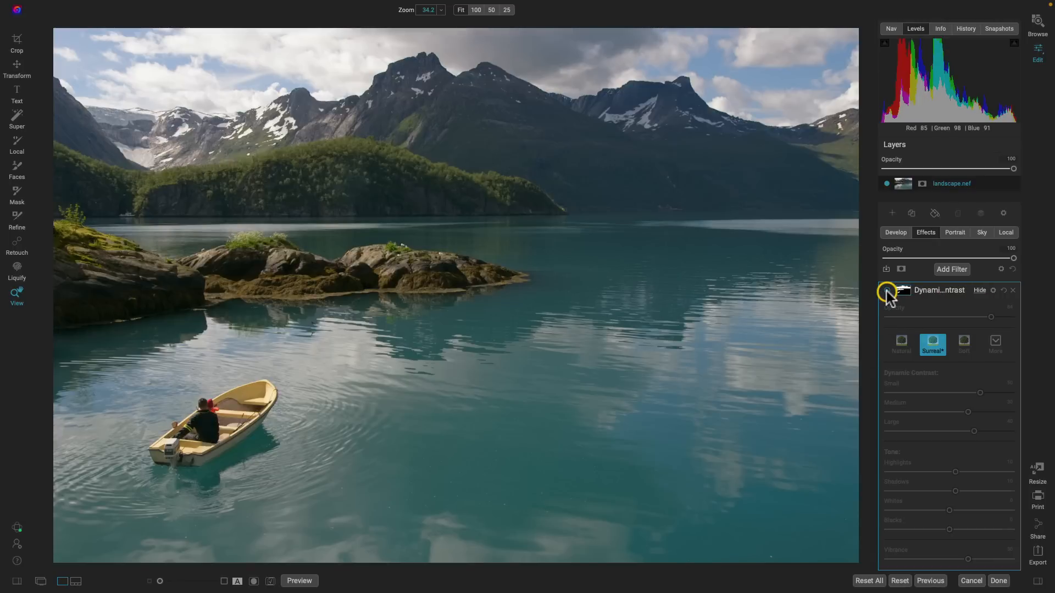
click(887, 291)
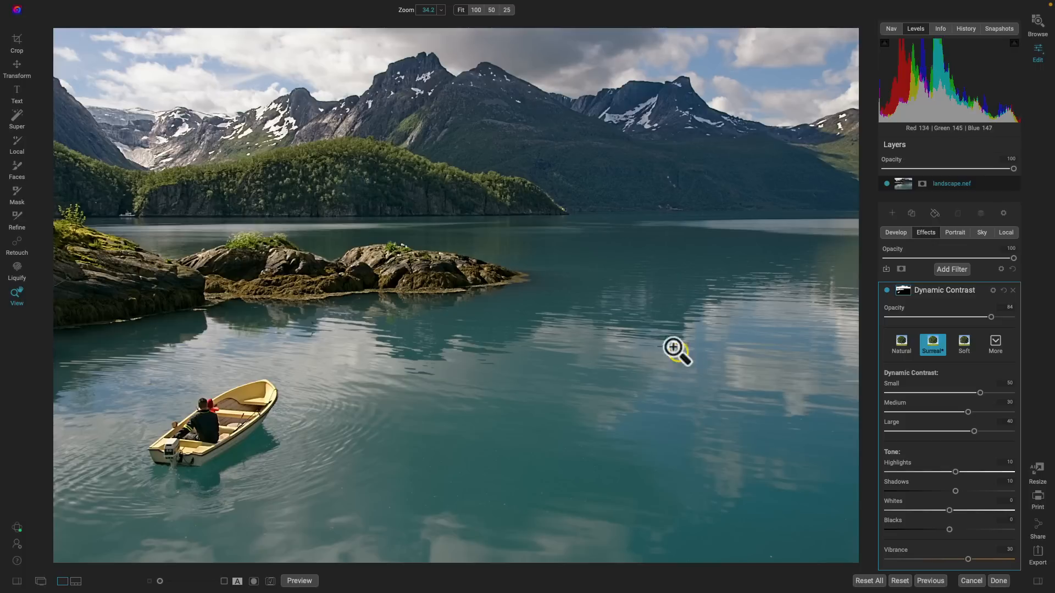
Add a Glow filter masked to Water
click(950, 268)
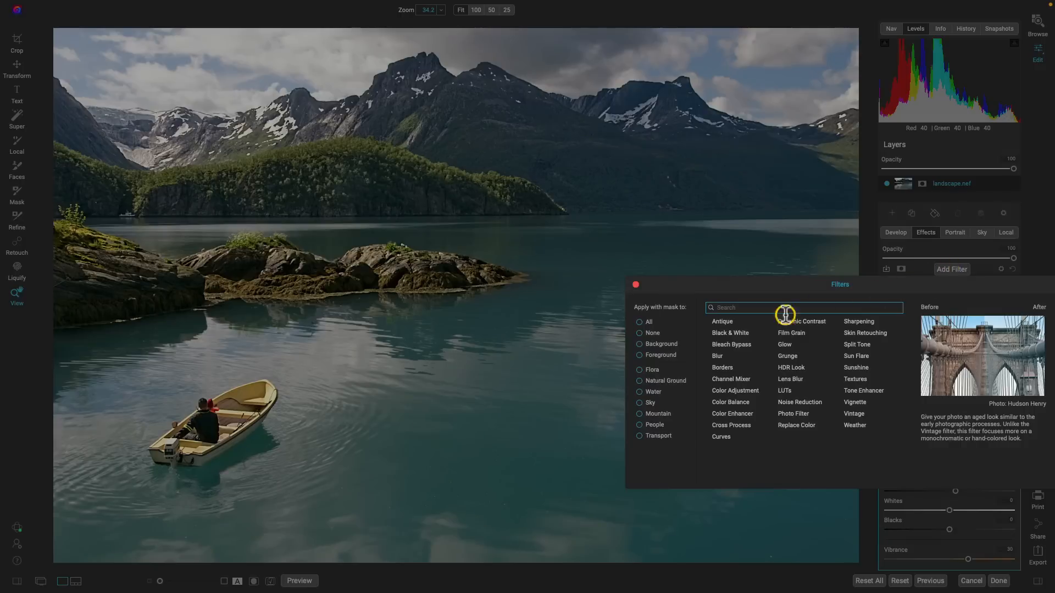
click(648, 394)
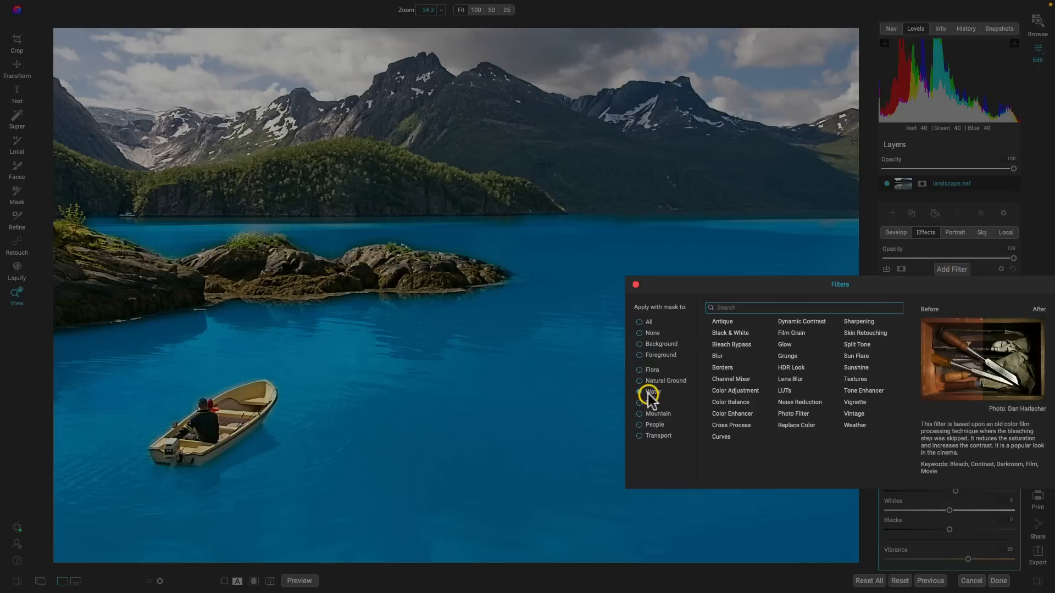
click(787, 344)
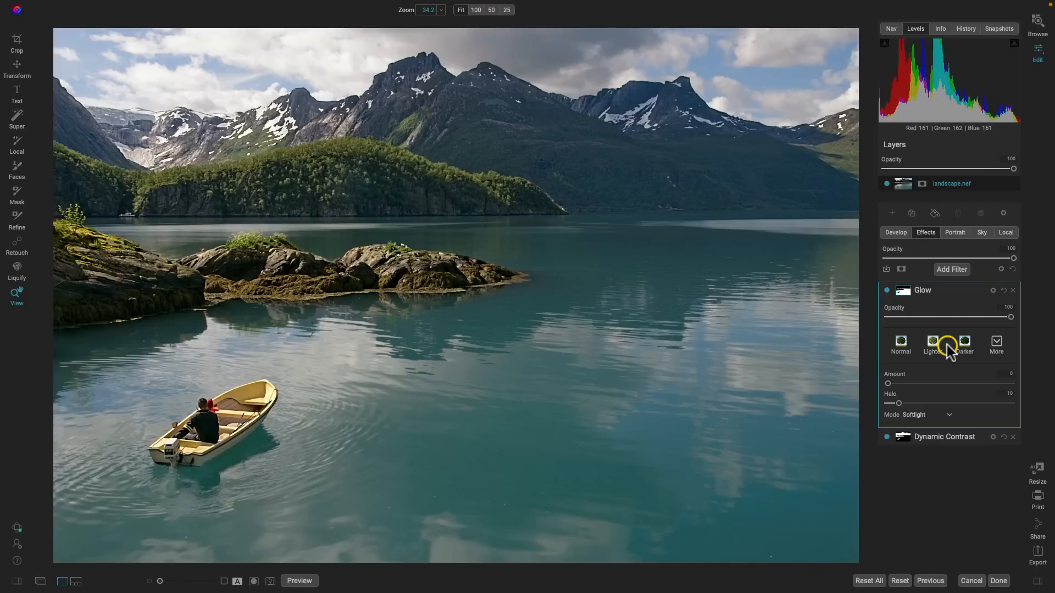
Apply the Darker style to the Glow filter and compare the water with the filter off and on
click(996, 342)
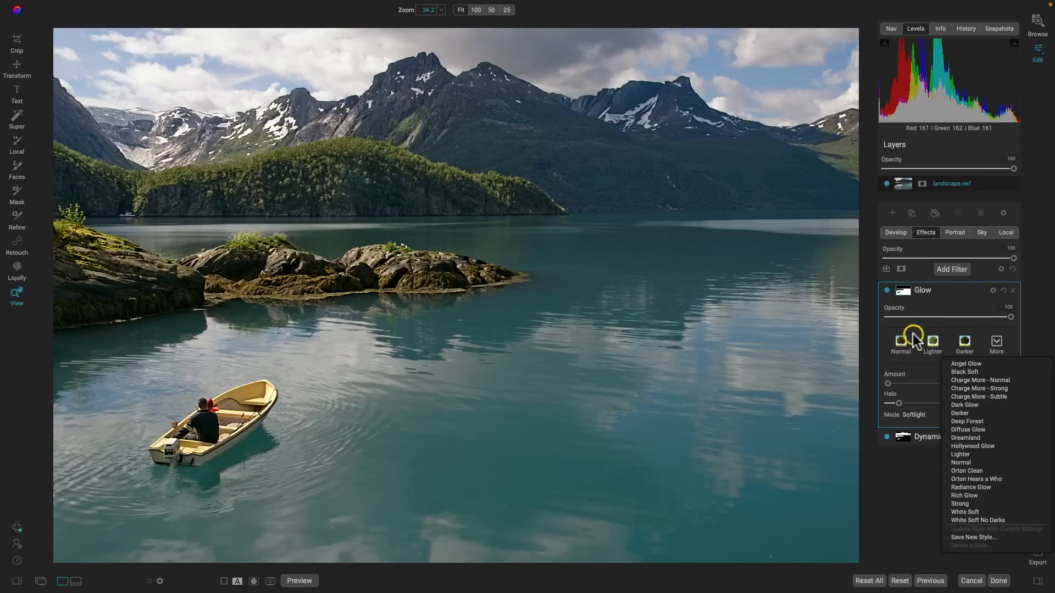
click(972, 336)
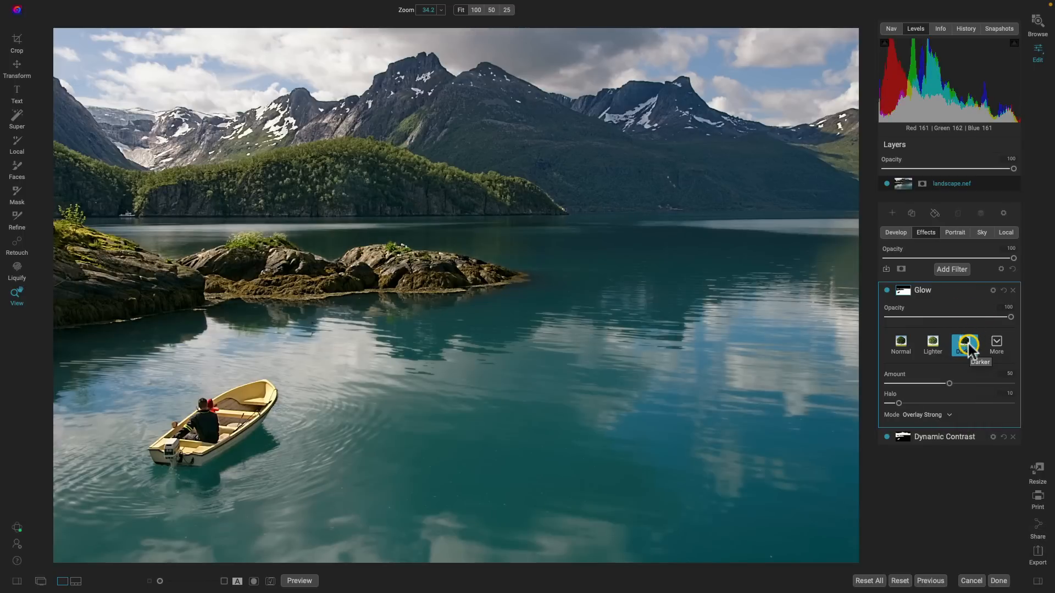
click(887, 291)
click(887, 291)
click(887, 291)
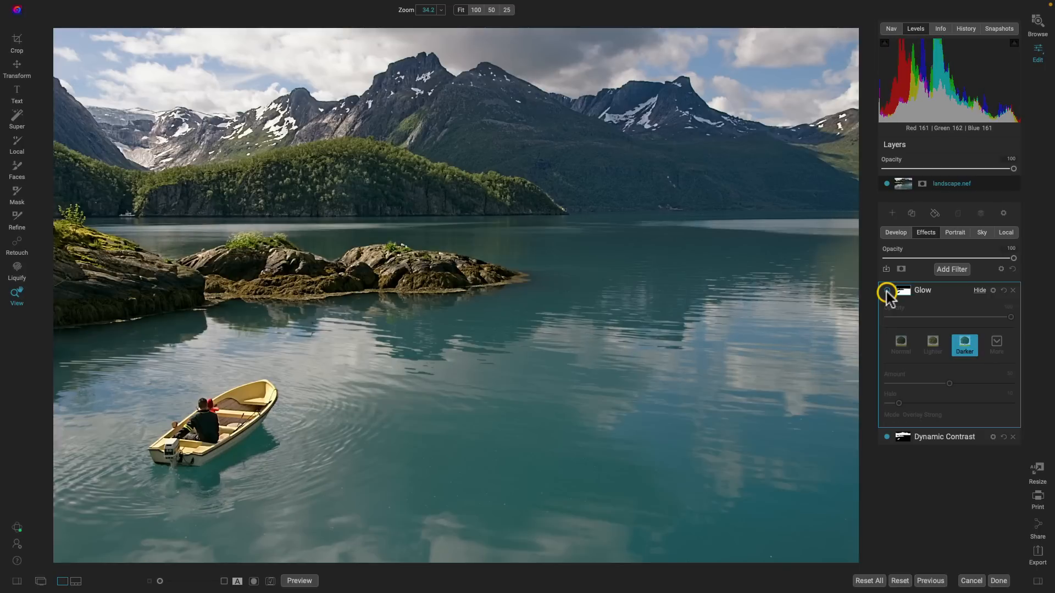
click(887, 291)
click(887, 291)
click(887, 291)
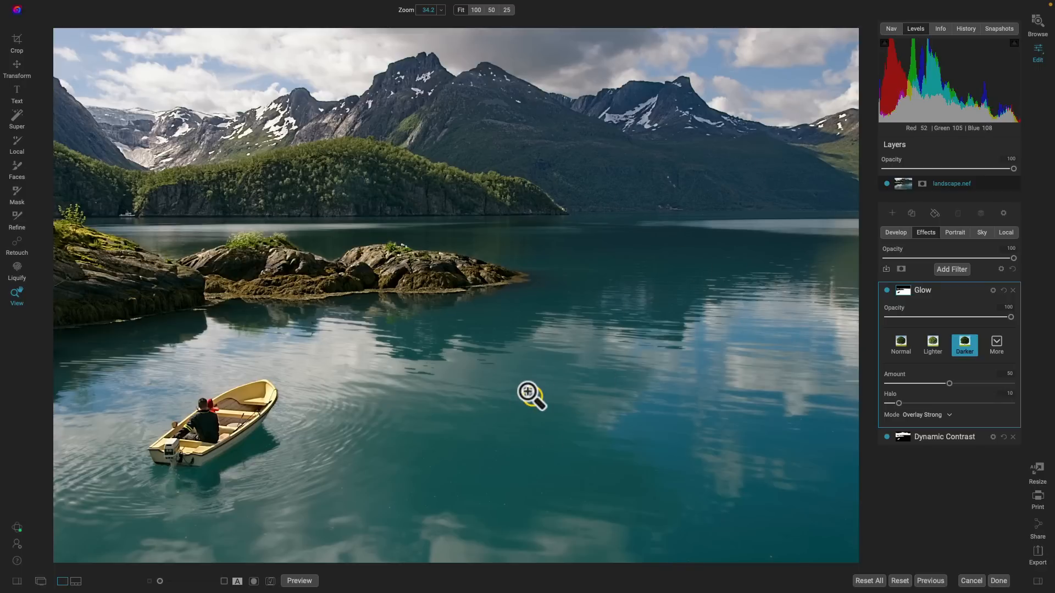
Add a Color Enhancer filter to the photo and apply its Sky style
click(951, 268)
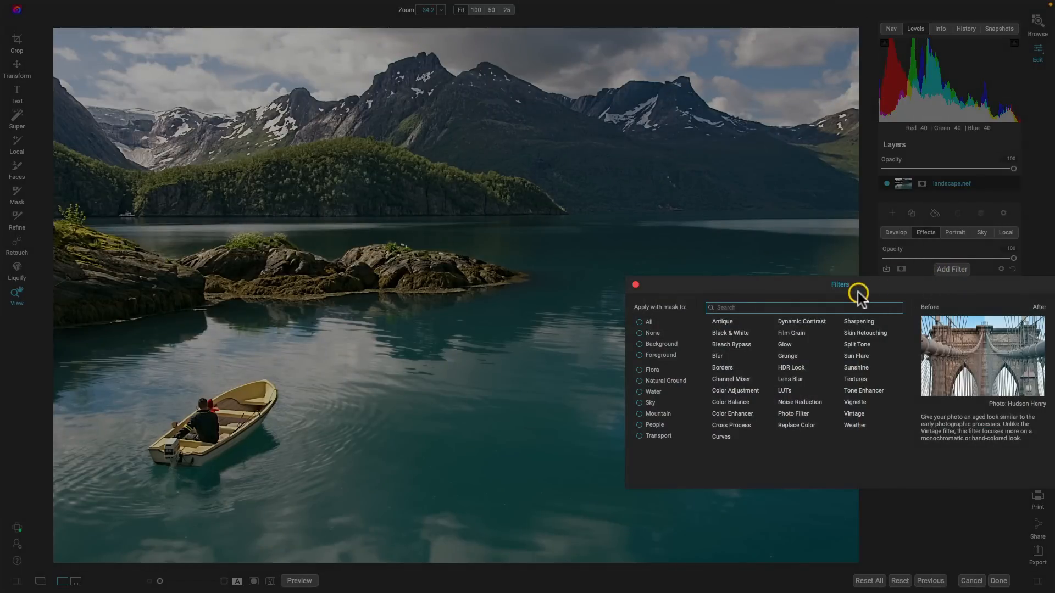
click(738, 414)
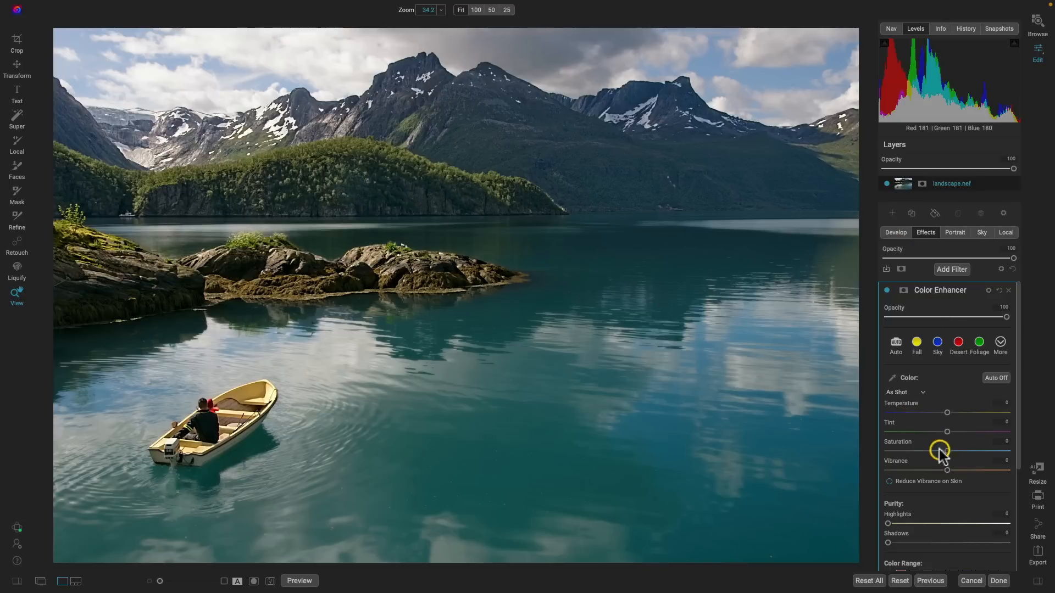
scroll(949, 379, down, 5)
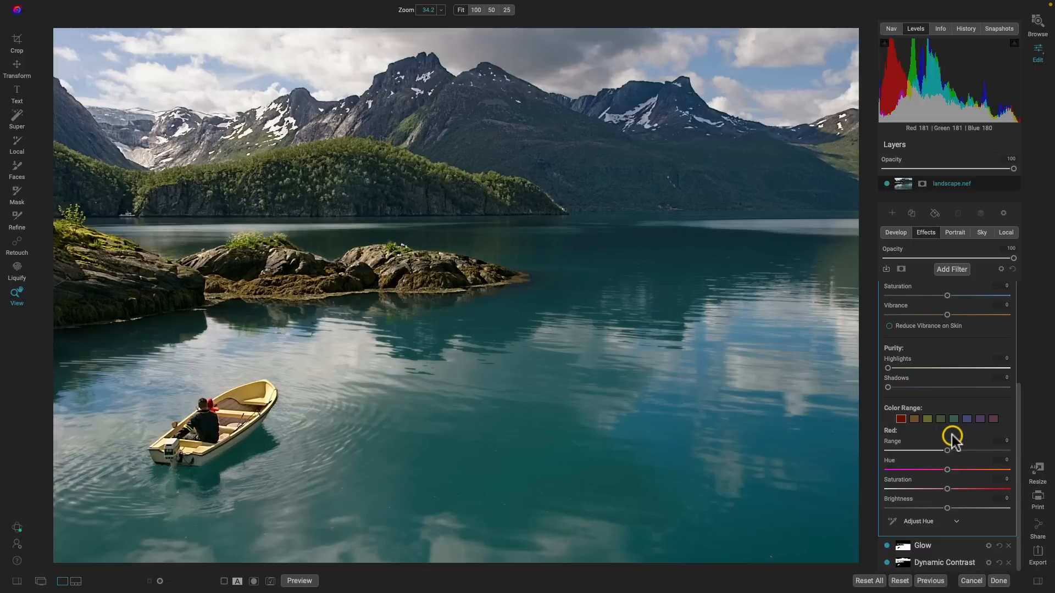
scroll(952, 438, up, 5)
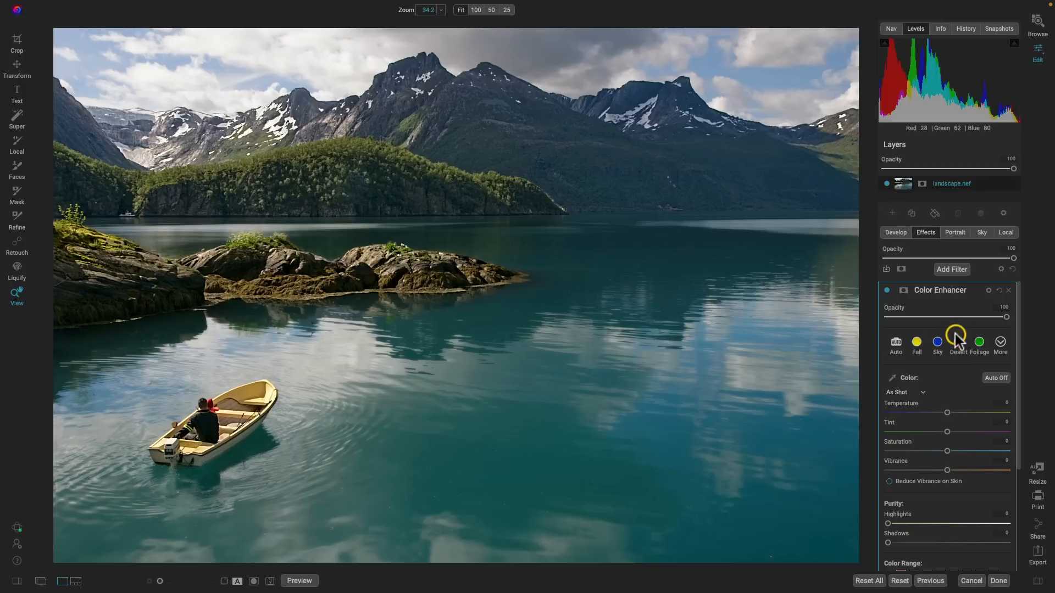
click(939, 347)
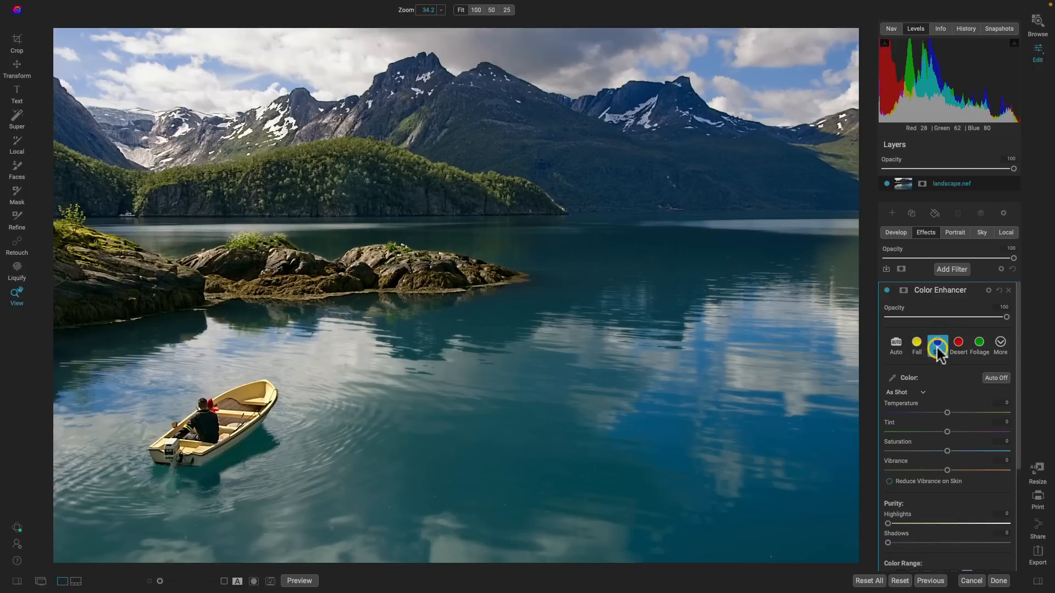
Examine the Sky style's color range settings and compare the photo with the Color Enhancer filter off and on
scroll(936, 350, down, 5)
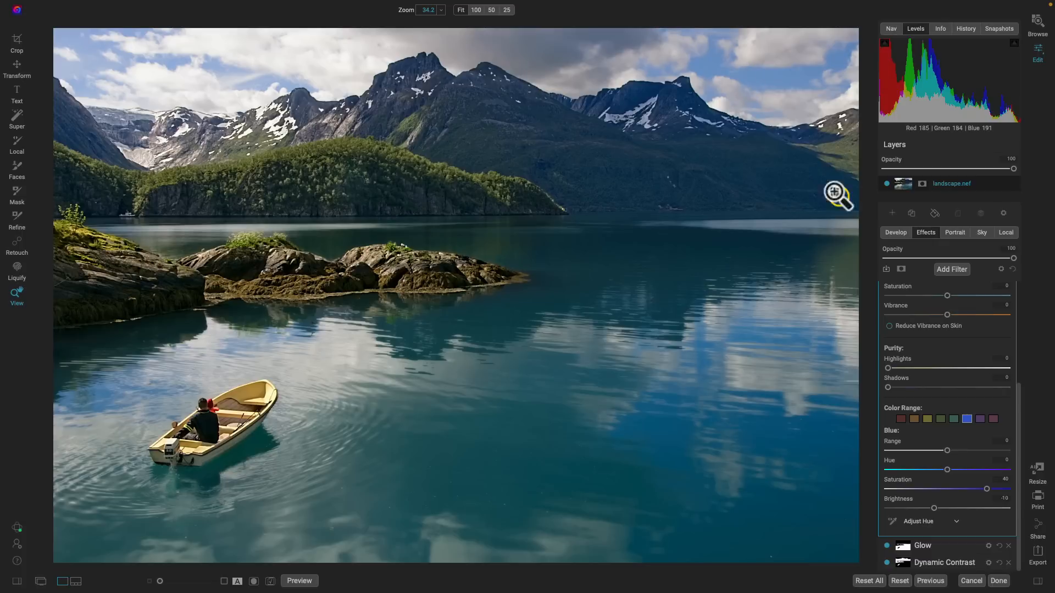
scroll(918, 311, up, 3)
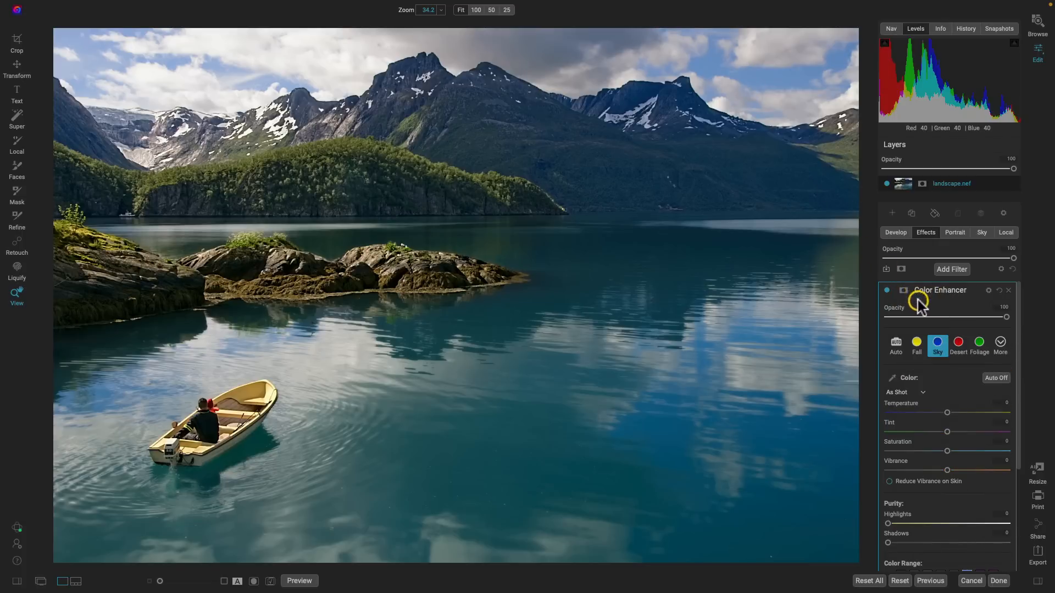
click(887, 290)
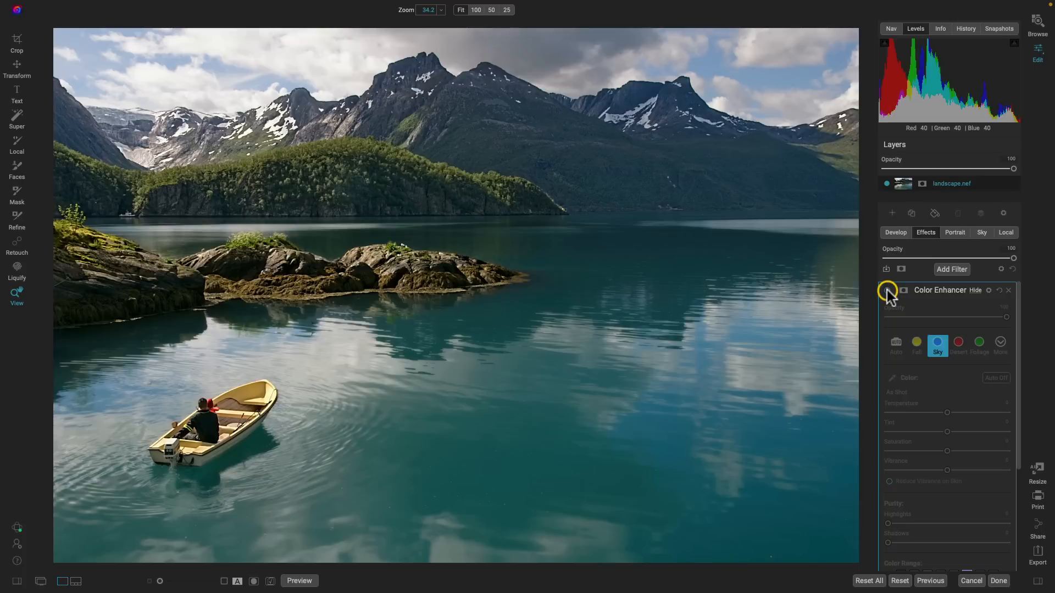
click(887, 290)
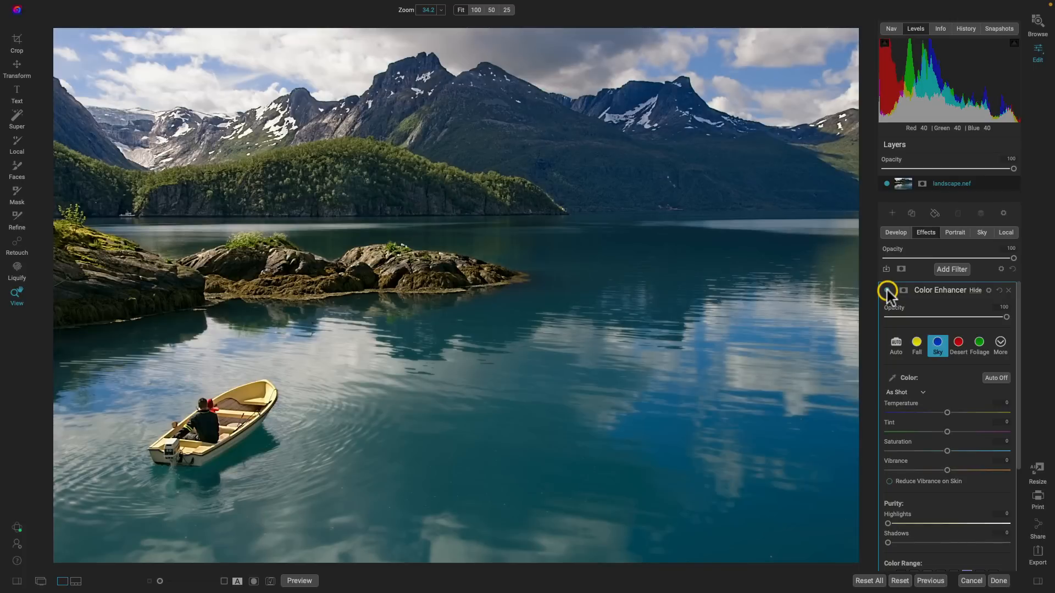
click(886, 290)
click(887, 290)
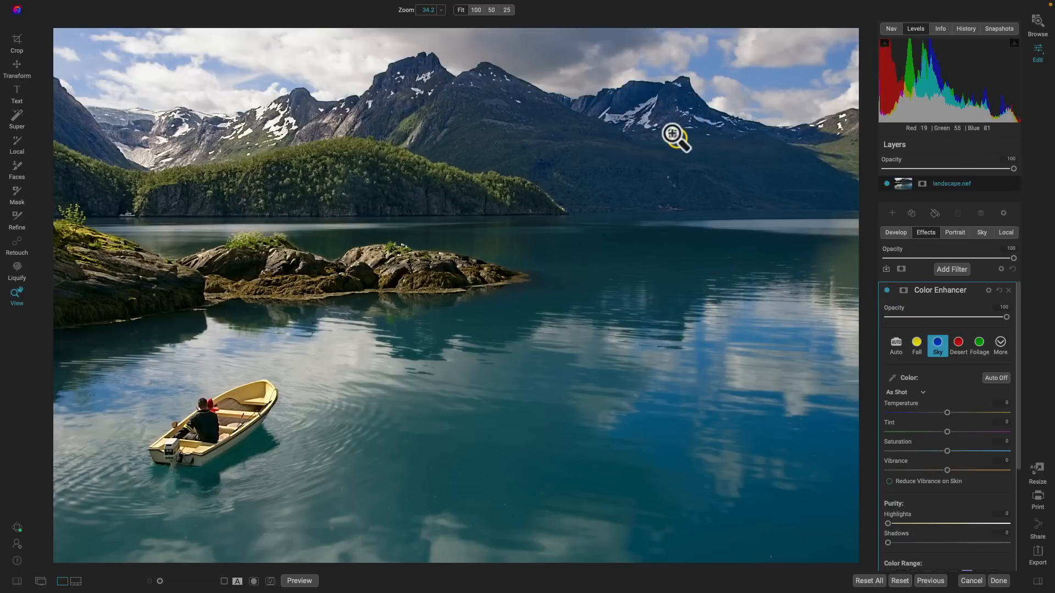
Paint the Mountain region out of the Color Enhancer mask with Mask AI, compare the filter off and on, and collapse its settings
click(903, 290)
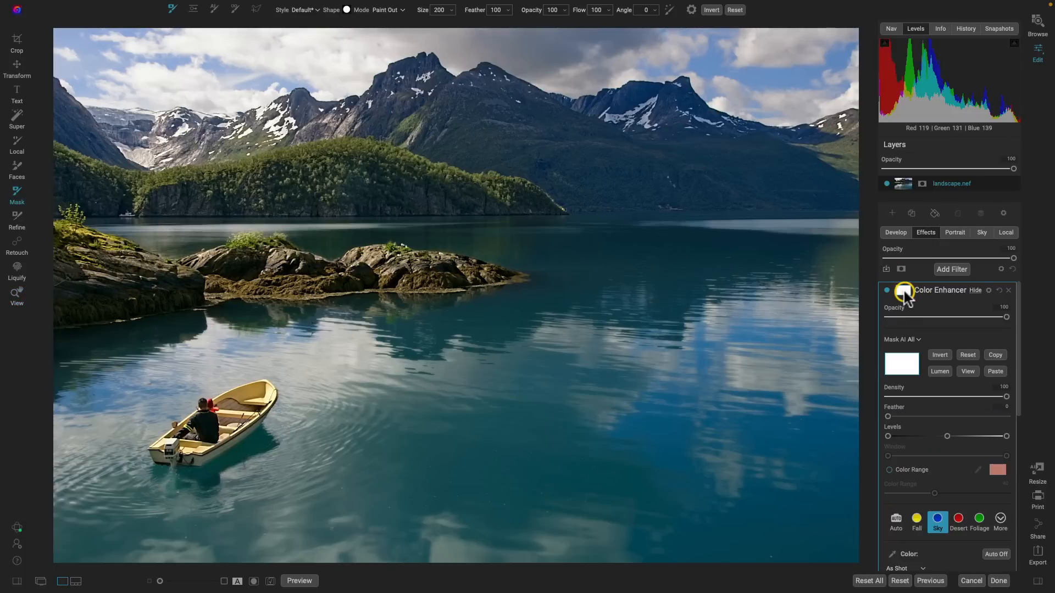
click(917, 339)
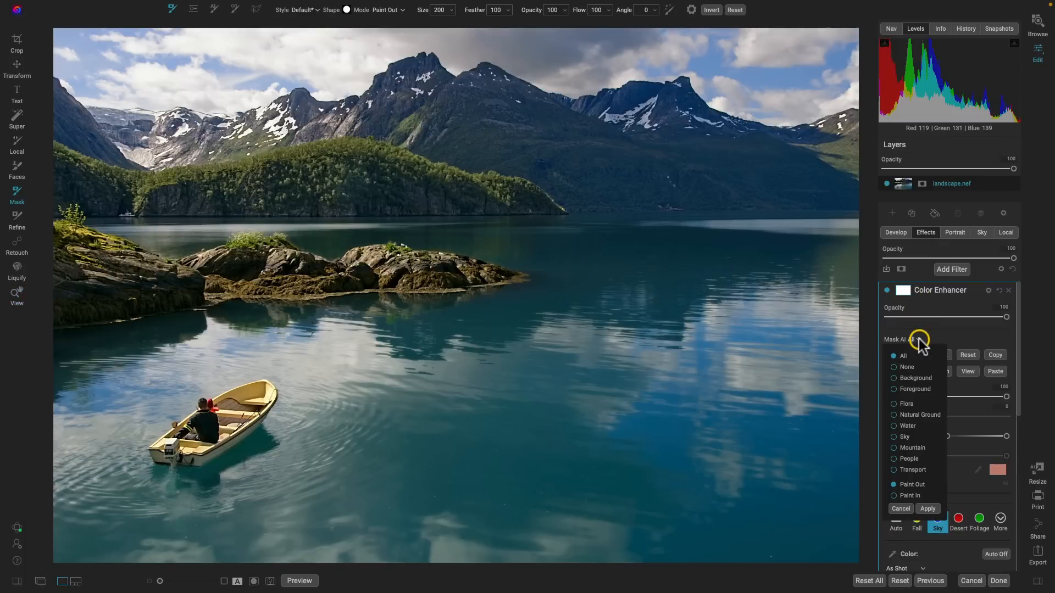
click(910, 448)
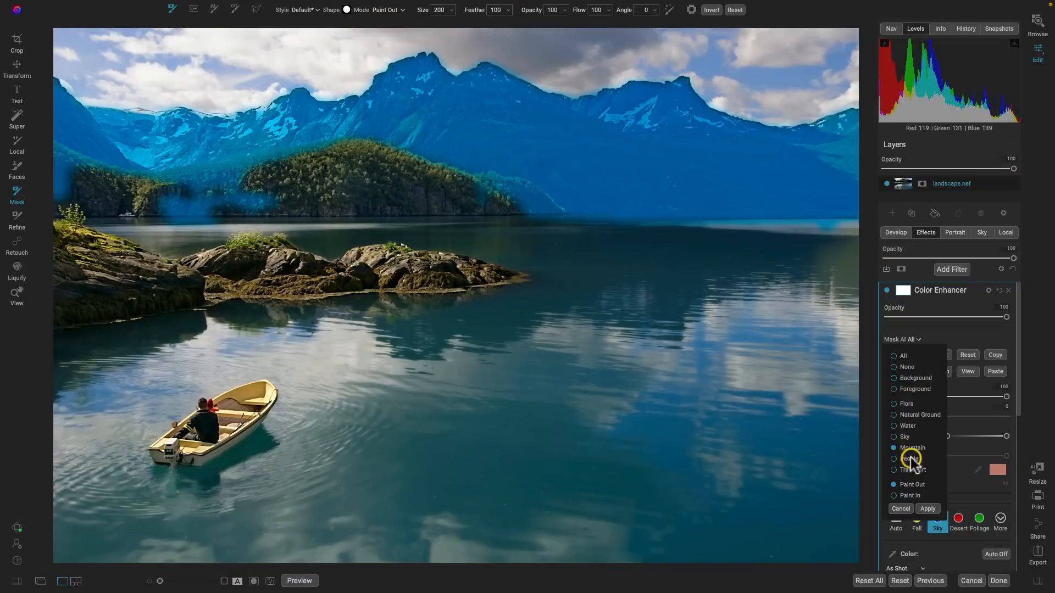
click(927, 509)
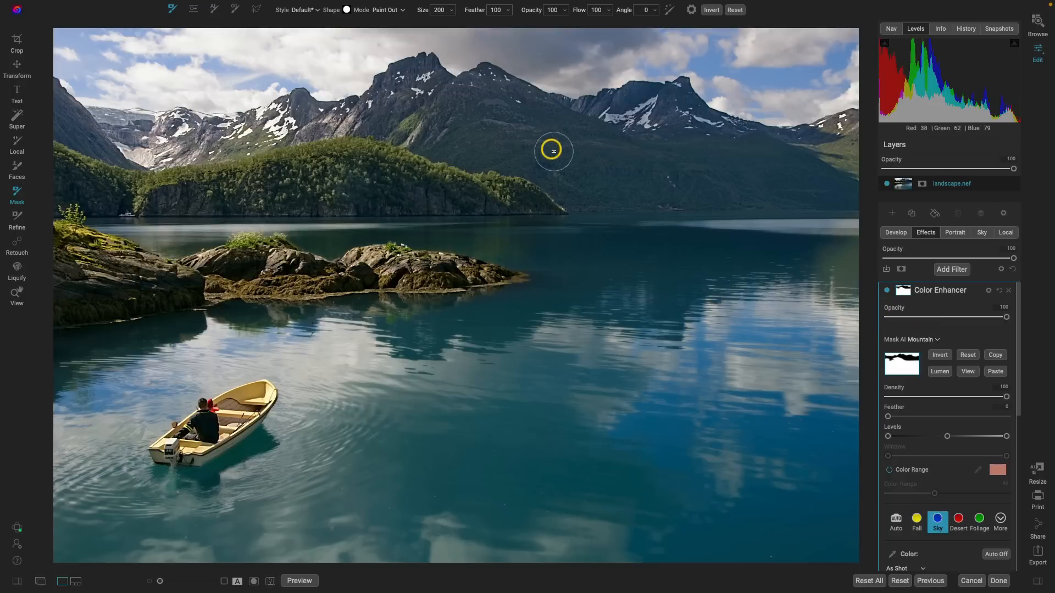
key(z)
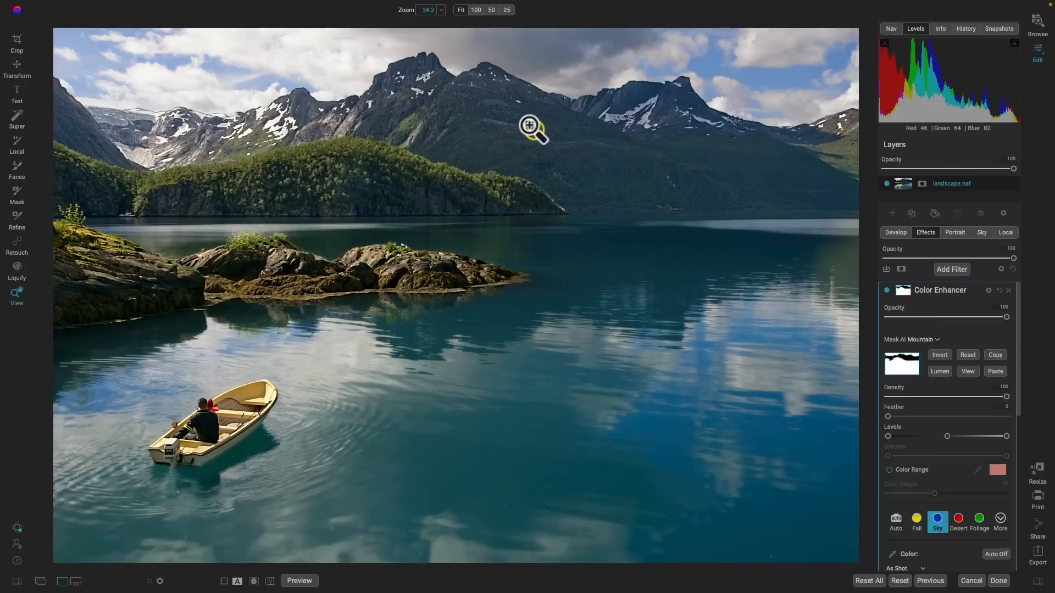
click(887, 291)
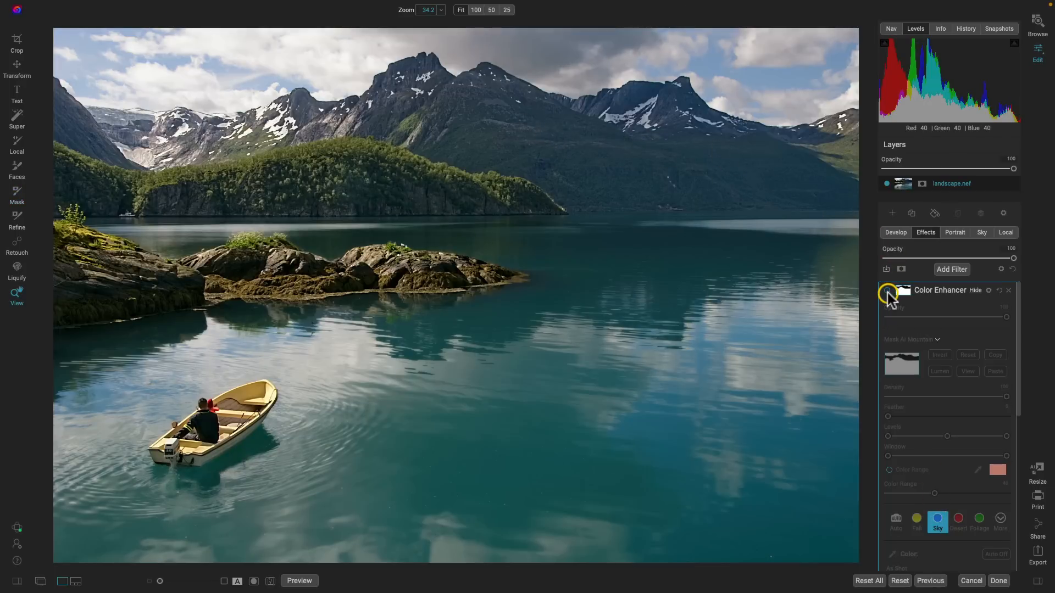
click(888, 291)
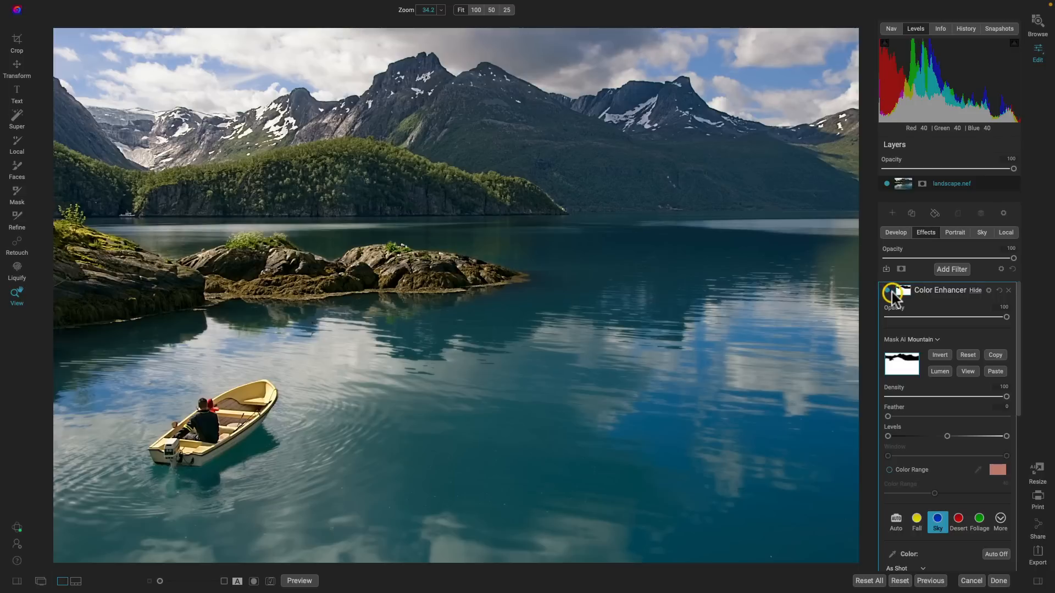
click(971, 288)
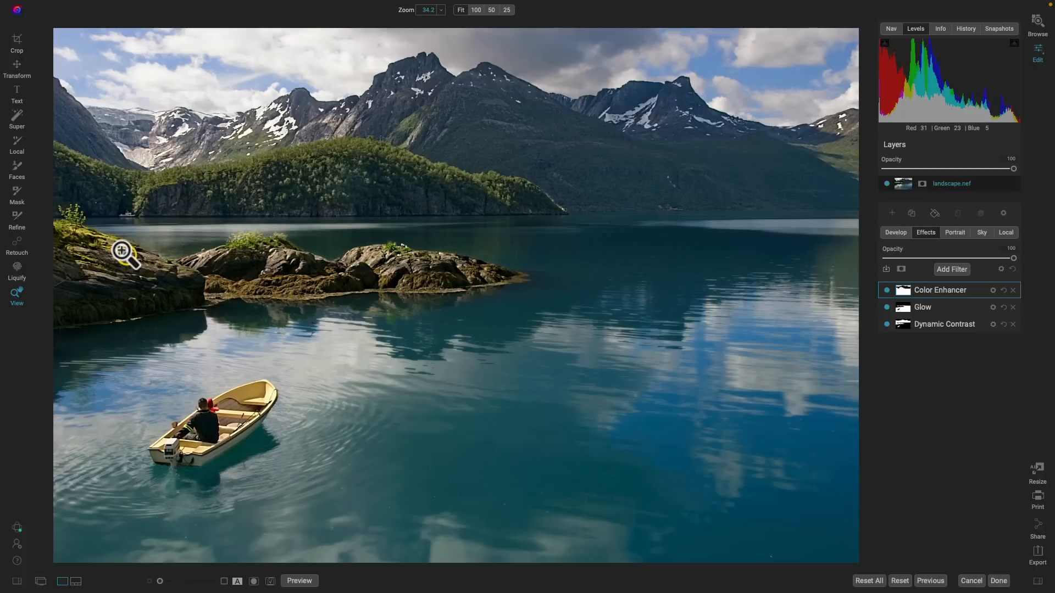
Adjust the green color range in the Color Enhancer filter, and set the yellow range's saturation to 15 and brightness to 13
click(980, 300)
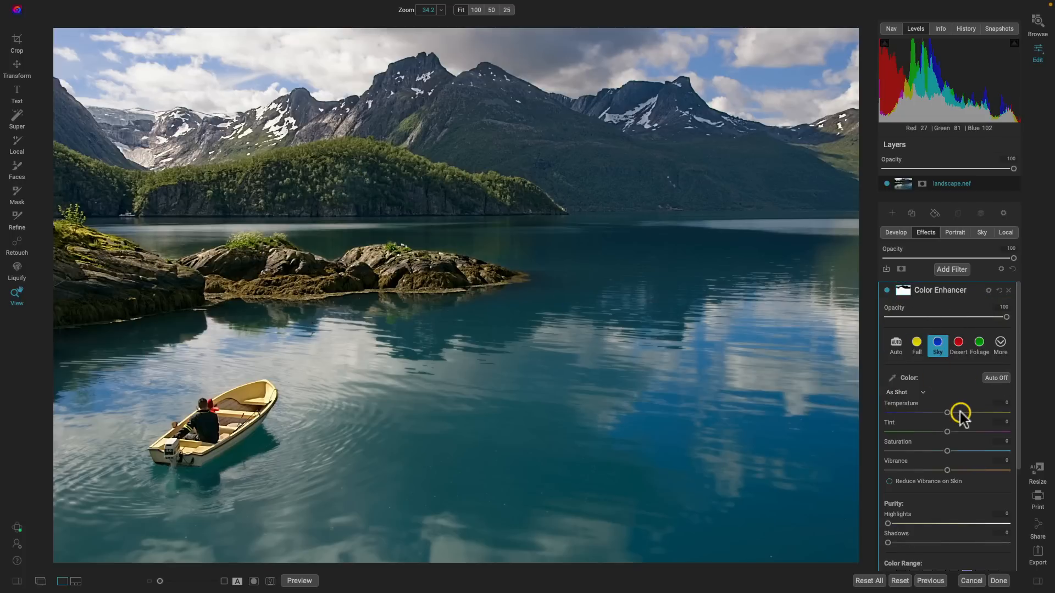
scroll(961, 417, down, 3)
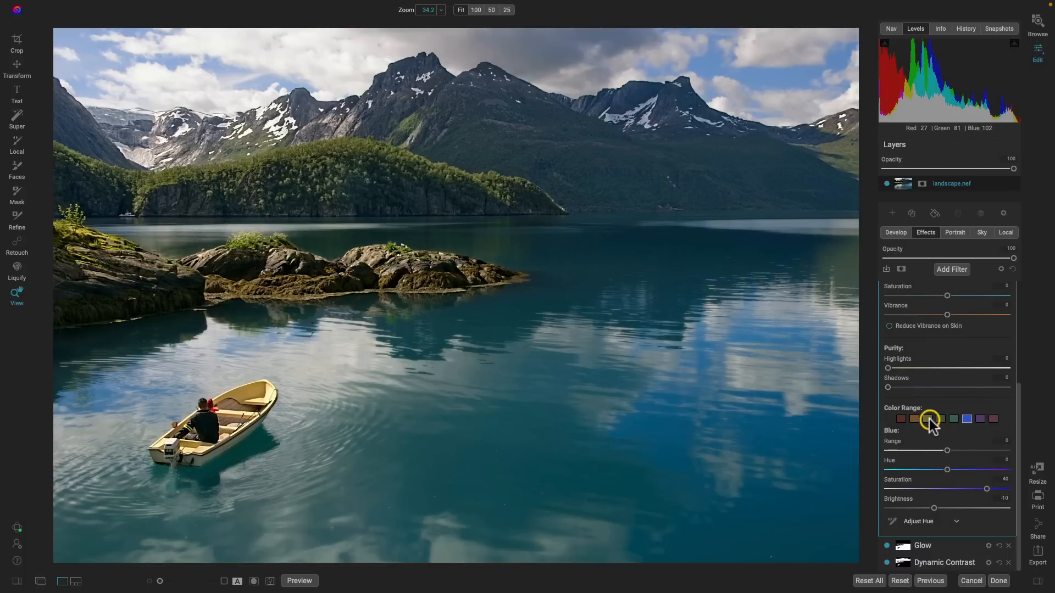
click(940, 419)
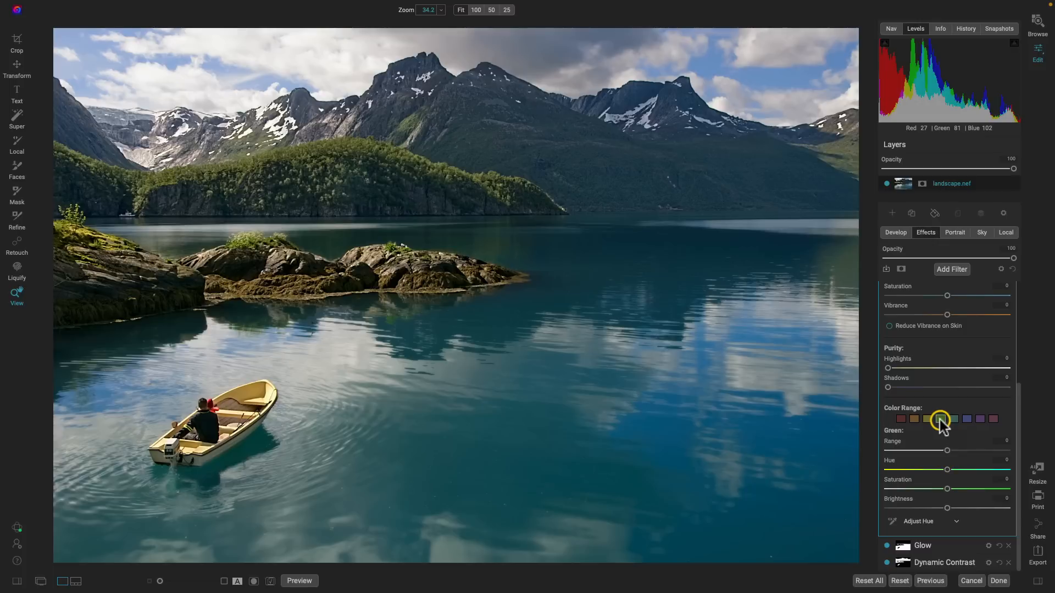
drag(947, 489, 964, 510)
click(927, 419)
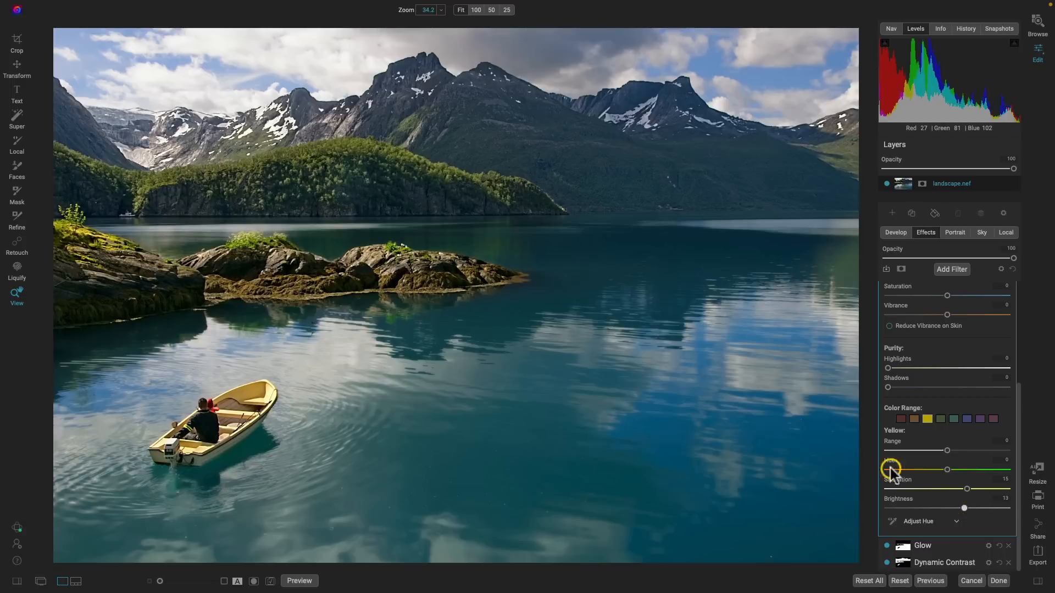
Compare the shoreline rocks and foliage at 100% zoom with the Color Enhancer filter off and on
click(104, 235)
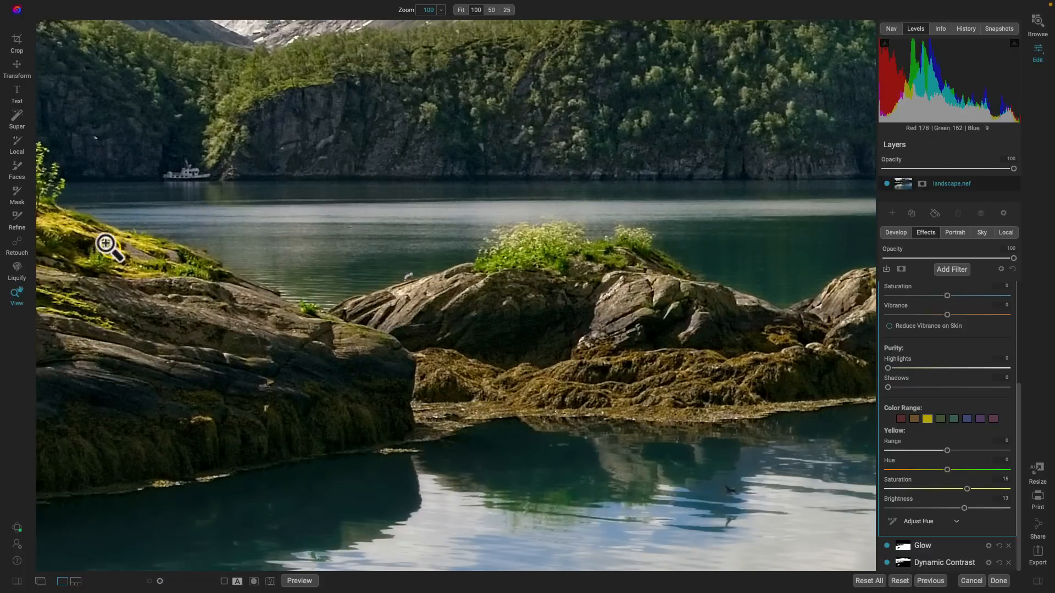
drag(417, 146, 453, 225)
scroll(936, 363, up, 3)
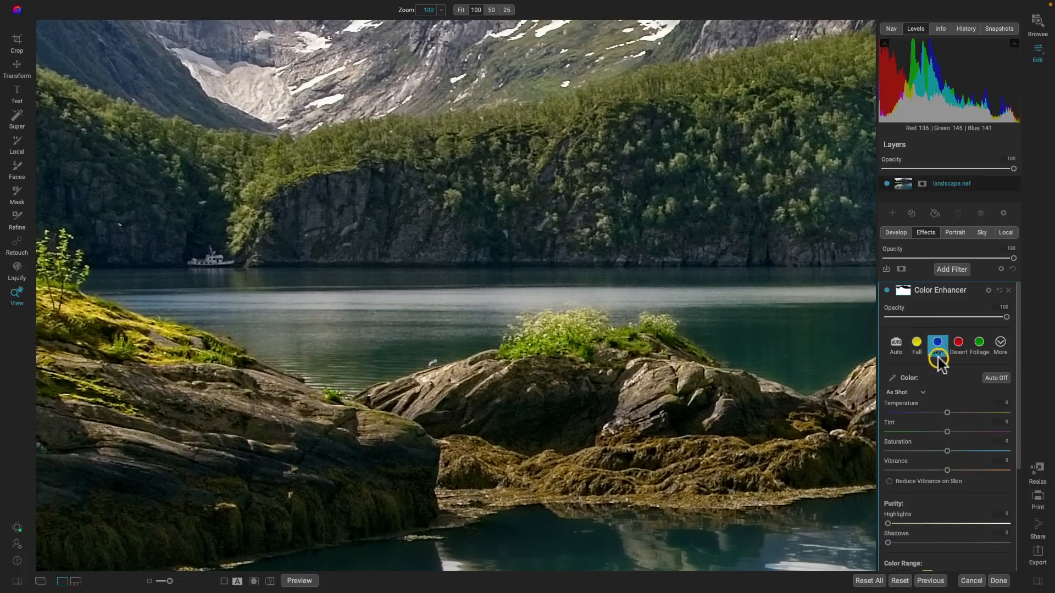
click(886, 291)
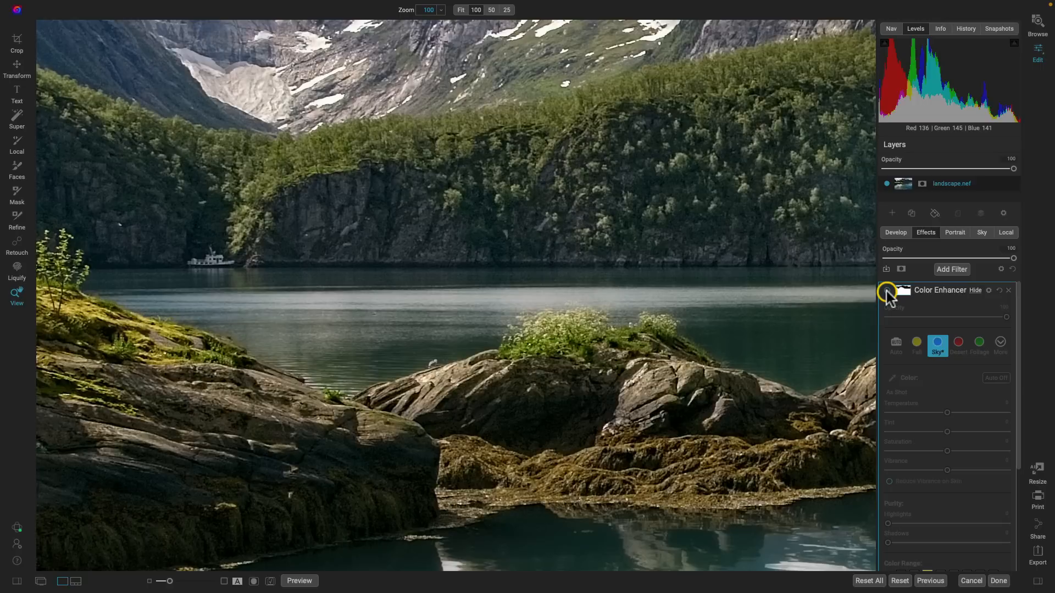
click(887, 291)
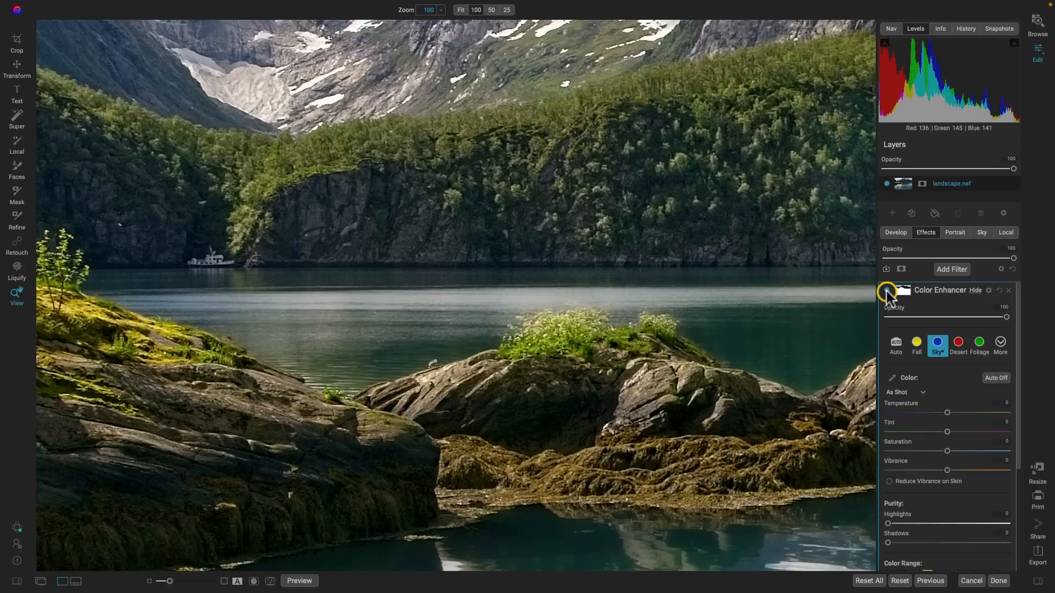
click(886, 291)
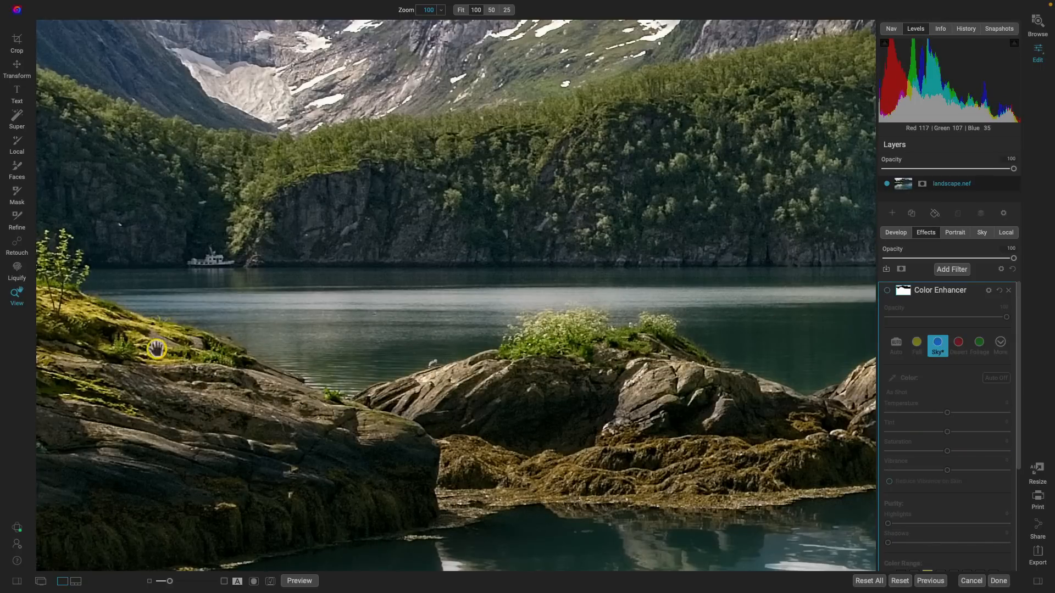
click(887, 291)
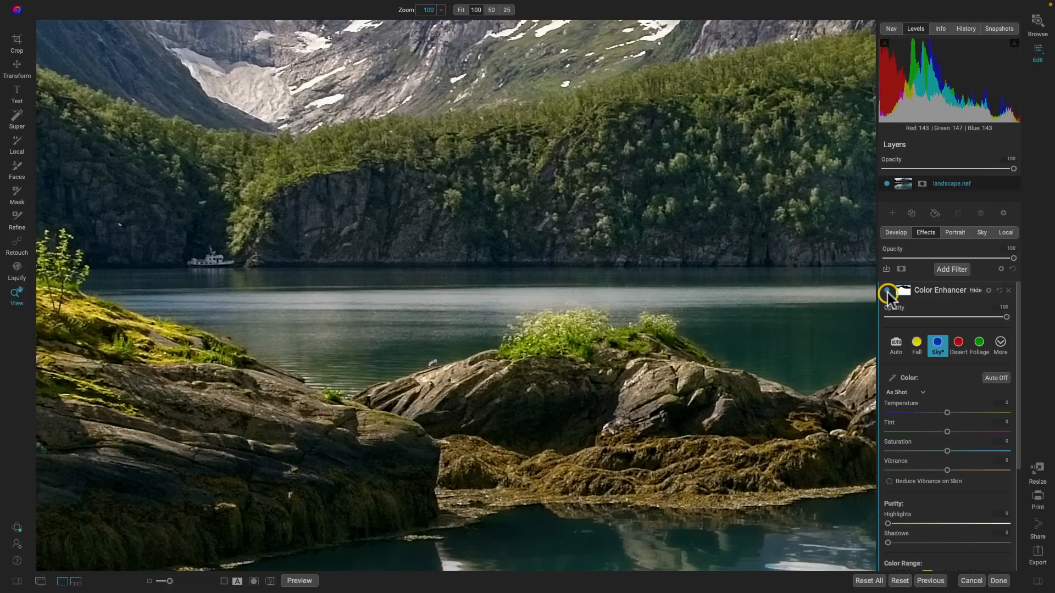
click(887, 291)
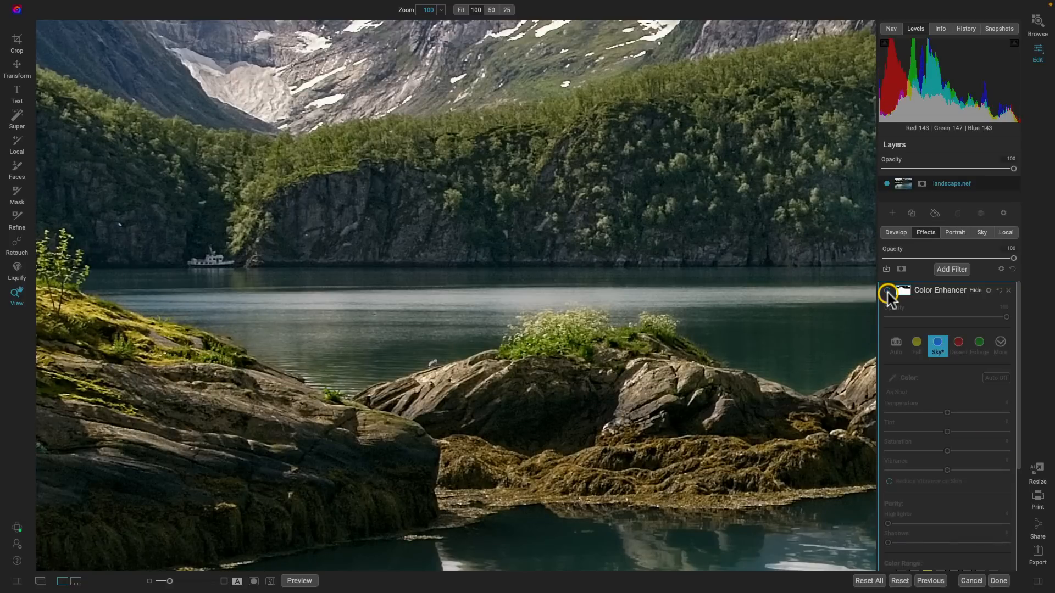
click(887, 291)
Compare the whole photo with the Color Enhancer filter off and on
click(627, 327)
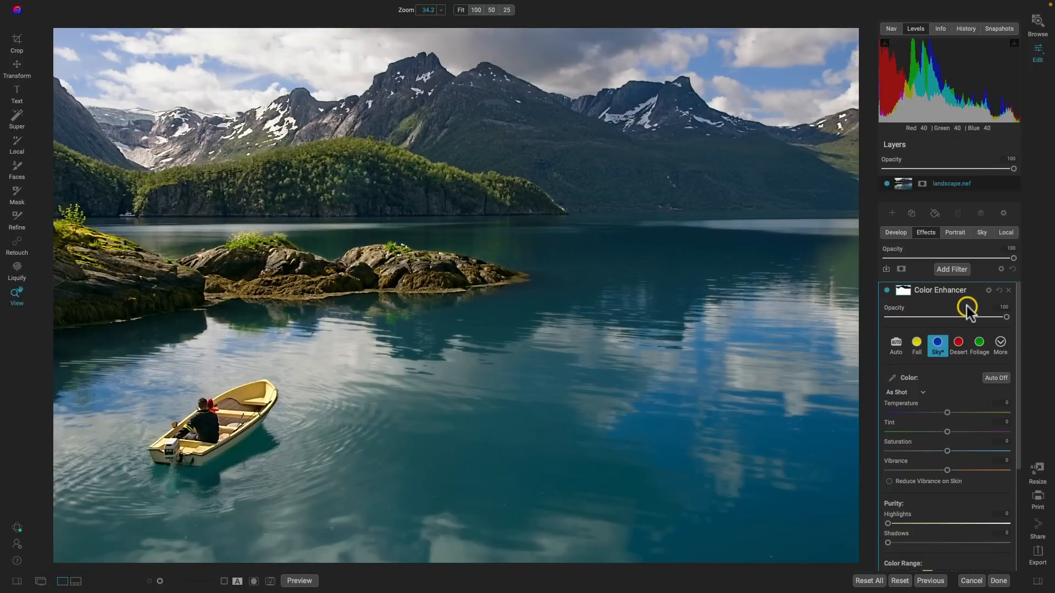
click(886, 291)
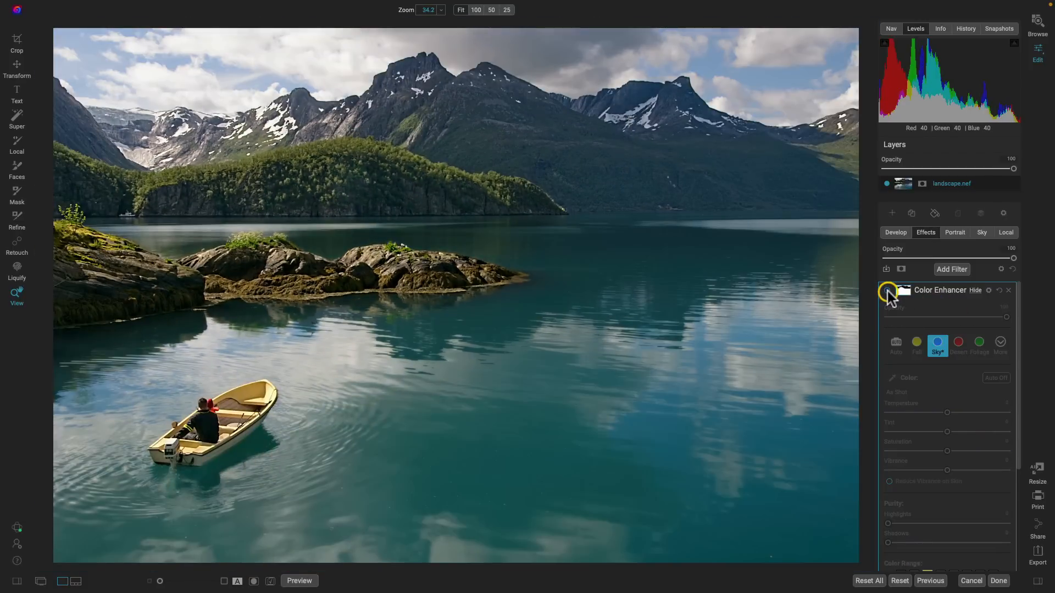
click(888, 291)
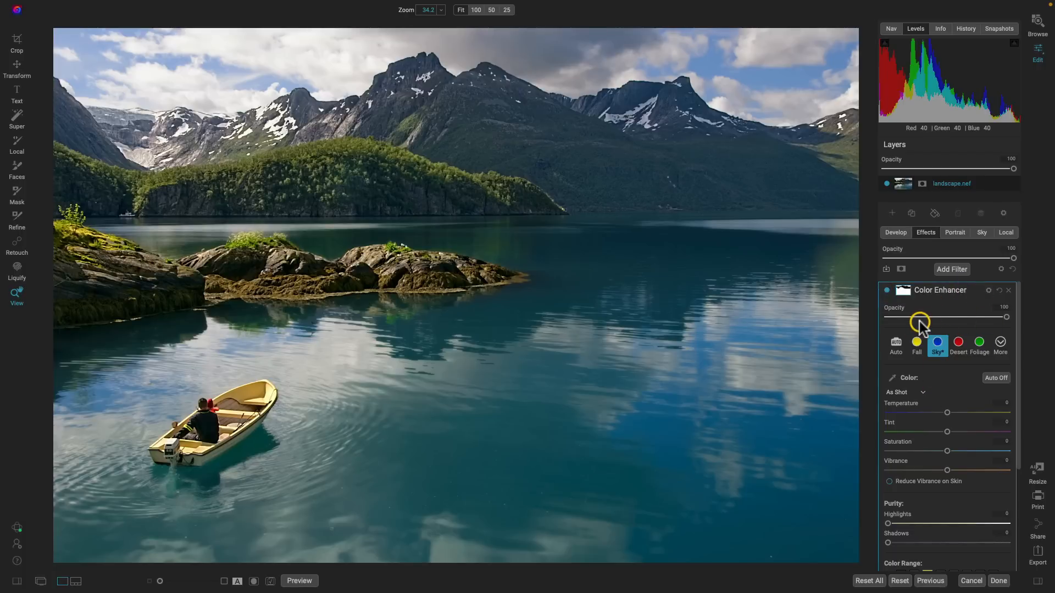
Check the Color Enhancer filter's opacity at 100, collapse its settings, and expand the Glow filter's settings
mouse_move(1008, 317)
mouse_down()
mouse_move(895, 321)
mouse_move(1016, 324)
mouse_up()
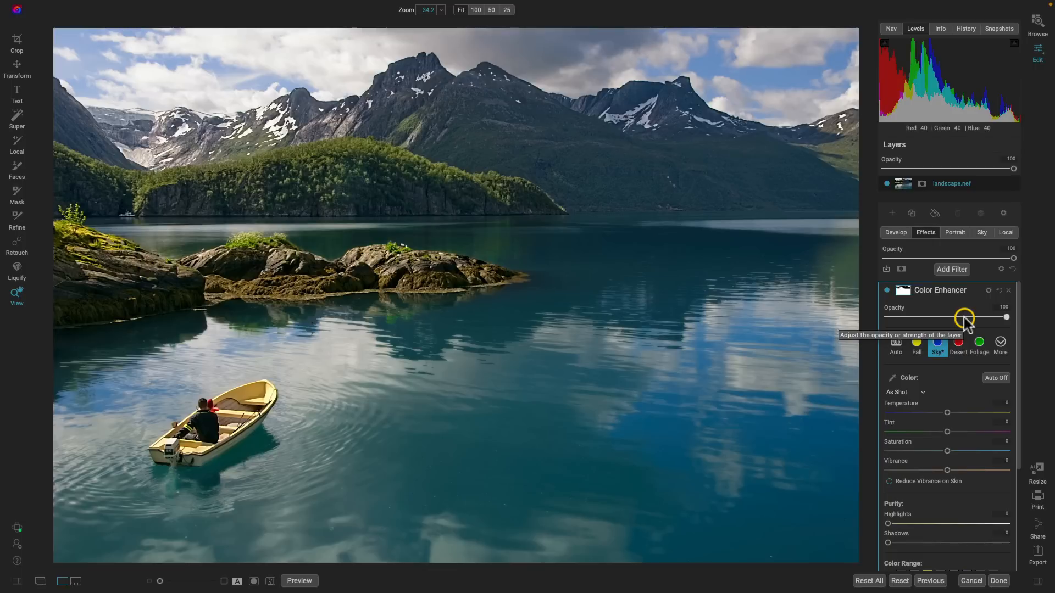
click(981, 291)
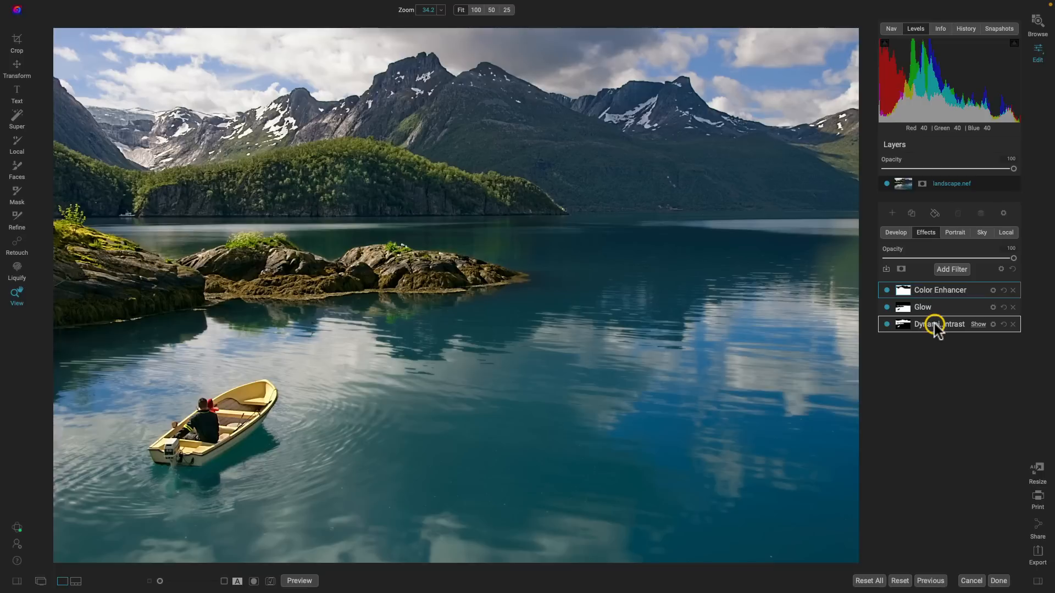
click(977, 307)
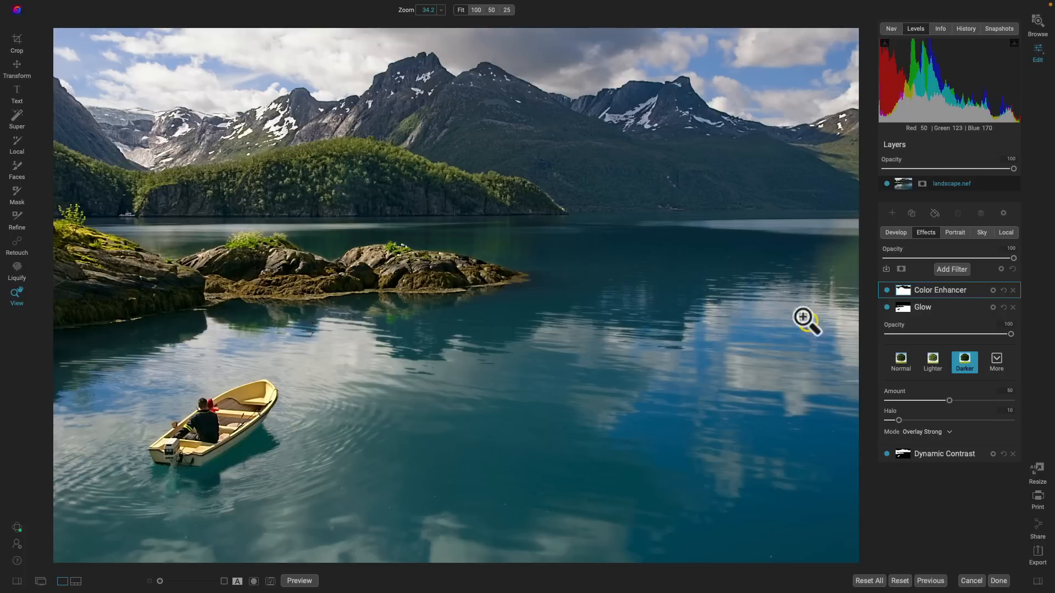
Review the Color Enhancer settings, collapse the existing filters, and add a Photo Filter effect
click(978, 290)
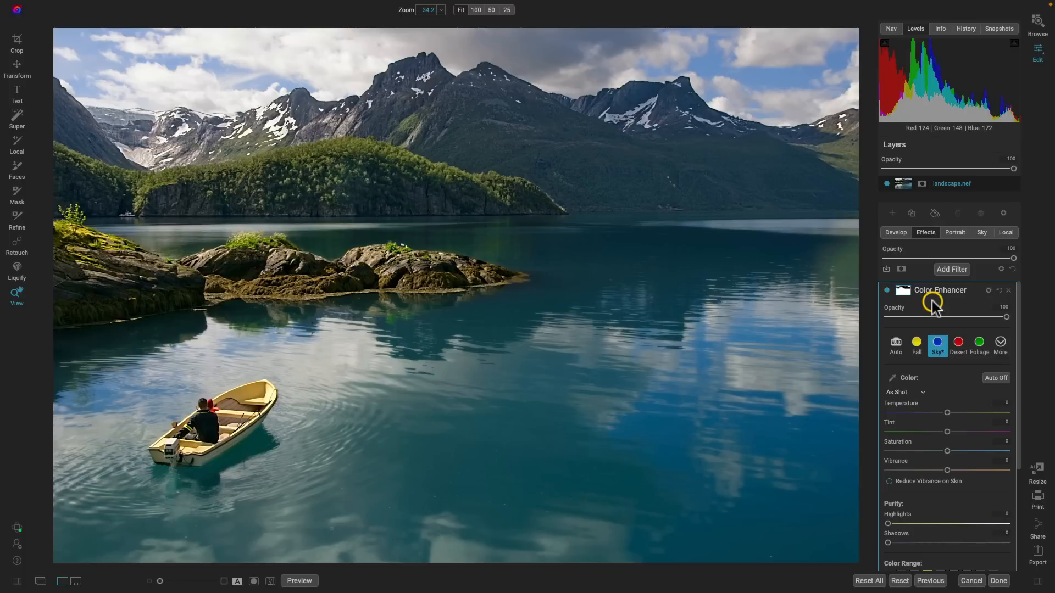
click(975, 291)
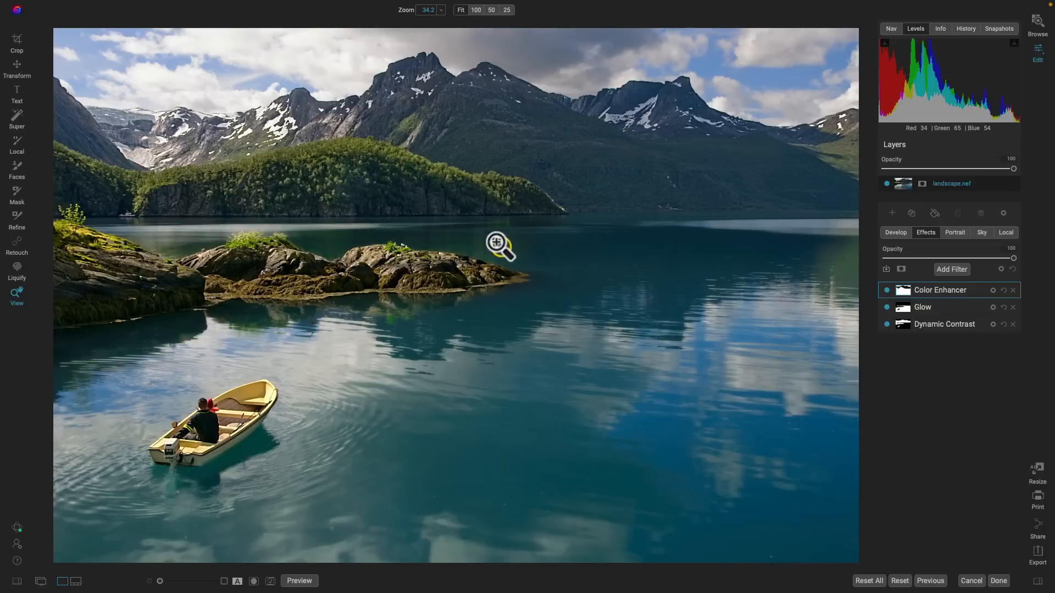
click(954, 269)
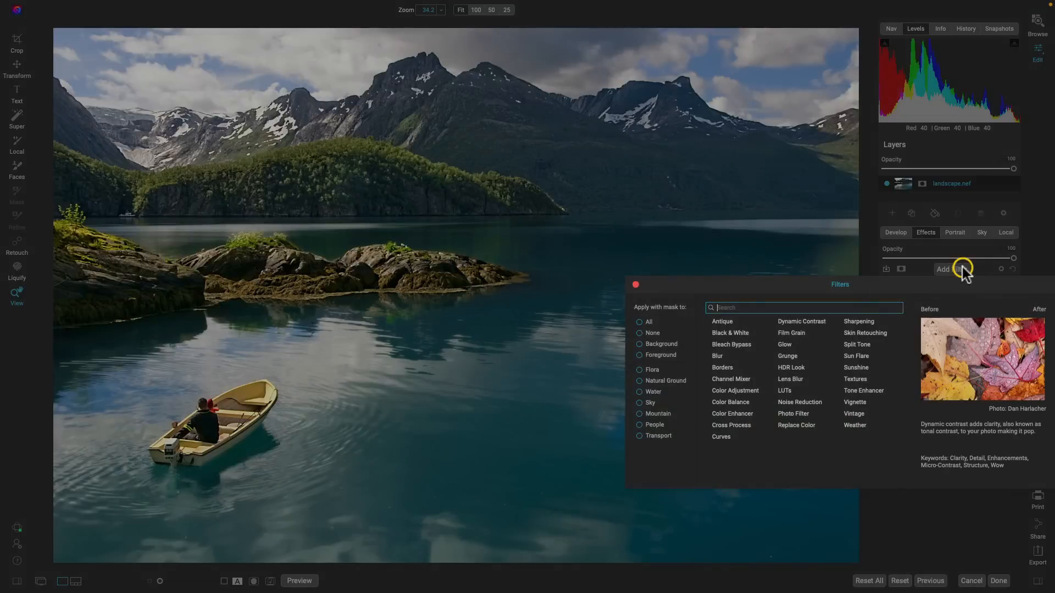
click(792, 413)
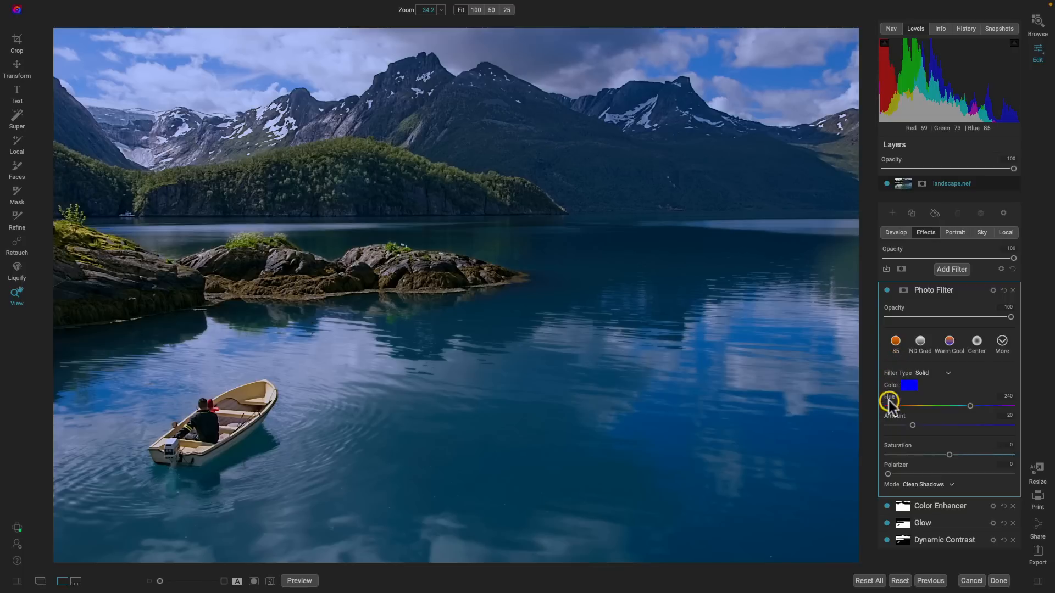
Keep the Photo Filter's Solid type and change its color to orange with a hue of 43
click(946, 374)
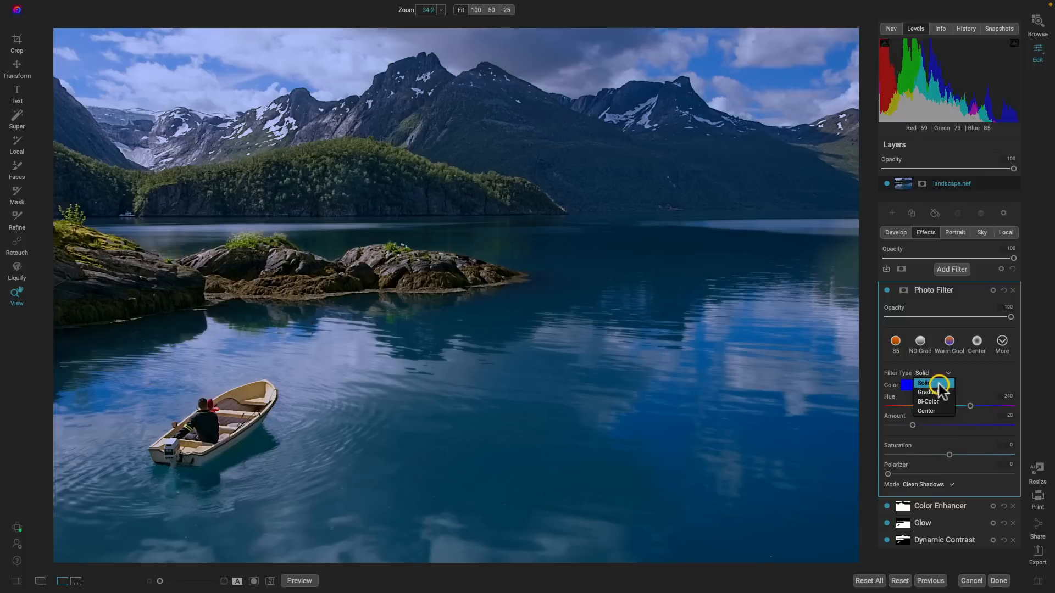
click(909, 386)
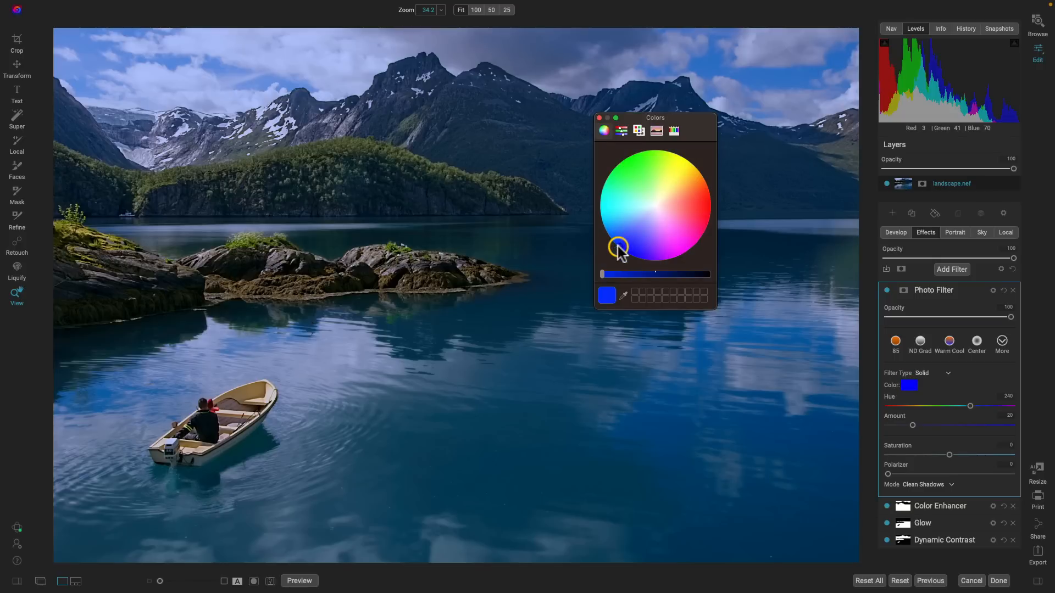
click(632, 239)
drag(632, 239, 687, 162)
click(599, 117)
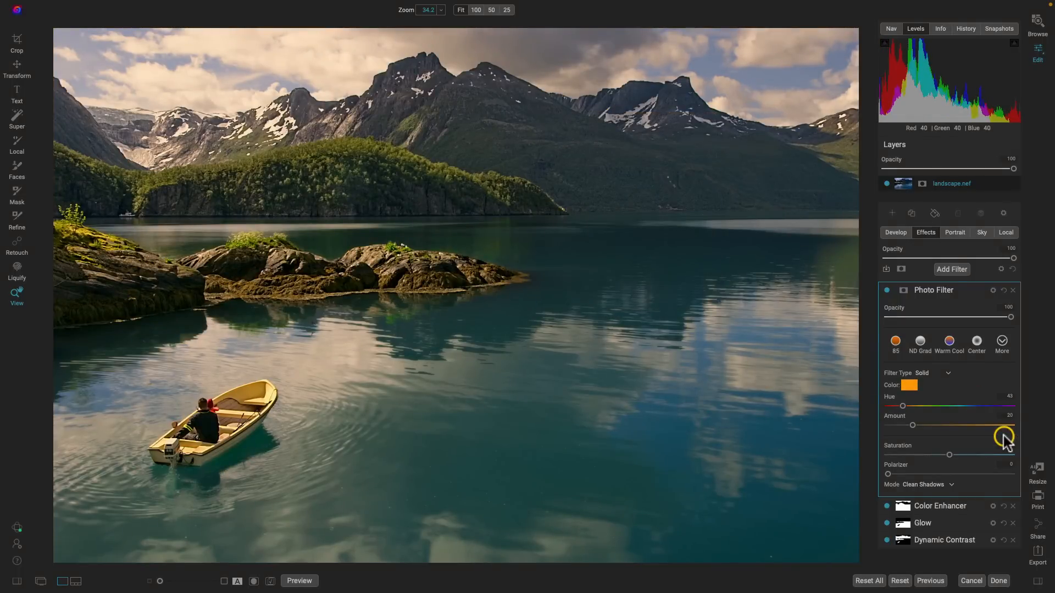
mouse_move(901, 408)
mouse_down()
mouse_move(978, 412)
mouse_move(901, 409)
mouse_up()
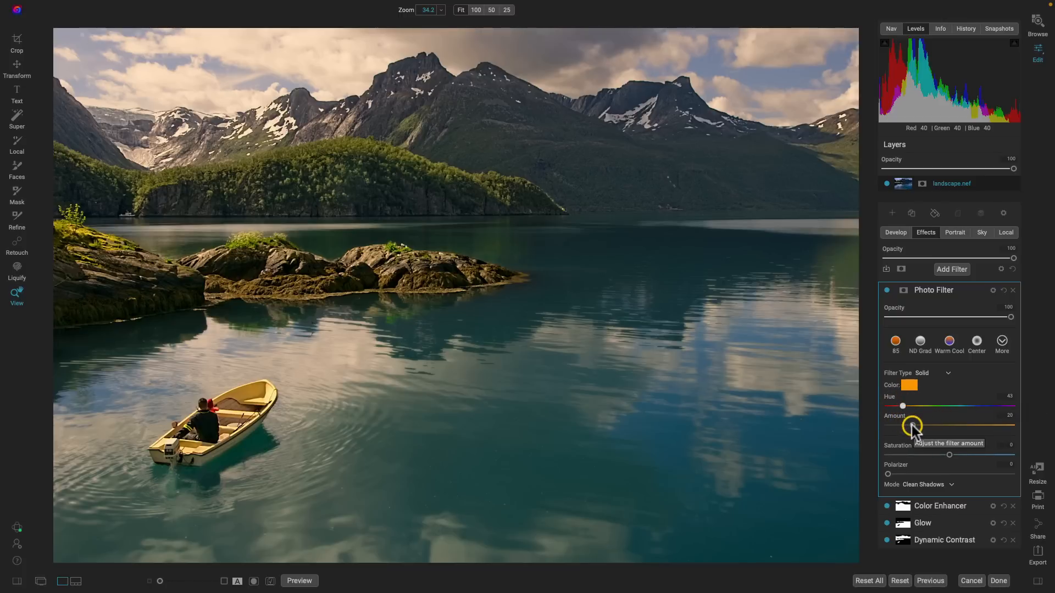
Set the Photo Filter's amount to 23 and saturation to 8, and test the Polarizer, leaving it at 0
mouse_move(912, 426)
mouse_down()
mouse_move(1012, 428)
mouse_move(891, 426)
mouse_move(924, 425)
mouse_move(914, 424)
mouse_up()
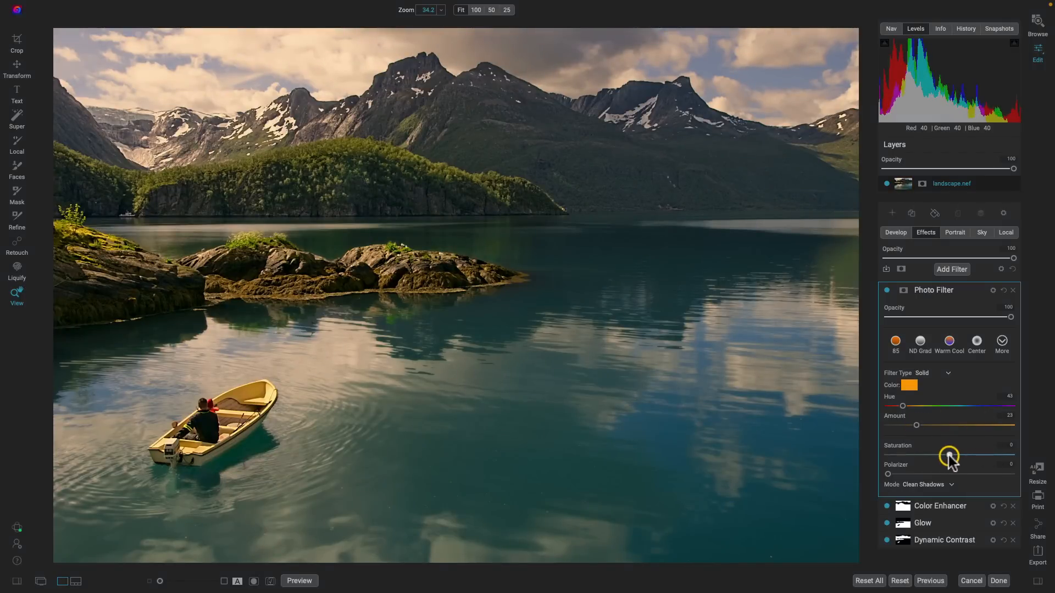
mouse_move(949, 456)
mouse_down()
mouse_move(1002, 455)
mouse_move(906, 454)
mouse_move(975, 455)
mouse_move(956, 453)
mouse_up()
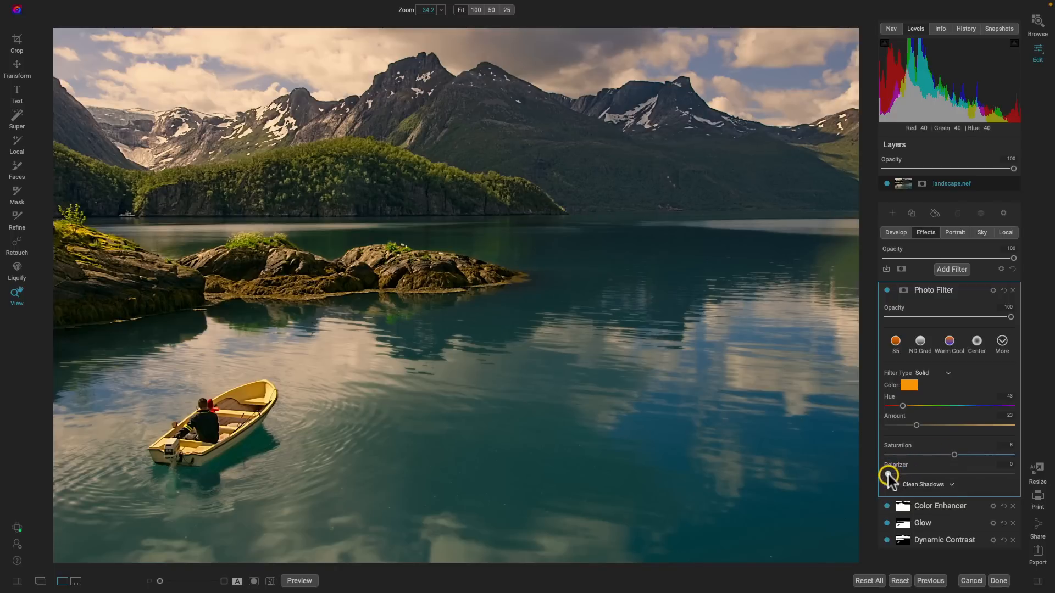
mouse_move(888, 473)
mouse_down()
mouse_move(1005, 470)
mouse_move(891, 471)
mouse_up()
Switch the Photo Filter's type to Graduated and raise its amount to 100
click(947, 375)
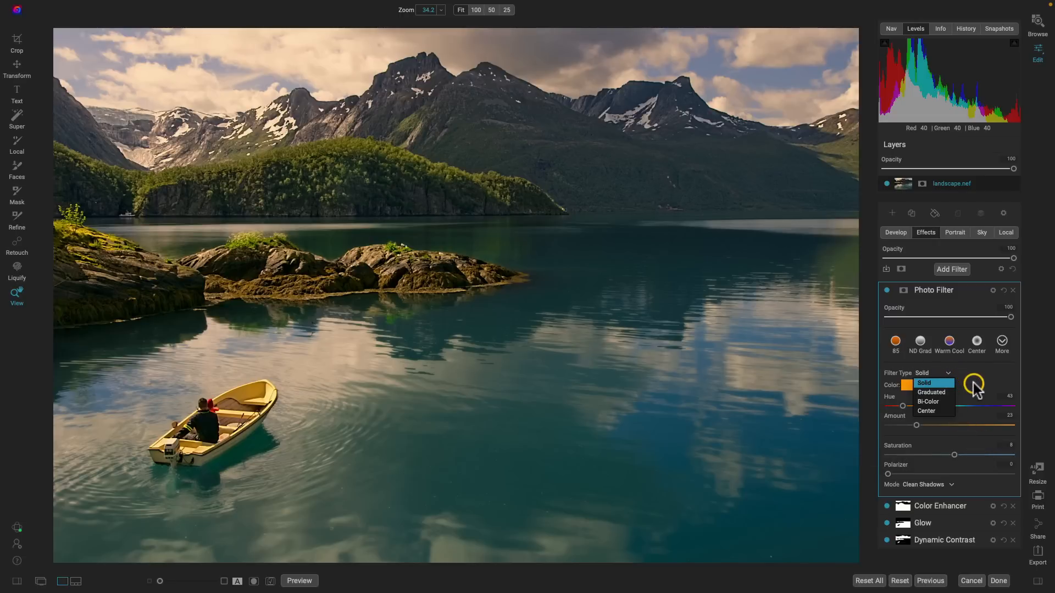
click(931, 392)
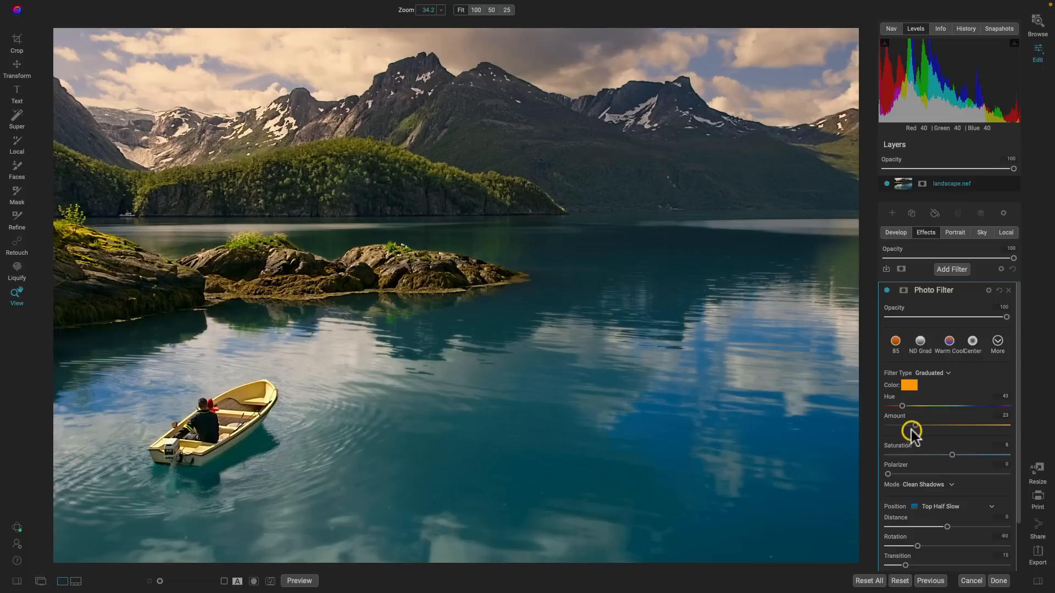
drag(915, 425, 1024, 428)
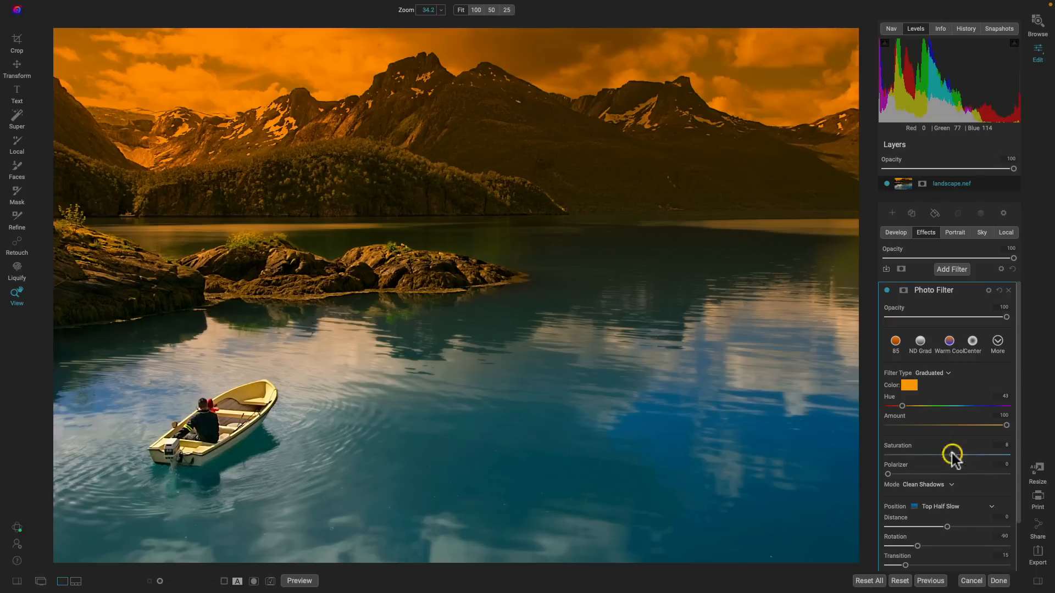
click(937, 373)
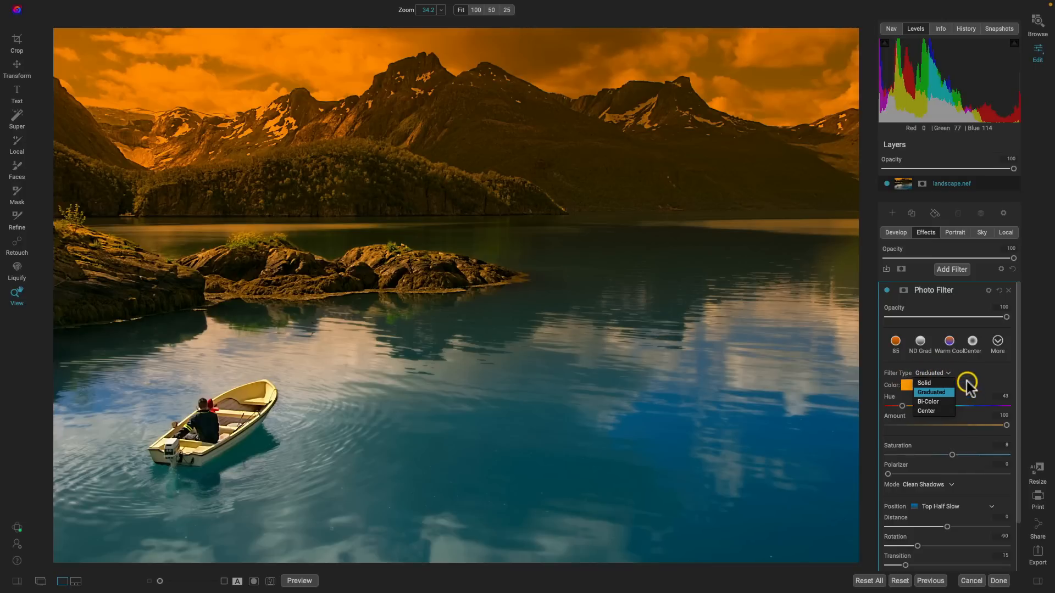
click(942, 371)
Try the graduated filter's position presets and apply Left Half Fast
scroll(940, 440, down, 3)
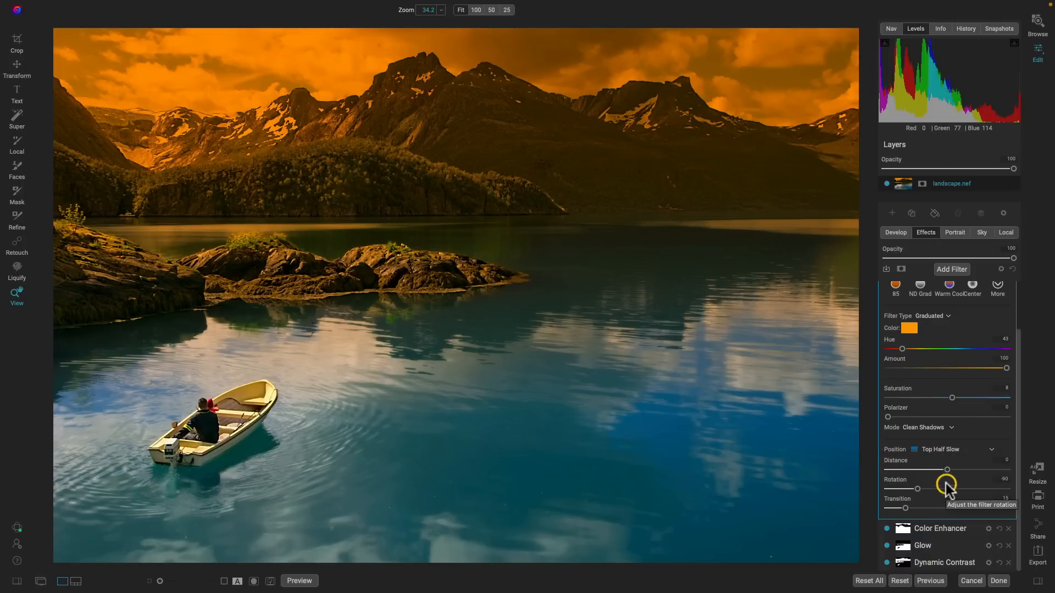
click(967, 449)
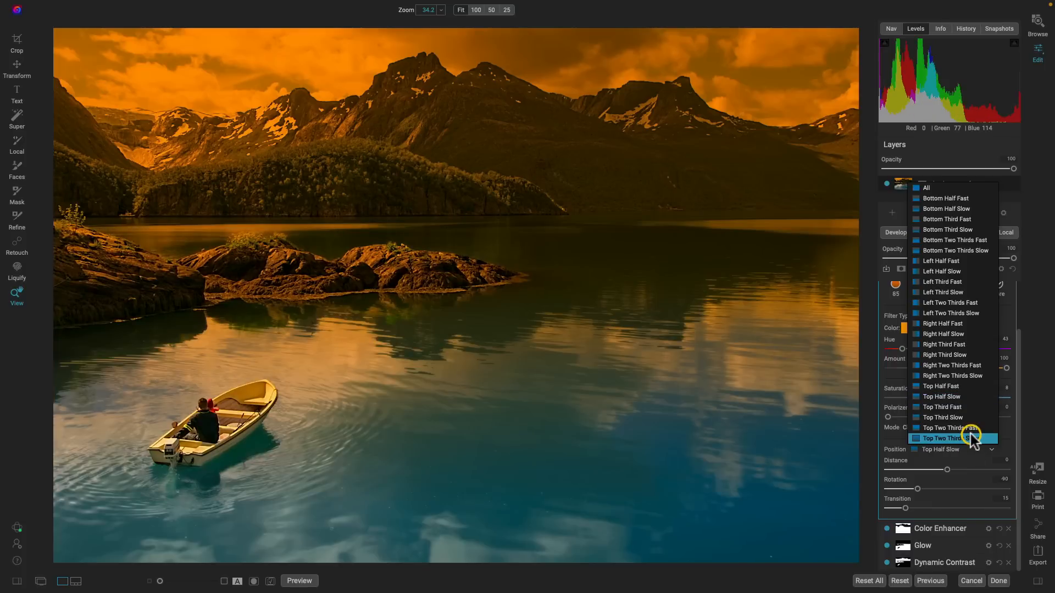
click(972, 439)
click(973, 448)
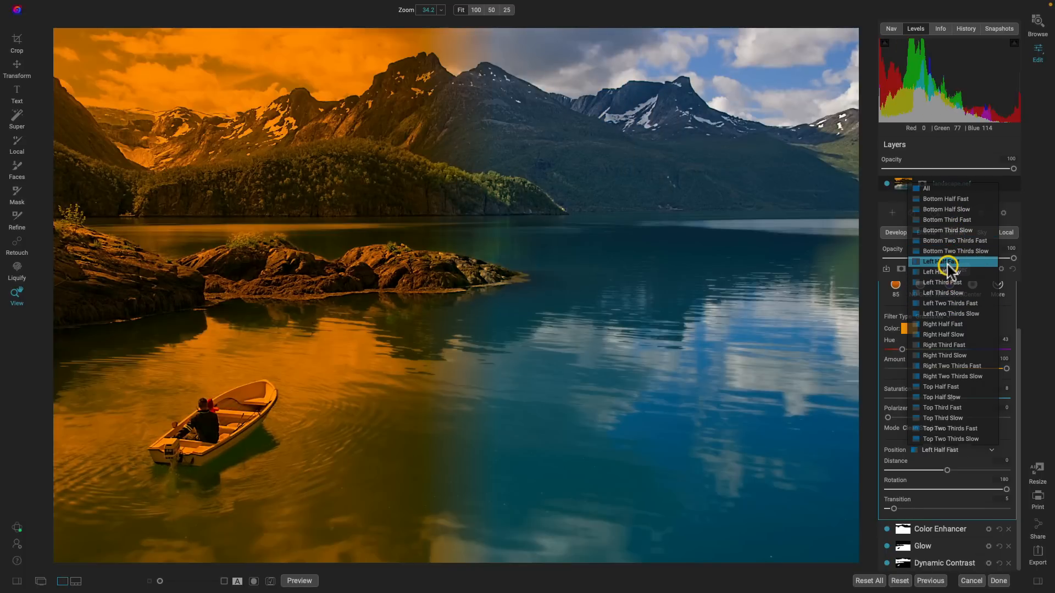
click(945, 262)
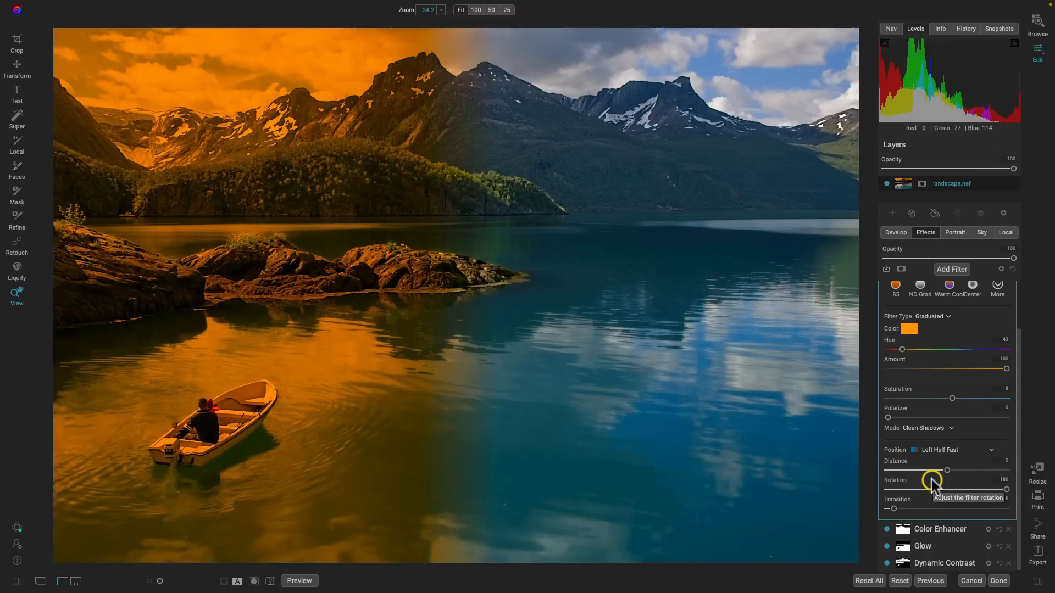
Adjust the graduated filter's distance slightly, and set its rotation to 115 and transition to 63
mouse_move(948, 471)
mouse_down()
mouse_move(972, 470)
mouse_move(942, 471)
mouse_up()
drag(1000, 490, 985, 492)
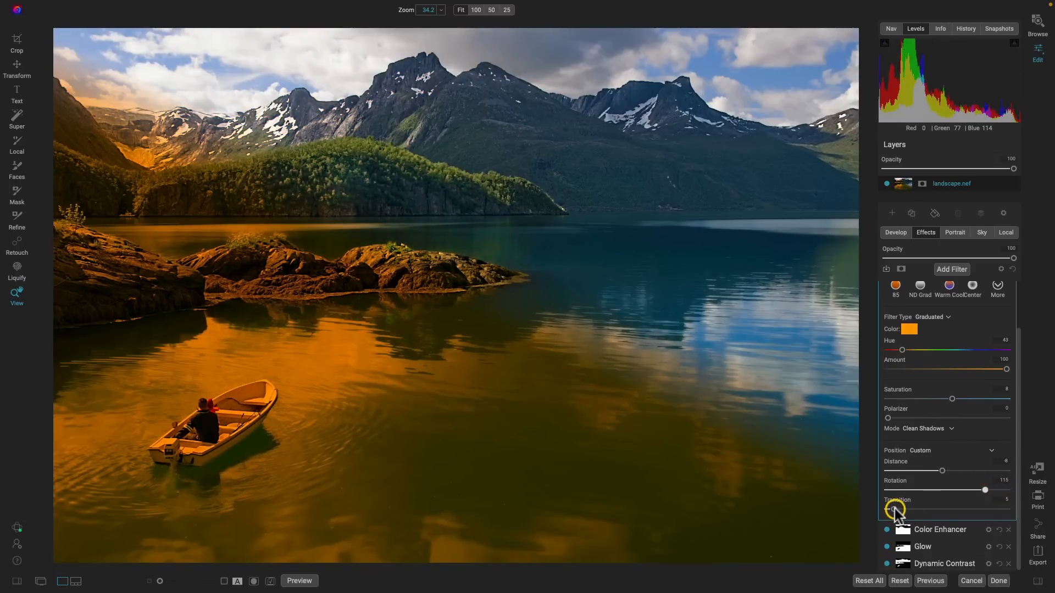
drag(893, 509, 962, 510)
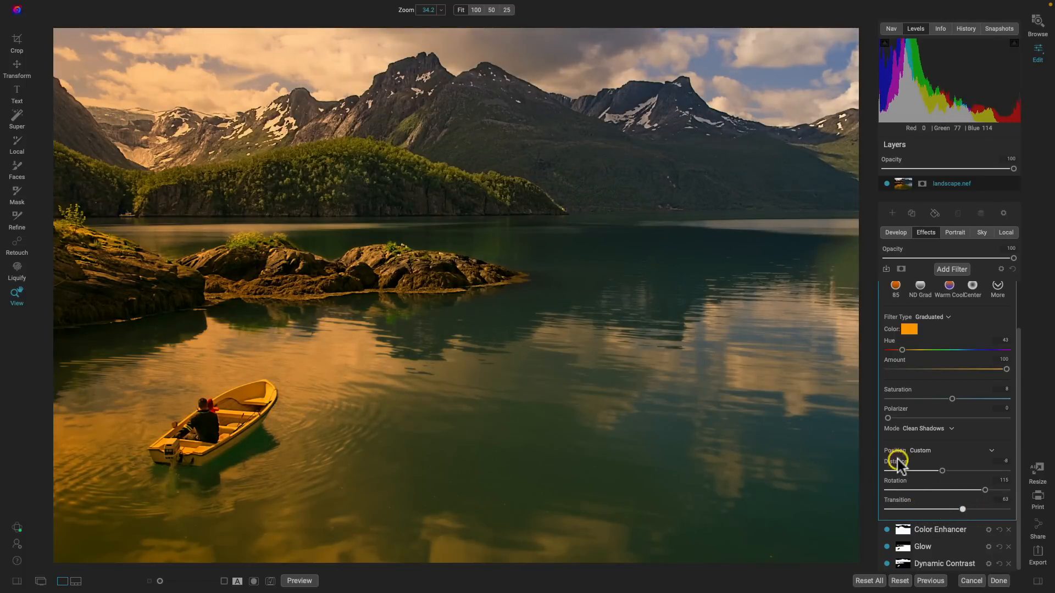
Apply the Right Third Slow position preset to the graduated filter
click(946, 454)
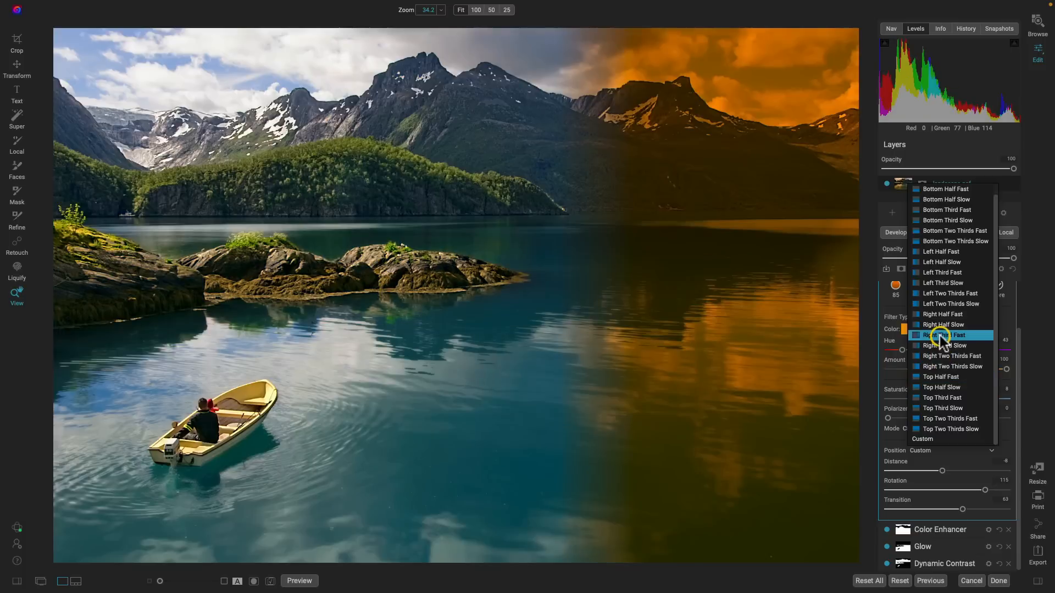
click(938, 350)
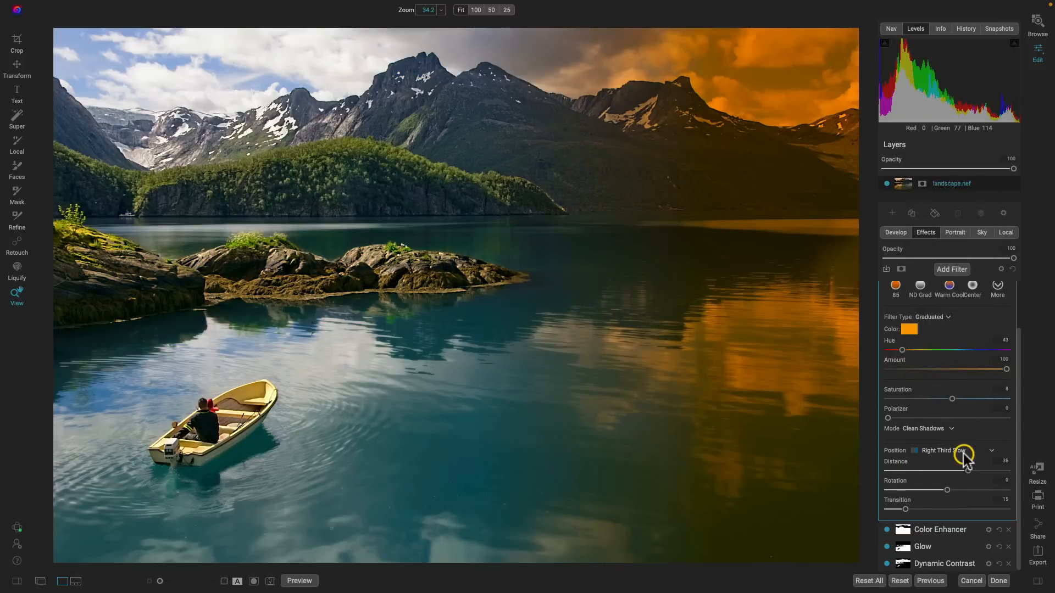
scroll(964, 452, up, 2)
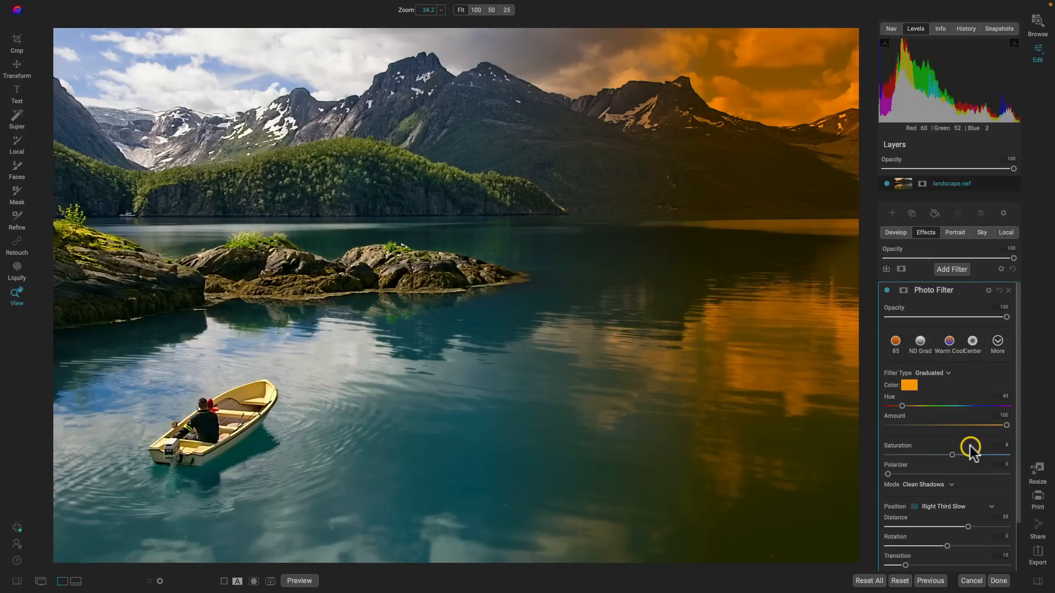
Switch the Photo Filter's type to Bi-Color and change Color 2 to blue with a hue of 264
click(946, 373)
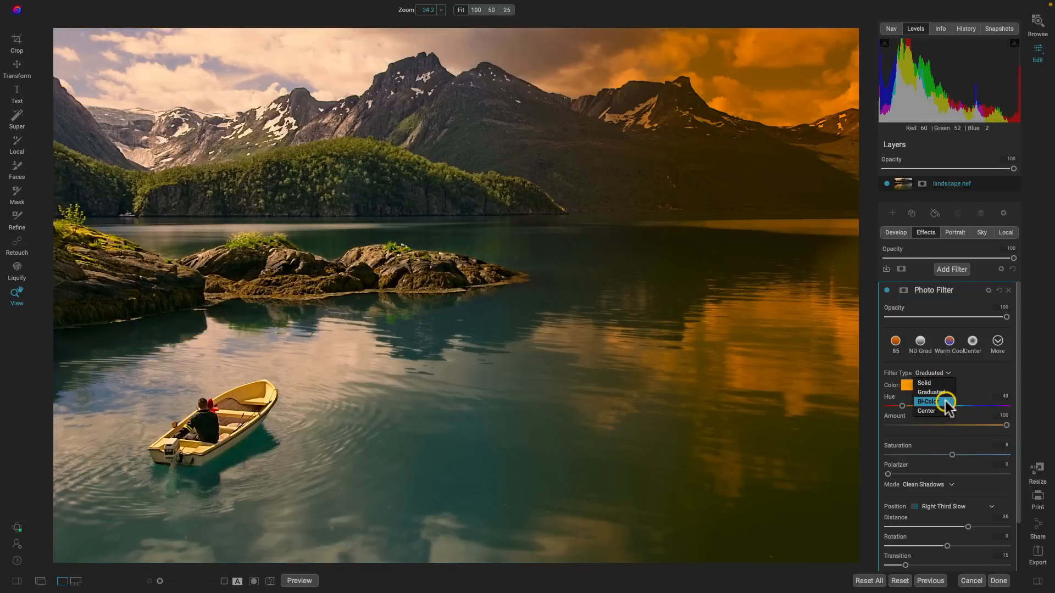
click(942, 401)
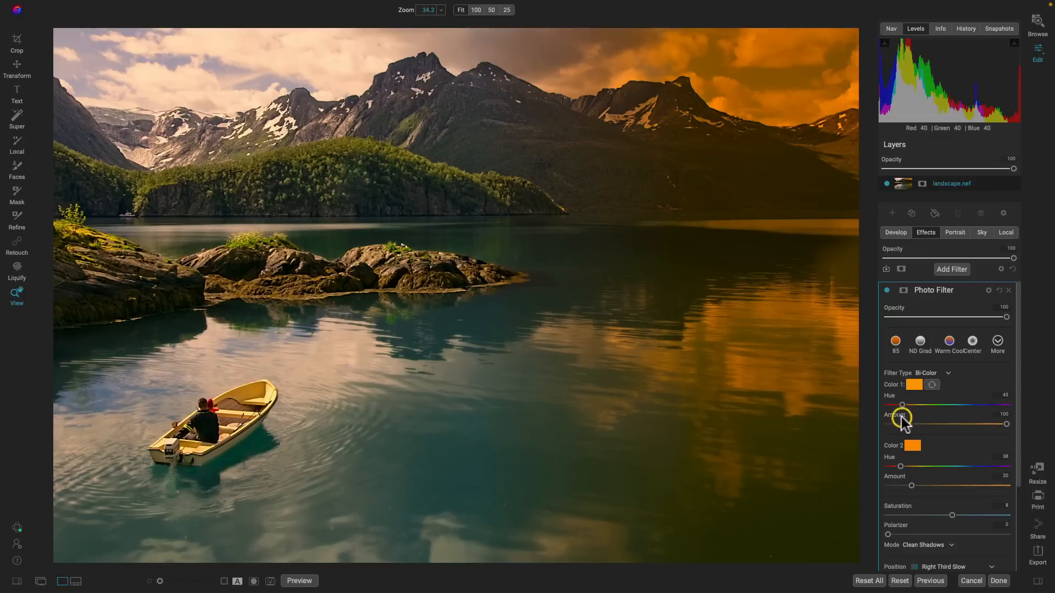
drag(901, 466, 967, 460)
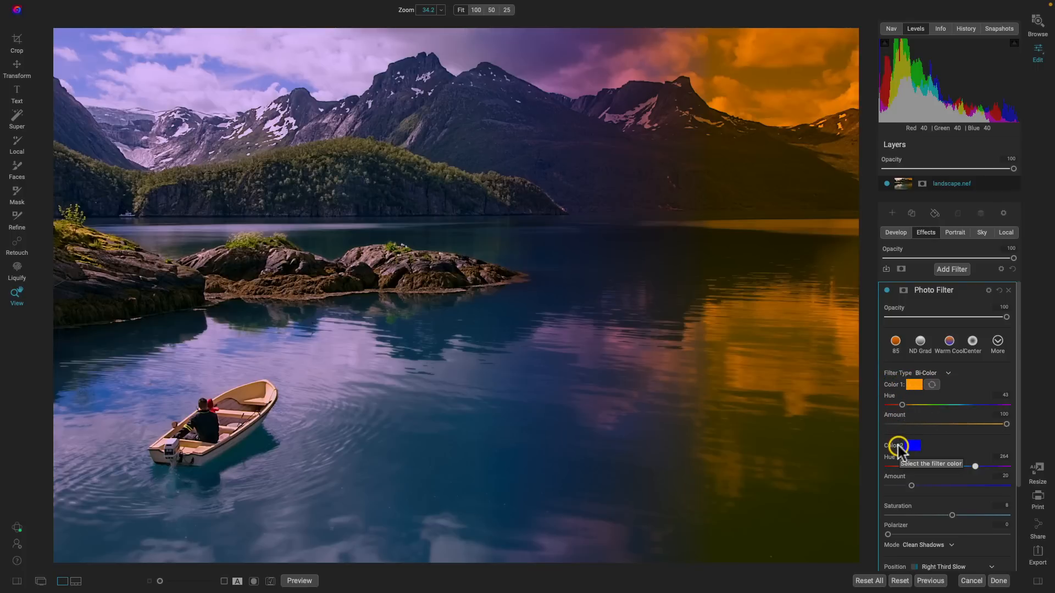
Change the bi-color filter's Color 1 to green with a hue of about 80
click(916, 384)
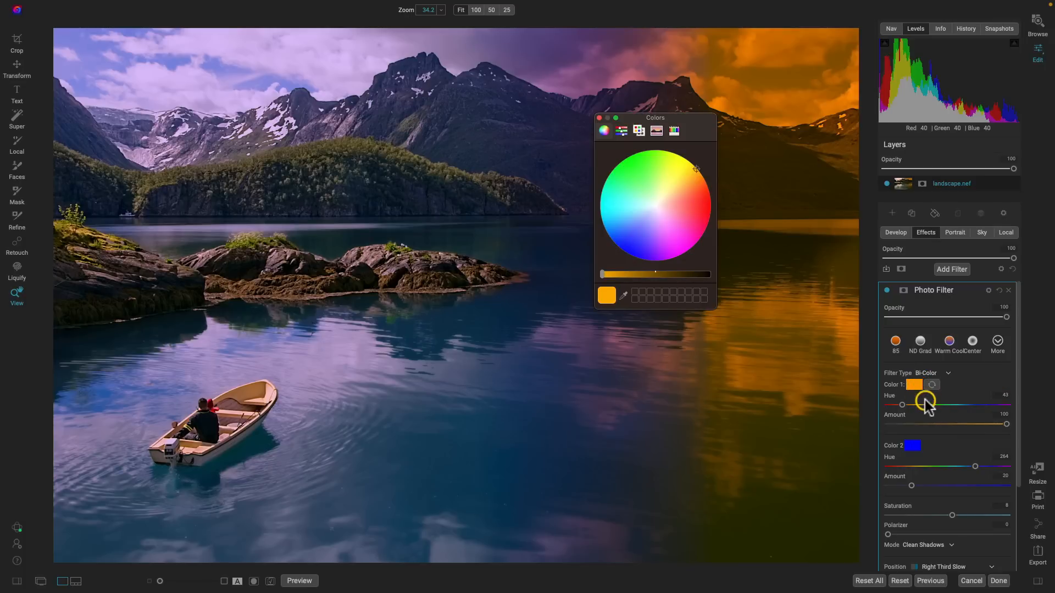
click(599, 118)
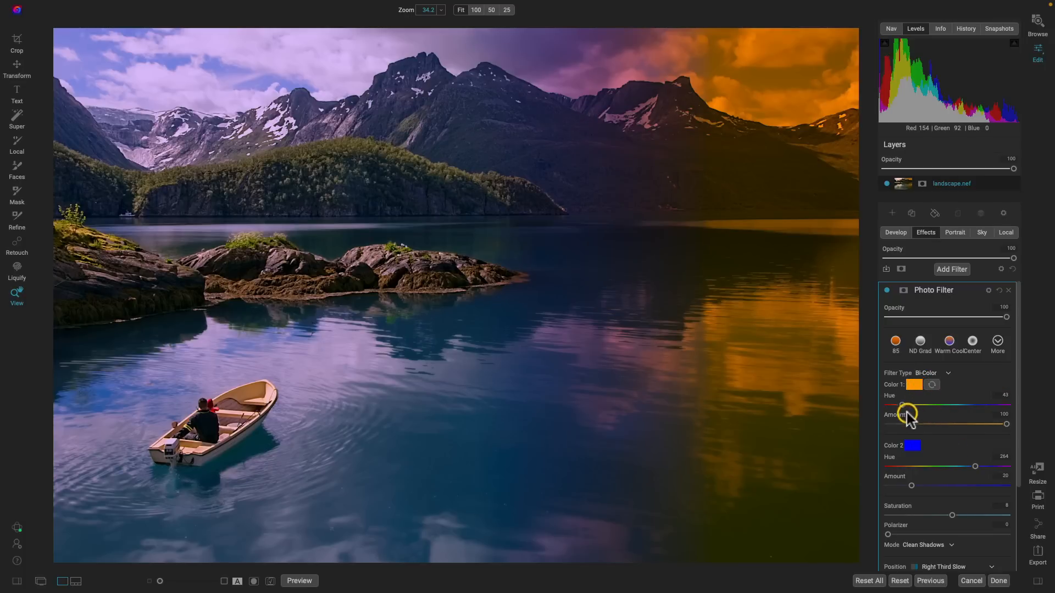
mouse_move(901, 407)
mouse_down()
mouse_move(930, 405)
mouse_move(914, 406)
mouse_up()
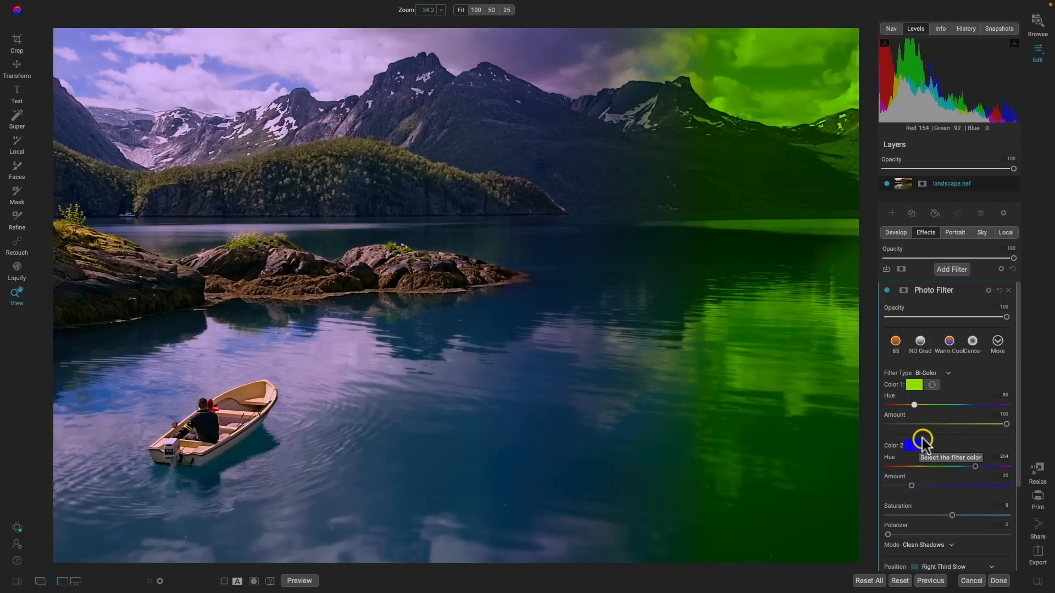
Apply the Right Half Fast position preset to the bi-color filter
scroll(940, 440, down, 4)
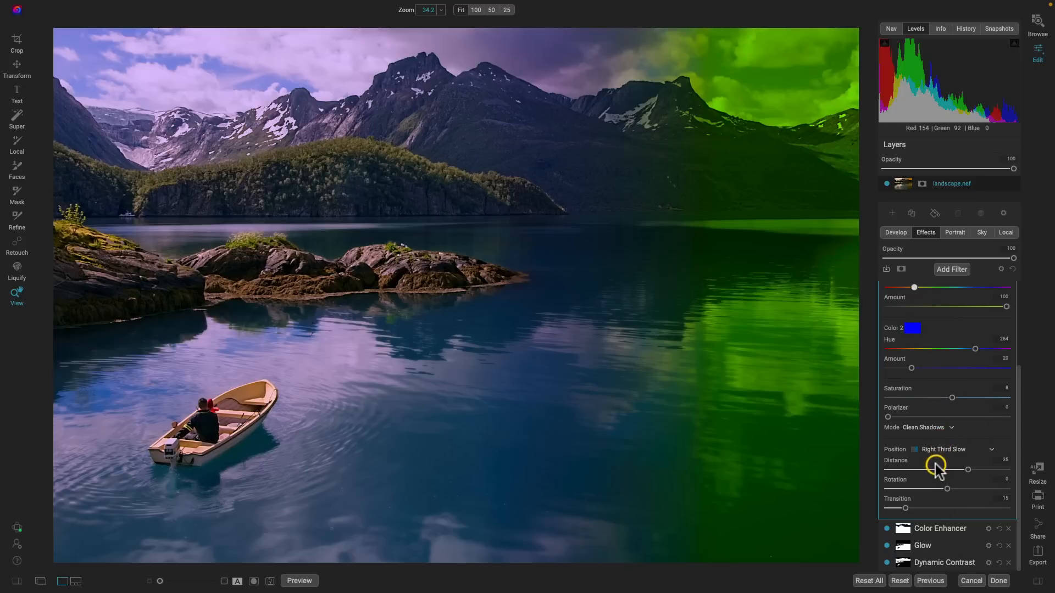
scroll(938, 417, up, 4)
scroll(949, 414, down, 4)
click(944, 450)
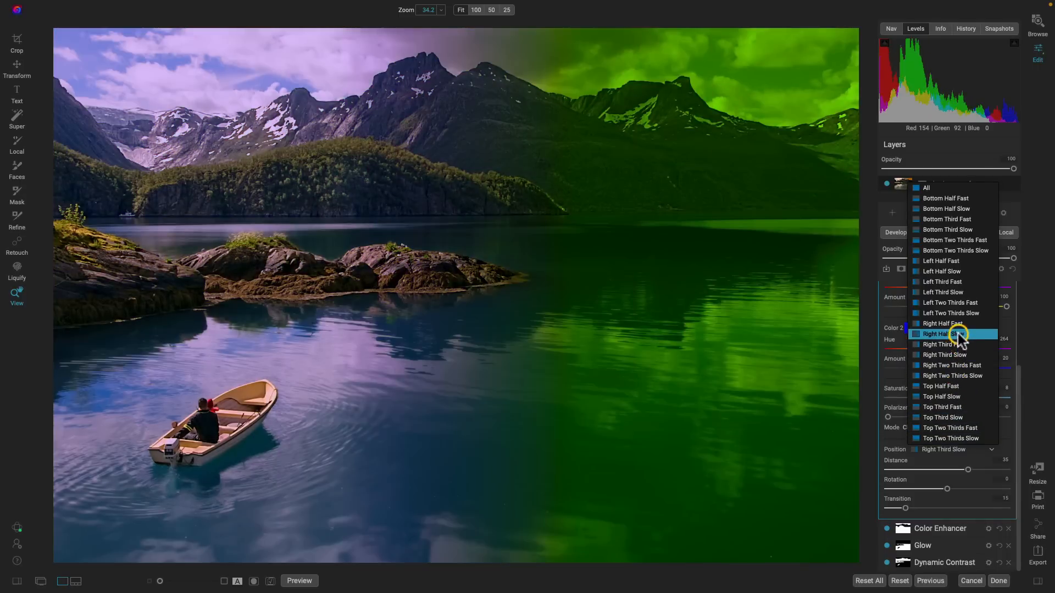
click(958, 327)
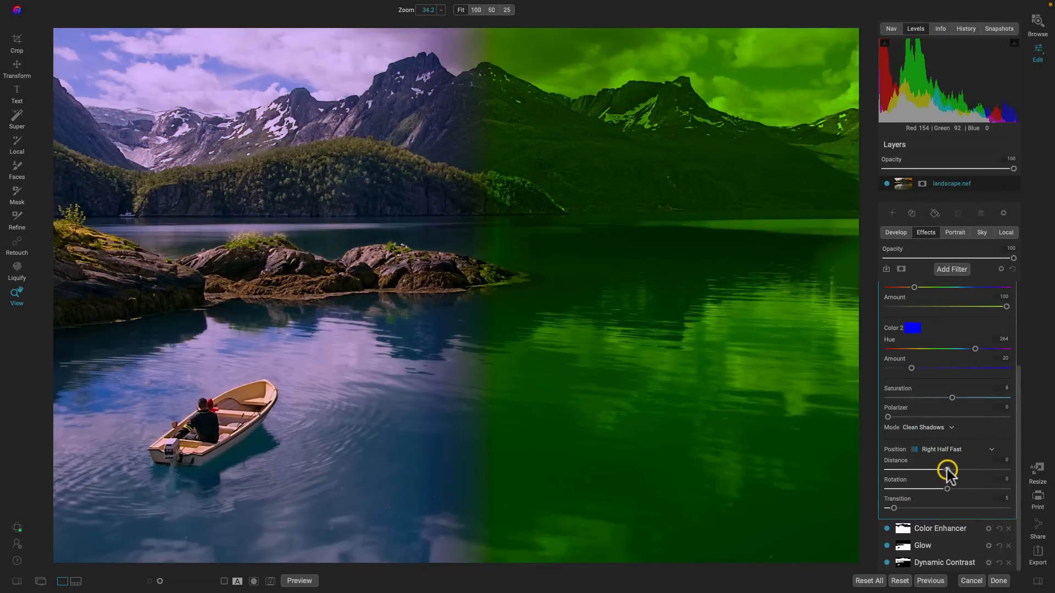
Rotate the bi-color split to 72, reduce its distance, and widen the transition between the two colors
drag(947, 470, 970, 489)
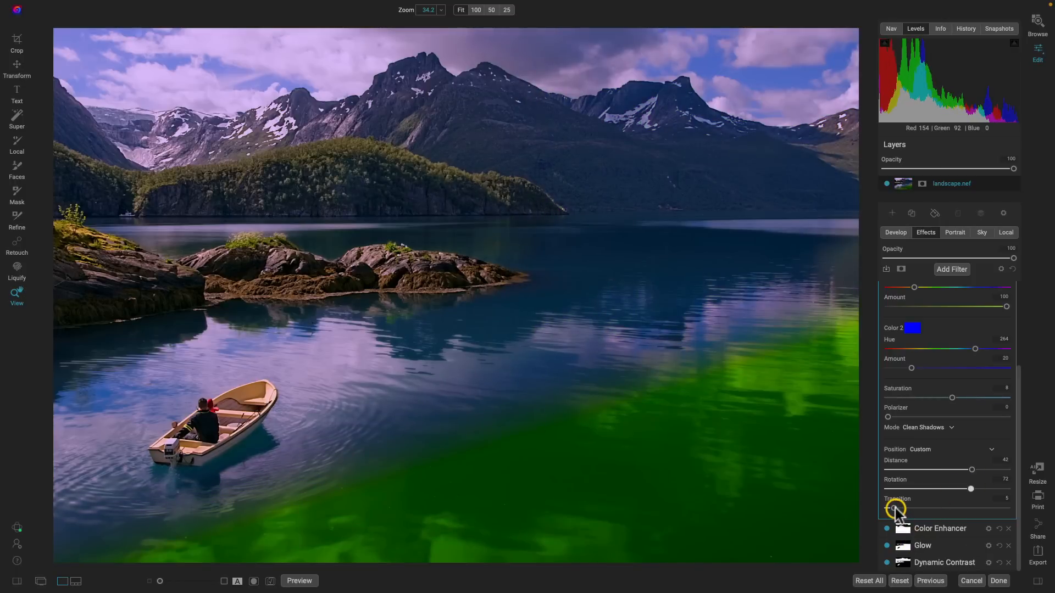
mouse_move(895, 506)
mouse_down()
mouse_move(941, 505)
mouse_move(893, 505)
mouse_up()
drag(972, 470, 923, 470)
drag(892, 508, 938, 507)
Switch the Photo Filter's type to Center and change its color to orange with a hue of 41
scroll(955, 463, up, 3)
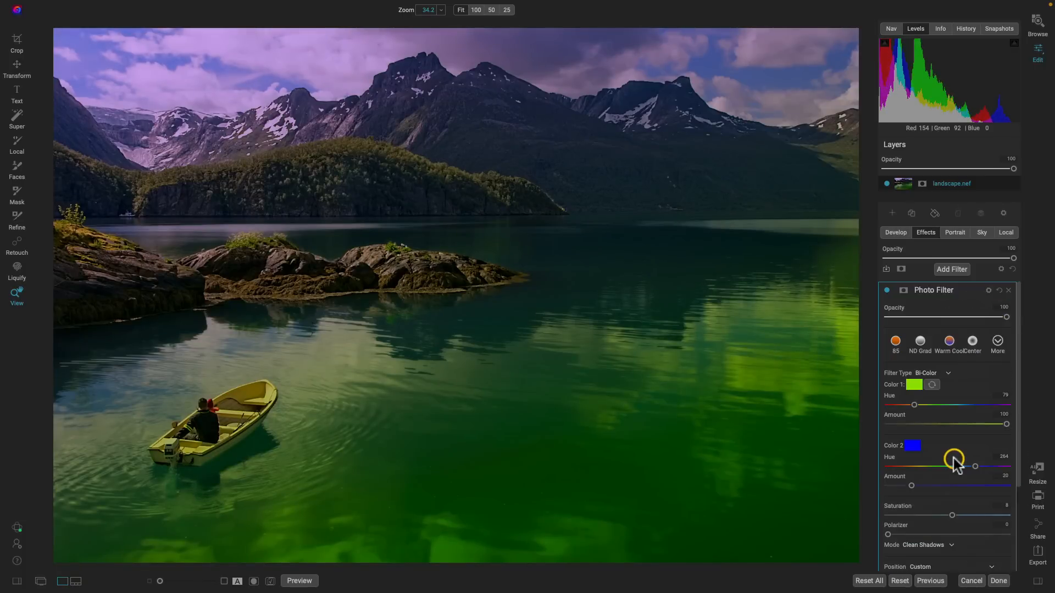
click(948, 376)
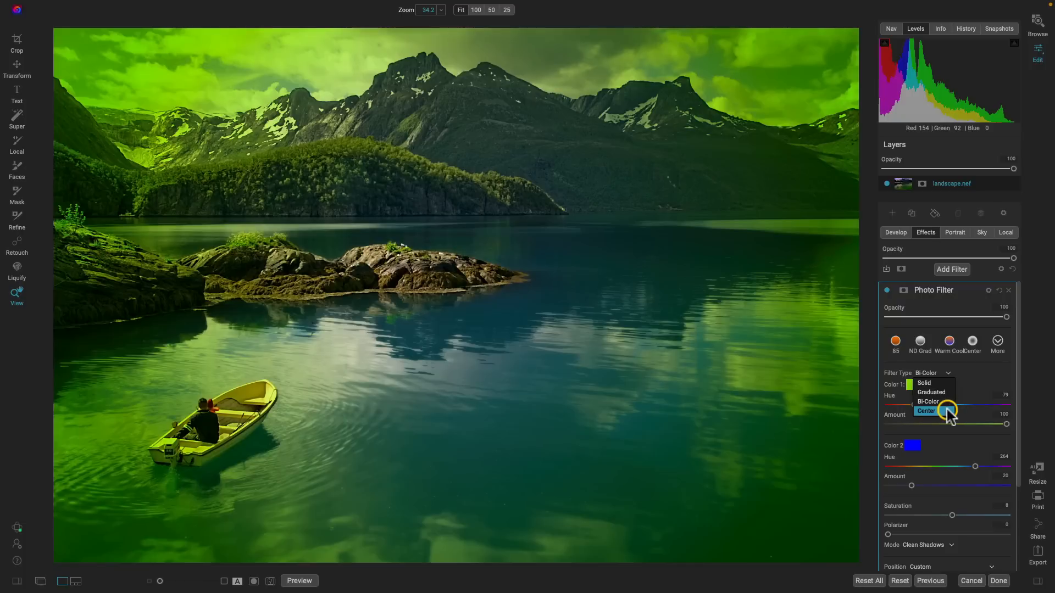
click(949, 413)
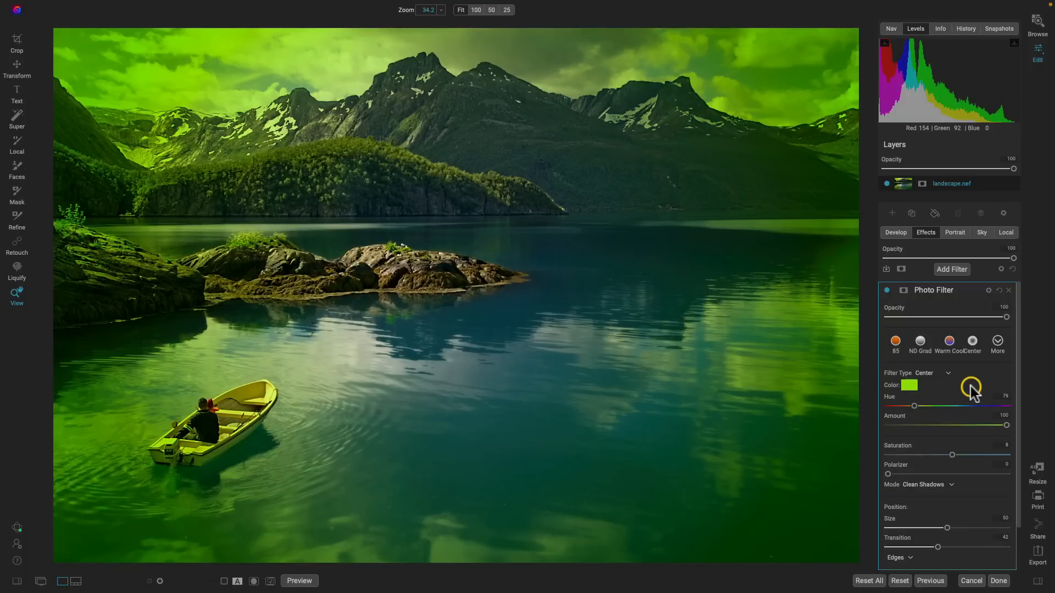
click(911, 385)
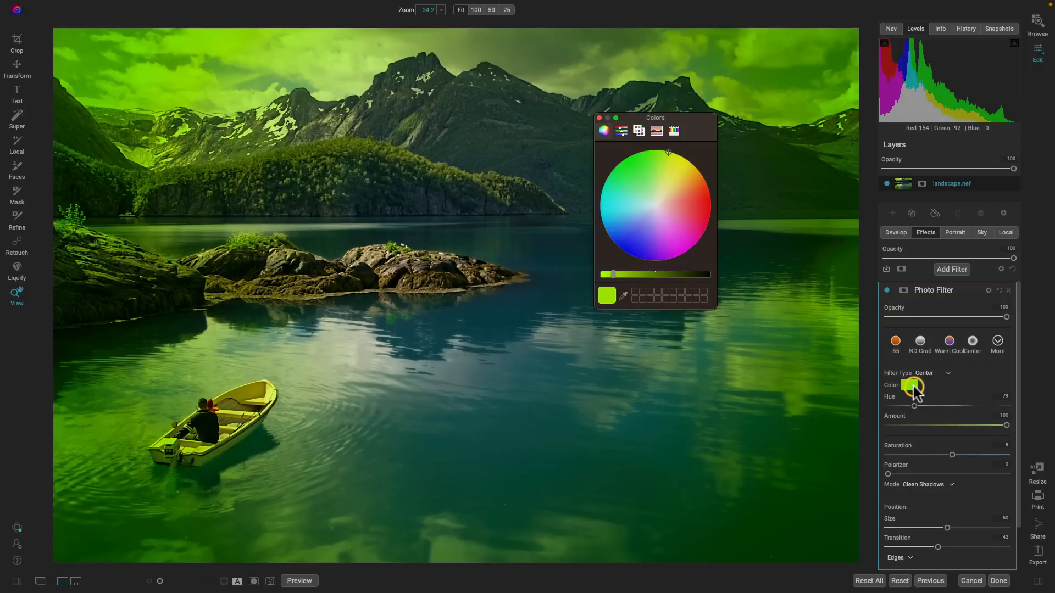
drag(656, 208, 705, 171)
click(599, 119)
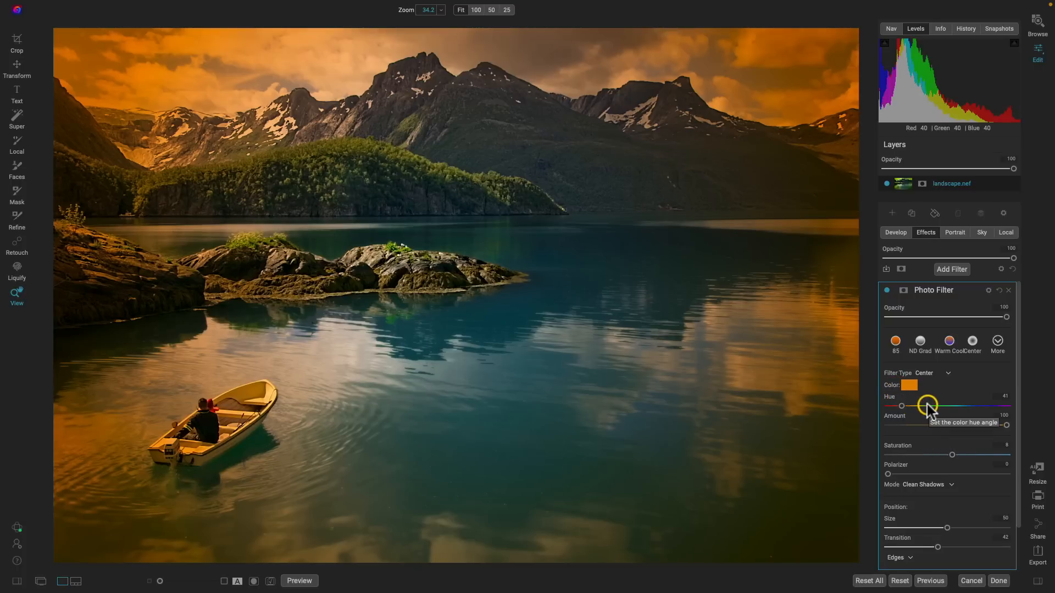
Compare the center filter's Edges and Center placements on the photo, ending with the color applied to Center
scroll(925, 436, down, 3)
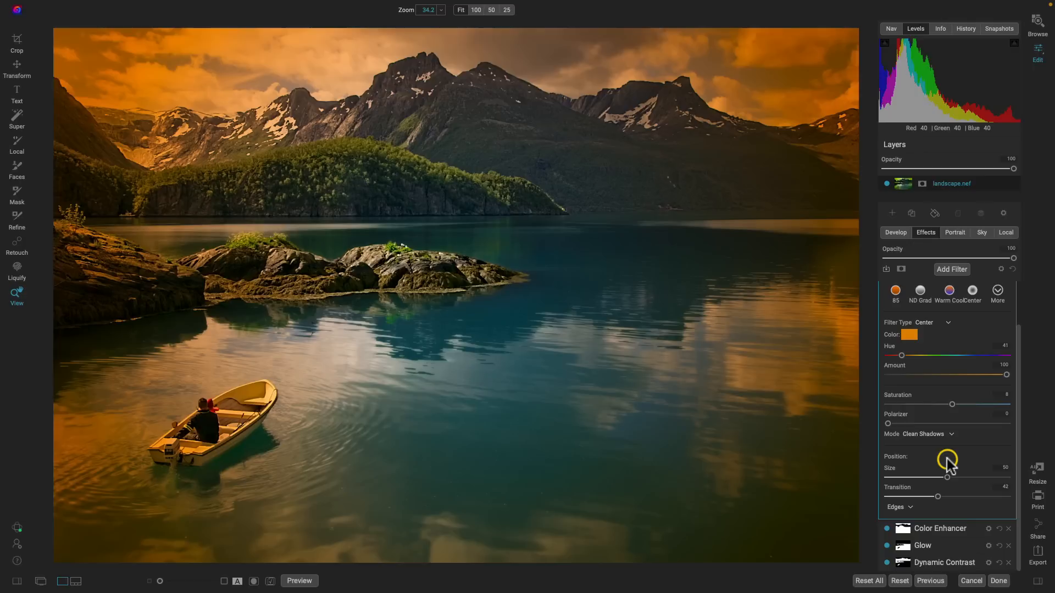
click(911, 508)
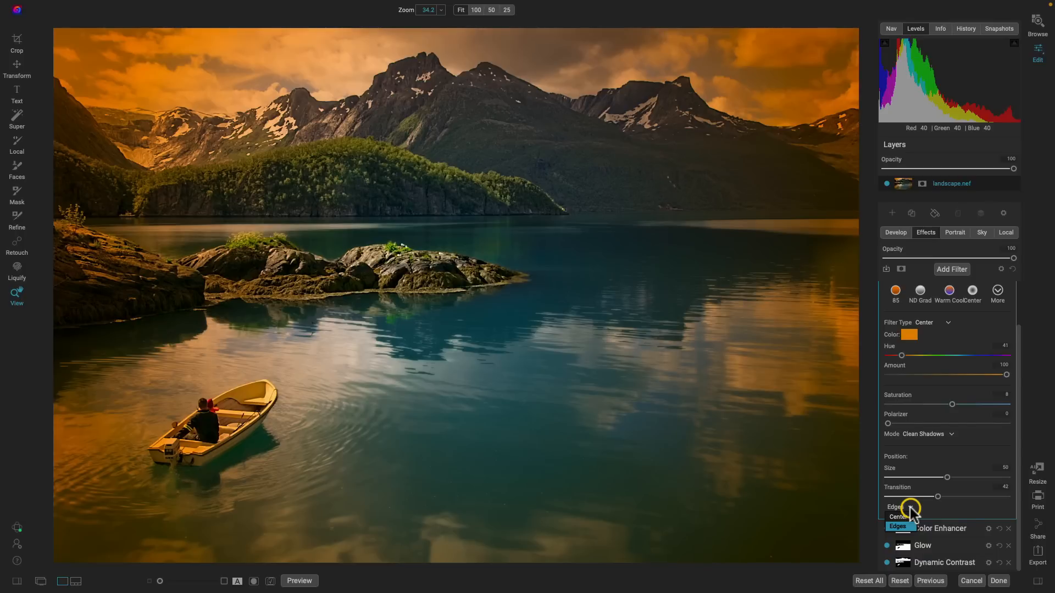
click(902, 516)
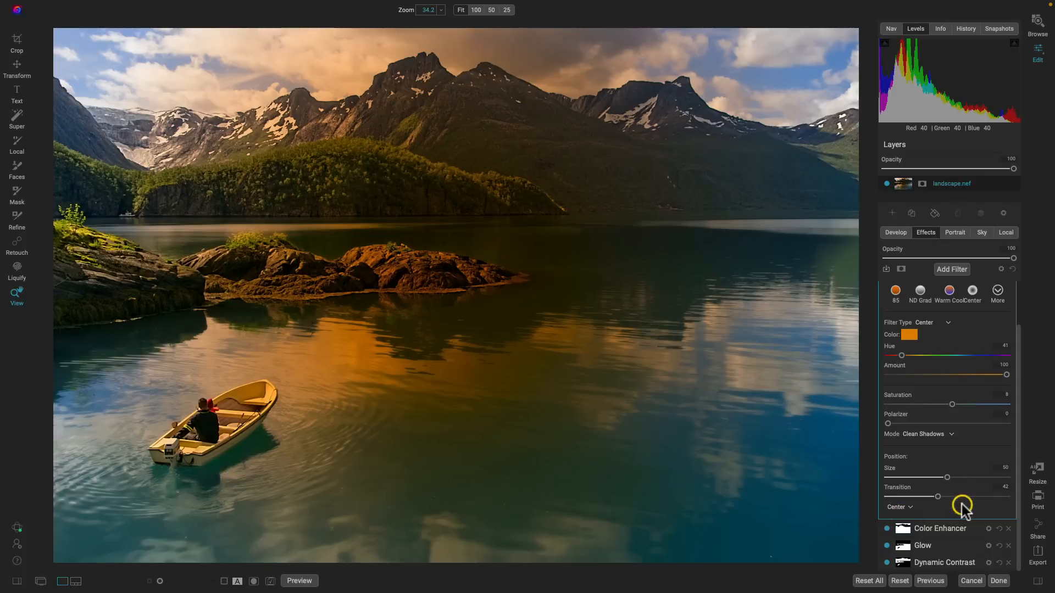
click(908, 508)
click(908, 523)
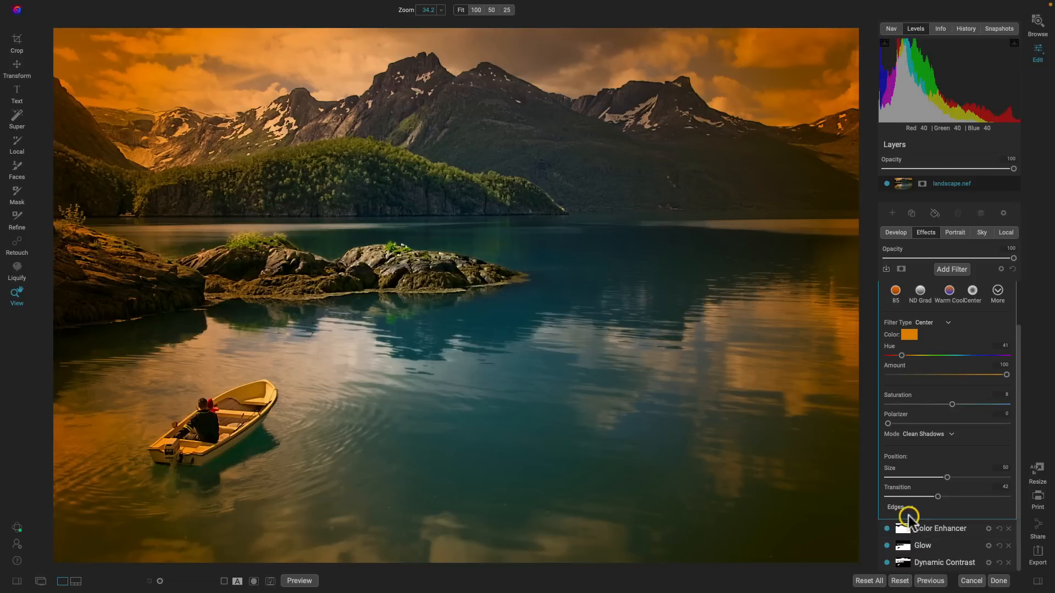
click(908, 508)
click(911, 517)
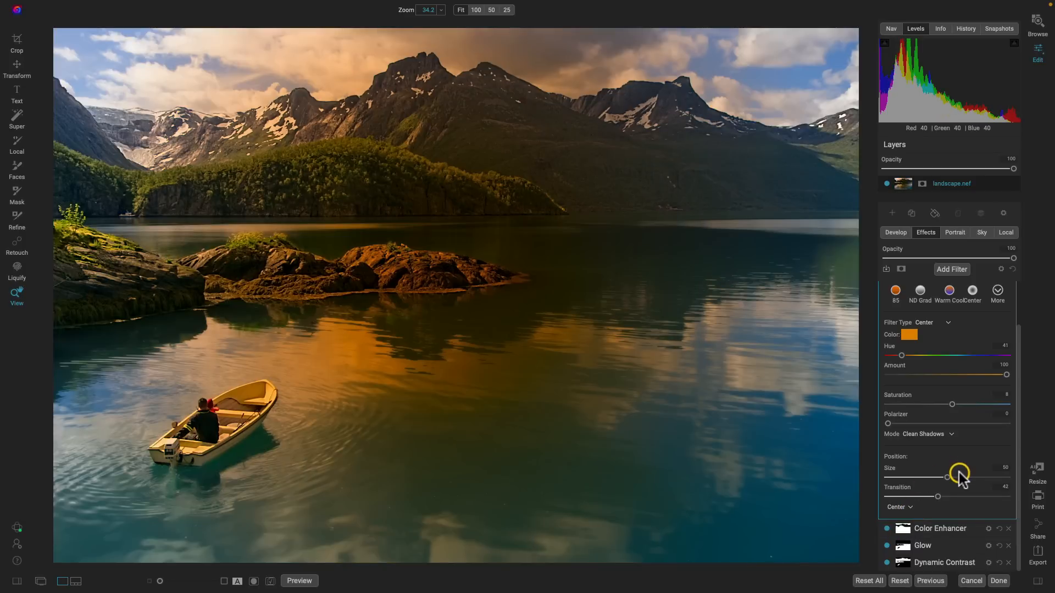
Enlarge the center filter's size to about 88 and apply the color to Edges with a transition of 52
drag(947, 477, 992, 477)
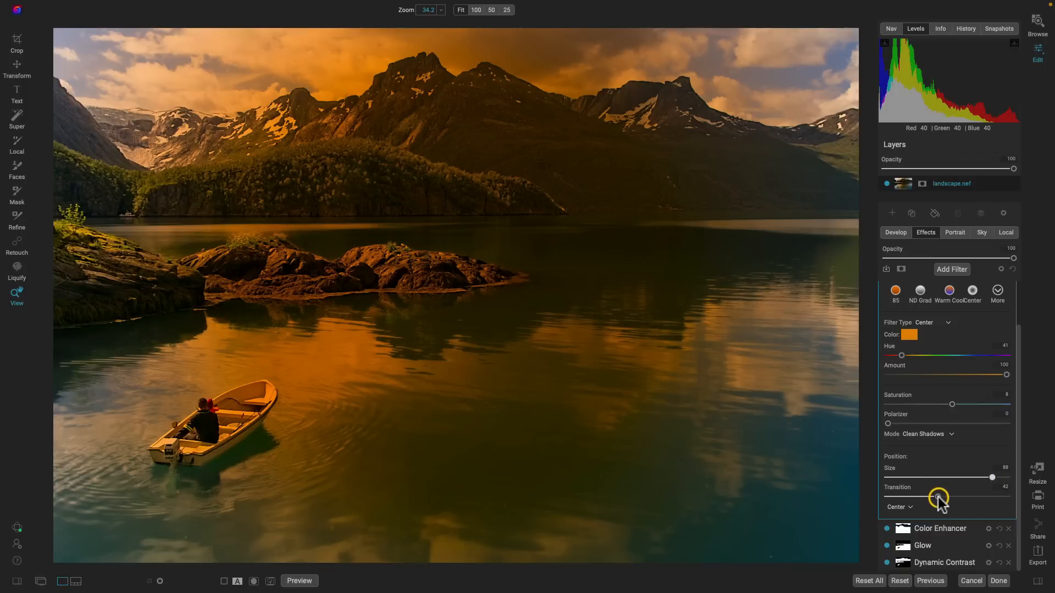
drag(938, 497, 884, 491)
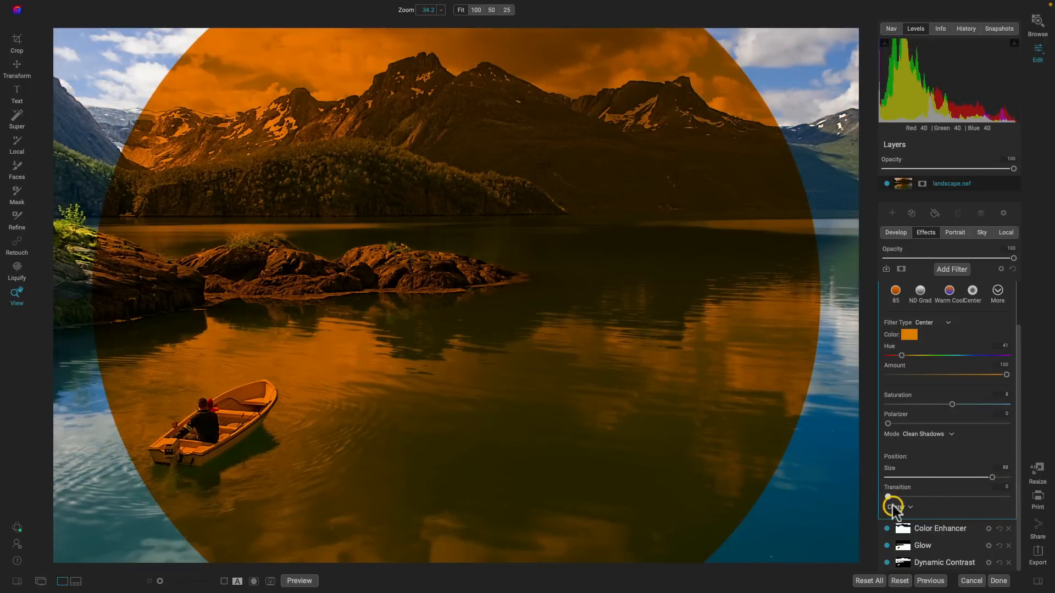
click(901, 522)
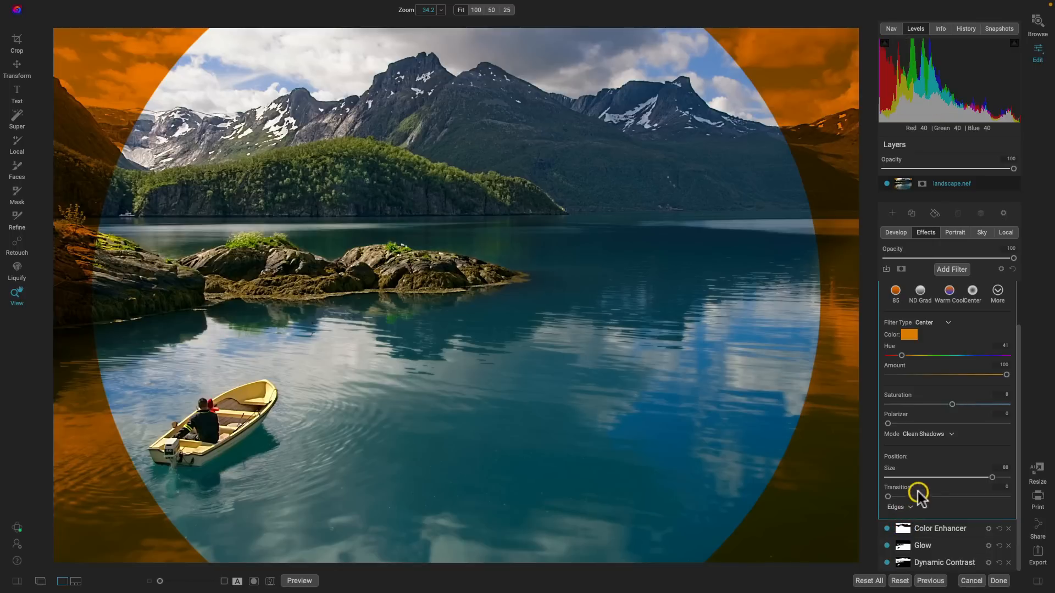
drag(888, 499, 951, 497)
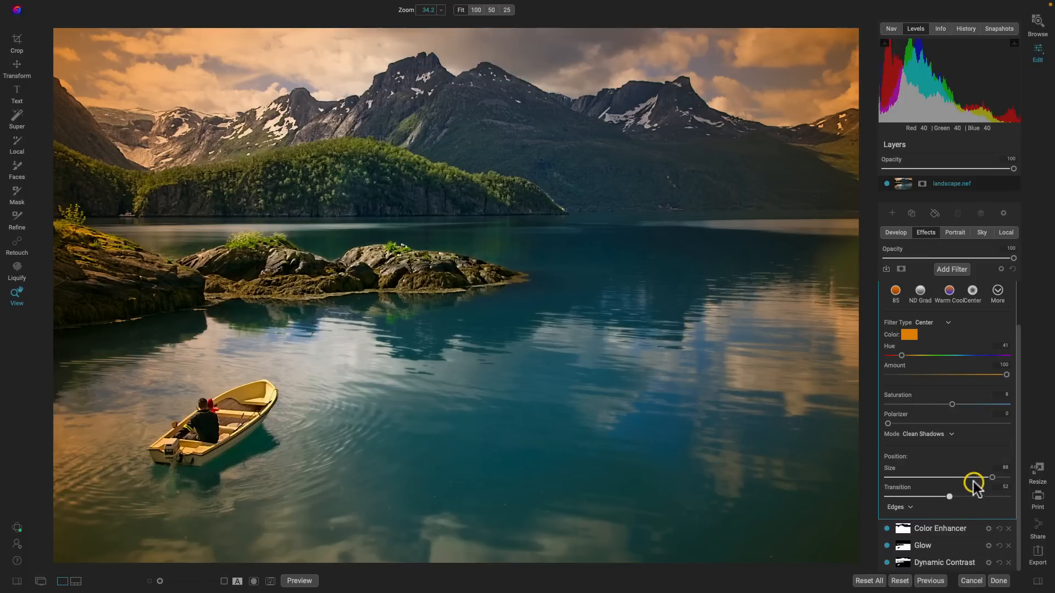
Preview the Photo Filter's additional preset styles one after another and apply the Orange style
scroll(963, 452, up, 2)
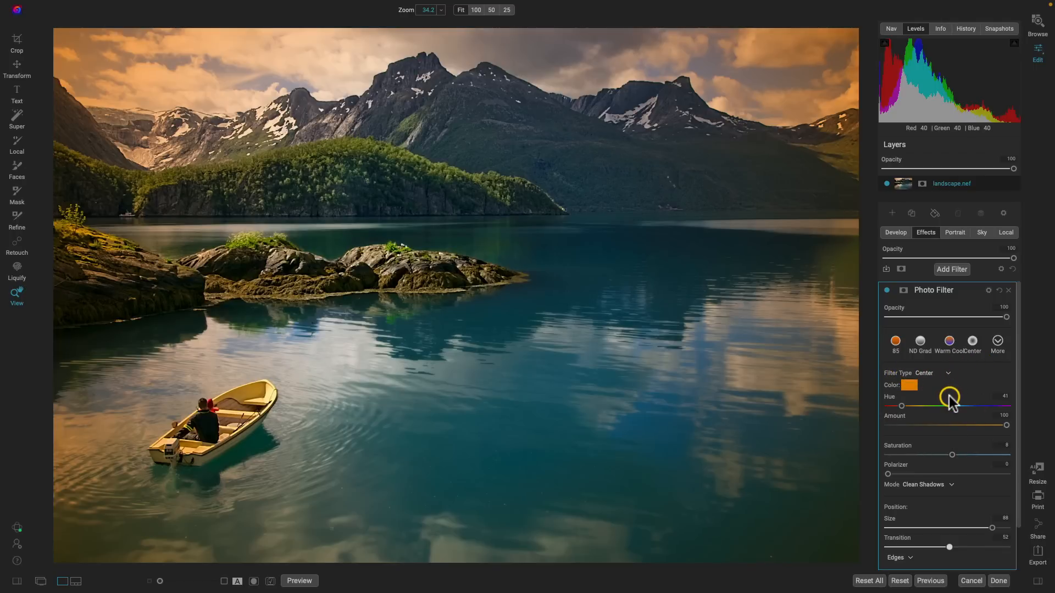
click(994, 344)
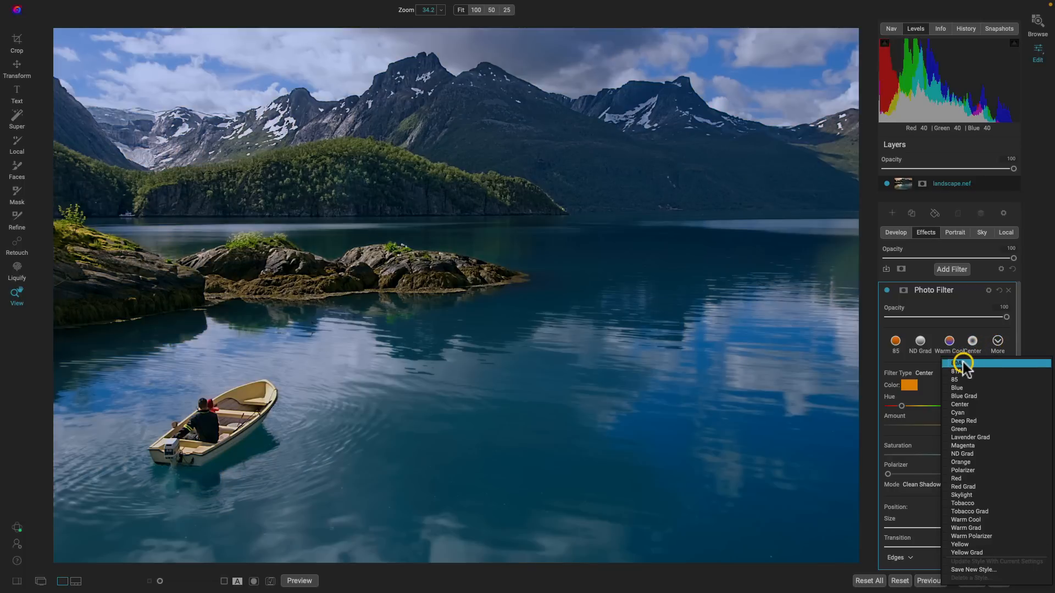
key(Down)
key(Down)
key(Down)
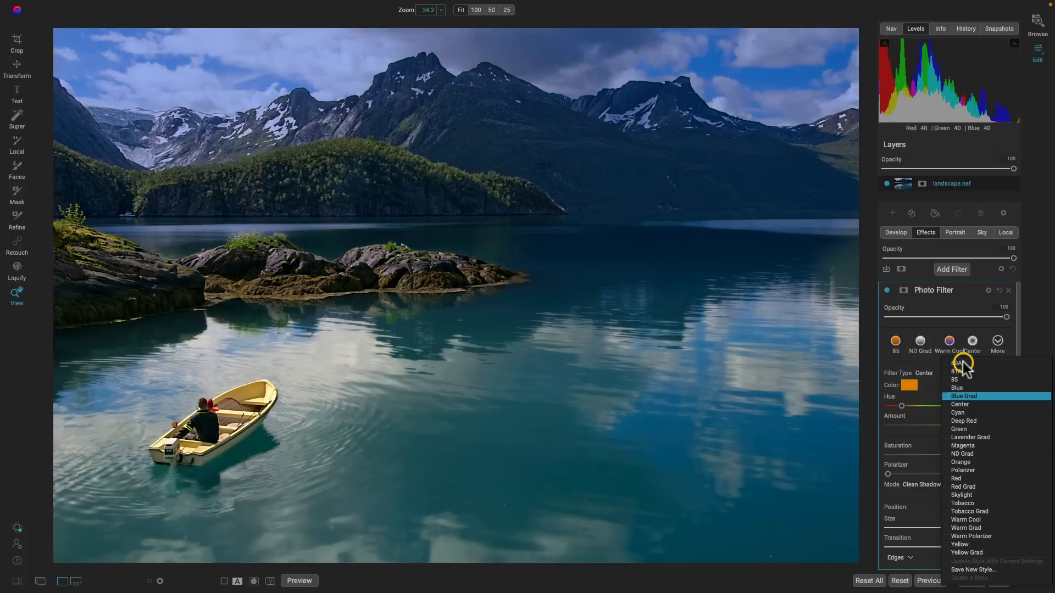
key(Down)
key(Down)
key(Down)
key(Down)
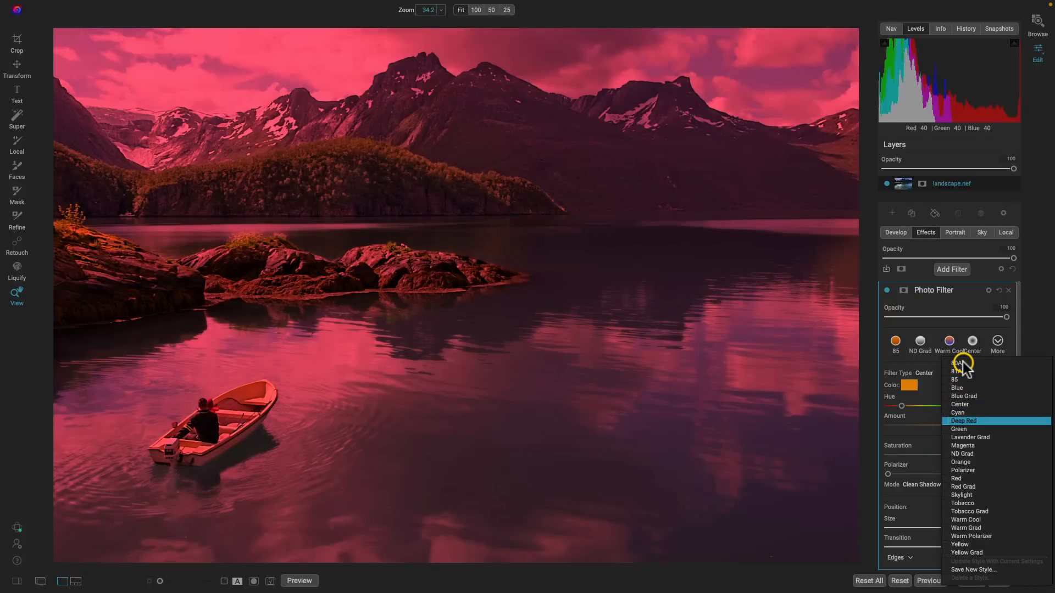
key(Down)
key(Down)
key(Down)
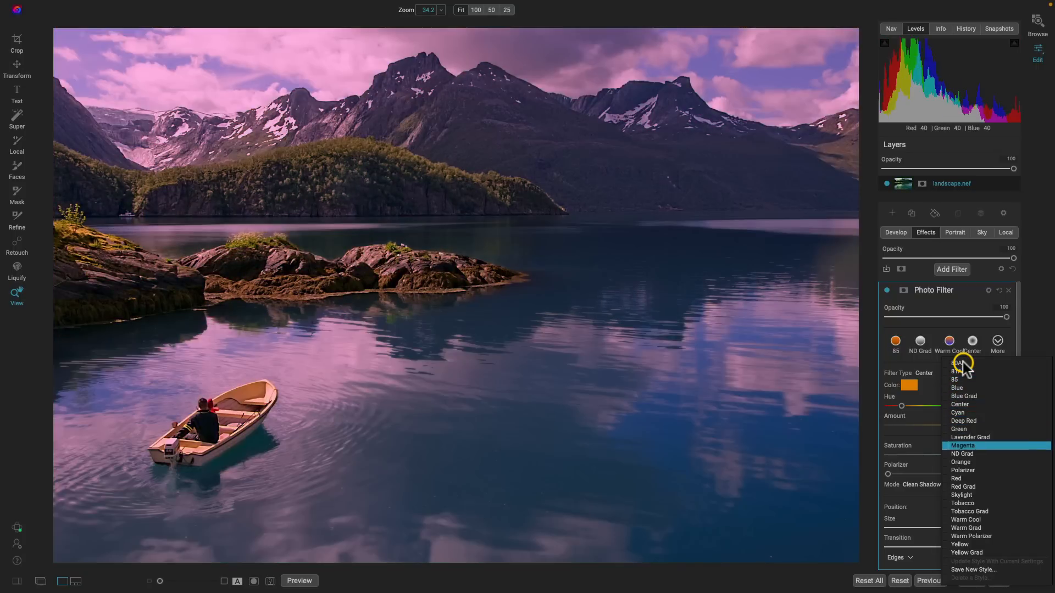
key(Down)
key(Down)
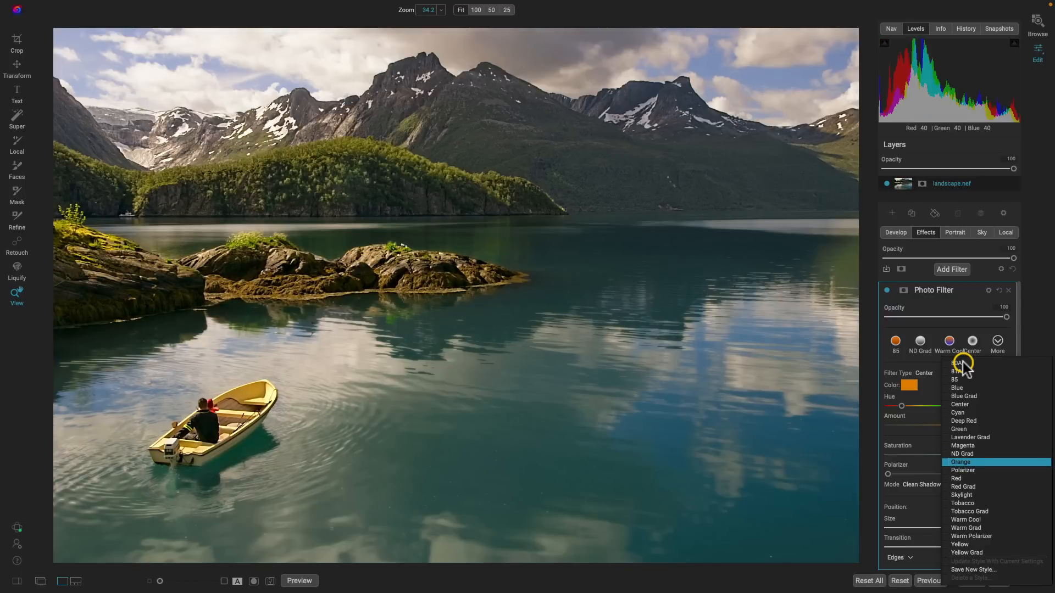
key(Return)
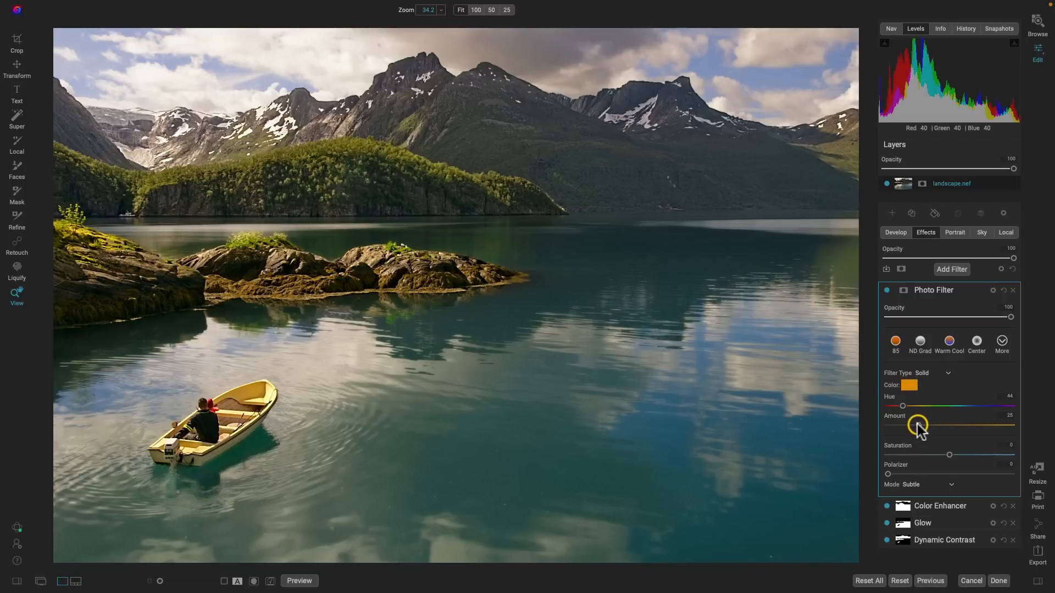
Toggle the Photo Filter off and on to compare the photo with and without the Orange style
click(887, 291)
click(887, 291)
click(887, 290)
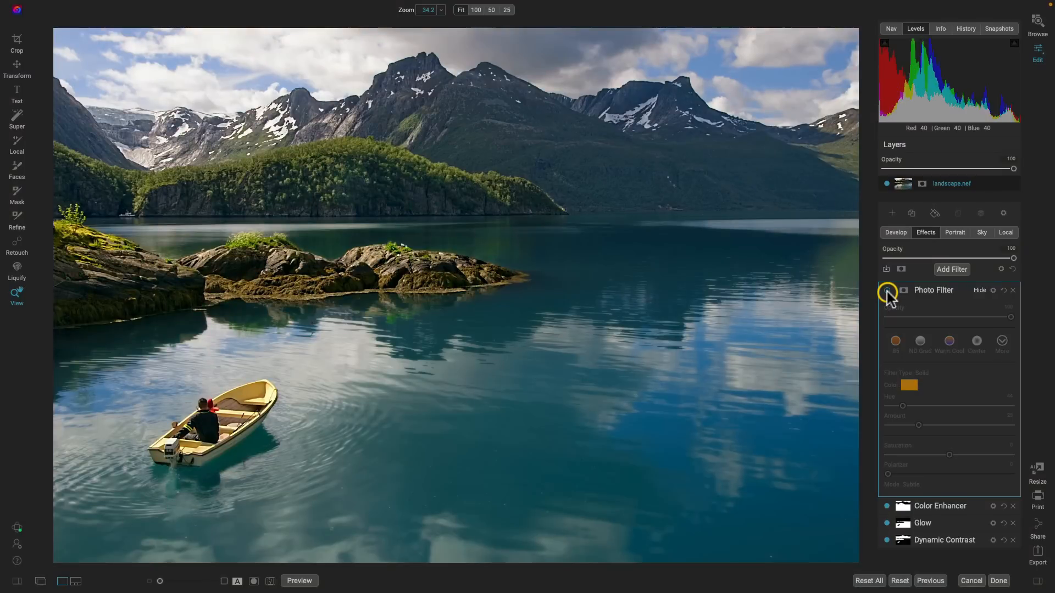
click(887, 291)
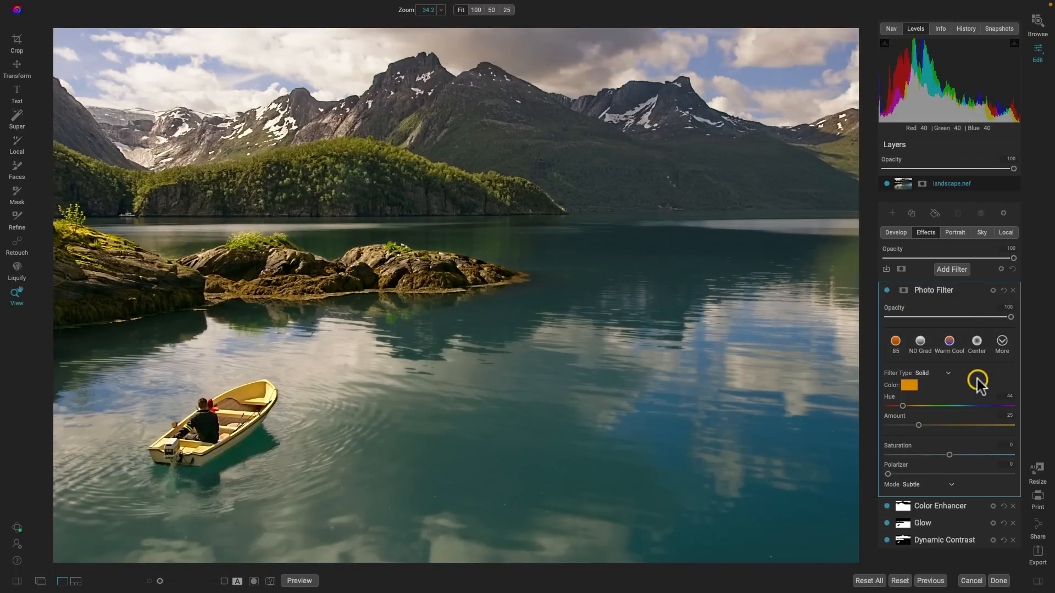
Apply the Skylight preset style to the Photo Filter
click(1002, 343)
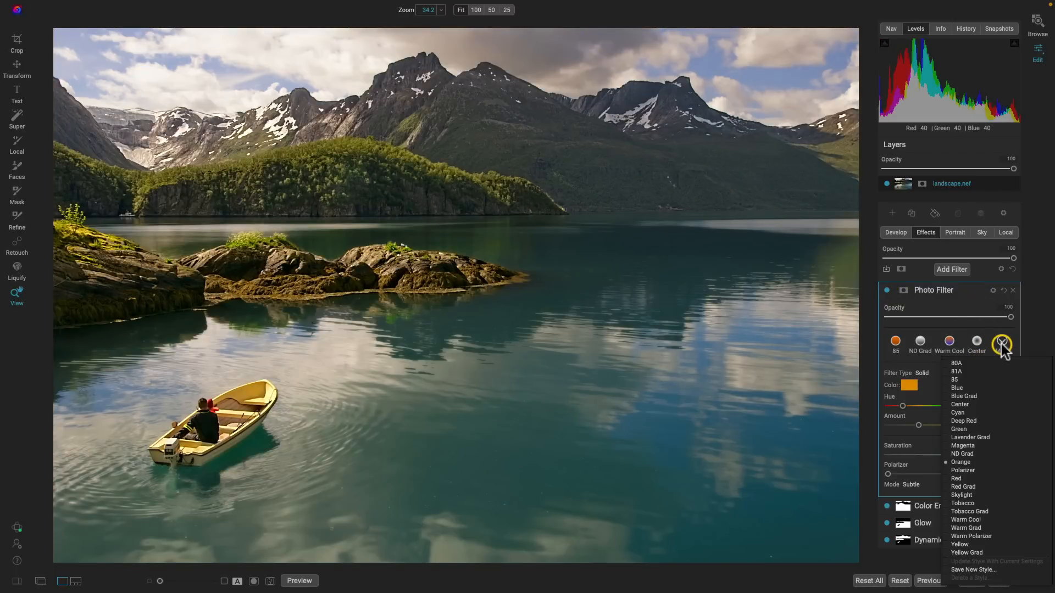
click(959, 495)
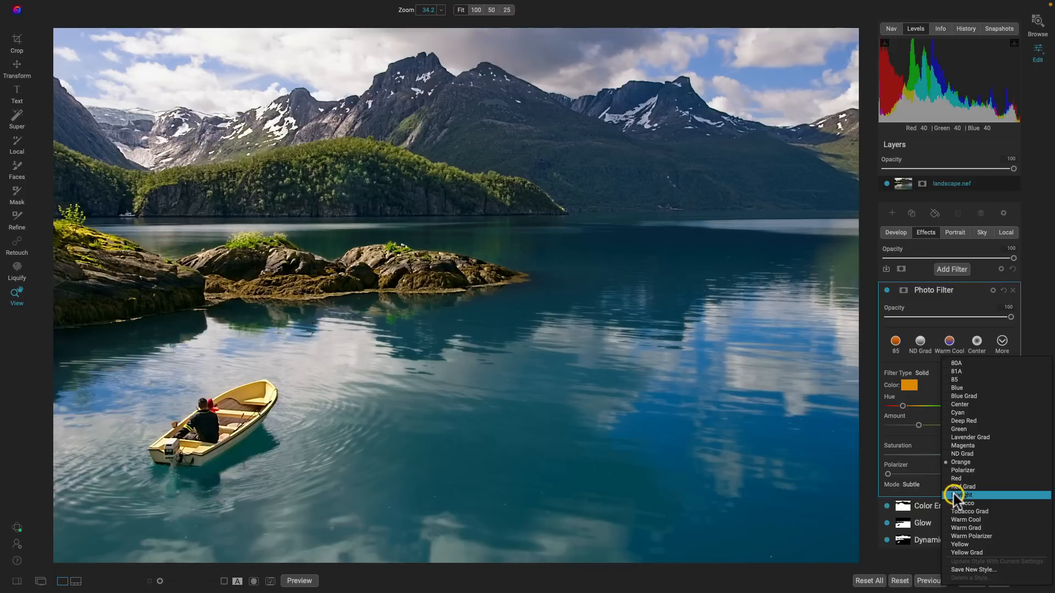
click(958, 496)
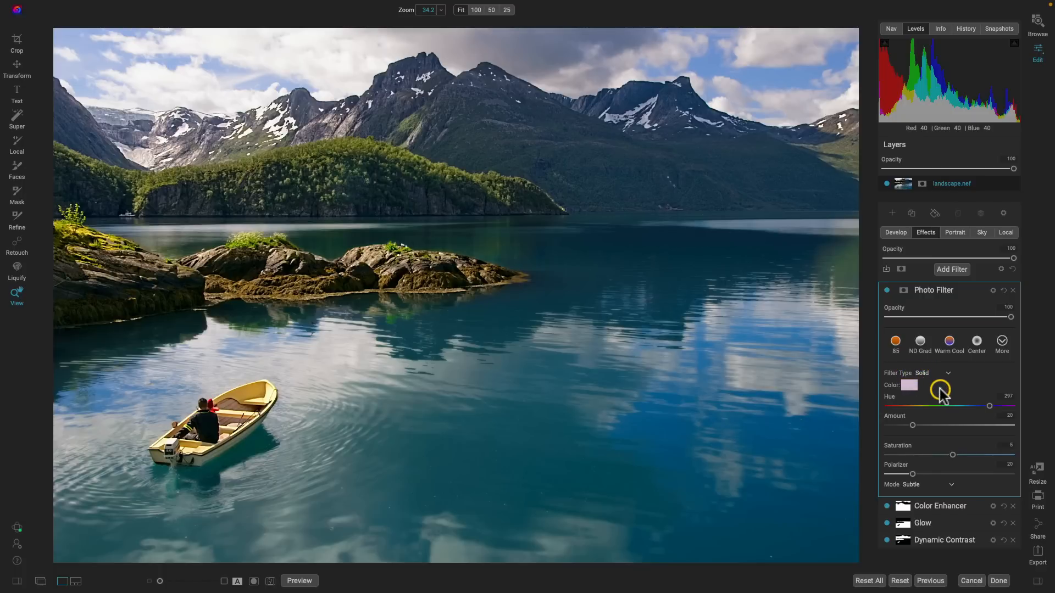
Inspect the Skylight filter's color in the color picker, then raise the filter's amount to 91
click(909, 386)
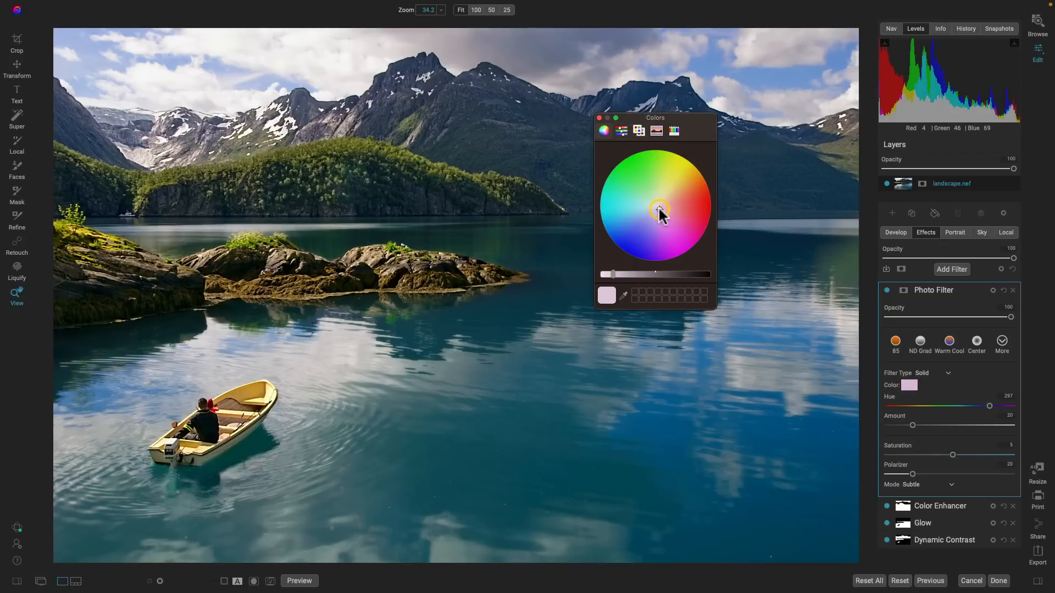
click(599, 118)
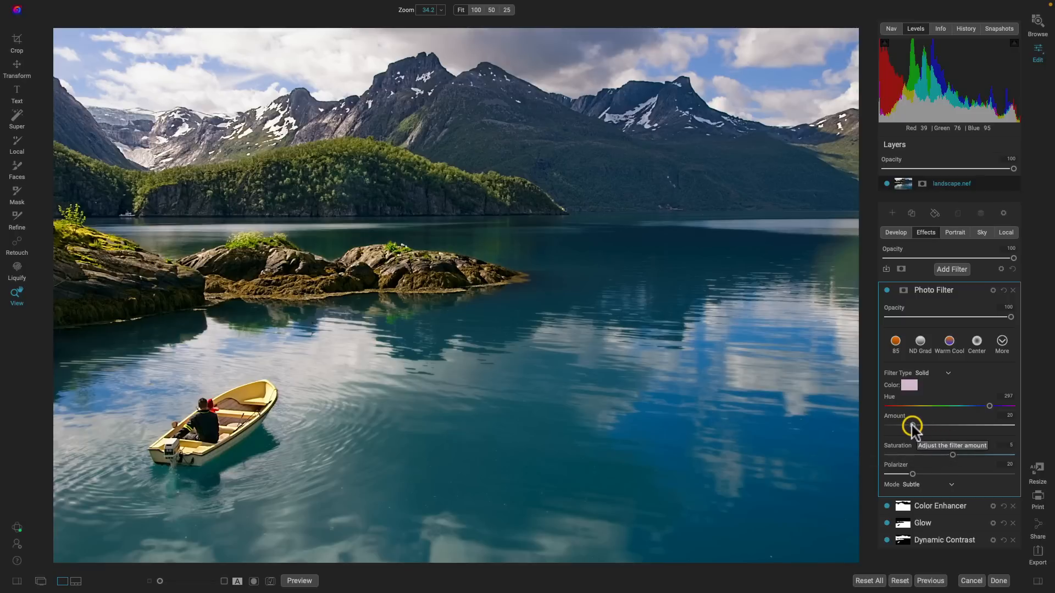
drag(911, 425, 1011, 427)
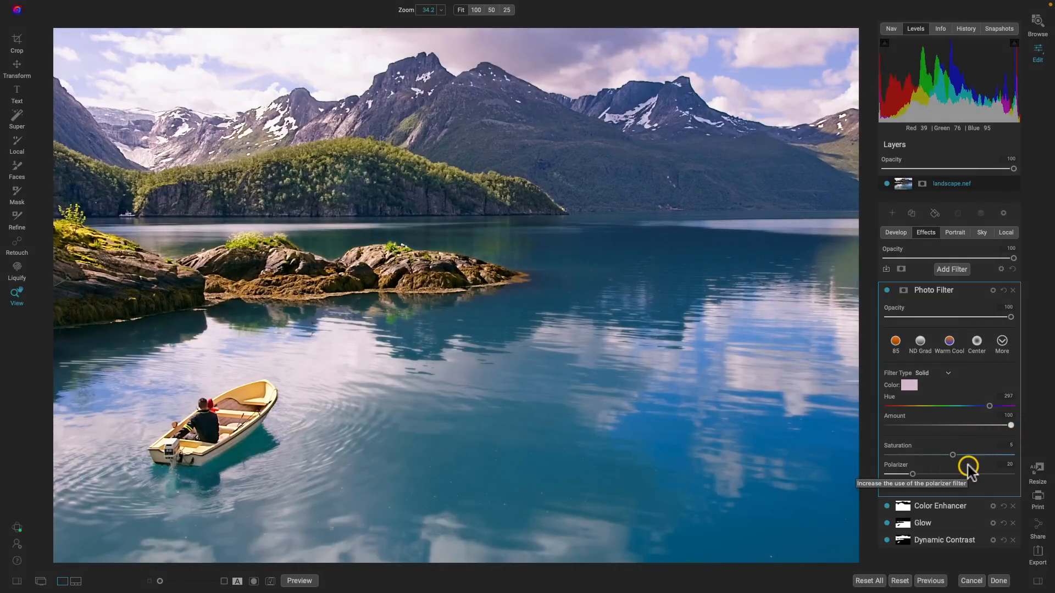
mouse_move(1010, 425)
mouse_down()
mouse_move(916, 426)
mouse_move(999, 430)
mouse_up()
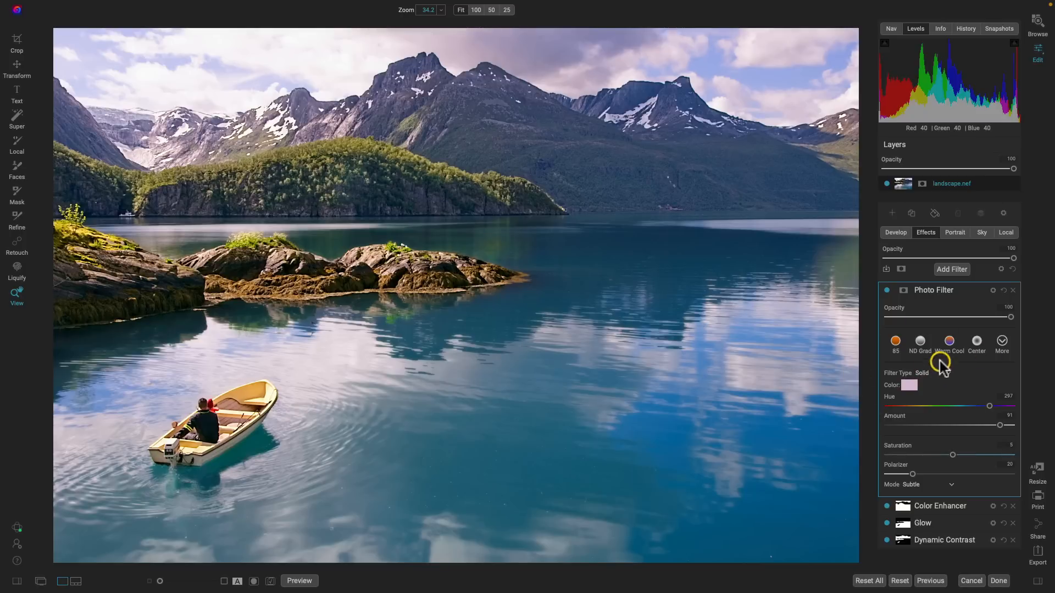
Review the list of preset styles and toggle the Photo Filter off and on to compare its effect
click(1001, 345)
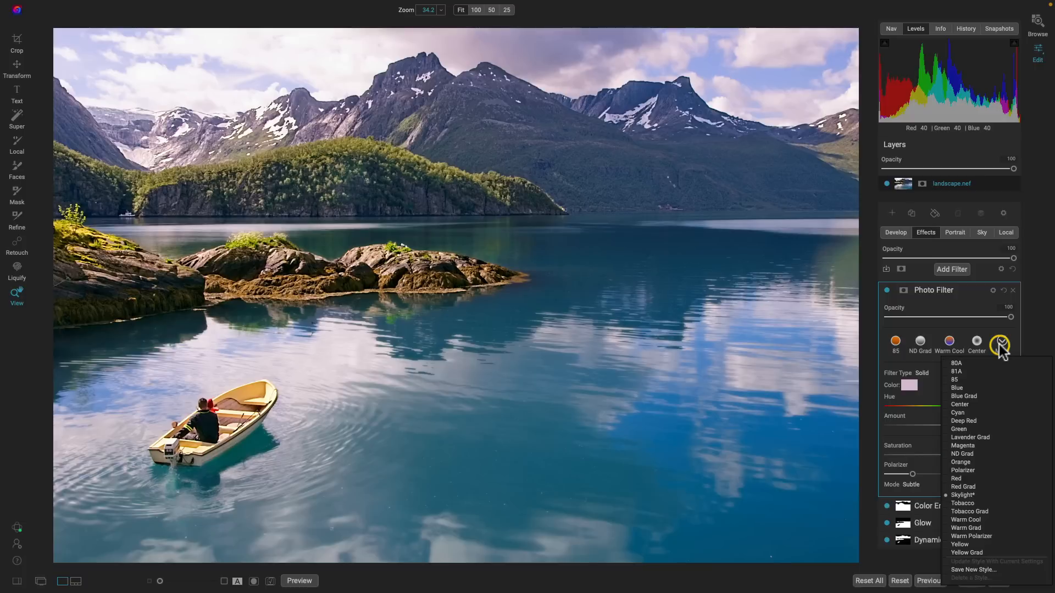
click(1000, 345)
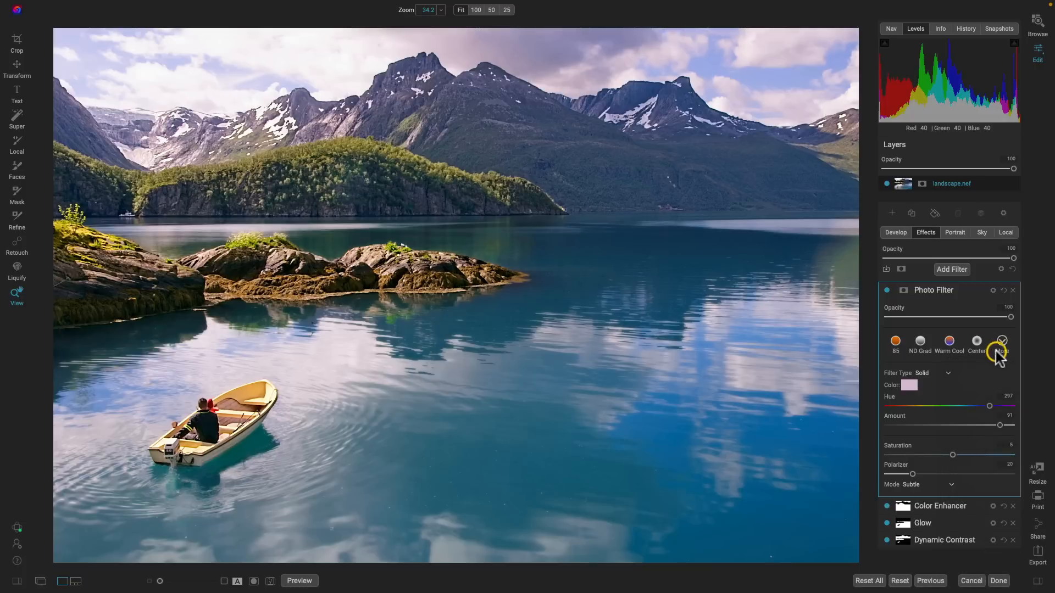
click(887, 290)
click(886, 290)
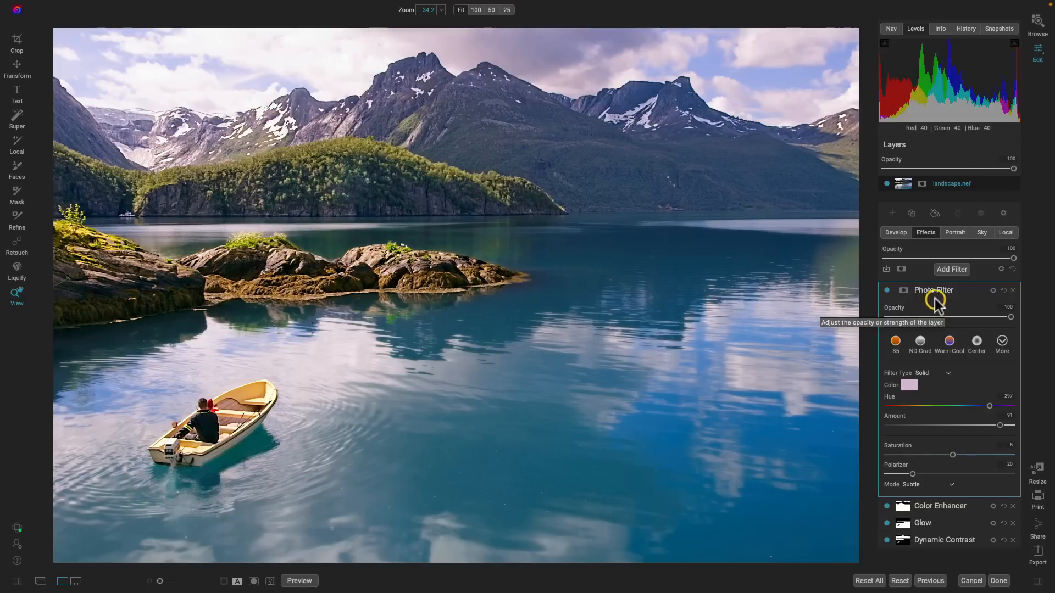
click(887, 291)
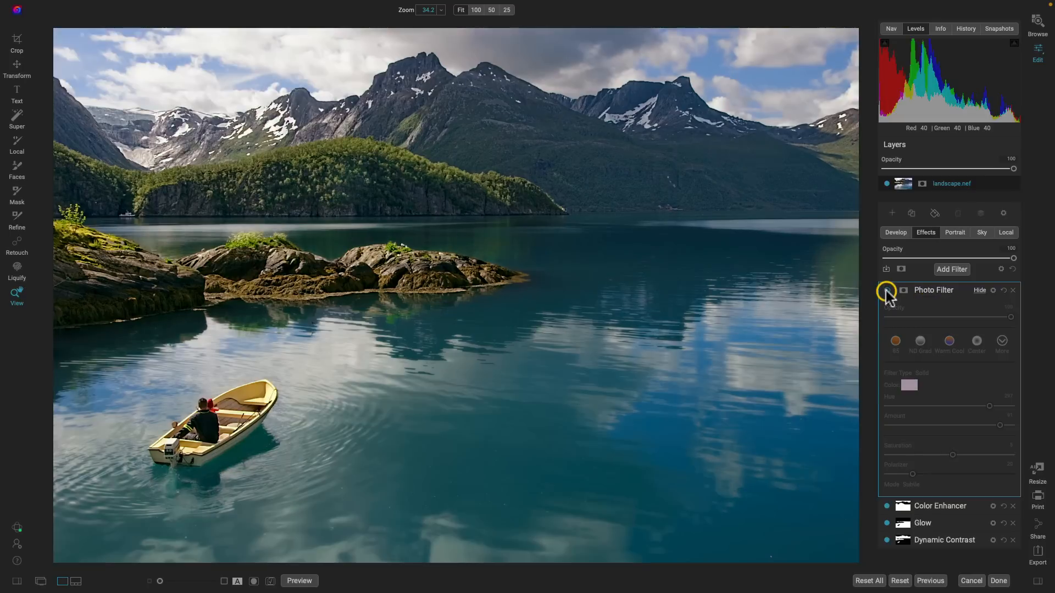
click(887, 291)
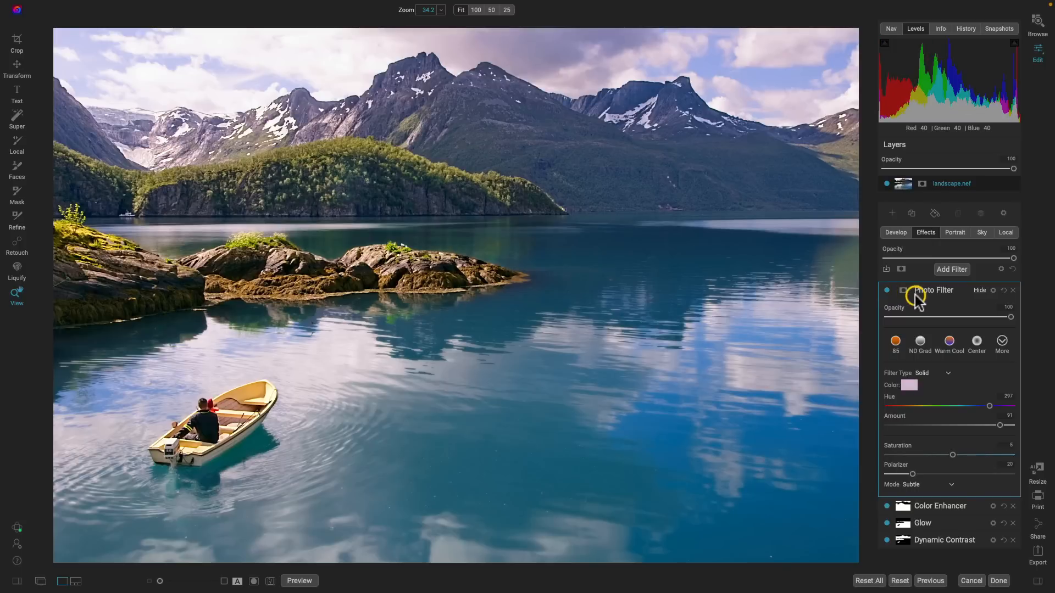
Mask the sky out of the Photo Filter using Mask AI with Sky selected and Paint Out
click(902, 291)
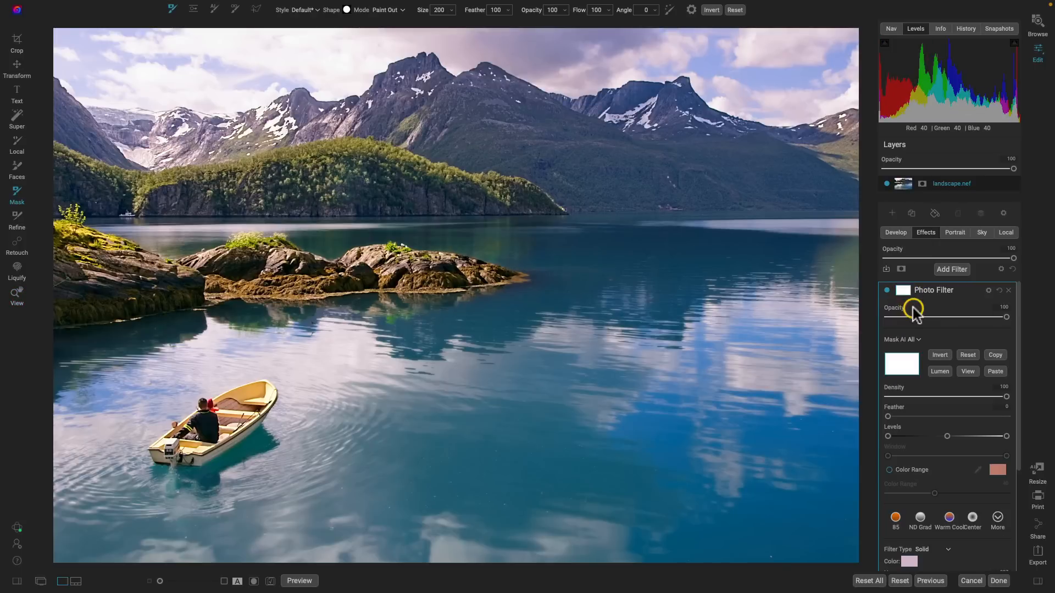
click(918, 339)
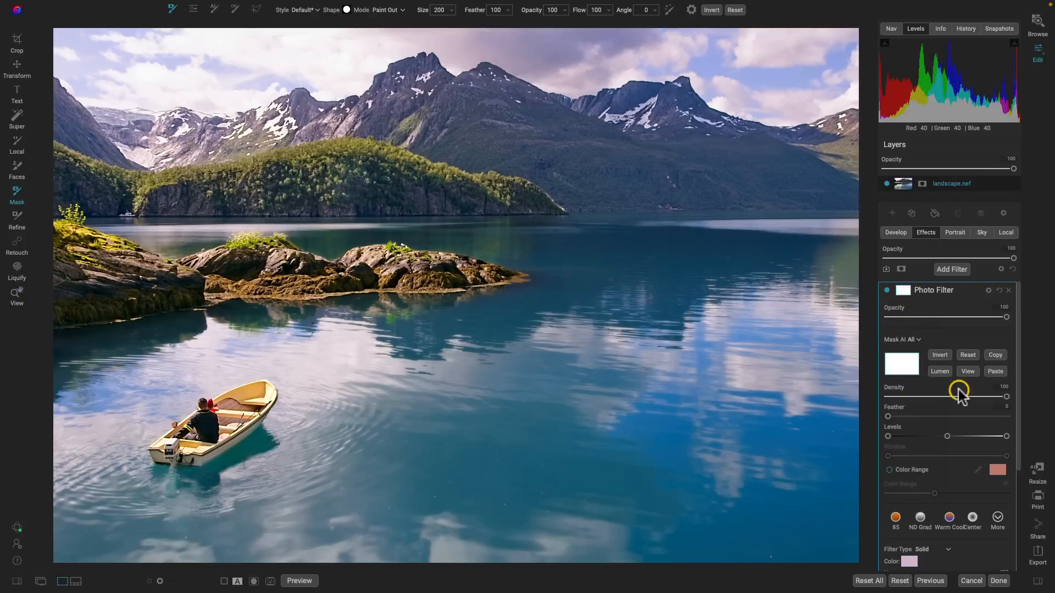
click(910, 340)
click(901, 437)
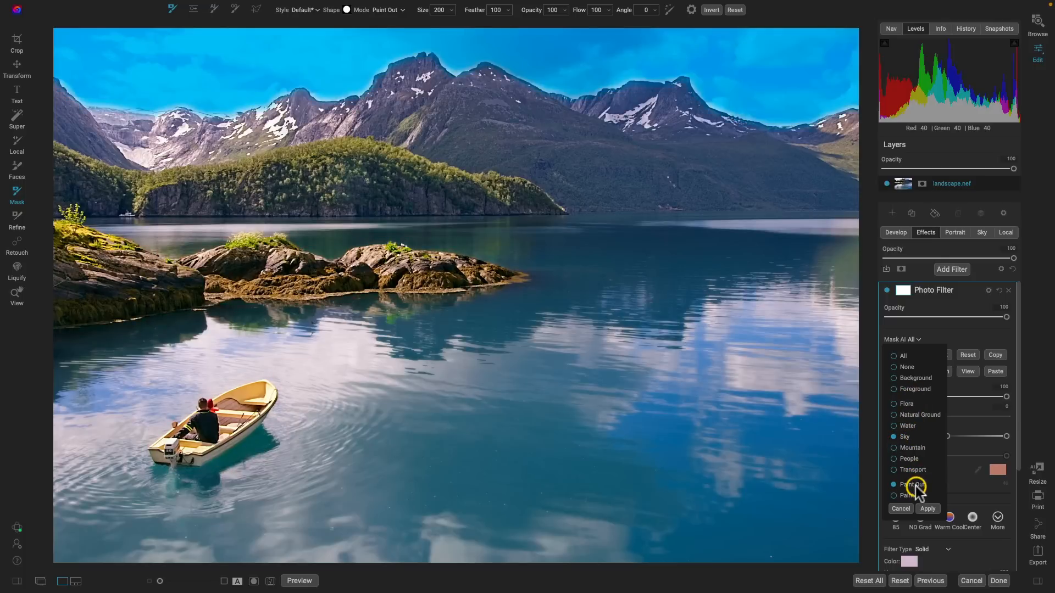
click(927, 510)
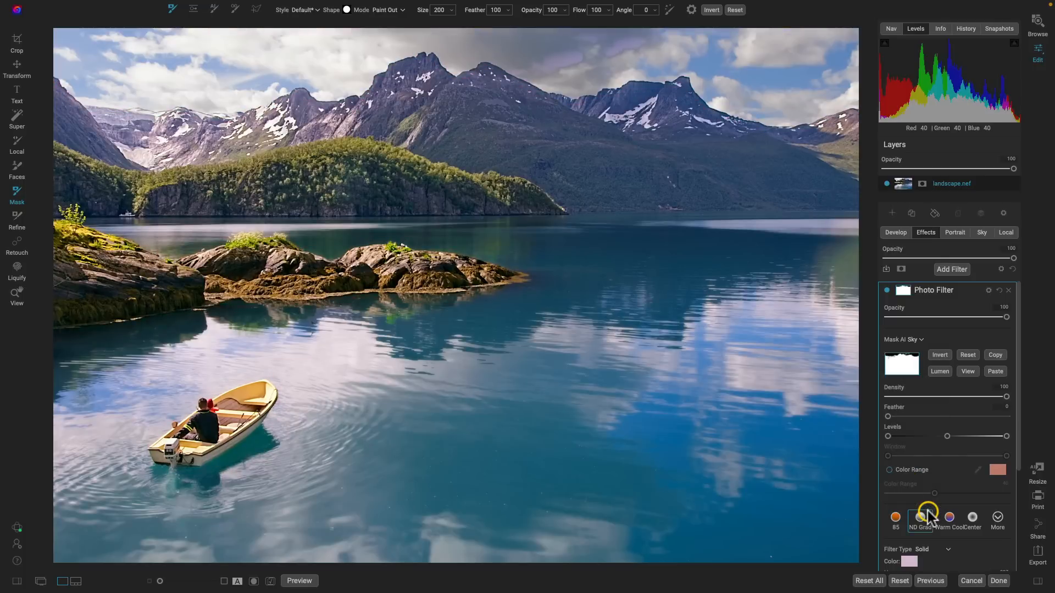
View the Photo Filter's mask in black and white, touch up the sky area by painting out, and return to the photo
click(969, 372)
mouse_move(596, 49)
mouse_down()
mouse_move(665, 38)
mouse_move(593, 37)
mouse_move(566, 44)
mouse_move(586, 53)
mouse_move(549, 69)
mouse_move(518, 58)
mouse_move(523, 71)
mouse_move(610, 76)
mouse_up()
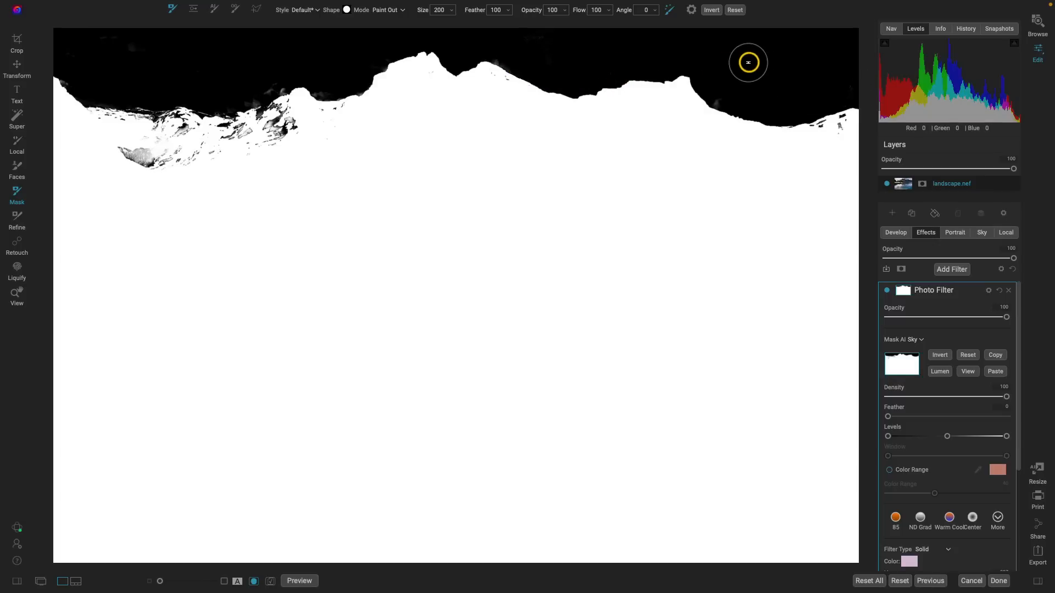
key(z)
click(966, 370)
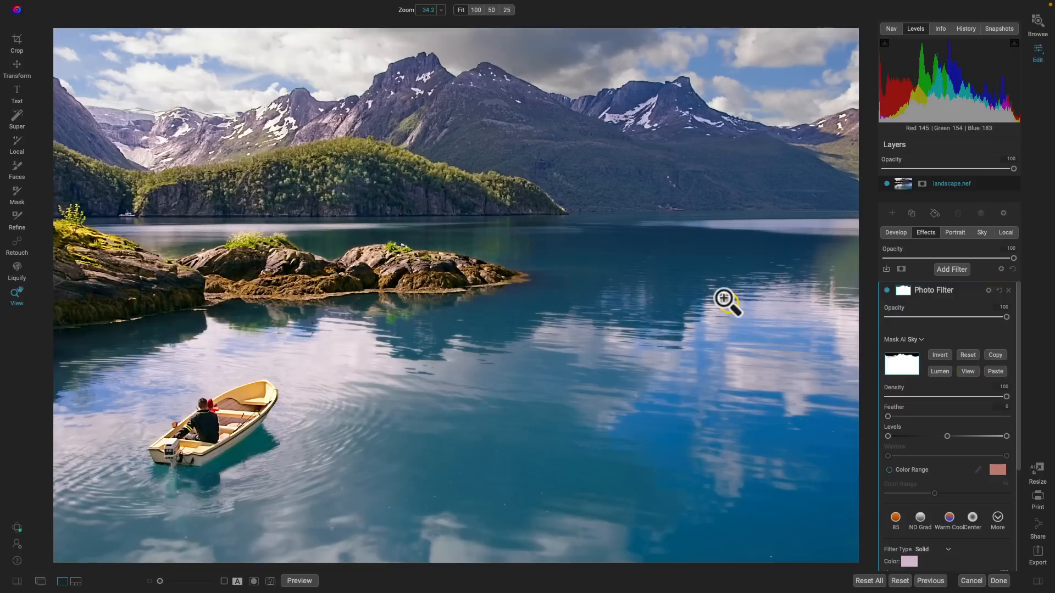
Raise the Photo Filter's Polarizer to 25, compare the photo with the filter off and on, and collapse its settings
click(887, 292)
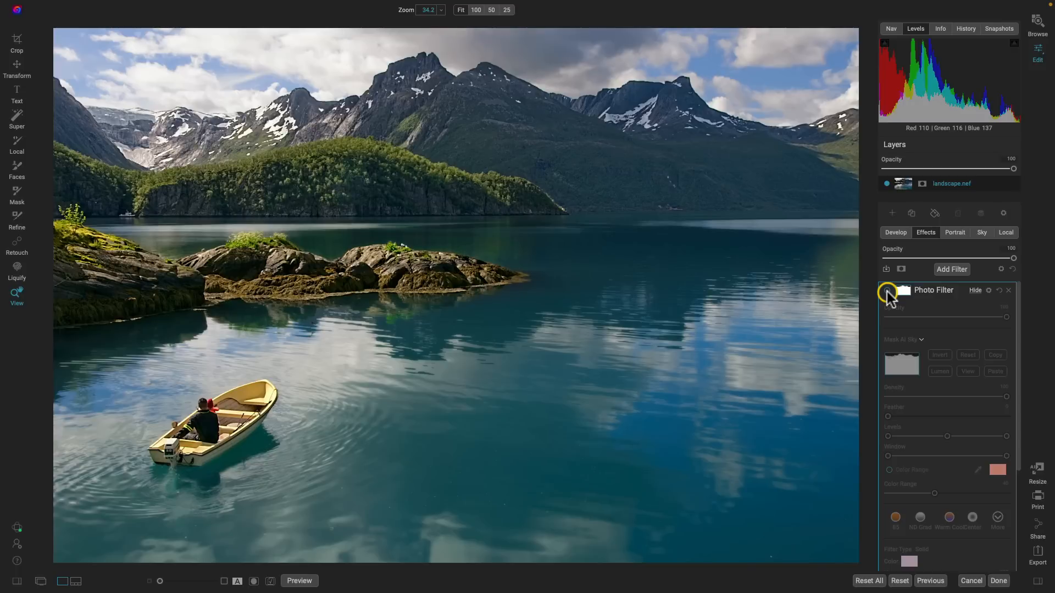
click(887, 291)
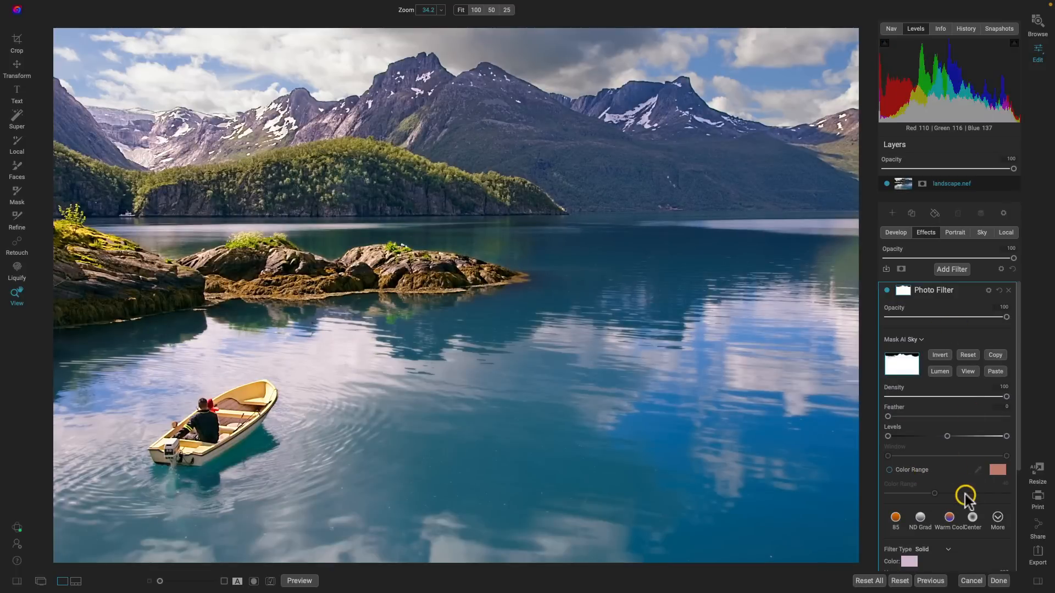
scroll(963, 445, down, 4)
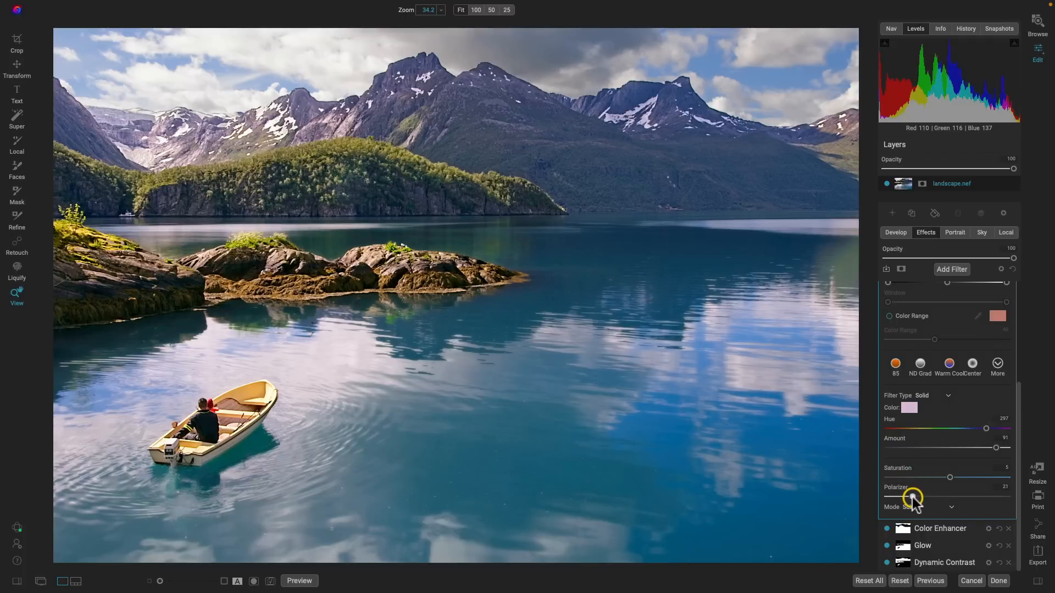
mouse_move(911, 497)
mouse_down()
mouse_move(995, 498)
mouse_move(902, 497)
mouse_move(961, 499)
mouse_move(915, 497)
mouse_up()
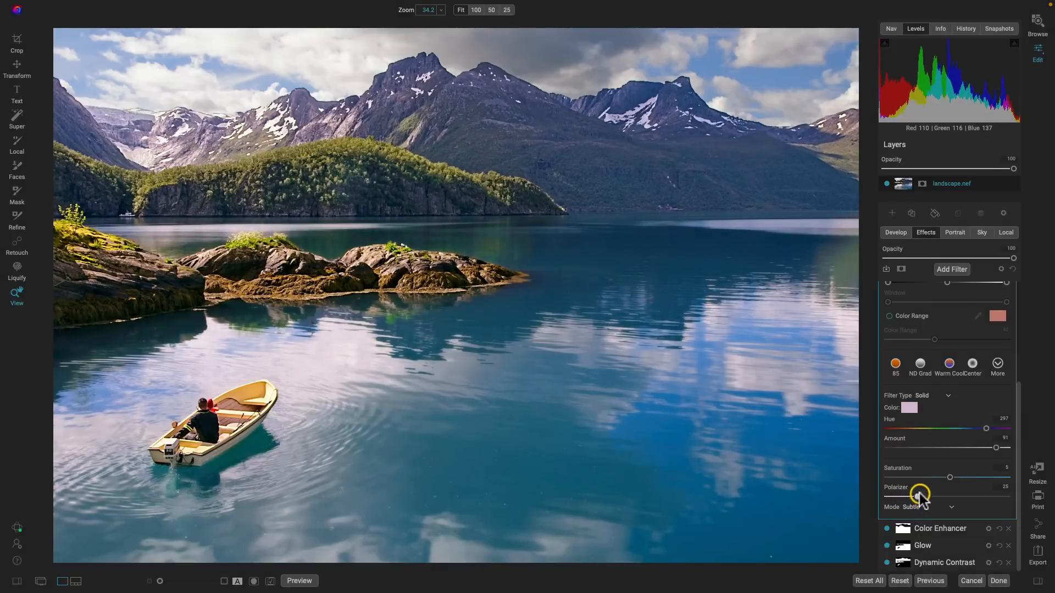
scroll(940, 440, up, 3)
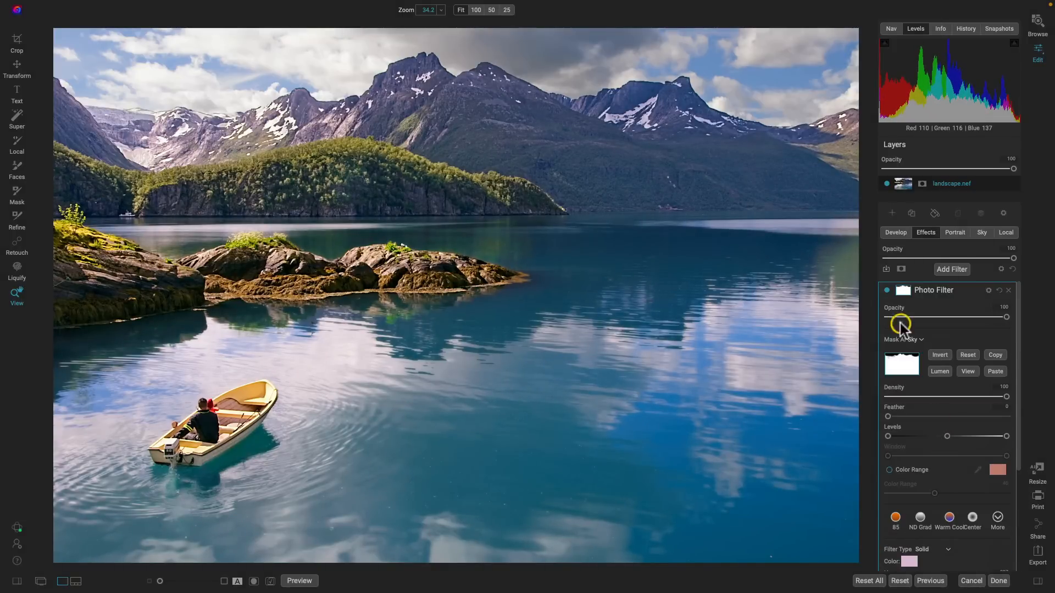
click(887, 291)
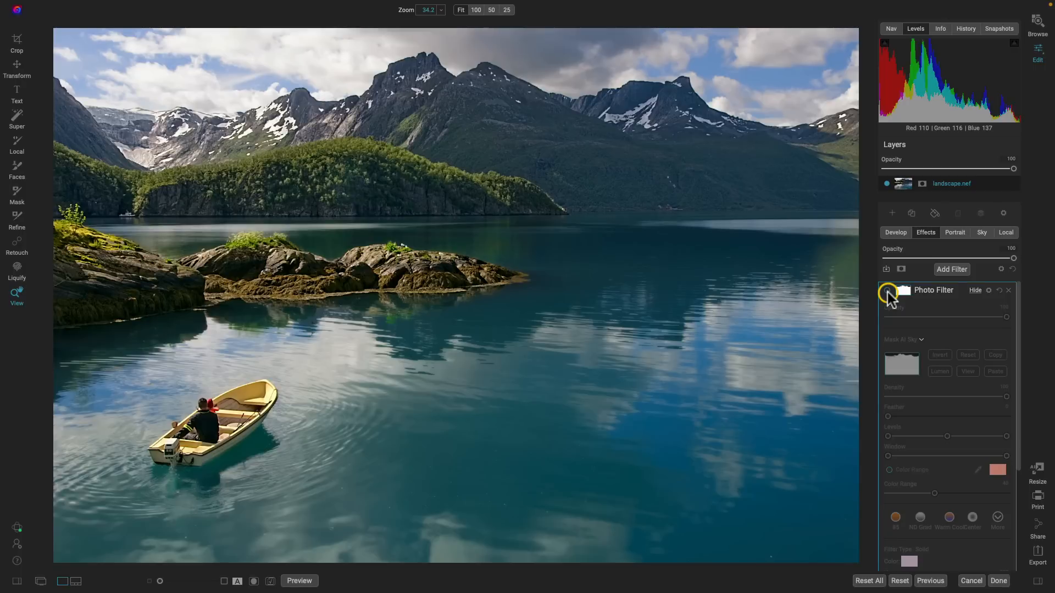
click(887, 291)
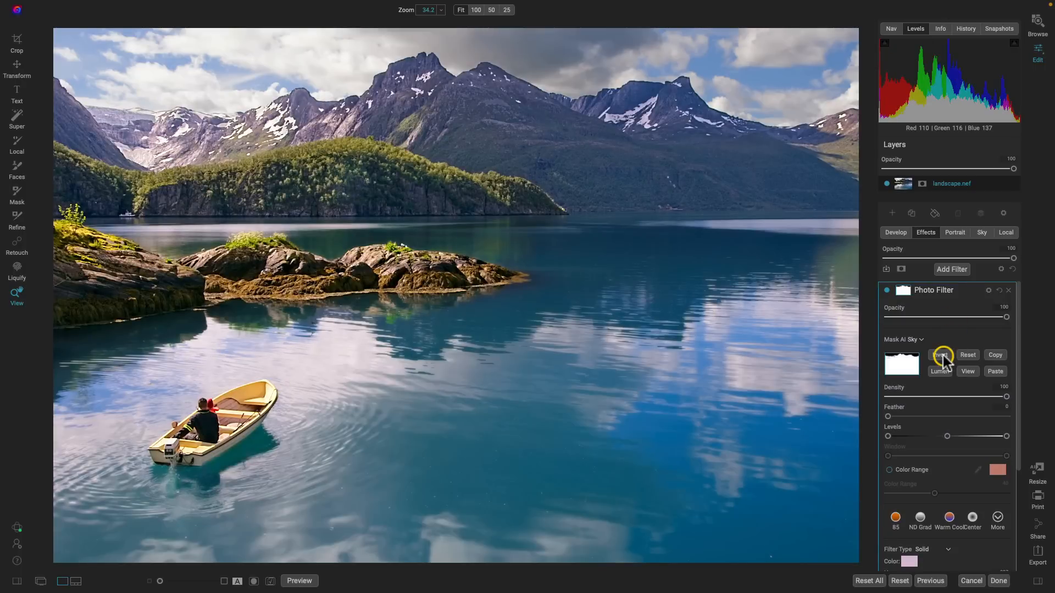
click(973, 289)
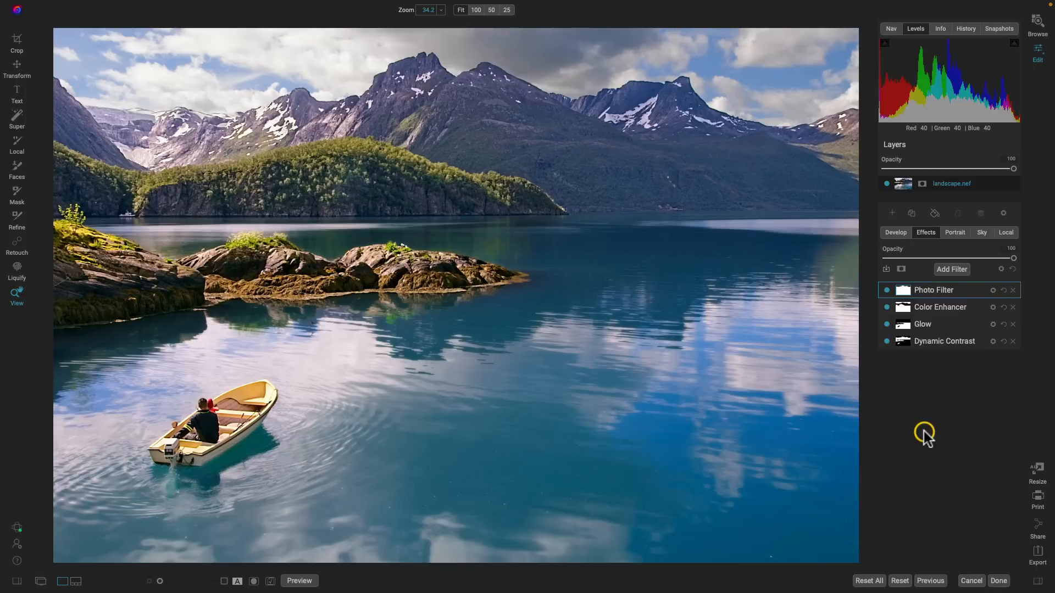
Add a LUTs filter to the photo and toggle it off and on to compare its effect
click(954, 271)
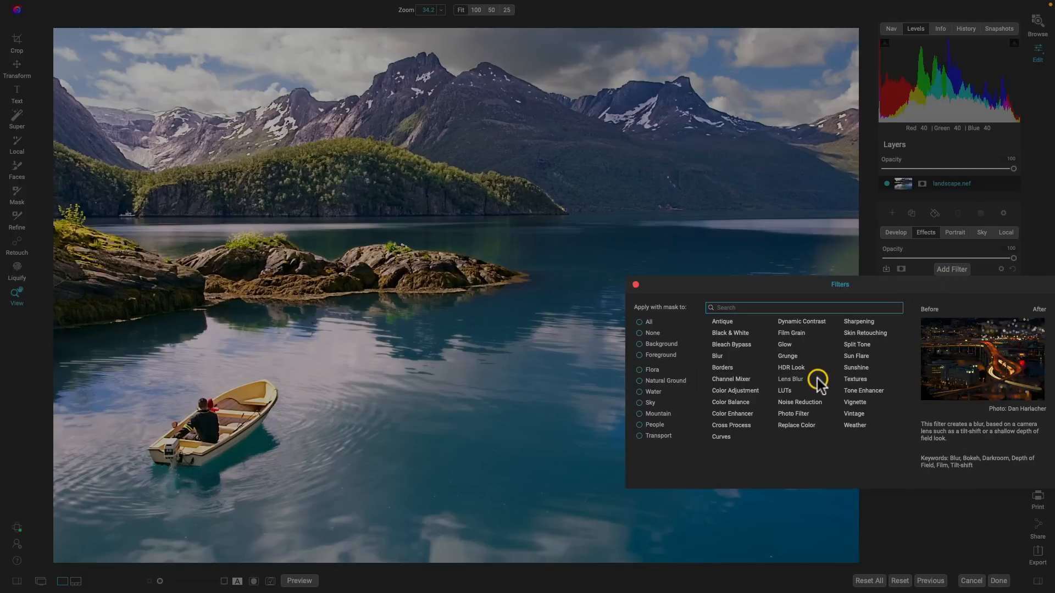
click(785, 390)
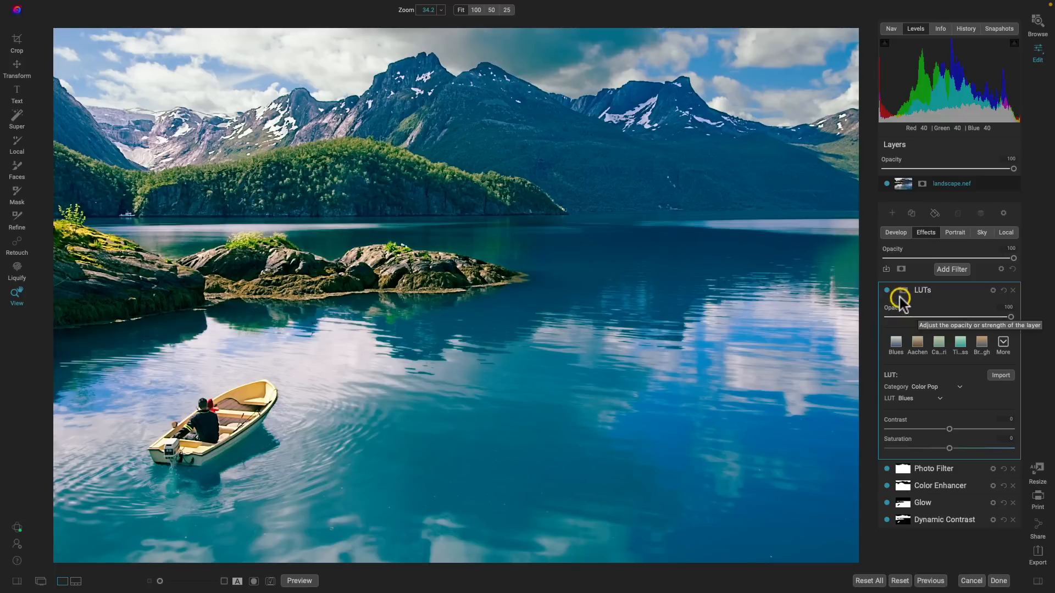
click(887, 291)
click(886, 291)
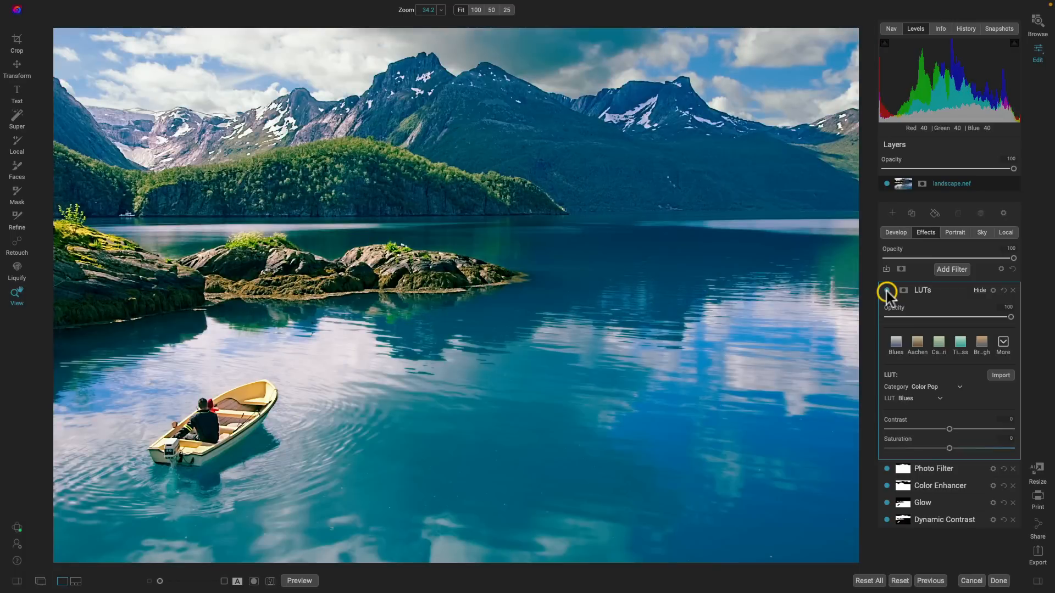
Preview the LUTs filter's styles on the photo one by one, from Wild West back to Chill, and leave the list without choosing one
click(937, 398)
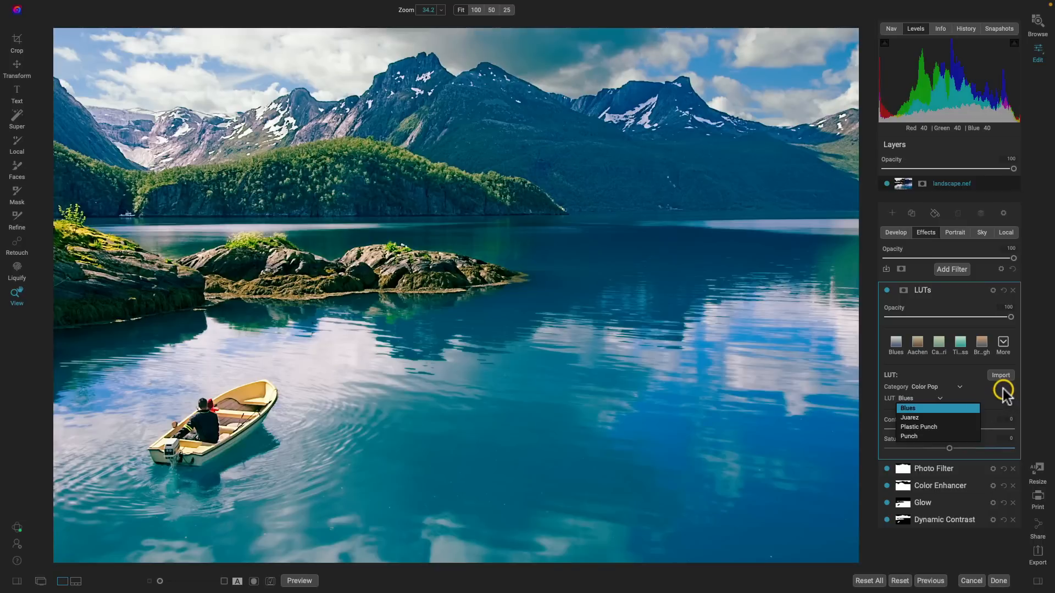
click(1002, 392)
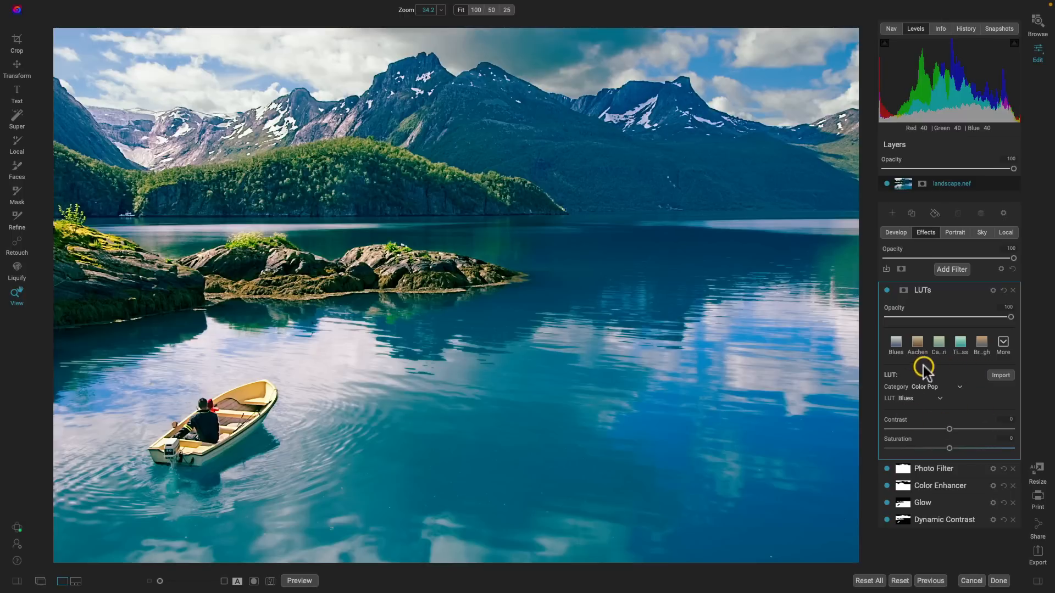
click(1002, 346)
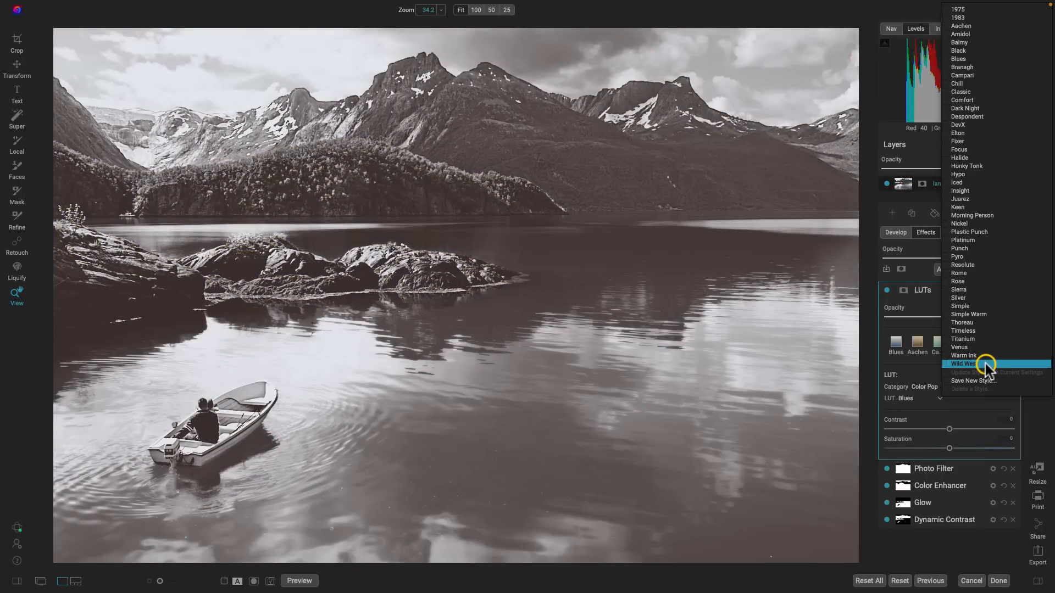
key(Up)
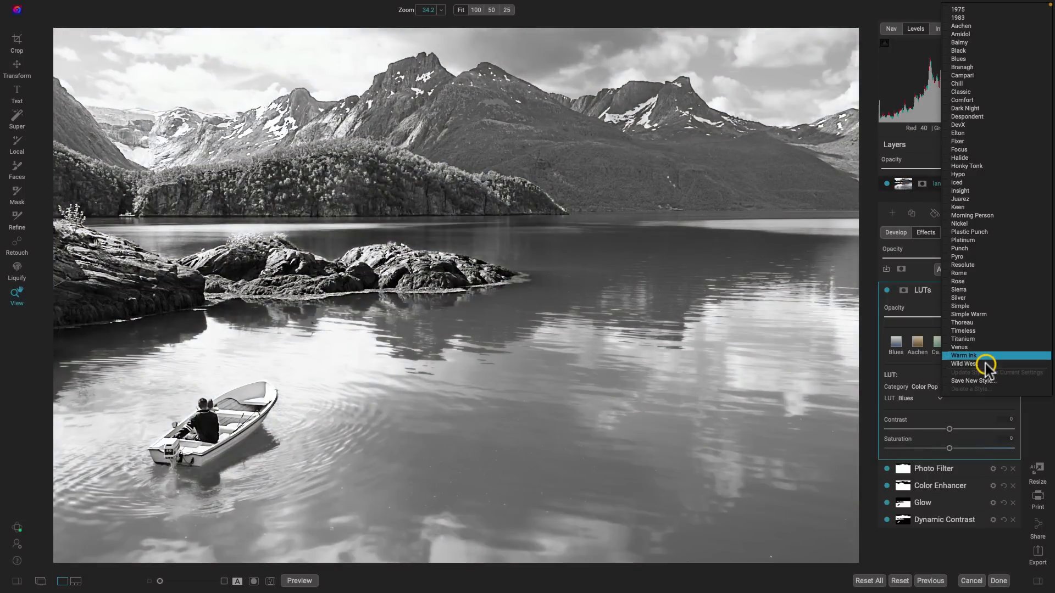
key(Up)
key(Up)
key(Up)
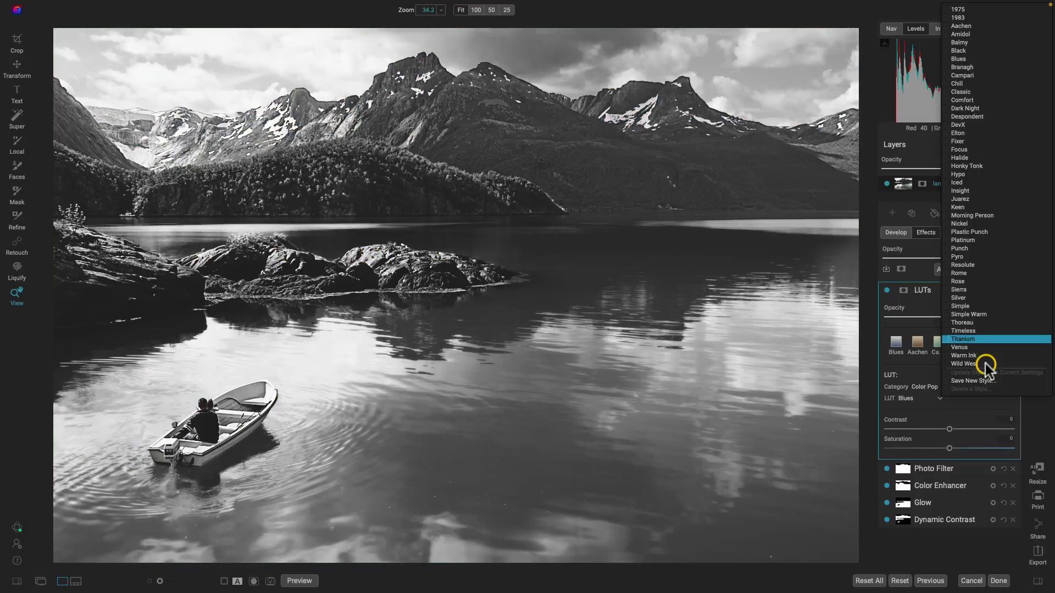
key(Up)
key(Up)
key(Up)
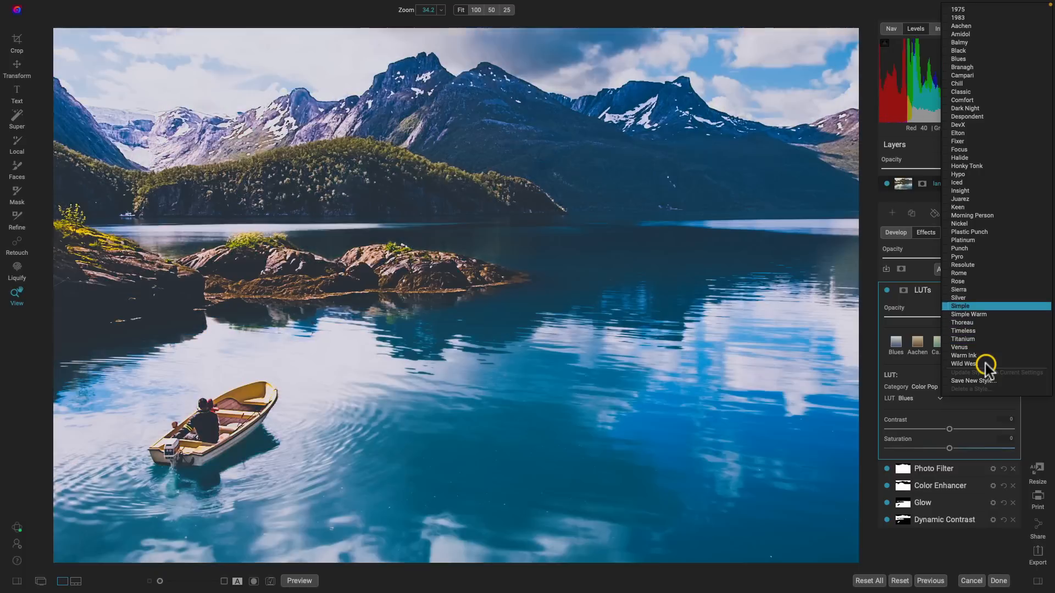
key(Up)
key(Up)
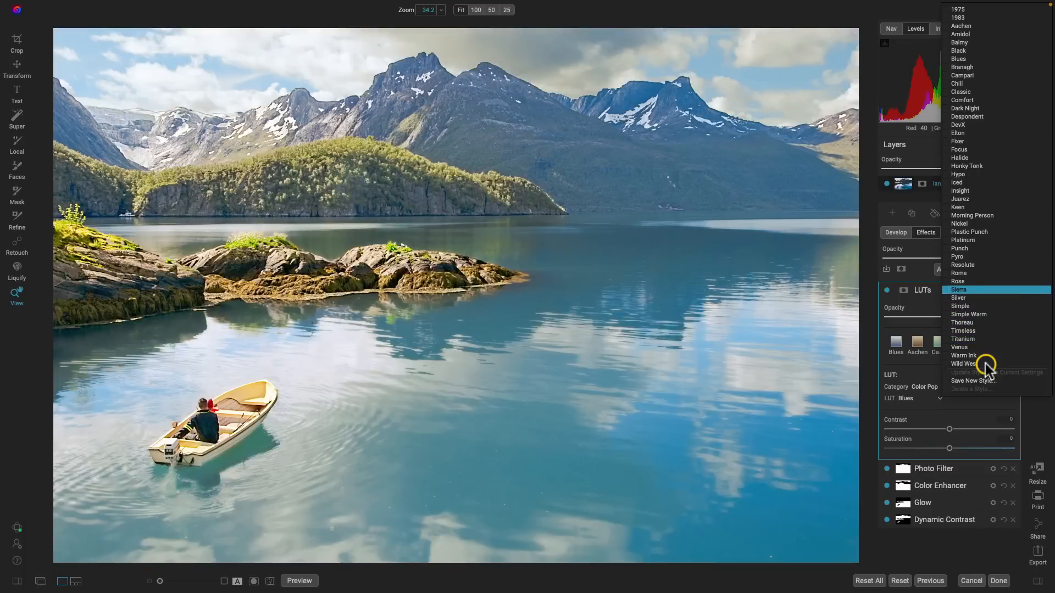
key(Up)
key(Up)
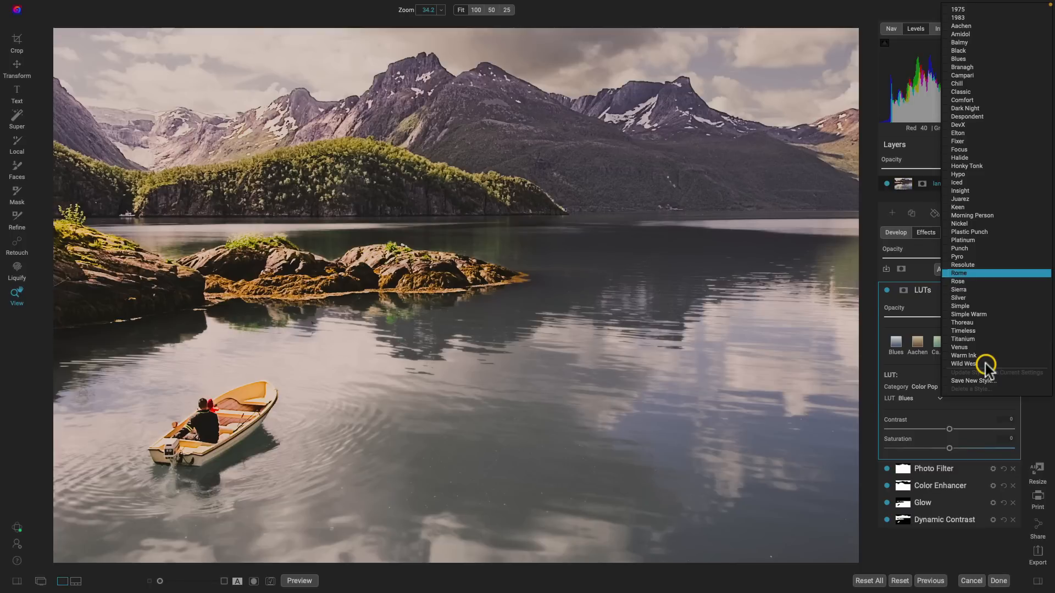
key(Up)
key(Up)
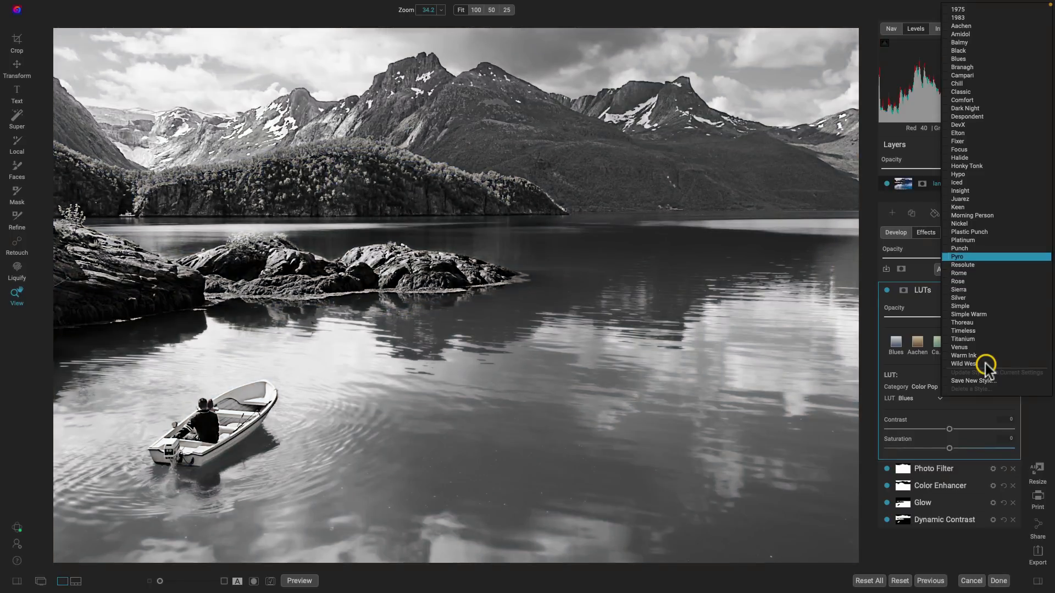
key(Up)
key(Up)
key(Up)
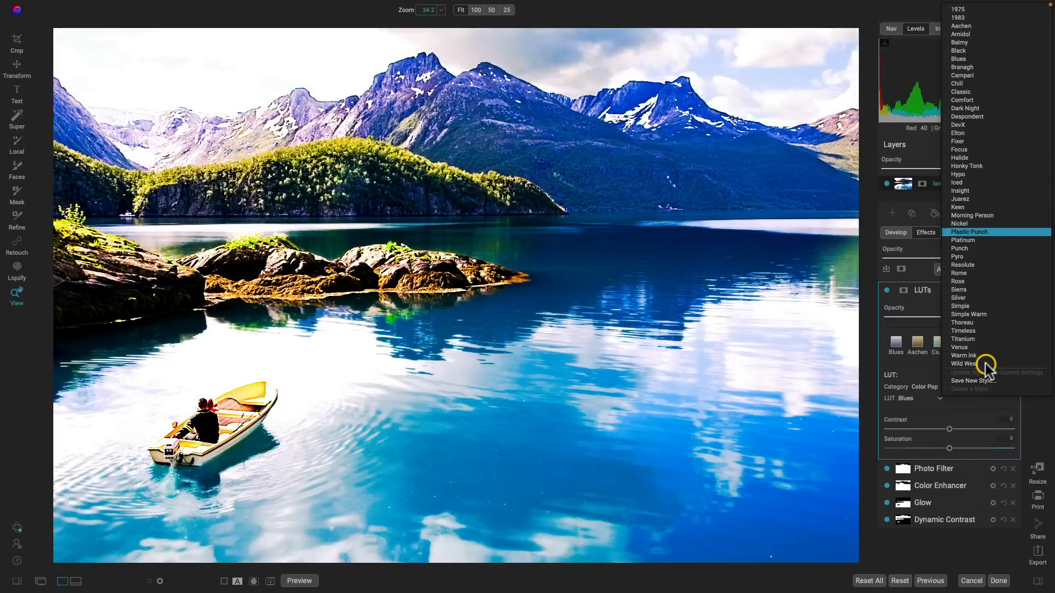
key(Up)
key(Up)
key(Up)
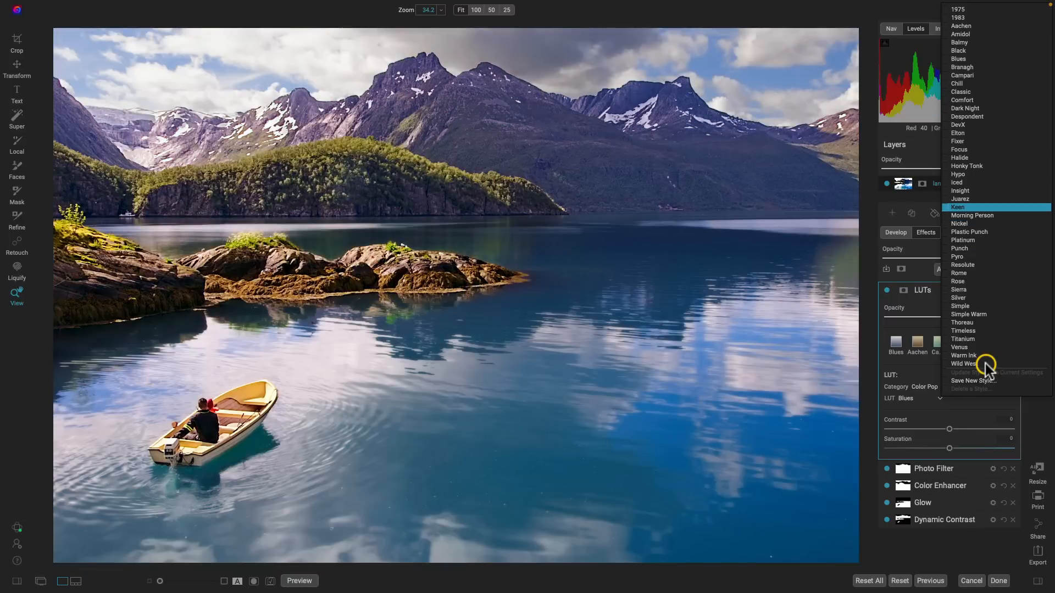
key(Up)
key(Up)
key(Up)
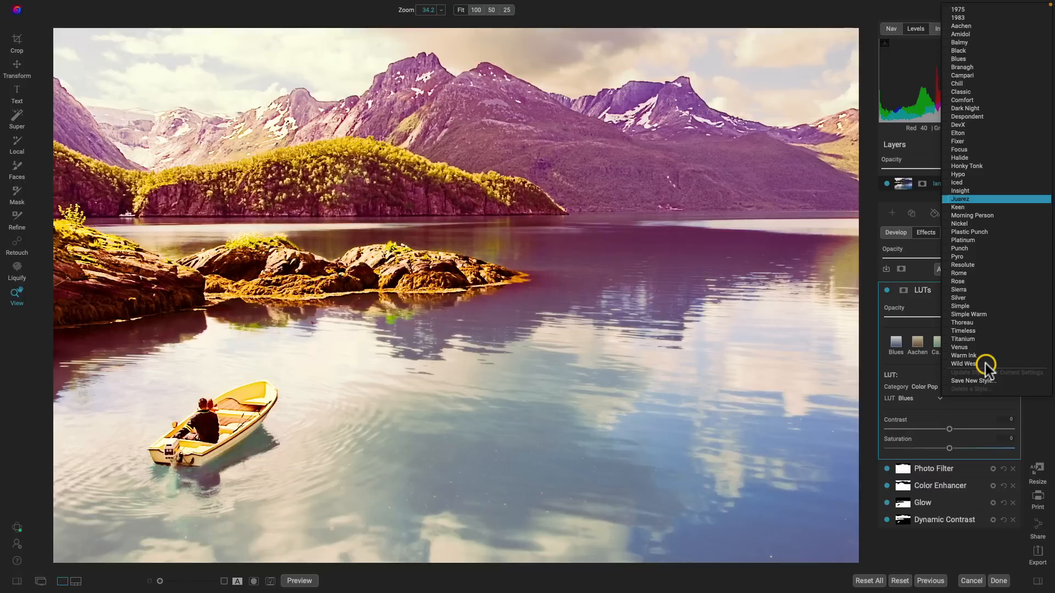
key(Up)
key(Up)
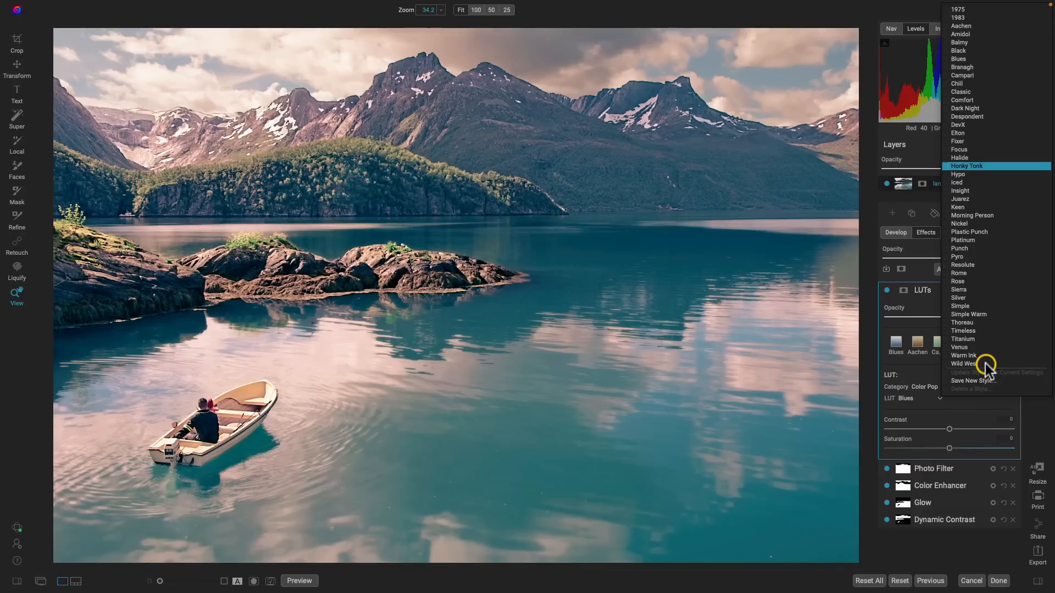
key(Up)
key(Up)
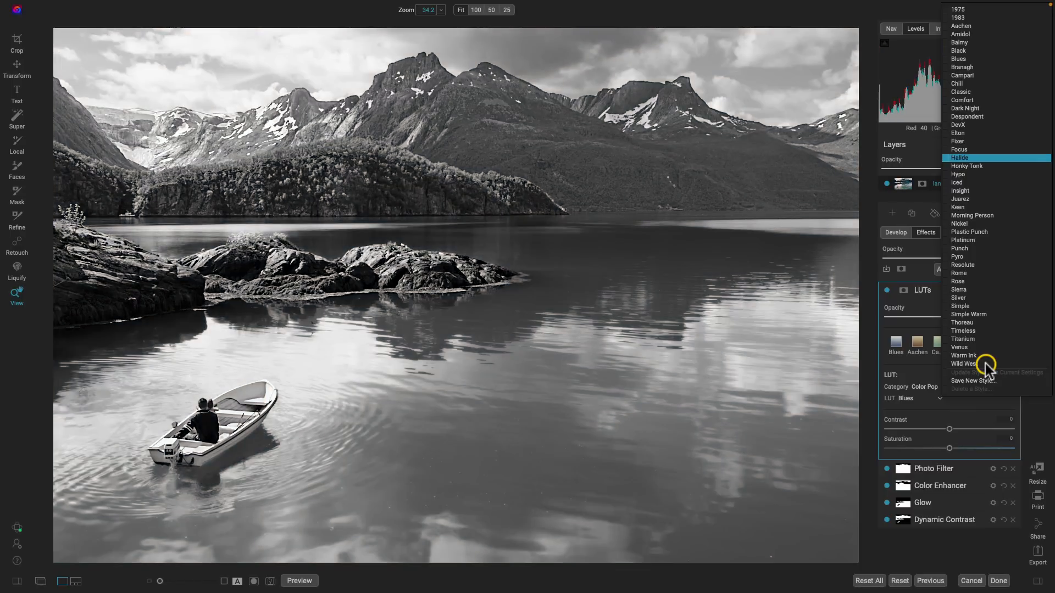
key(Up)
key(Up)
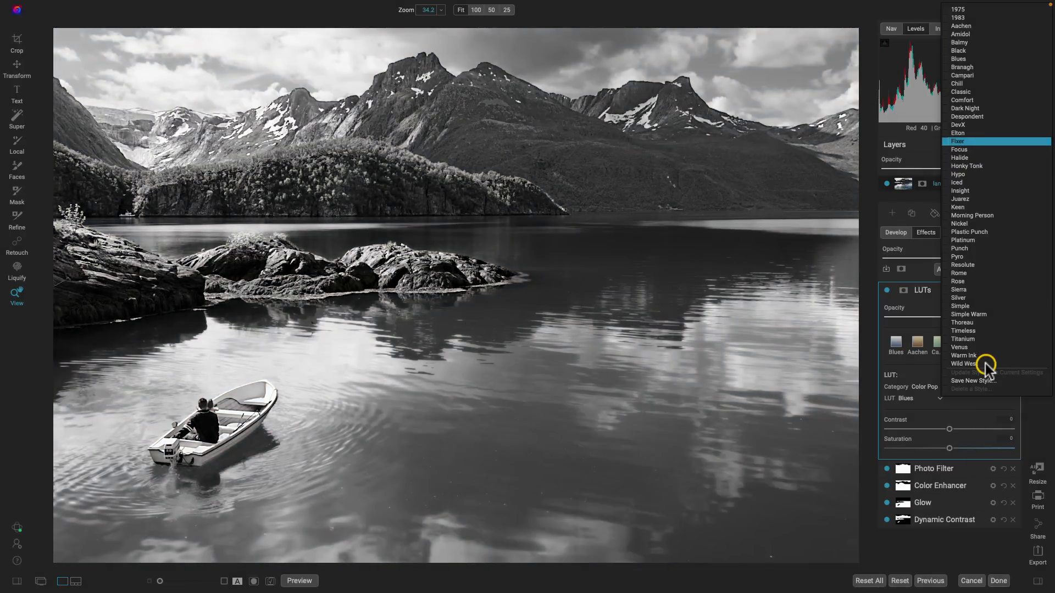
key(Up)
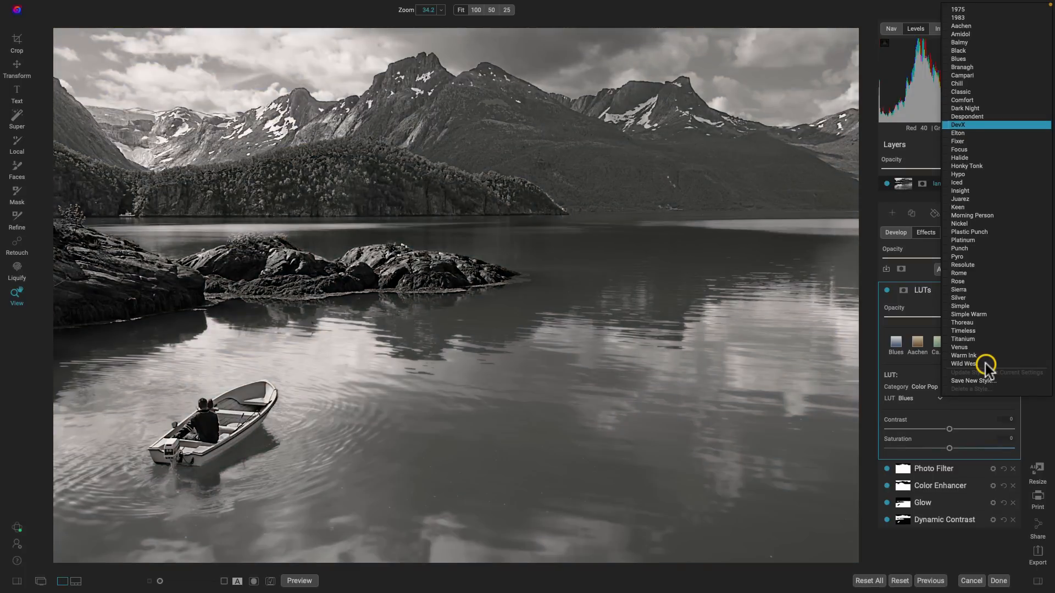
key(Up)
key(Up)
key(Up)
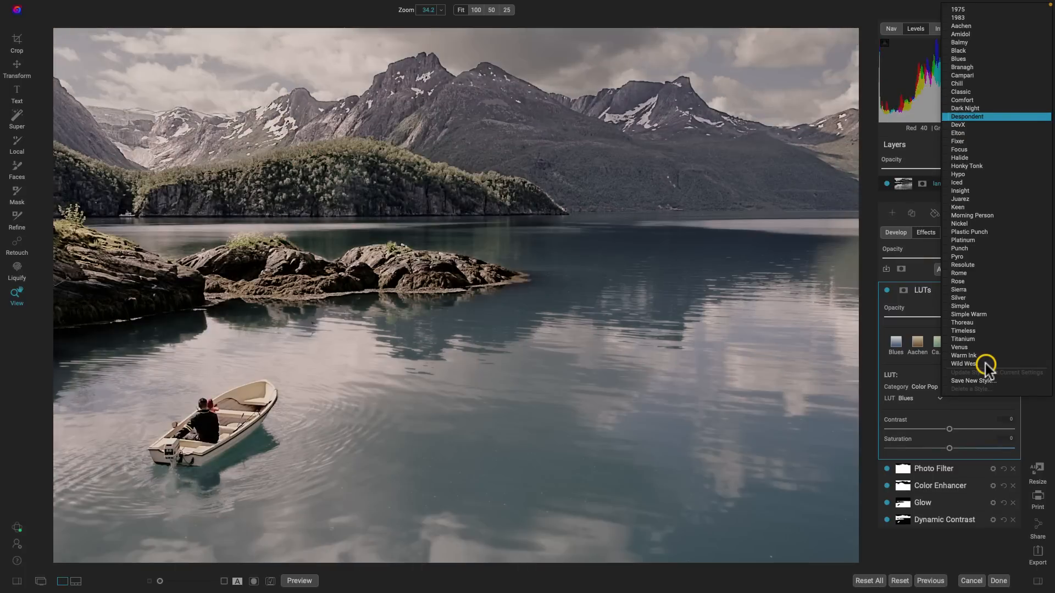
key(Up)
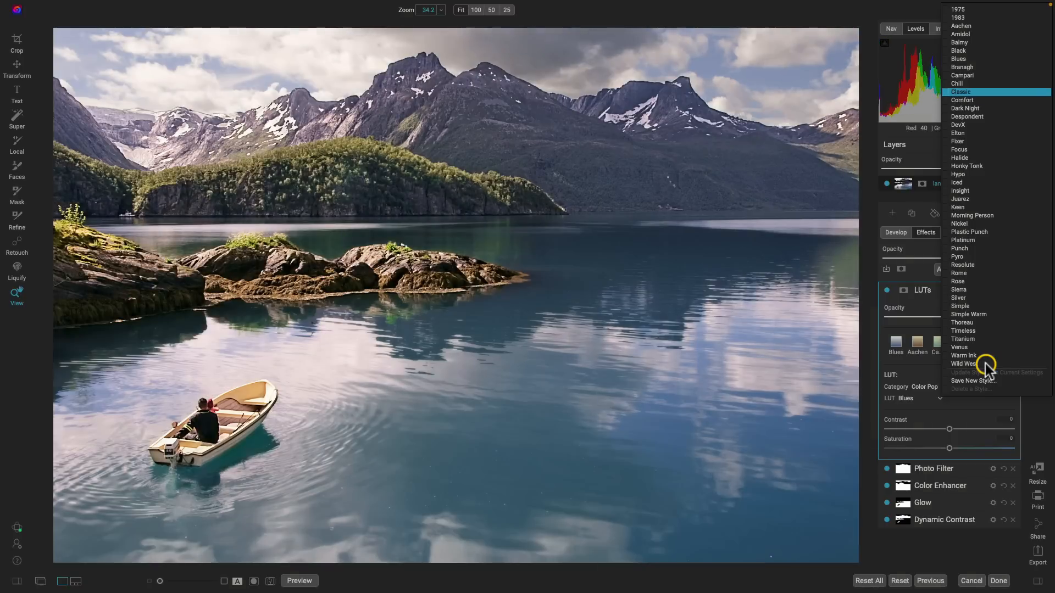
key(Up)
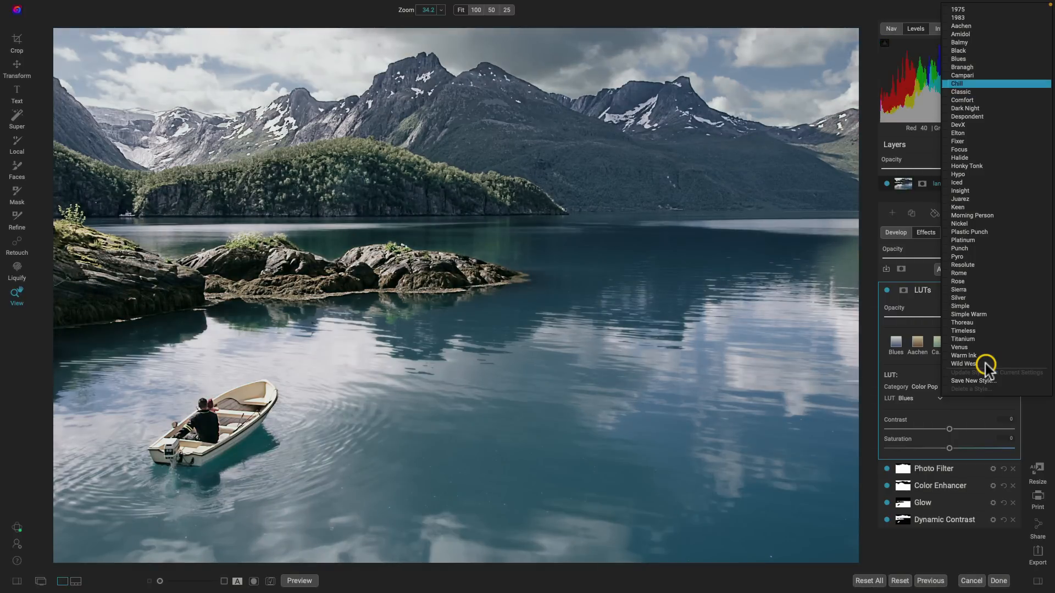
key(Escape)
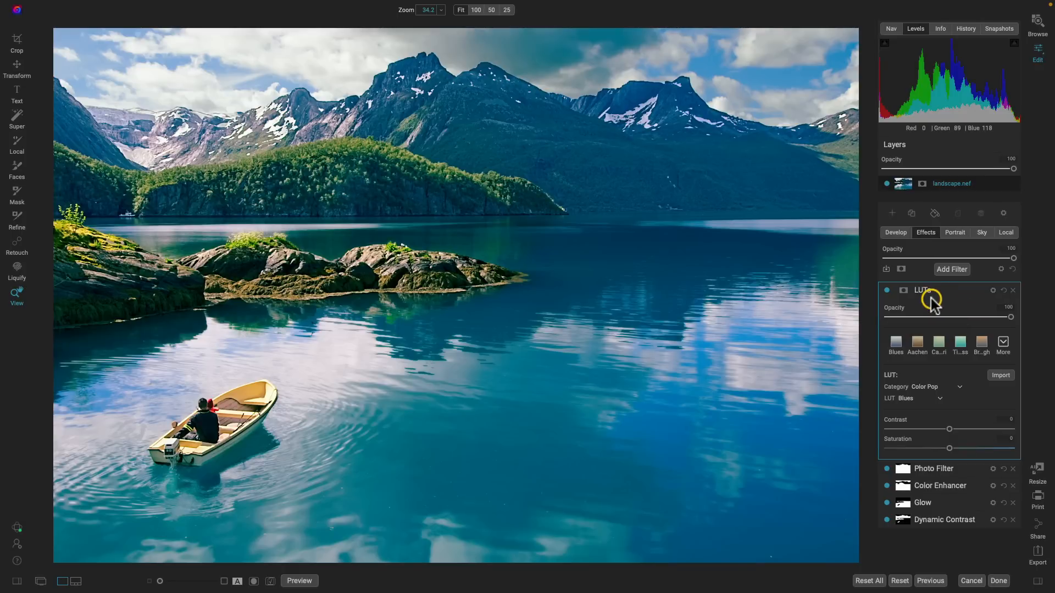
Show the LUTs filter's blending options and set its blend mode to Luminosity
click(992, 291)
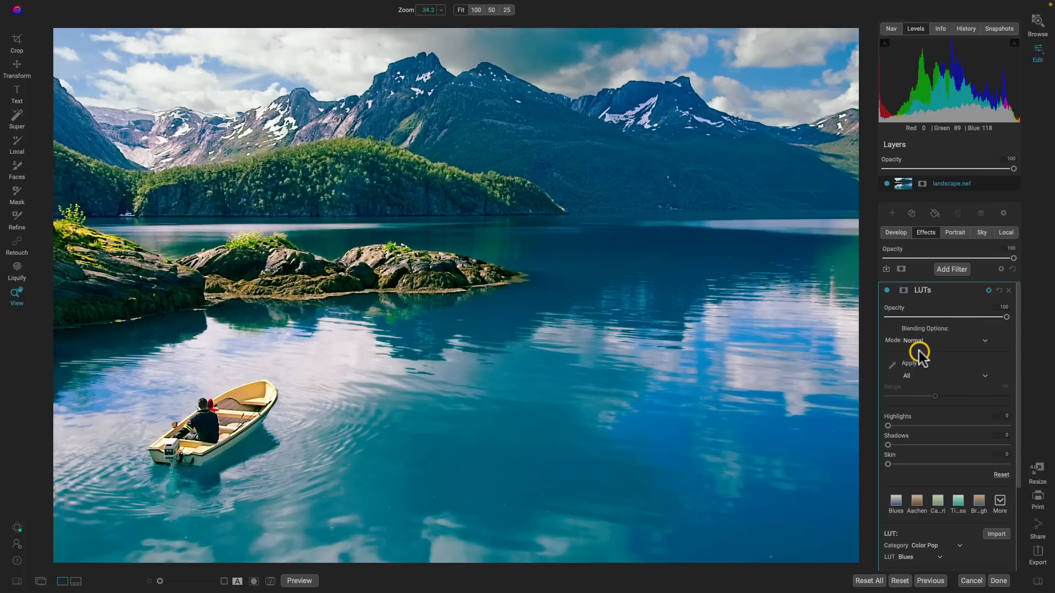
click(922, 342)
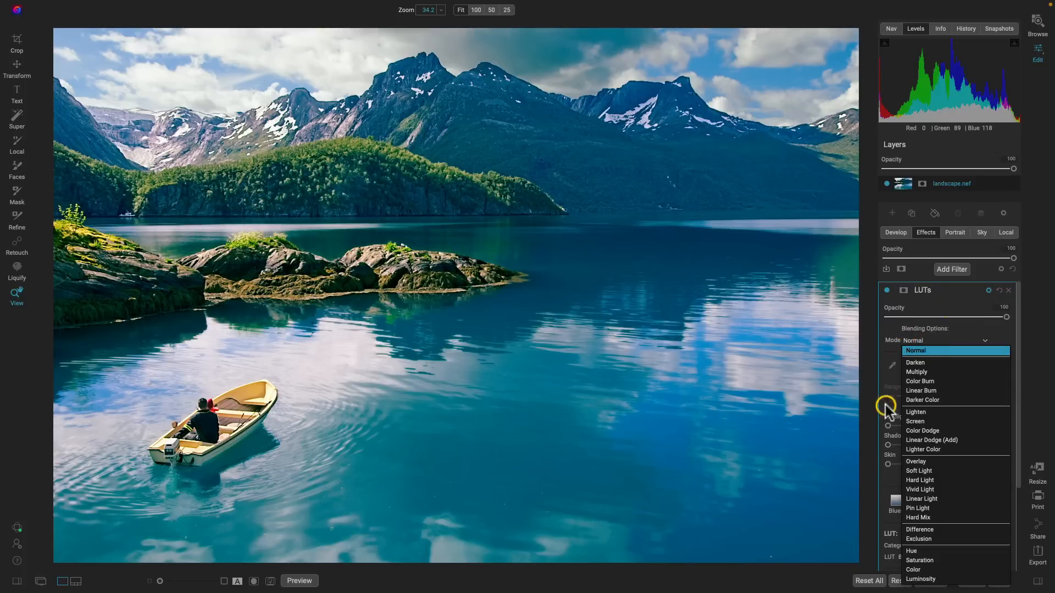
click(909, 579)
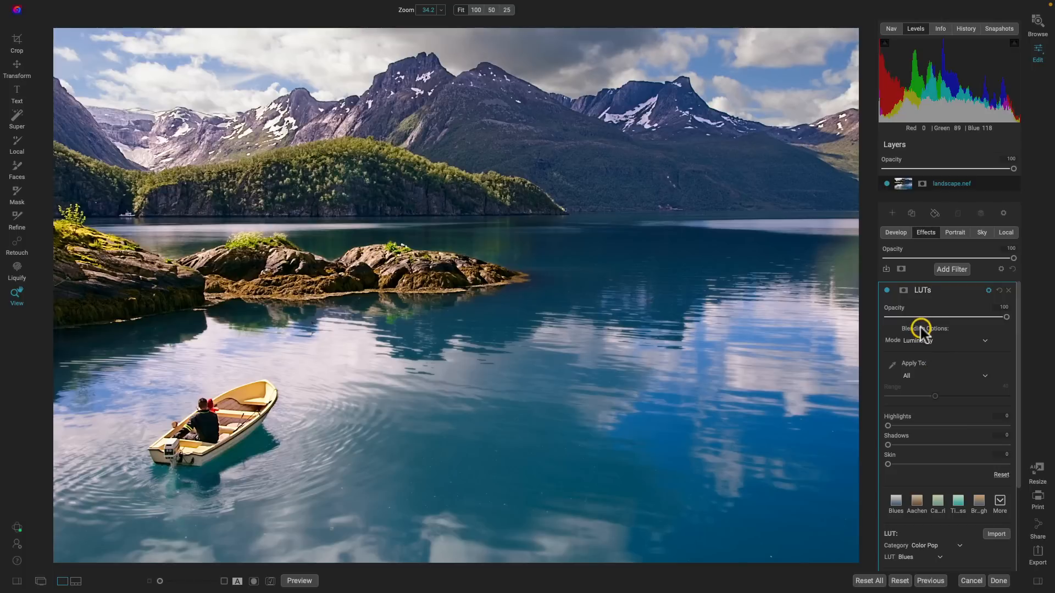
Set the LUT category to Black and White with the Amidol LUT selected
scroll(960, 540, down, 1)
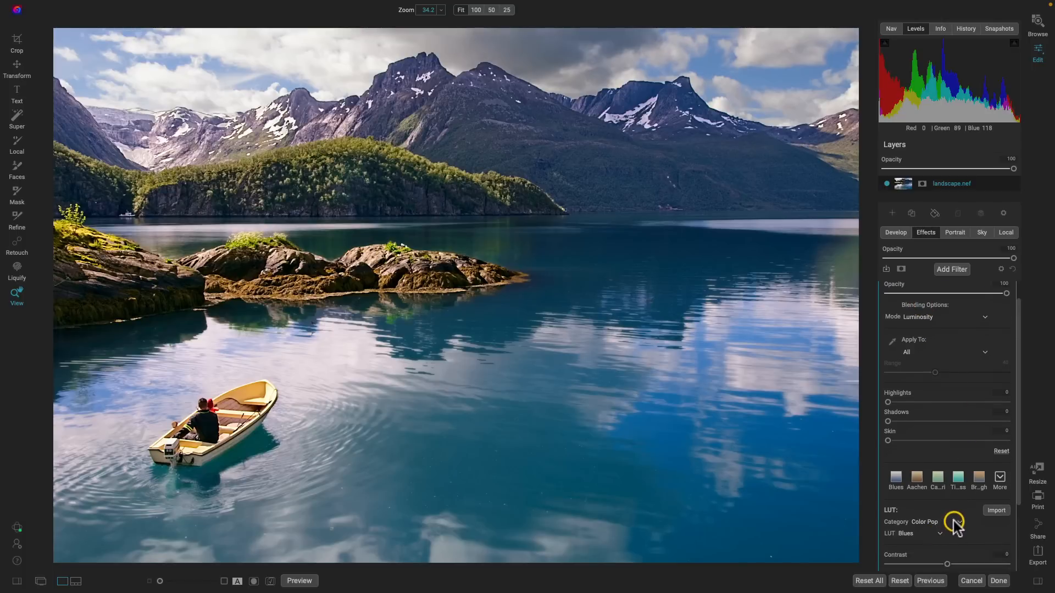
click(953, 522)
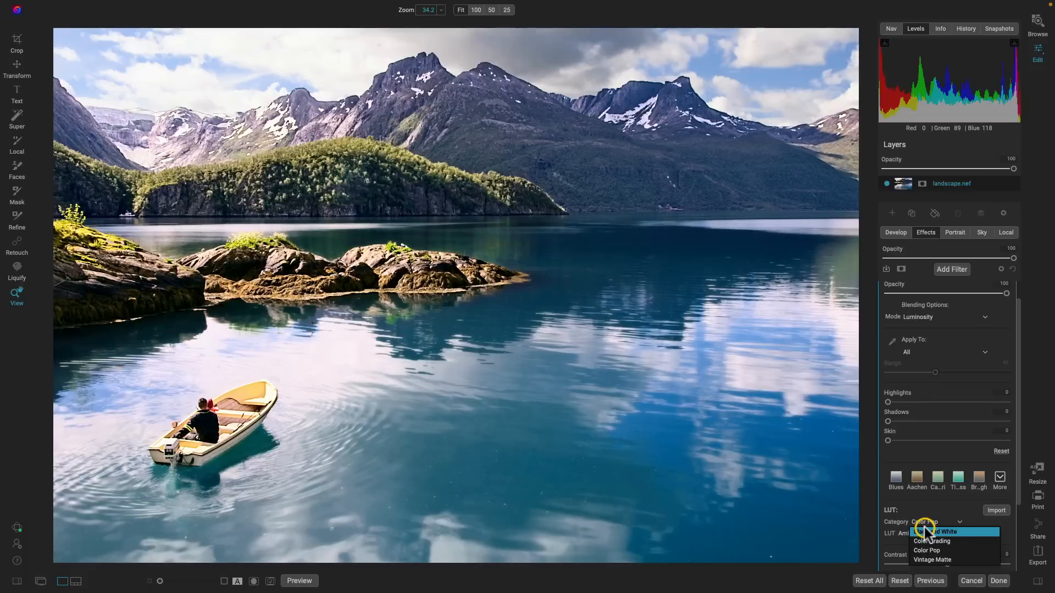
click(923, 530)
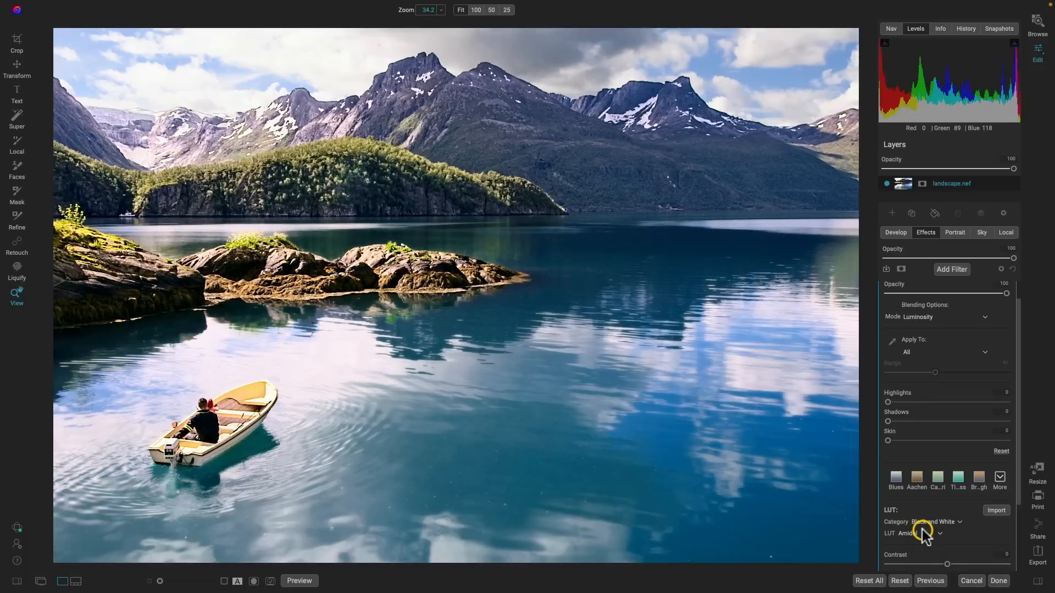
click(941, 535)
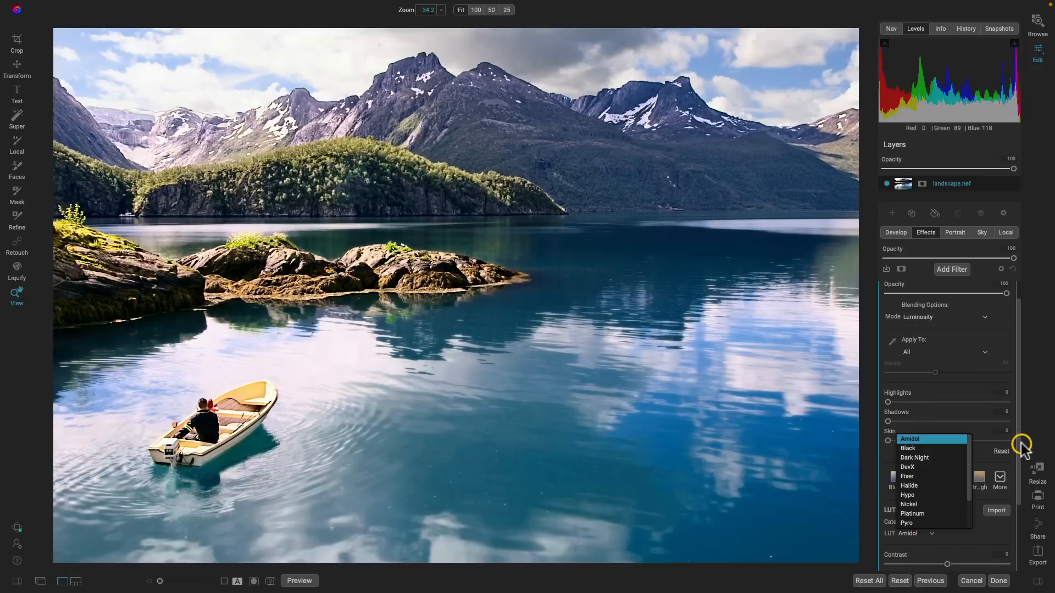
click(934, 440)
Preview the Black and White LUTs on the photo one by one, starting from Amidol, and leave the list without choosing another
click(932, 535)
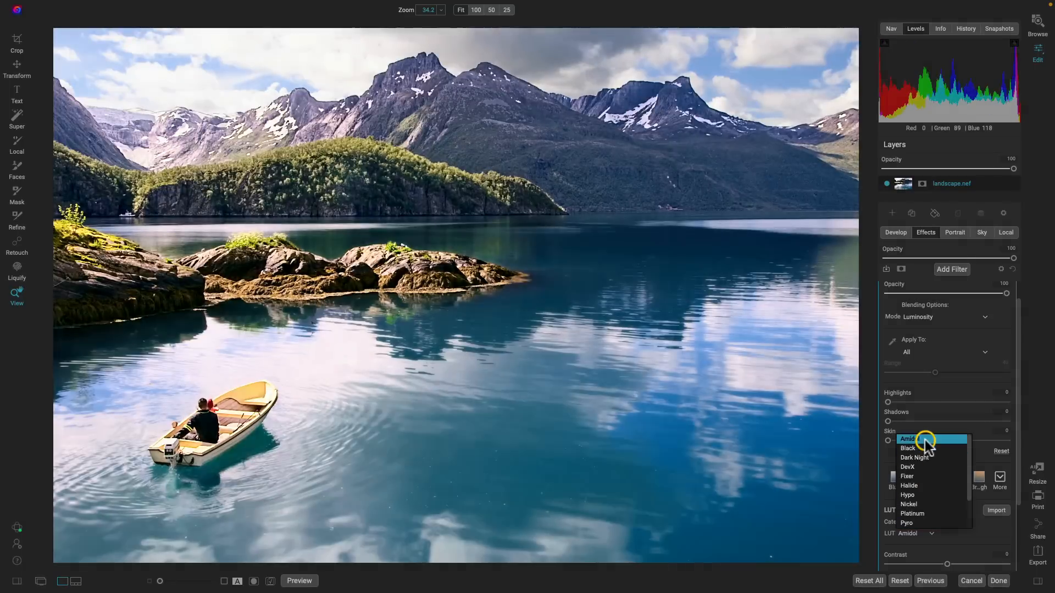
key(Down)
key(Down)
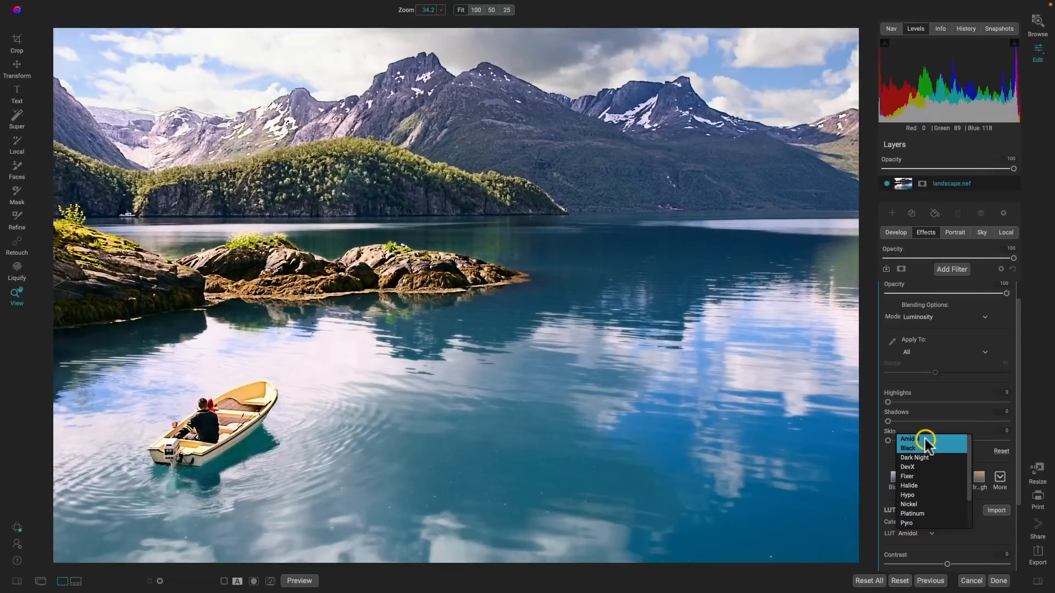
key(Down)
key(Down)
key(Down)
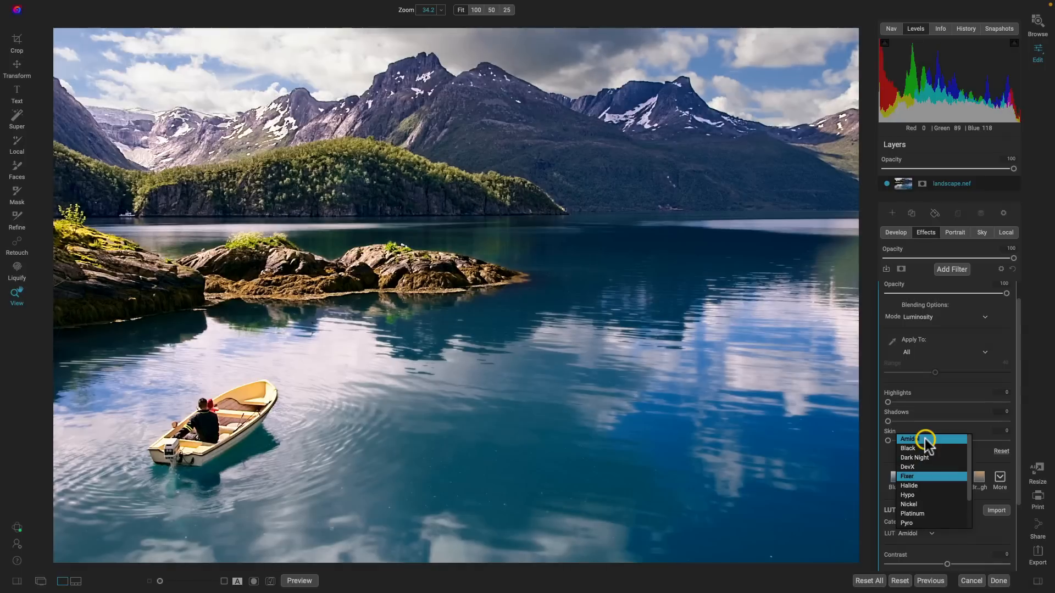
key(Down)
key(Down)
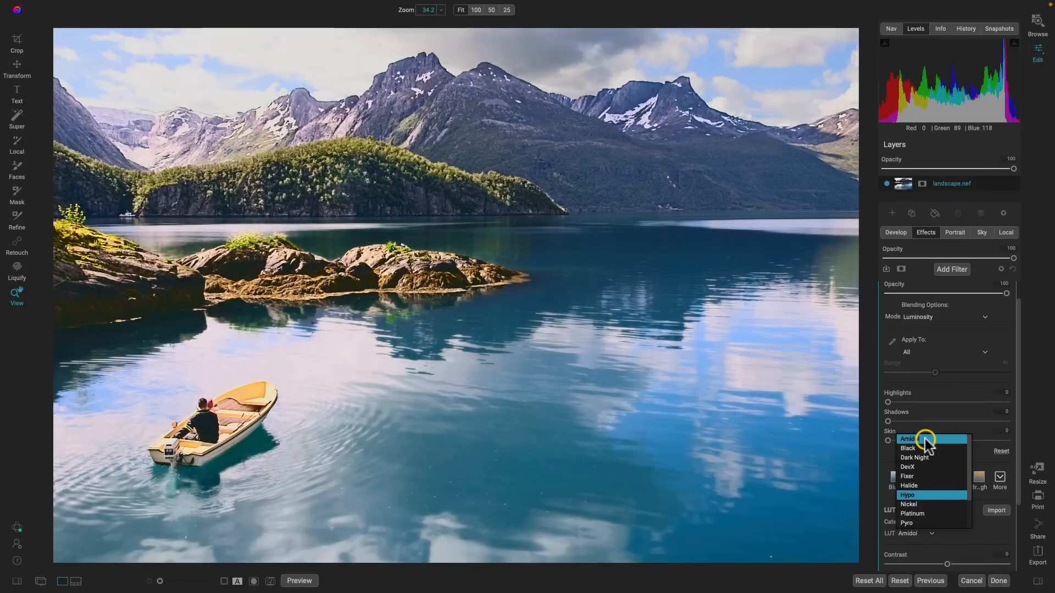
key(Down)
key(Down)
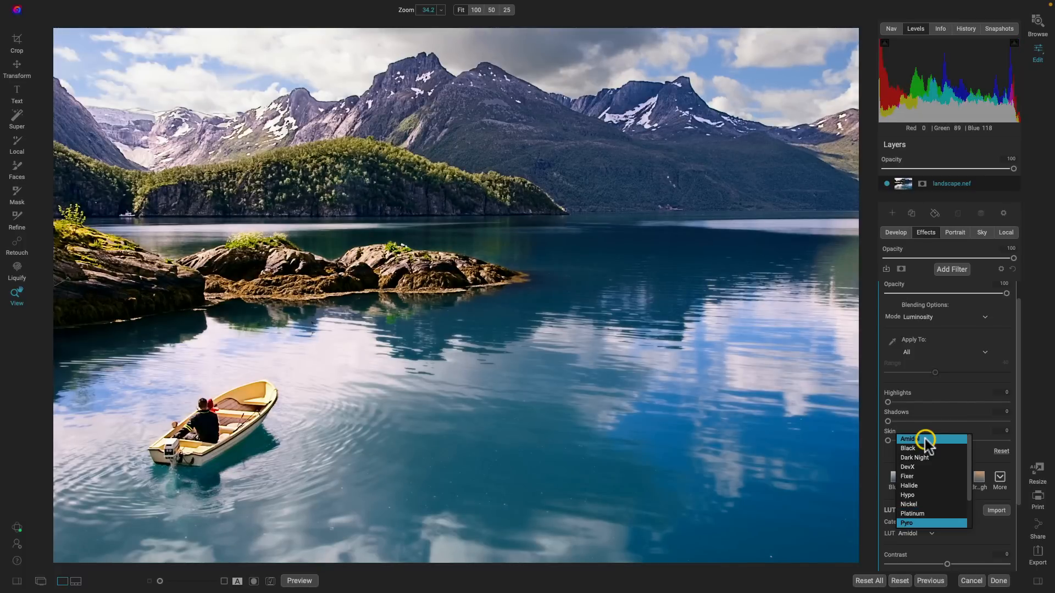
key(Down)
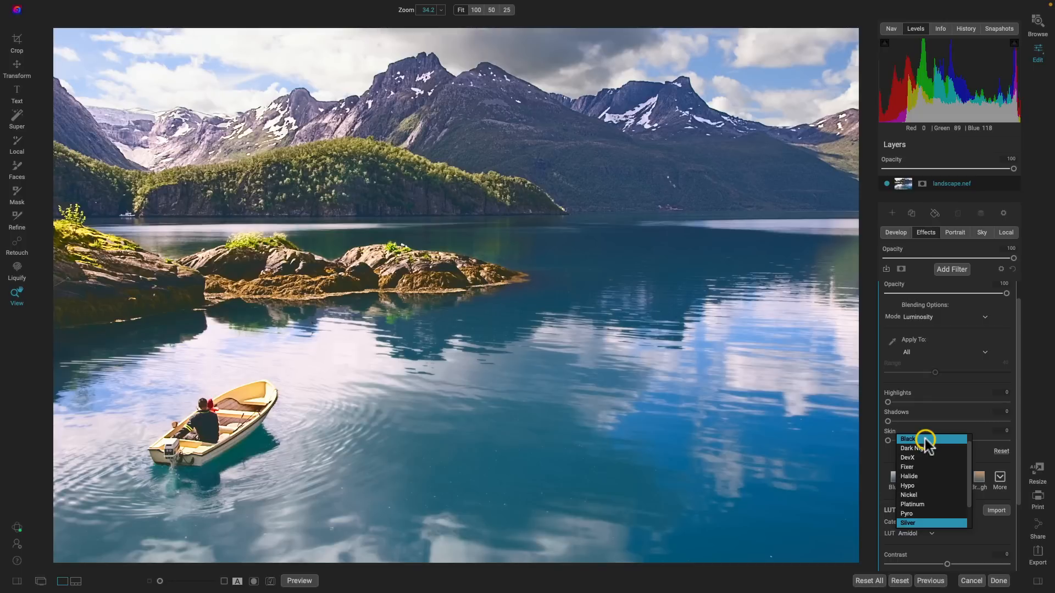
key(Down)
key(Down)
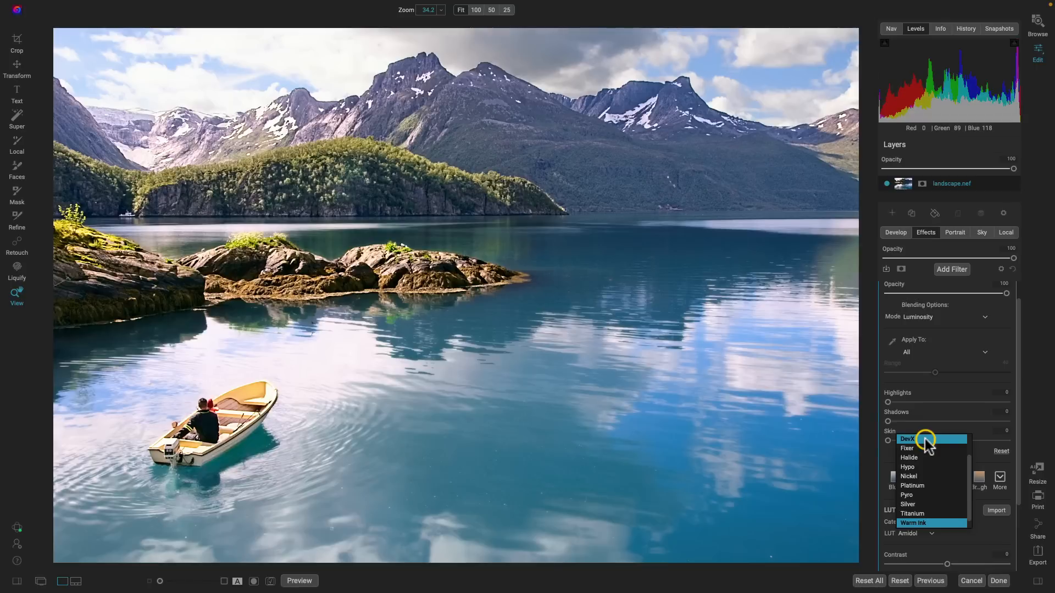
key(Down)
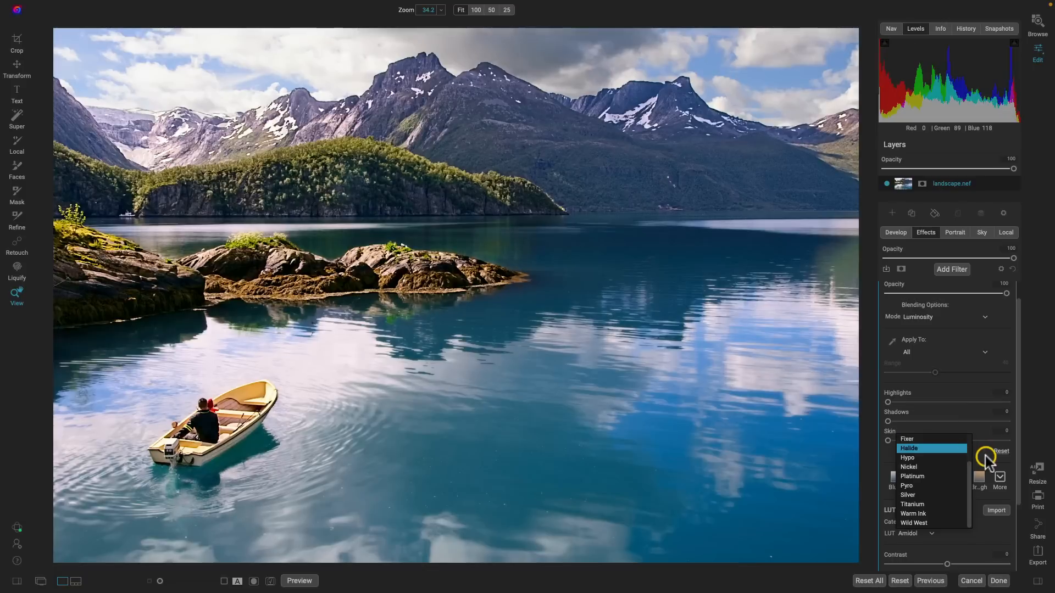
click(984, 456)
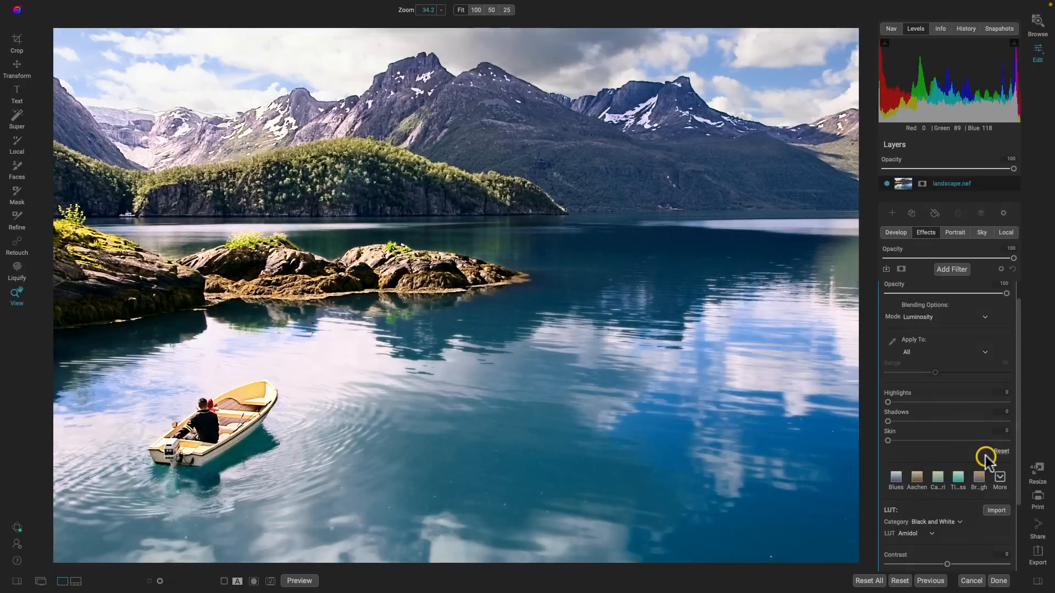
Set the LUT category to Color Grading, preview its LUTs one by one starting from Aachen, and choose Insight
click(928, 522)
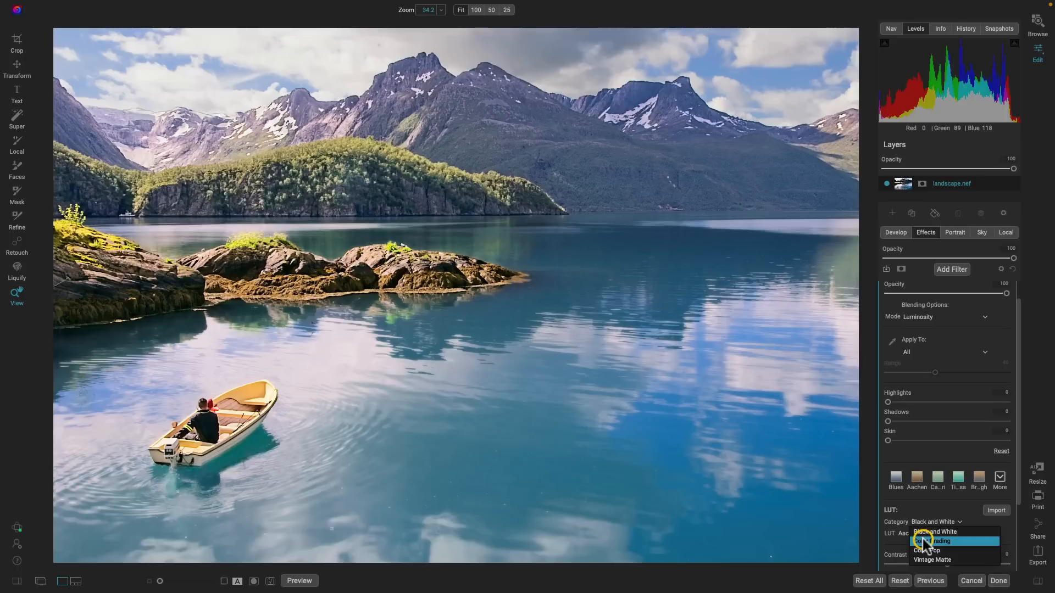
click(923, 542)
click(924, 533)
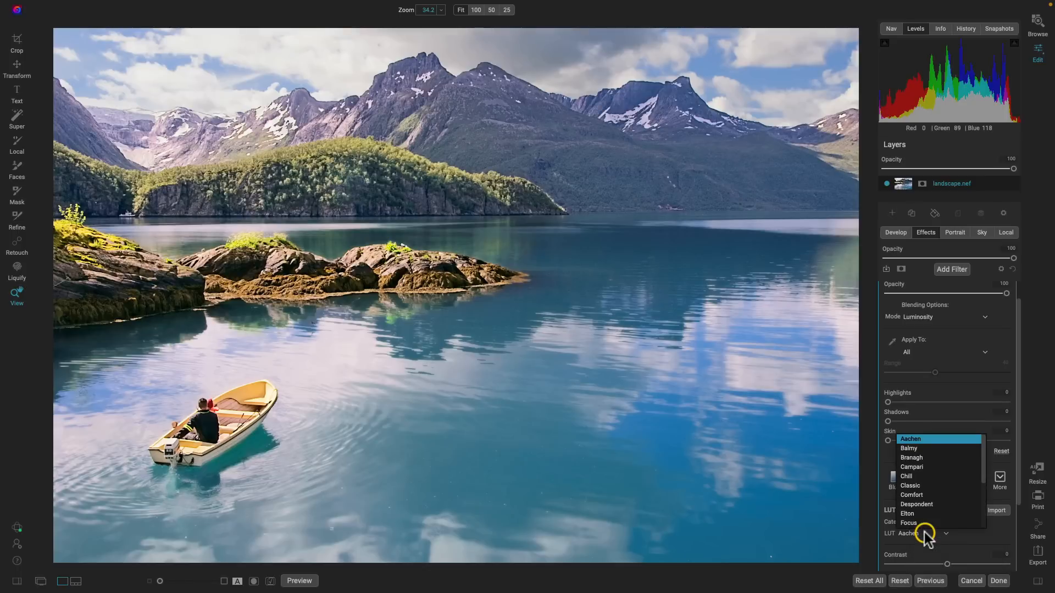
key(Down)
key(Down)
key(Down)
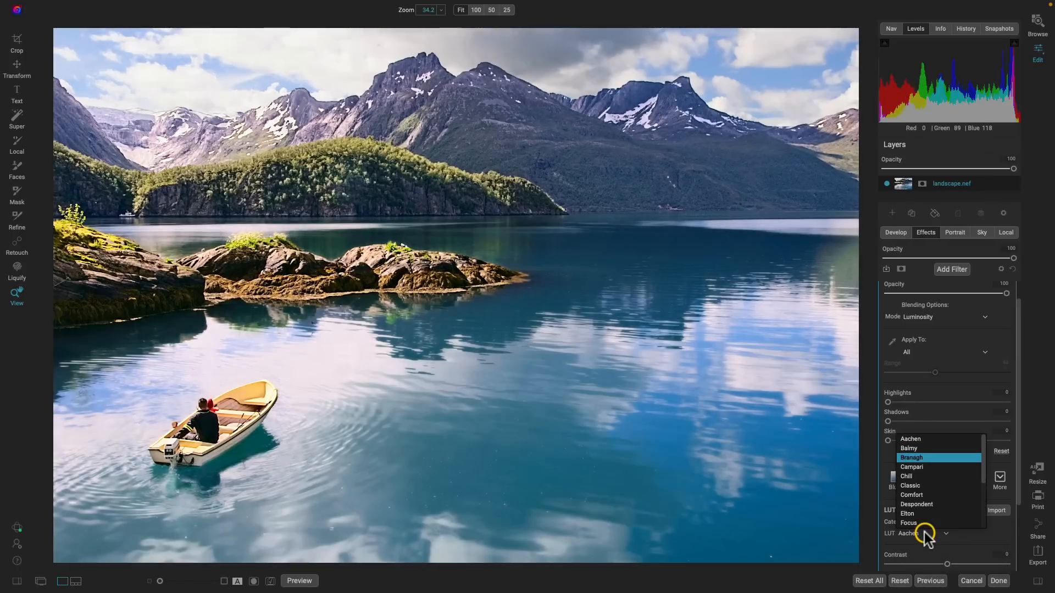
key(Down)
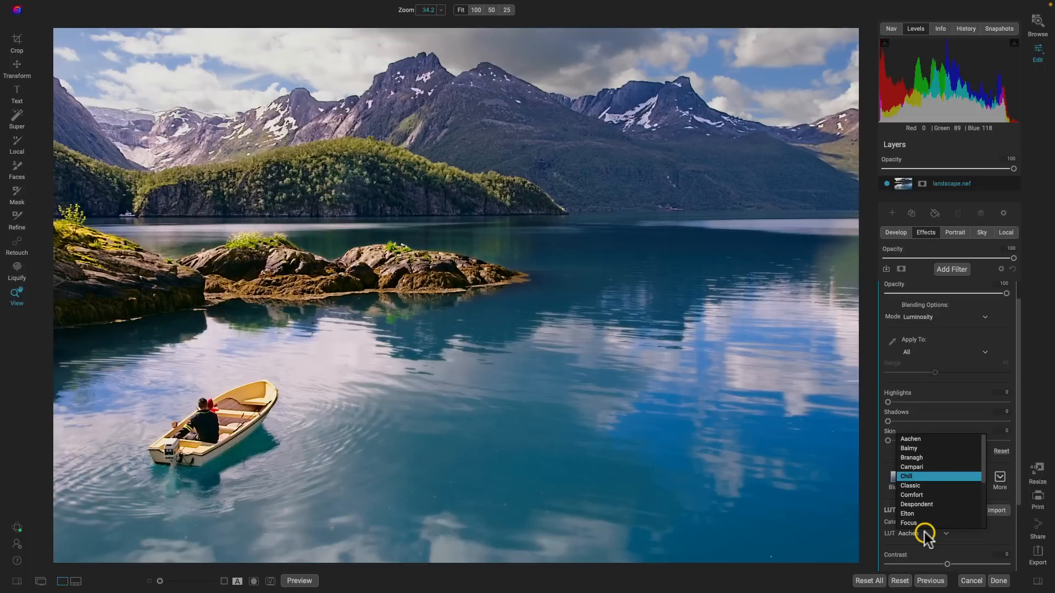
key(Down)
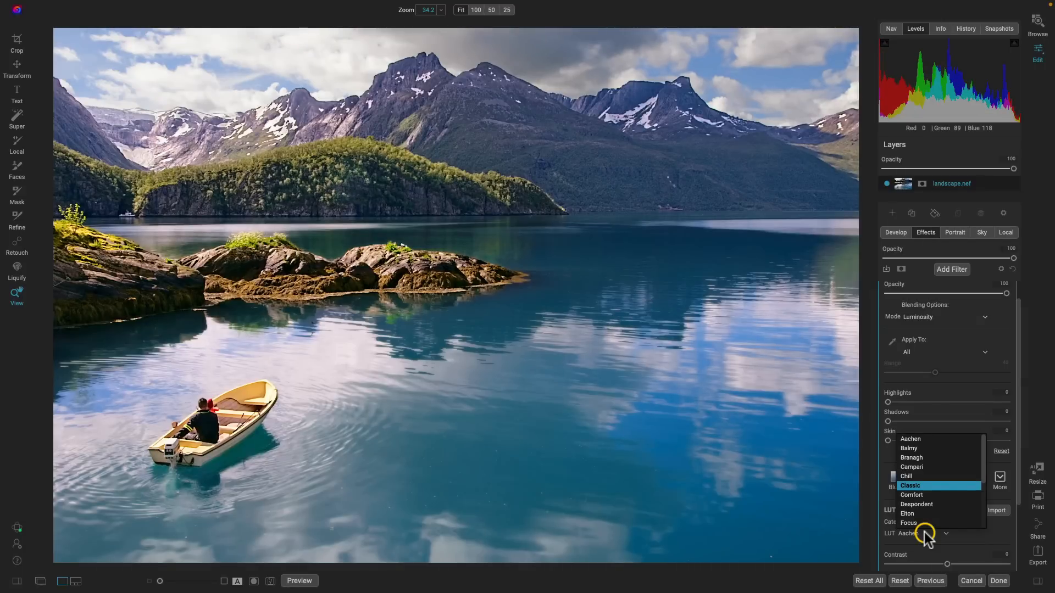
key(Down)
key(Down)
key(Down)
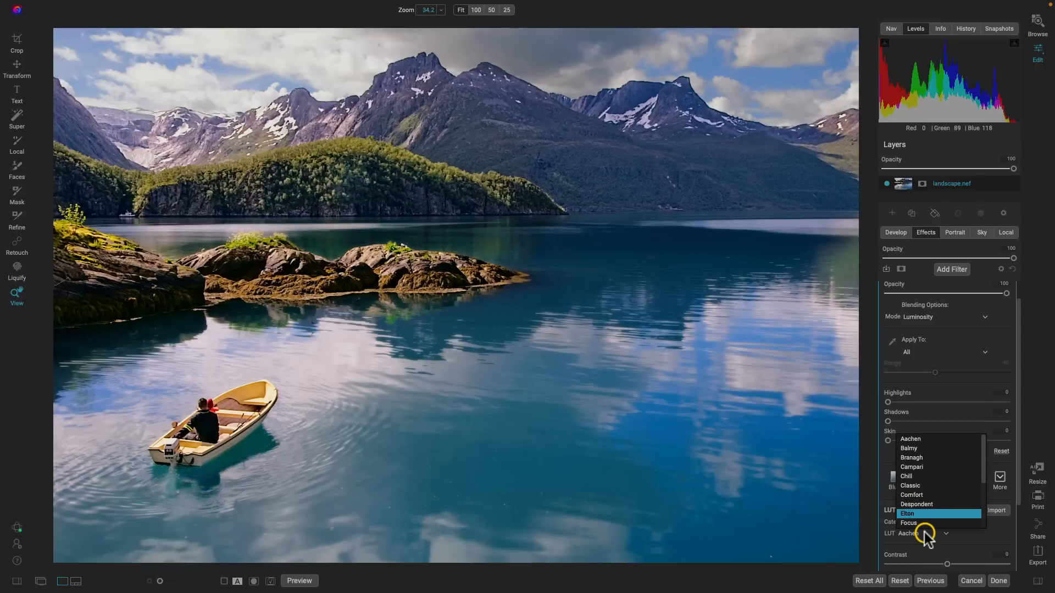
key(Down)
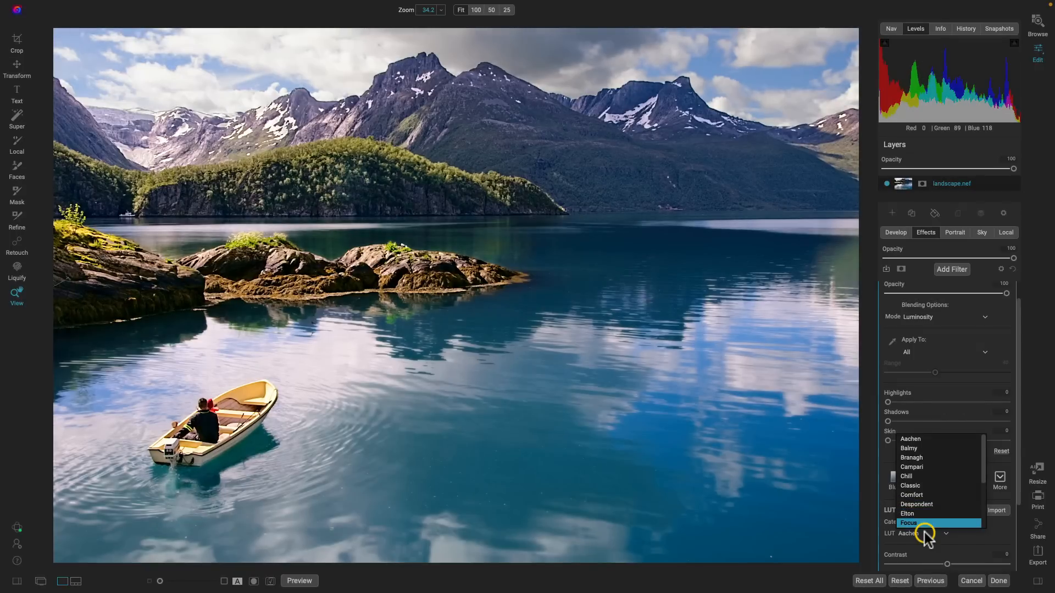
key(Down)
key(Down)
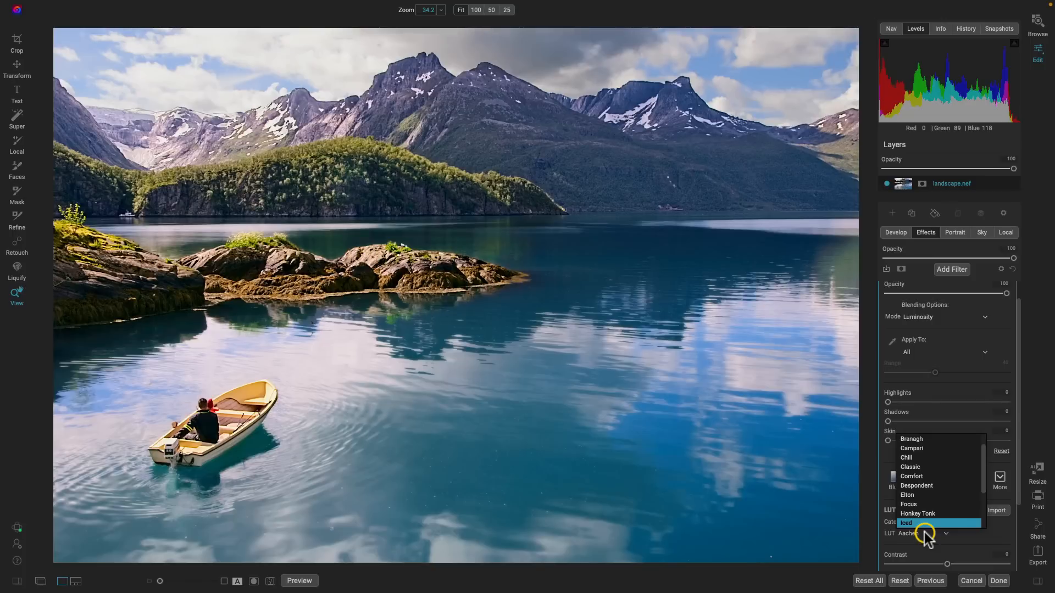
key(Down)
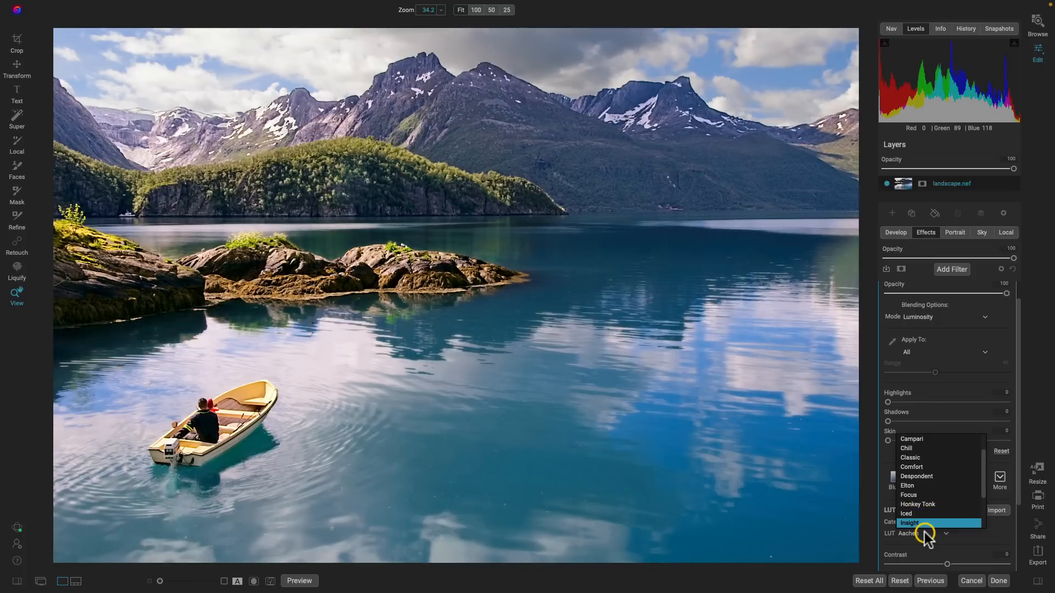
key(Return)
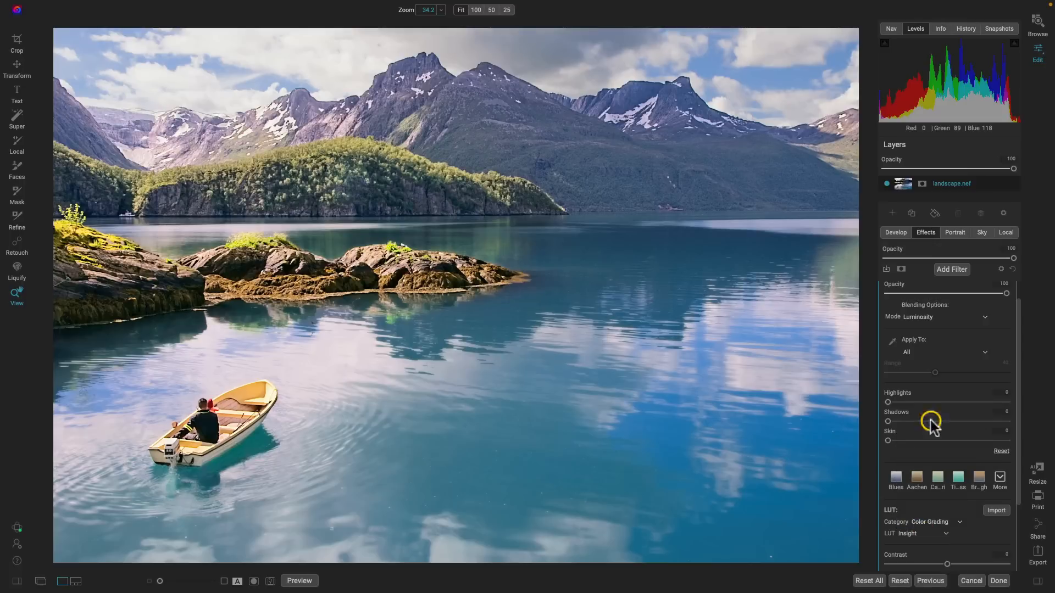
Toggle the LUTs filter off and on to compare the Insight LUT's effect on the photo
scroll(937, 395, up, 1)
click(886, 290)
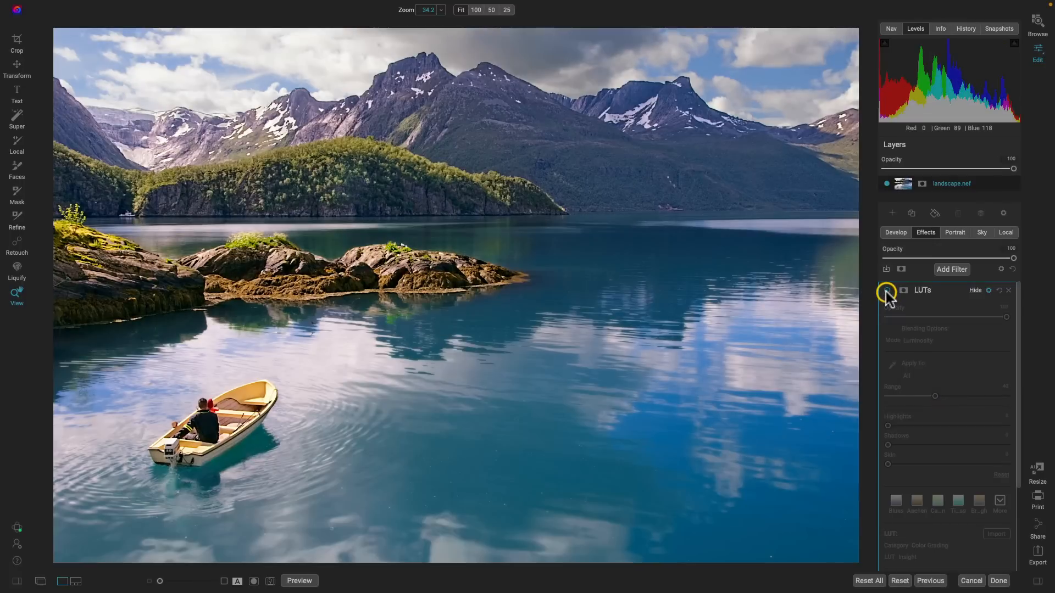
click(886, 291)
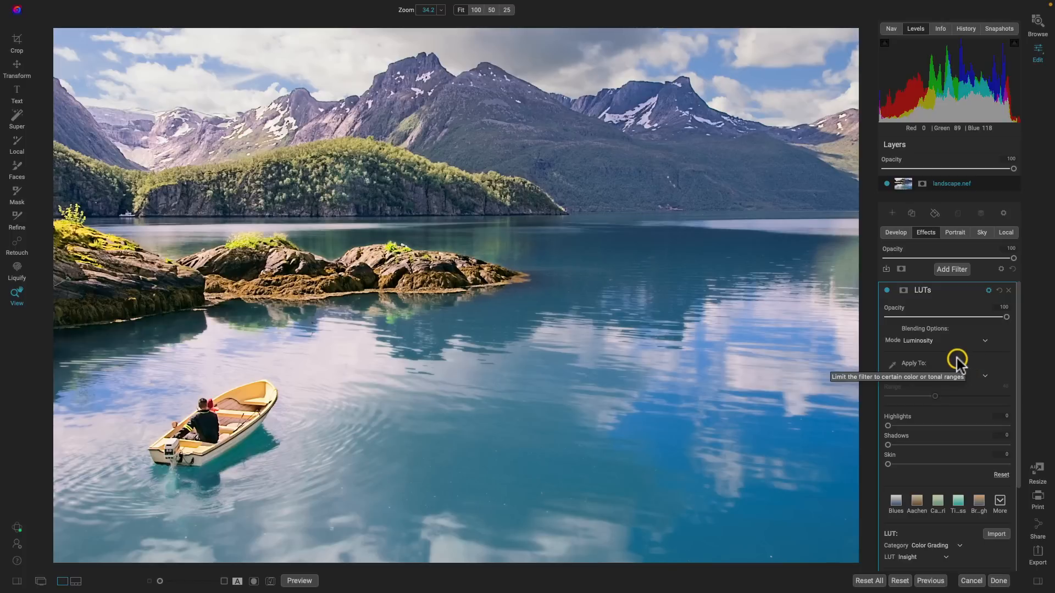
Set the LUTs filter's blend mode to Color and its LUT category to Color Pop
click(919, 341)
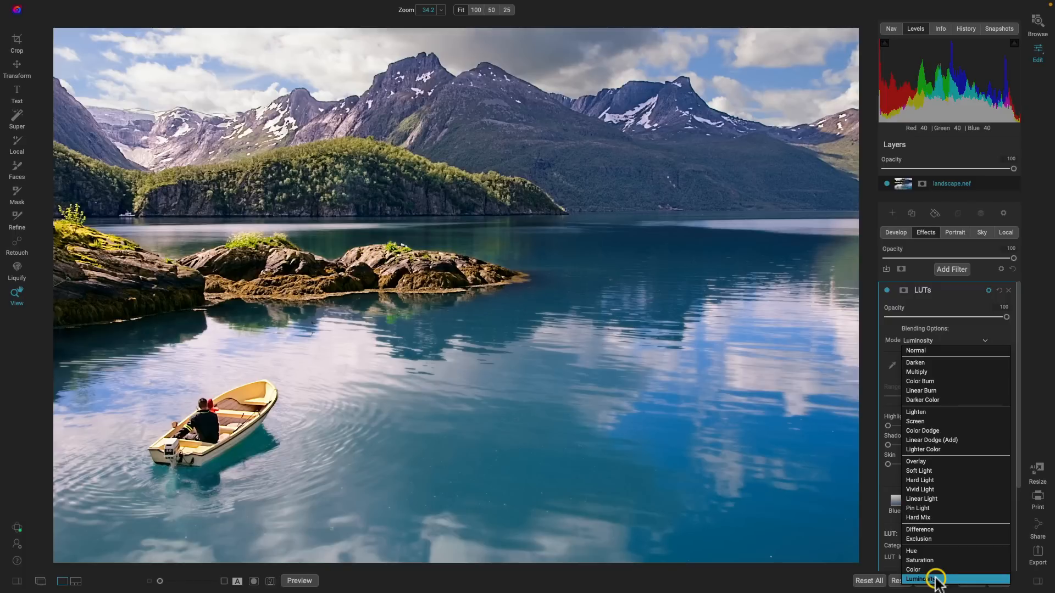
click(924, 572)
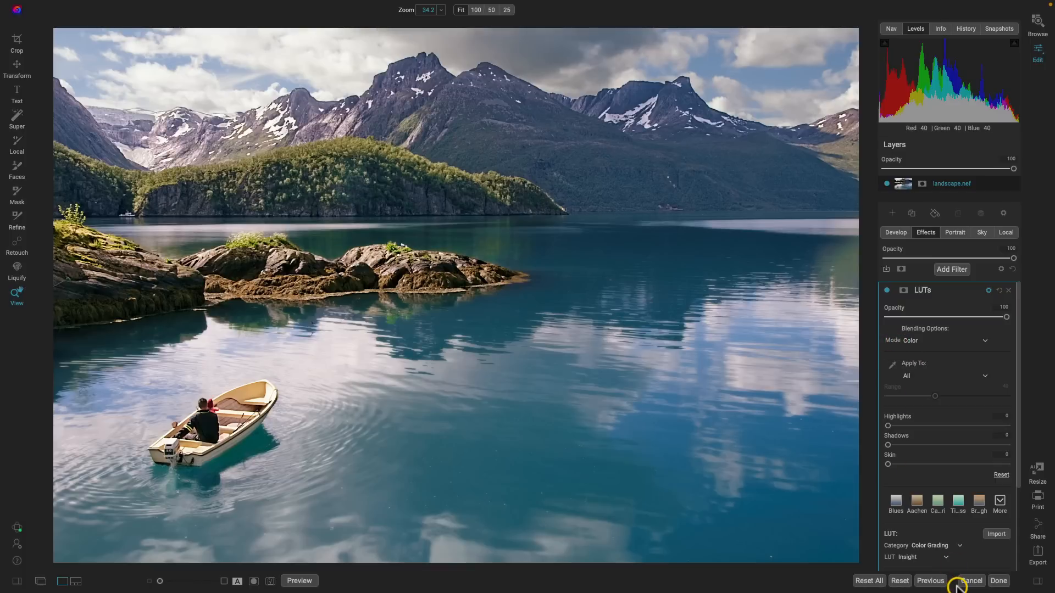
click(956, 547)
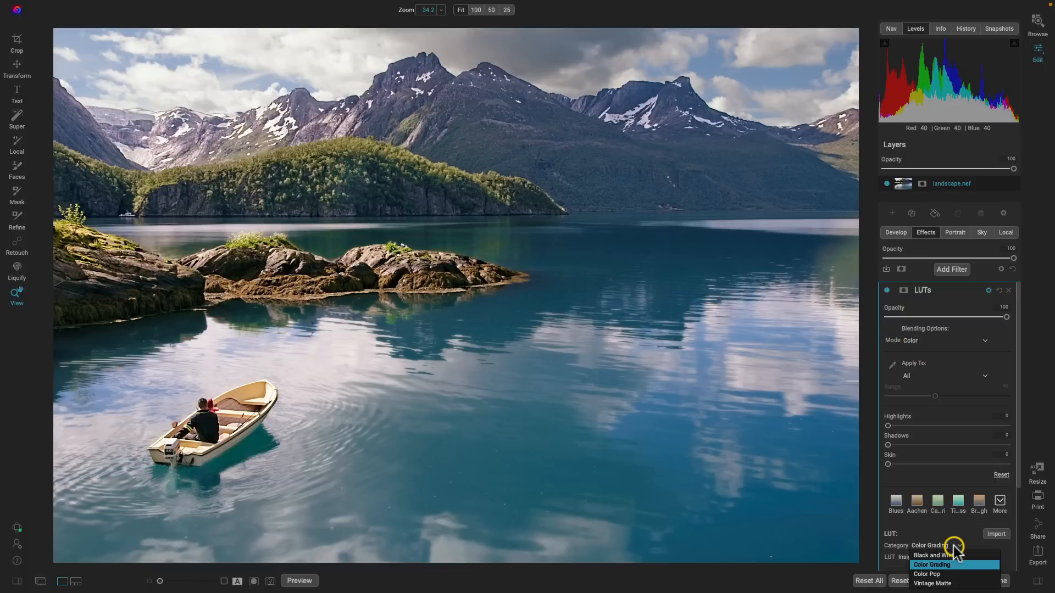
click(918, 574)
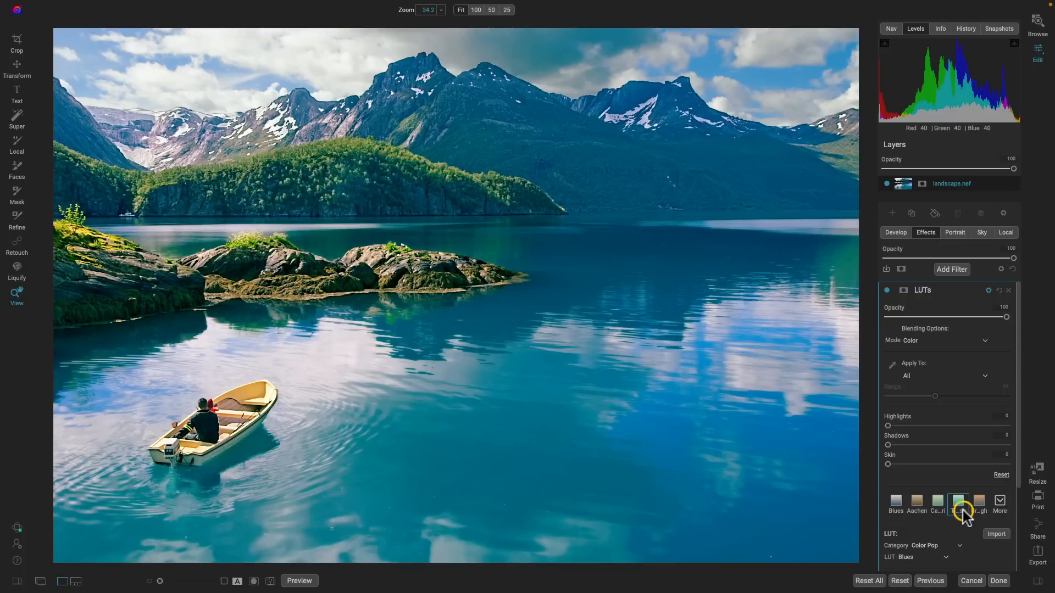
Hide the LUTs filter's blending options and toggle the filter off and on to compare the Blues LUT's effect
click(989, 290)
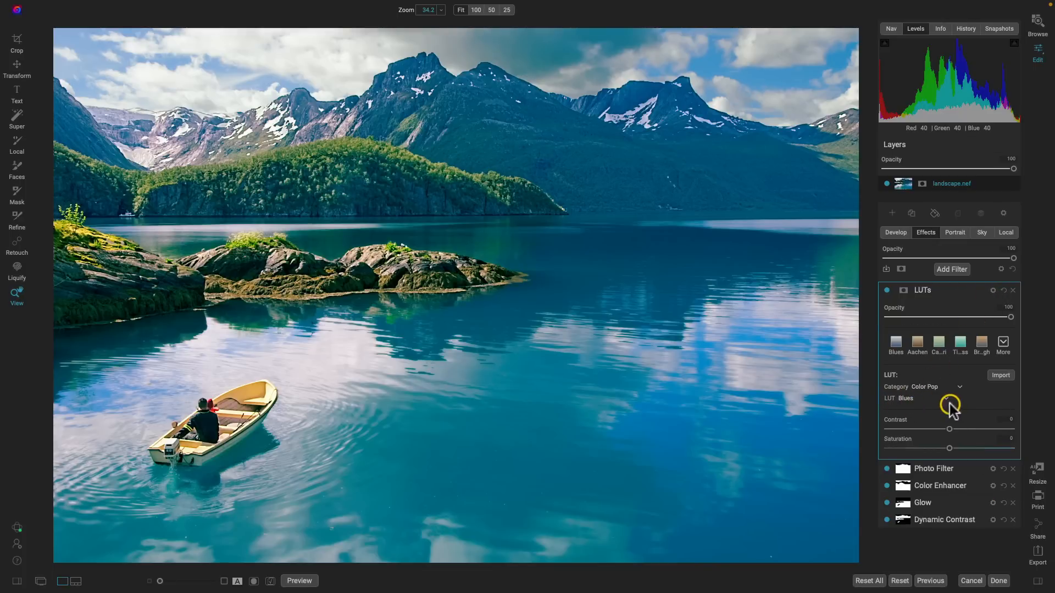
click(886, 291)
click(886, 291)
click(886, 290)
click(886, 291)
Preview the other Color Pop LUTs on the photo and leave the list without choosing one
click(941, 400)
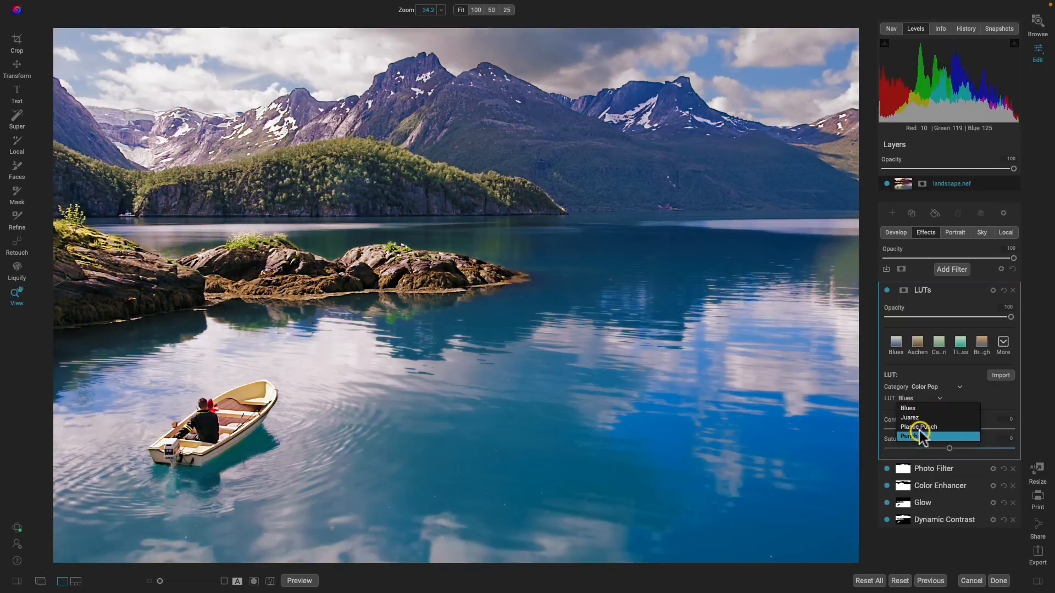
click(986, 395)
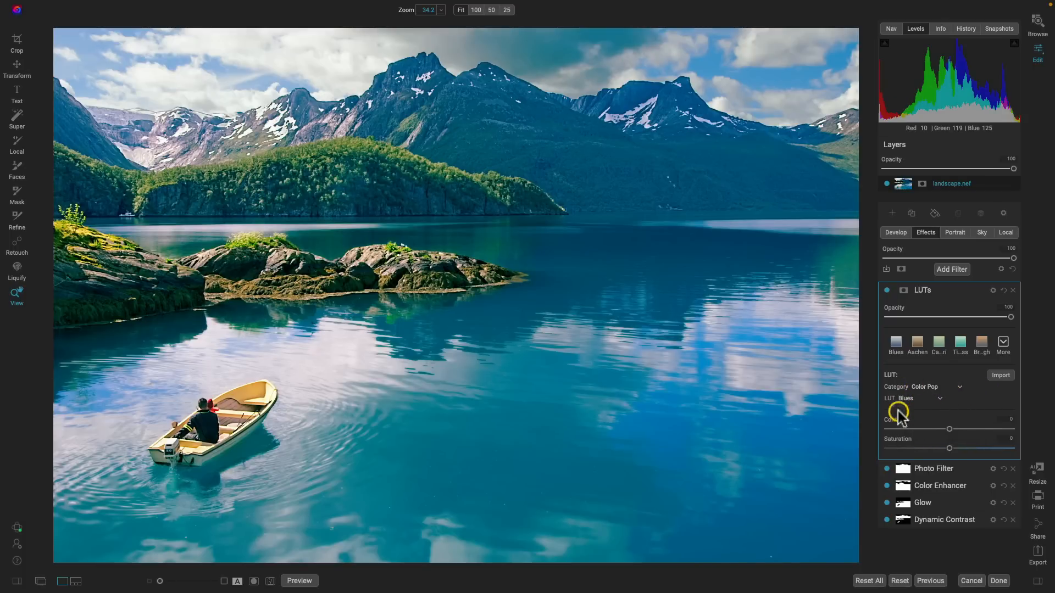
Switch the LUT category to Color Grading and preview its LUTs from Balmy through Venus on the photo without choosing one
click(959, 388)
click(915, 406)
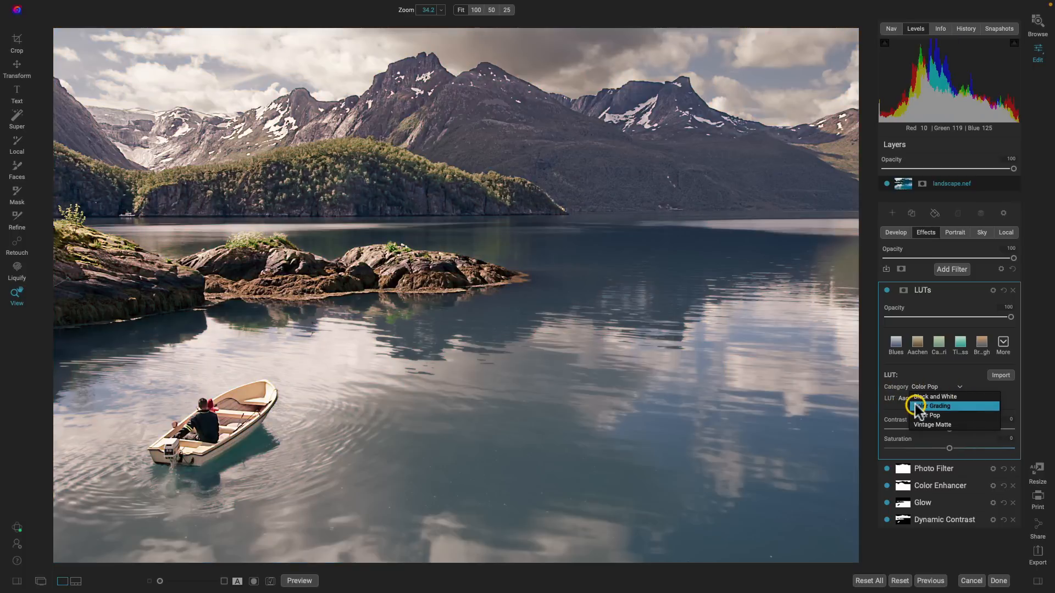
click(941, 399)
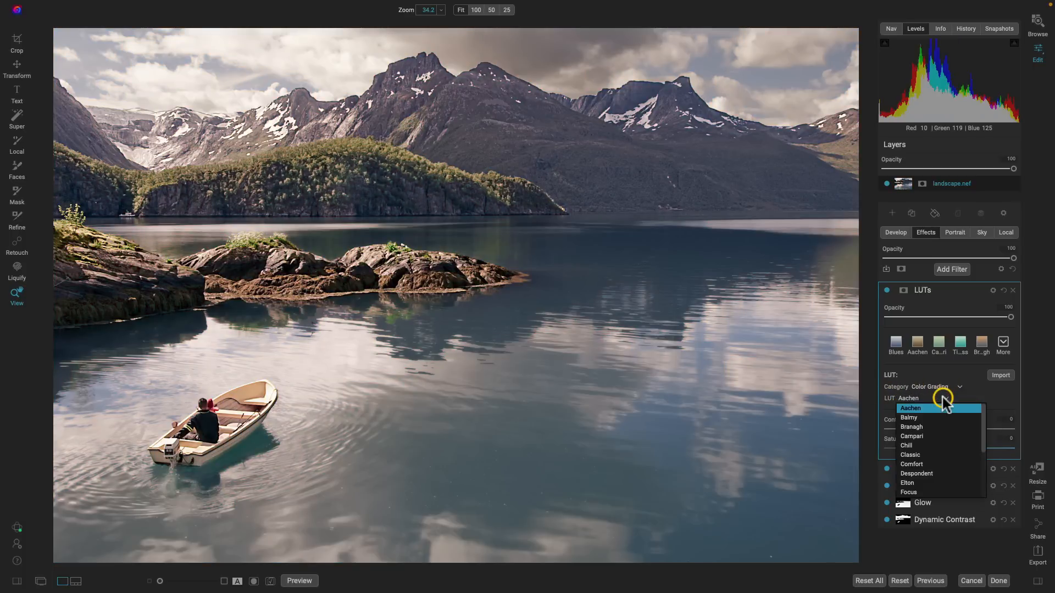
key(Down)
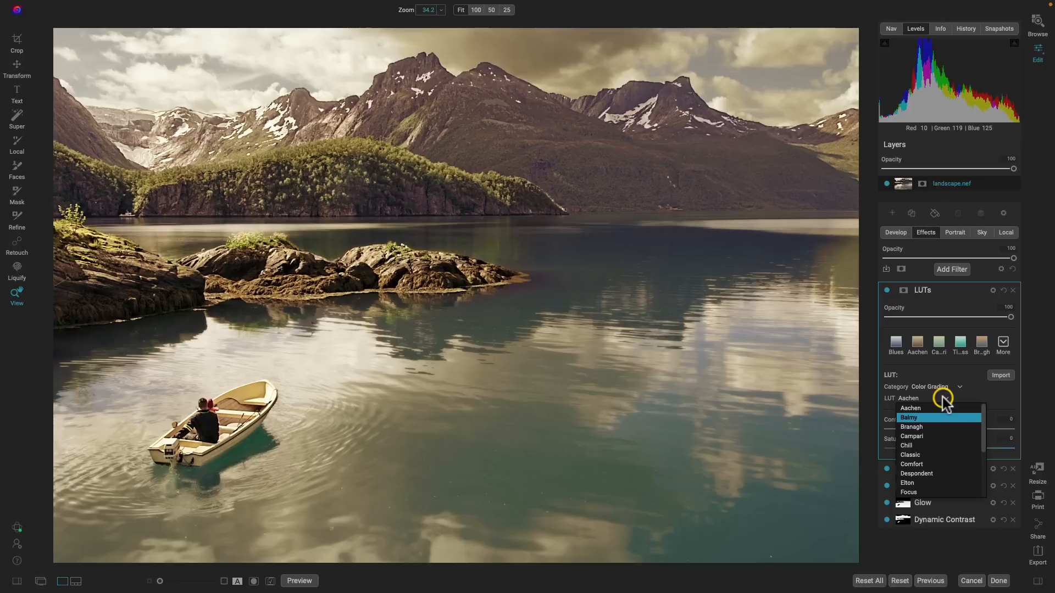
key(Down)
key(Down)
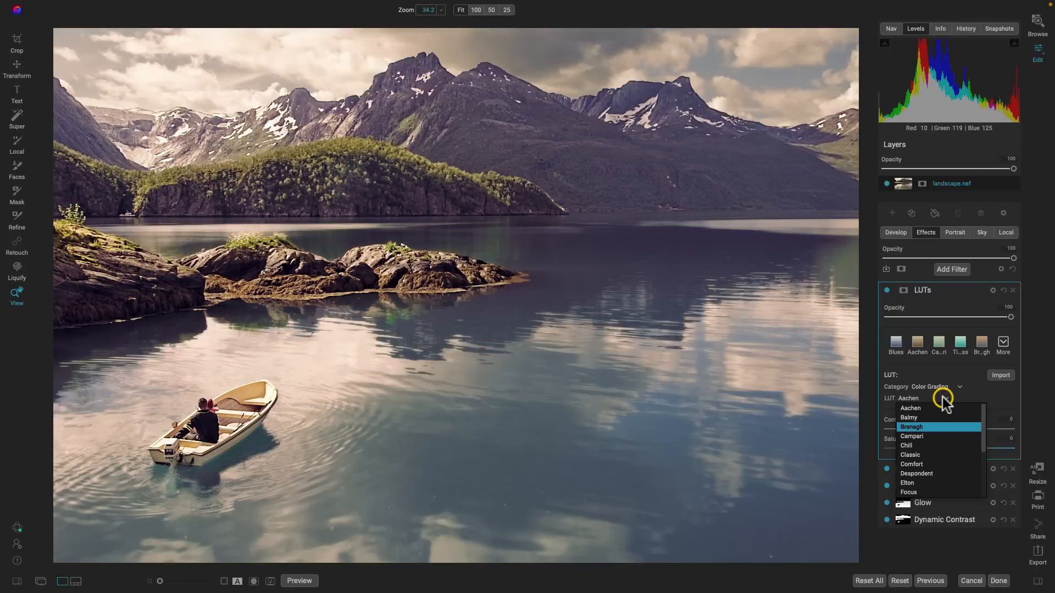
key(Down)
key(Down)
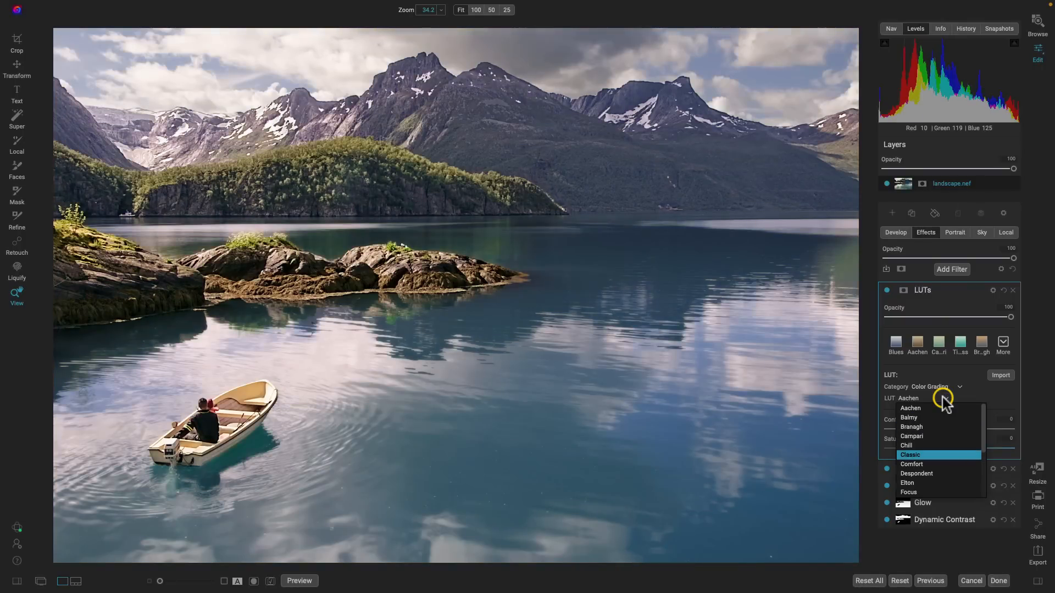
key(Down)
key(Down)
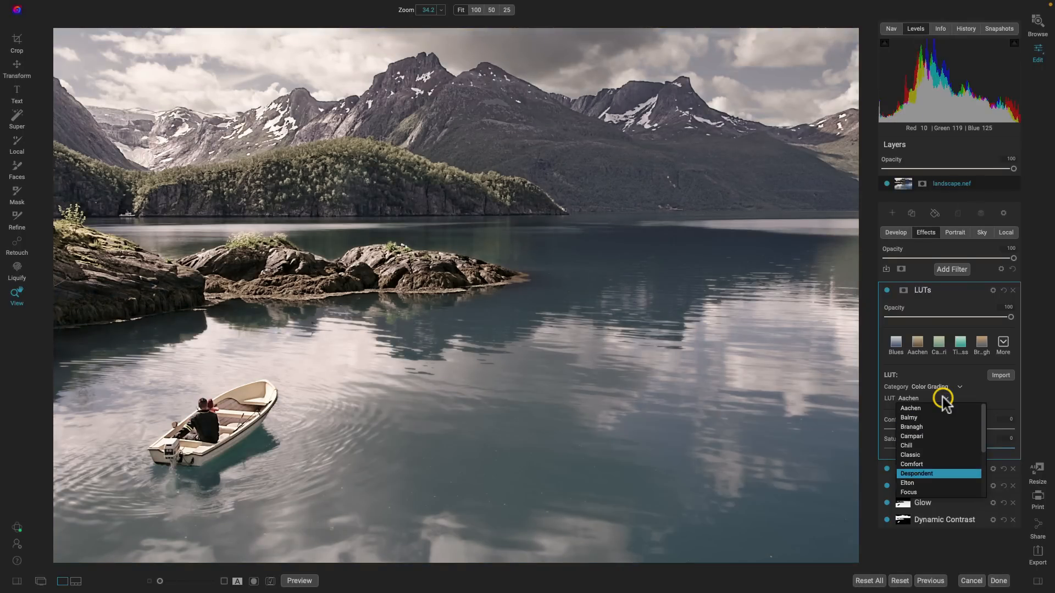
key(Down)
key(Down)
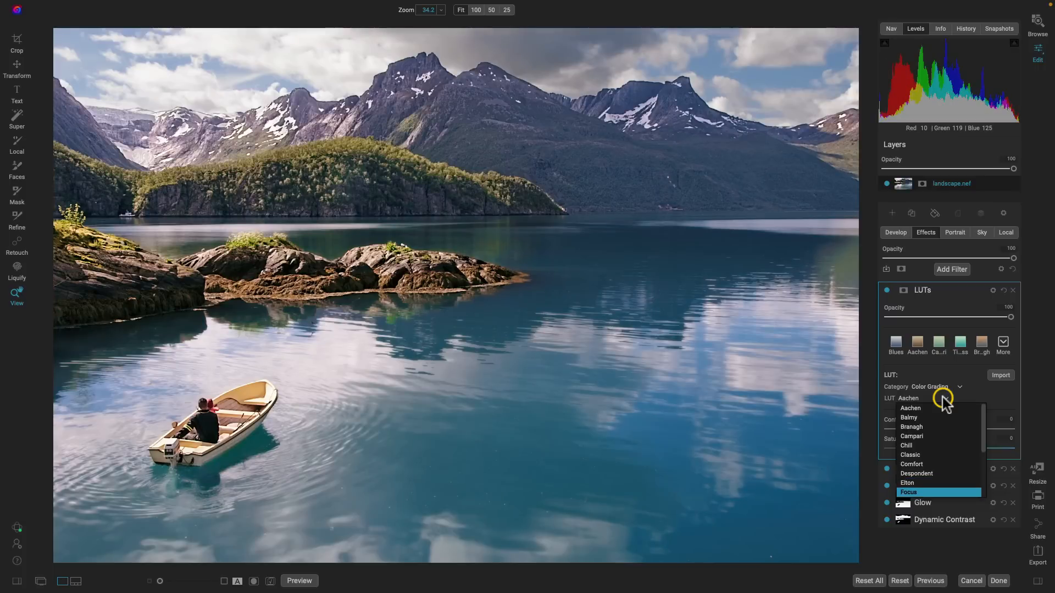
key(Down)
key(Down)
key(Down)
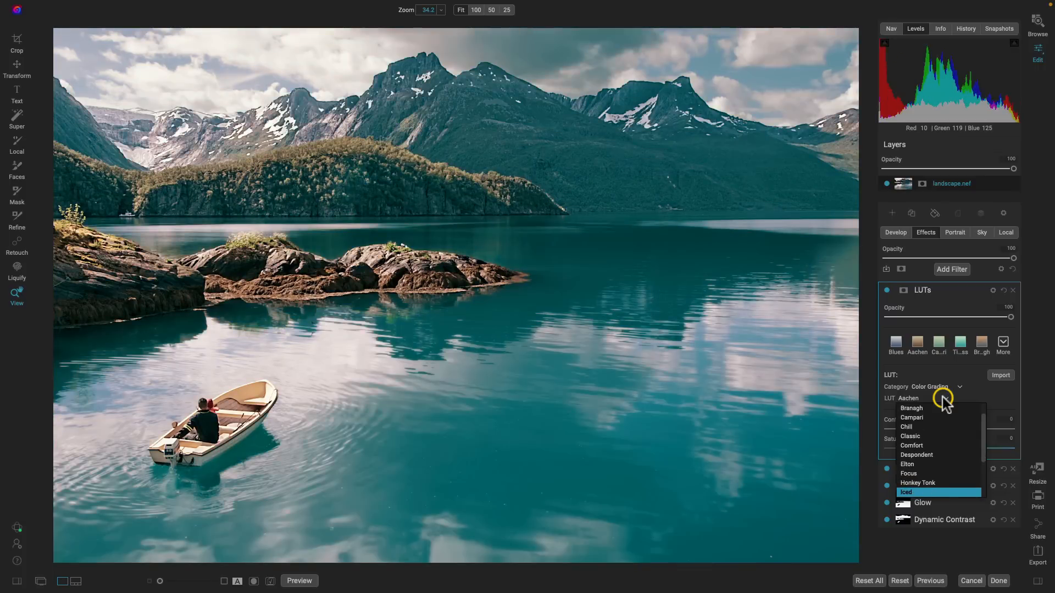
key(Down)
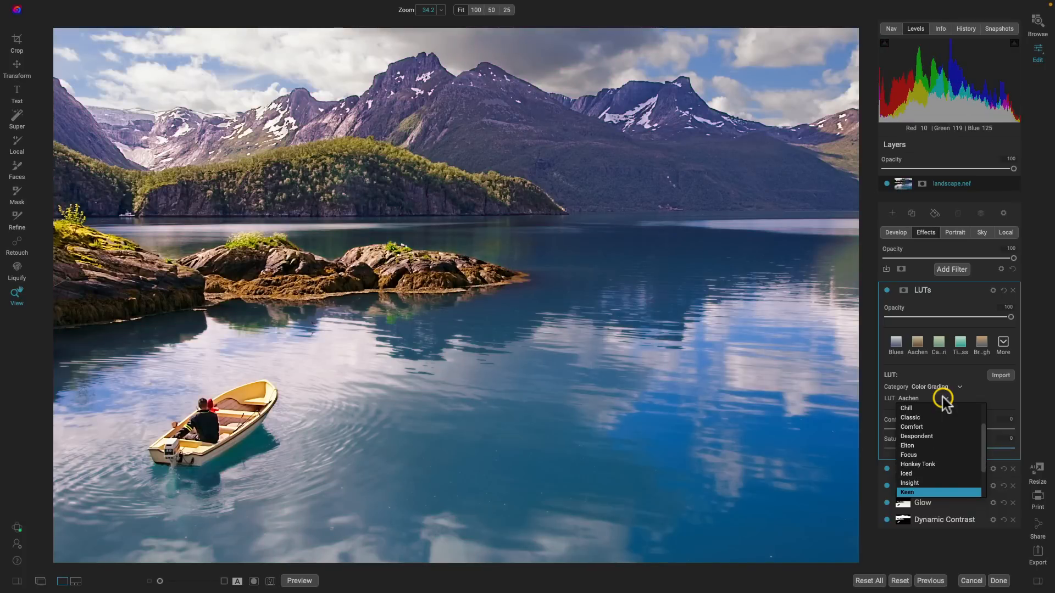
key(Down)
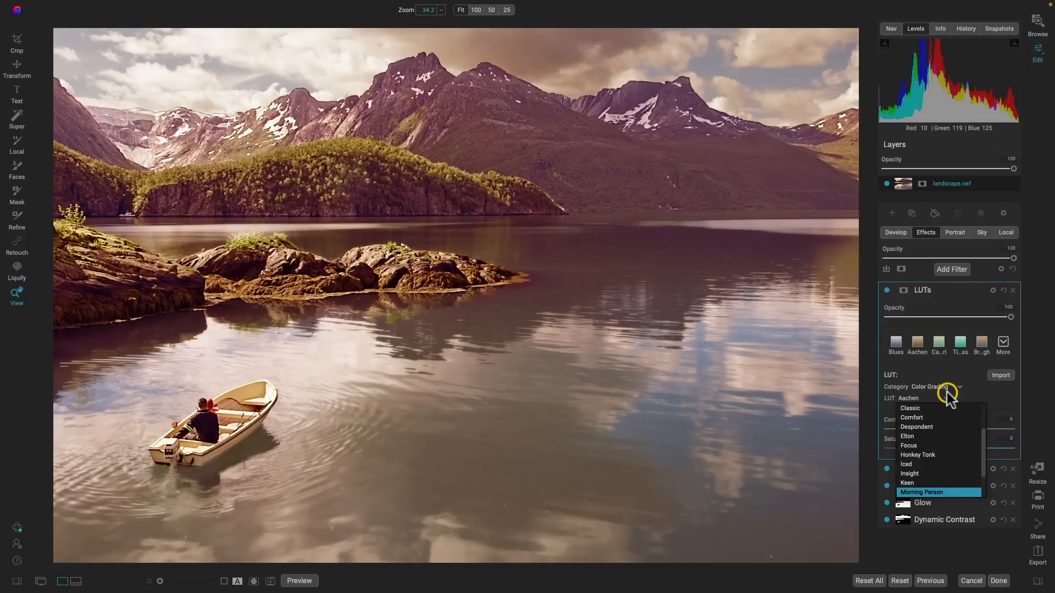
key(Down)
key(Down)
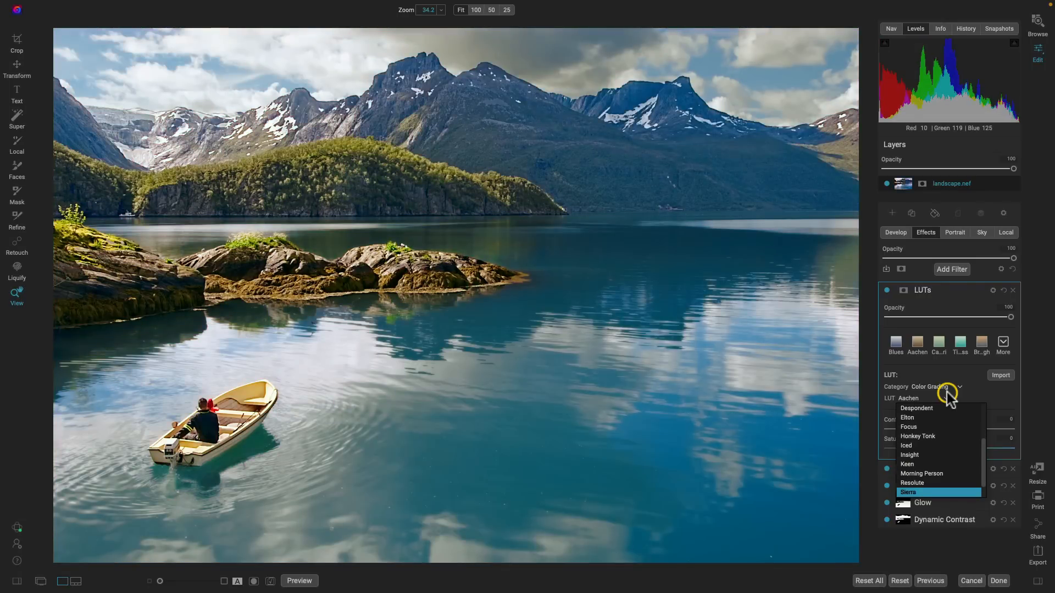
key(Down)
key(Down)
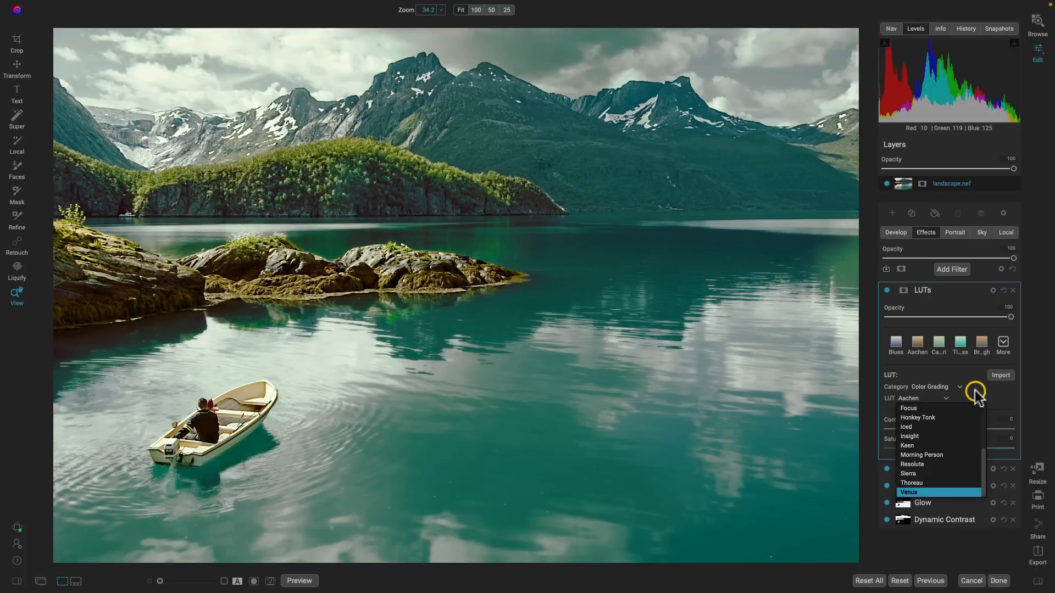
key(Escape)
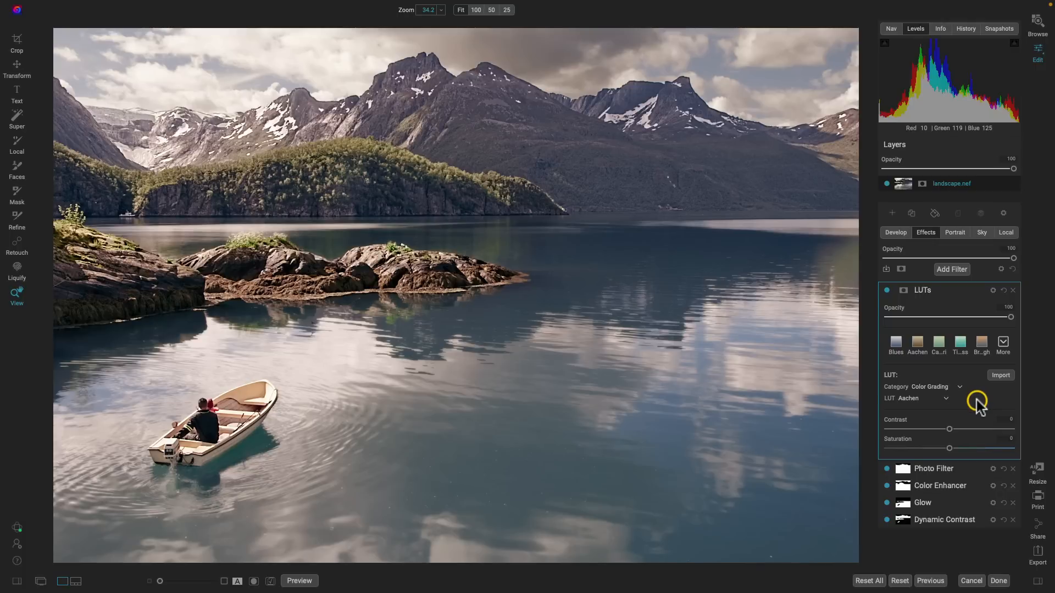
Switch the LUT category to Black and White and preview its LUTs through Wild West without choosing one
click(959, 388)
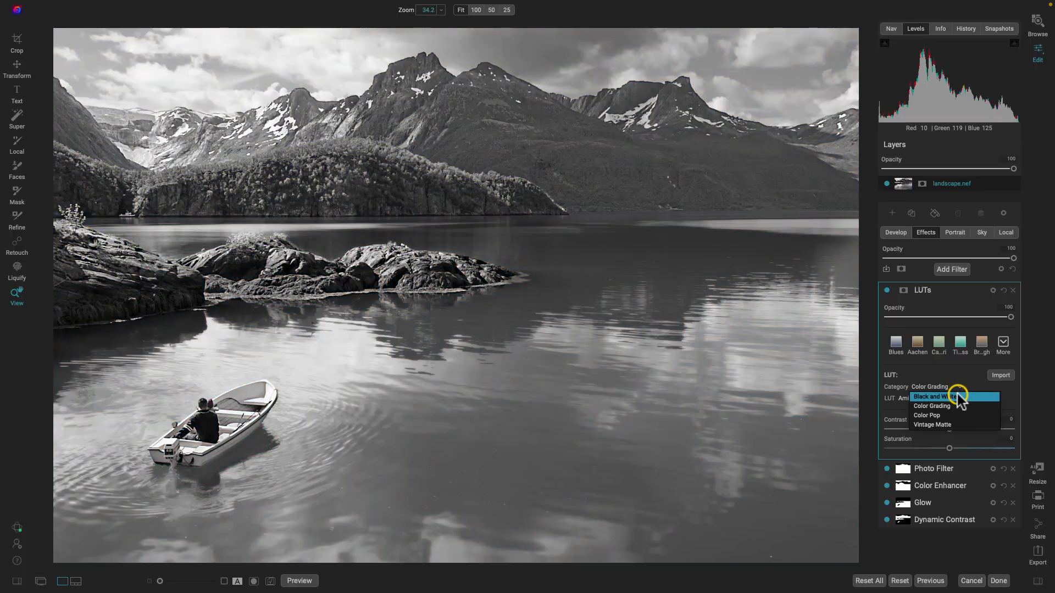
click(958, 396)
click(944, 398)
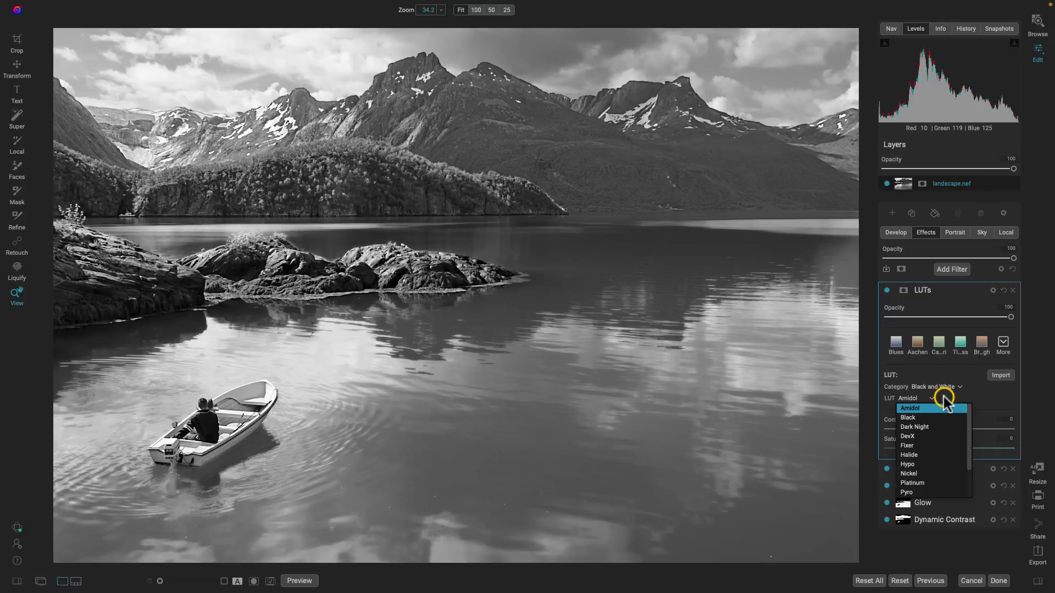
key(Down)
key(Down)
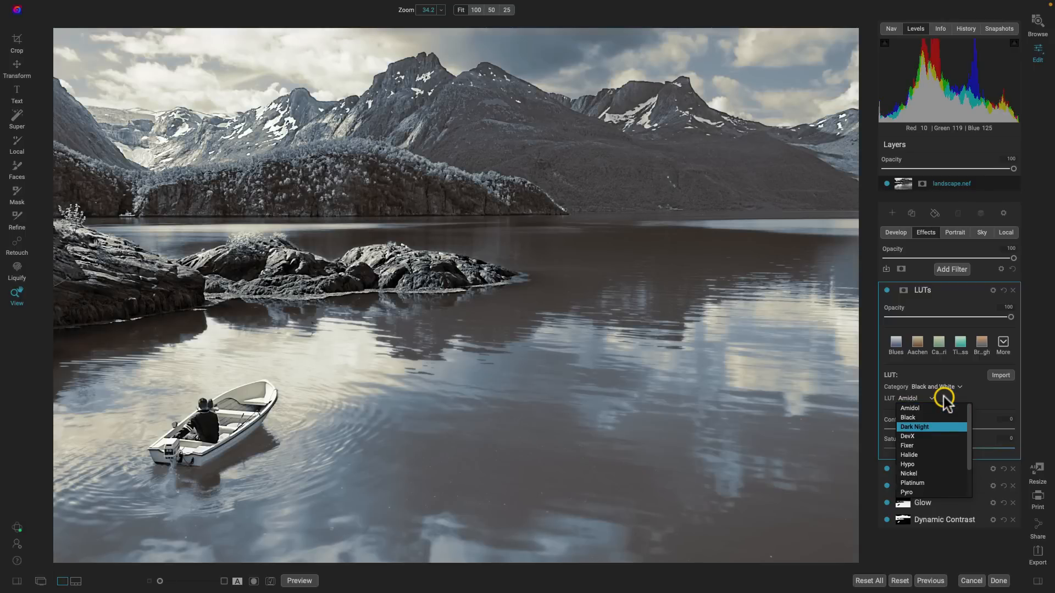
key(Down)
key(Down)
key(Down)
key(Down)
key(Down)
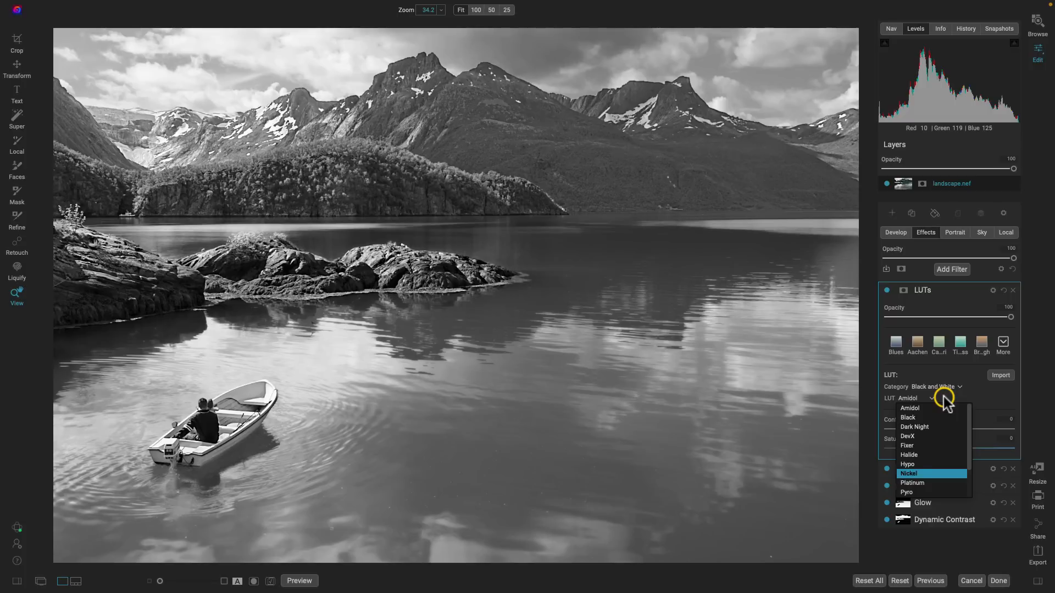
key(Down)
key(Down)
key(Down)
key(Down)
key(Down)
key(Down)
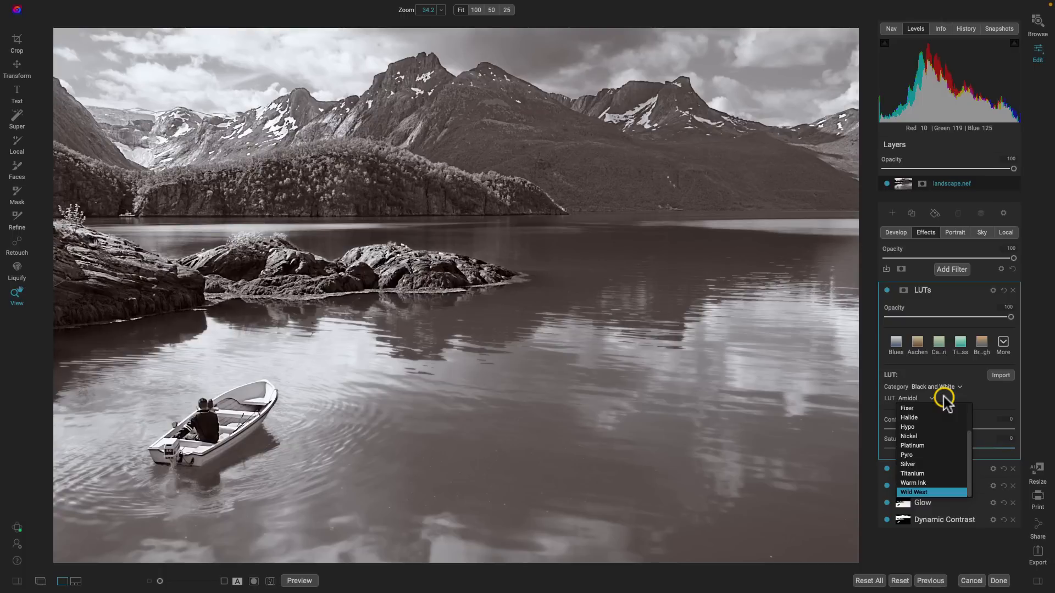
key(Escape)
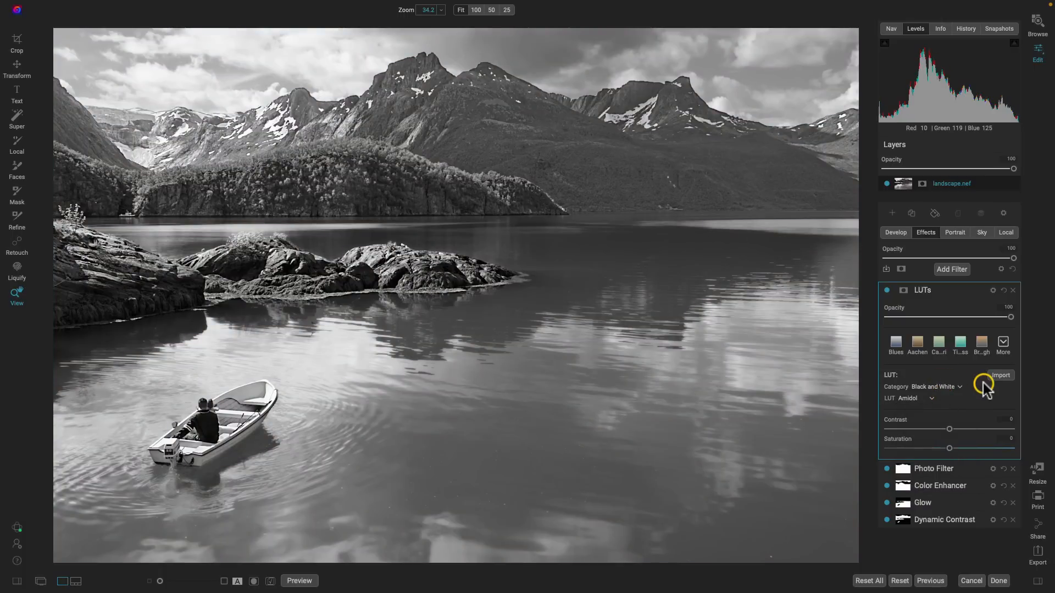
Set the LUTs filter's blend mode to Luminosity
click(992, 290)
click(910, 341)
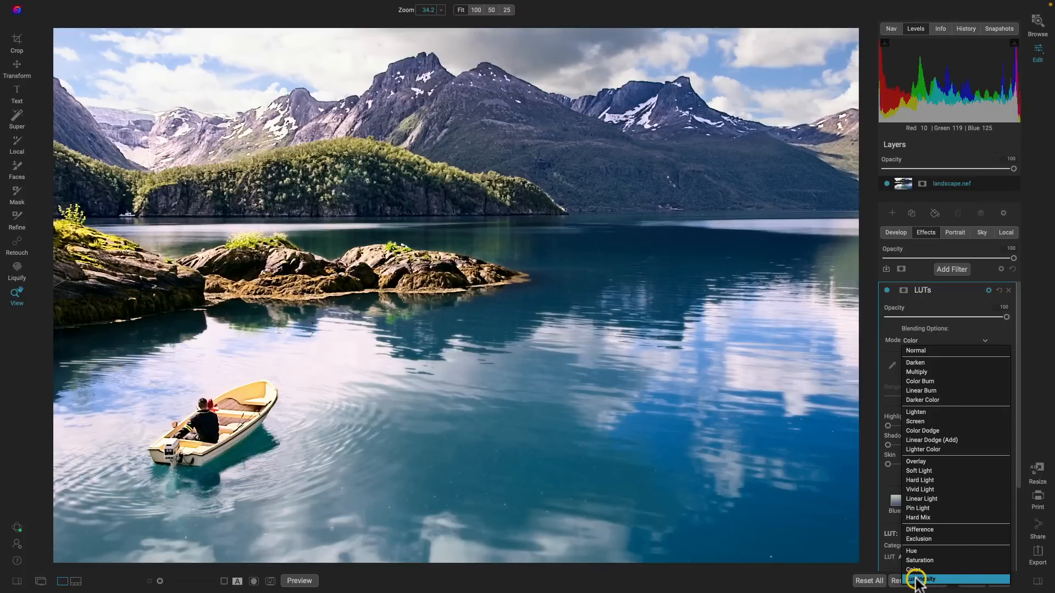
click(917, 579)
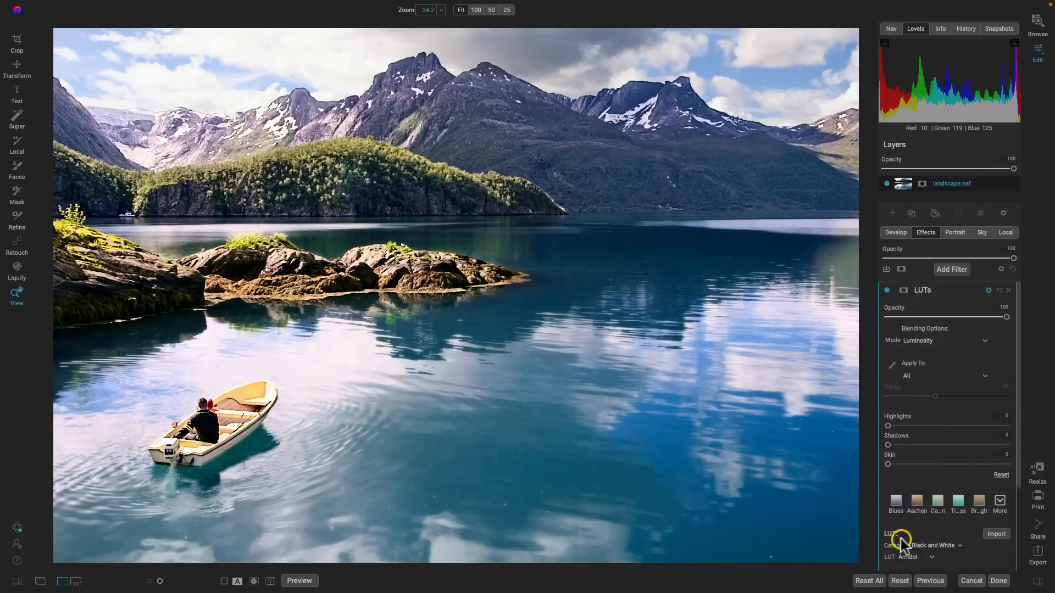
Try the Black LUT from the Black and White category and replace it with the Platinum LUT
scroll(918, 438, down, 3)
click(933, 444)
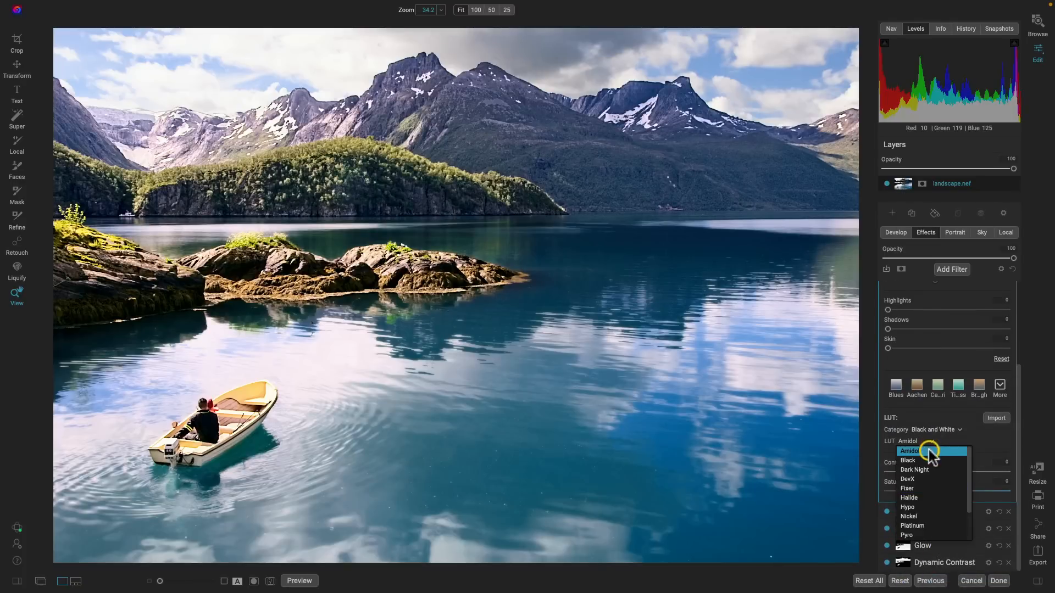
click(929, 460)
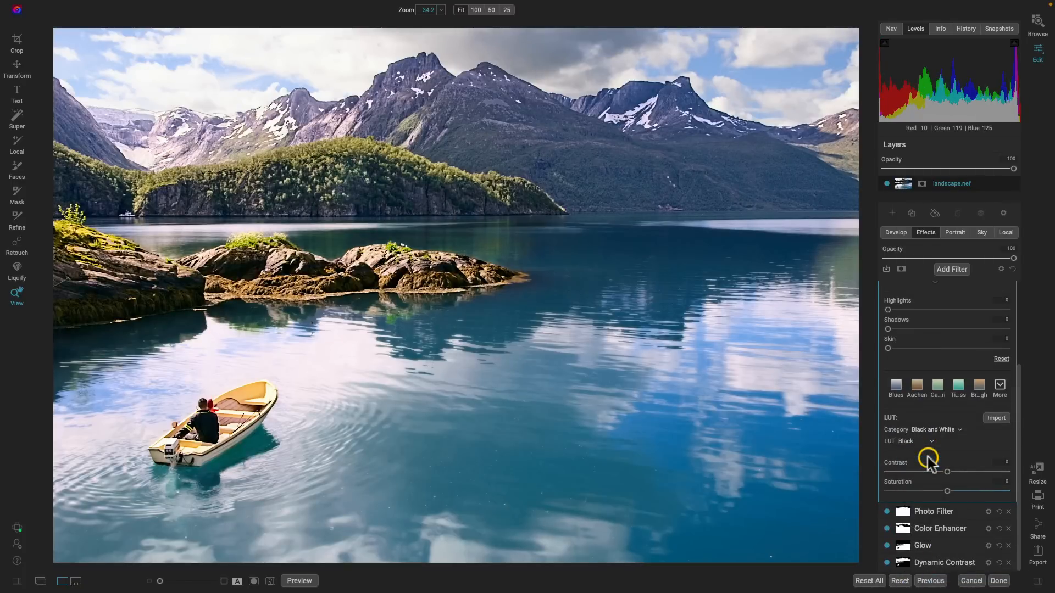
click(931, 441)
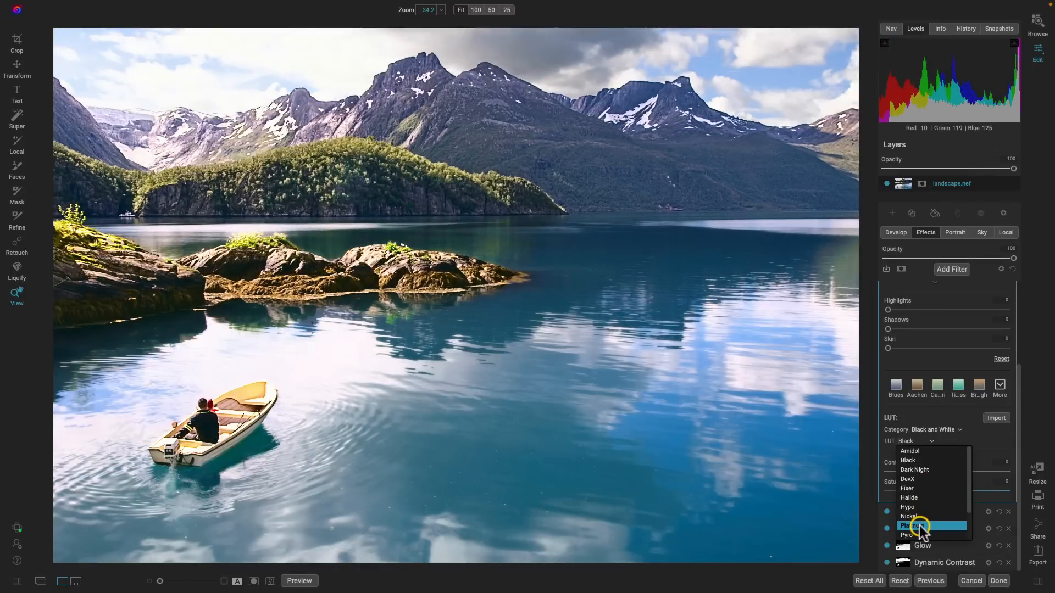
click(919, 526)
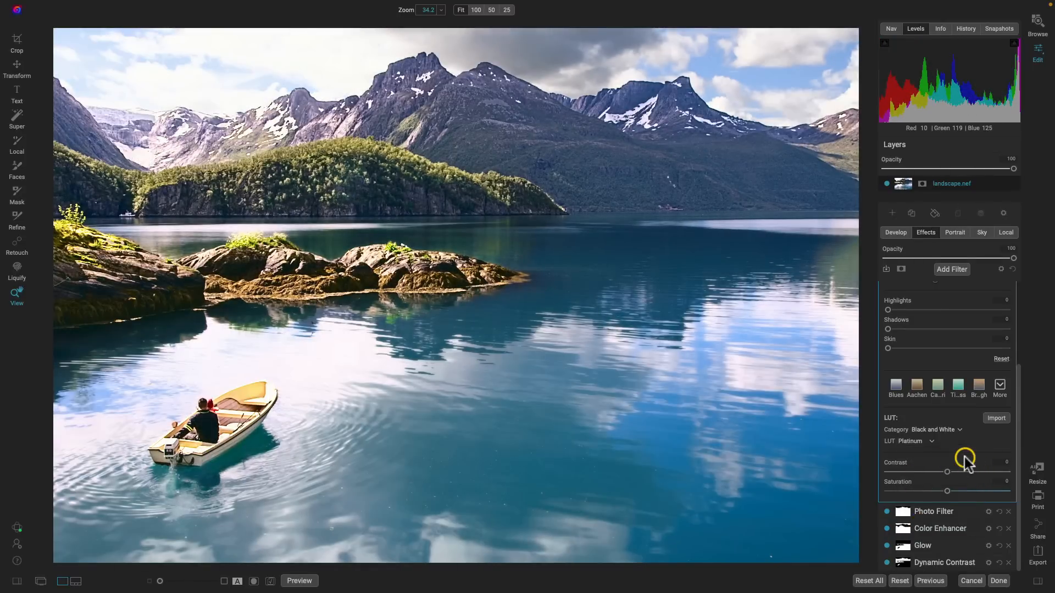
Set the LUTs filter's blend mode to Color and choose the Insight LUT from the Color Grading category
scroll(963, 453, up, 3)
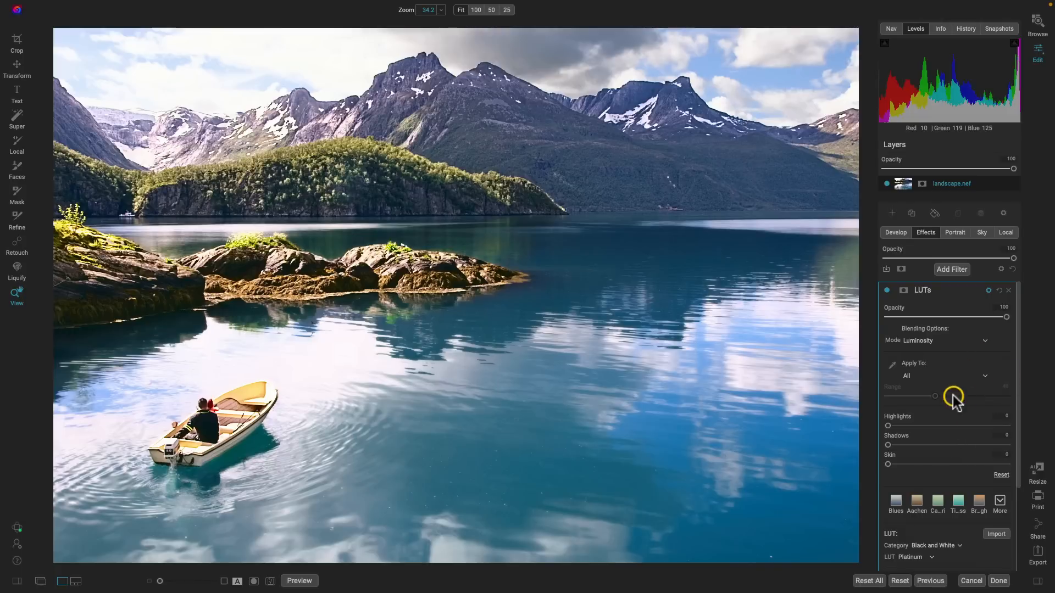
click(977, 344)
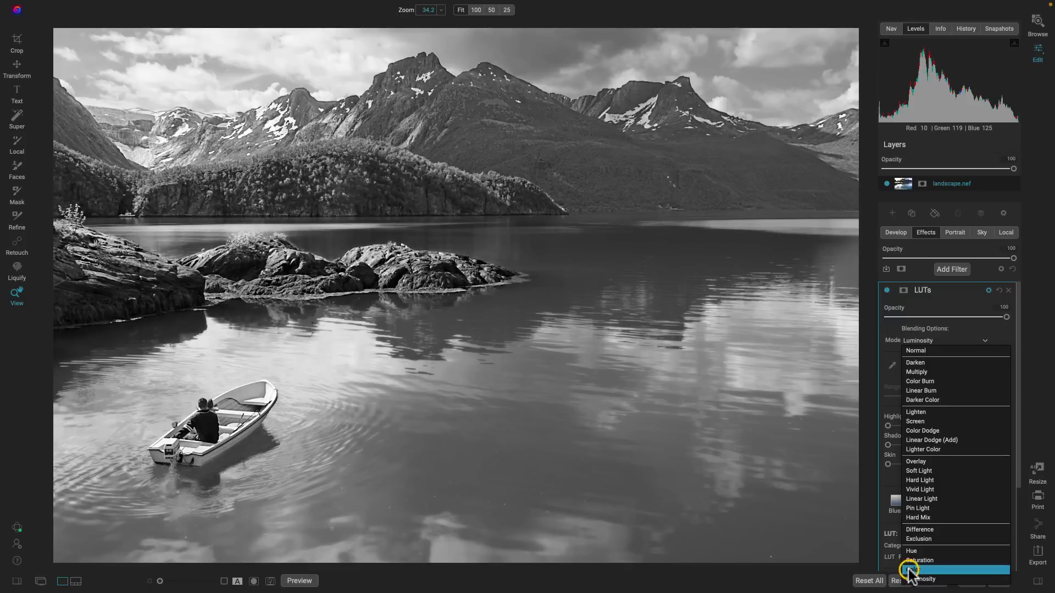
click(910, 570)
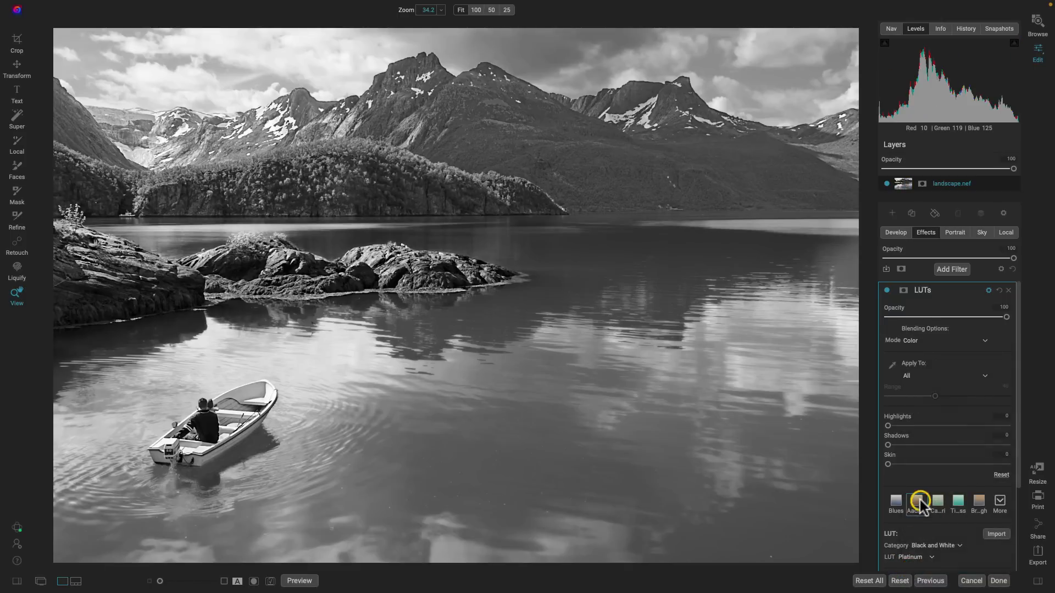
scroll(942, 500, down, 3)
click(953, 466)
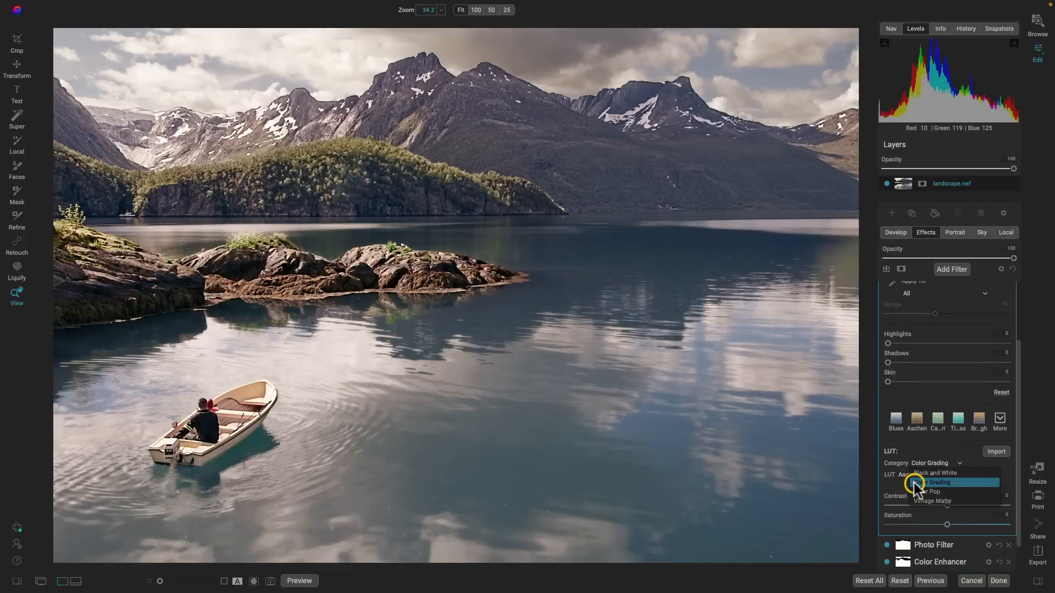
click(914, 483)
click(924, 474)
scroll(923, 523, down, 3)
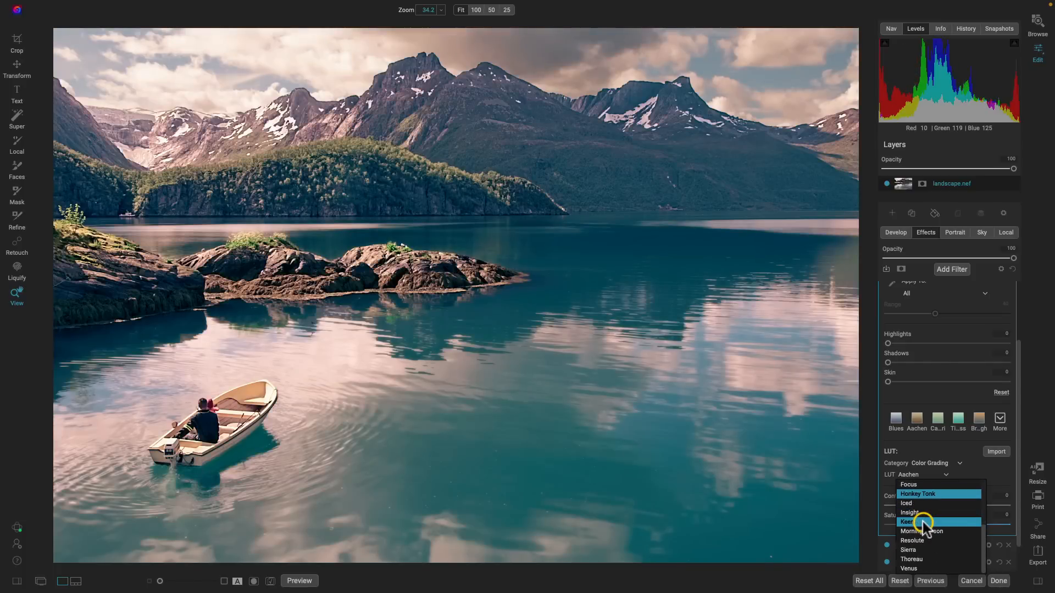
click(921, 513)
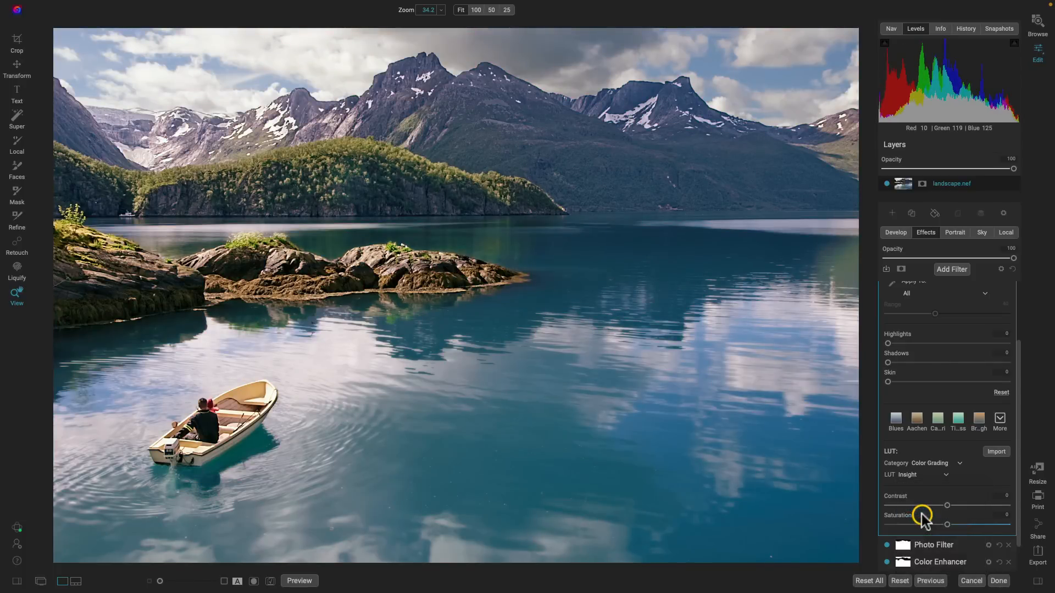
Toggle the LUTs filter off and on several times to compare its effect on the photo, and hide its blending options
scroll(941, 486, up, 3)
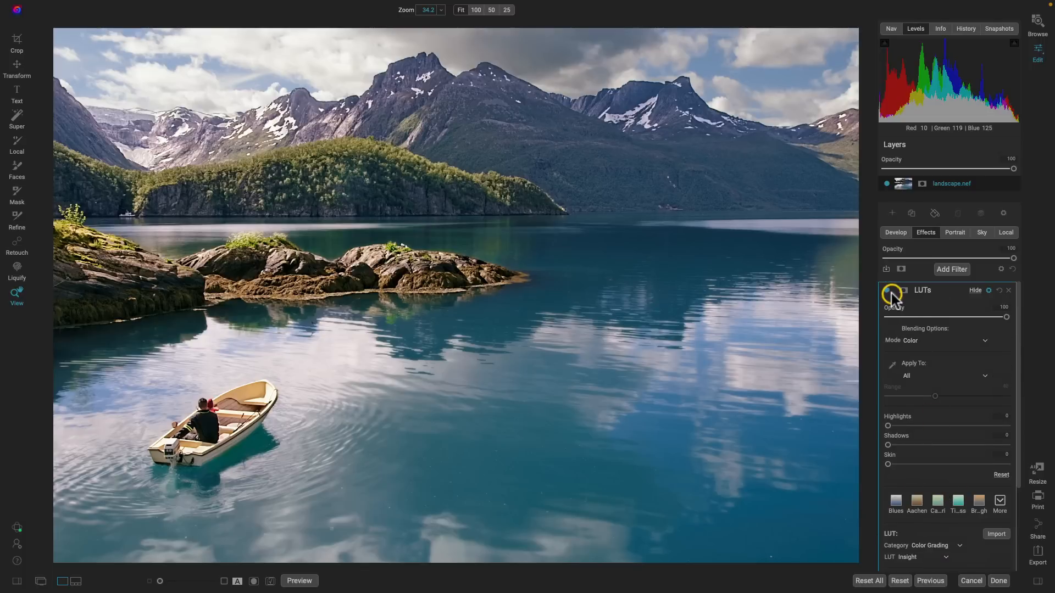
click(887, 291)
click(888, 291)
click(888, 291)
click(888, 291)
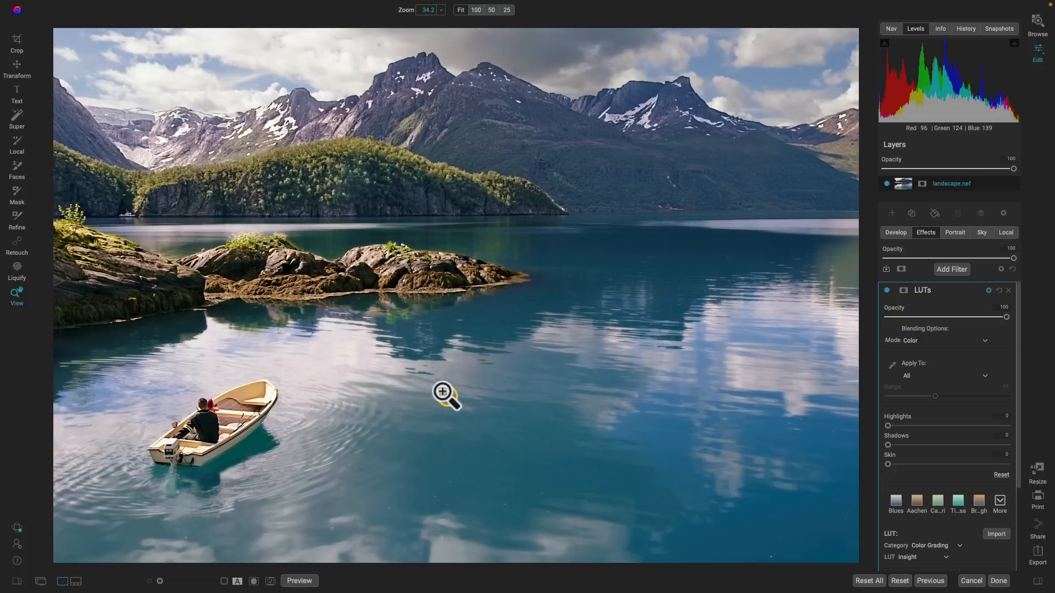
click(887, 291)
click(887, 292)
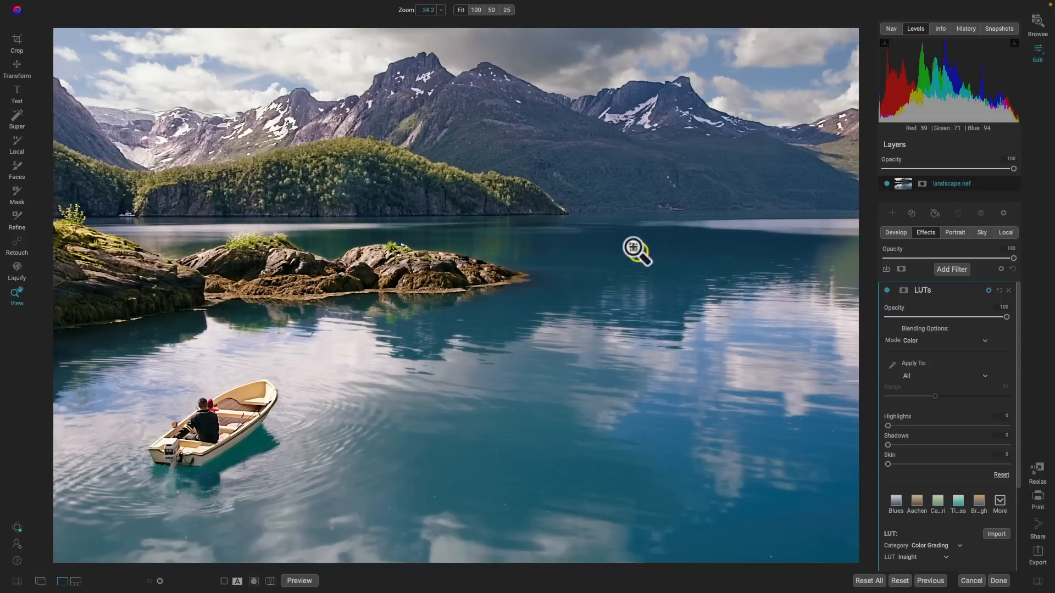
click(987, 296)
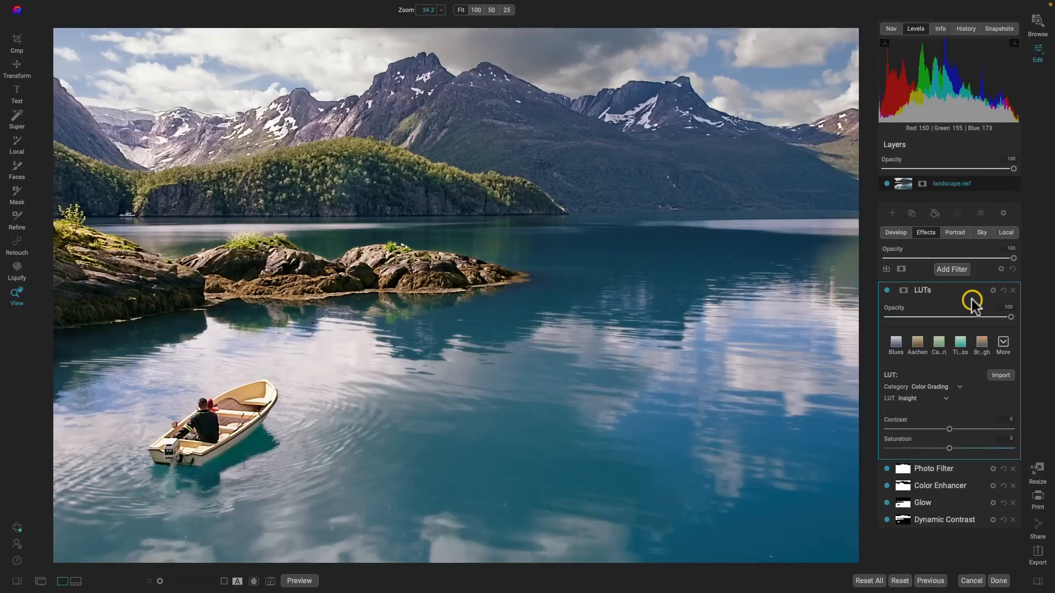
Compare the landscape photo with its unedited original by switching the preview off and on
key(backslash)
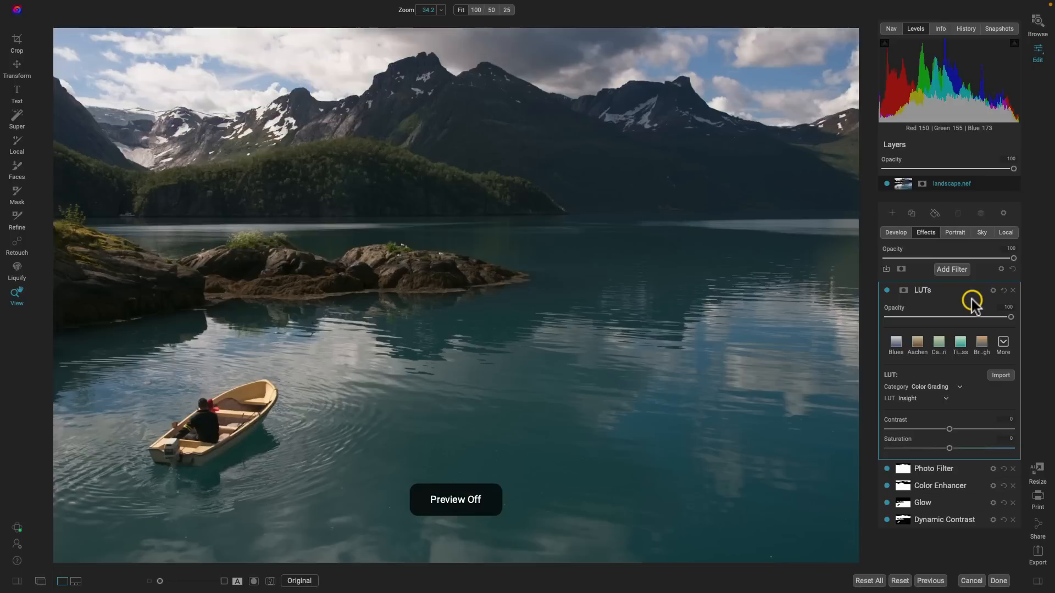
key(backslash)
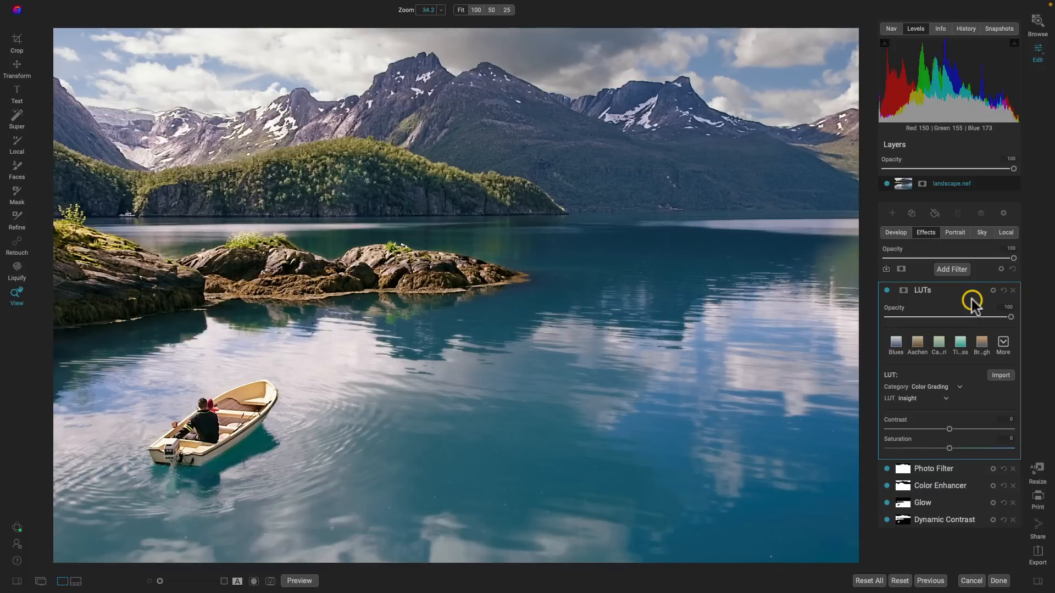
mouse_move(952, 489)
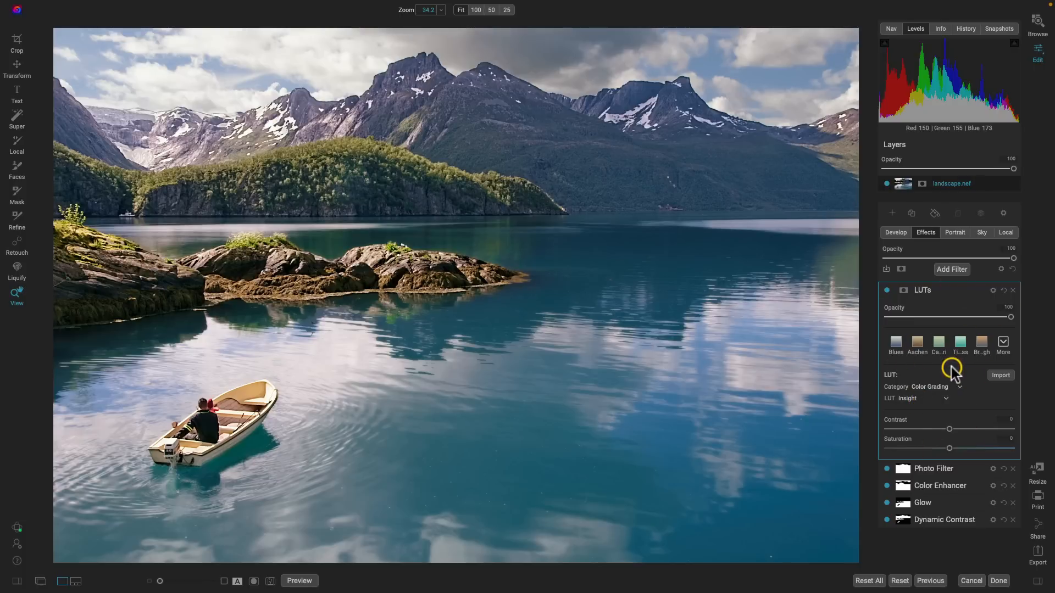
Add an unmasked Photo Filter effect above the LUTs filter and apply its solid orange warming preset
click(956, 269)
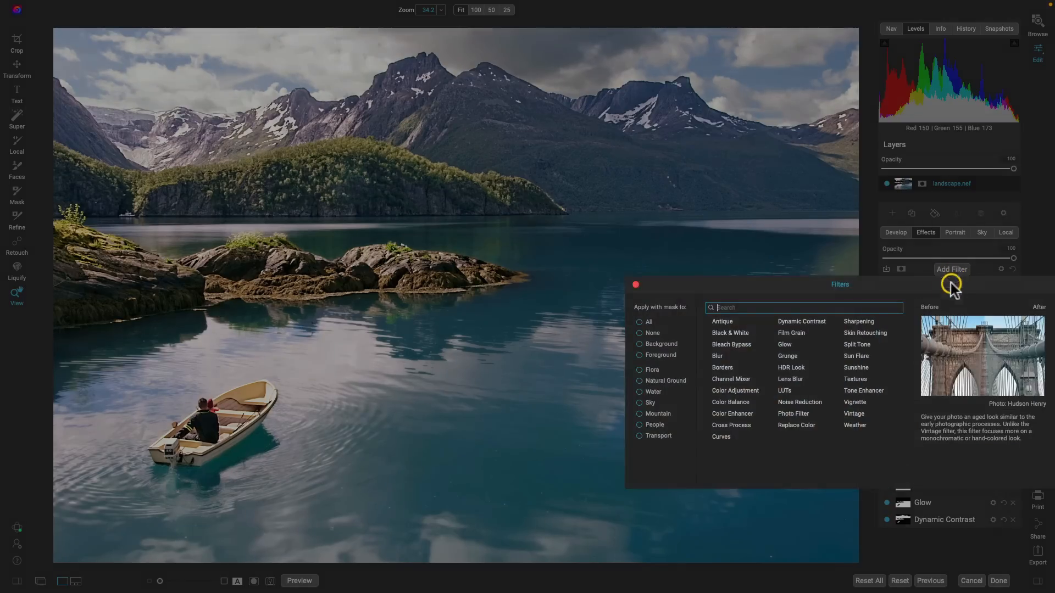
click(790, 412)
click(896, 341)
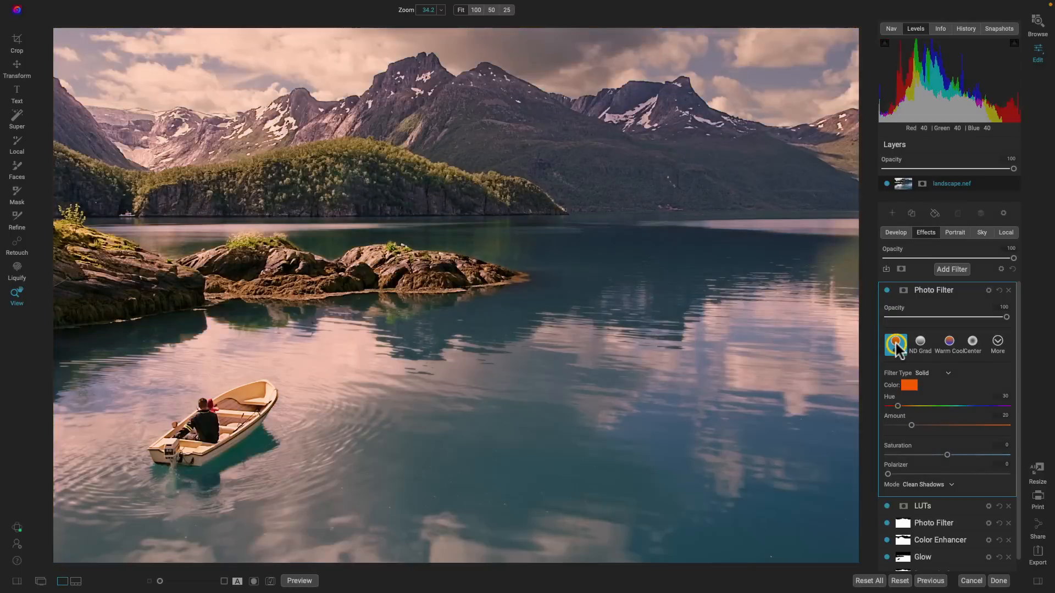
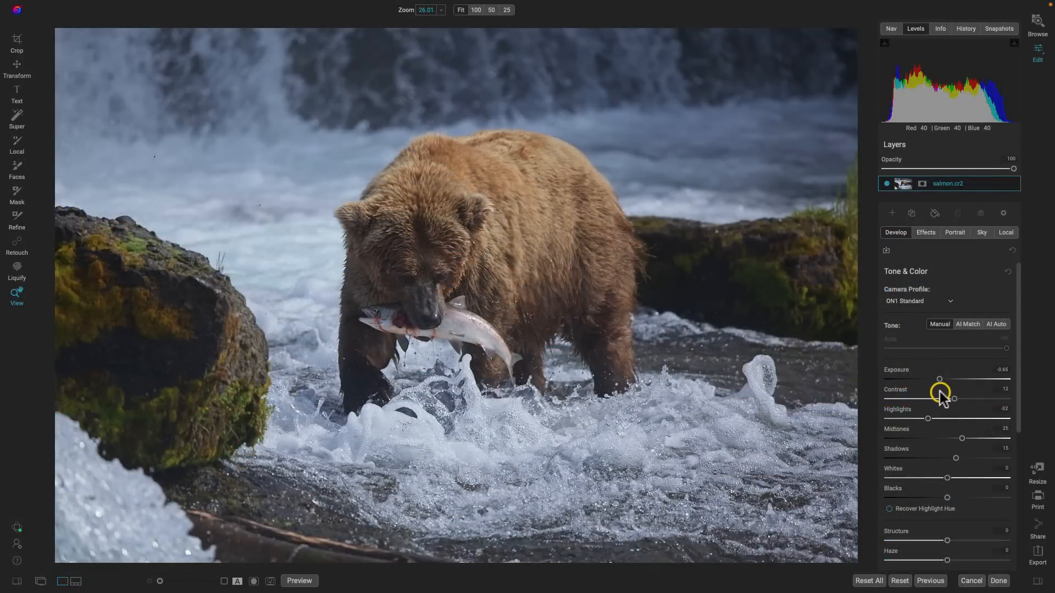
Check the bear photo's preview against the original and add a Dynamic Contrast effect masked to the animal
key(backslash)
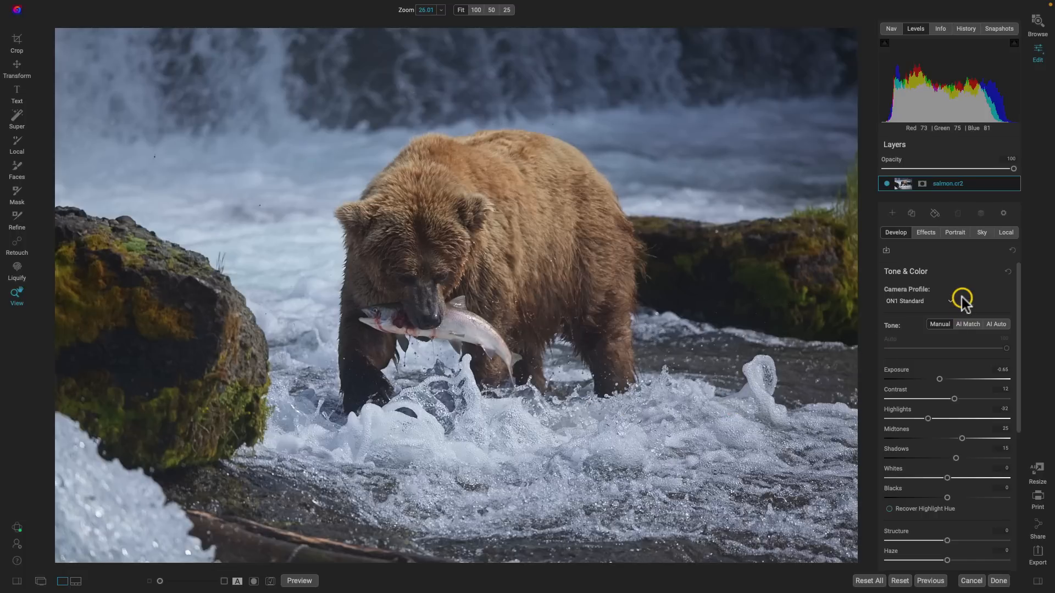
click(933, 237)
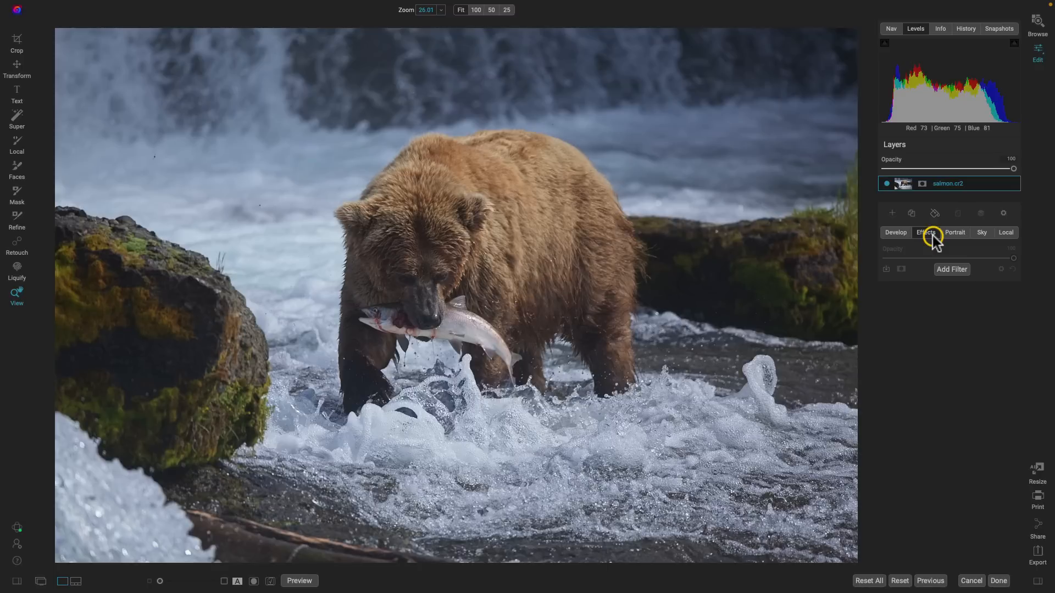
click(953, 270)
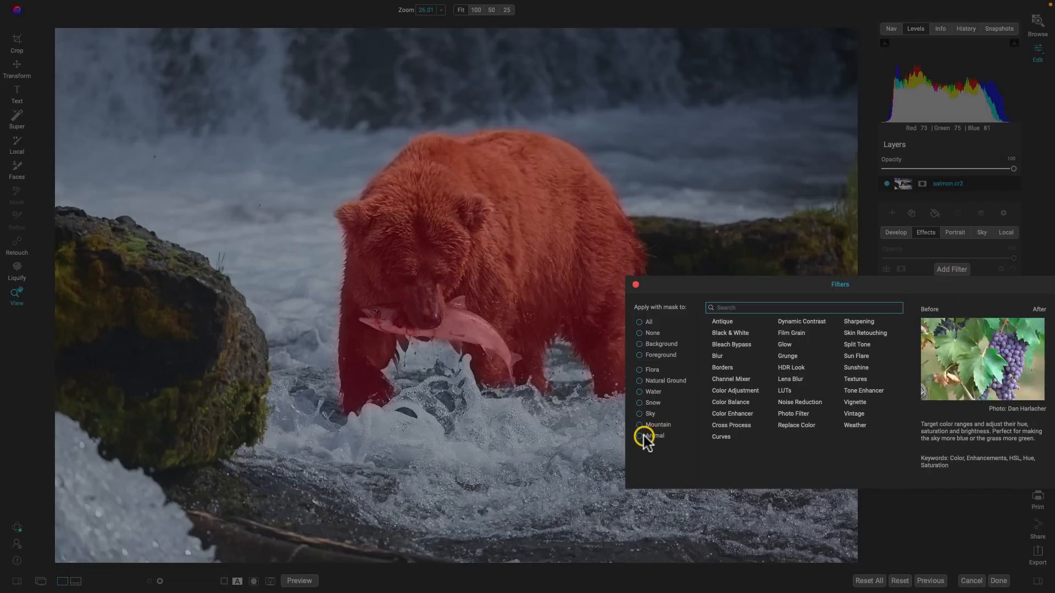
click(644, 436)
click(808, 323)
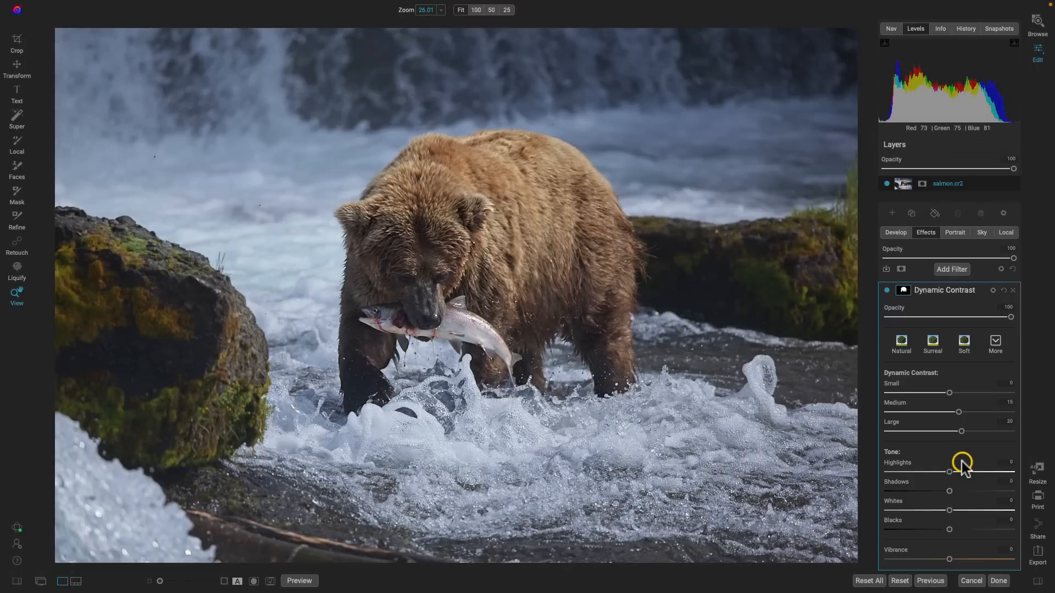
Apply the Surreal preset to the Dynamic Contrast filter and lower the filter's opacity to 65
click(932, 347)
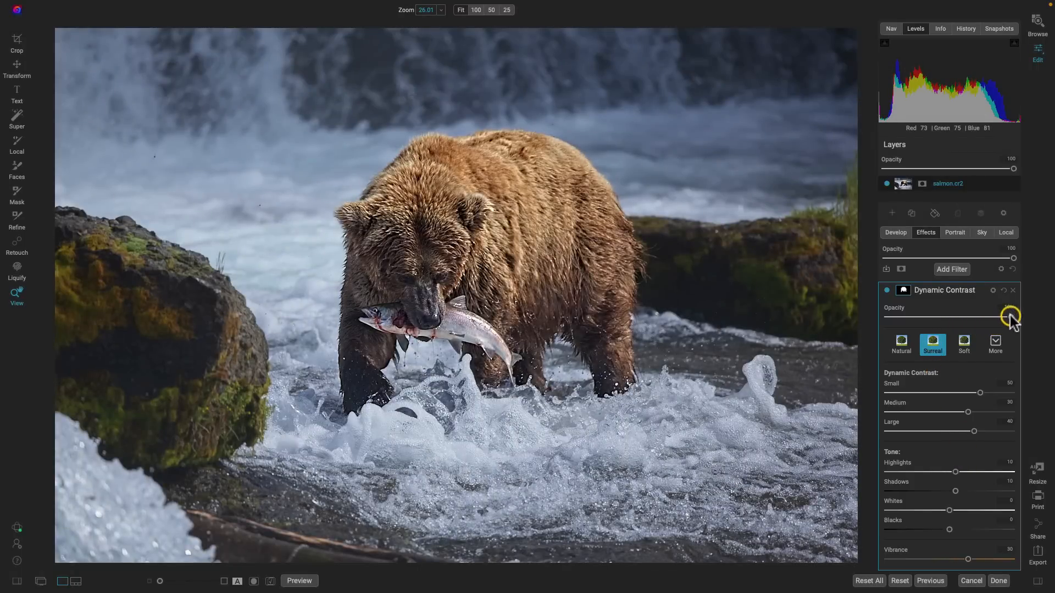
click(887, 291)
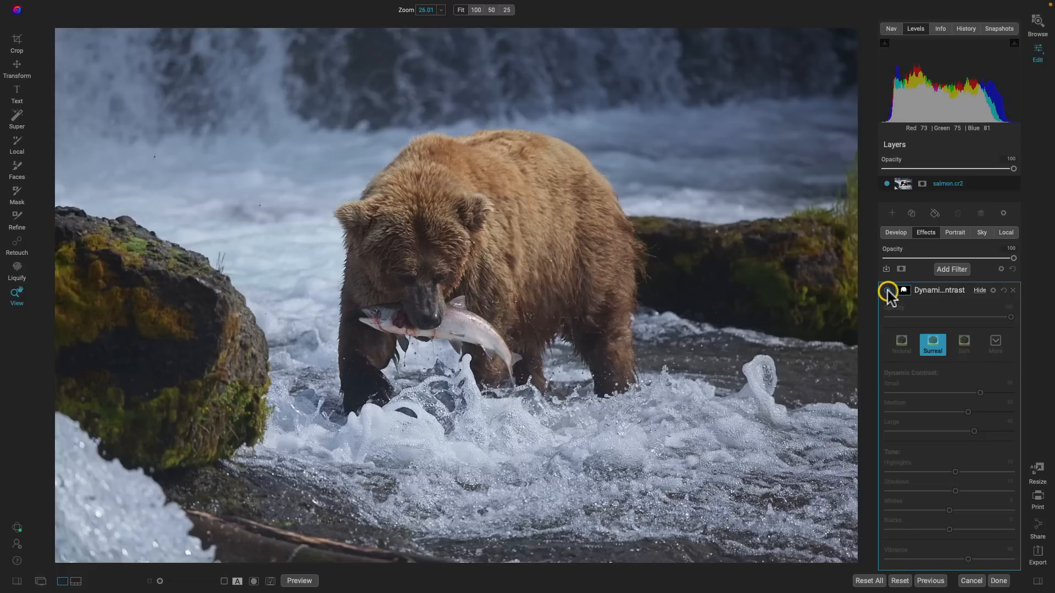
click(887, 290)
drag(1010, 318, 967, 319)
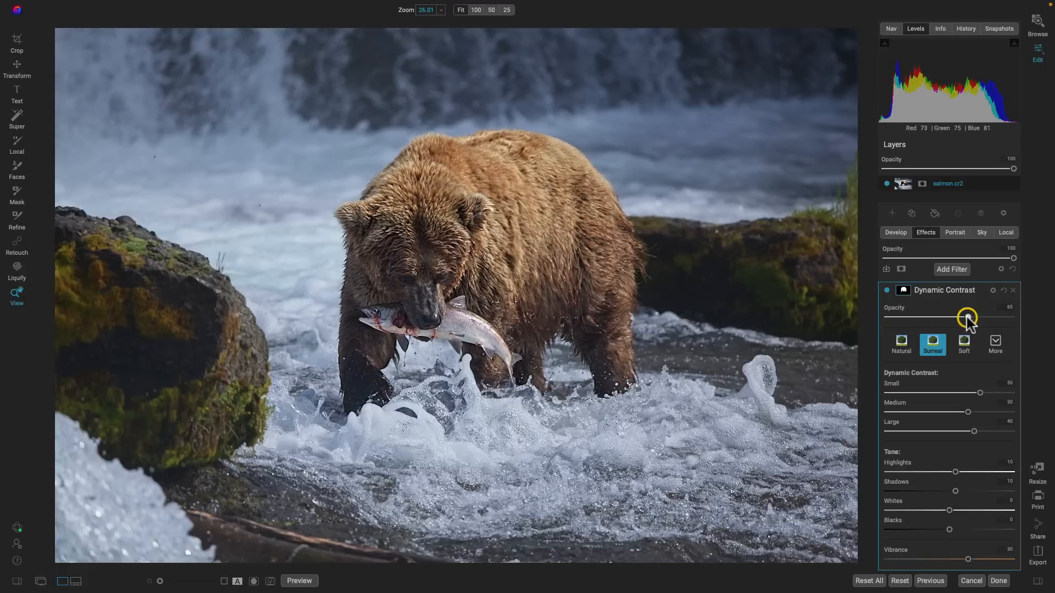
click(996, 345)
click(1005, 344)
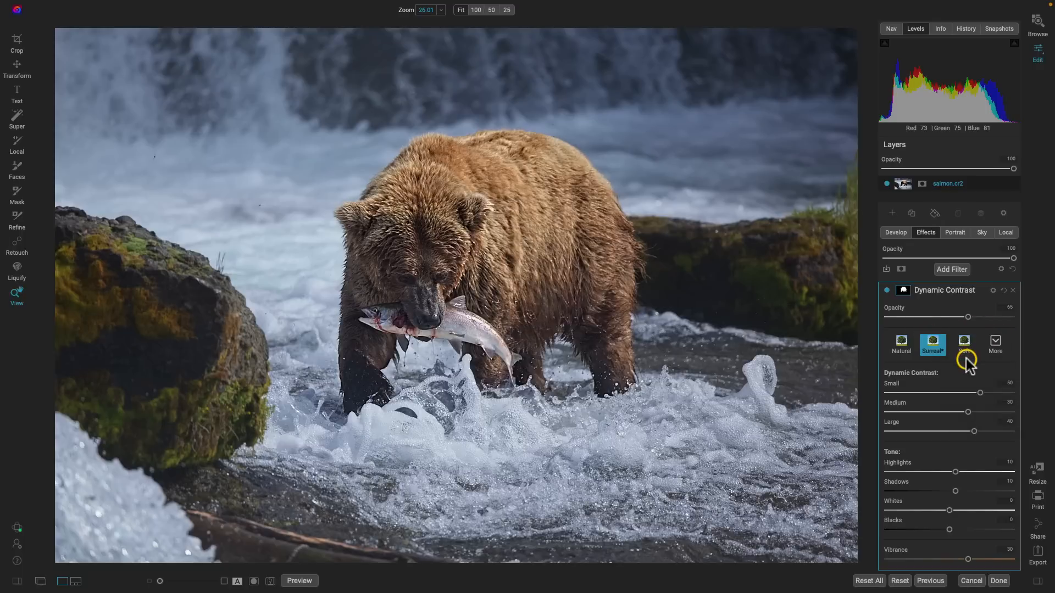
Toggle the Dynamic Contrast filter off and on twice to compare its effect on the bear
click(886, 291)
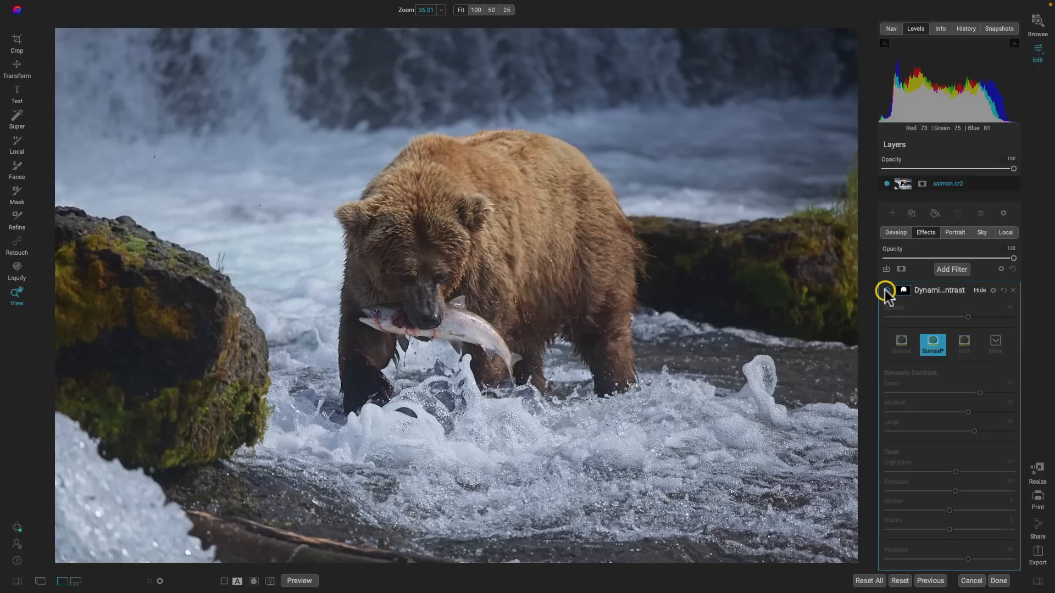
click(887, 291)
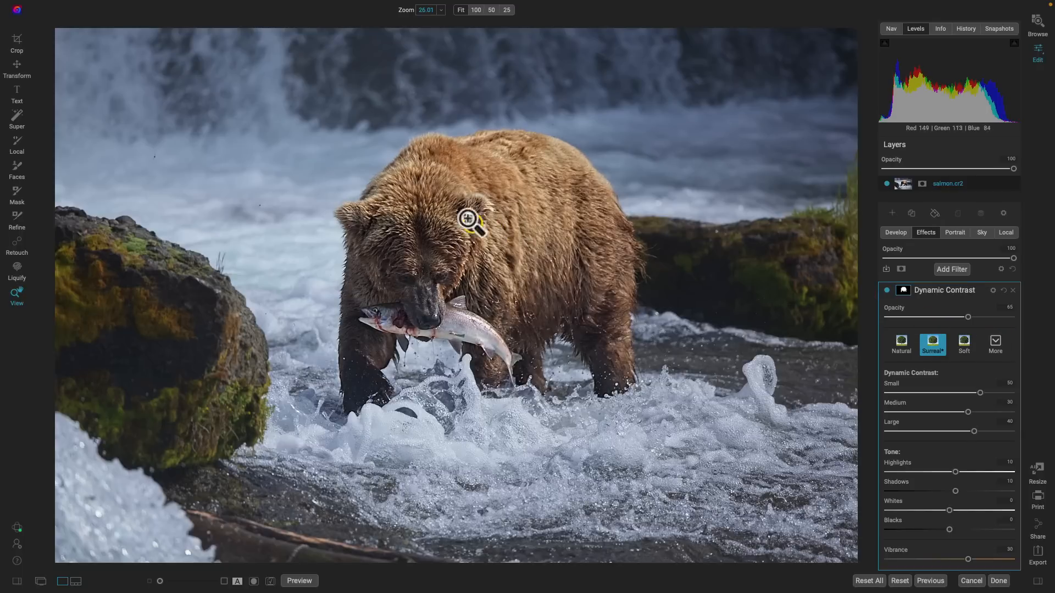
click(887, 291)
click(887, 292)
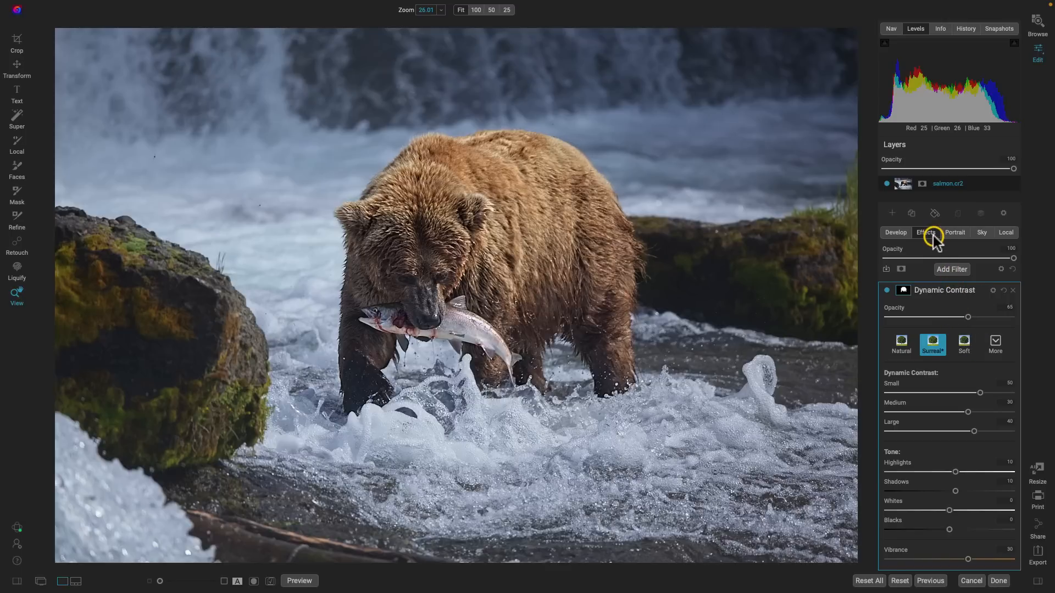
Add a Glow effect masked to the background with the Darker preset, and compare the photo without and with it
click(953, 269)
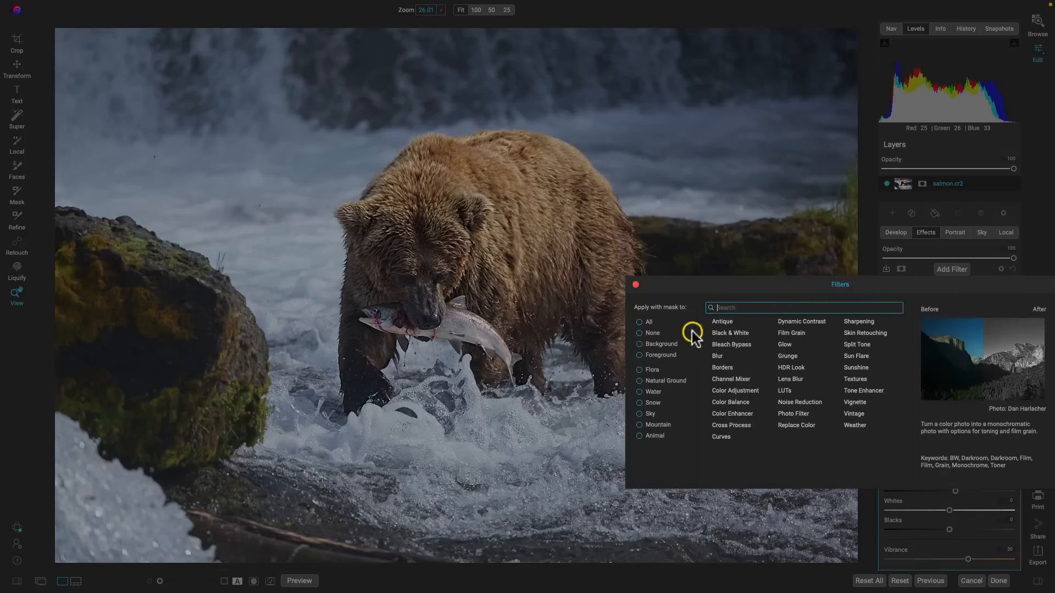
click(638, 344)
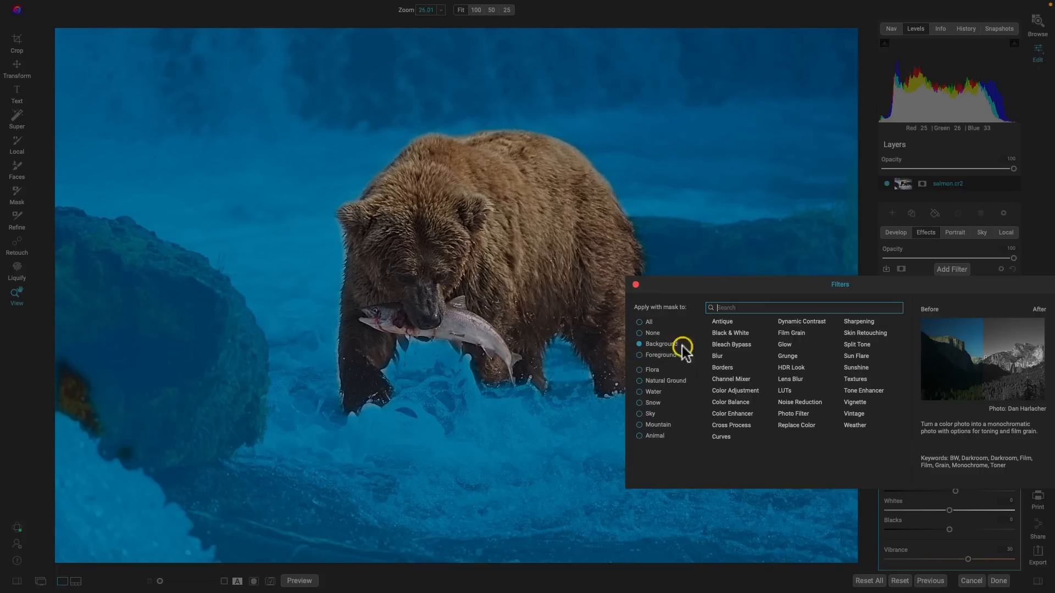
click(787, 346)
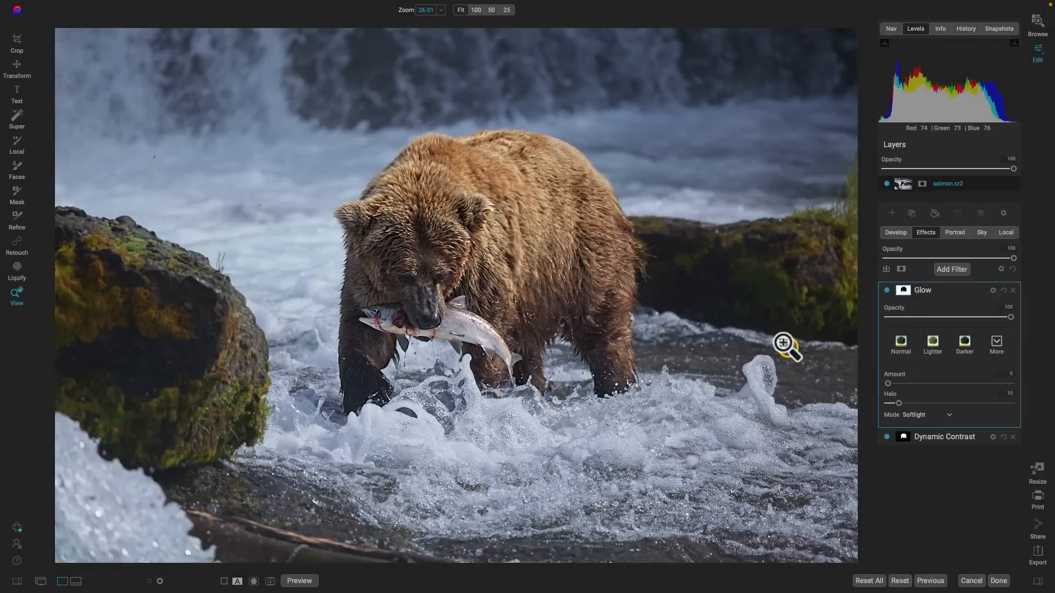
click(965, 347)
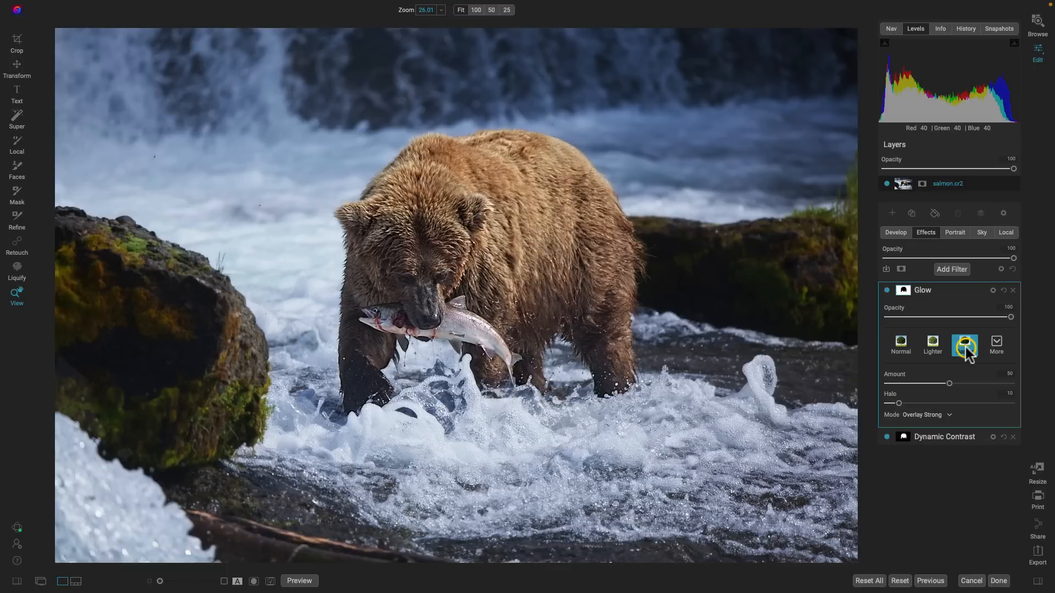
click(886, 290)
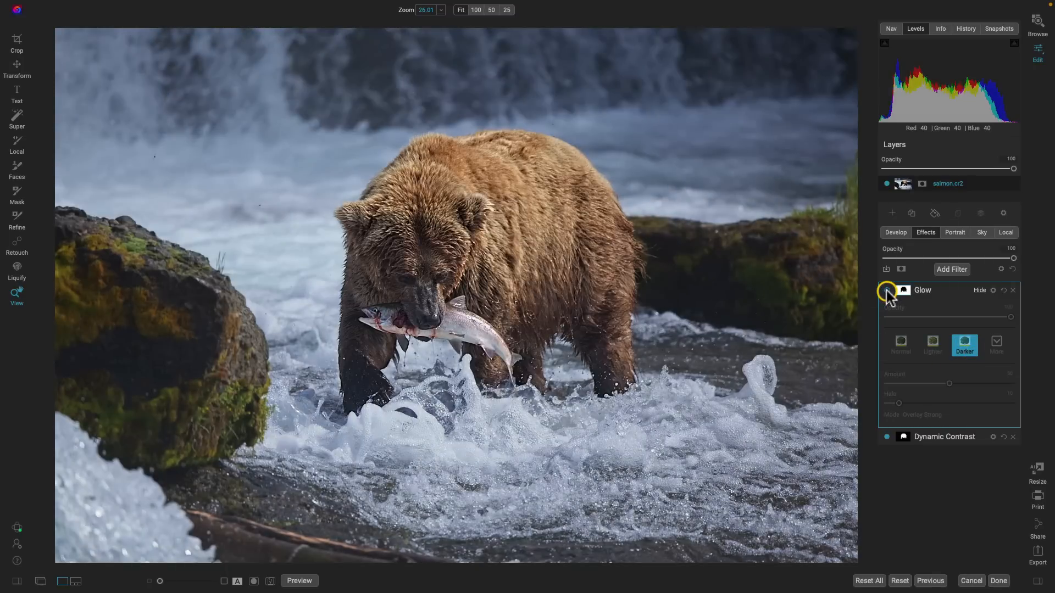
click(887, 290)
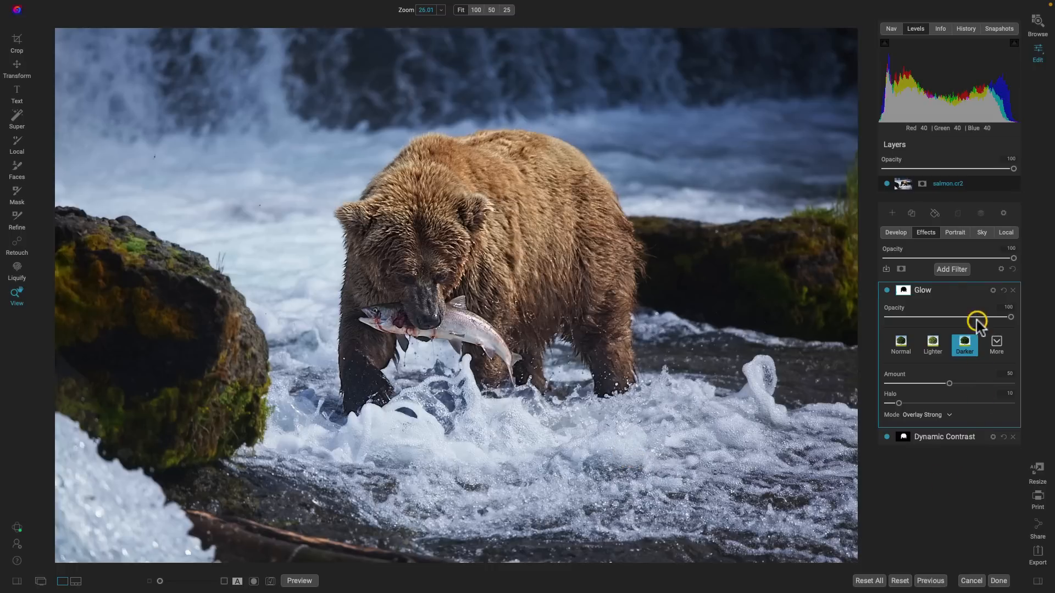
Add an unmasked Color Enhancer effect and lower the saturation of its blue color range to about -70
click(958, 271)
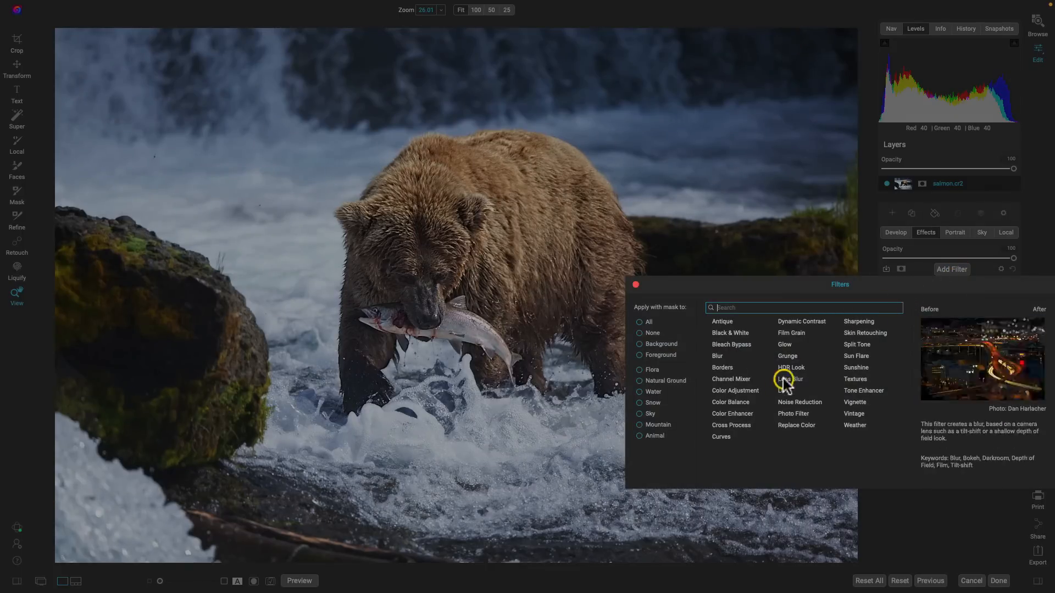
click(732, 414)
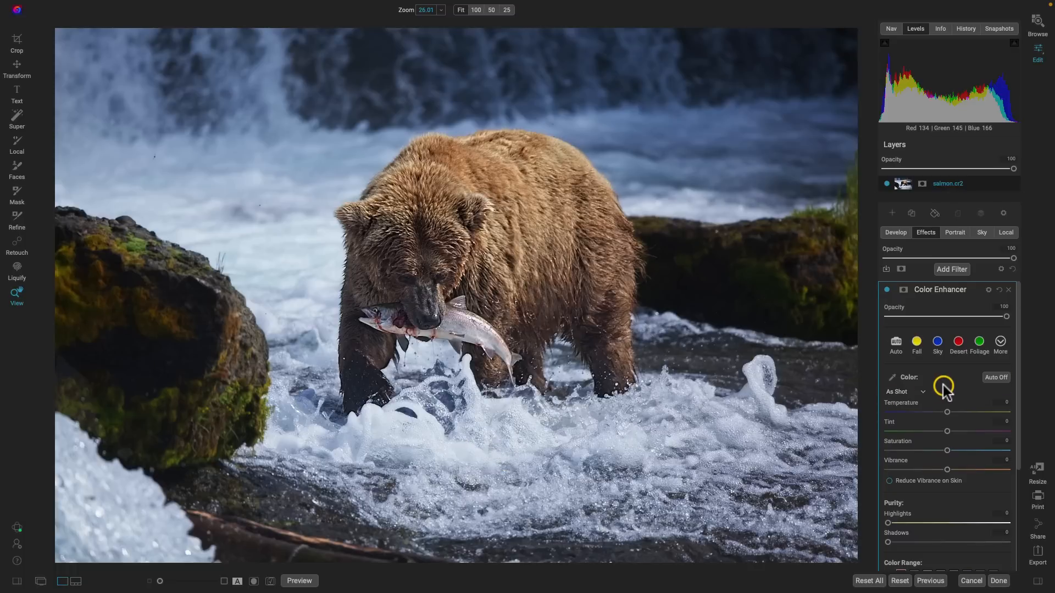
scroll(942, 385, down, 3)
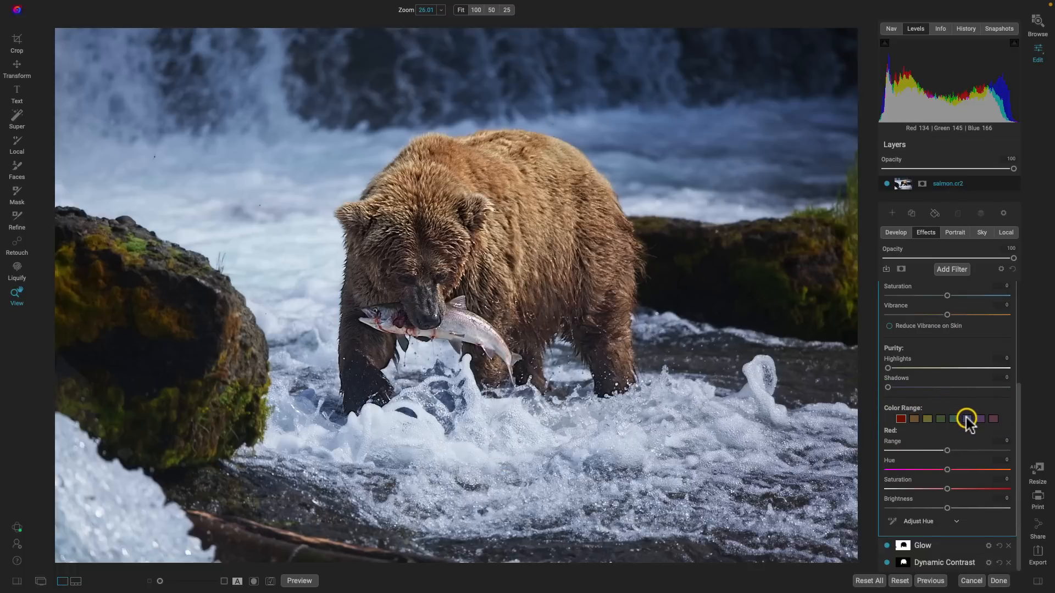
click(967, 419)
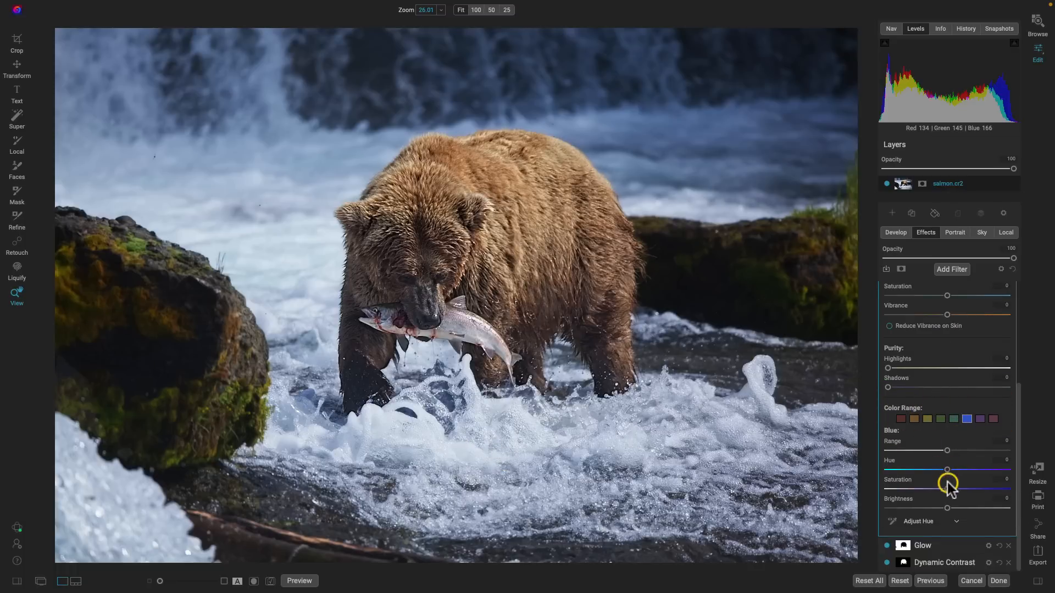
drag(947, 489, 829, 490)
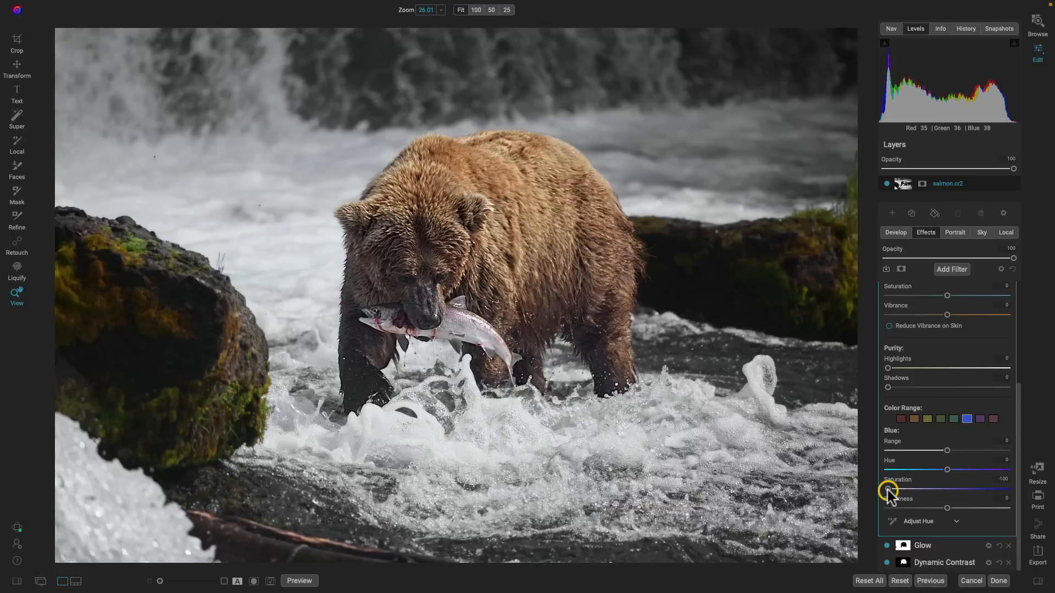
mouse_move(888, 490)
mouse_down()
mouse_move(904, 490)
mouse_move(895, 490)
mouse_up()
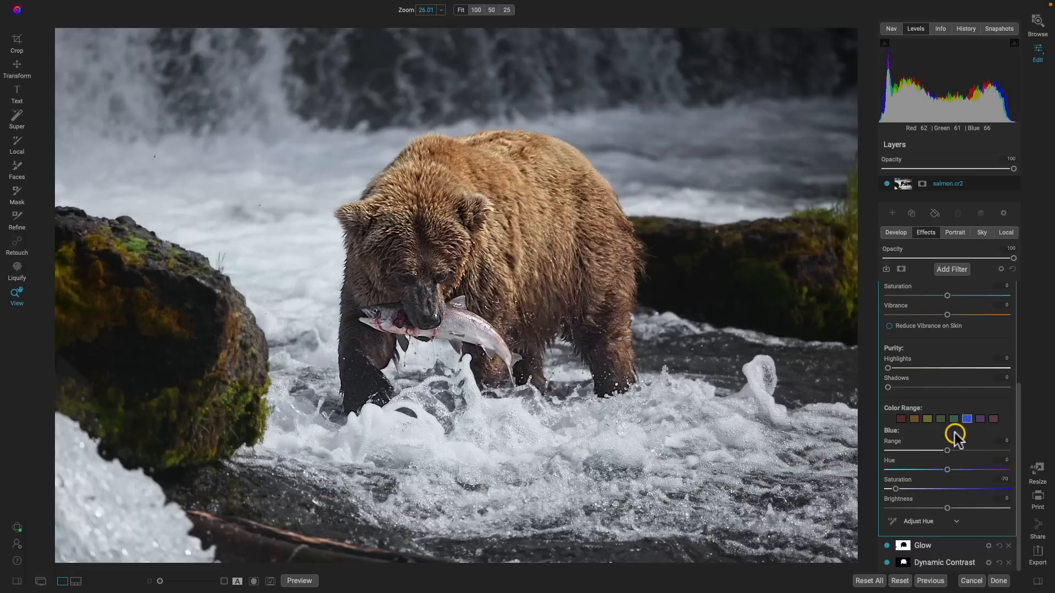
Lower the Color Enhancer's yellow saturation to -48 and reduce the green saturation too
click(927, 419)
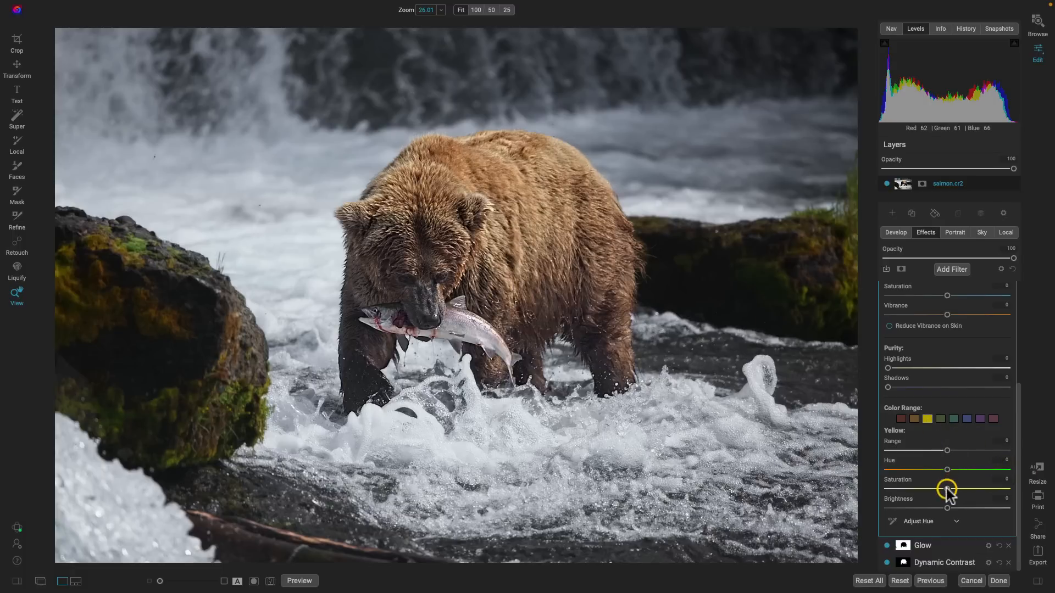
drag(947, 488, 938, 488)
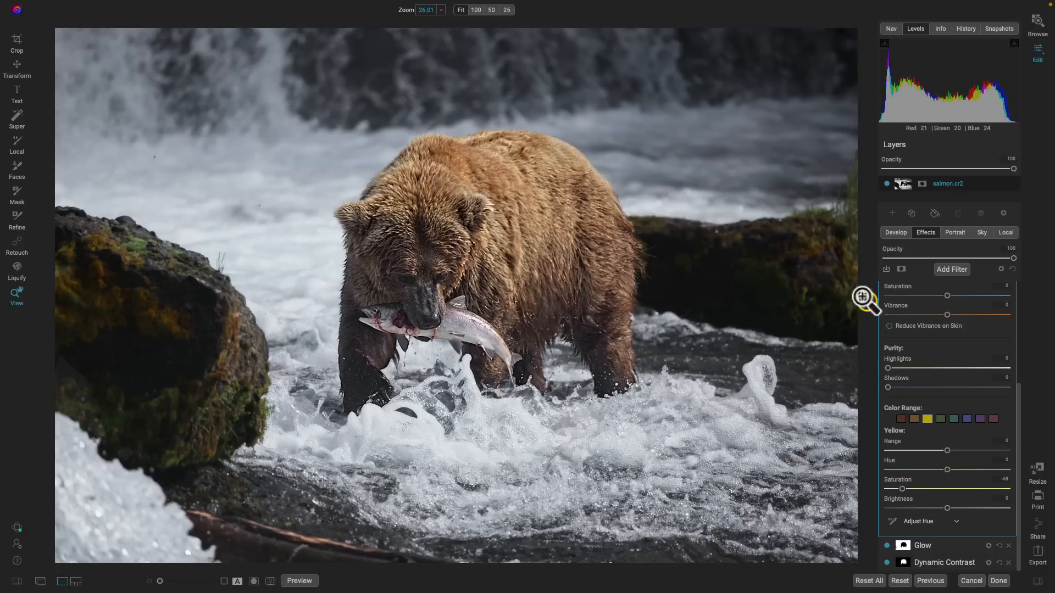
click(940, 419)
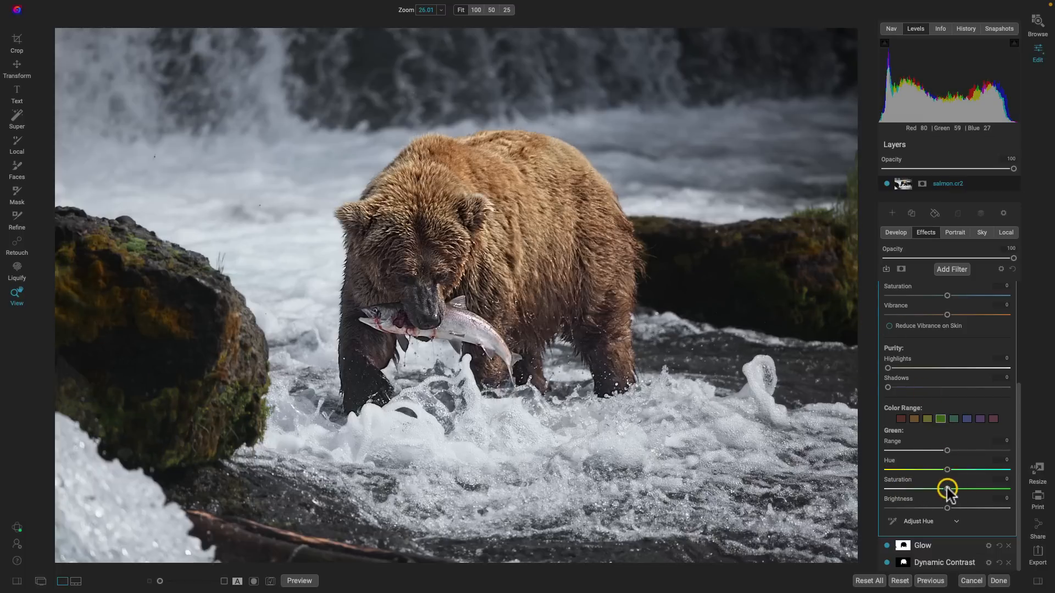
drag(947, 489, 916, 489)
Lower the Color Enhancer's orange saturation and compare the photo without and with the effect
click(914, 419)
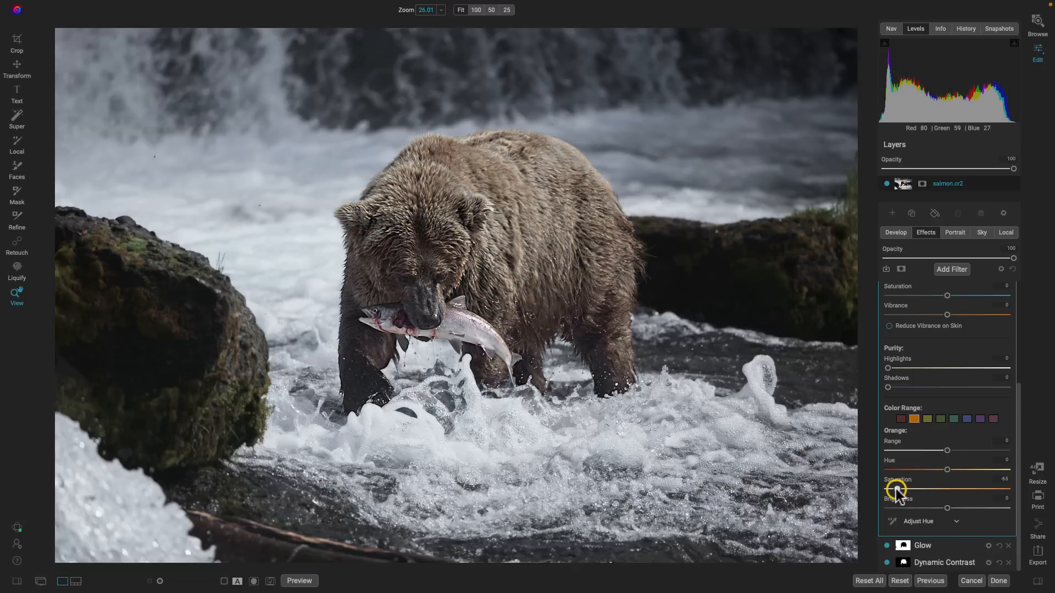
scroll(923, 441, up, 3)
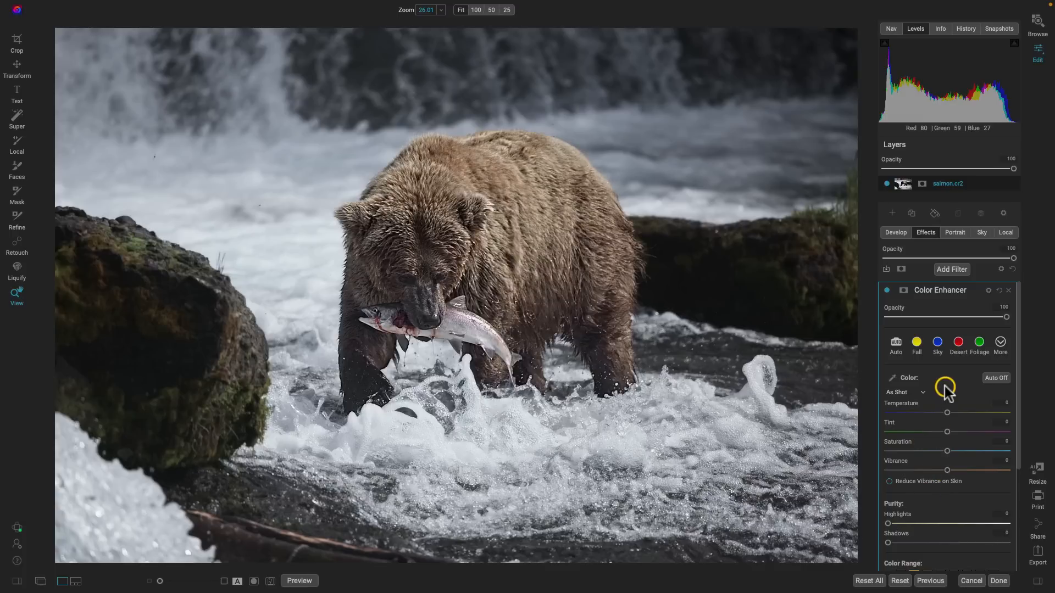
click(885, 289)
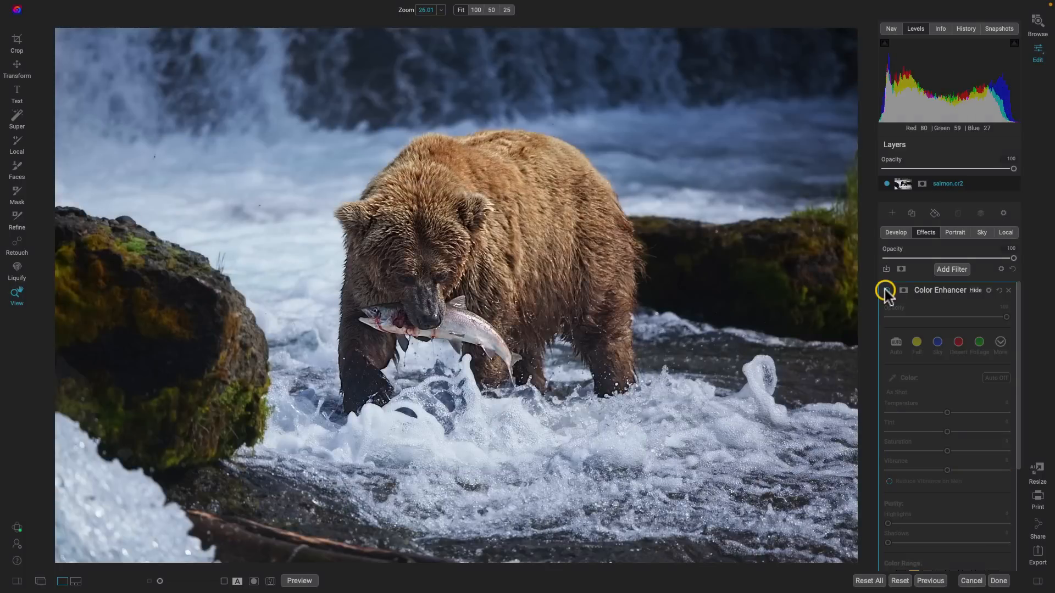
click(885, 289)
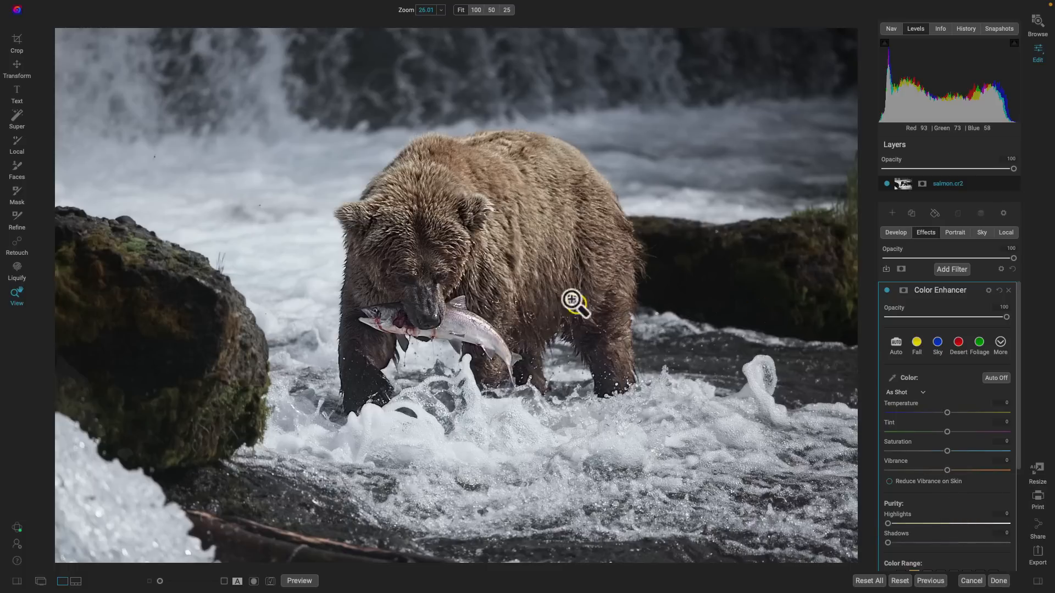
Paint the bear out of the Color Enhancer with the Animal AI mask and compare the photo without and with the effect
click(904, 293)
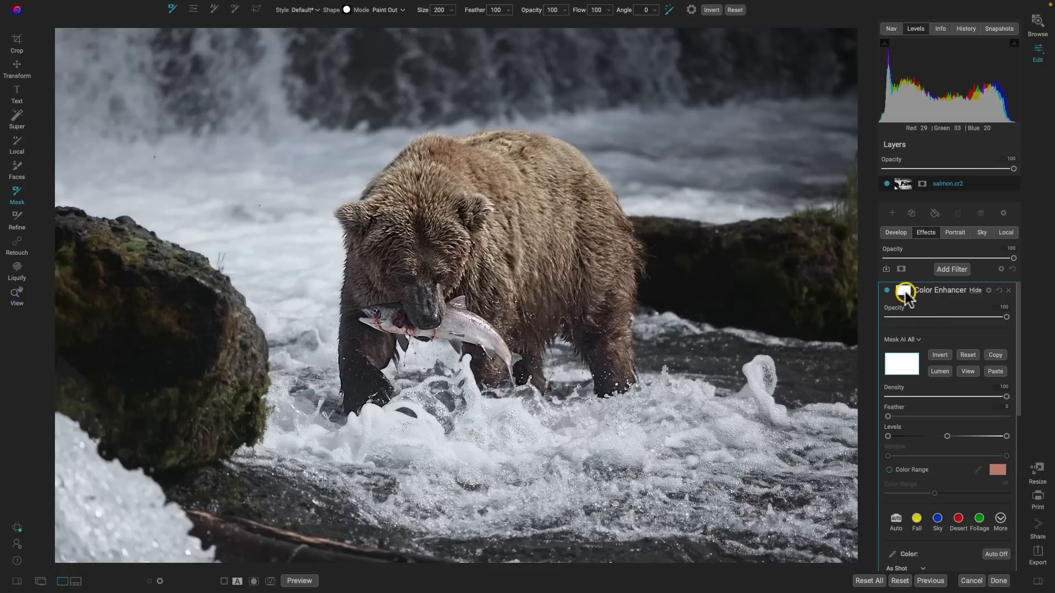
click(919, 340)
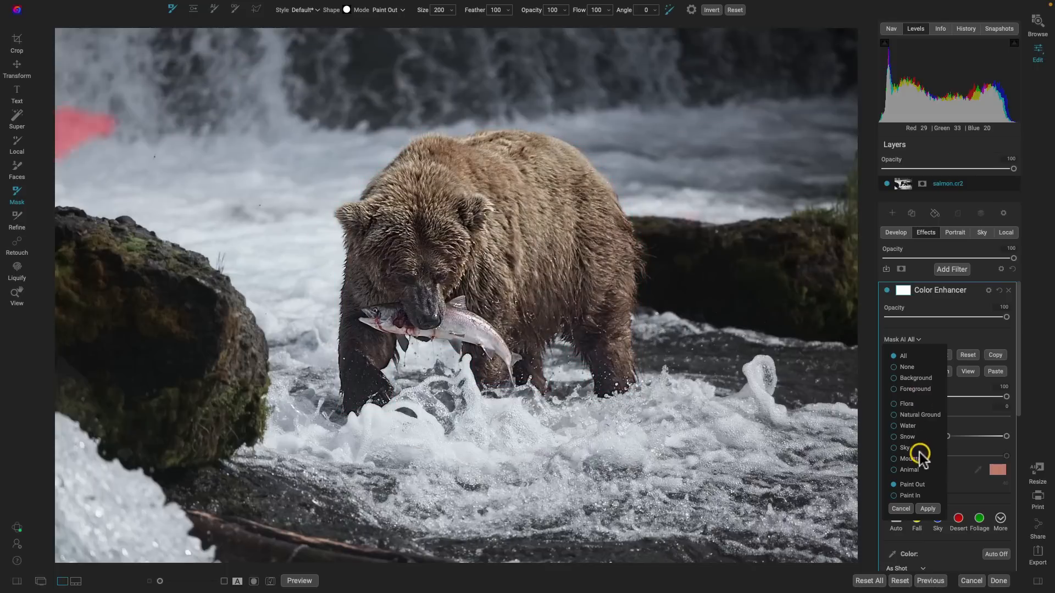
click(895, 470)
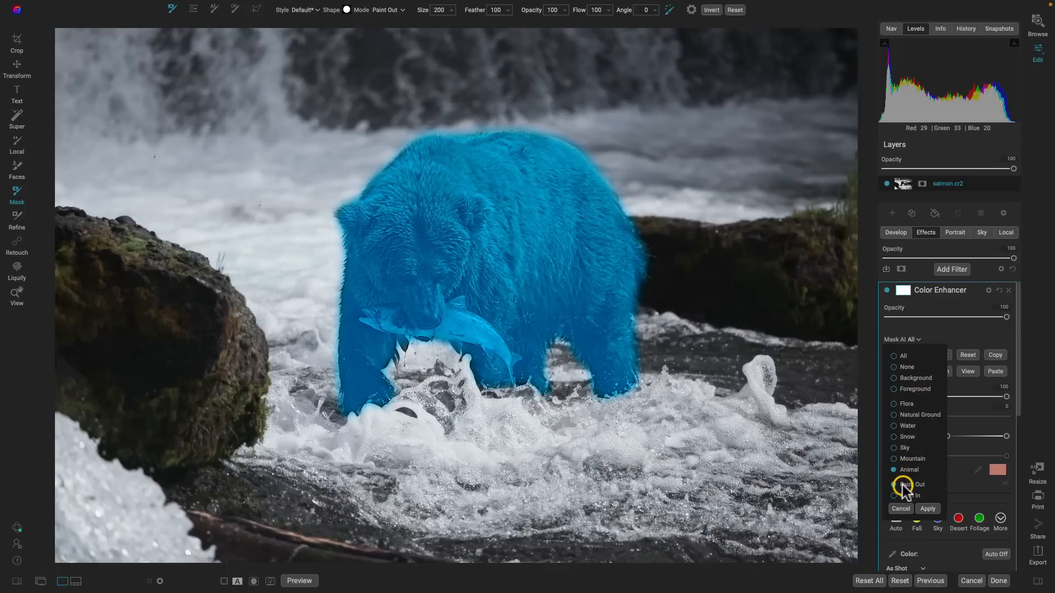
click(926, 510)
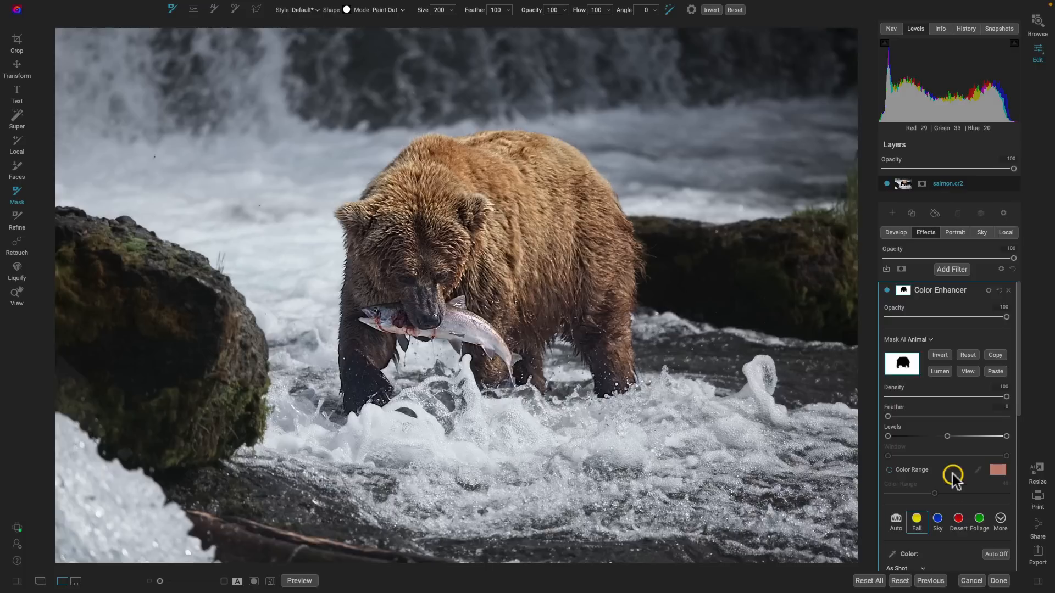
click(886, 290)
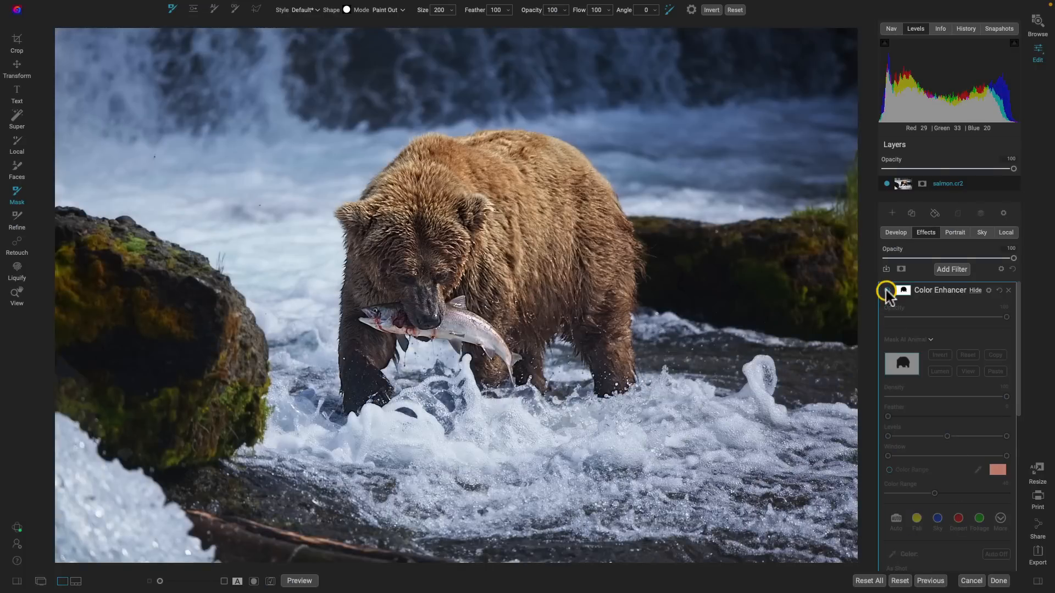
click(886, 290)
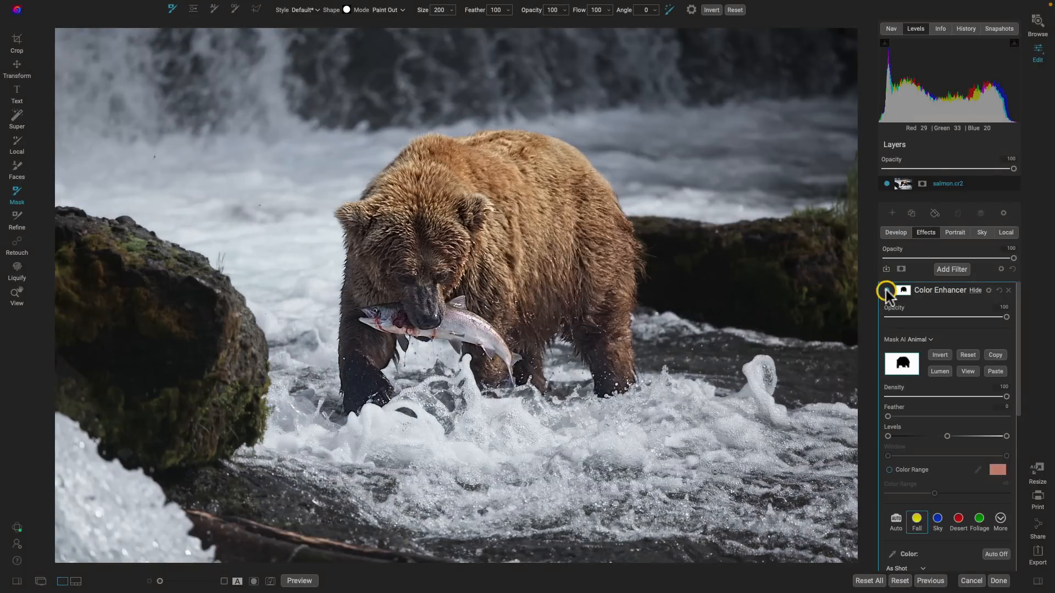
click(886, 290)
click(886, 290)
Reduce the Color Enhancer's opacity to 62 and check the softened effect against the photo without it
drag(1006, 318, 960, 316)
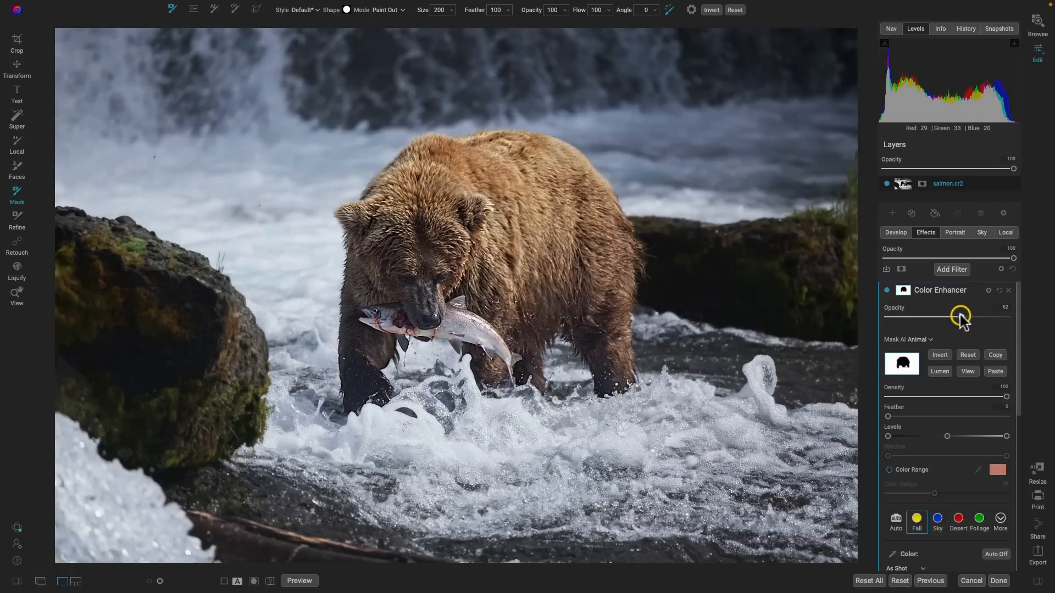
click(885, 291)
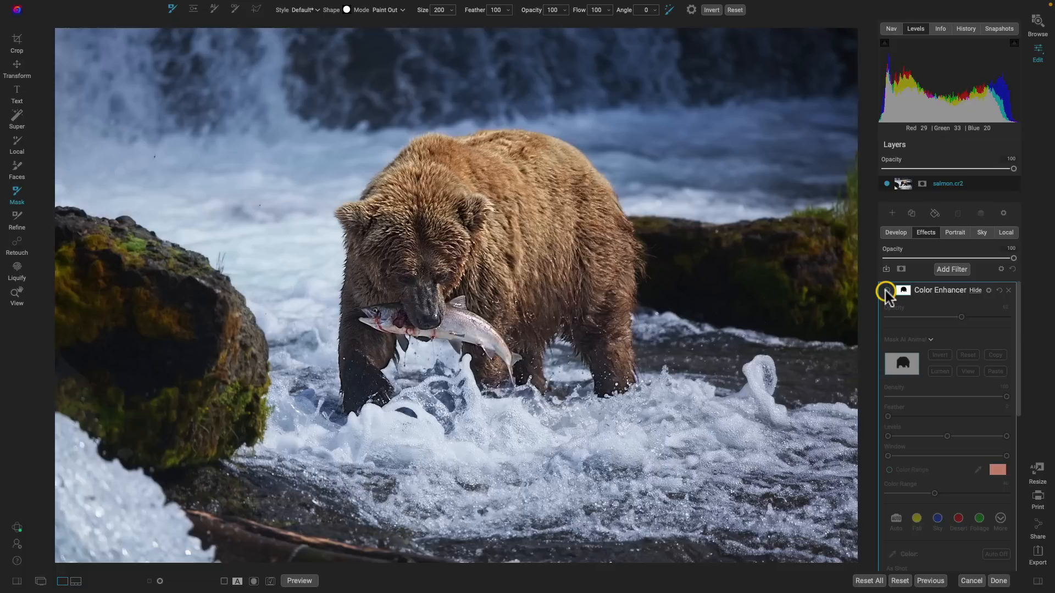
click(885, 291)
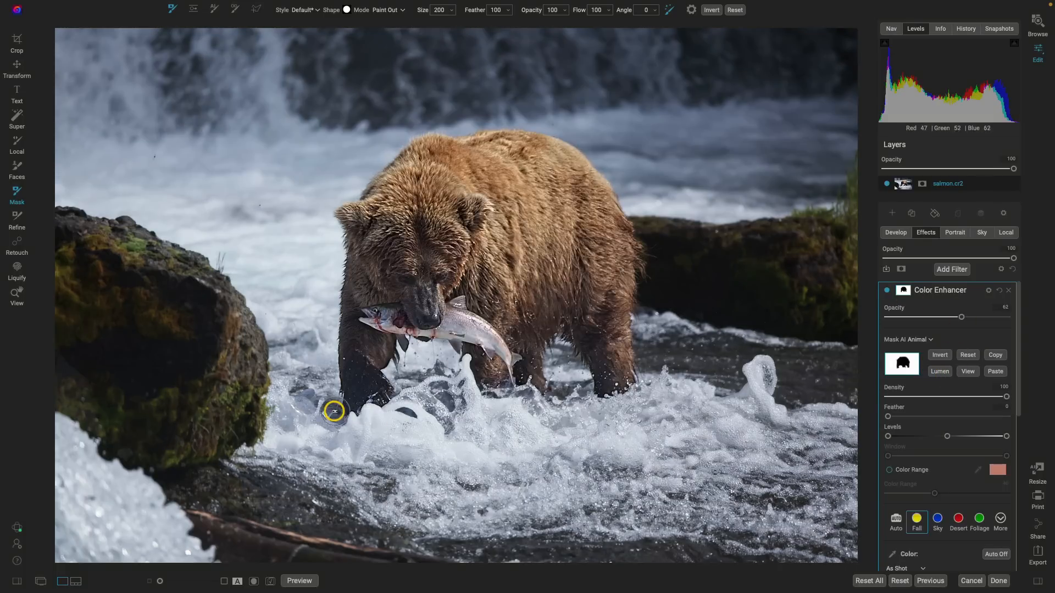
key(z)
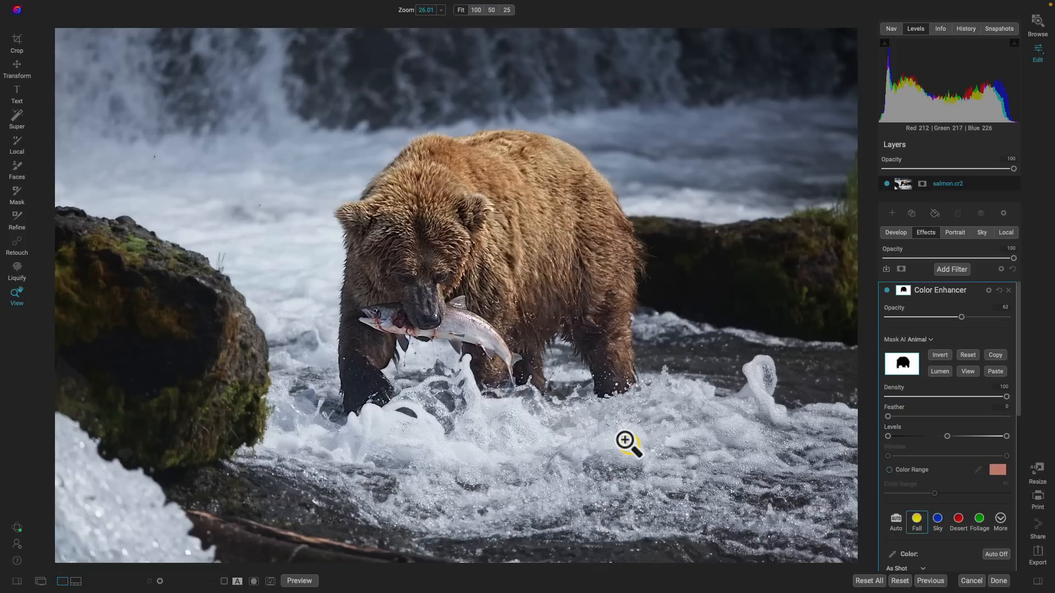
Add an unmasked Photo Filter with the solid warm preset at hue 44, amount 25 and Subtle mode, and compare its effect
click(949, 270)
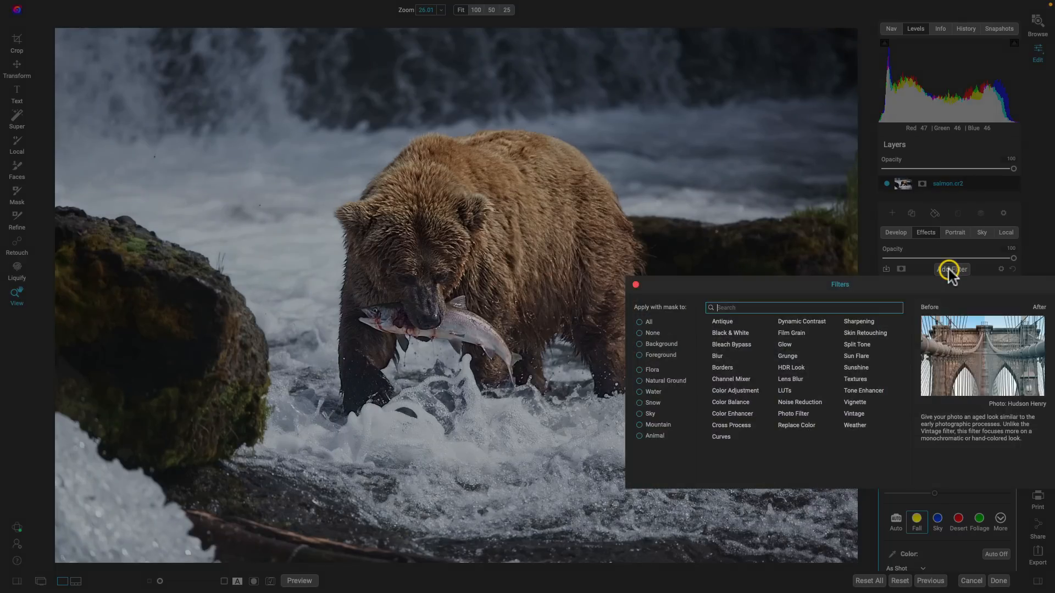
click(796, 415)
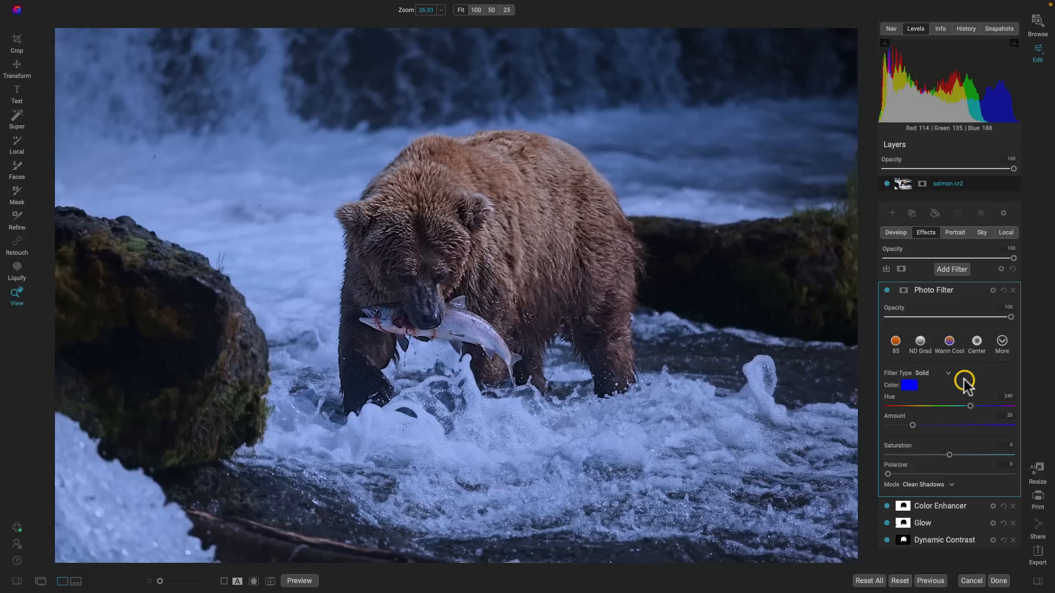
click(1001, 342)
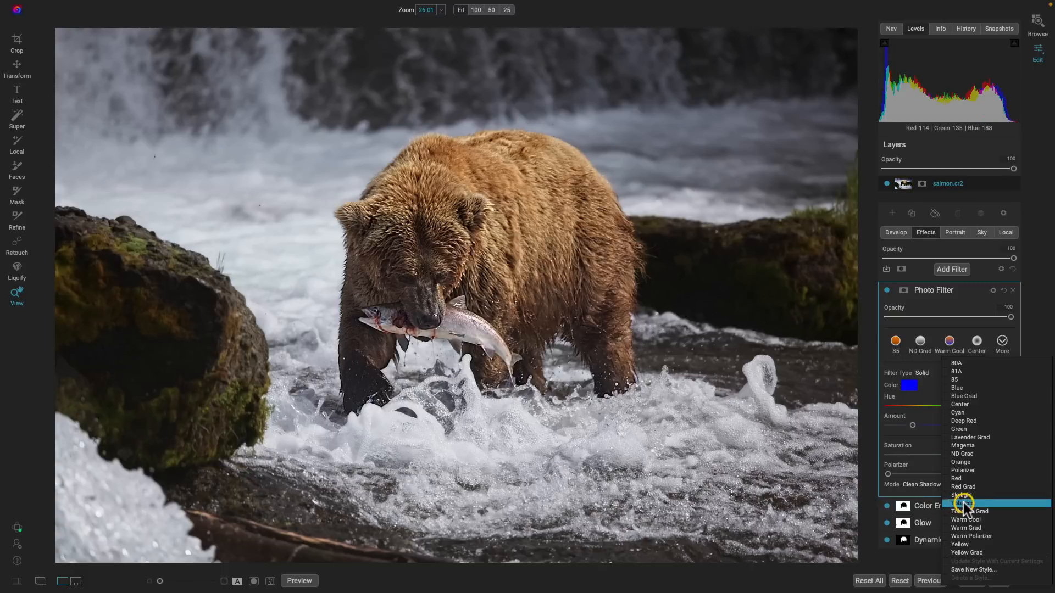
click(965, 504)
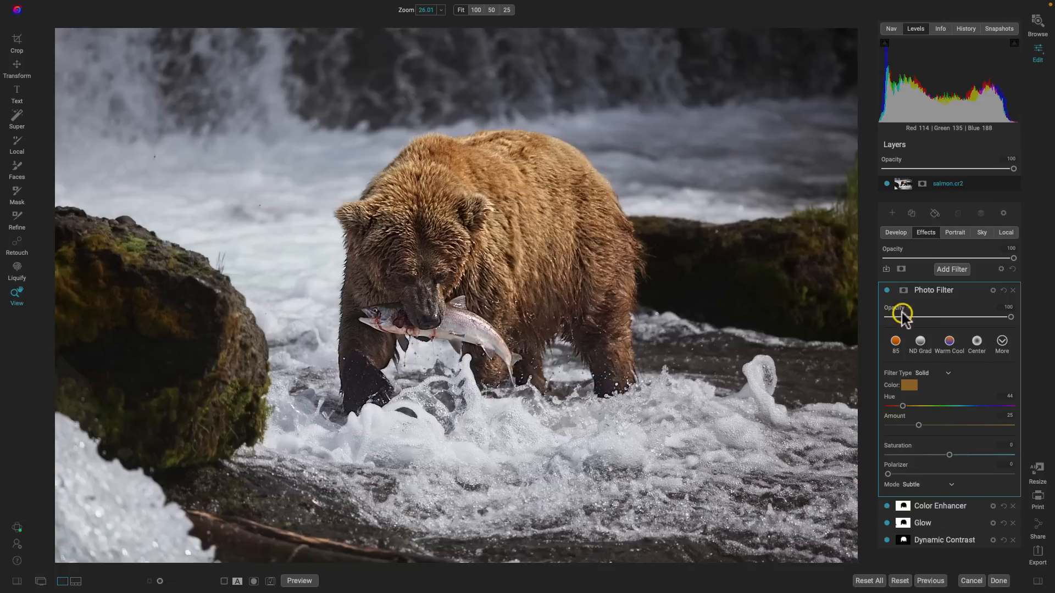
click(886, 290)
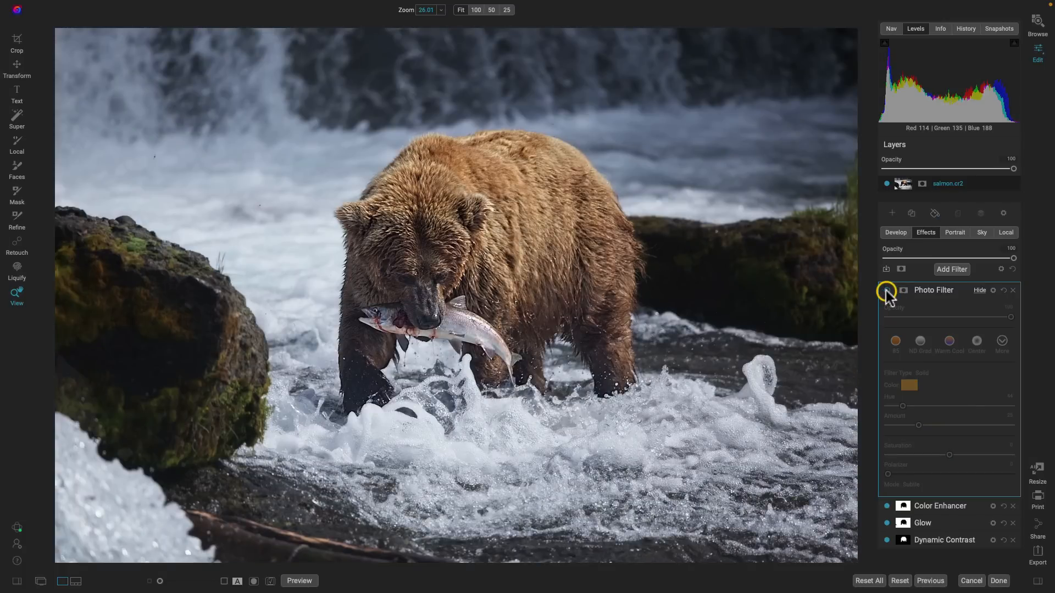
click(885, 290)
click(531, 204)
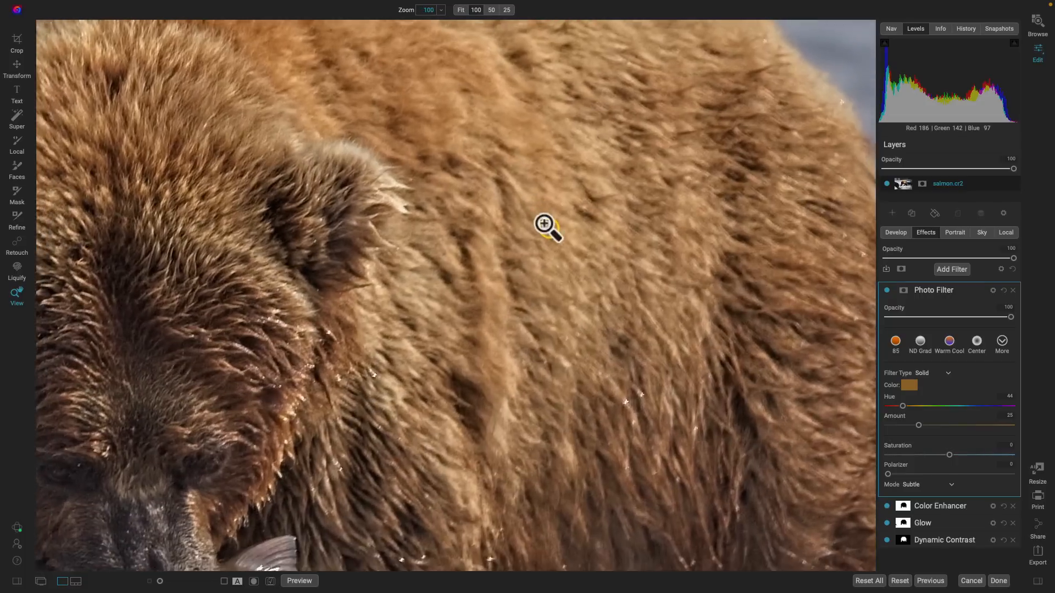
Inspect the bear's fur up close and compare the photo with the Photo Filter off and on
drag(544, 224, 549, 328)
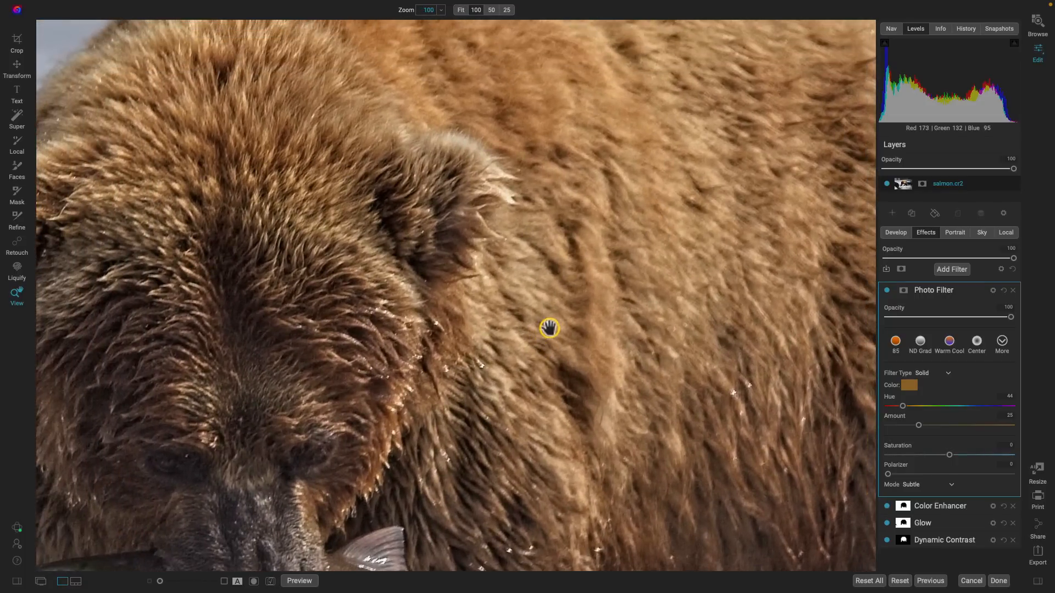
drag(399, 334, 386, 9)
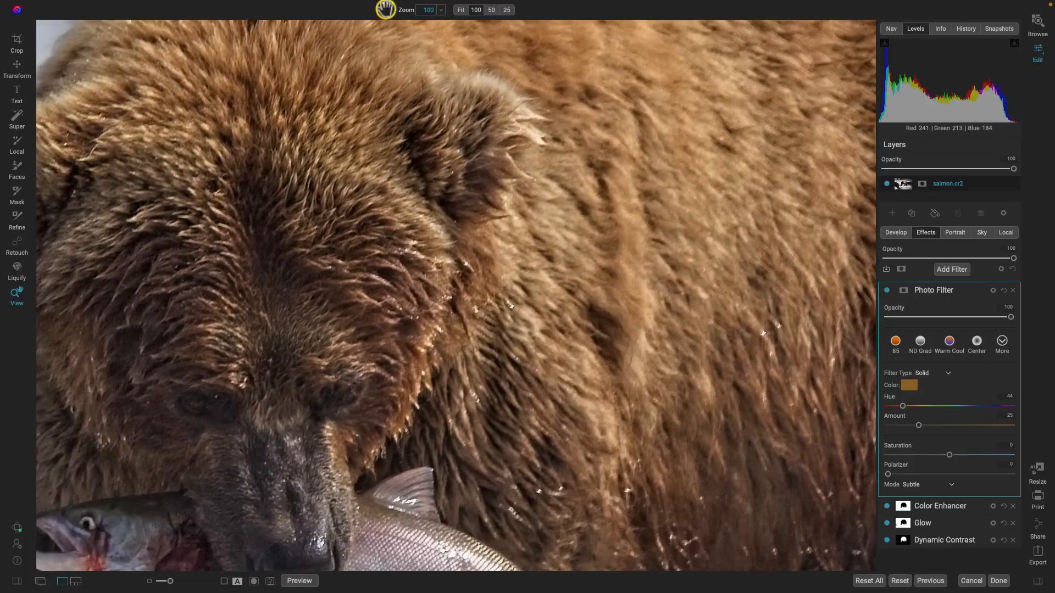
key(ctrl+minus)
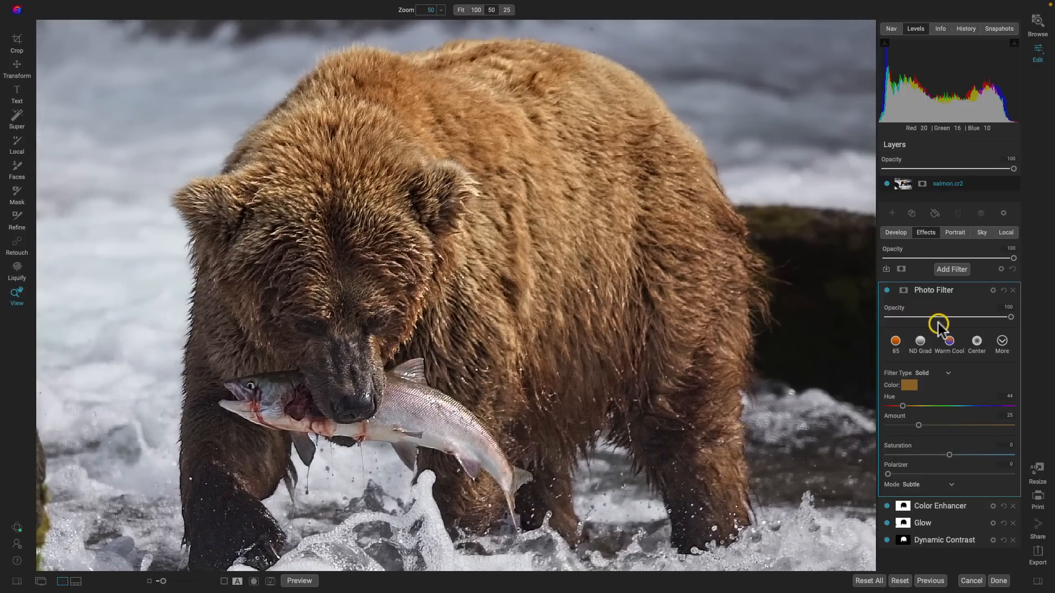
click(886, 290)
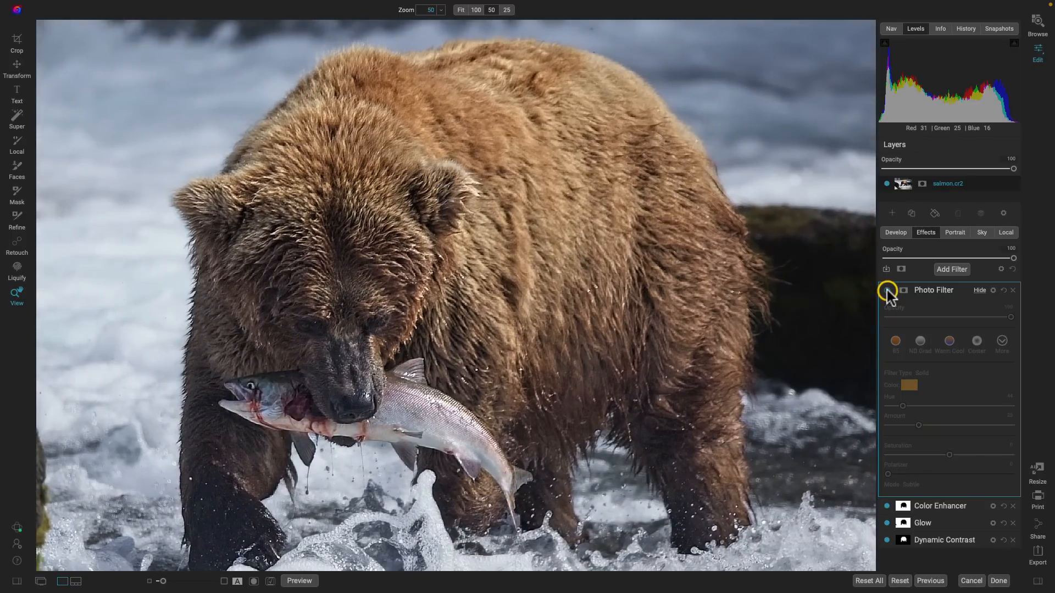
click(887, 290)
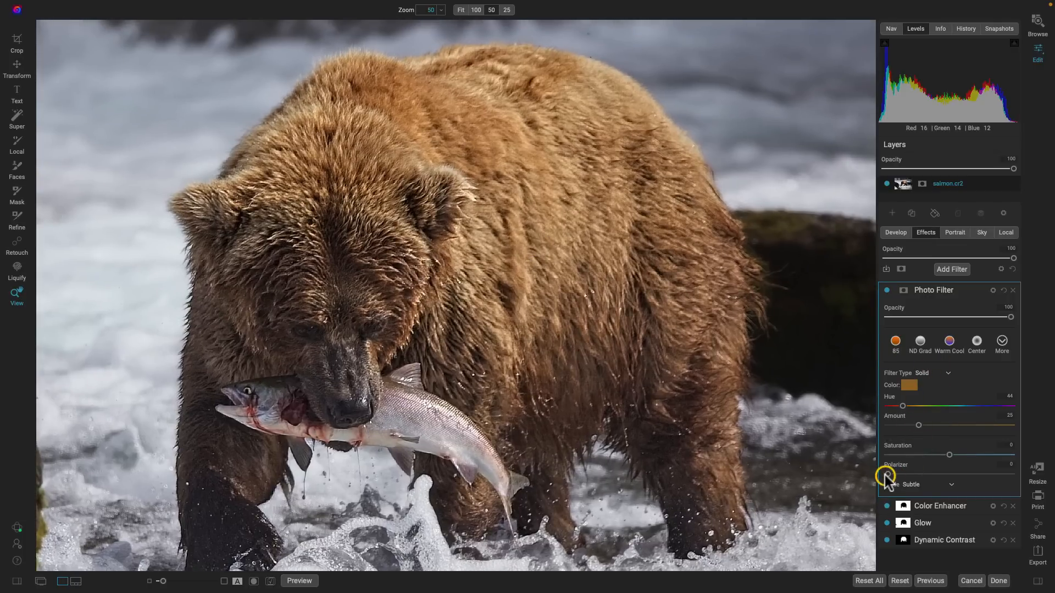
Set the Photo Filter's Polarizer to 52 and compare the photo with the filter off and on, both close up and fitted
drag(886, 474, 952, 474)
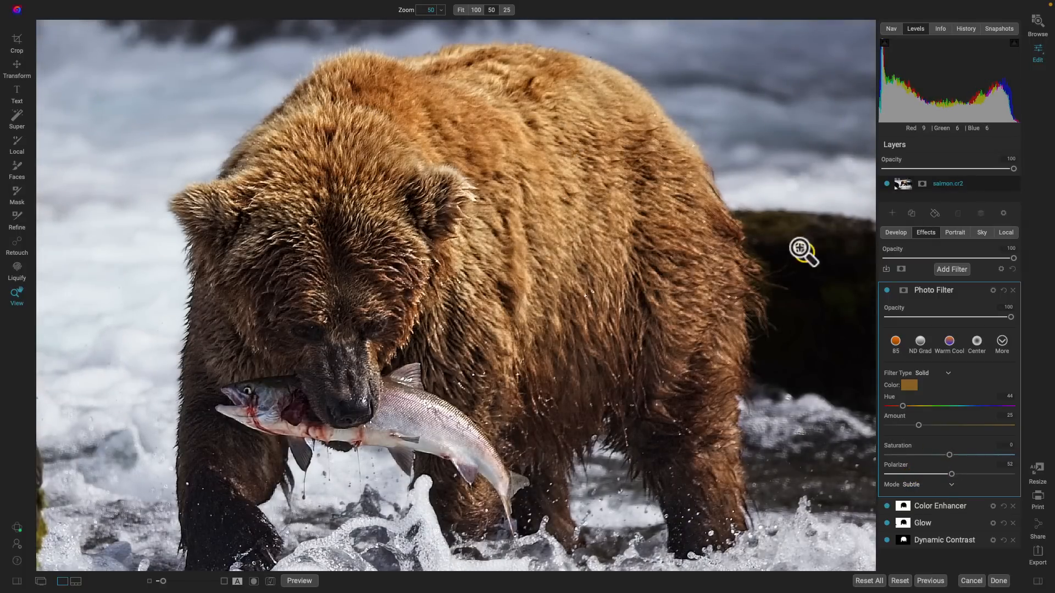
click(887, 291)
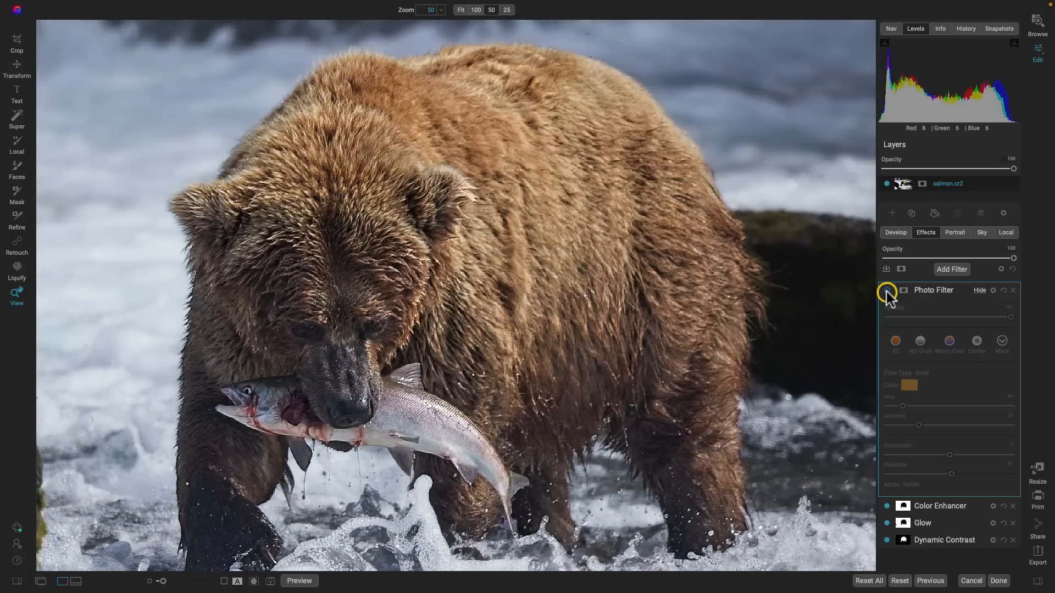
click(887, 291)
click(887, 291)
click(887, 291)
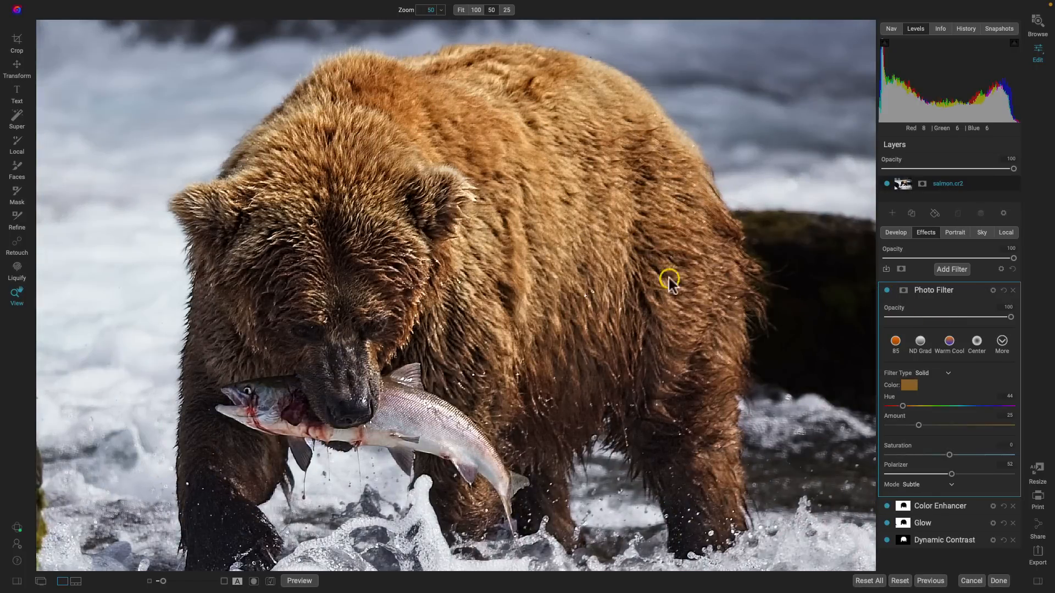
click(600, 255)
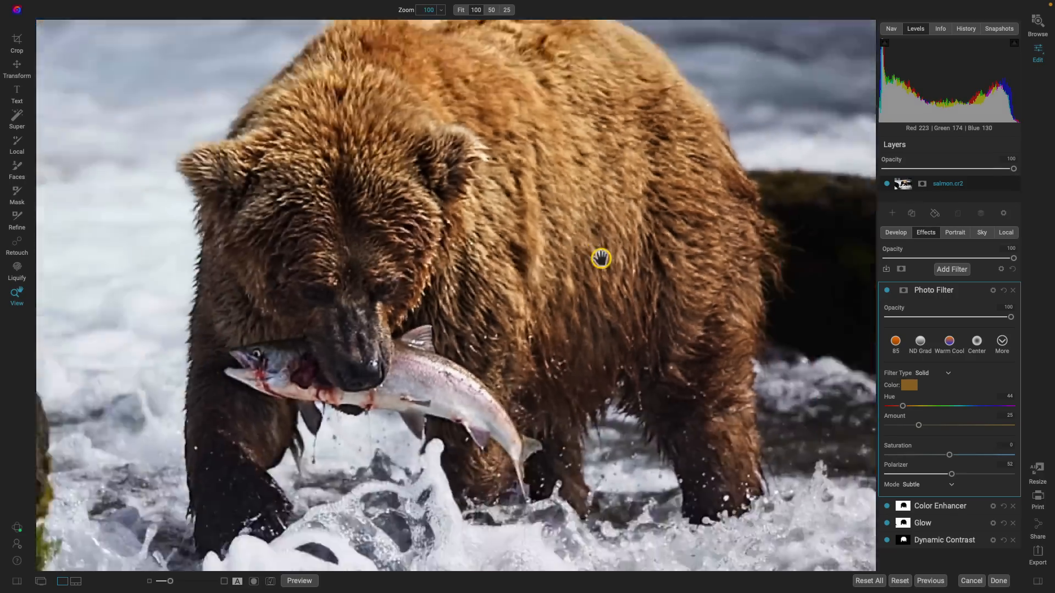
click(600, 258)
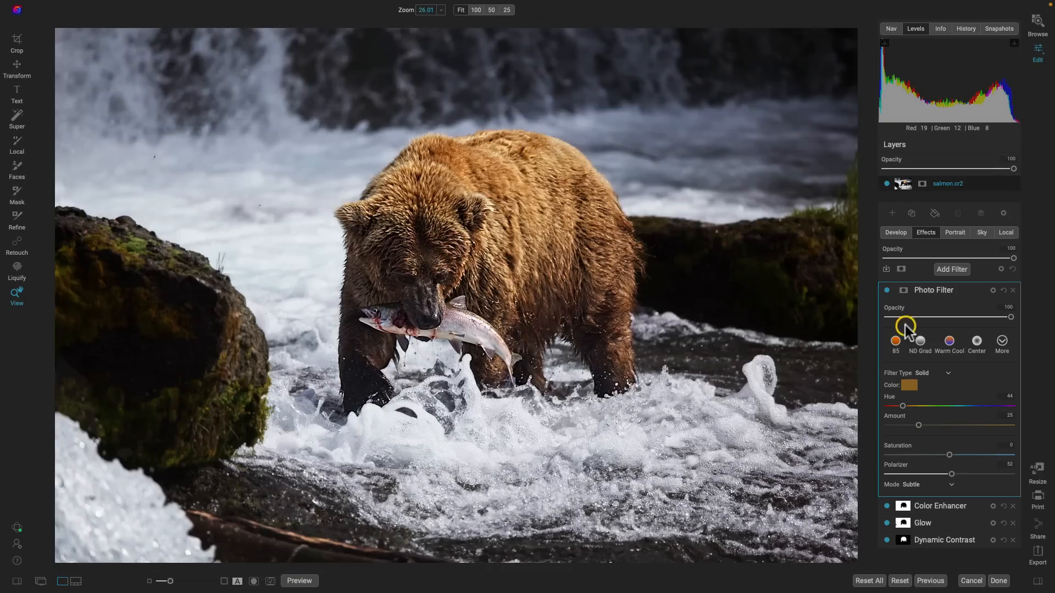
click(887, 291)
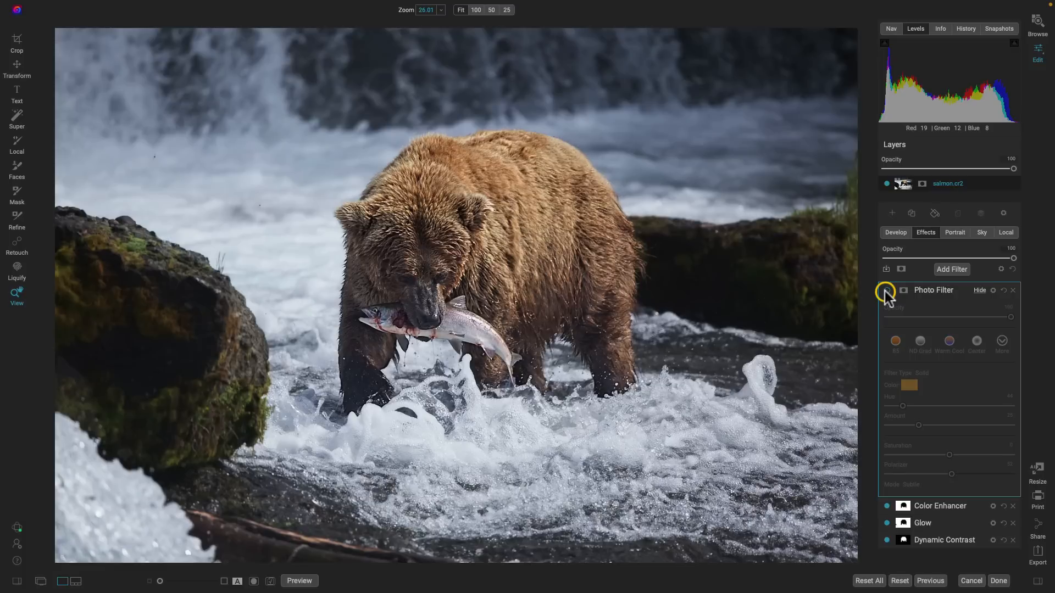
click(886, 291)
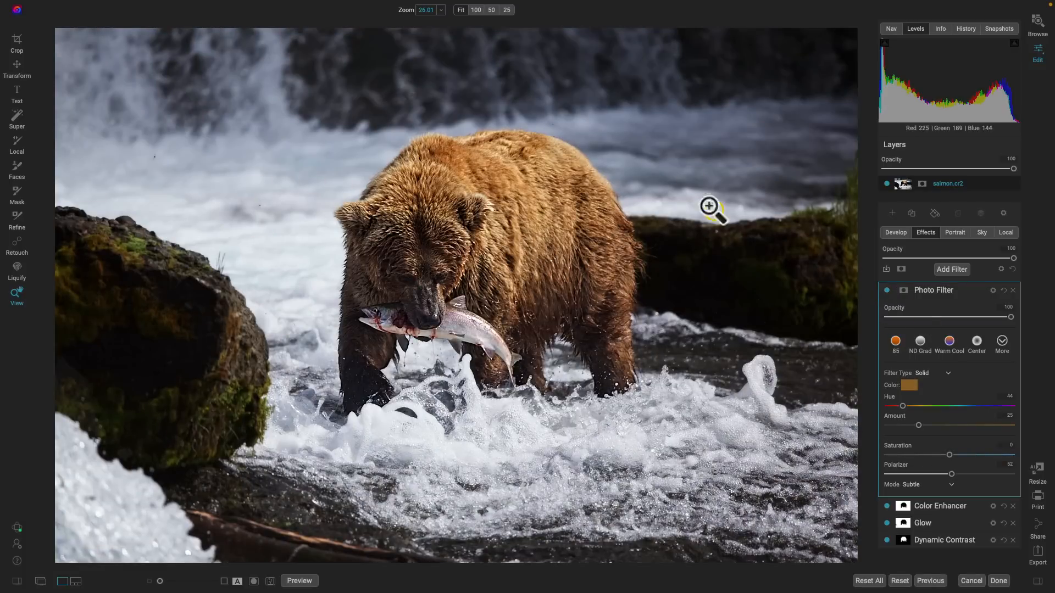
Limit the Photo Filter to the bear with a Mask AI Animal mask applied as Paint In
click(903, 290)
click(919, 340)
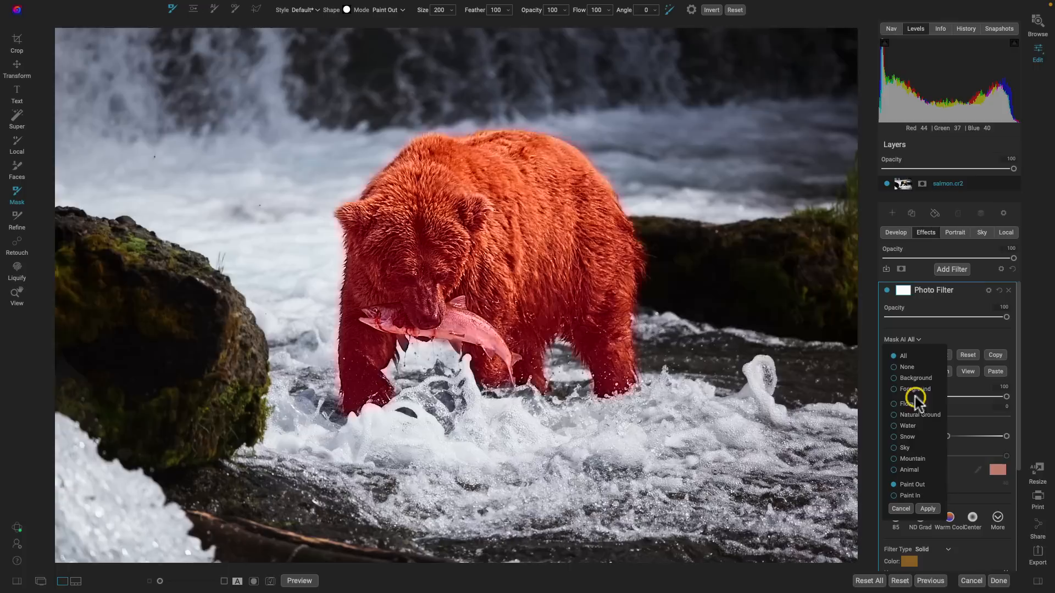
click(893, 470)
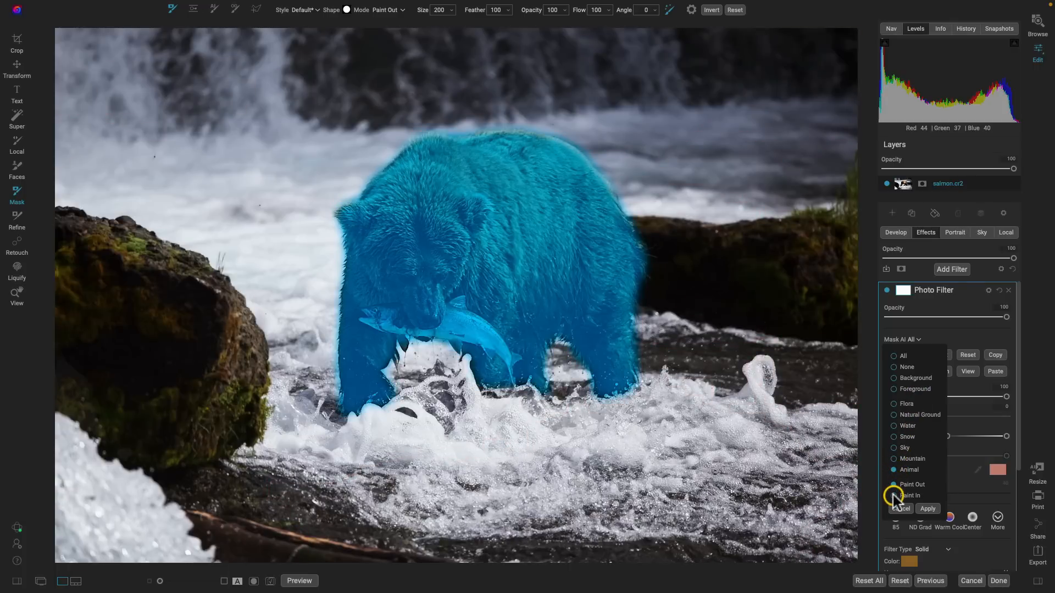
click(924, 506)
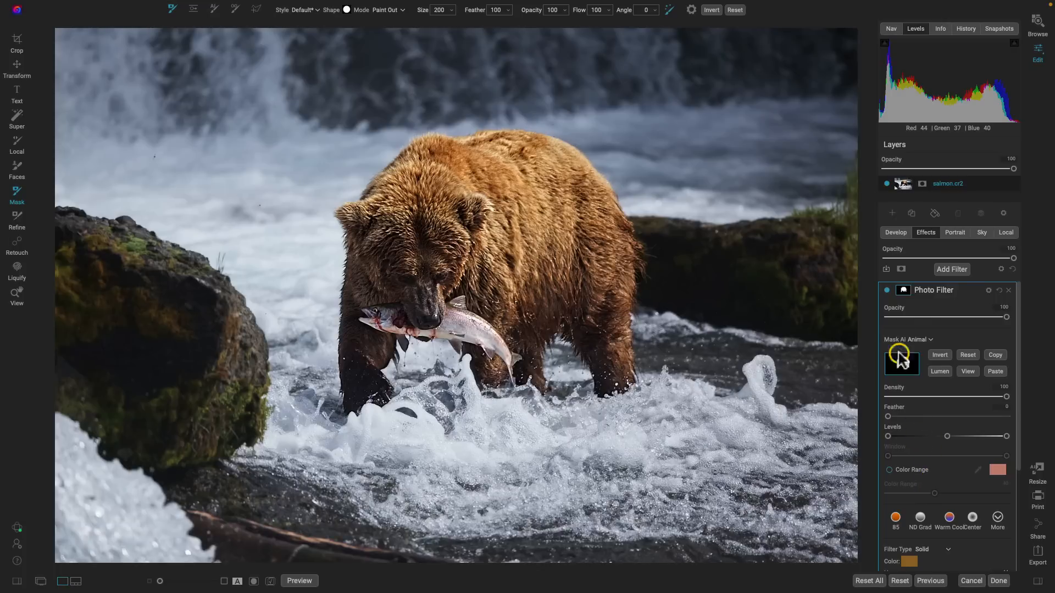
Review the masked Photo Filter's settings and compare the bear with the filter off and on
mouse_move(891, 295)
click(885, 290)
click(886, 290)
scroll(928, 484, down, 3)
scroll(903, 481, down, 1)
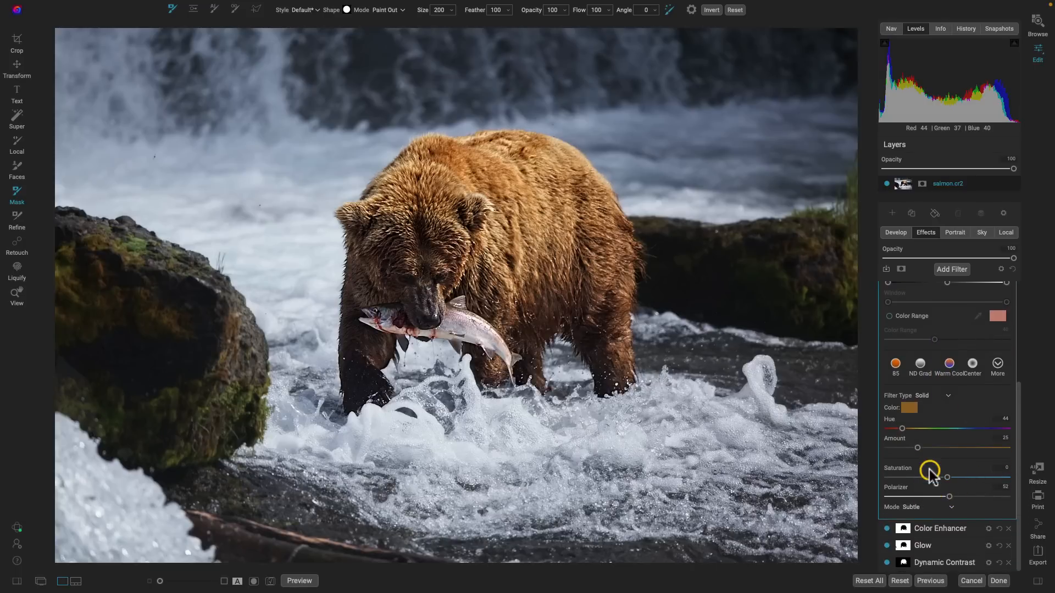
scroll(934, 434, up, 5)
scroll(934, 422, up, 3)
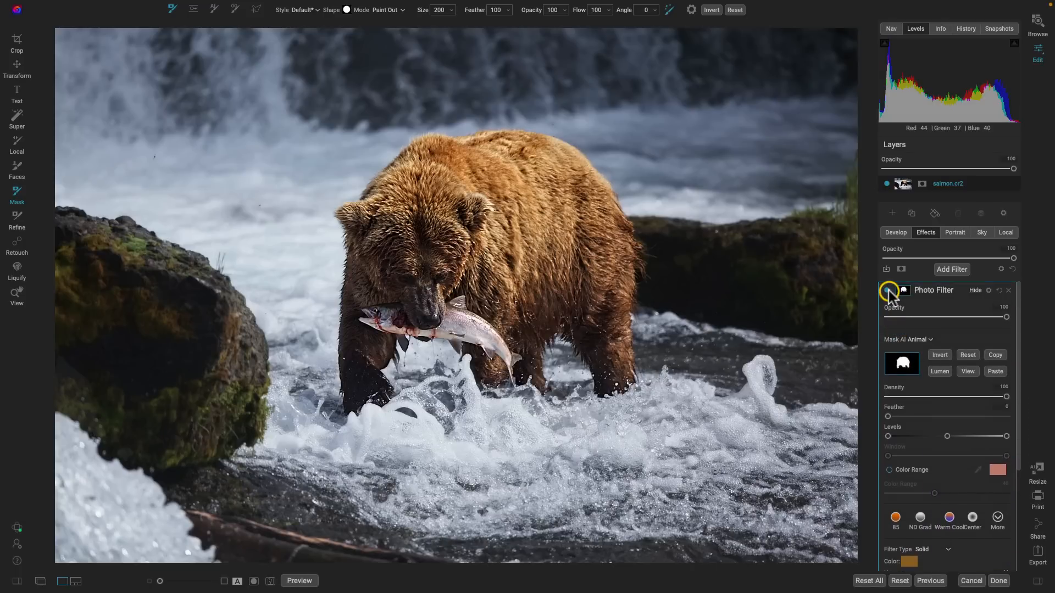
click(888, 290)
click(888, 290)
click(888, 290)
click(889, 291)
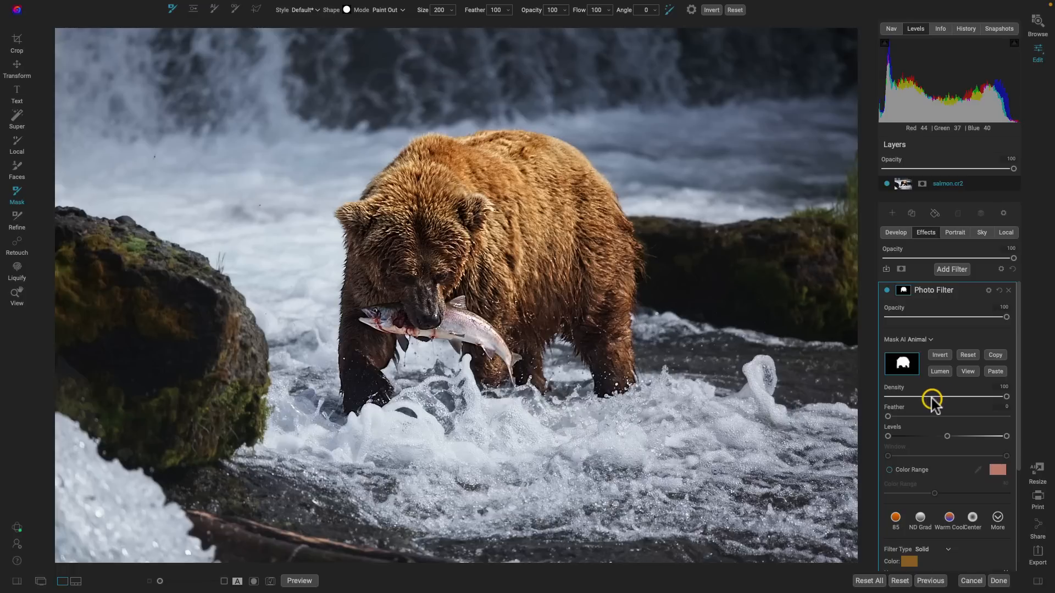
Partly paint out the Photo Filter mask over the bear's face using a size 700 brush at 56 opacity
key(z)
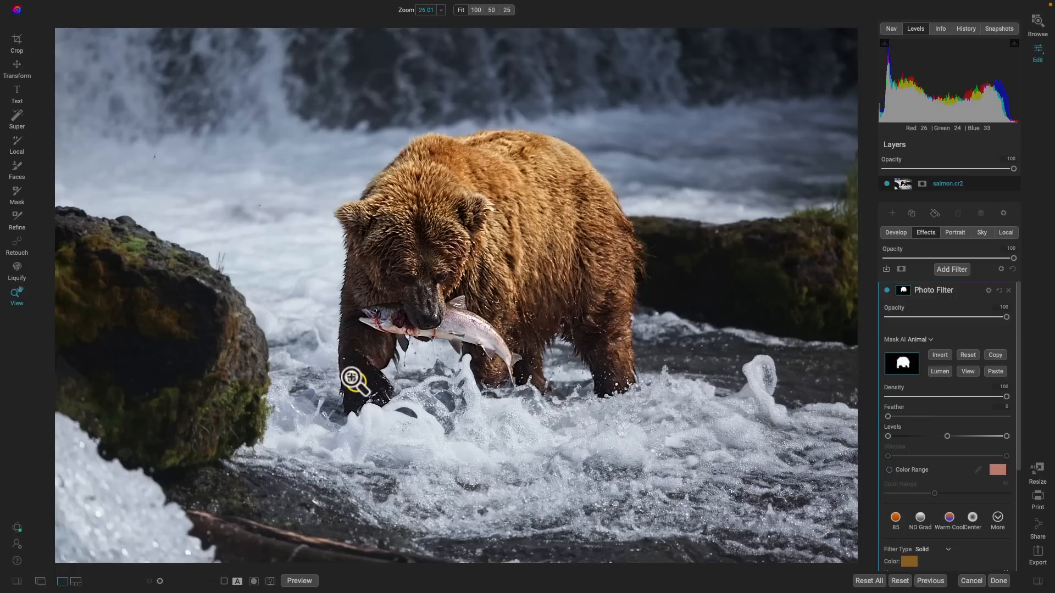
click(353, 380)
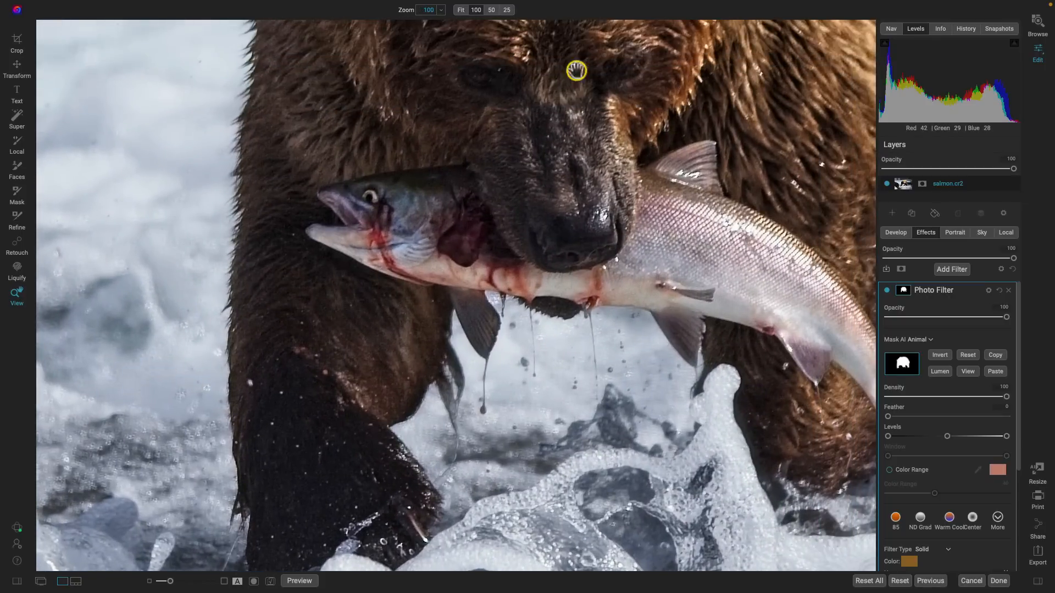
click(516, 113)
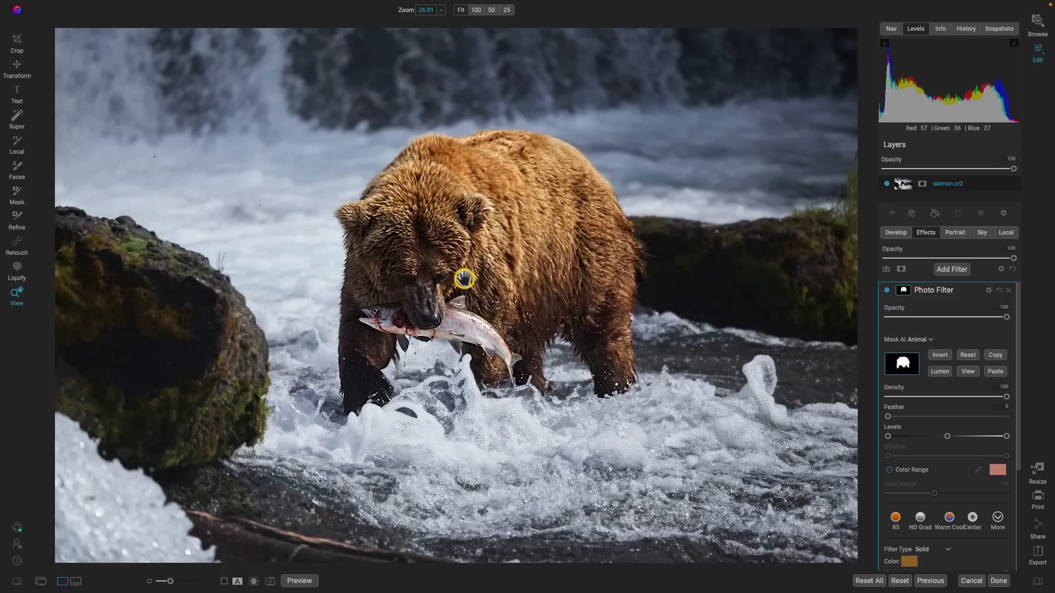
key(b)
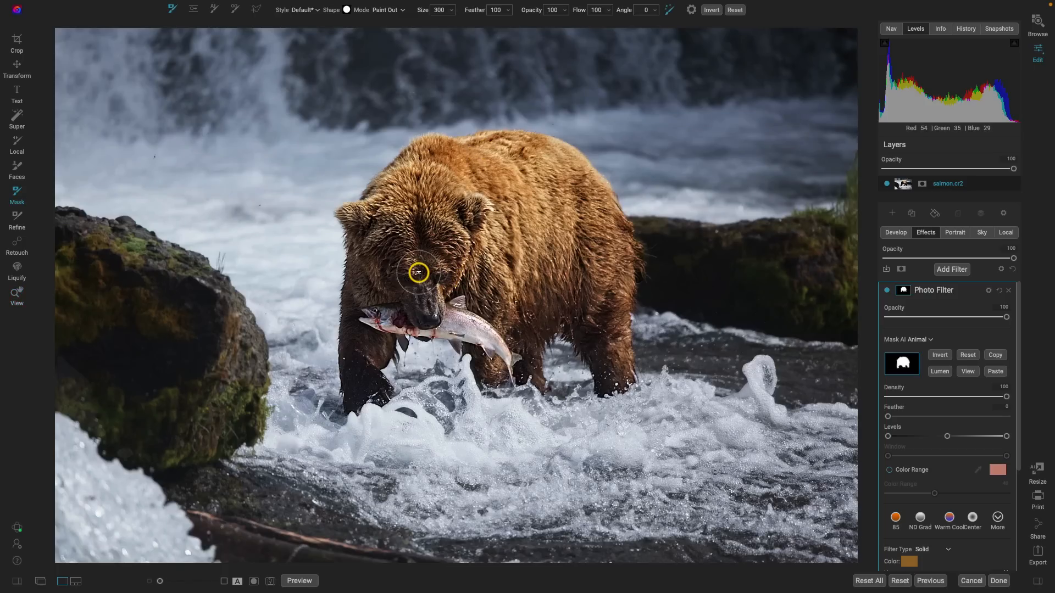
key(bracketright)
key(bracketright)
key(bracketright)
key(bracketright)
drag(532, 12, 494, 11)
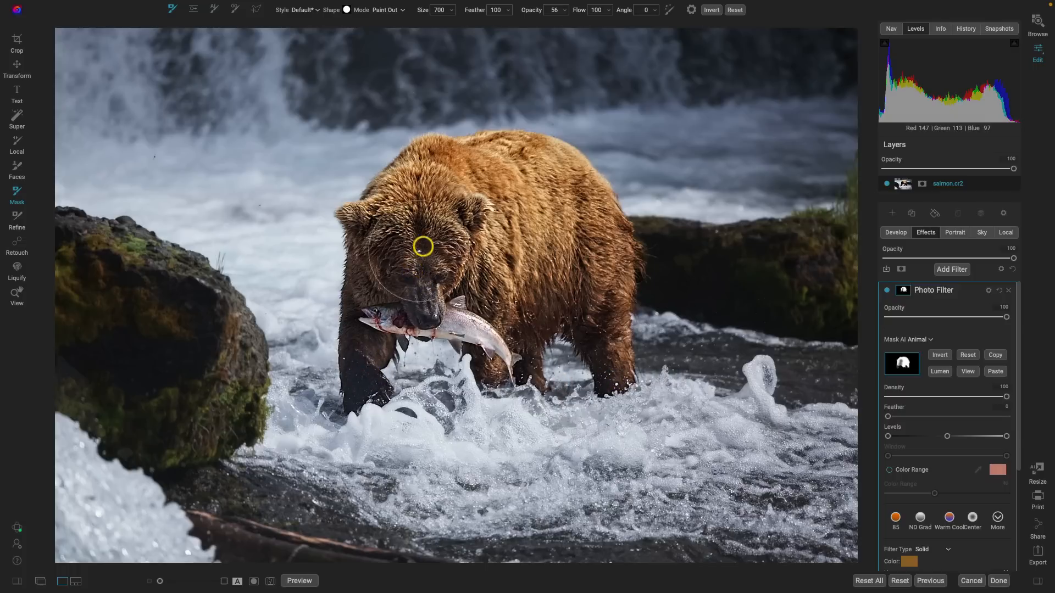
Compare the bear's face and body with the brushed Photo Filter off and on
key(z)
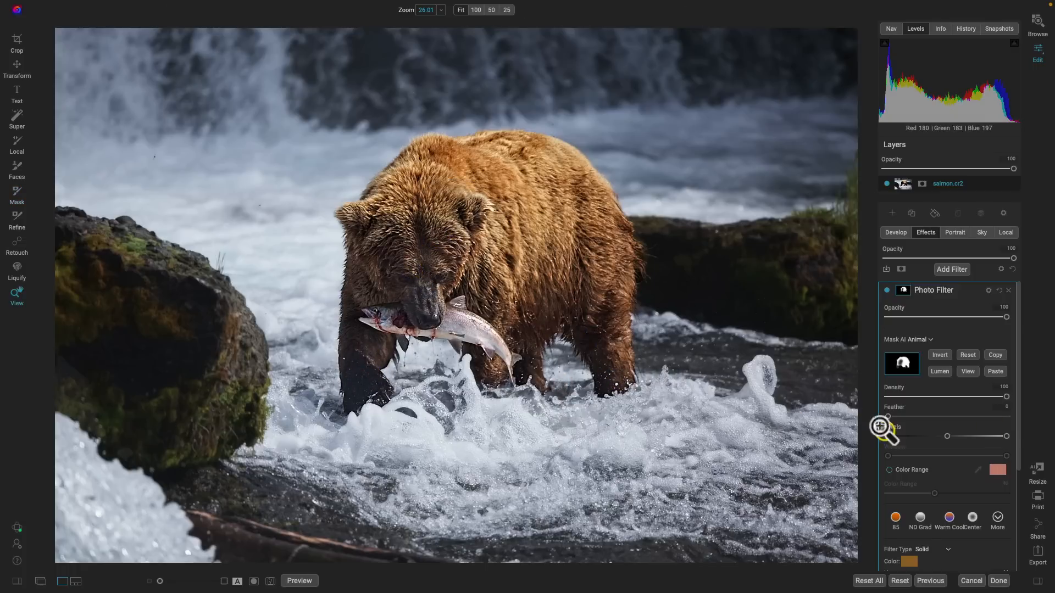
click(886, 291)
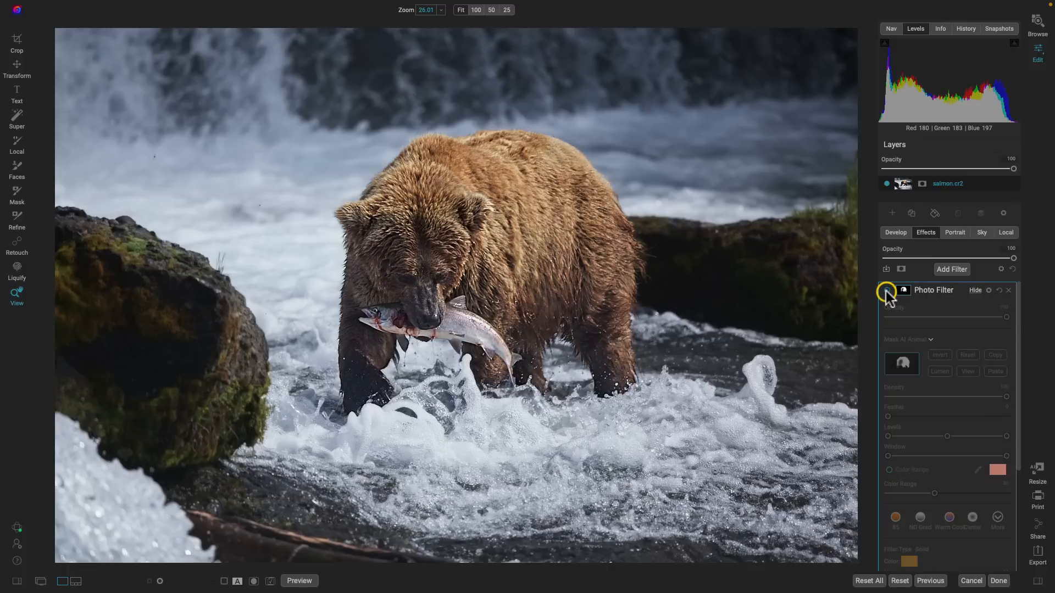
click(886, 291)
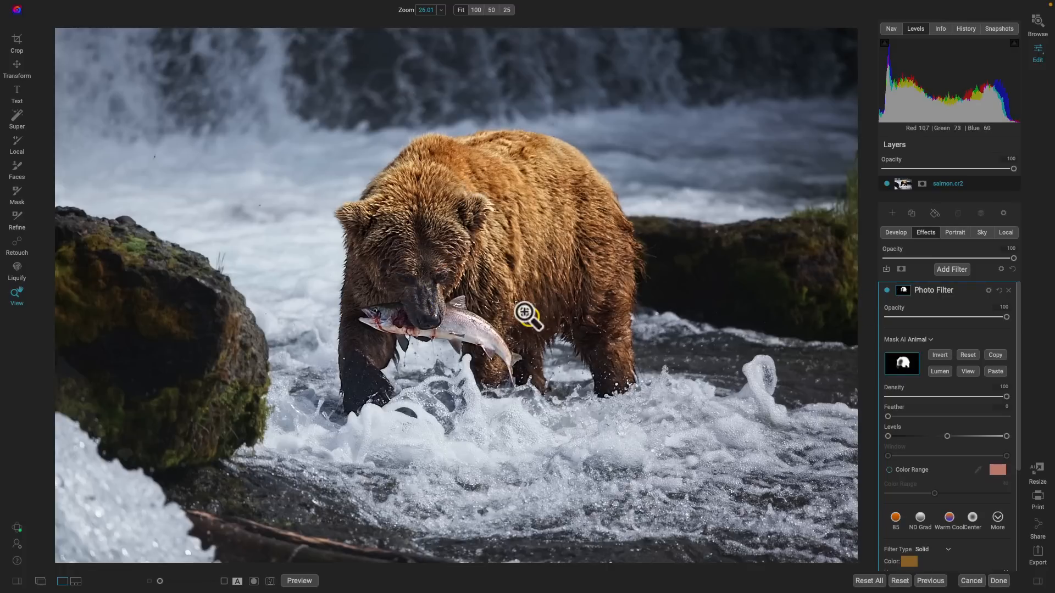
click(886, 291)
click(887, 290)
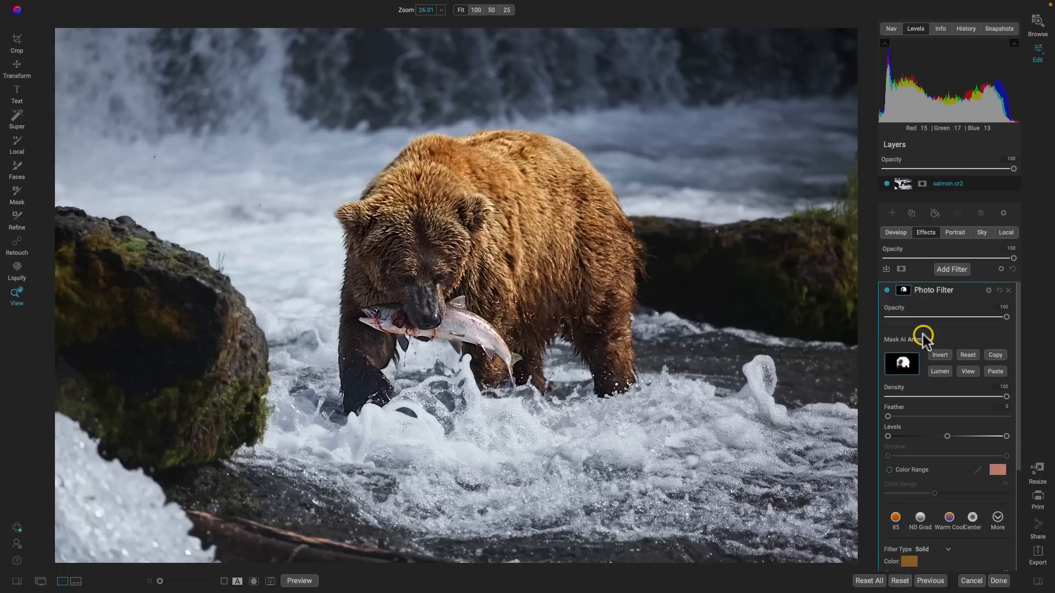
Collapse the Photo Filter and compare the separate effects of Dynamic Contrast, Glow, Color Enhancer and Photo Filter on the photo
click(974, 294)
click(887, 342)
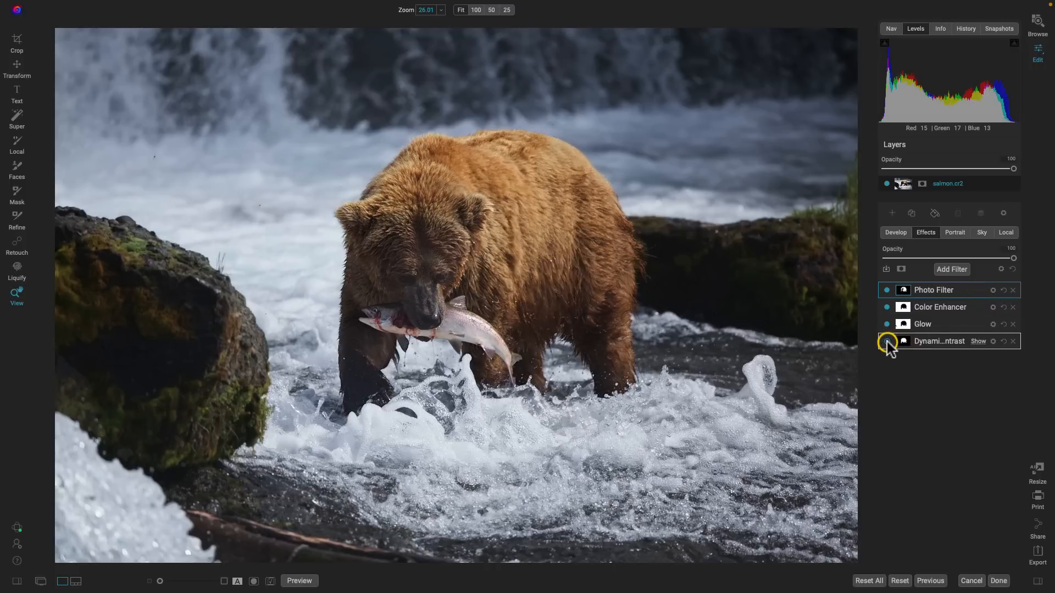
click(886, 325)
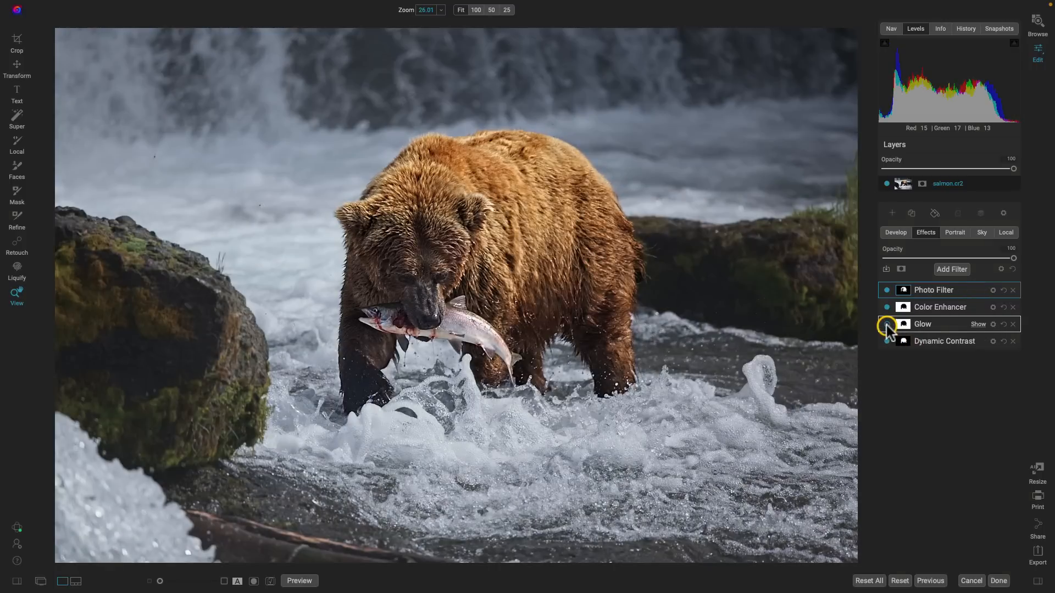
click(886, 324)
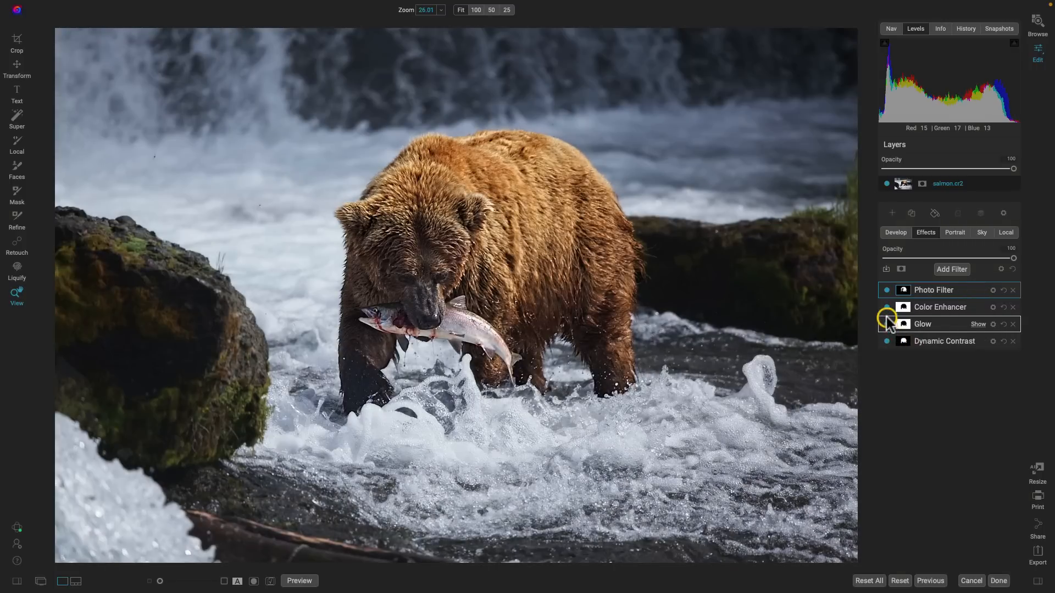
click(887, 307)
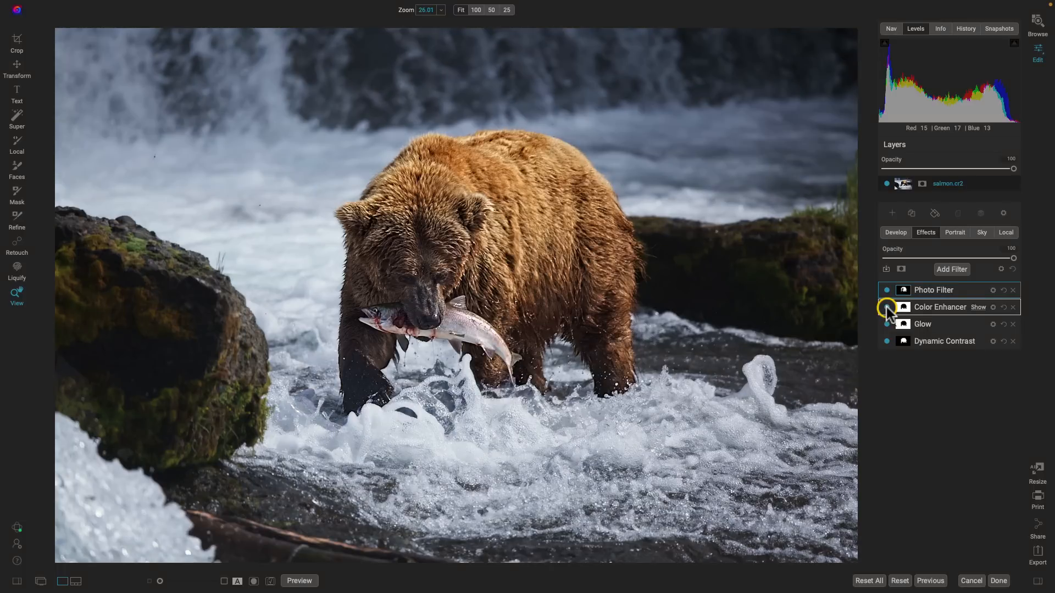
click(886, 290)
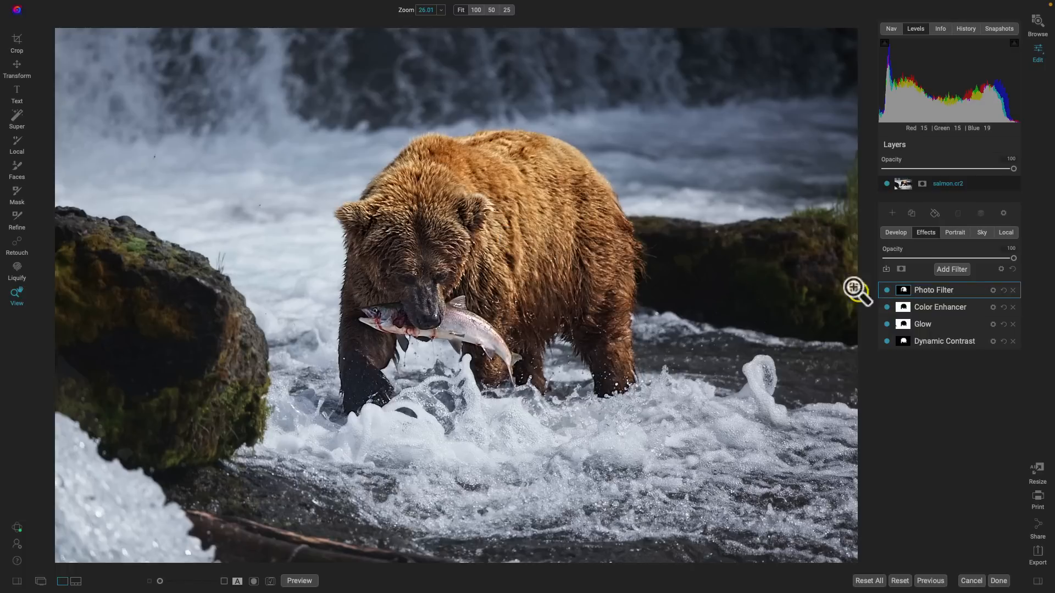
Reopen the Photo Filter's settings and set its Amount to 36
click(979, 294)
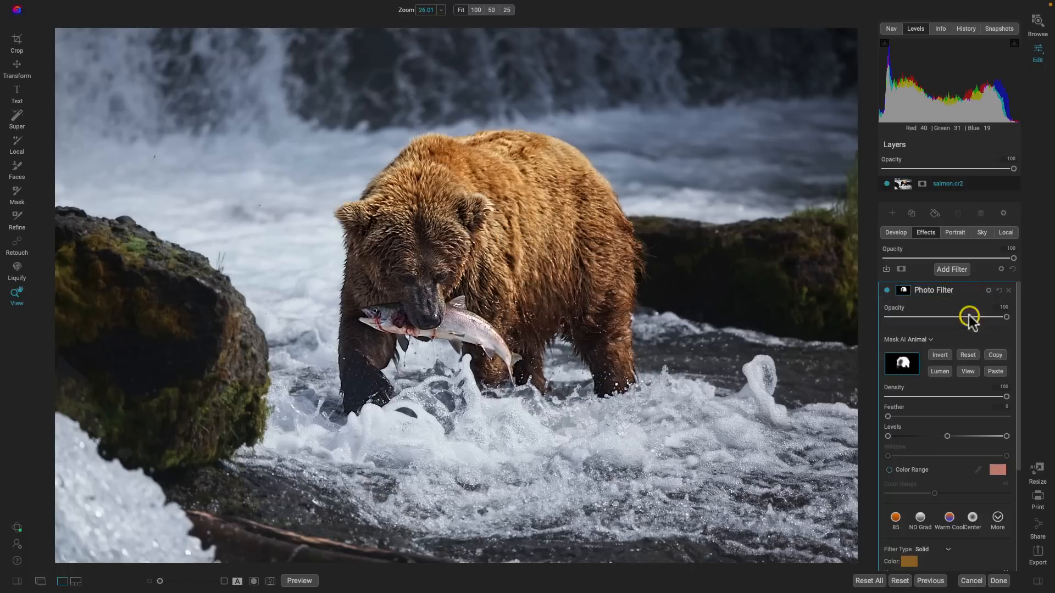
scroll(934, 513, down, 5)
drag(918, 460, 930, 462)
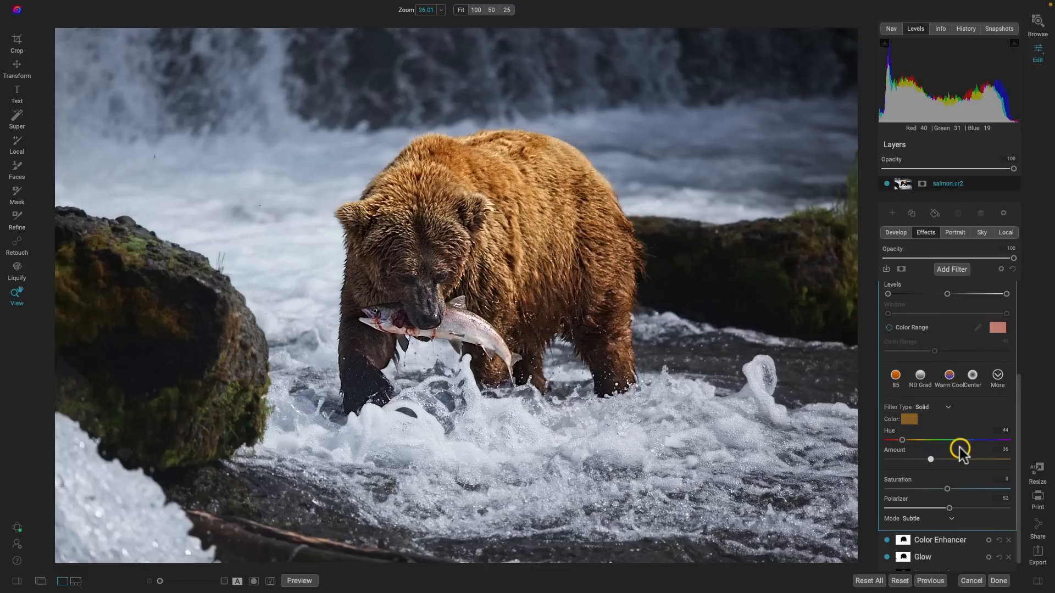
scroll(941, 418, up, 5)
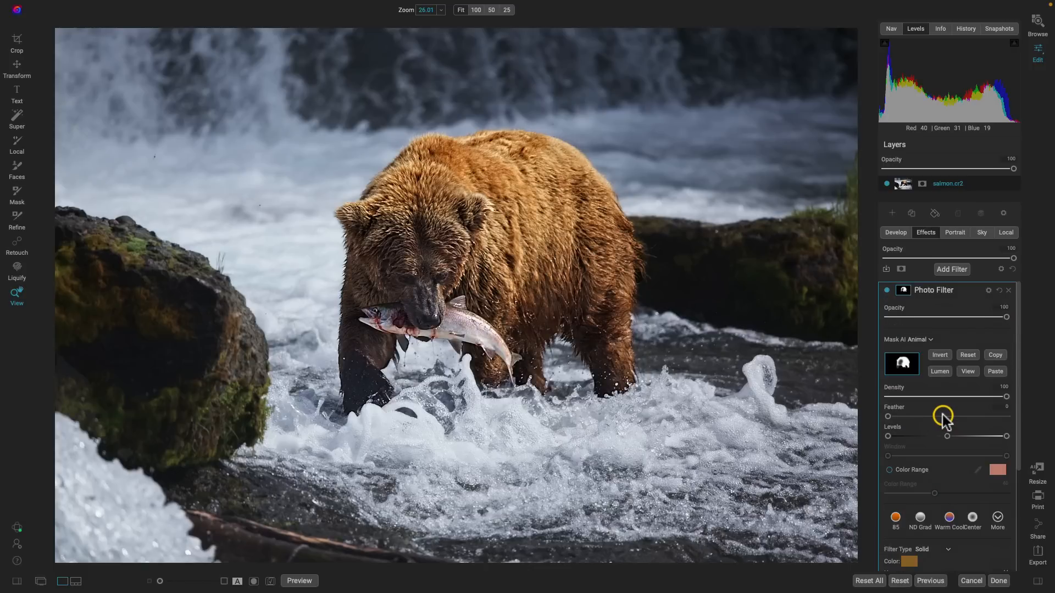
Add a LUTs filter masked to the photo's background
click(952, 269)
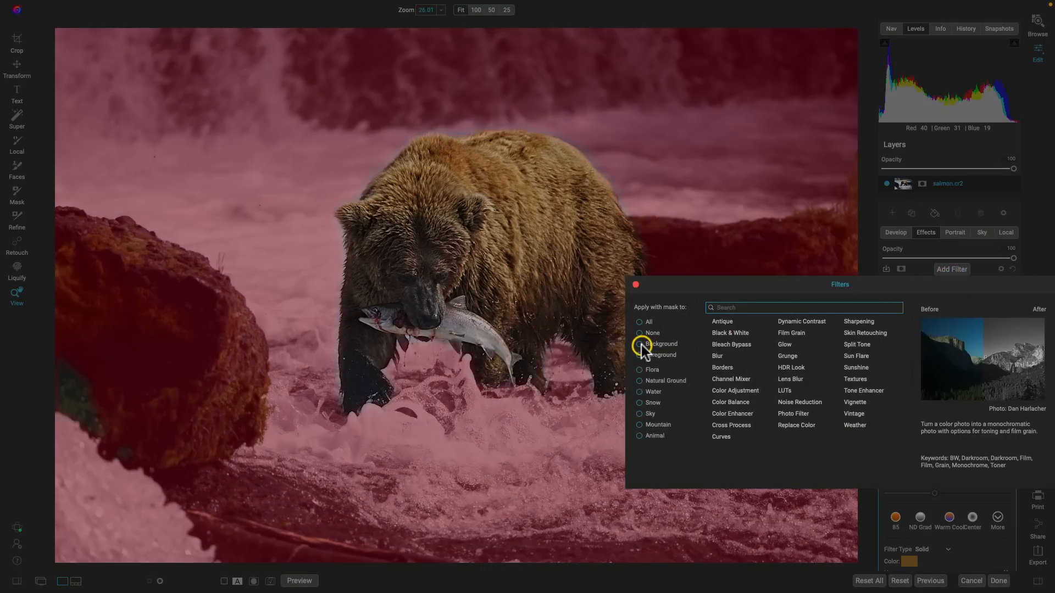
click(641, 344)
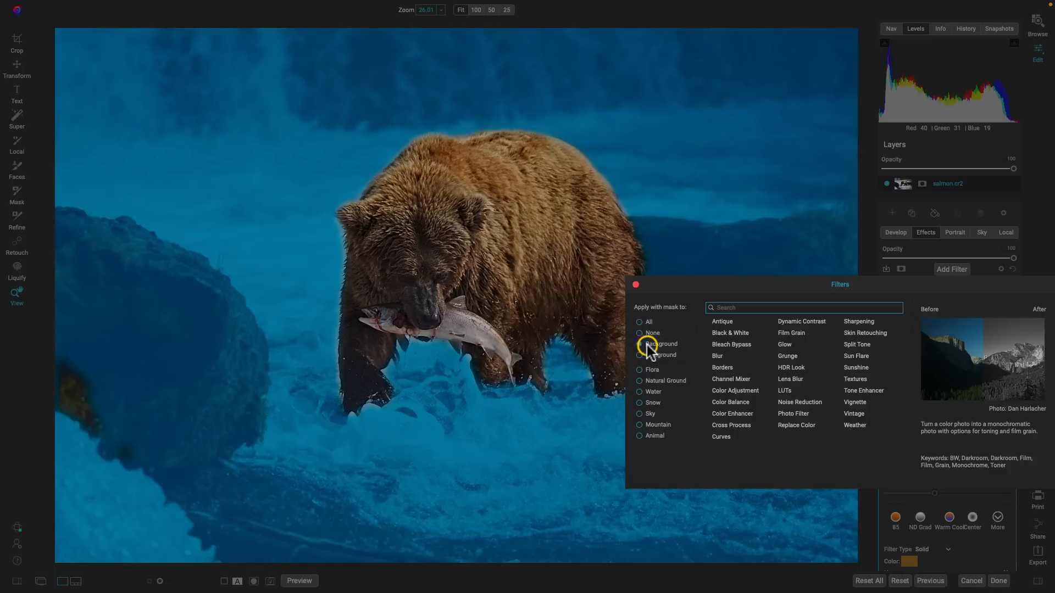
click(784, 391)
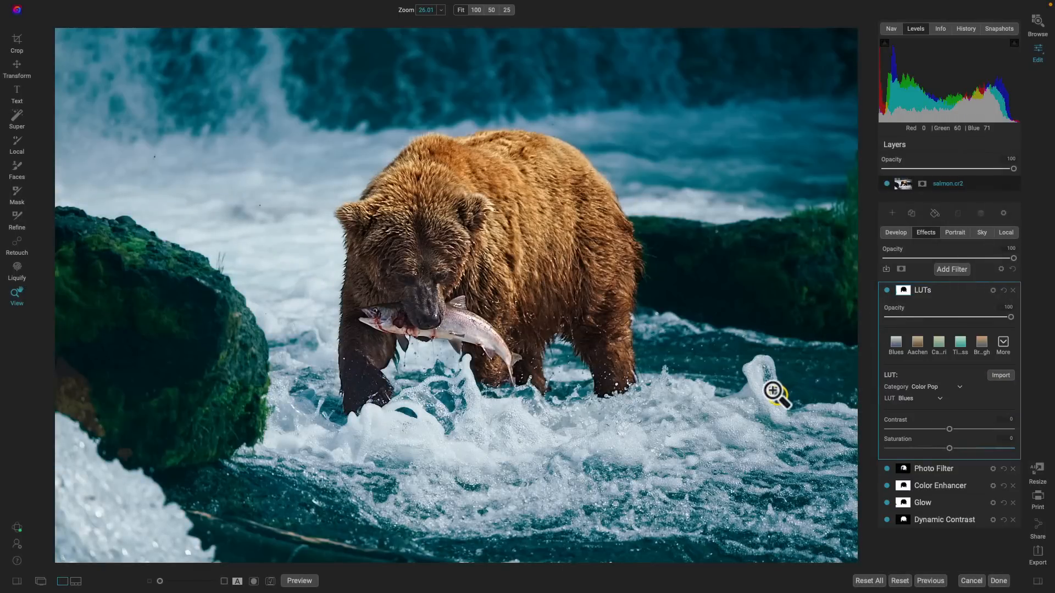
Set the LUT category to Color Grading, preview its looks on the background, and apply the Elton LUT
click(940, 387)
click(918, 406)
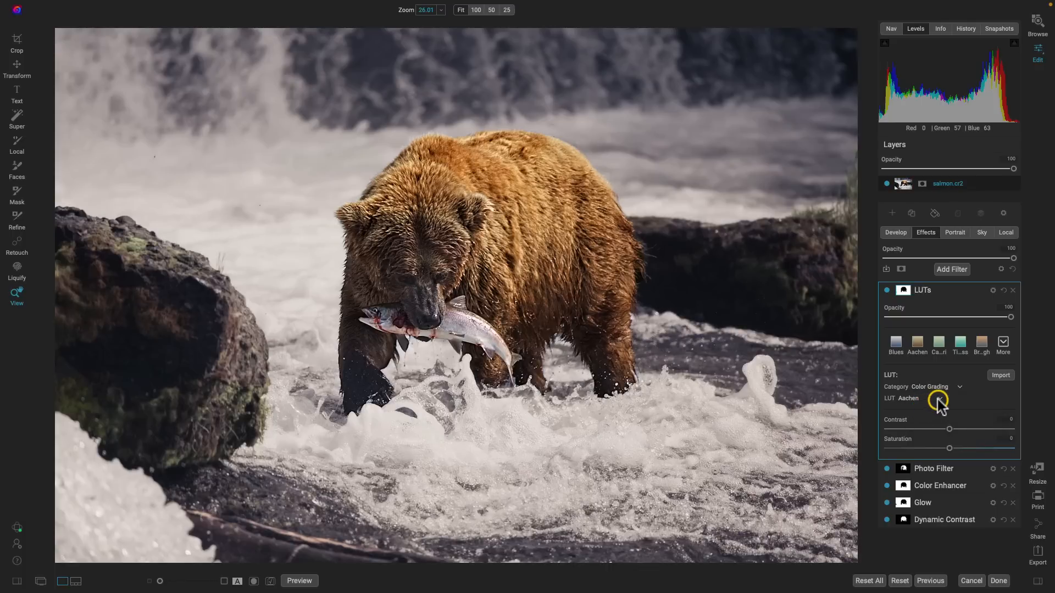
click(936, 400)
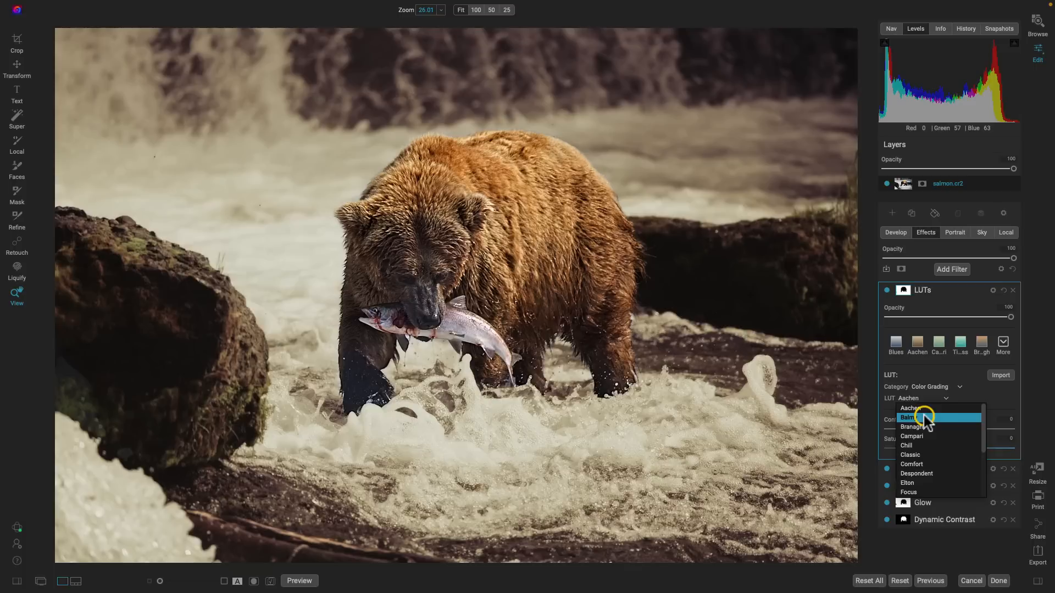
scroll(921, 434, down, 3)
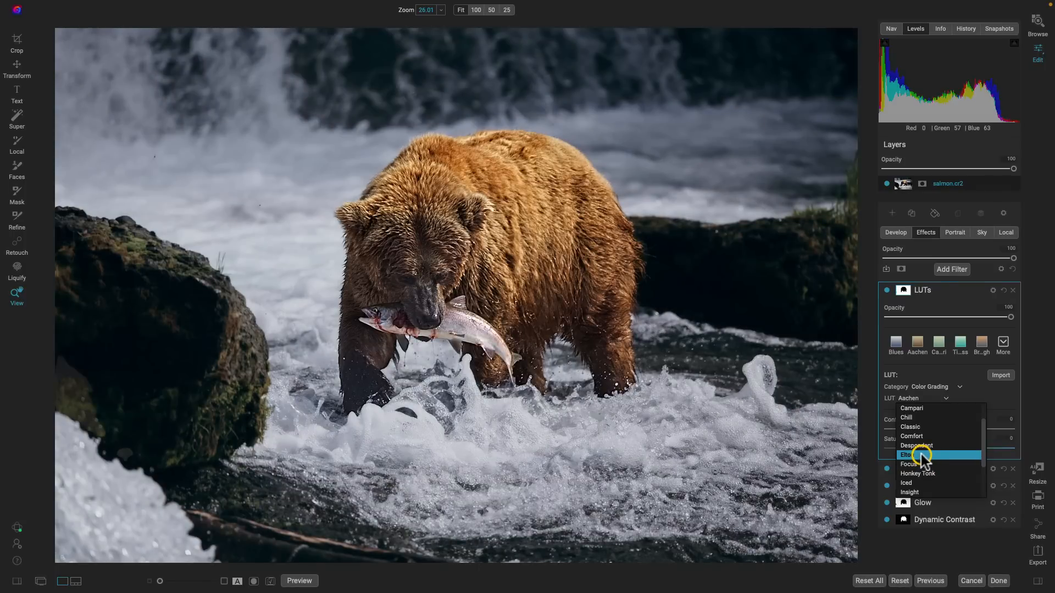
scroll(921, 456, down, 3)
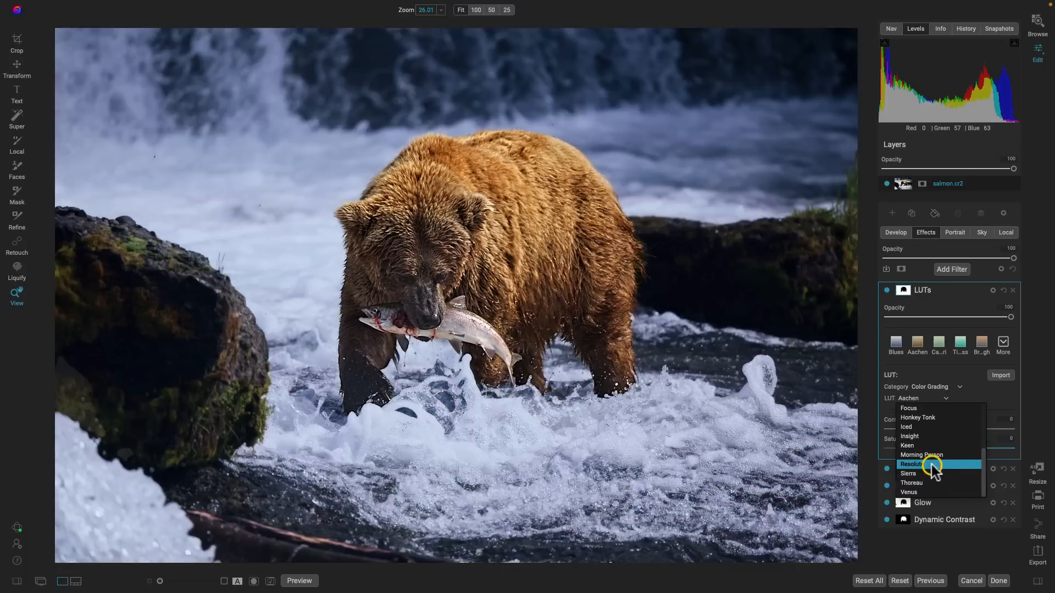
scroll(933, 467, up, 3)
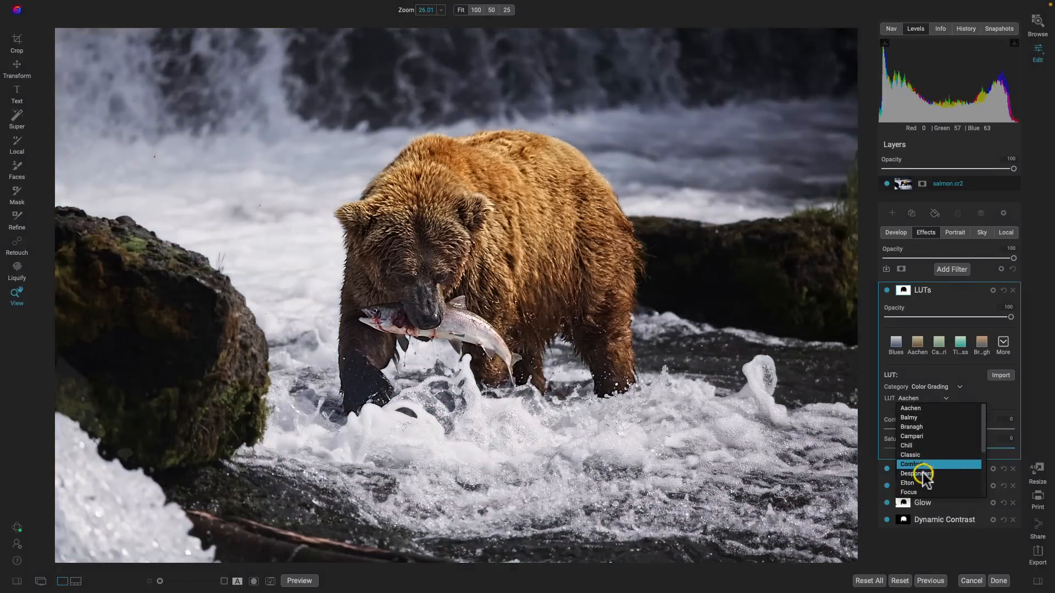
click(914, 483)
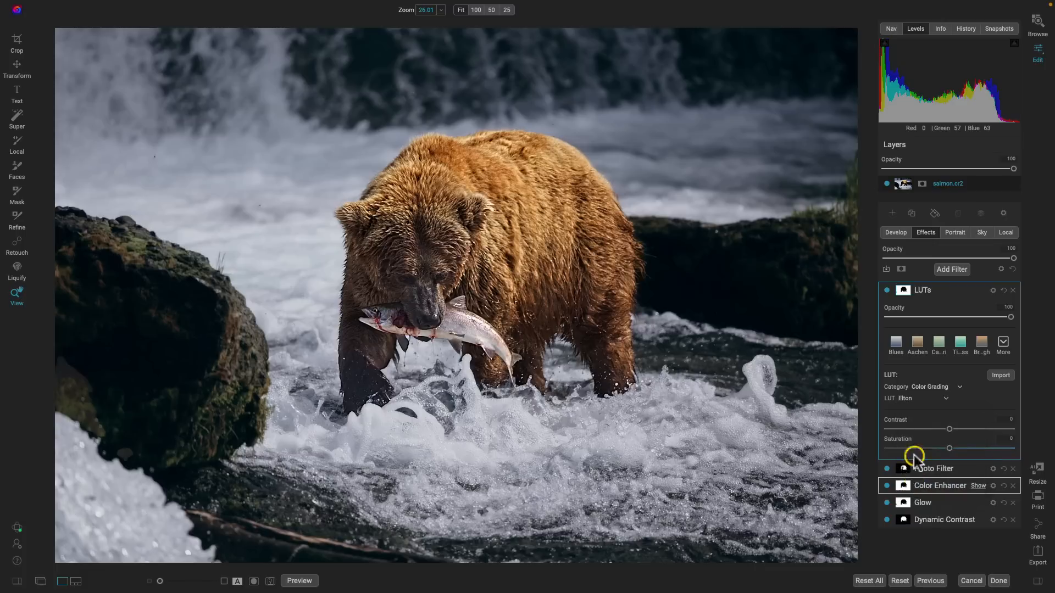
Partly paint out the LUTs mask over the white foaming water using a size 700 brush at 56 opacity
click(886, 291)
click(887, 291)
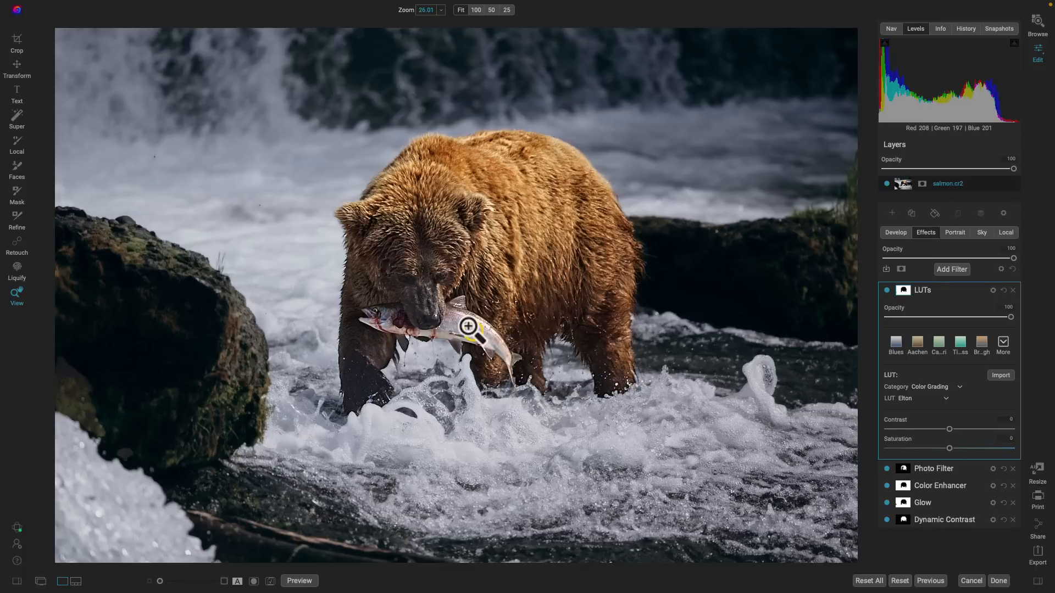
key(b)
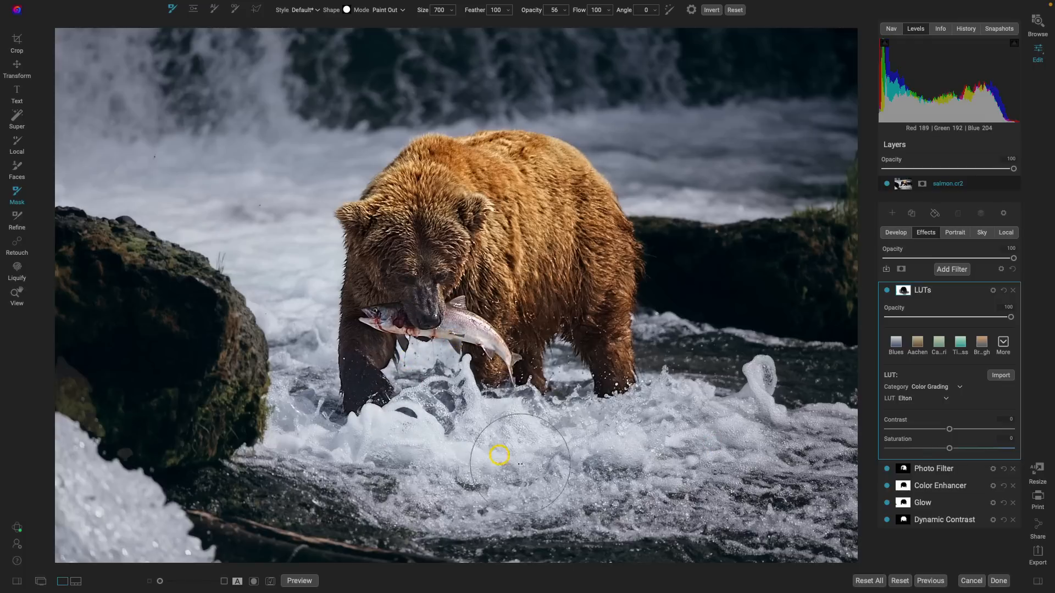
key(z)
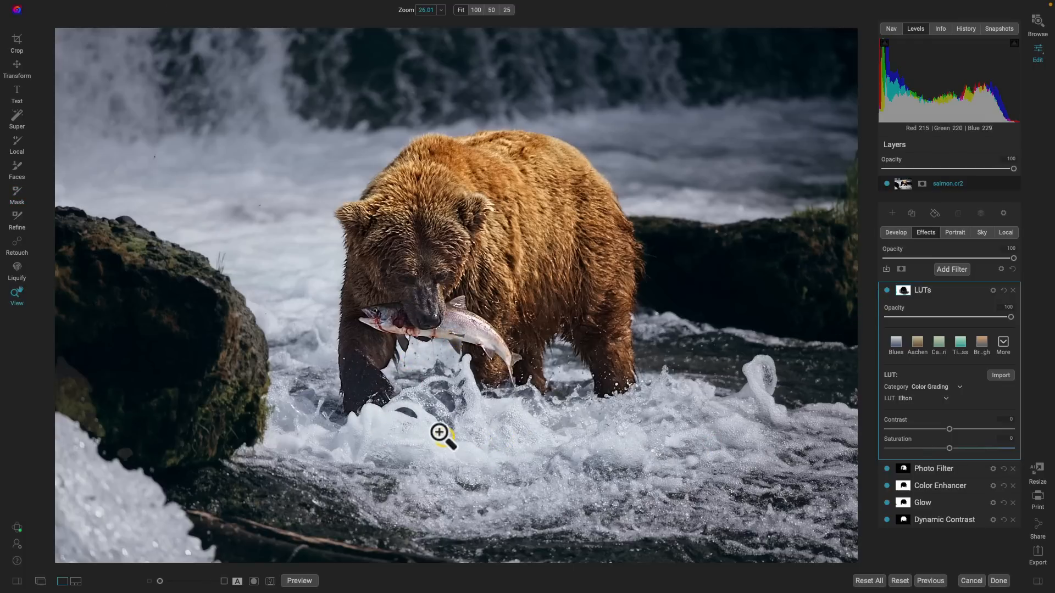
key(b)
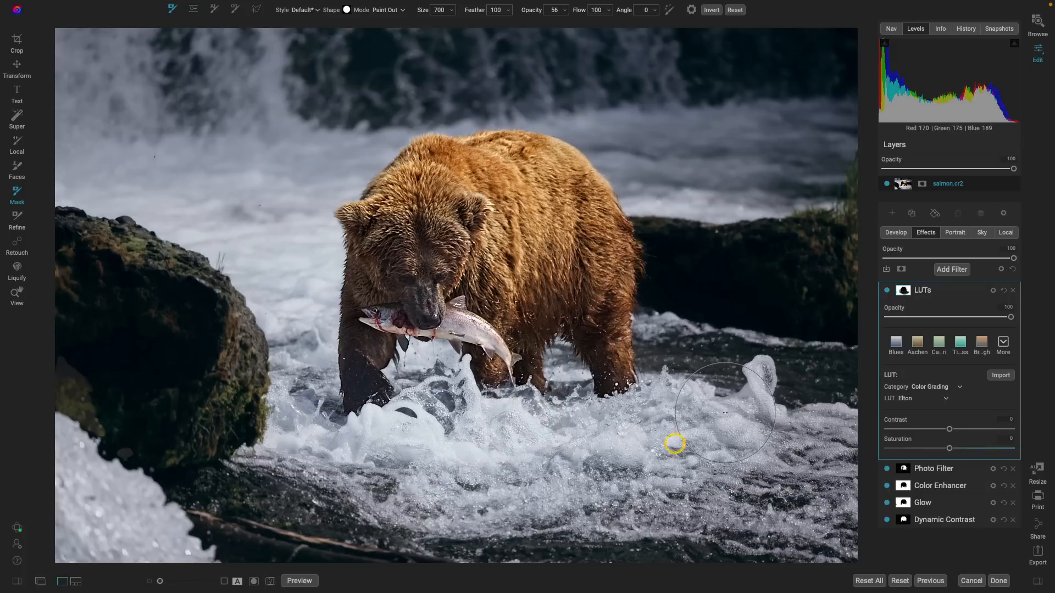
key(z)
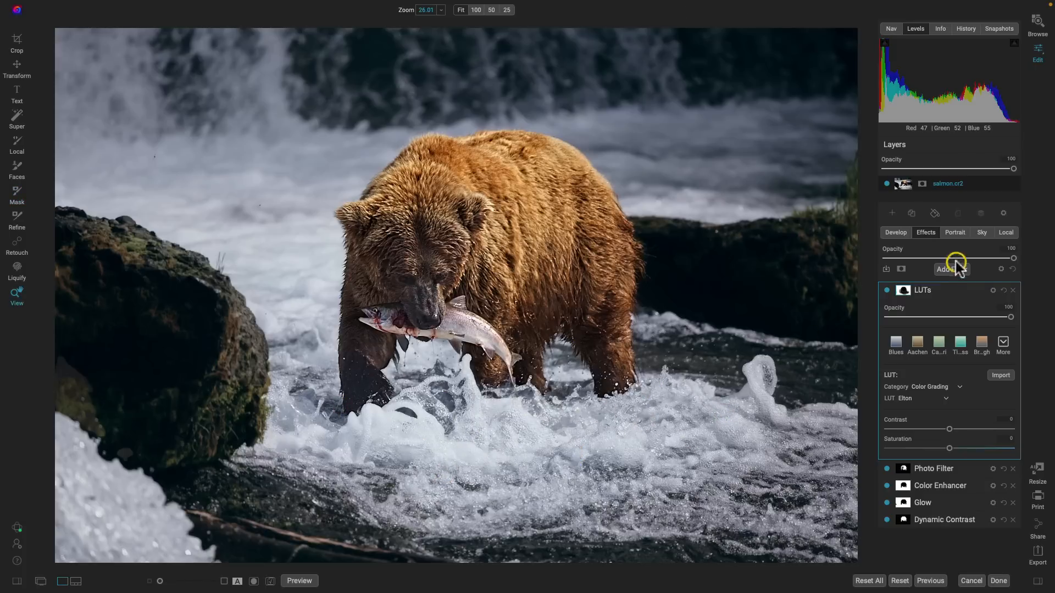
Compare the photo with the LUTs filter off and on and with all edits hidden, and inspect the rock at 100% zoom
click(886, 291)
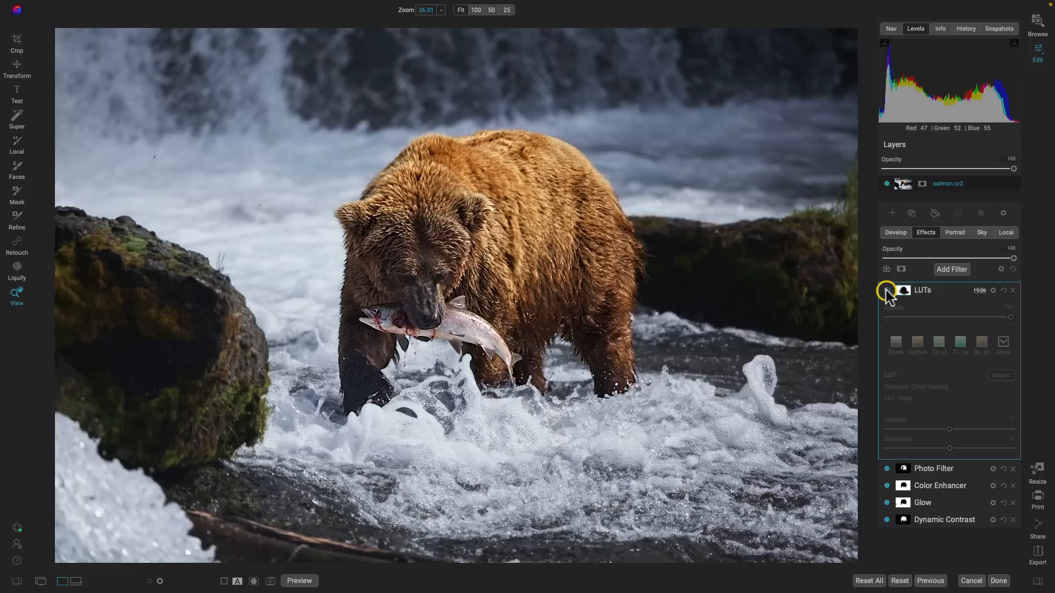
click(887, 291)
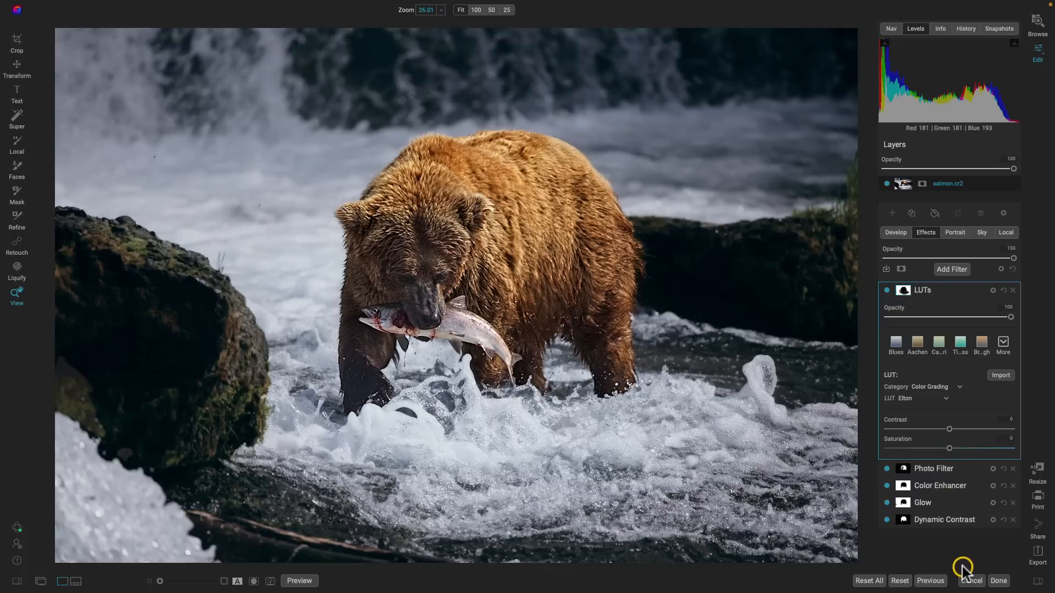
key(ctrl+p)
key(ctrl+p)
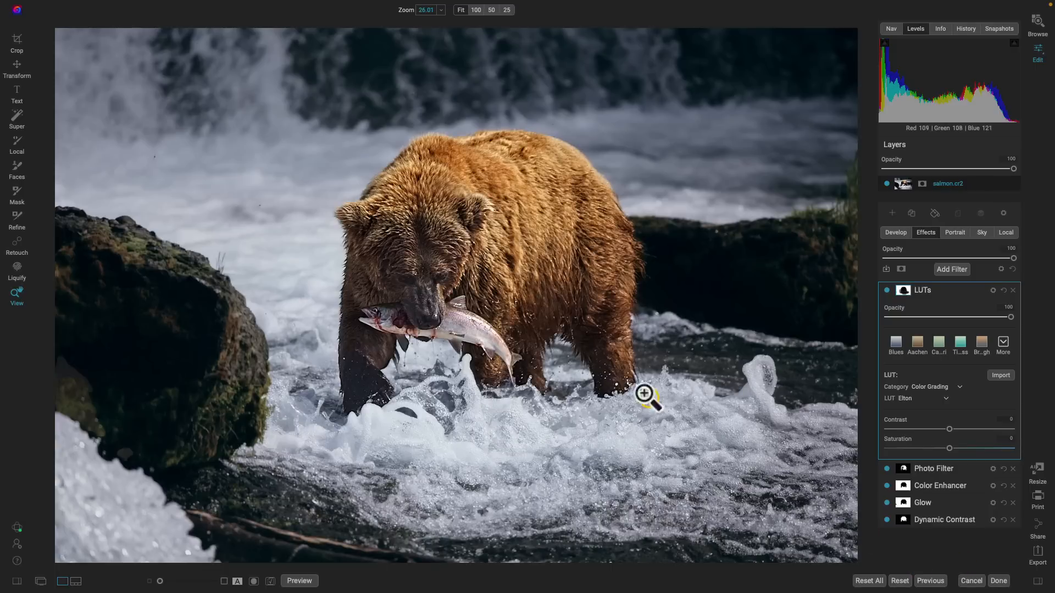
click(77, 405)
click(119, 419)
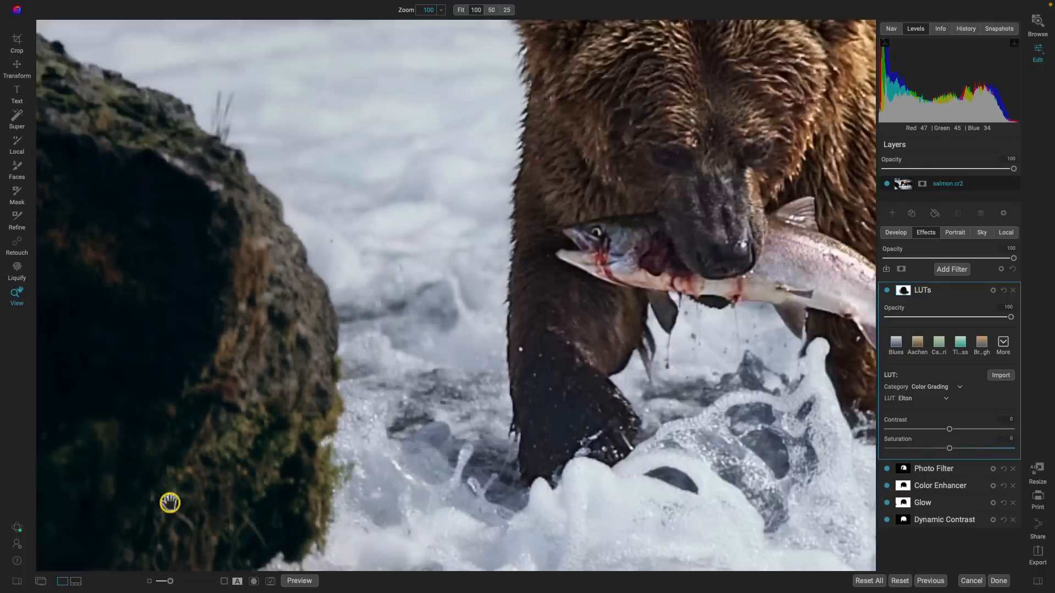
Crop the photo more tightly around the bear to about 5008 × 3305 pixels
key(c)
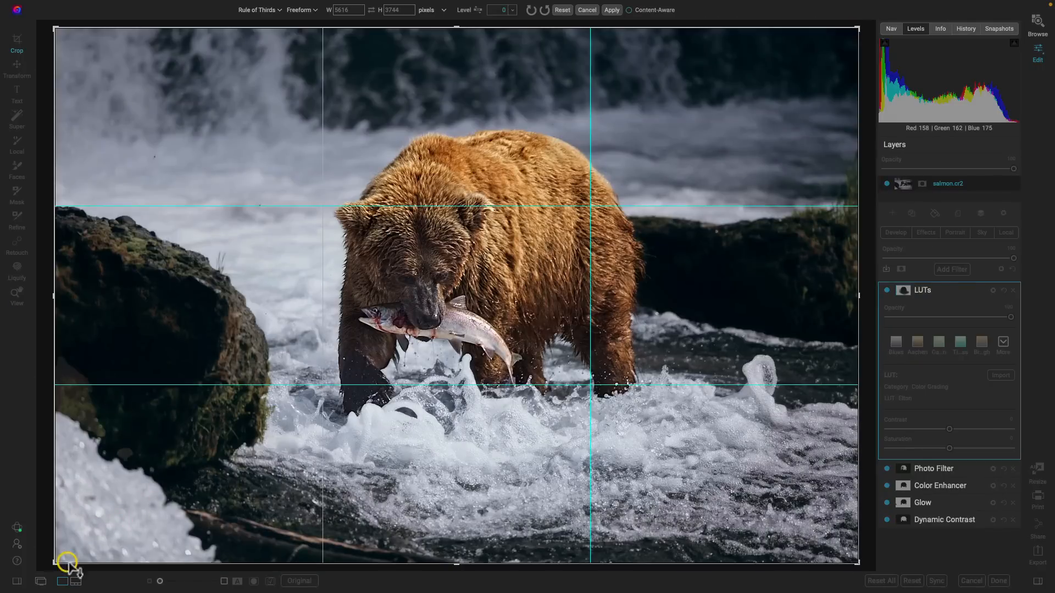
drag(68, 563, 101, 536)
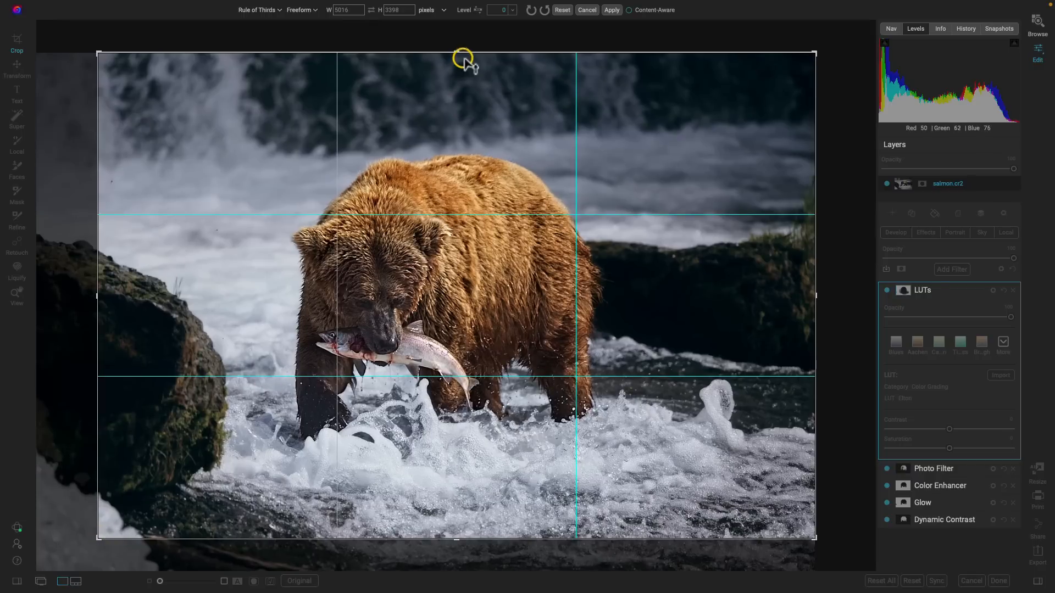
drag(463, 60, 455, 73)
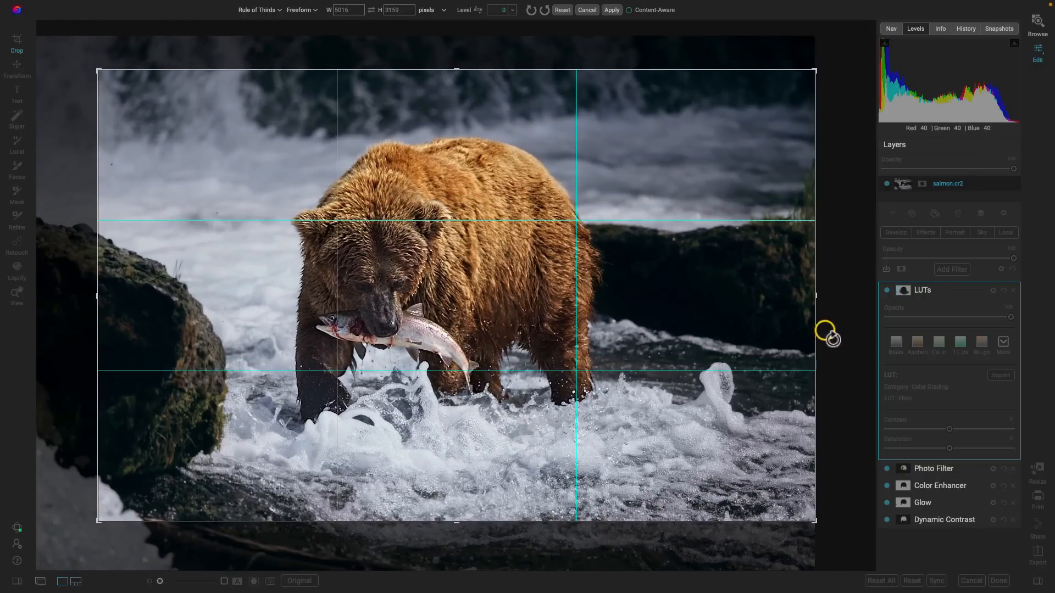
drag(818, 302, 811, 301)
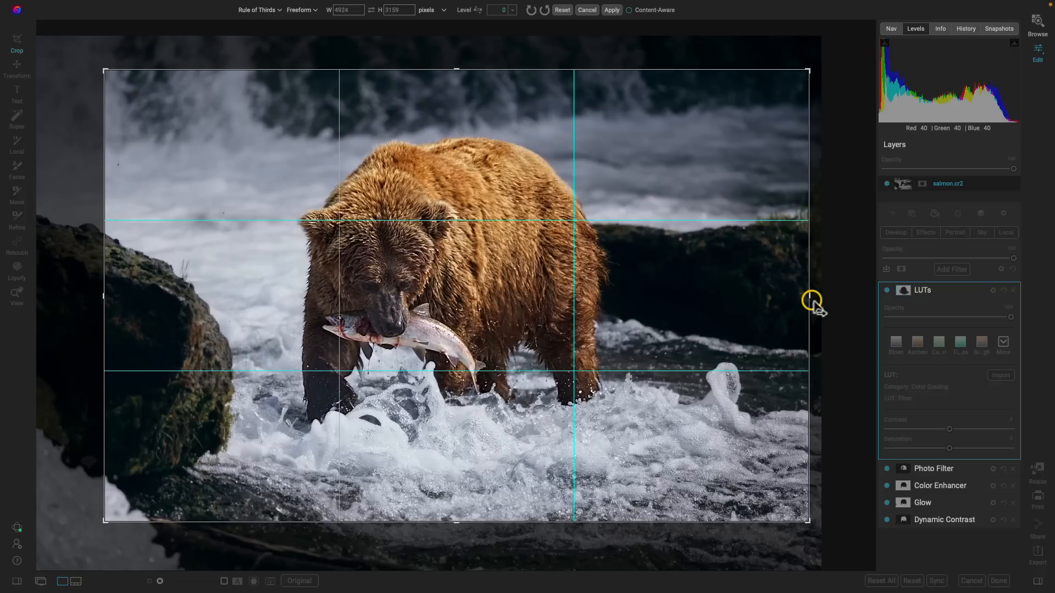
mouse_move(811, 522)
mouse_down()
mouse_move(802, 537)
mouse_move(812, 532)
mouse_up()
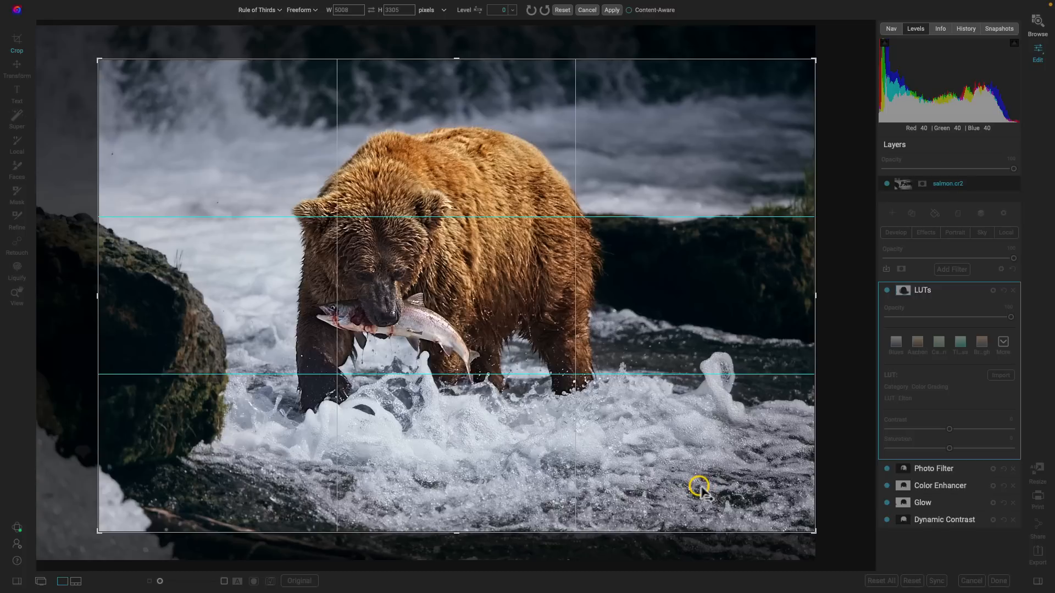
key(Return)
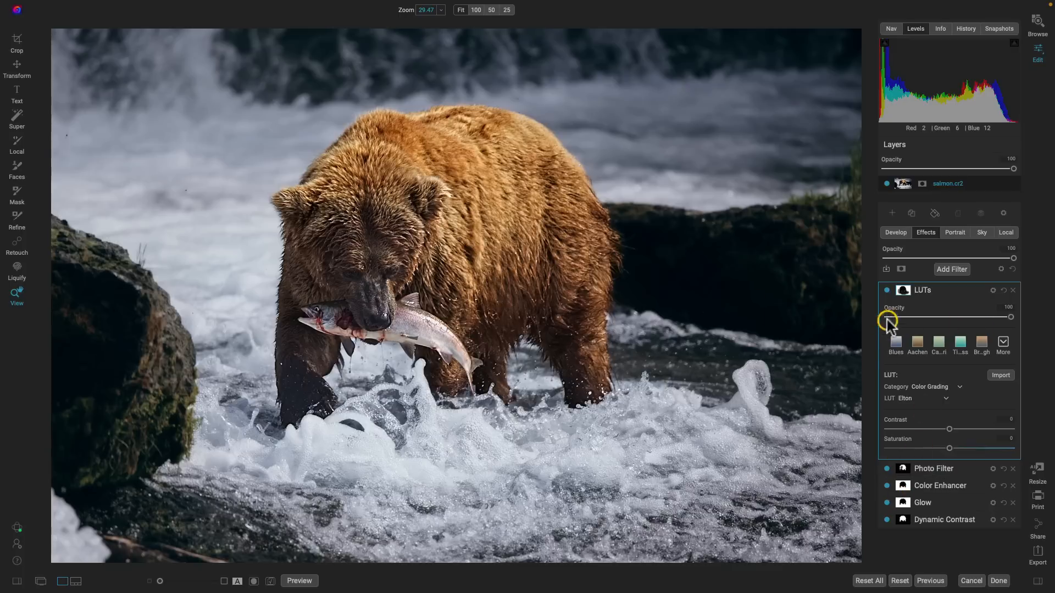
Collapse the LUTs filter and turn off all five filters one by one to view the cropped photo without effects
click(975, 291)
click(887, 290)
click(887, 307)
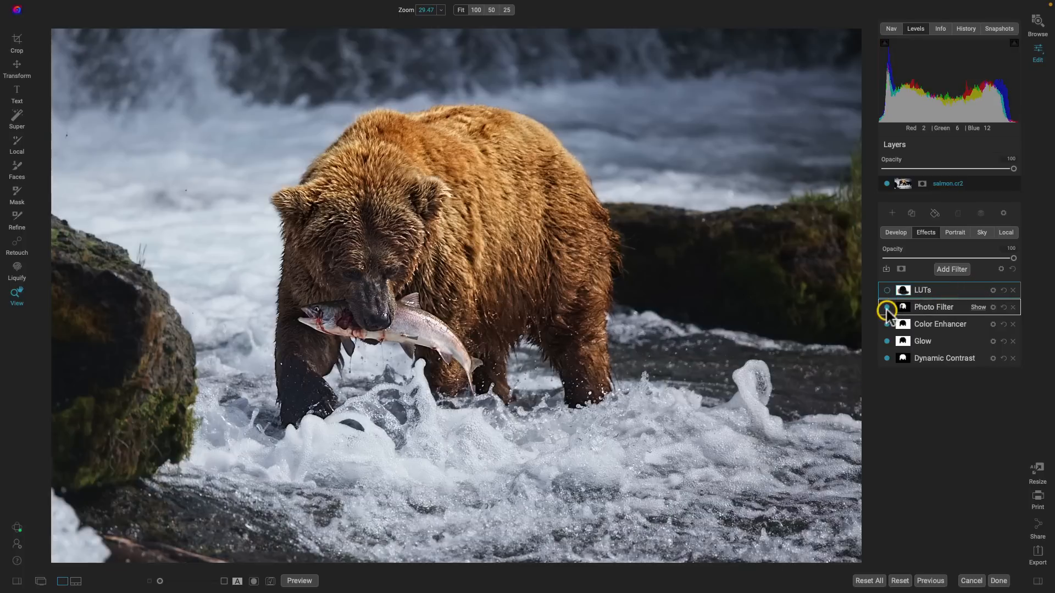
click(887, 324)
click(887, 341)
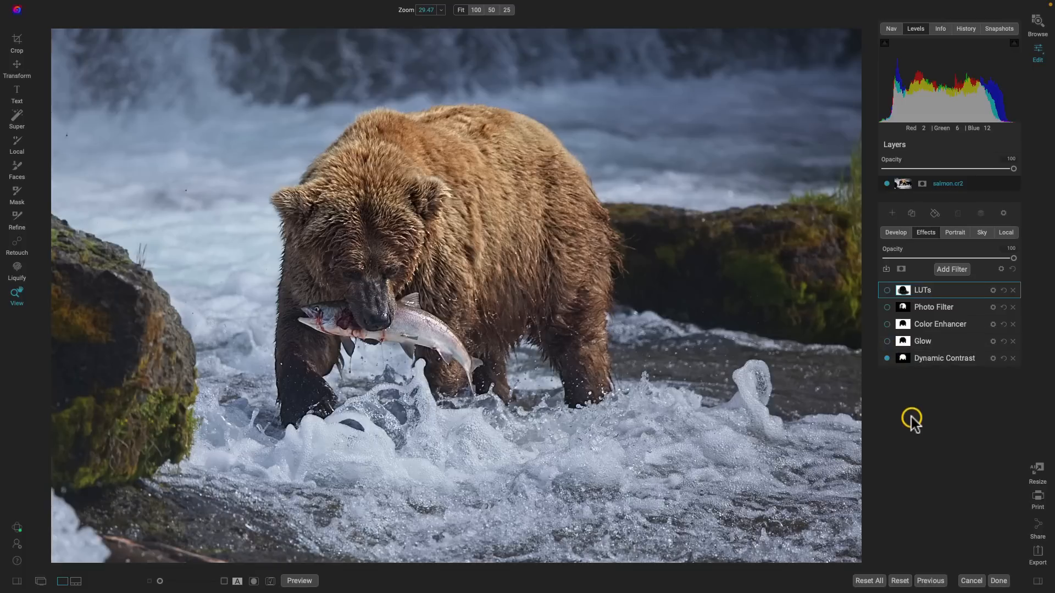
click(887, 358)
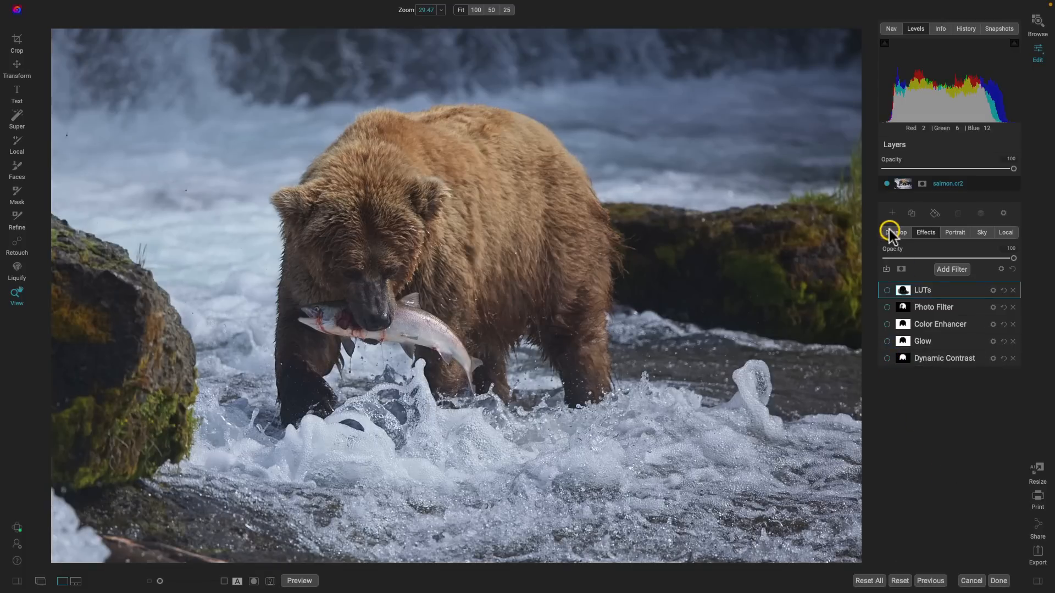
Turn the filters back on one by one from Dynamic Contrast up to LUTs to review each one's contribution
click(887, 360)
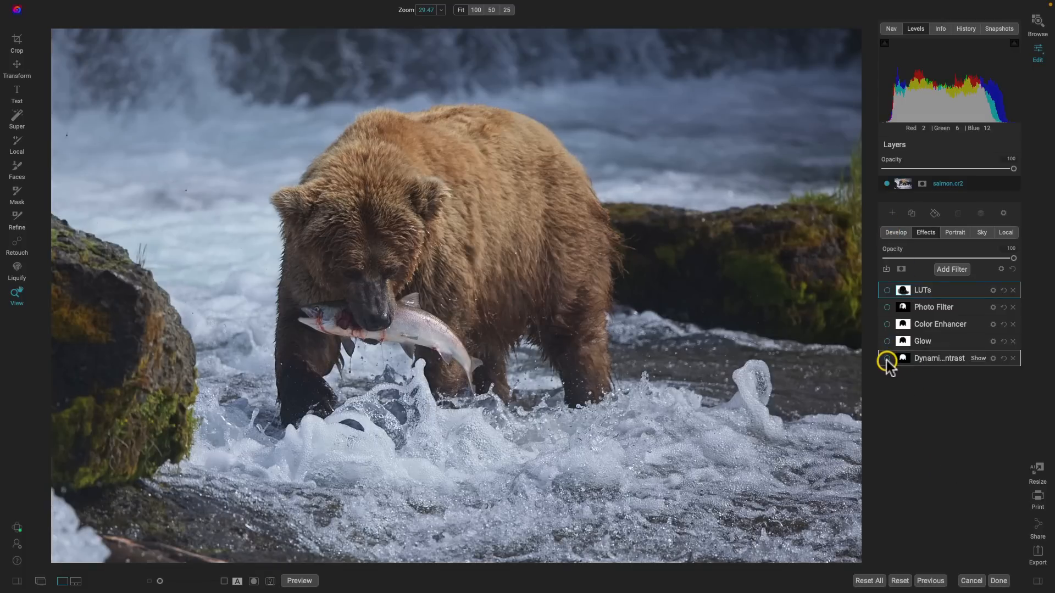
click(887, 342)
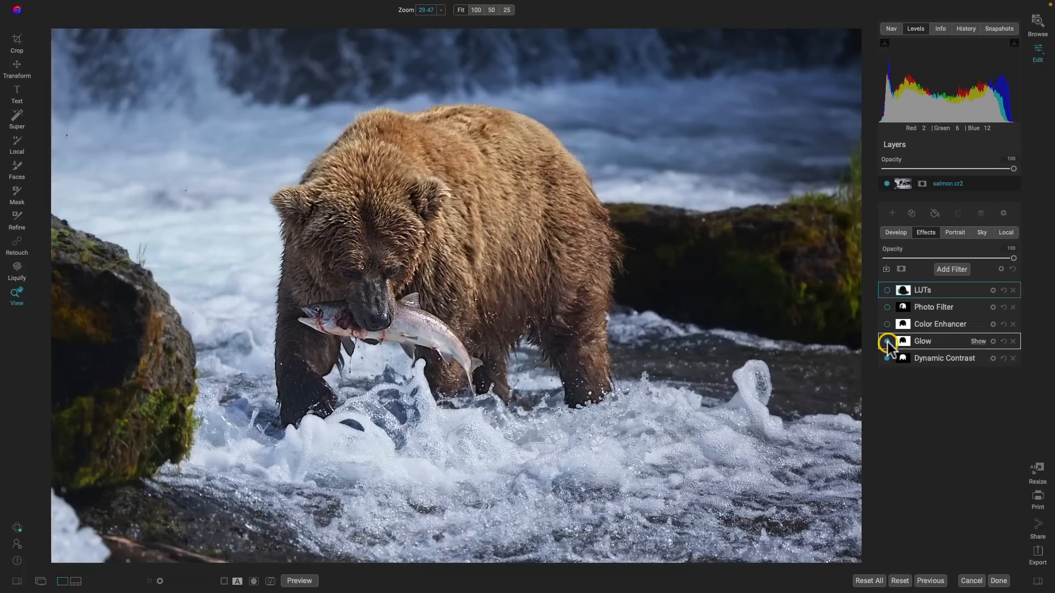
click(887, 325)
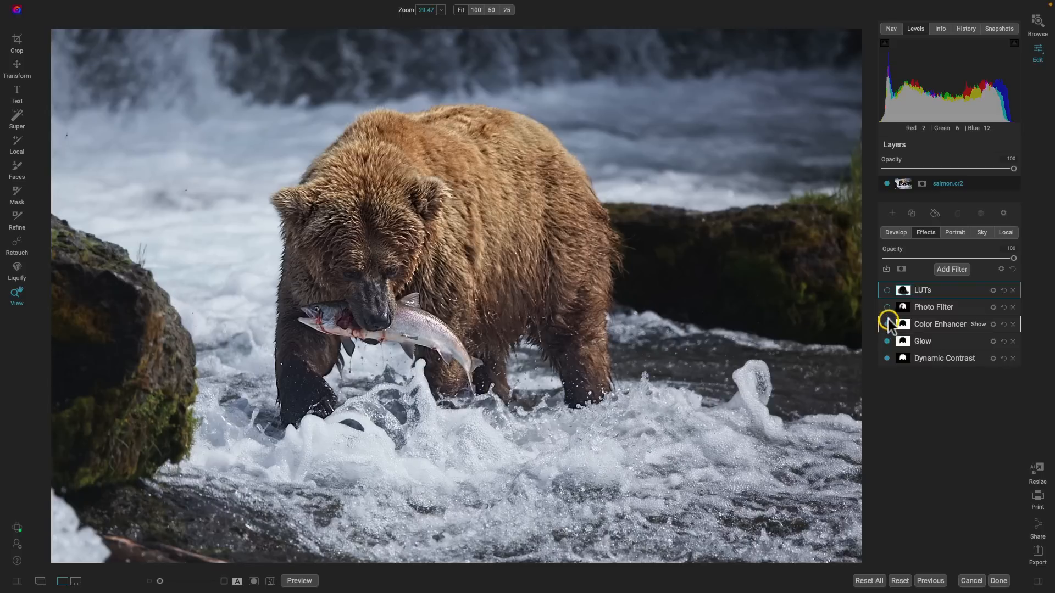
click(887, 308)
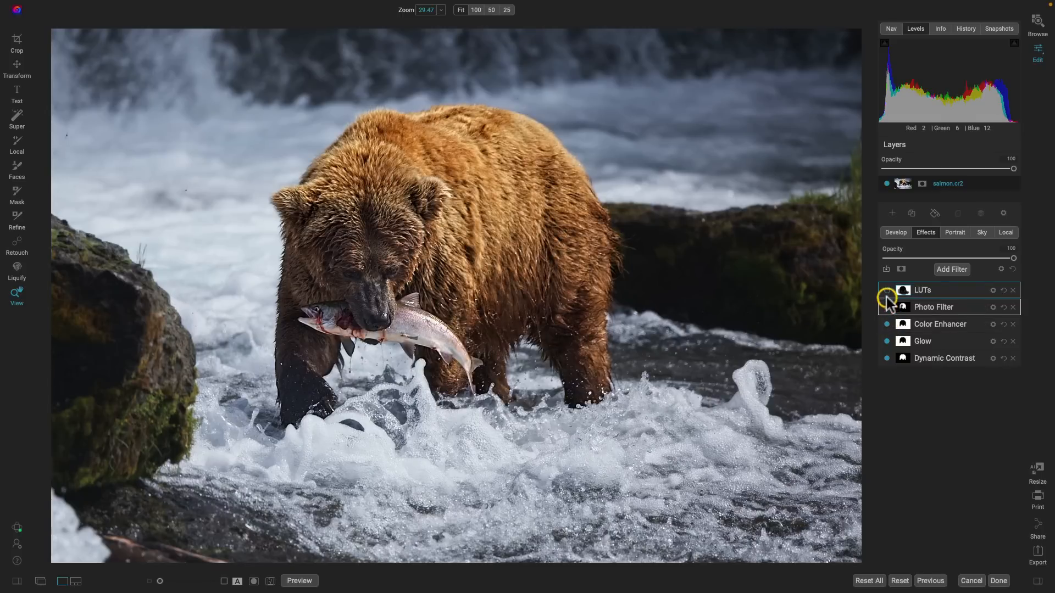
click(887, 291)
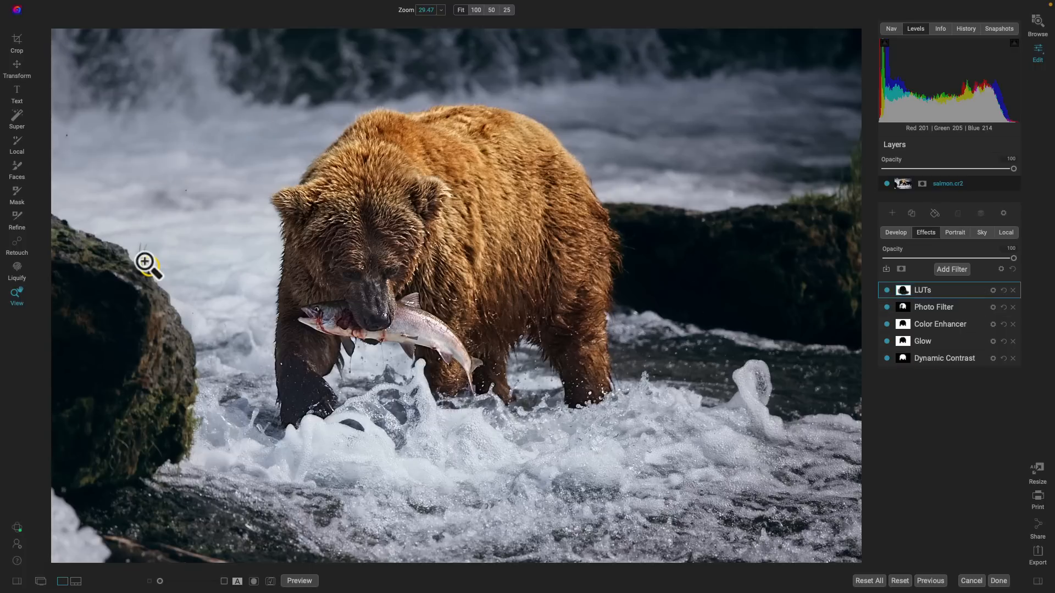
Set the LUTs filter's opacity to 58 and collapse the filter
click(971, 296)
drag(1010, 318, 959, 318)
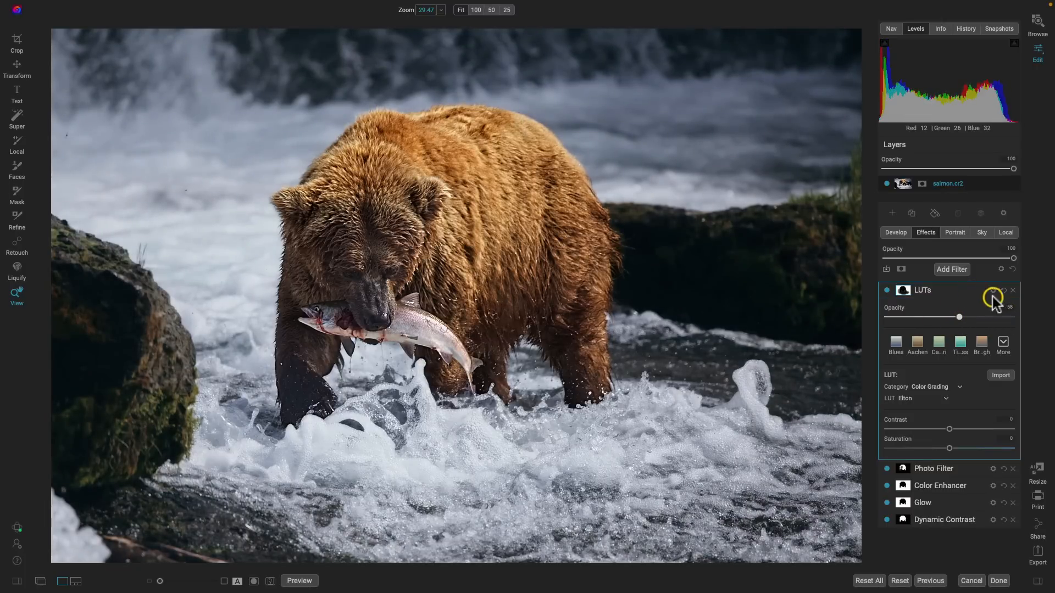
click(964, 289)
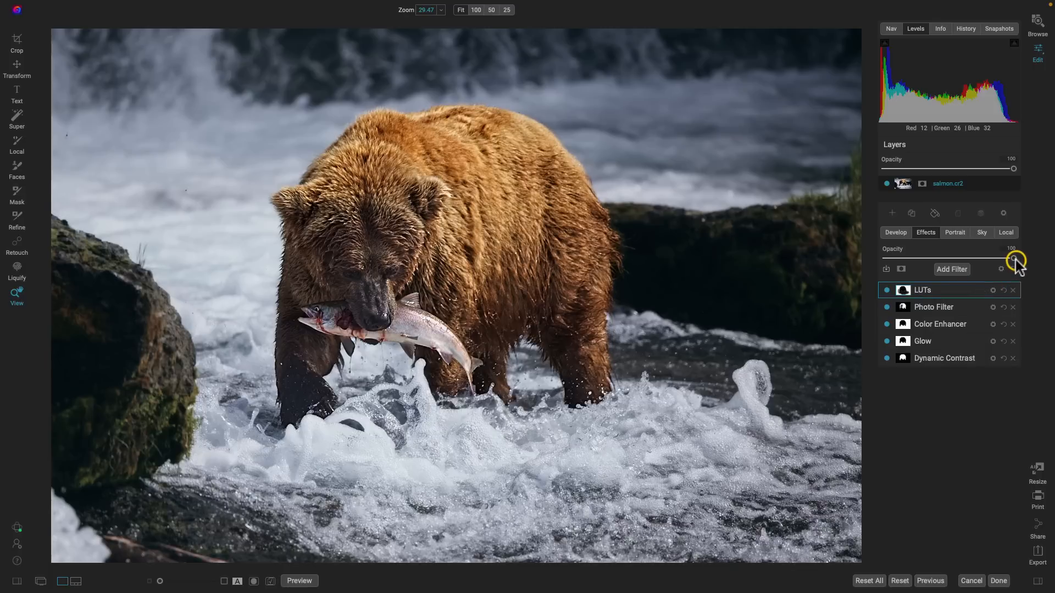
Lower the overall effects opacity to 0 and restore it to 100 to compare the bear photo without and with its effects
drag(1014, 259, 880, 261)
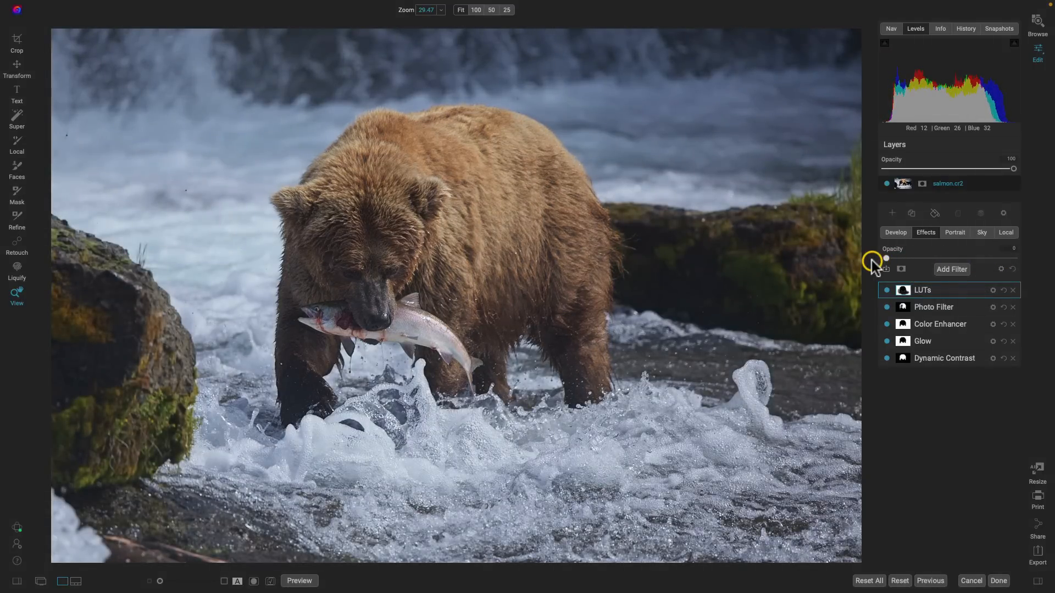
drag(886, 258, 1049, 269)
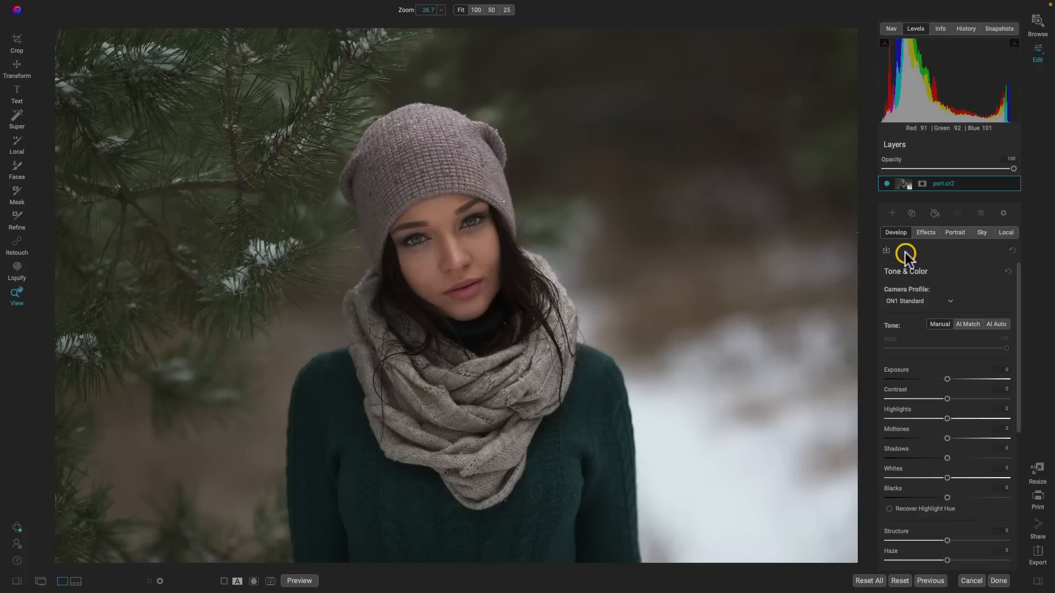
Set the winter portrait's camera profile to ON1 Neutral
click(950, 302)
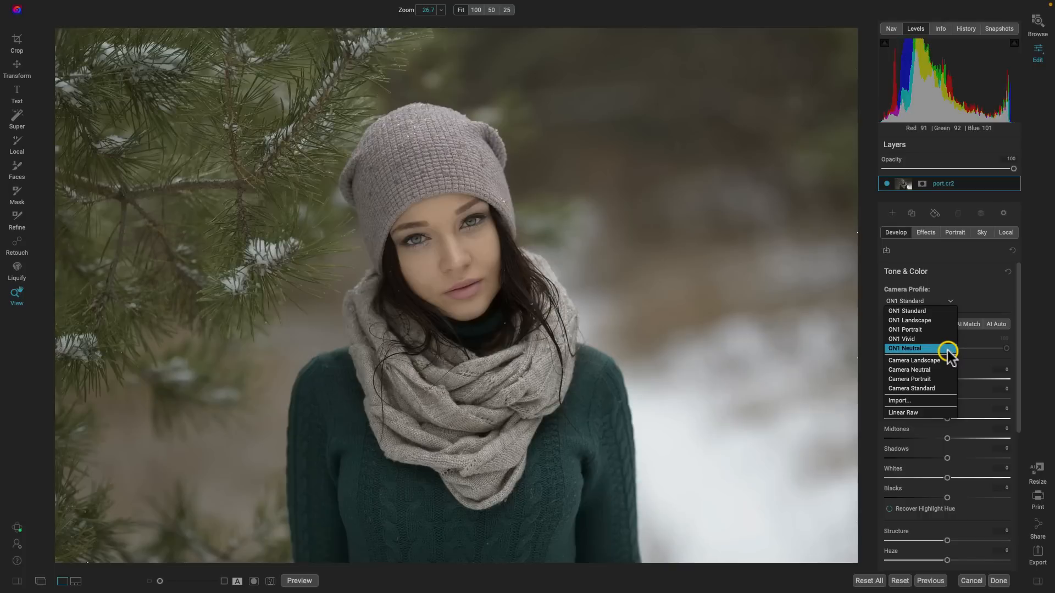
click(944, 349)
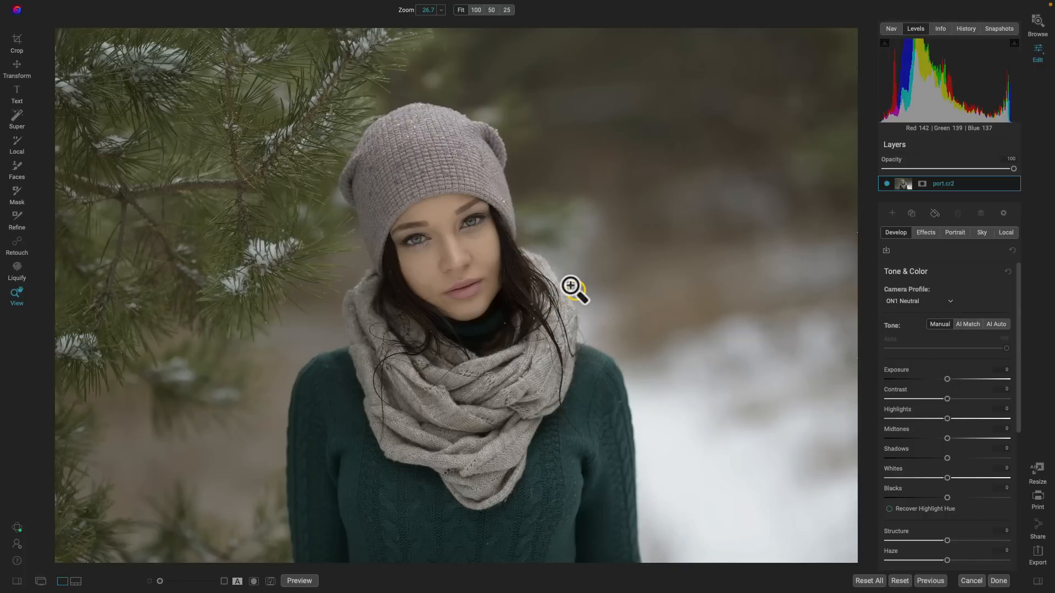
Add a Dynamic Contrast effects filter to the portrait, masked to People
click(924, 233)
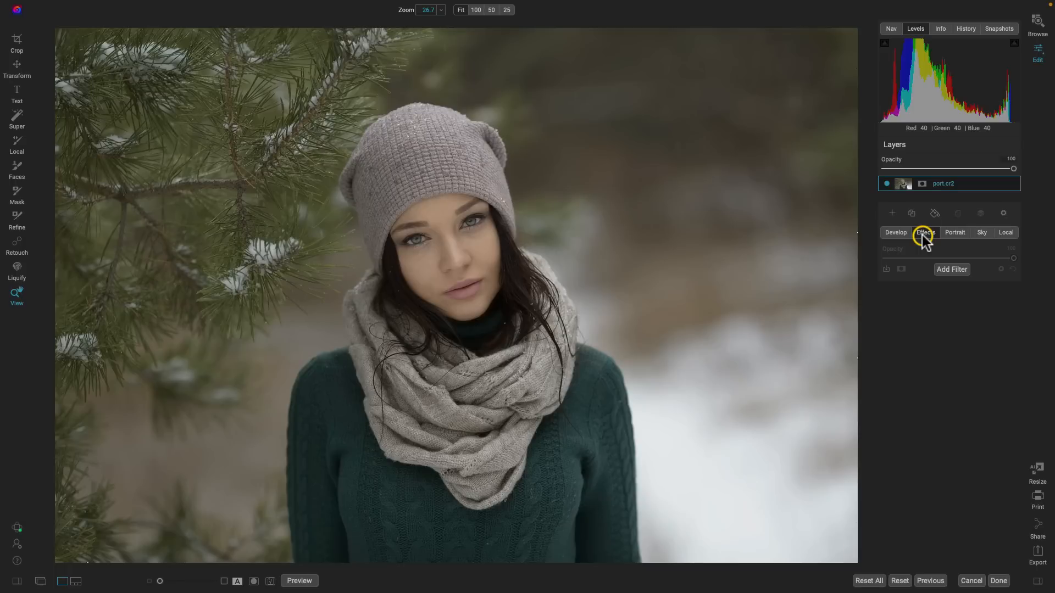
click(951, 270)
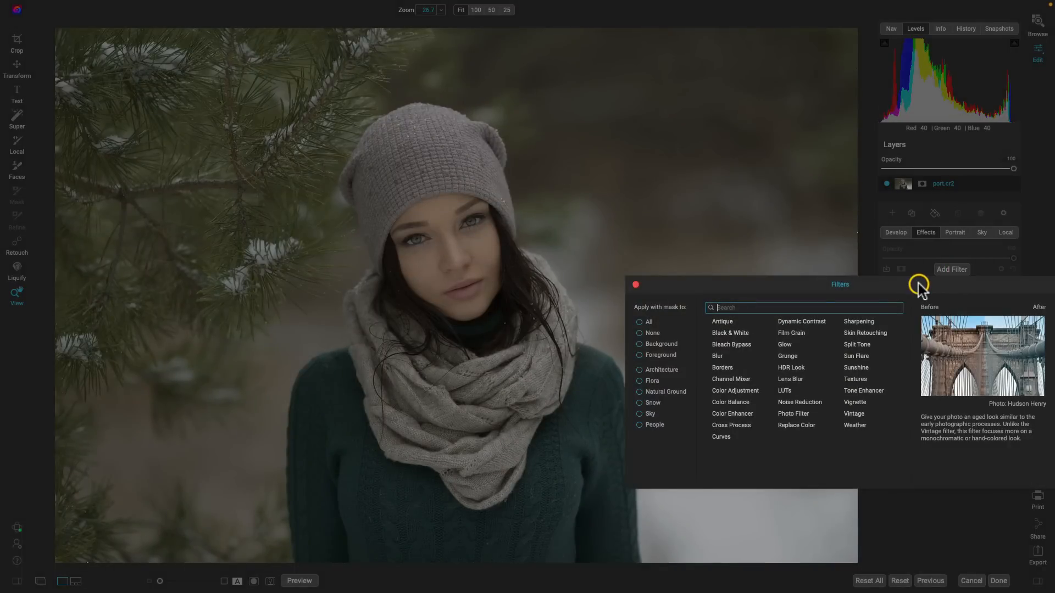
click(640, 425)
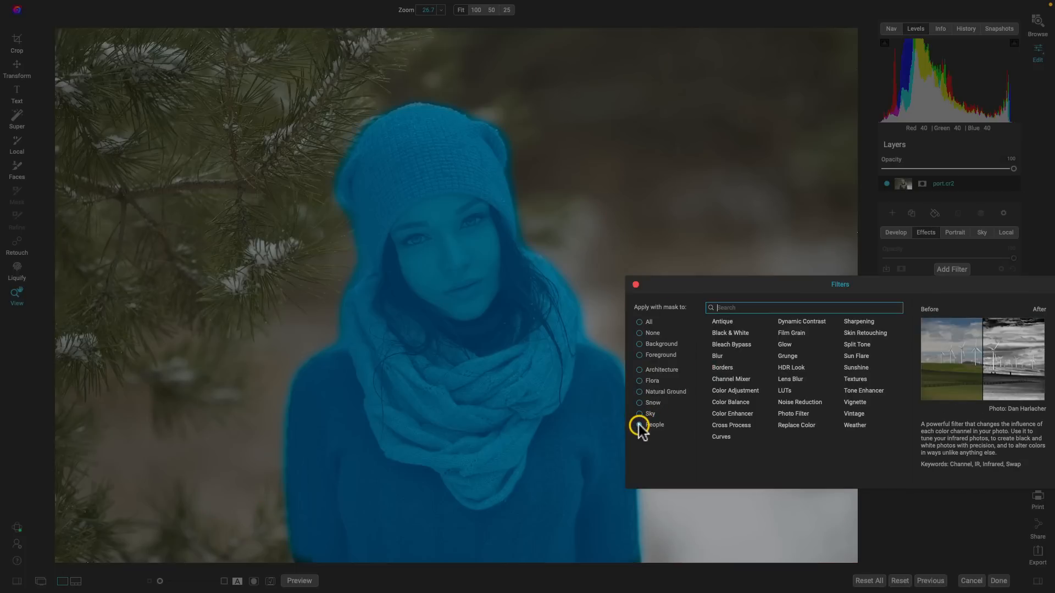
click(816, 322)
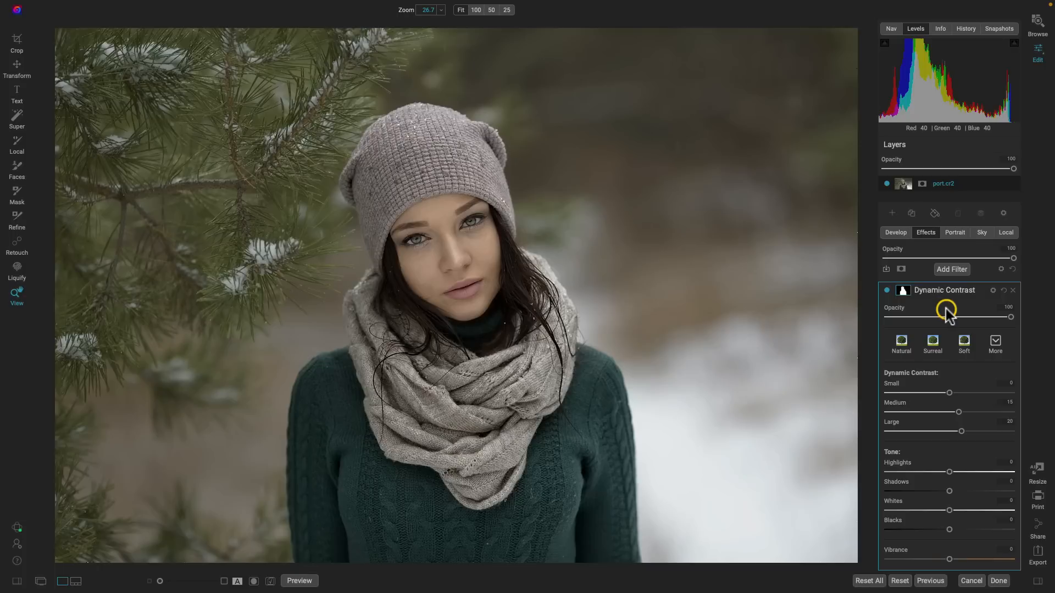
Paint the Dynamic Contrast effect out of the woman's face with the masking brush at 56 opacity
key(b)
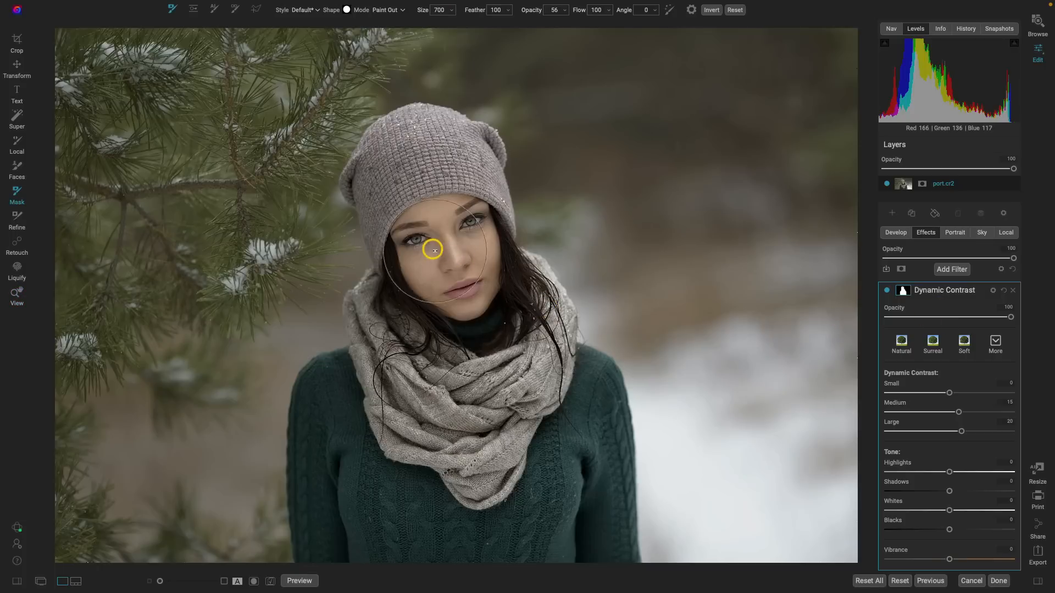
mouse_move(435, 251)
mouse_down()
mouse_move(468, 240)
mouse_move(457, 281)
mouse_move(440, 262)
mouse_move(442, 243)
mouse_move(457, 237)
mouse_move(473, 280)
mouse_move(450, 285)
mouse_move(433, 249)
mouse_move(456, 243)
mouse_move(470, 266)
mouse_move(450, 301)
mouse_up()
key(h)
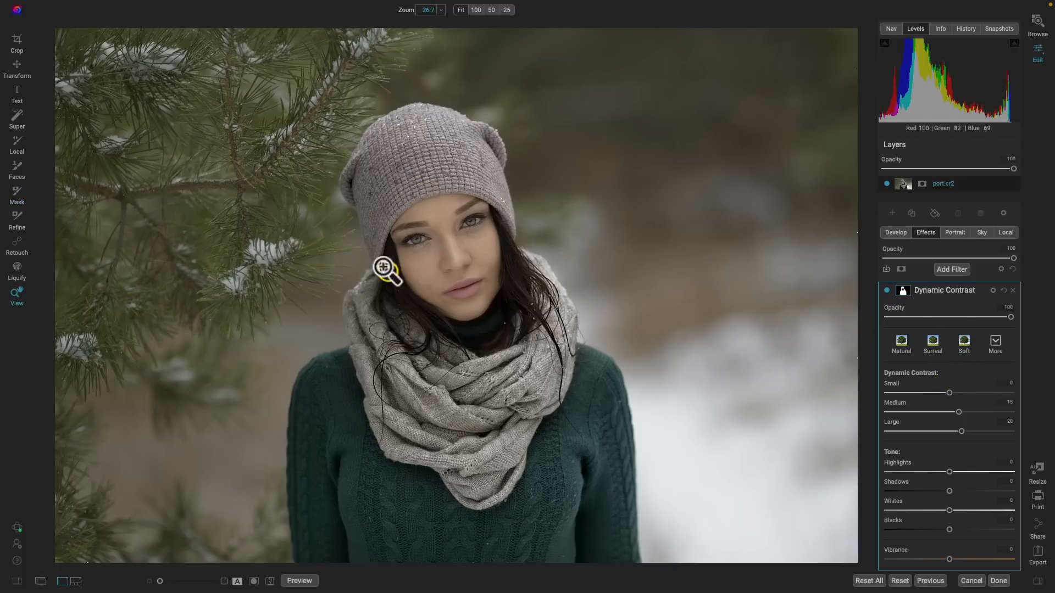
Compare the portrait with the Dynamic Contrast filter turned off and on
click(886, 290)
click(886, 290)
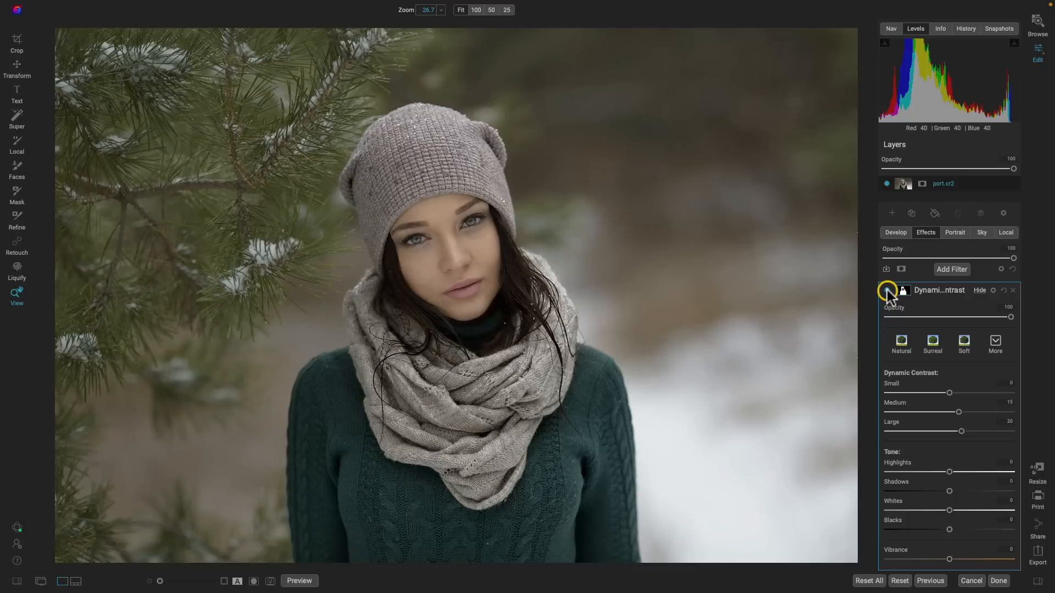
click(887, 290)
click(887, 290)
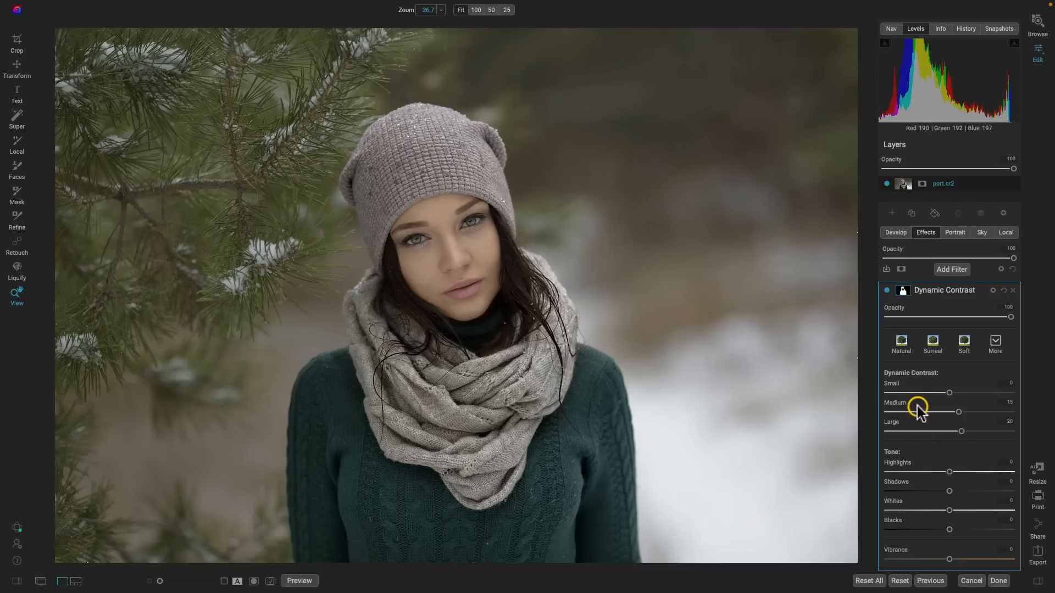
Apply the Surreal style to Dynamic Contrast and reduce the filter's opacity to 42, comparing the portrait with the filter off and on
click(933, 344)
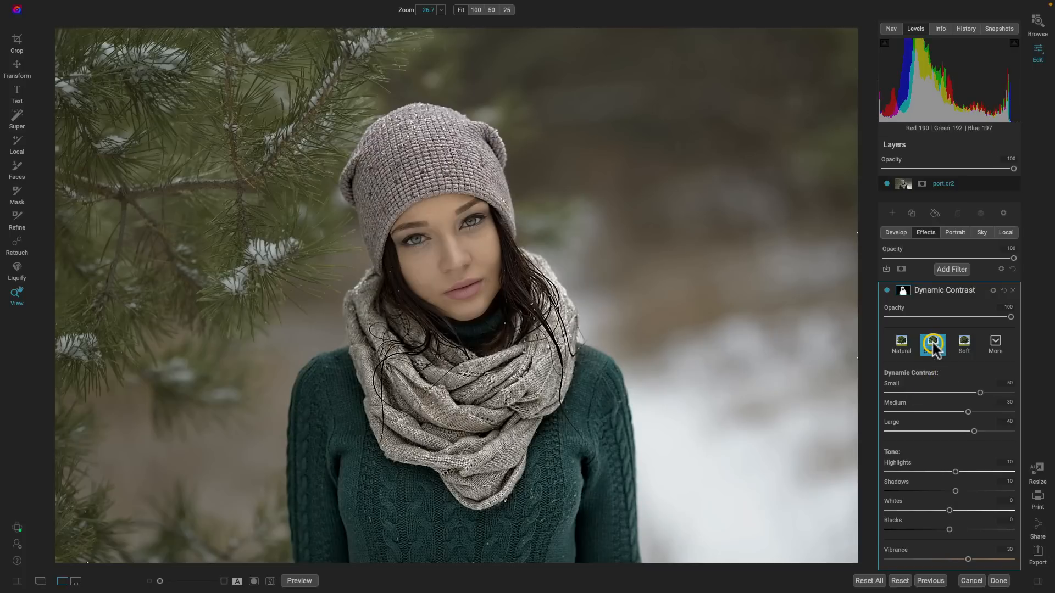
drag(1012, 317, 950, 317)
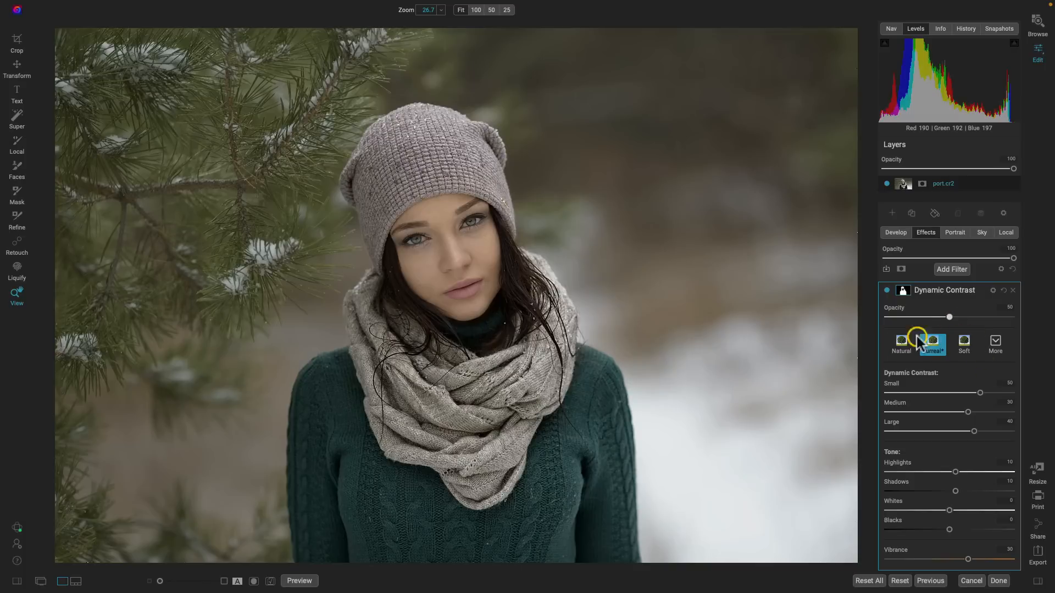
click(886, 291)
click(885, 291)
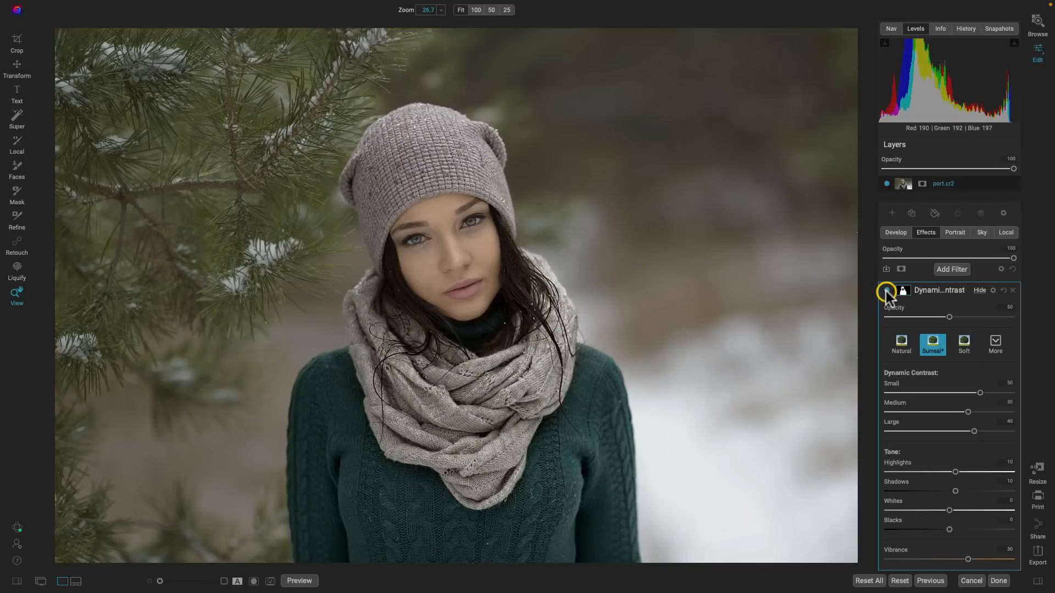
click(886, 291)
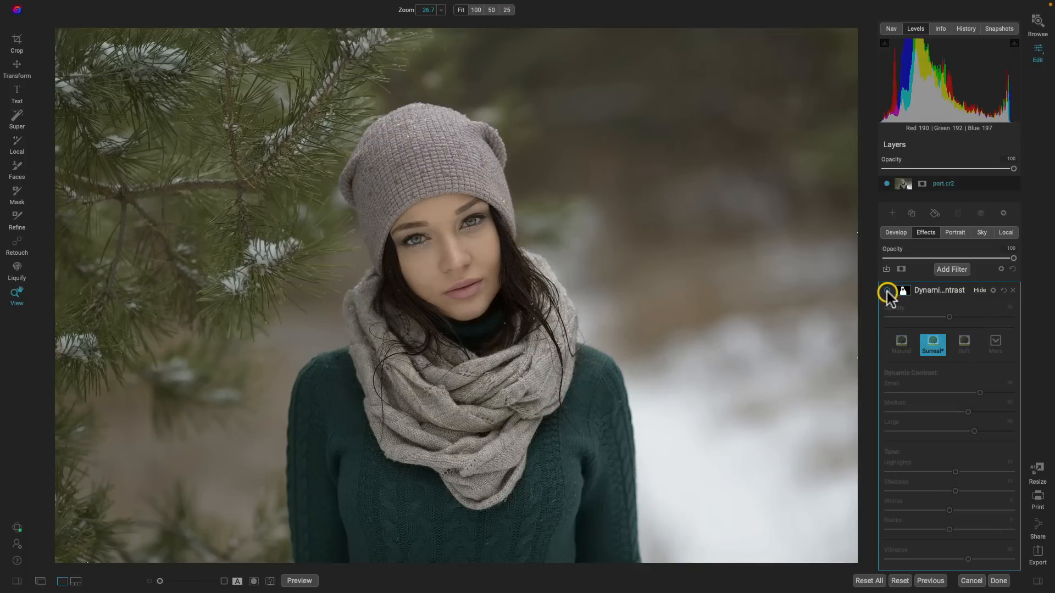
click(886, 291)
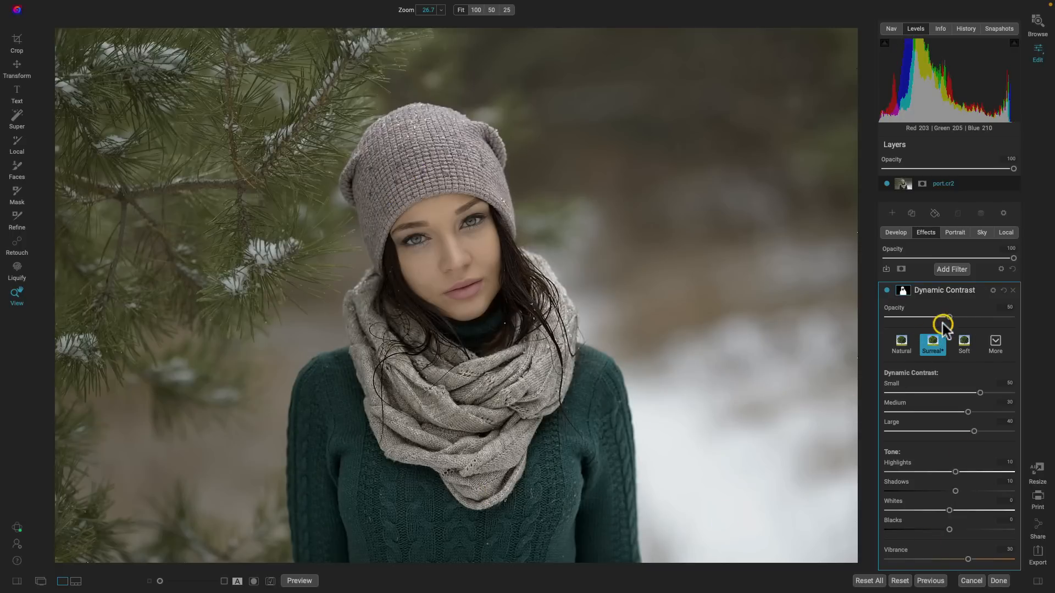
drag(943, 319, 938, 317)
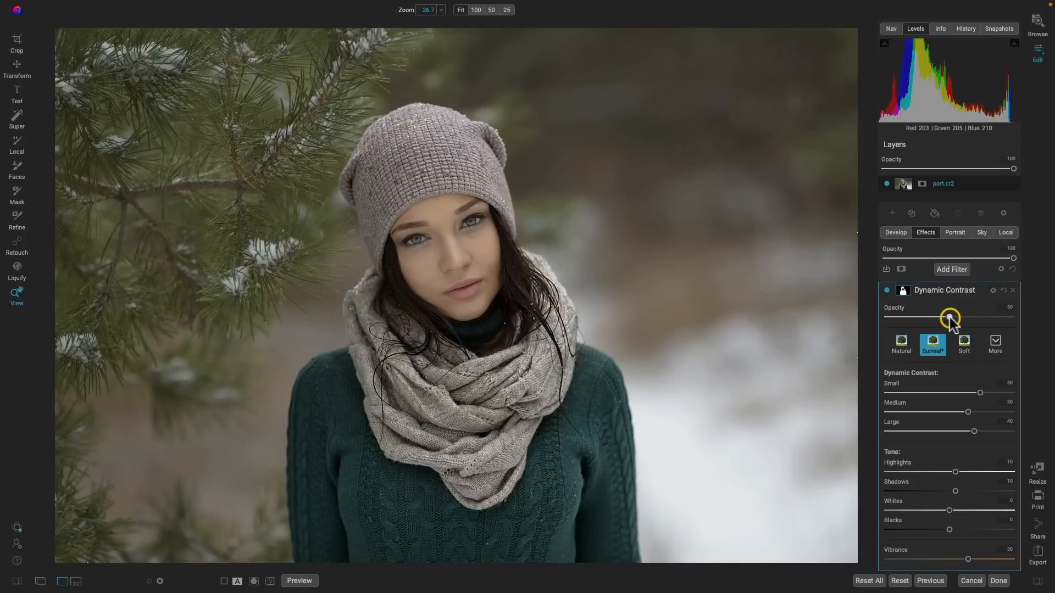
click(884, 292)
click(885, 292)
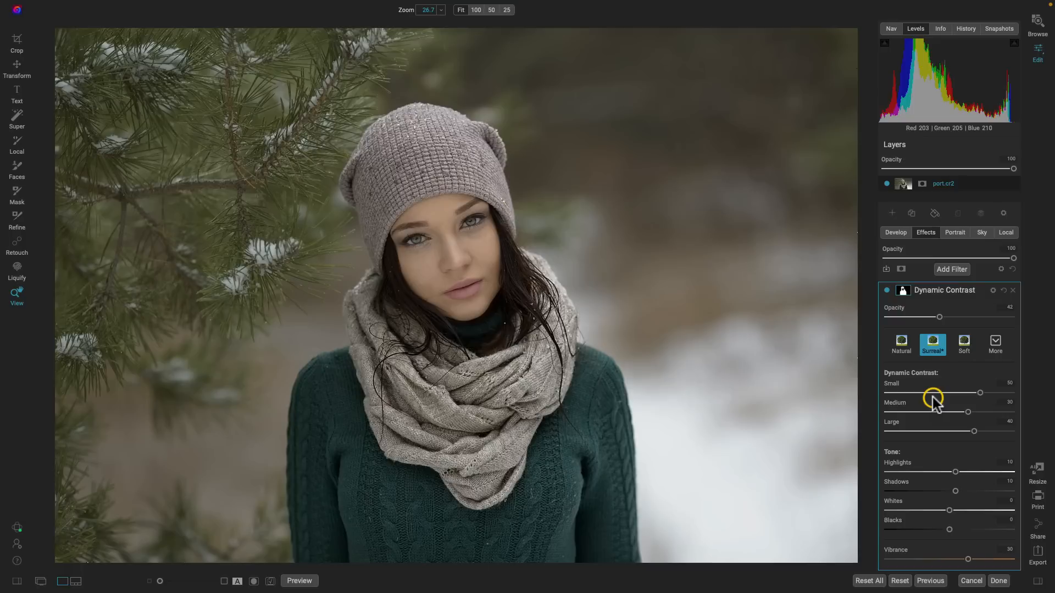
Add a Glow filter masked to Background and apply the Darker style
click(955, 269)
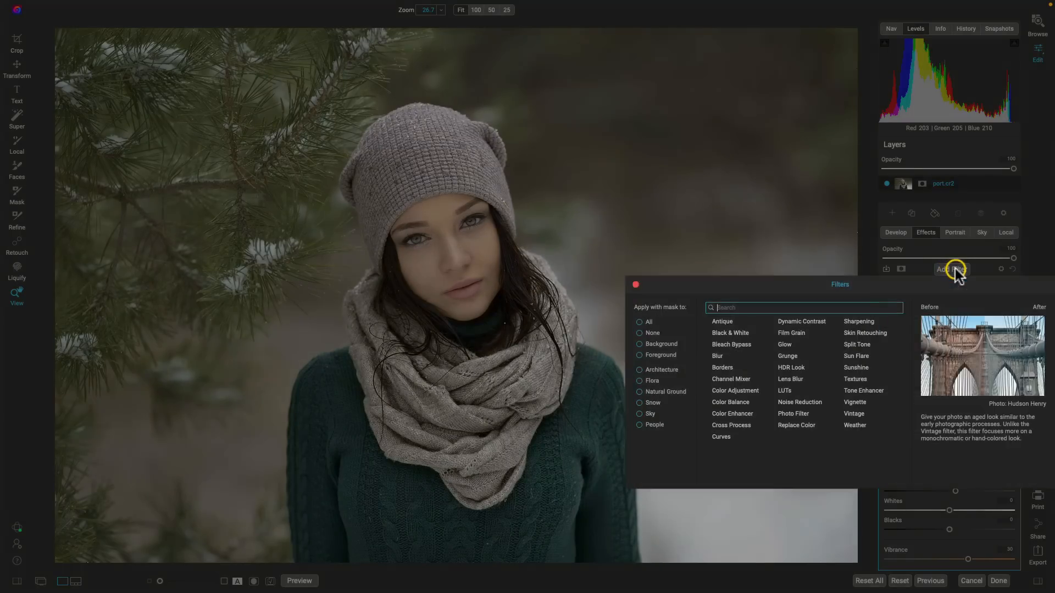
click(648, 343)
click(783, 343)
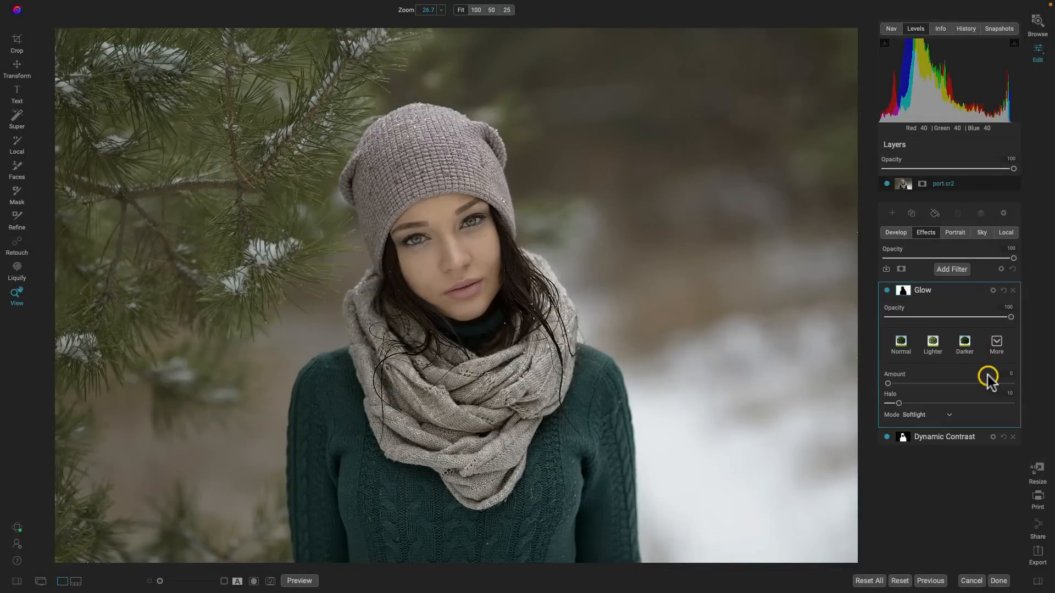
click(966, 346)
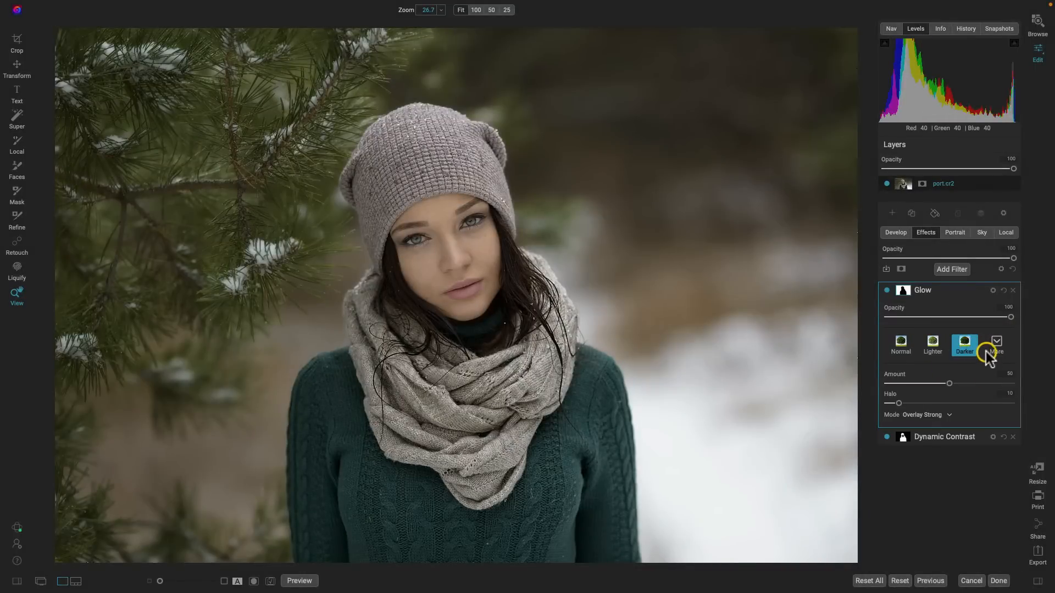
click(996, 345)
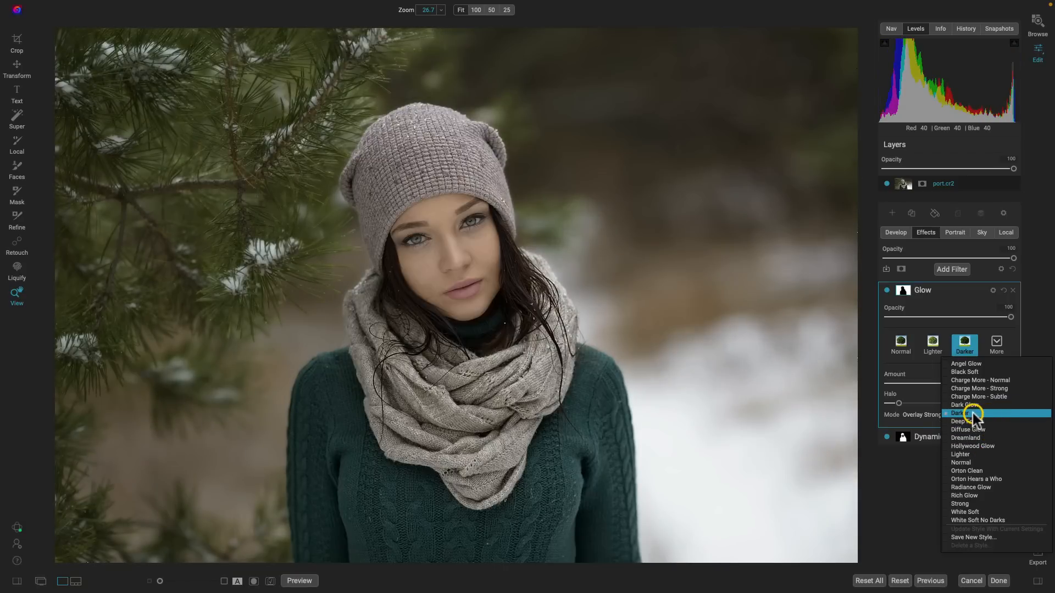
click(968, 413)
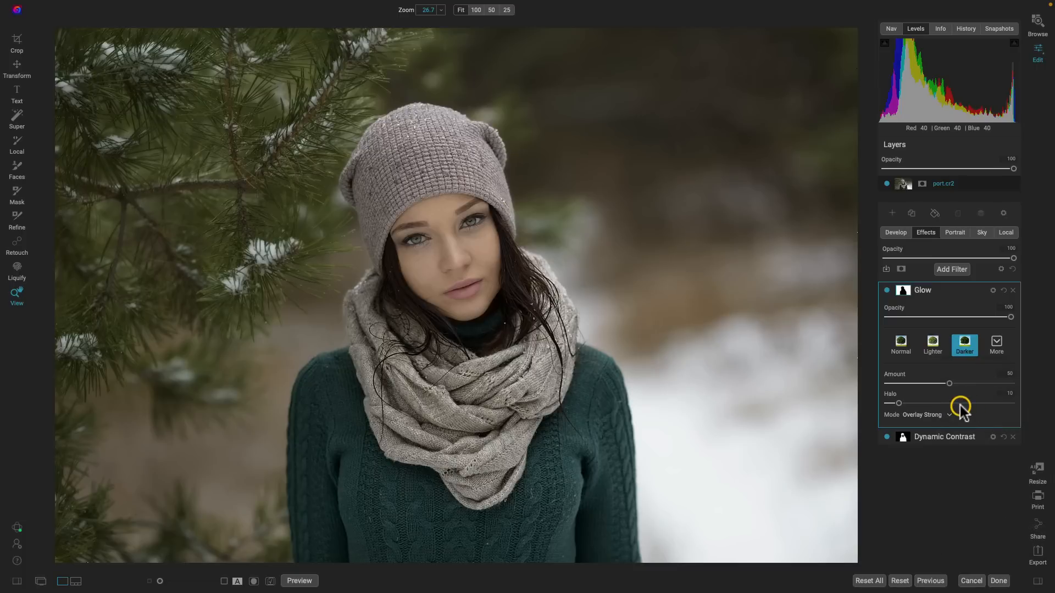
Compare the portrait with Glow off and on, and set the glow amount to 65
click(887, 290)
click(886, 291)
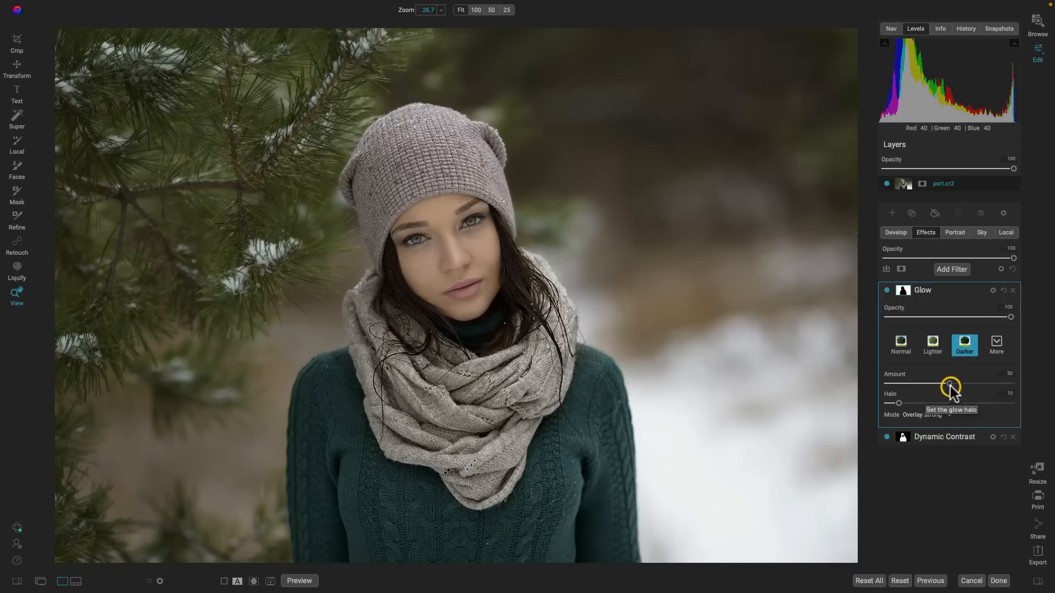
drag(948, 384, 967, 386)
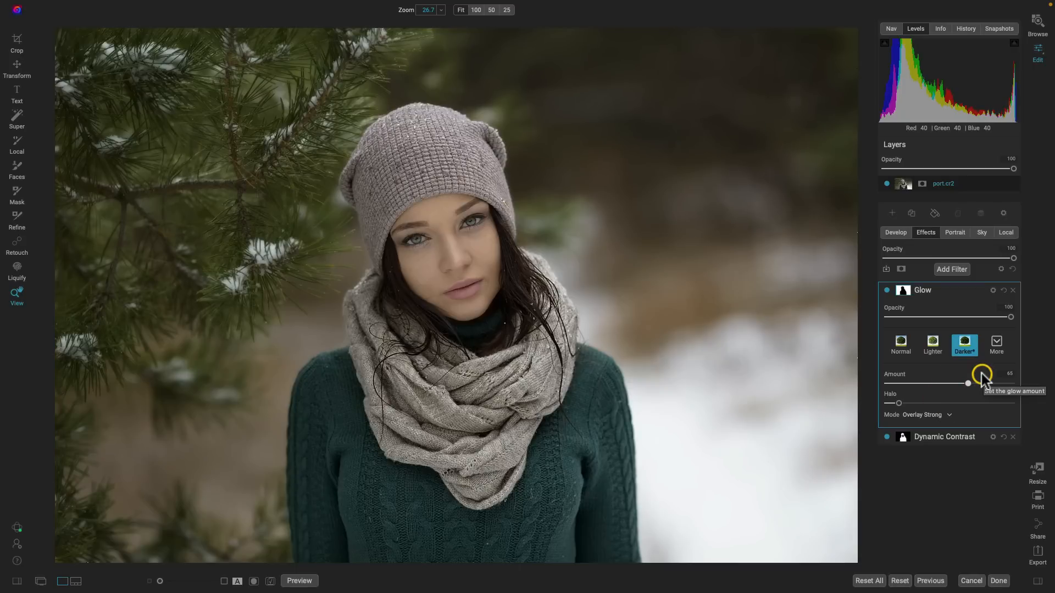
Add a Color Enhancer filter and lower the brightness of its green color range
click(952, 269)
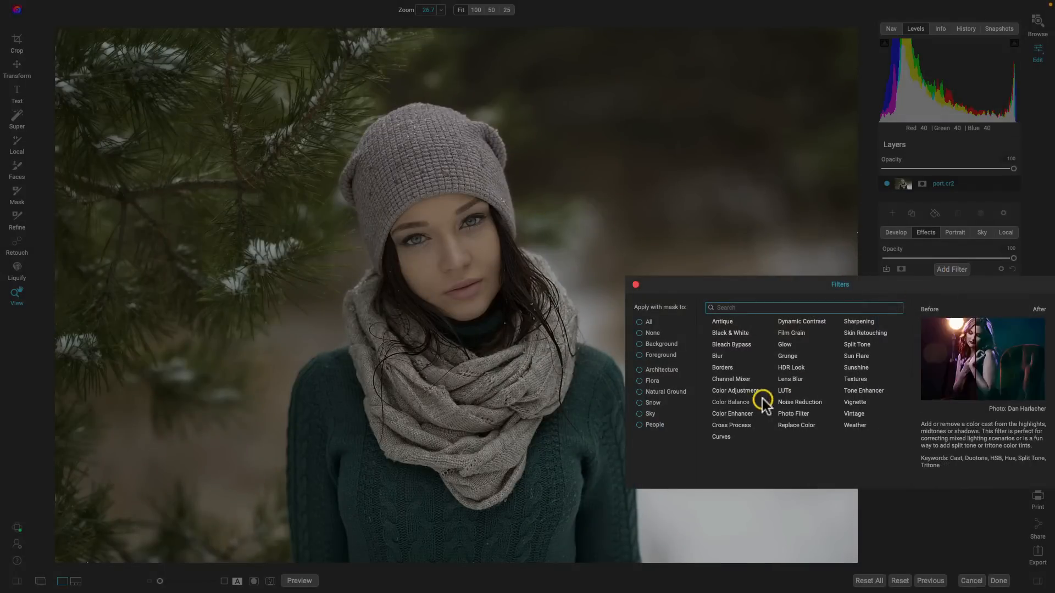
click(740, 414)
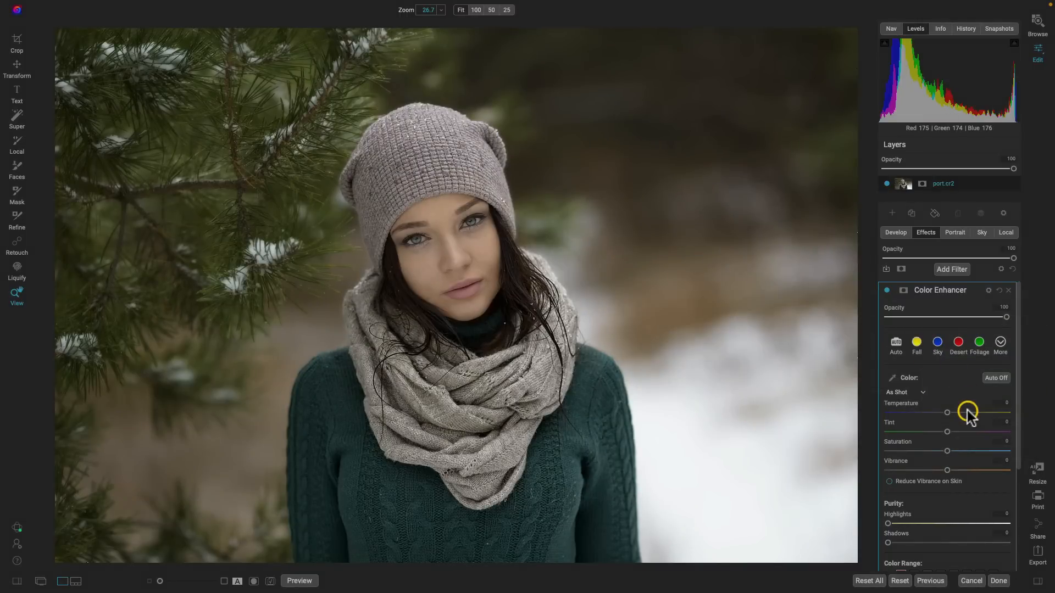
scroll(962, 389, down, 5)
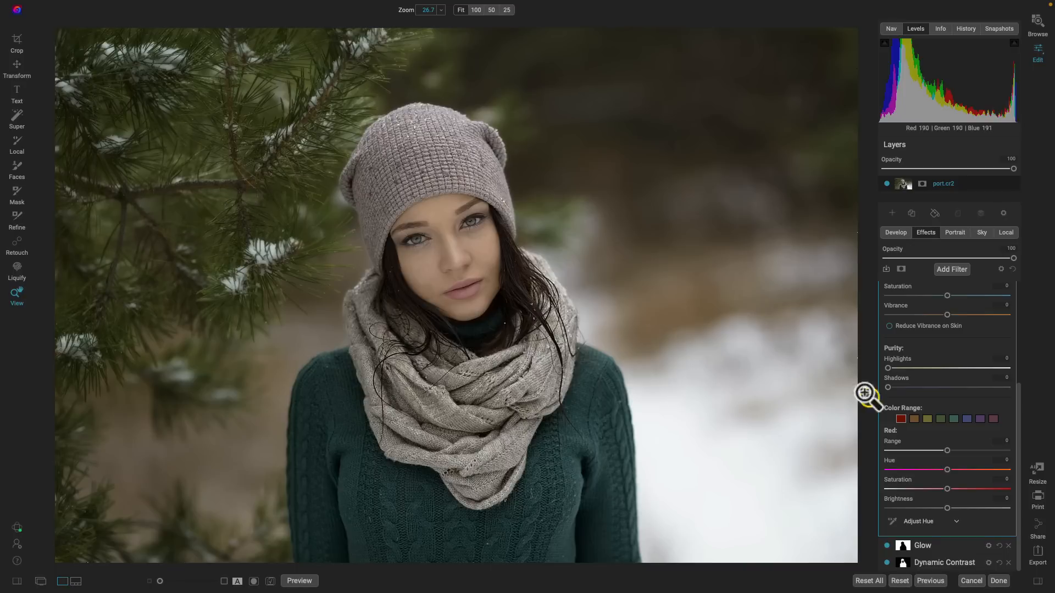
click(940, 418)
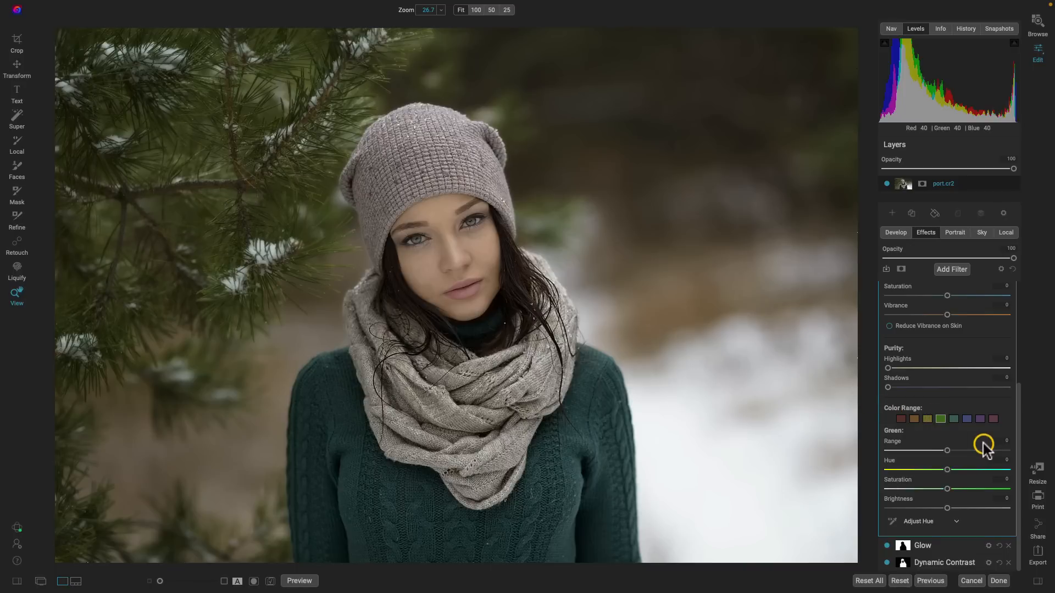
drag(935, 508, 890, 500)
Lower the yellow range's brightness in Color Enhancer and set the orange range's brightness to -26
click(928, 419)
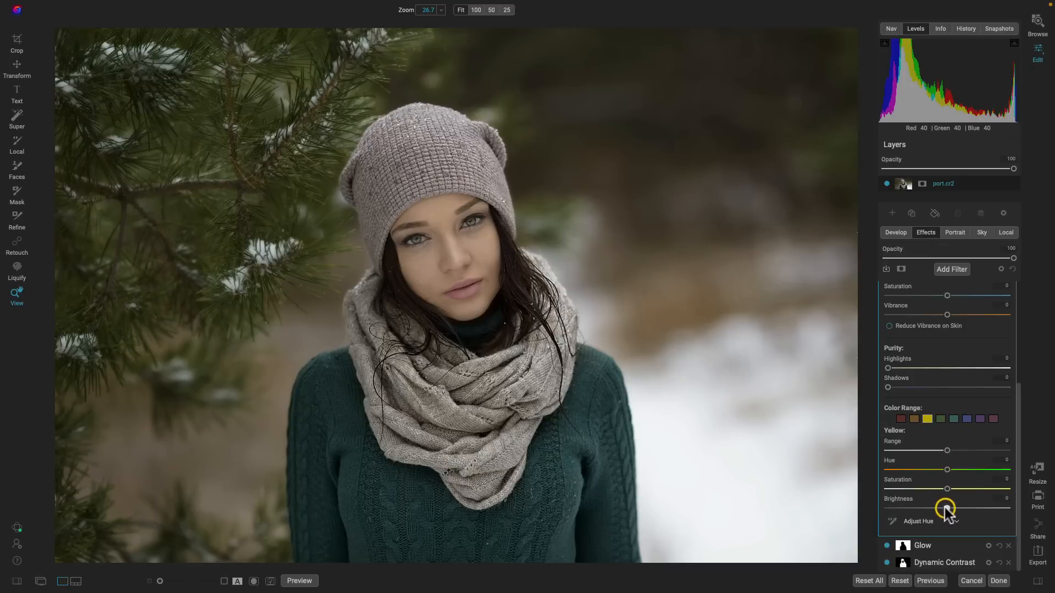
drag(944, 506, 913, 505)
click(914, 419)
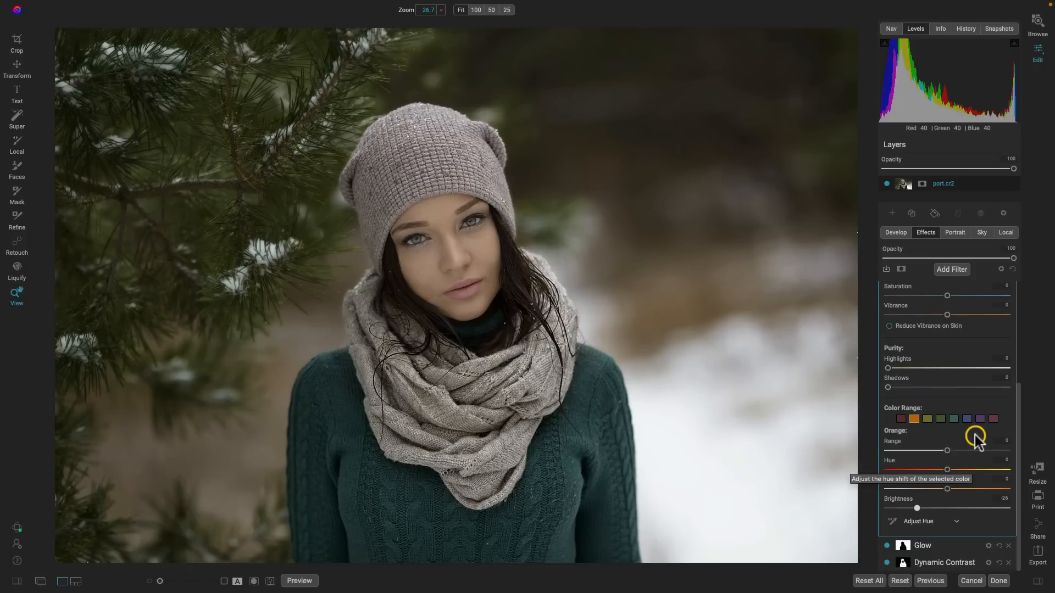
scroll(949, 443, up, 5)
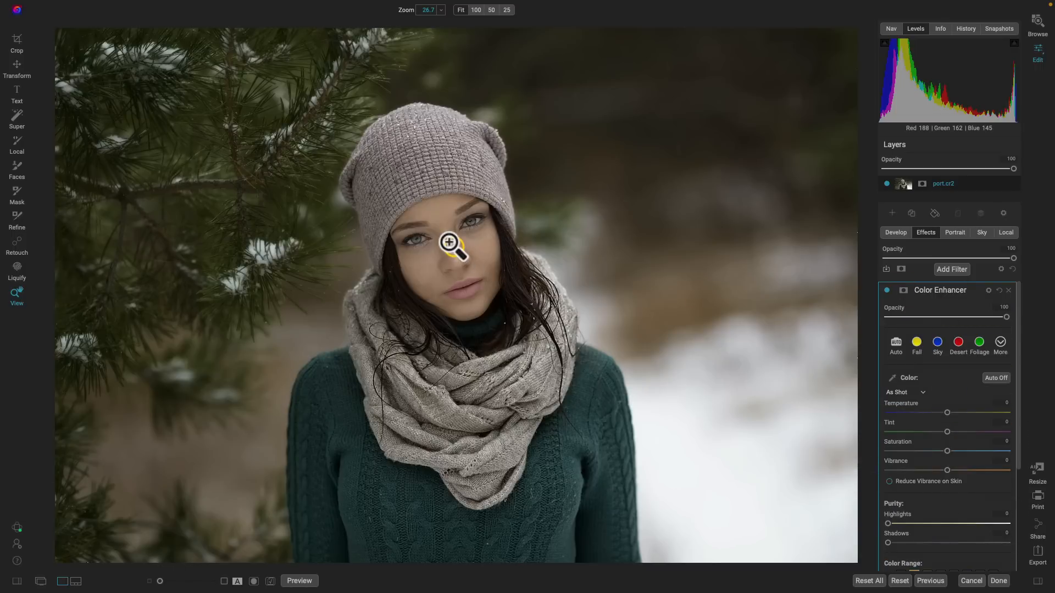
Raise the masking brush's opacity and paint the Color Enhancer effect out of the woman's face
key(b)
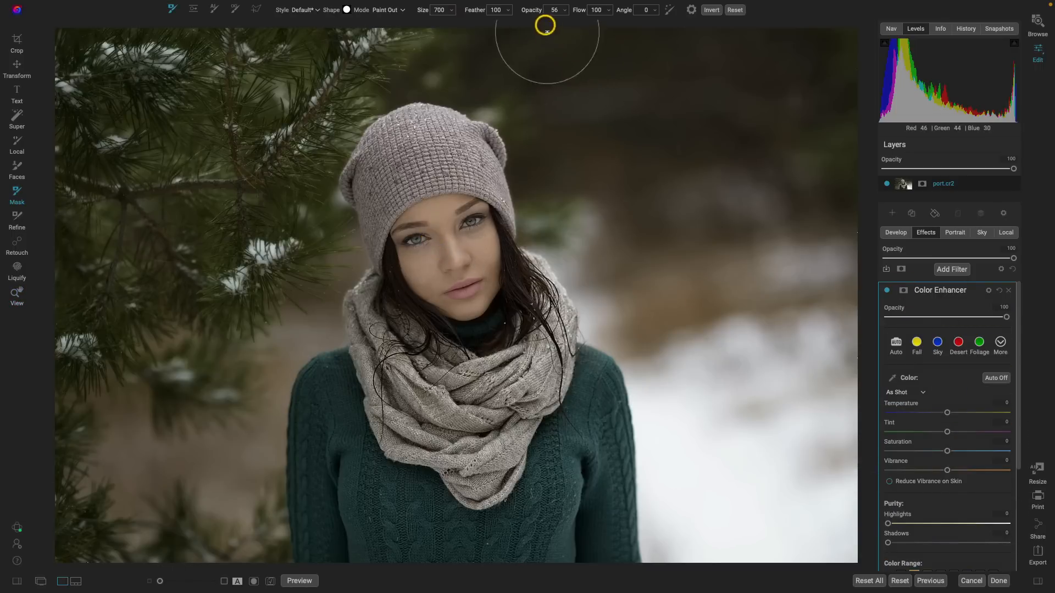
drag(531, 10, 623, 18)
mouse_move(440, 285)
mouse_down()
mouse_move(441, 249)
mouse_move(469, 238)
mouse_move(418, 251)
mouse_move(449, 254)
mouse_move(463, 271)
mouse_move(455, 244)
mouse_move(427, 240)
mouse_move(467, 258)
mouse_up()
key(z)
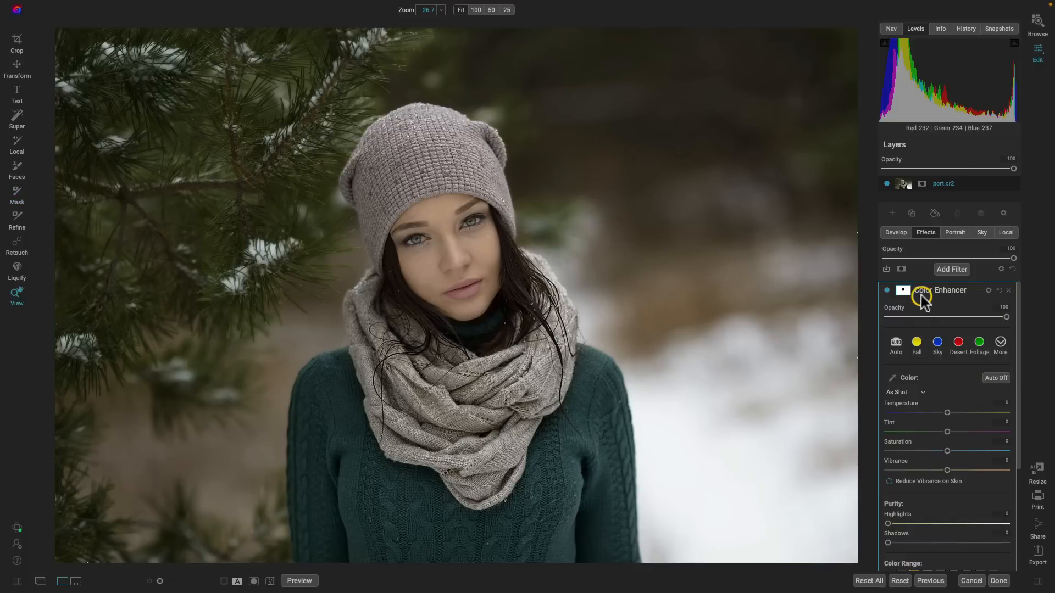
Compare the portrait with Color Enhancer off and on, and slightly raise the saturation of its yellow range
click(886, 291)
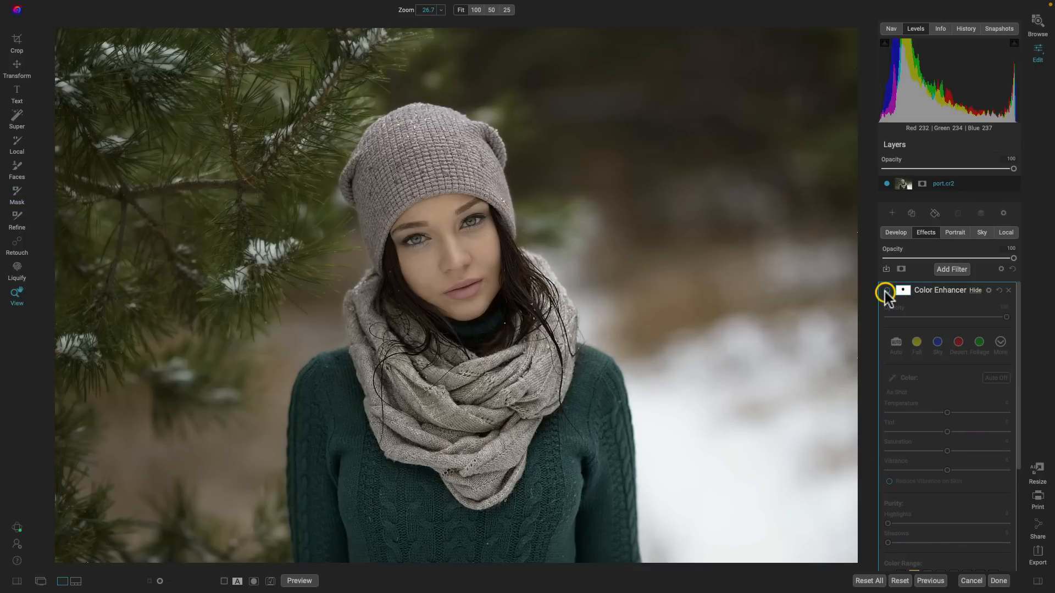
click(886, 291)
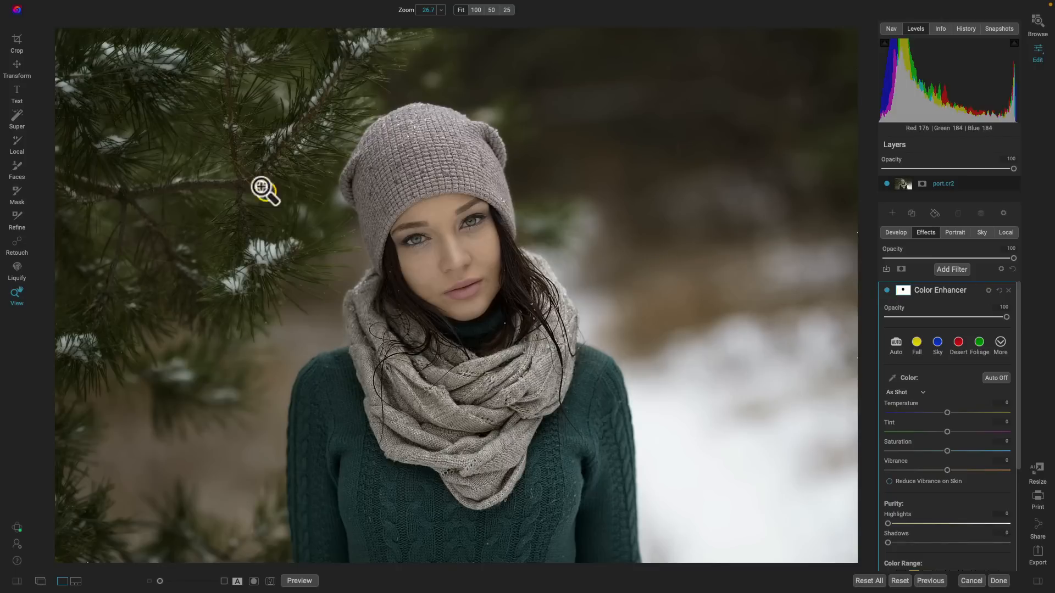
scroll(942, 406, down, 5)
click(928, 419)
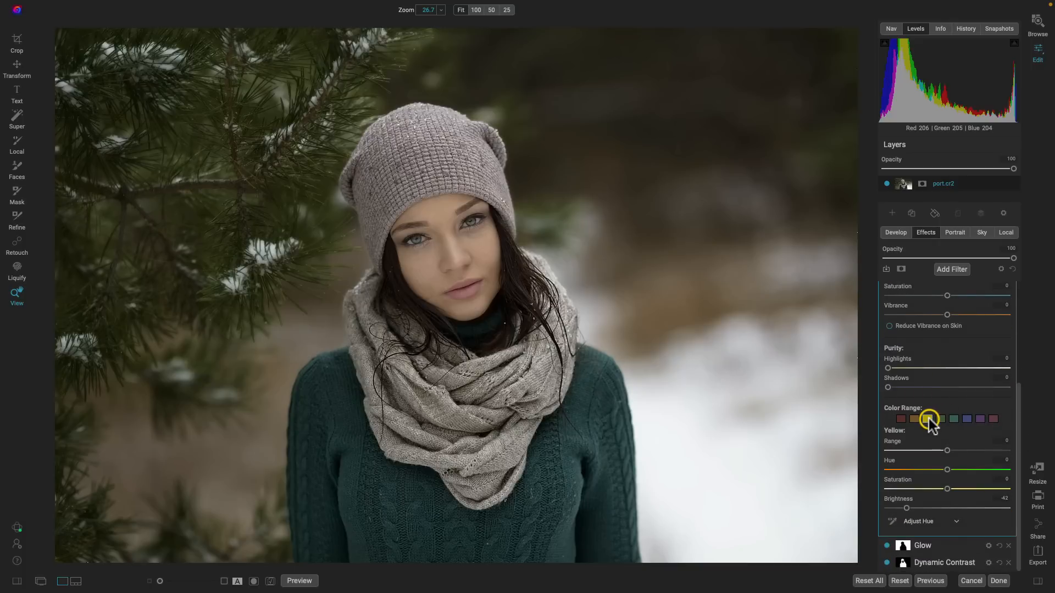
mouse_move(946, 489)
mouse_down()
mouse_move(965, 490)
mouse_move(956, 491)
mouse_up()
Check the Color Enhancer adjustments by toggling the filter off and on twice
scroll(935, 353, up, 5)
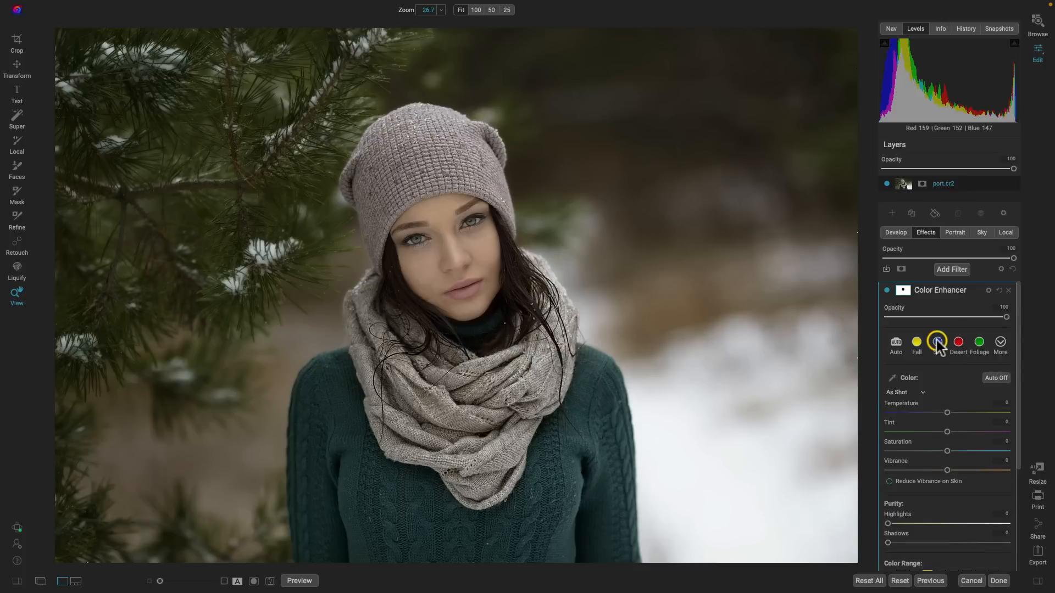
click(886, 291)
click(887, 291)
click(887, 291)
click(887, 291)
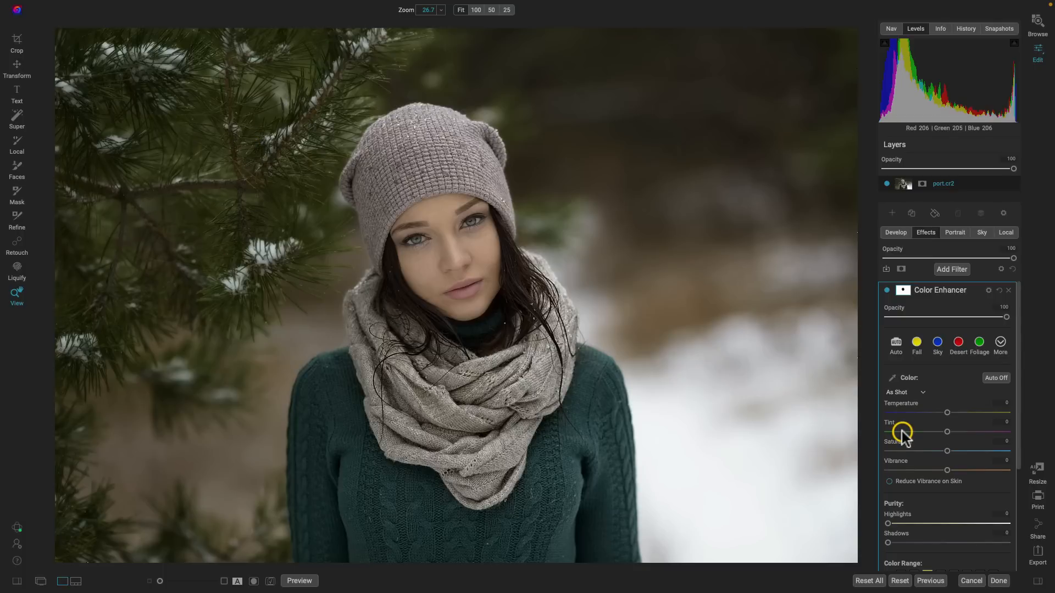
Add a Photo Filter masked to People and apply its pale pink style
click(951, 270)
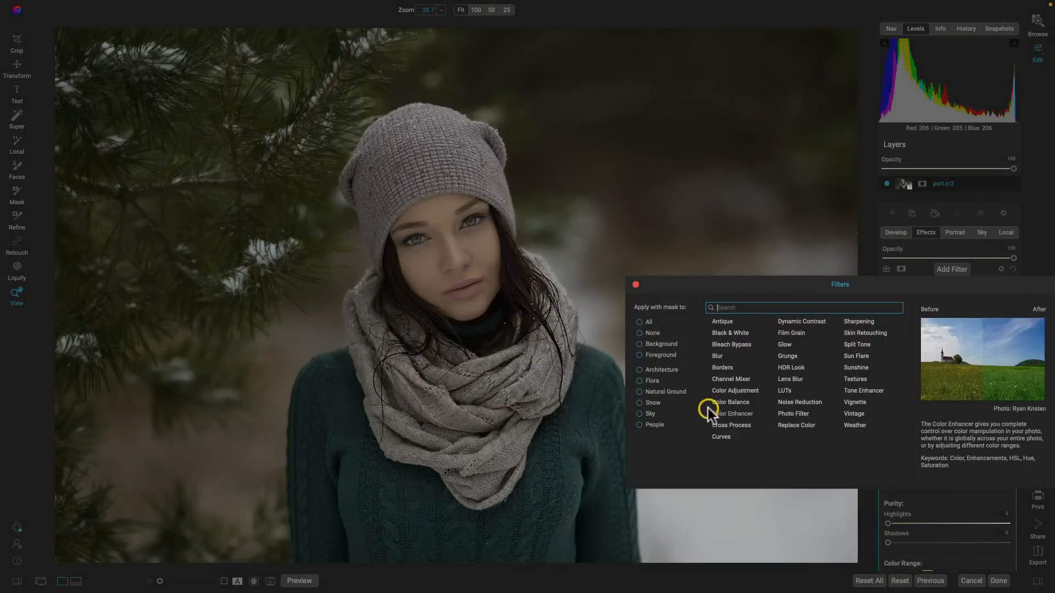
click(646, 426)
click(795, 415)
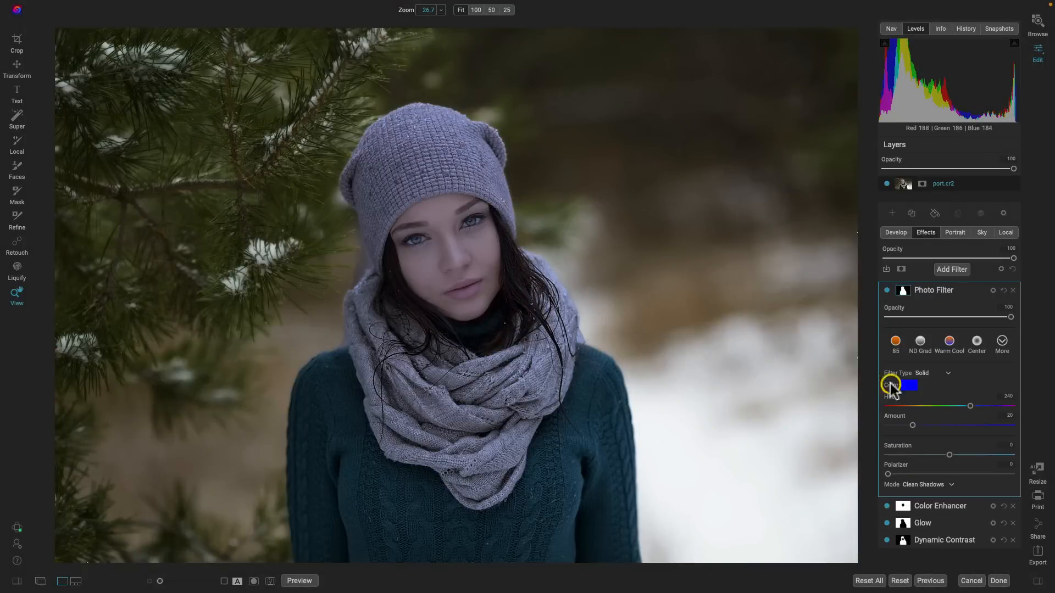
click(1001, 342)
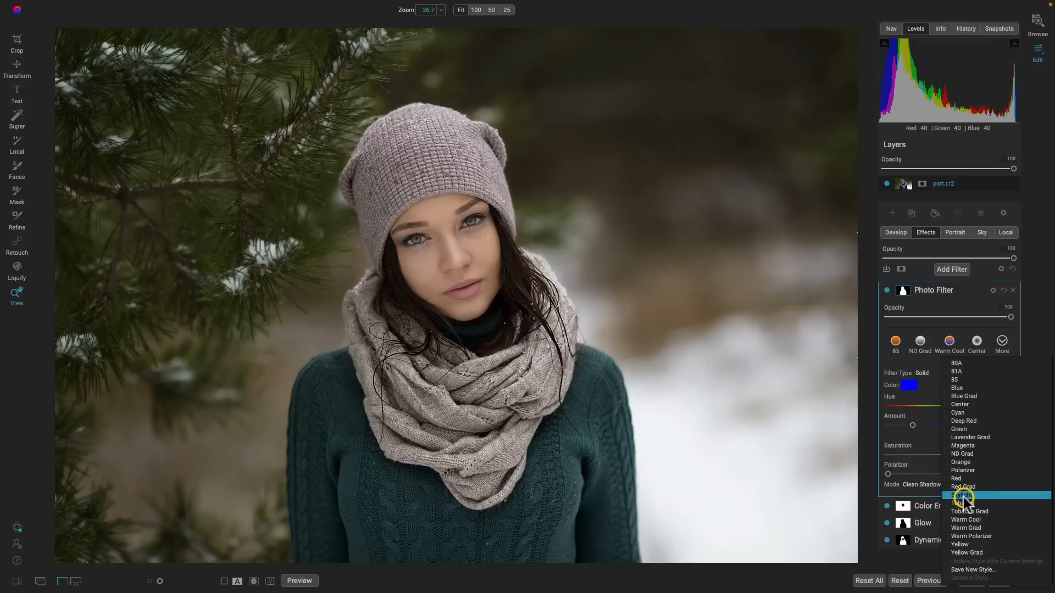
click(964, 496)
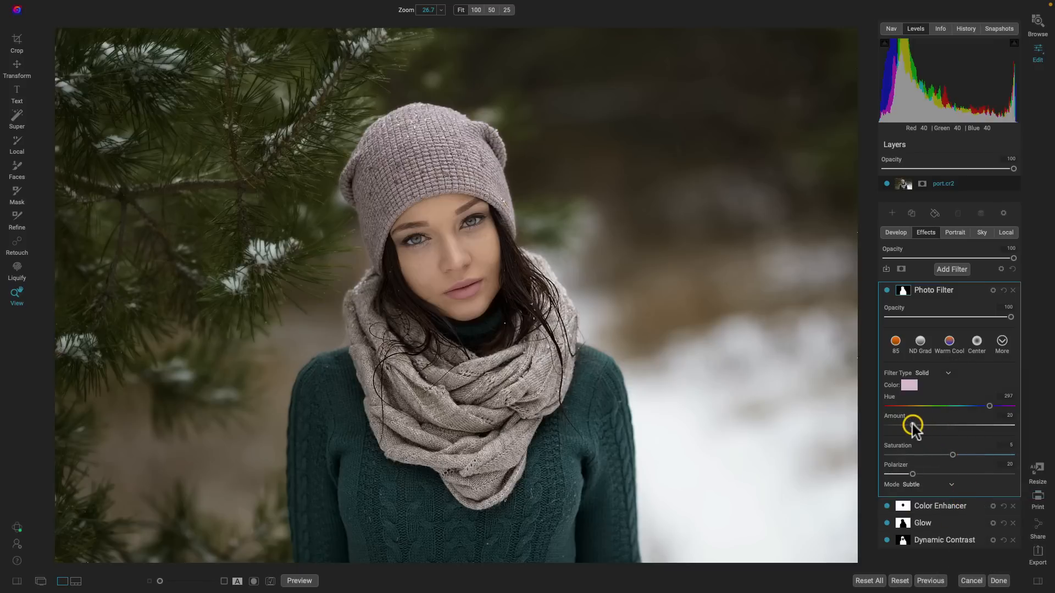
Set Photo Filter's amount to 68 and polarizer to 30, and compare the portrait with it off and on
drag(914, 425, 971, 429)
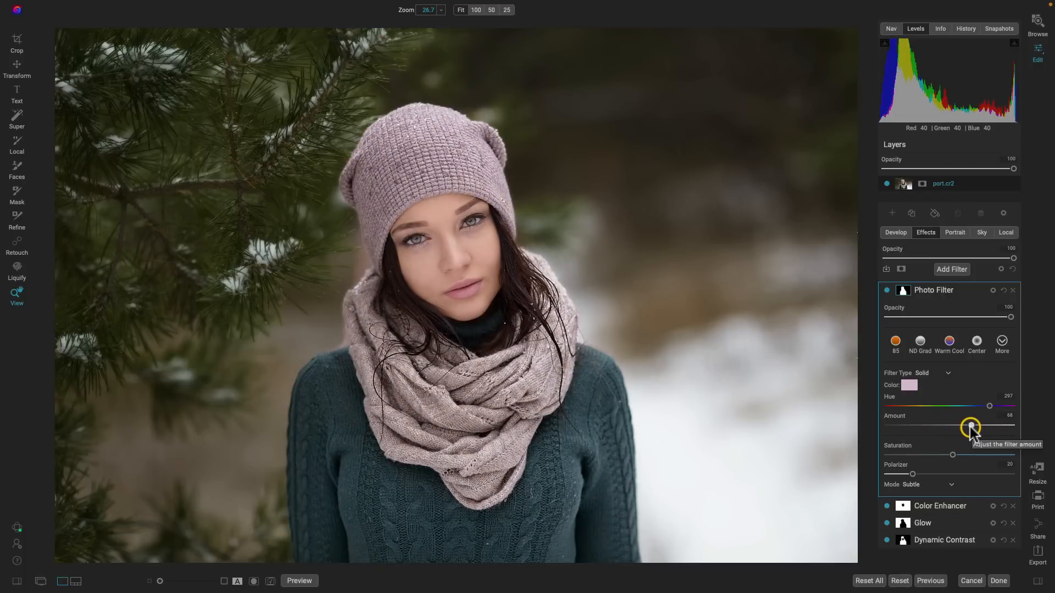
drag(912, 473, 925, 475)
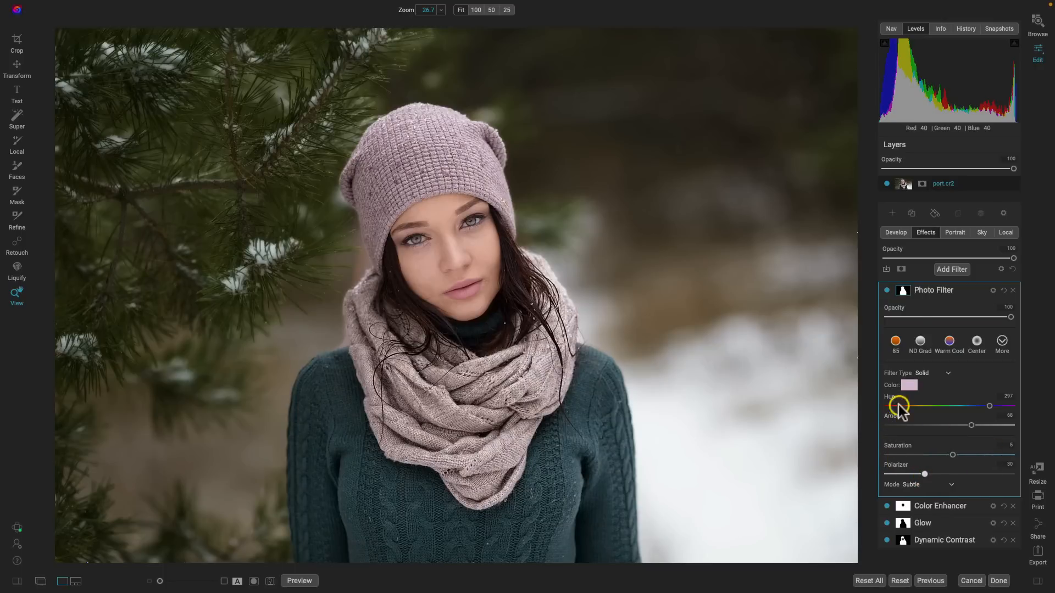
click(886, 291)
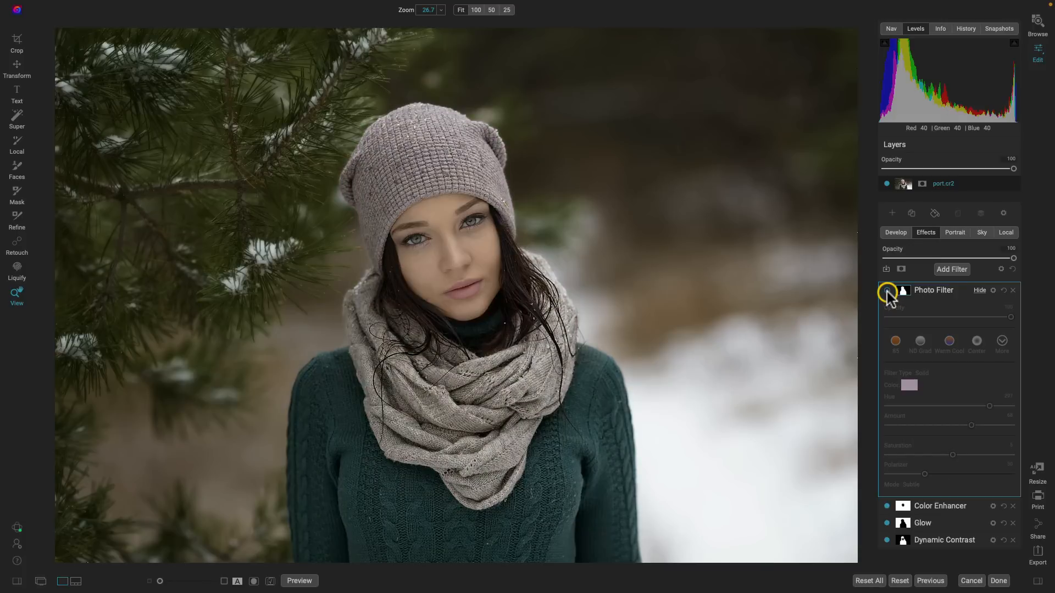
click(887, 290)
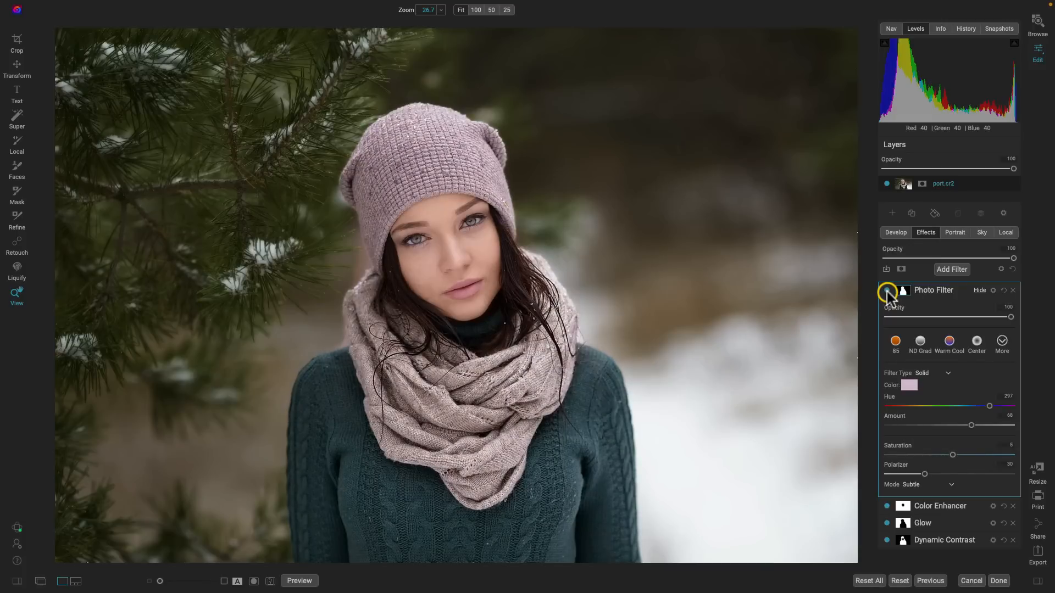
click(886, 291)
click(887, 291)
Paint the Photo Filter effect out of the background between the hat and scarf with a size 300 masking brush
click(358, 251)
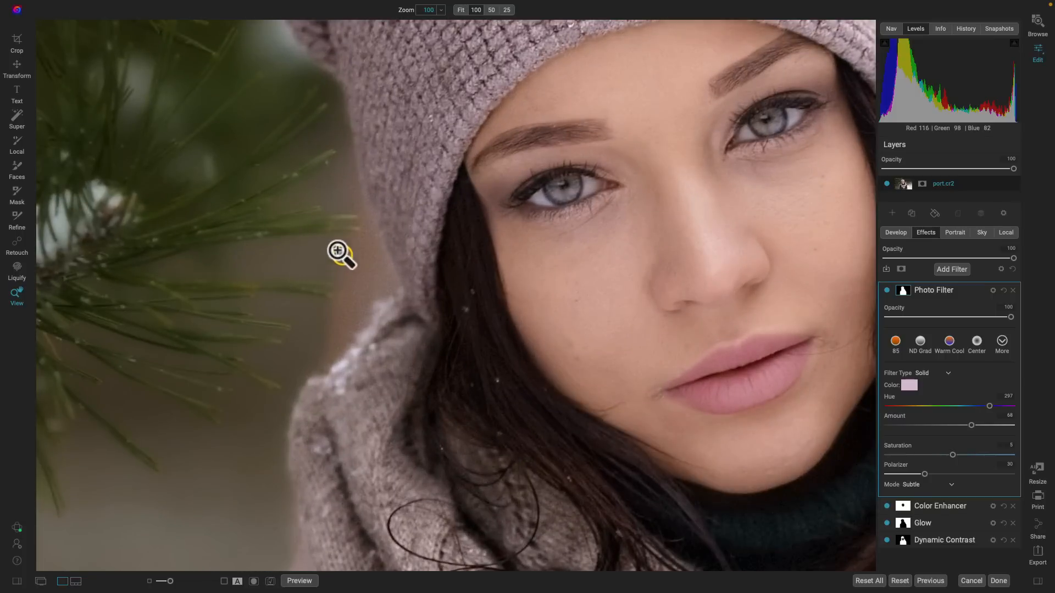
key(b)
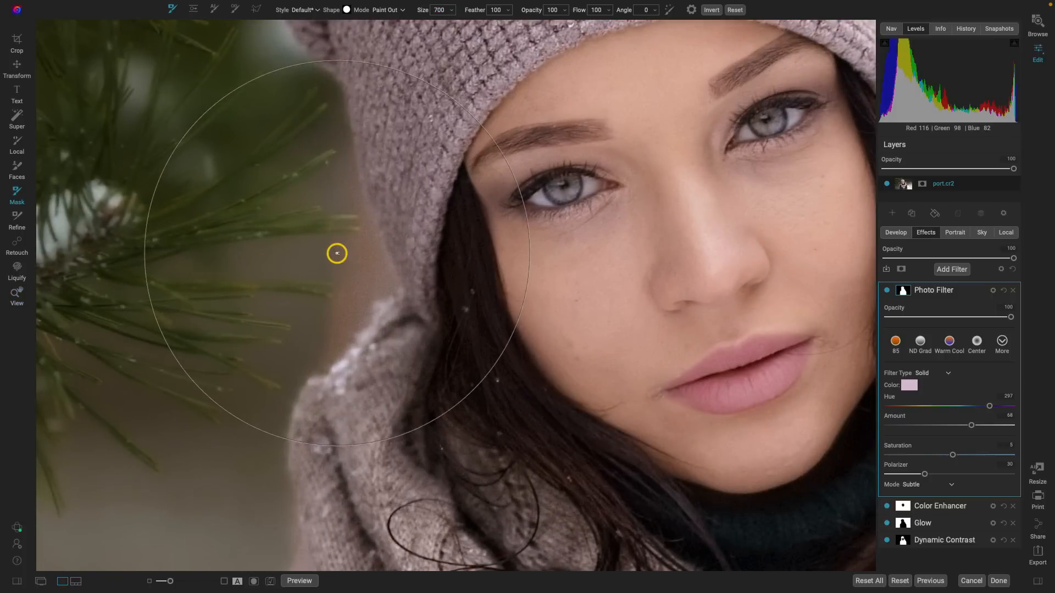
key(bracketleft)
key(bracketleft)
key(bracketleft)
key(bracketleft)
key(bracketleft)
mouse_move(347, 262)
mouse_down()
mouse_move(335, 294)
mouse_move(333, 241)
mouse_move(316, 263)
mouse_move(329, 286)
mouse_up()
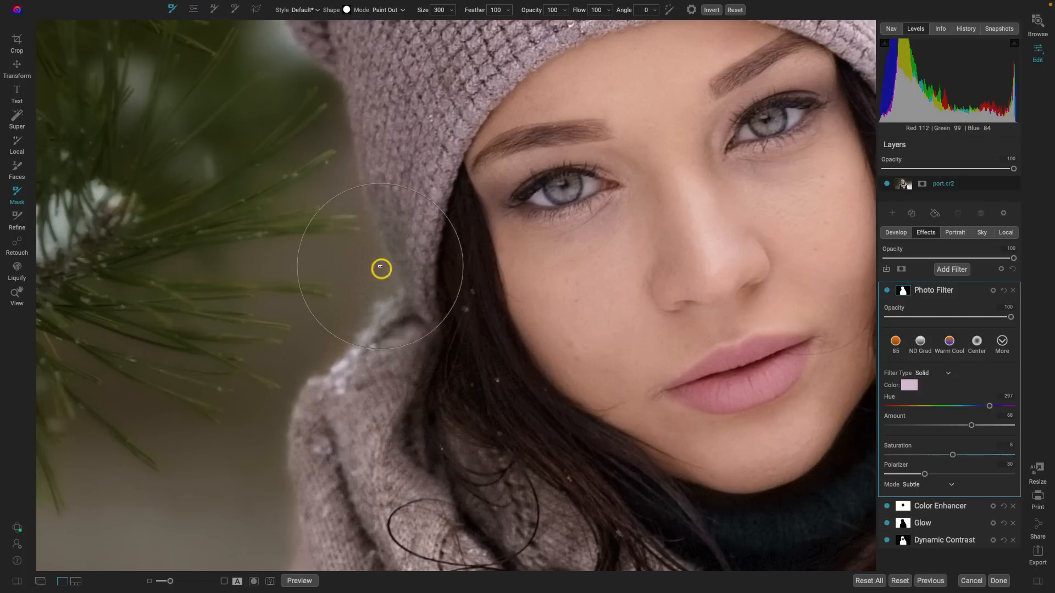
key(space)
click(352, 275)
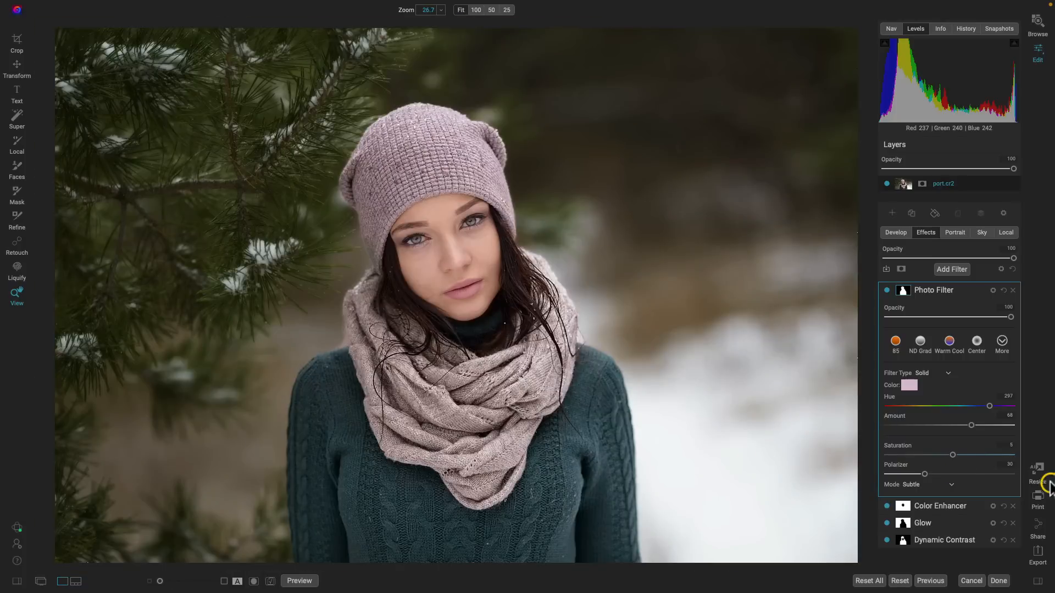
Compare the portrait with Photo Filter off and on, and collapse the filter's settings
click(887, 291)
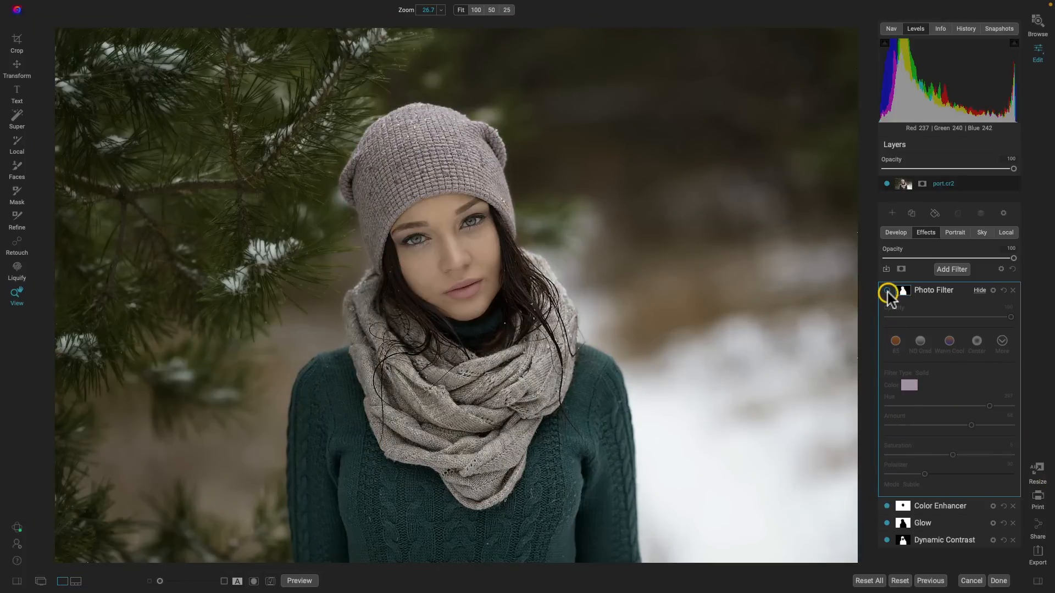
click(887, 291)
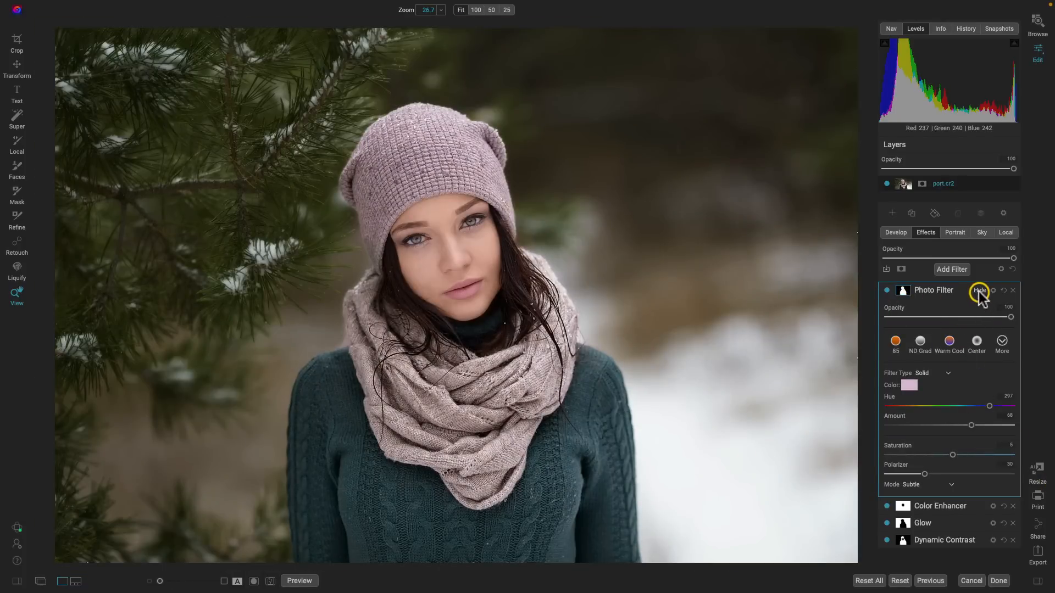
click(976, 291)
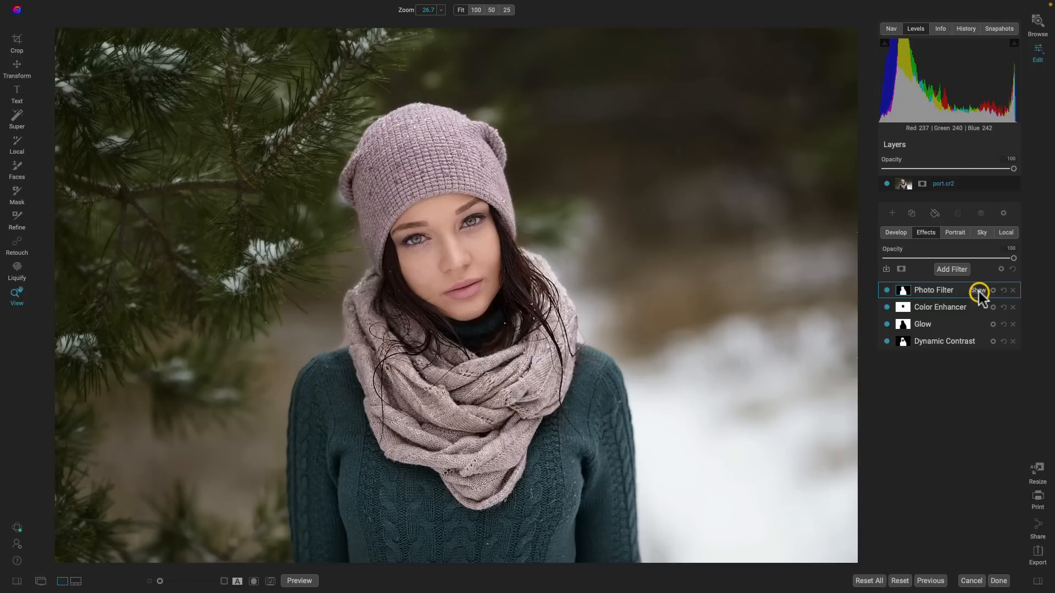
Add a LUTs filter and set its LUT category to Color Grading
click(953, 269)
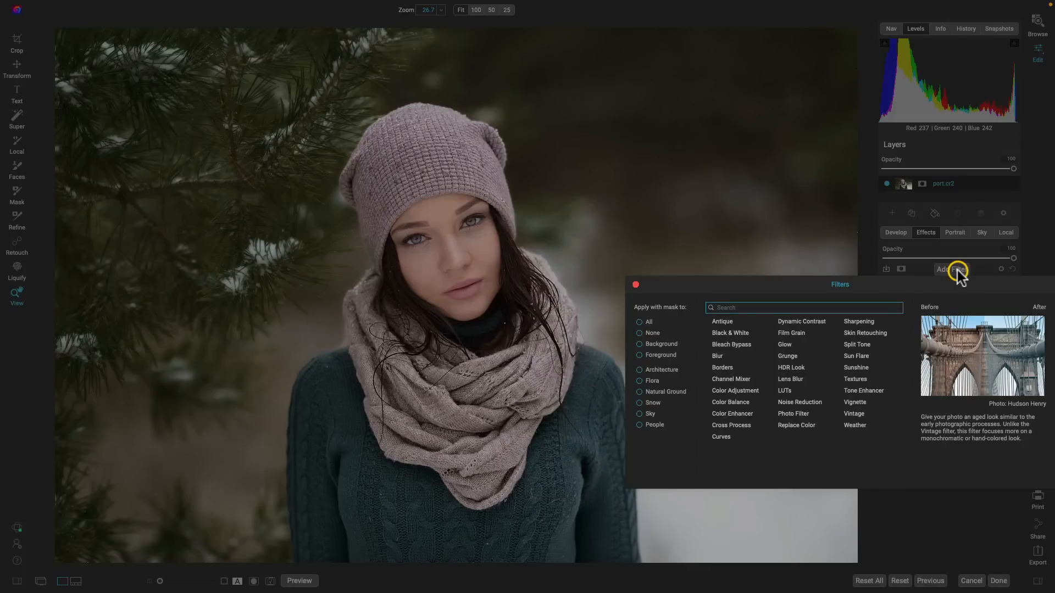
click(790, 389)
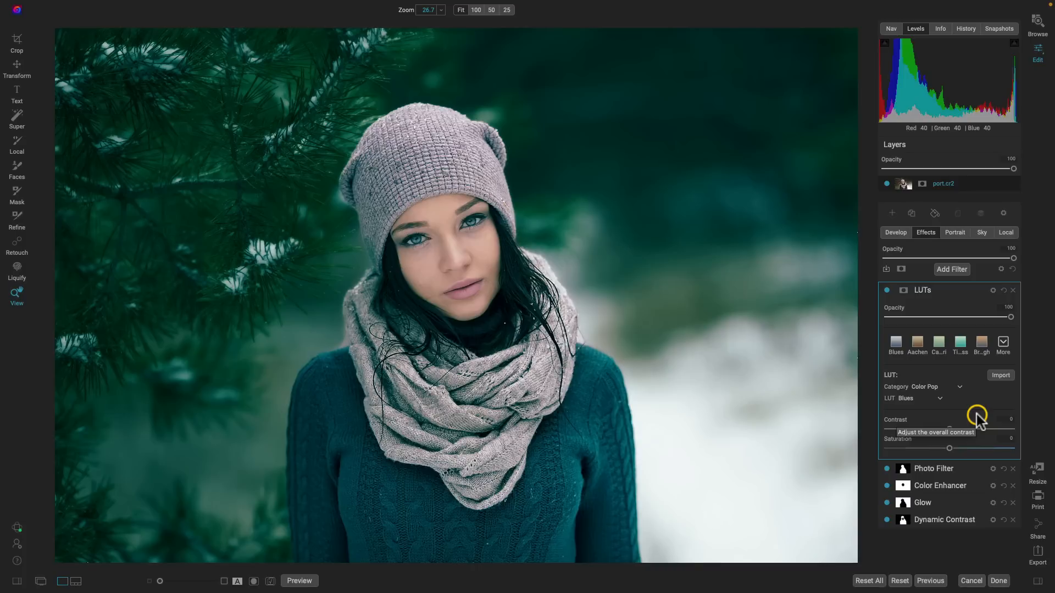
click(955, 387)
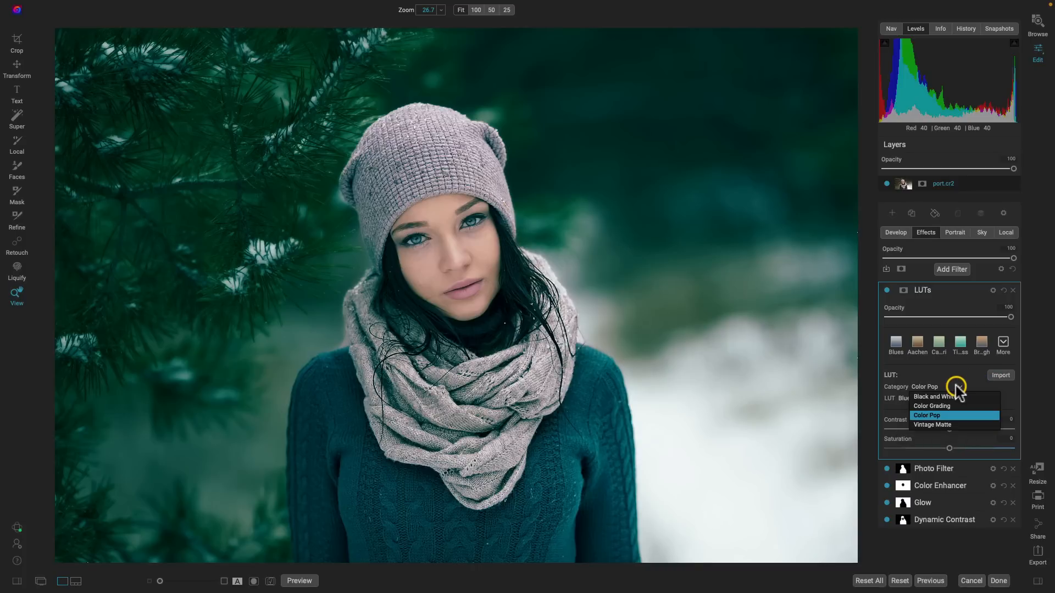
click(916, 407)
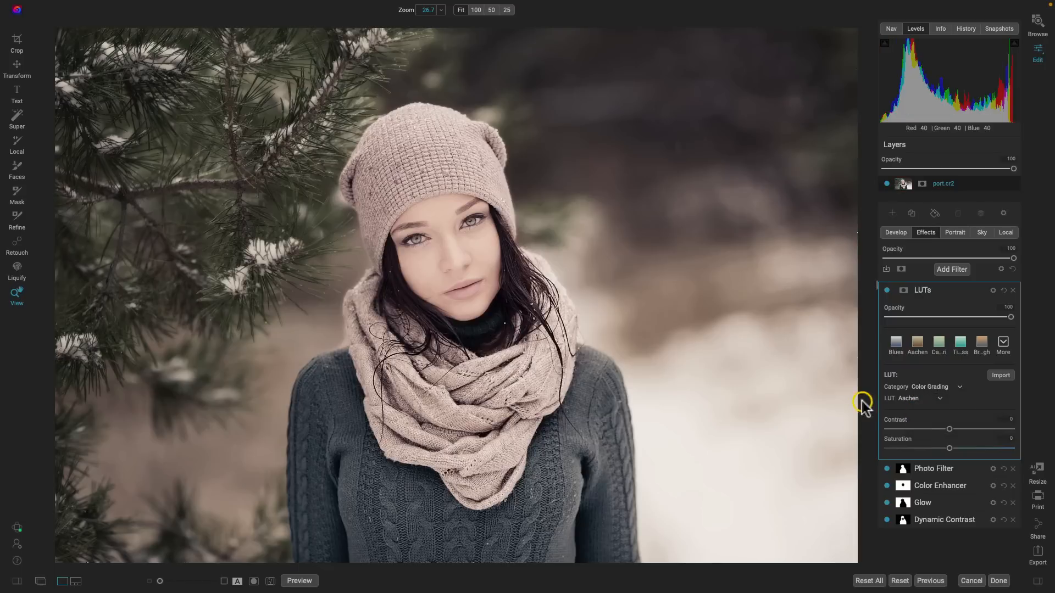
Preview the Color Grading LUTs, apply Branagh, and compare the portrait with the filter off and on
click(946, 400)
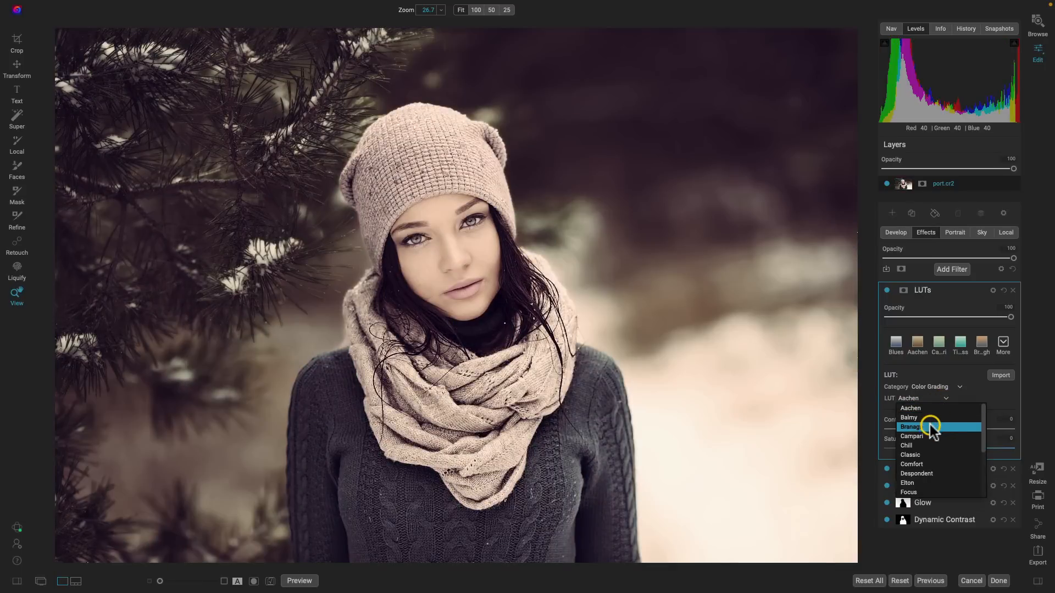
scroll(925, 437, down, 2)
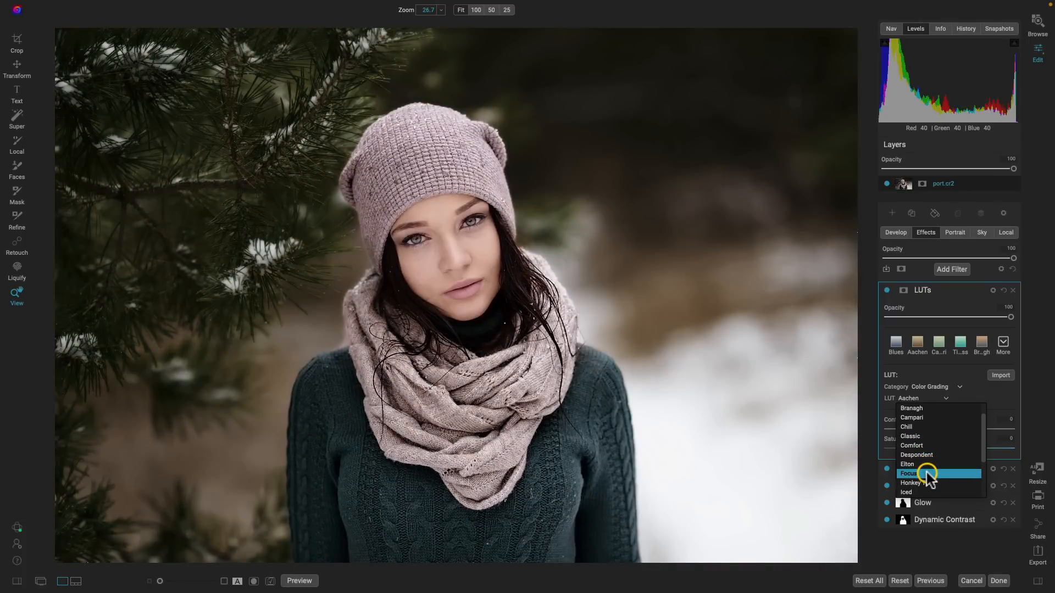
scroll(927, 473, down, 4)
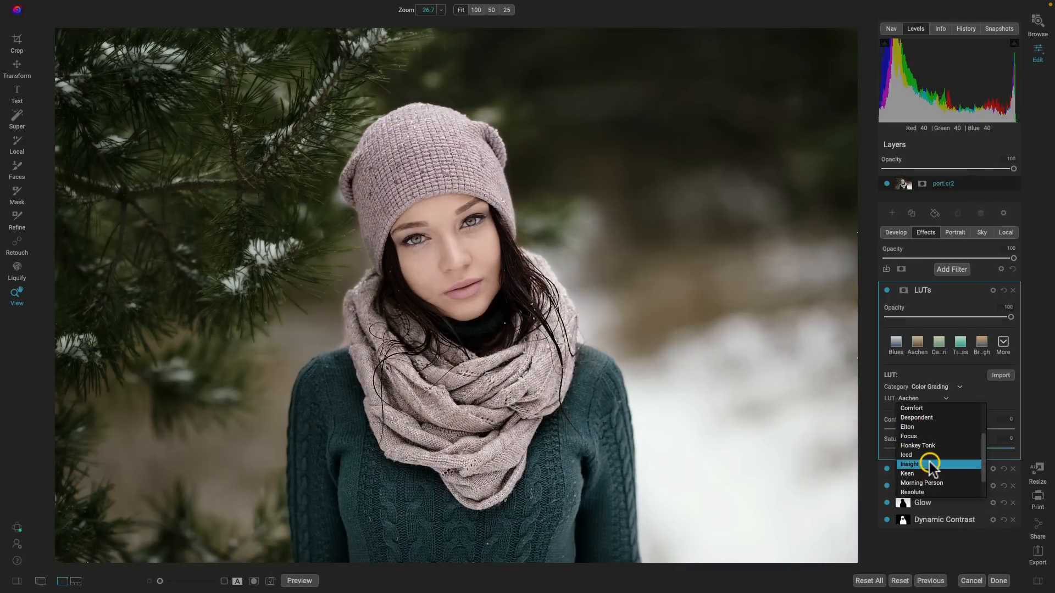
scroll(929, 456, up, 5)
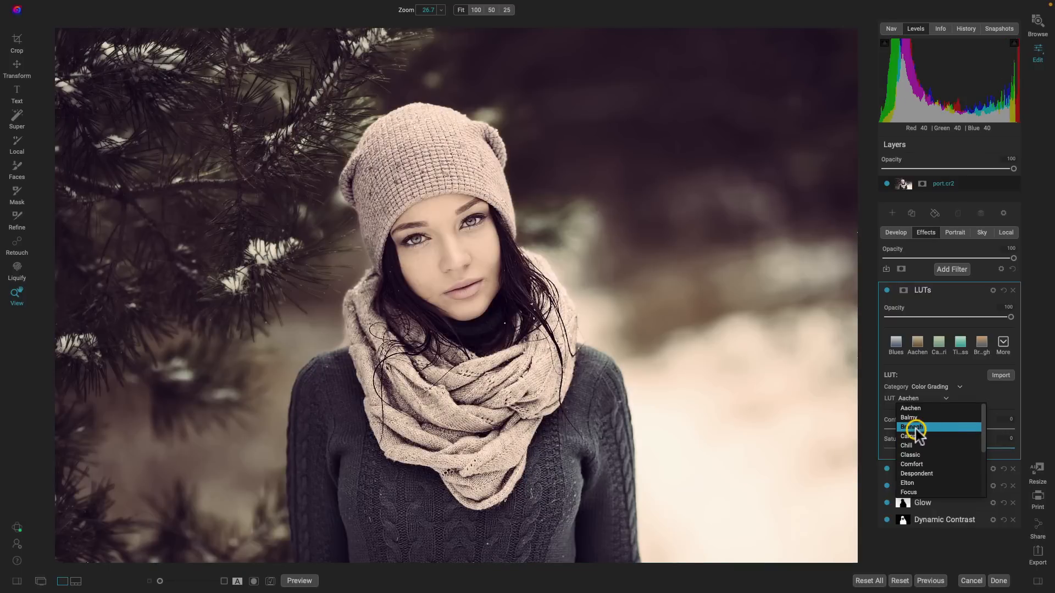
click(915, 430)
click(886, 290)
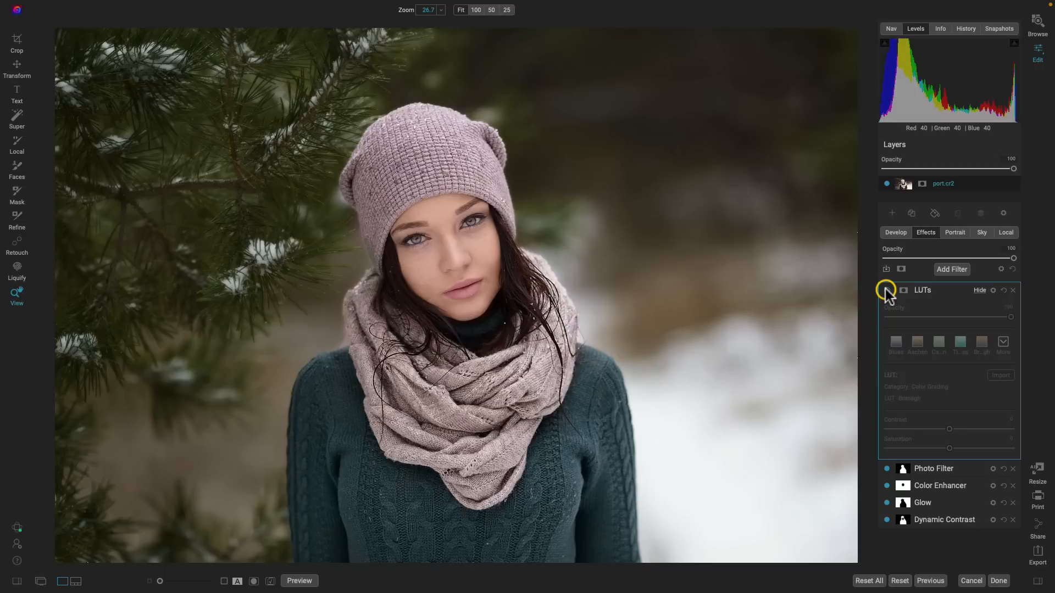
click(886, 290)
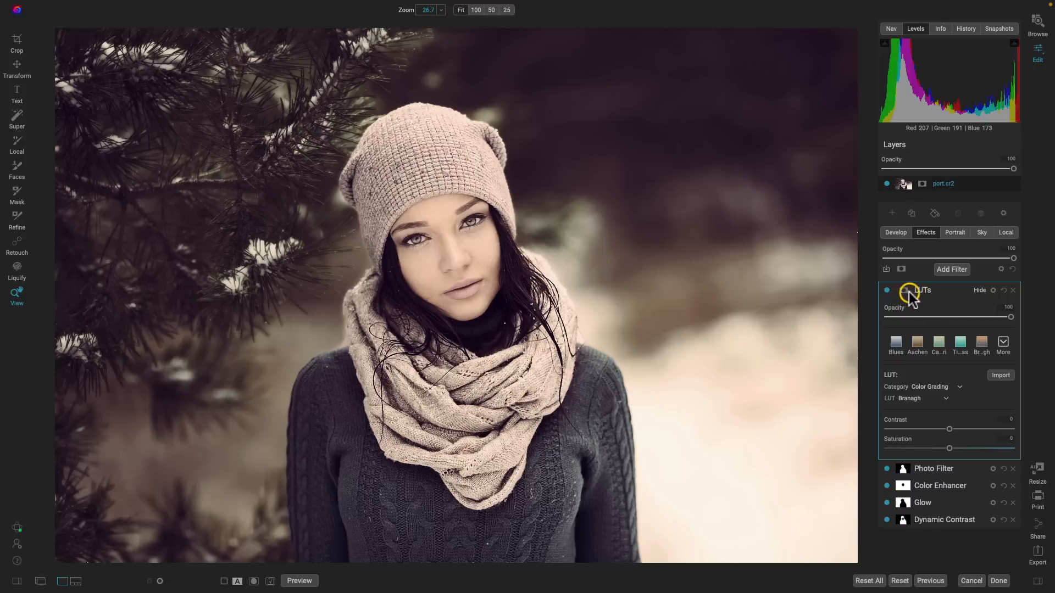
Paint People out of the LUTs filter with Mask AI, and compare the portrait with the filter off and on
click(905, 291)
click(918, 340)
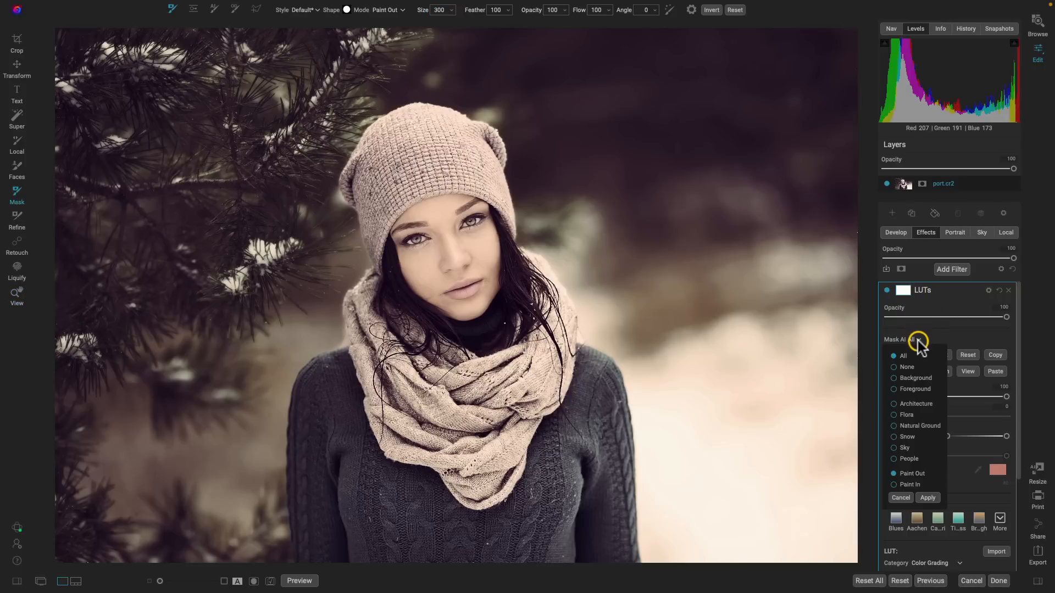
click(901, 458)
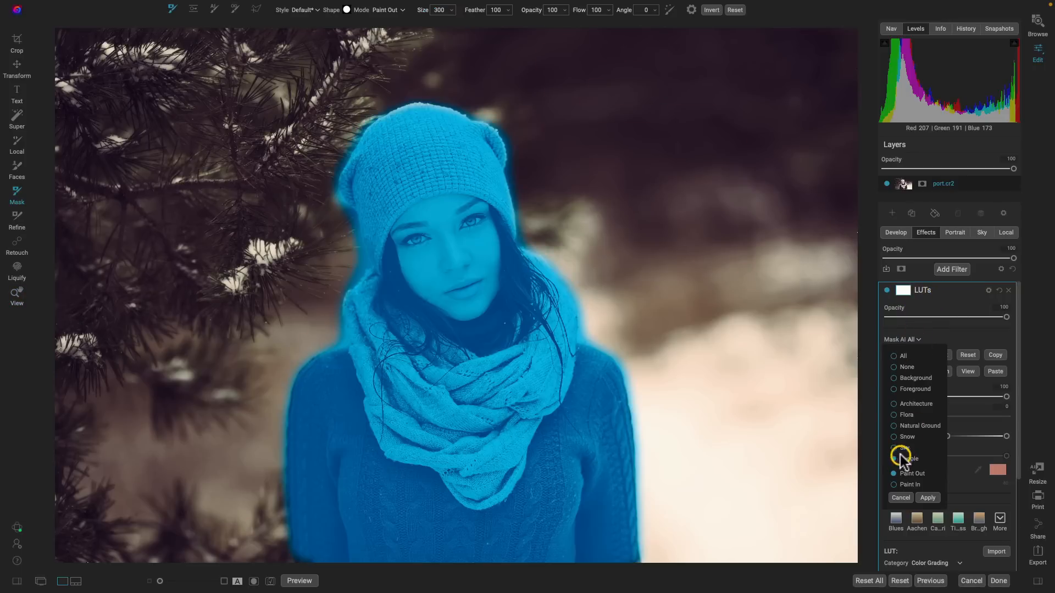
click(926, 498)
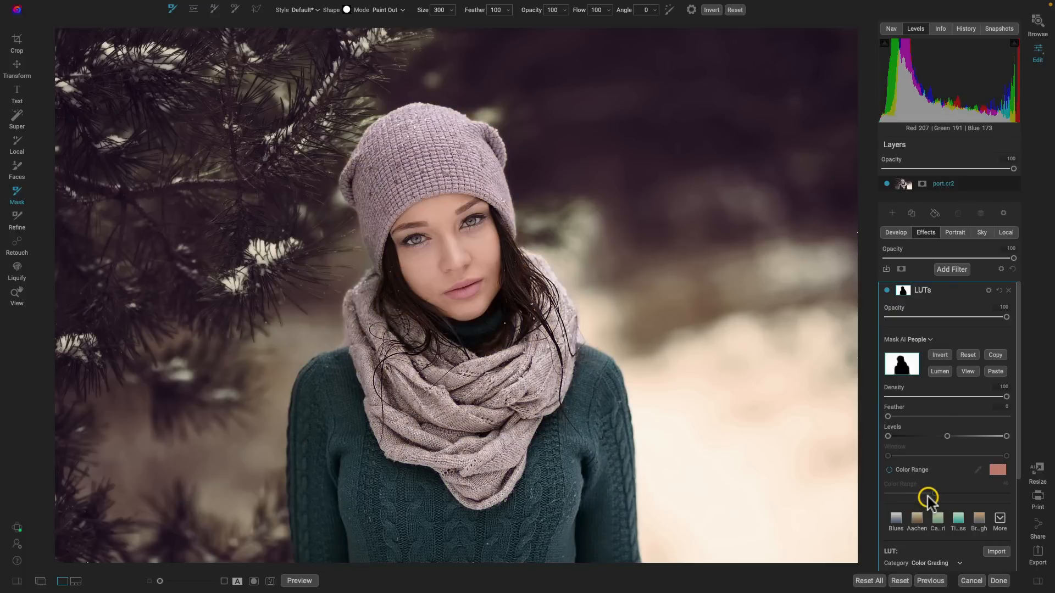
click(887, 291)
click(887, 292)
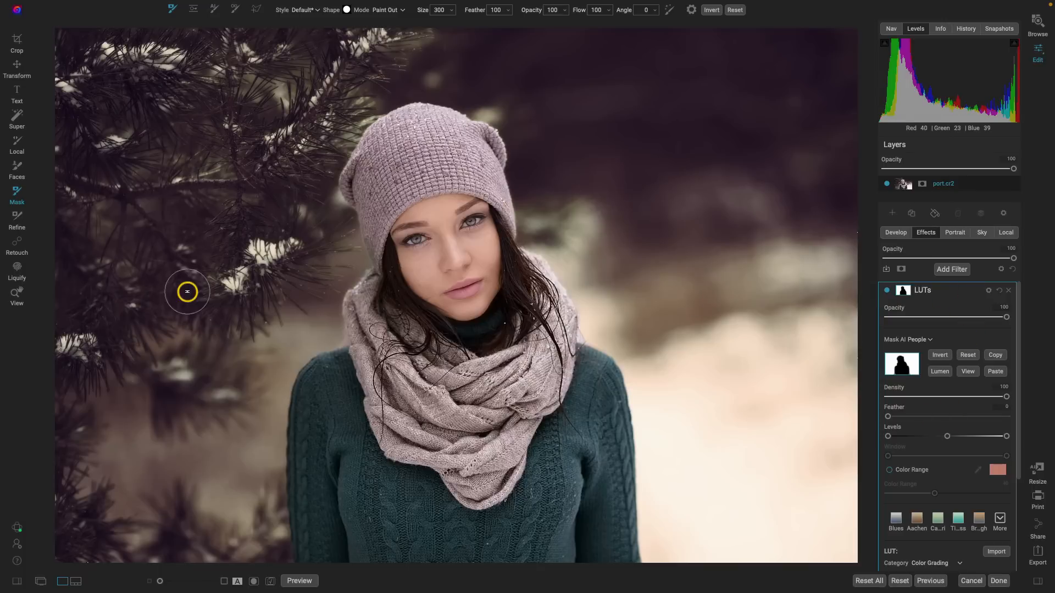
key(space)
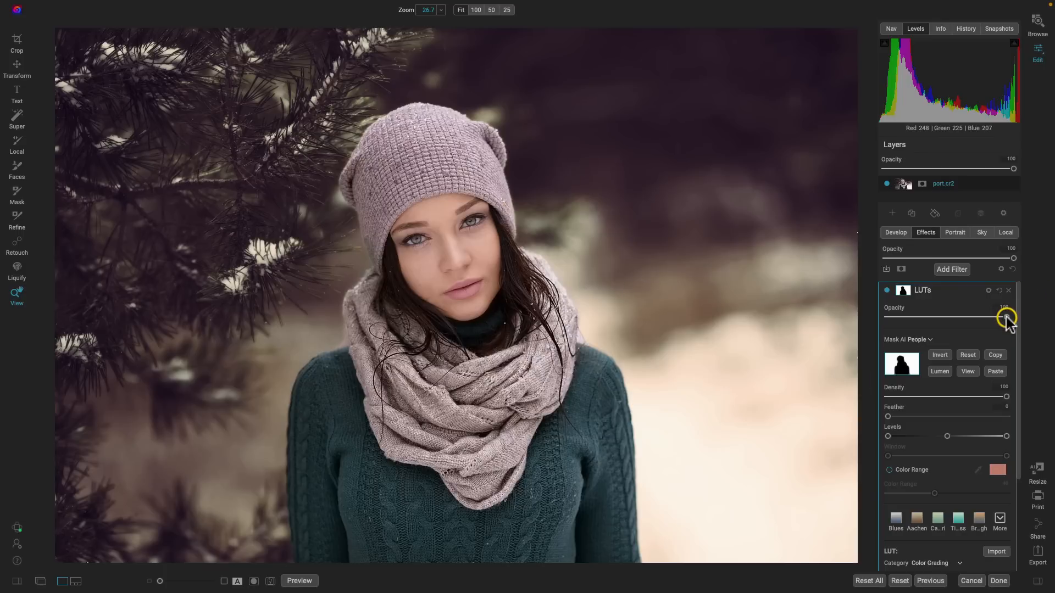
Lower the LUTs filter's opacity to 44, compare the portrait with it off and on, and collapse its settings
drag(1005, 316, 940, 317)
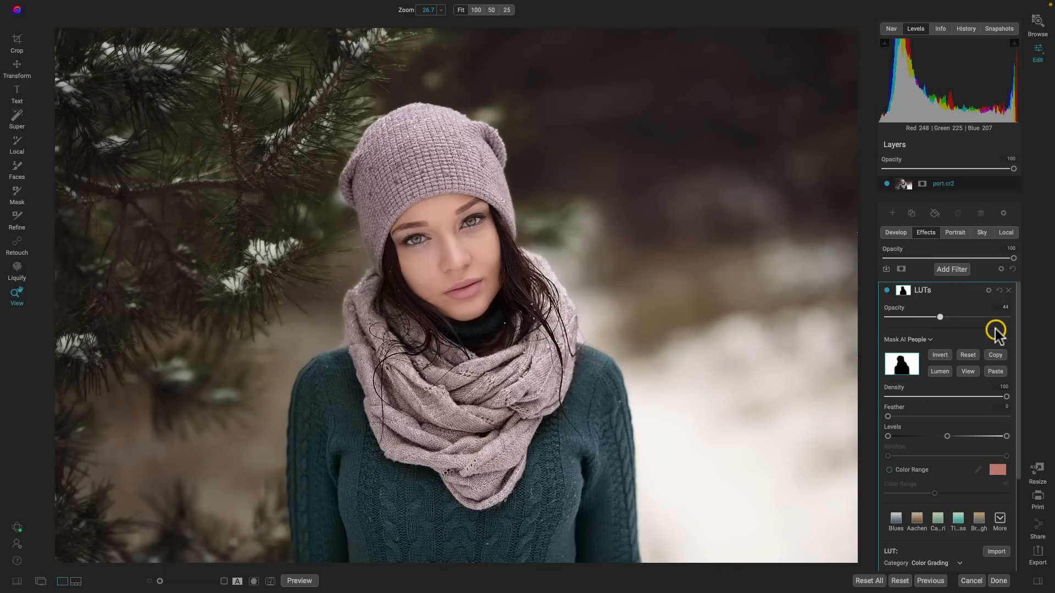
click(886, 291)
click(886, 290)
click(887, 290)
click(886, 290)
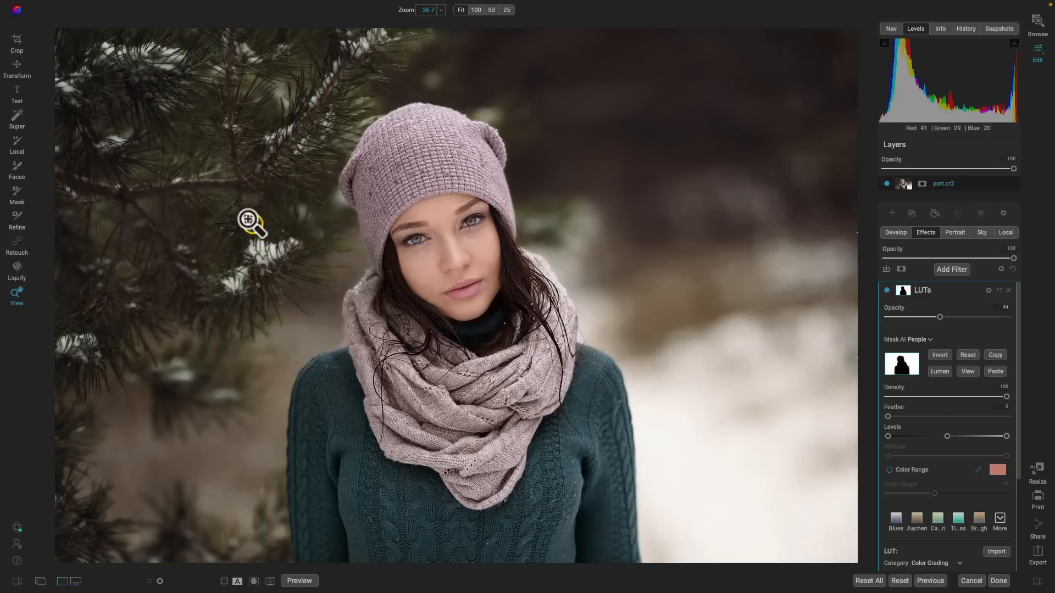
click(886, 291)
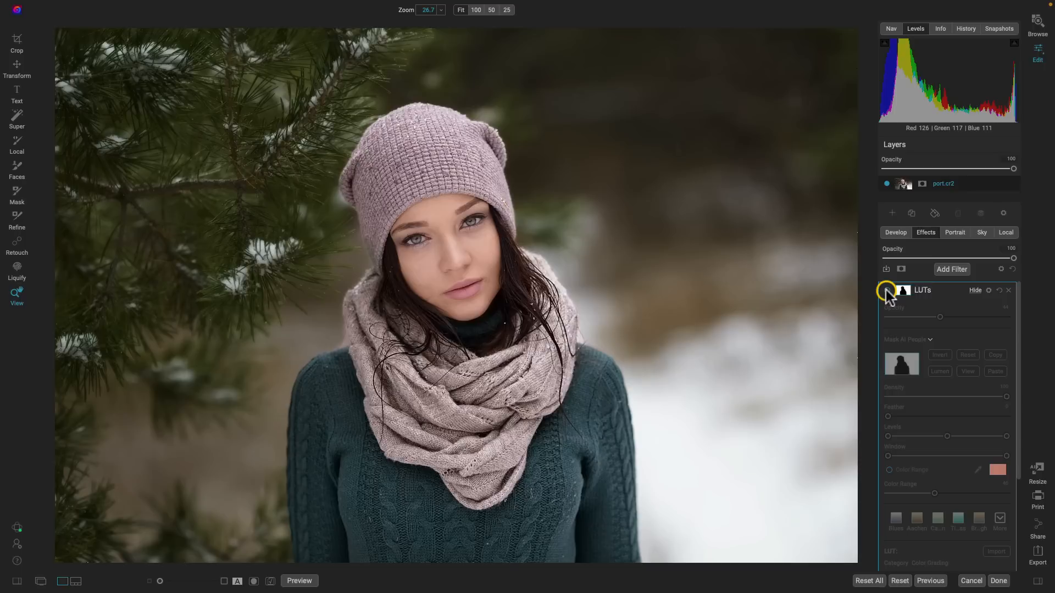
click(886, 291)
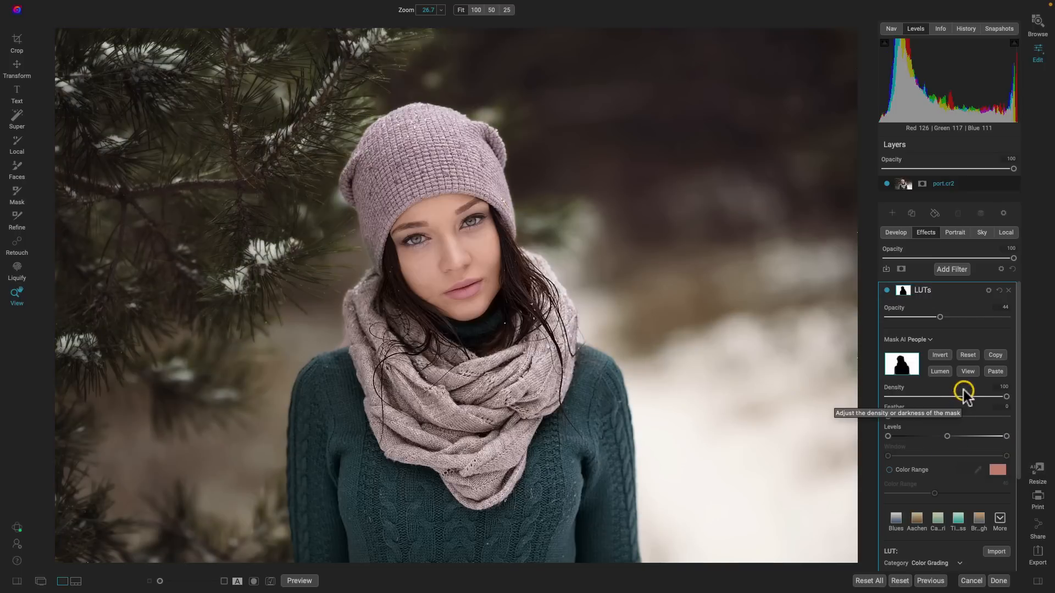
click(971, 287)
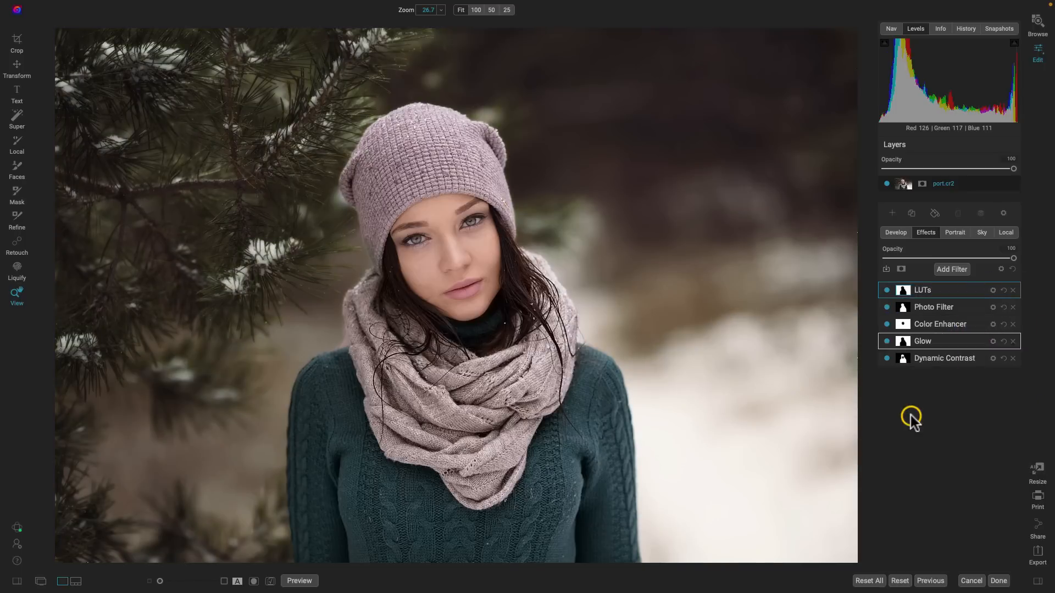
Turn off the LUTs, Photo Filter, Color Enhancer, Glow and Dynamic Contrast filters to view the unfiltered portrait
click(886, 290)
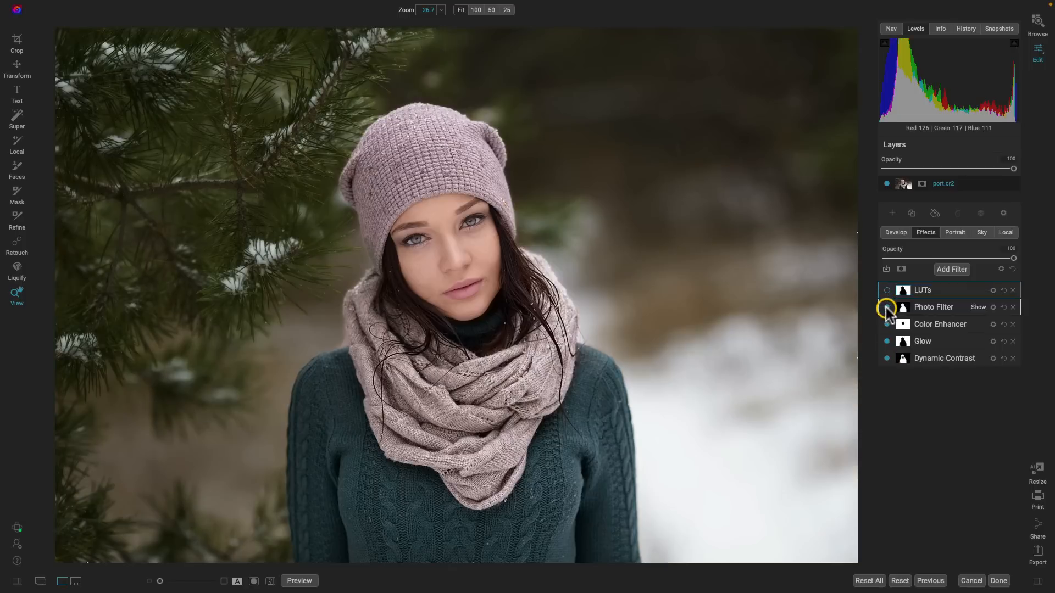
click(886, 307)
click(886, 324)
click(886, 341)
click(886, 358)
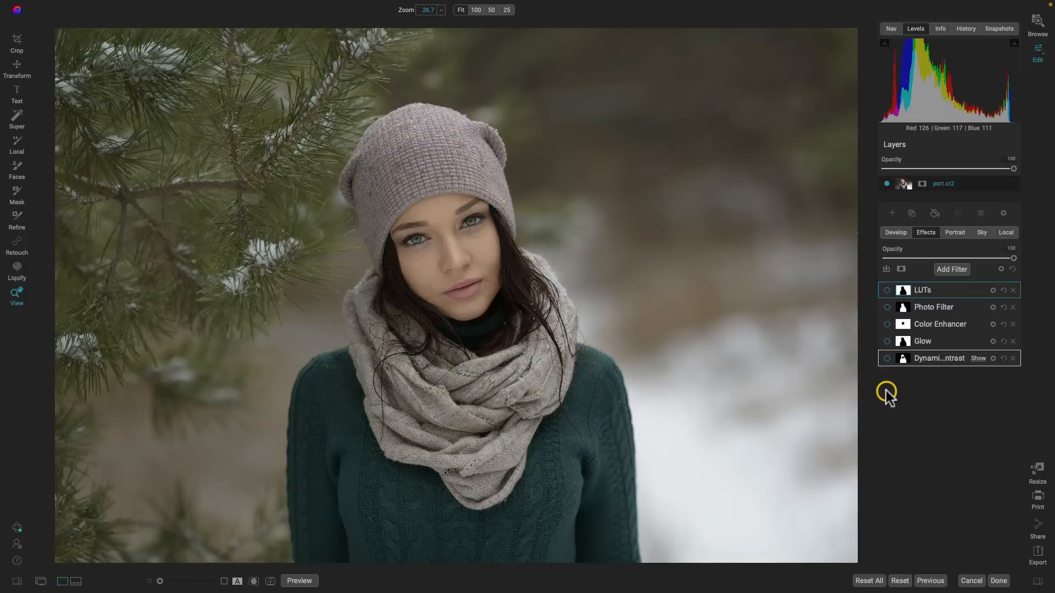
Turn the filters back on one at a time from Dynamic Contrast up to LUTs, and compare the result with the original
click(886, 358)
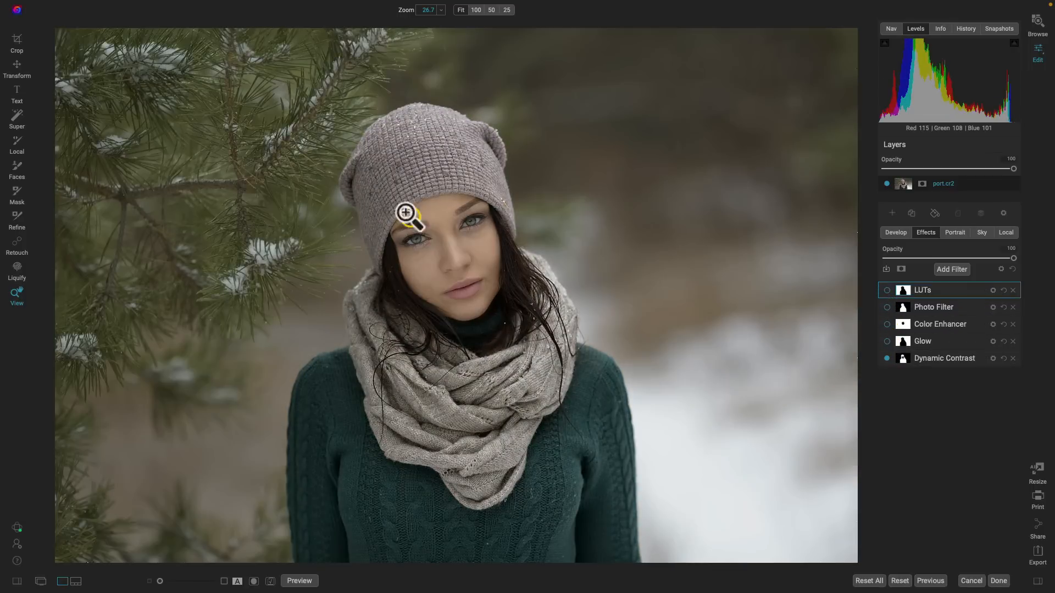
click(886, 342)
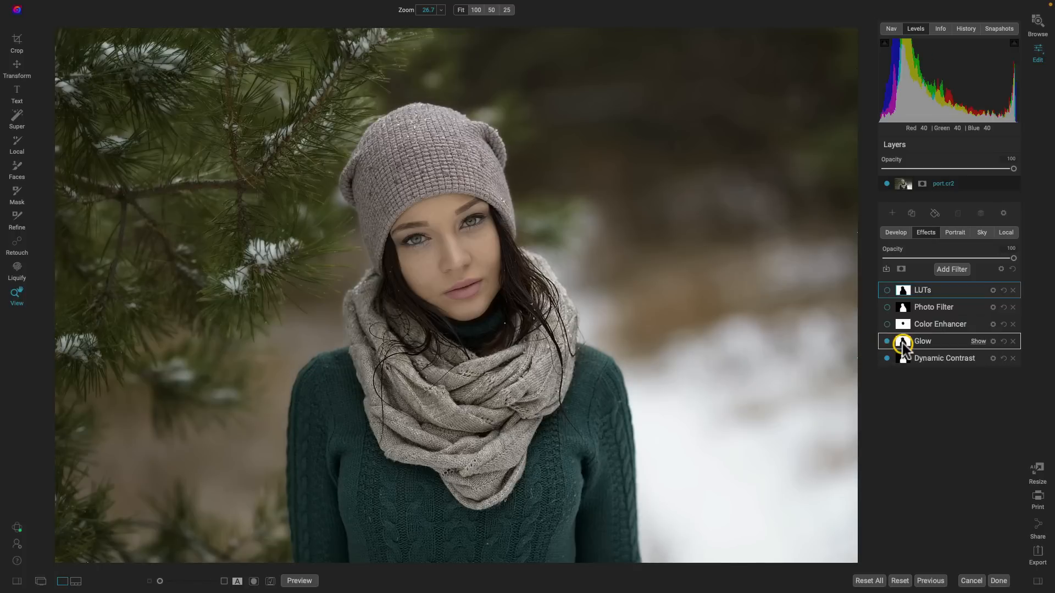
click(886, 325)
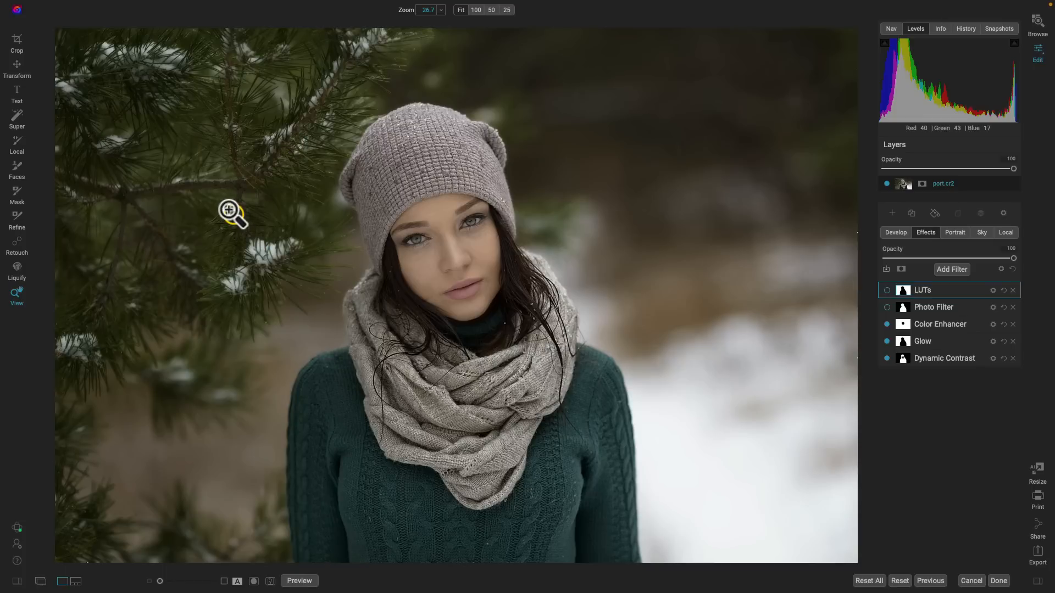
click(887, 307)
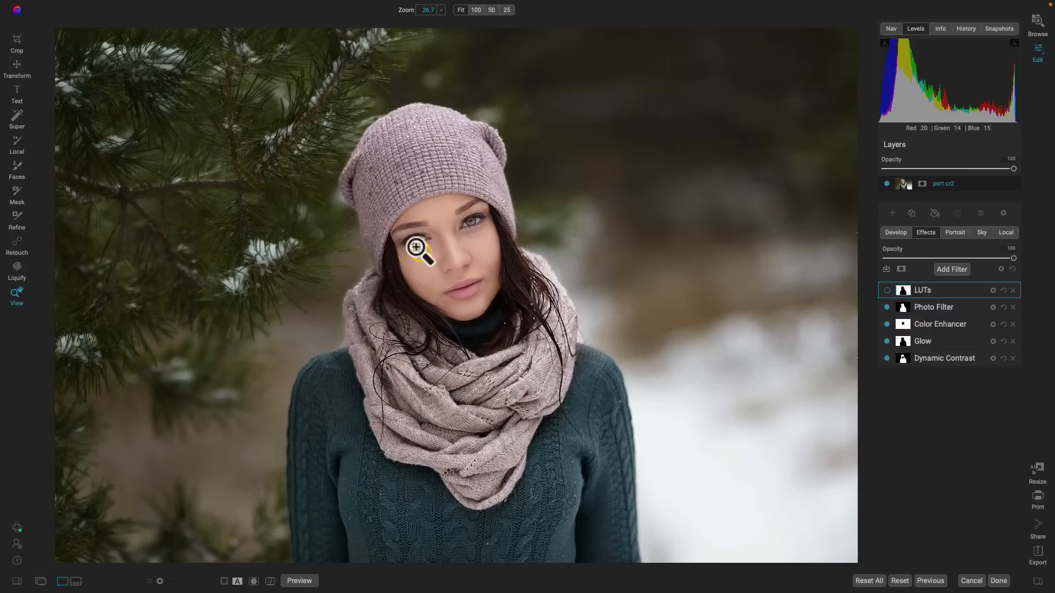
click(887, 290)
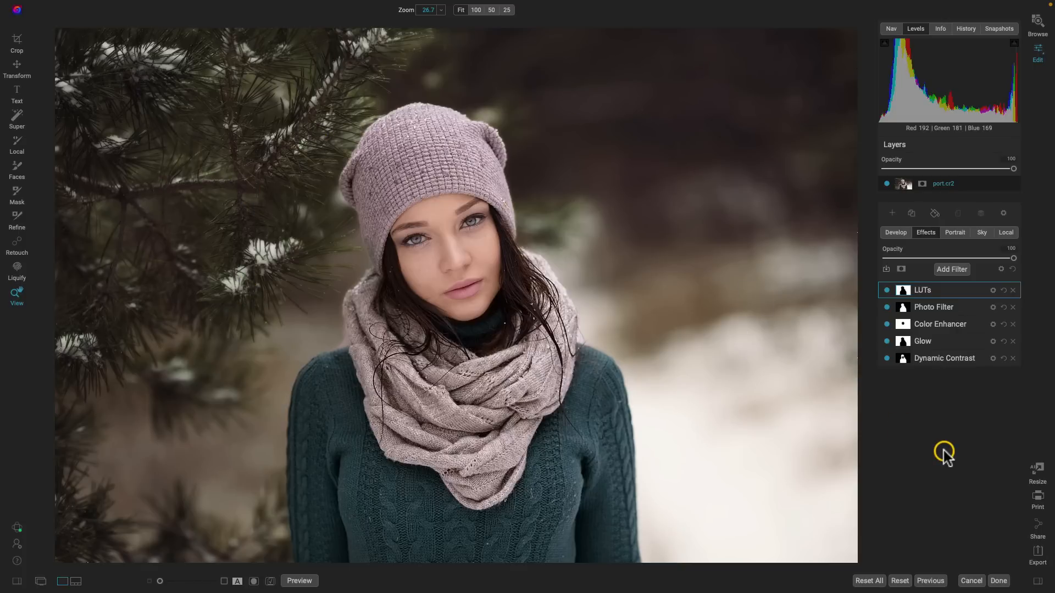
key(super+p)
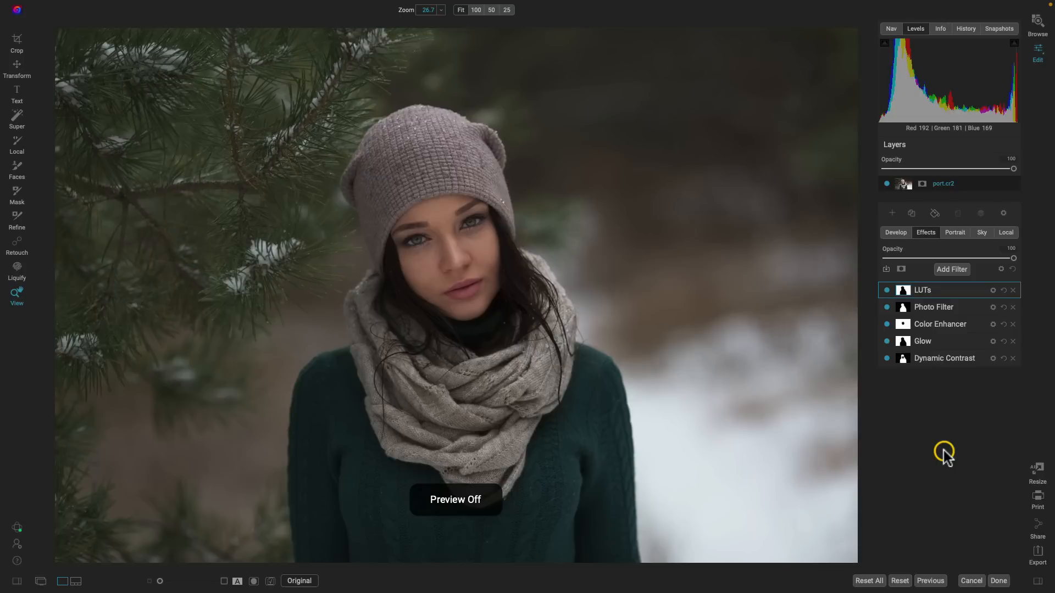
key(super+p)
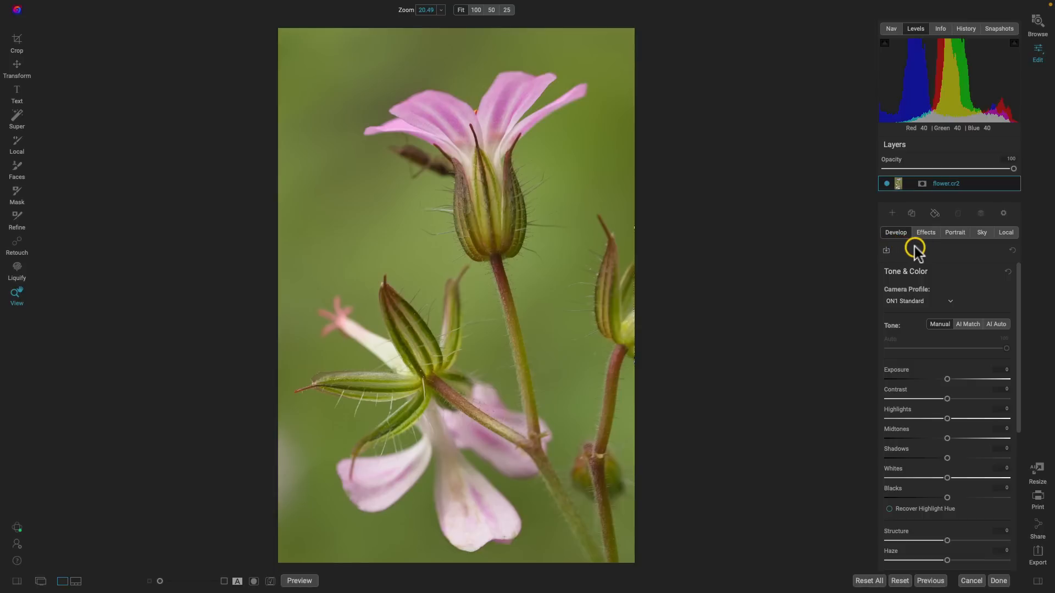
Add a Dynamic Contrast filter to the flower photo and apply its Surreal style
click(929, 232)
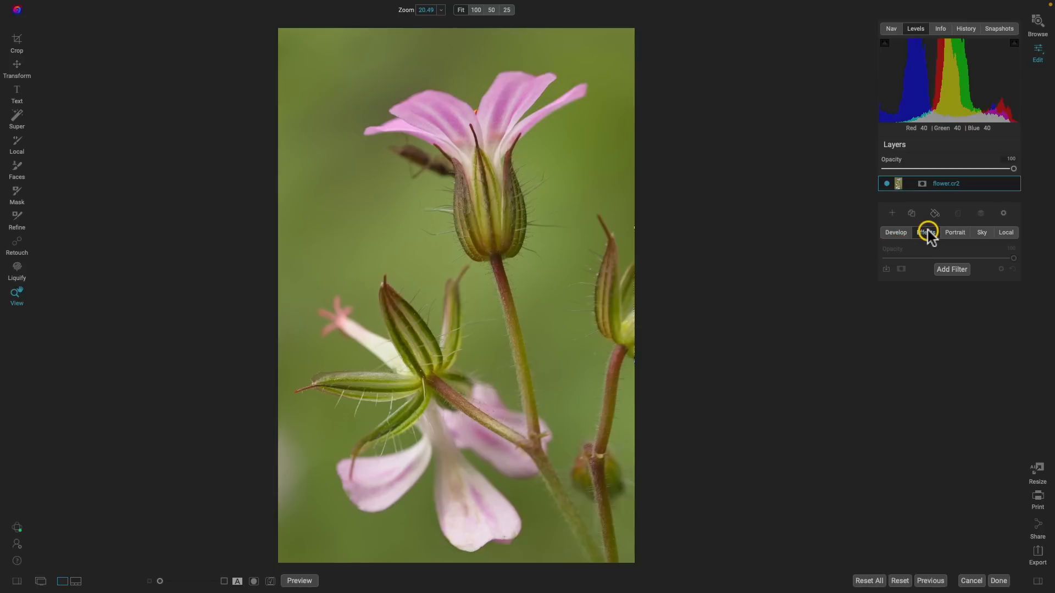
click(960, 268)
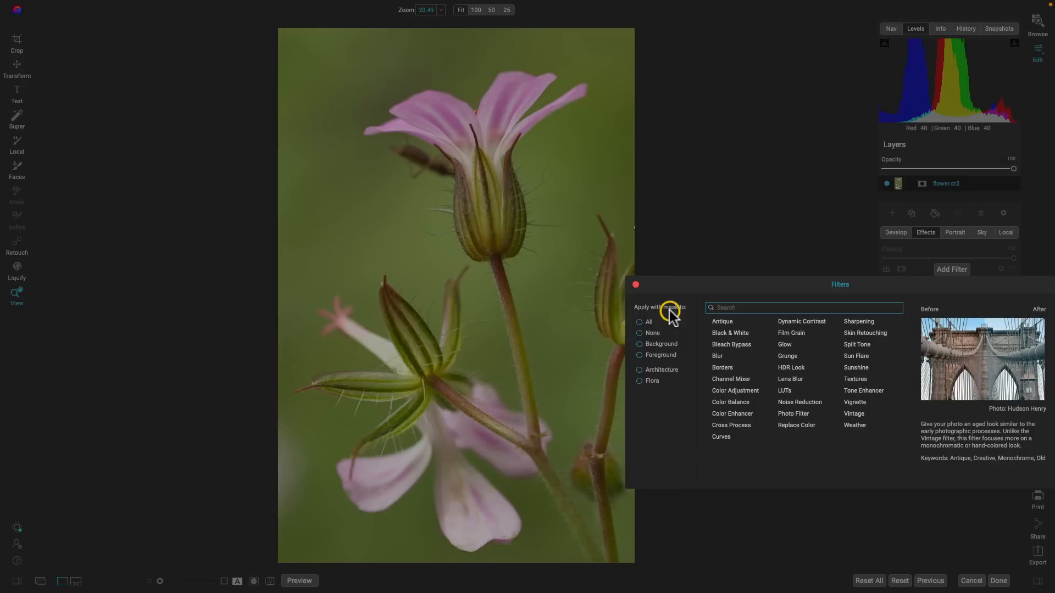
click(808, 321)
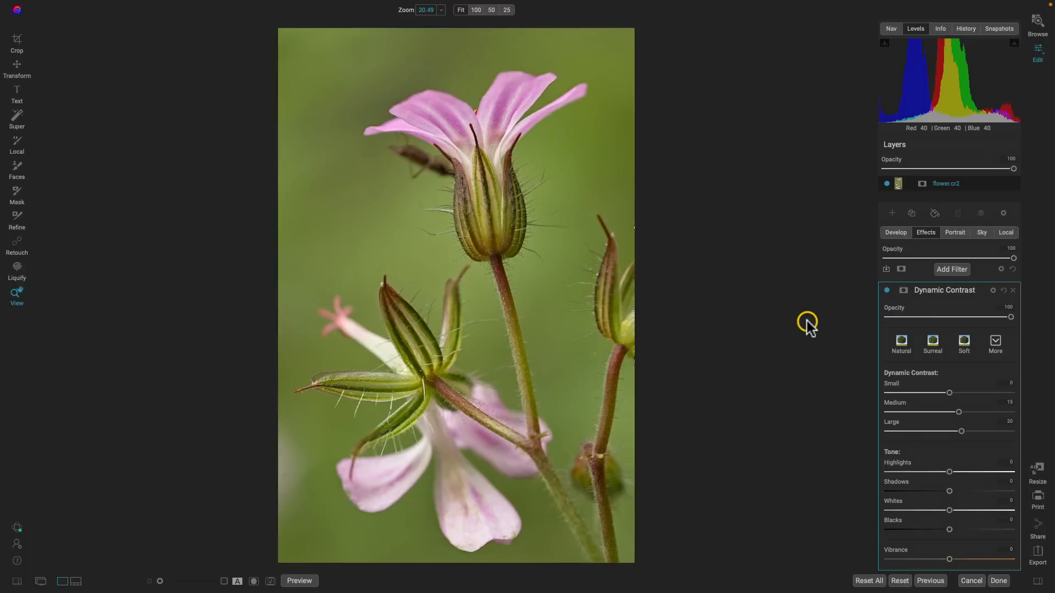
click(933, 345)
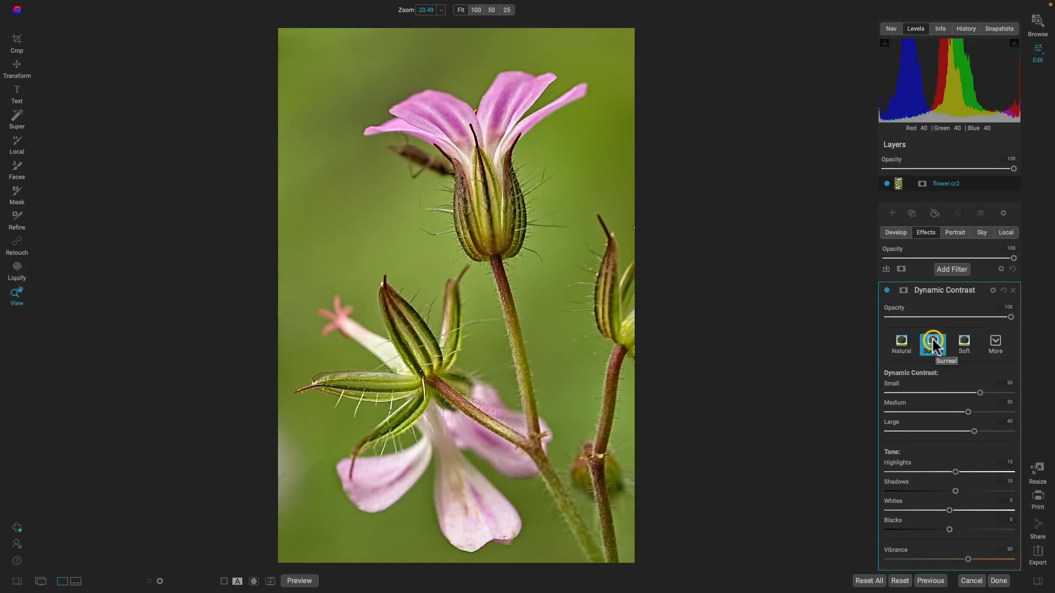
Invert the Dynamic Contrast mask and paint the effect into the upper flower's petals and base, filling missed gaps in the mask view
click(903, 290)
click(940, 354)
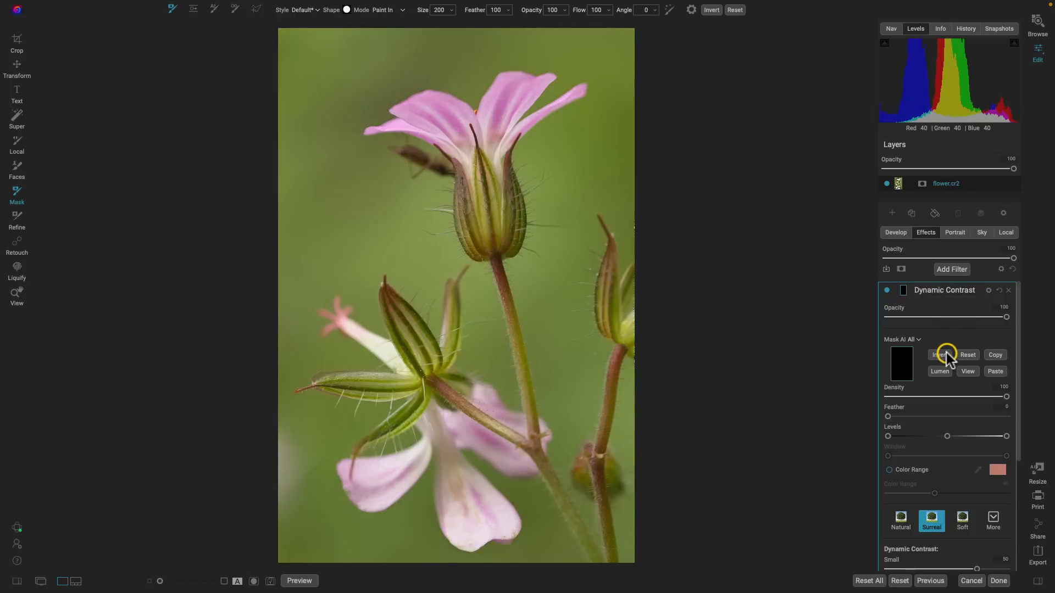
mouse_move(516, 215)
mouse_down()
mouse_move(484, 194)
mouse_move(481, 161)
mouse_move(489, 238)
mouse_move(479, 251)
mouse_move(463, 227)
mouse_move(463, 173)
mouse_move(473, 237)
mouse_move(500, 252)
mouse_move(511, 228)
mouse_move(511, 95)
mouse_move(528, 88)
mouse_move(496, 116)
mouse_move(477, 167)
mouse_move(504, 98)
mouse_move(470, 168)
mouse_move(442, 106)
mouse_move(433, 97)
mouse_move(416, 108)
mouse_move(467, 155)
mouse_move(531, 421)
mouse_up()
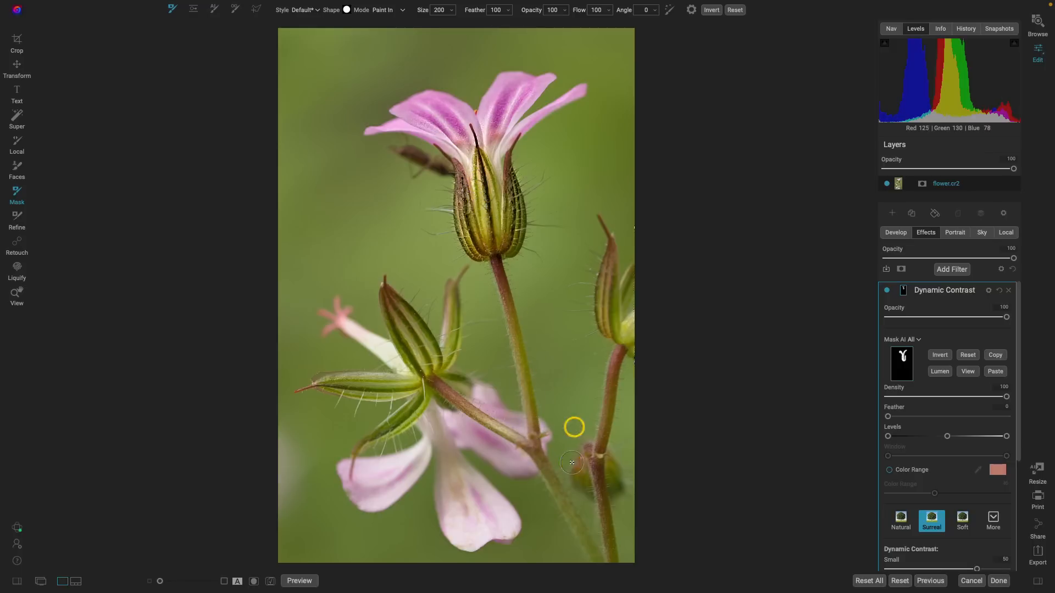
click(971, 372)
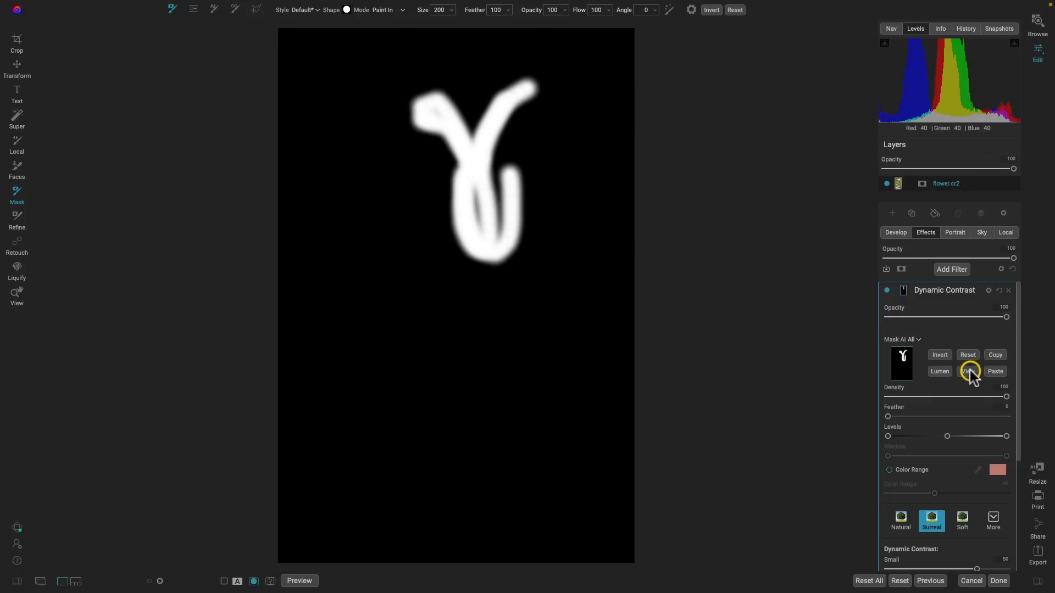
mouse_move(473, 225)
mouse_down()
mouse_move(473, 187)
mouse_move(483, 242)
mouse_up()
click(967, 369)
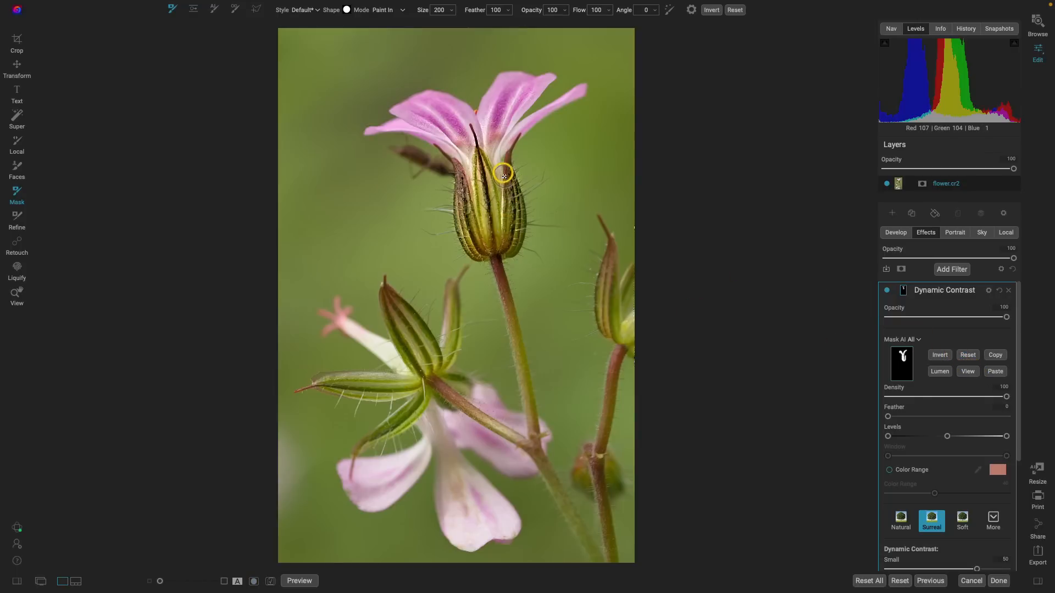
Show the mask and try painting connected straight-line strokes below the flower head with brush size 200
click(972, 373)
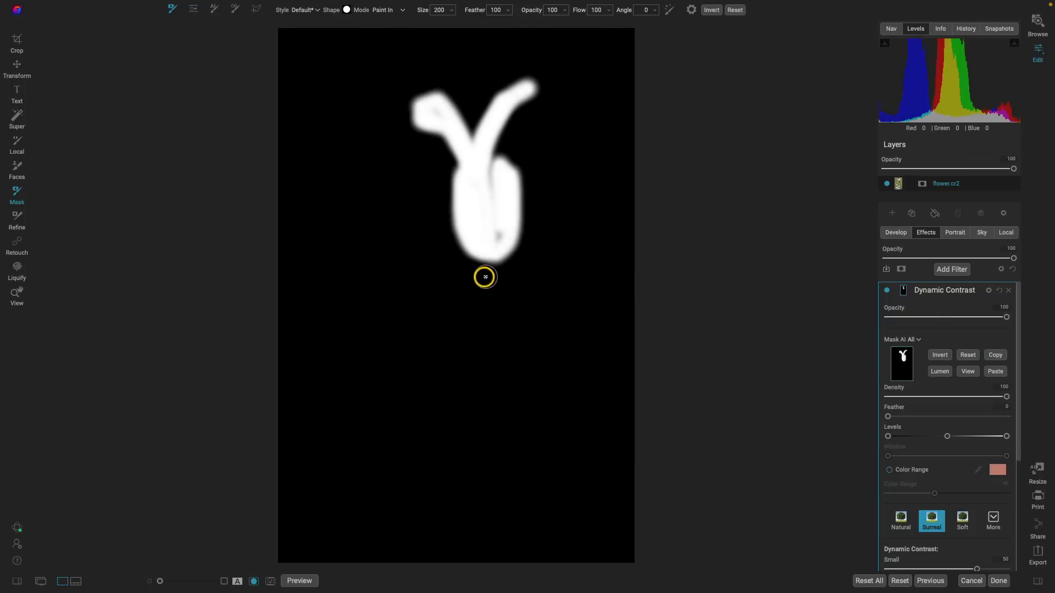
click(484, 277)
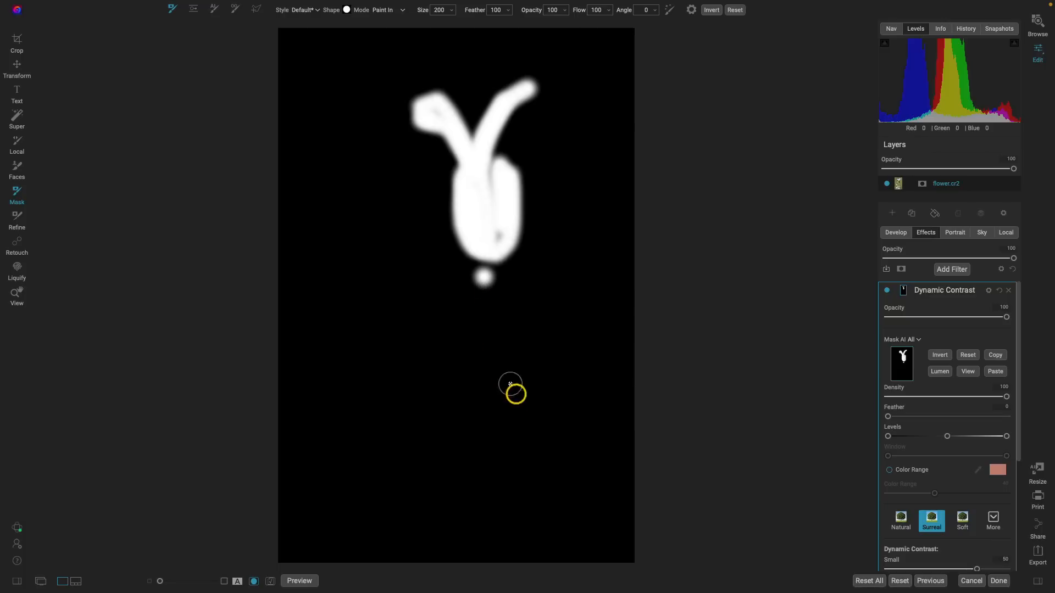
shift+click(522, 405)
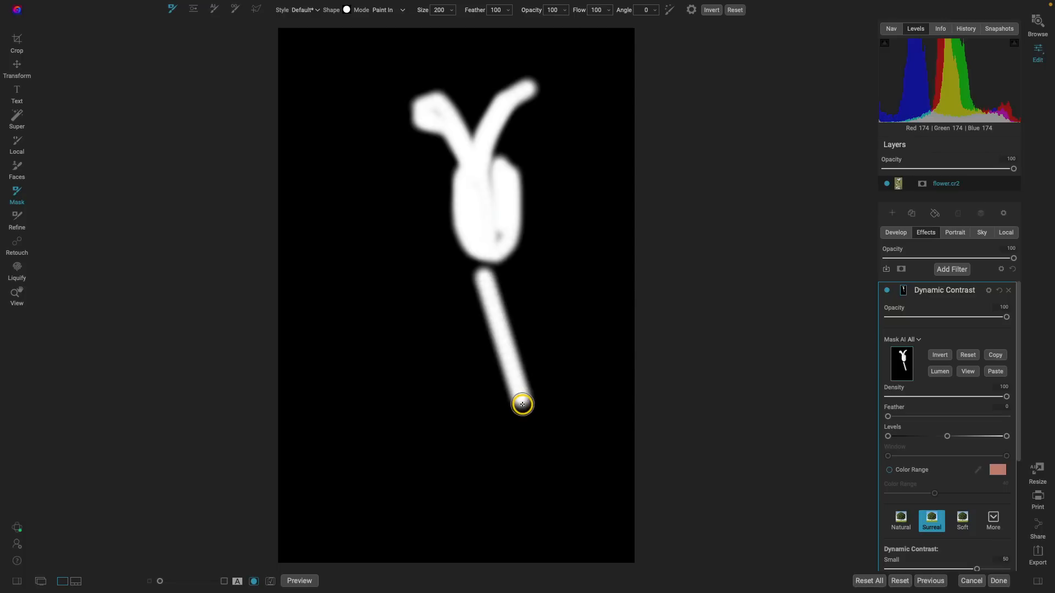
shift+click(321, 444)
shift+click(482, 515)
shift+click(577, 433)
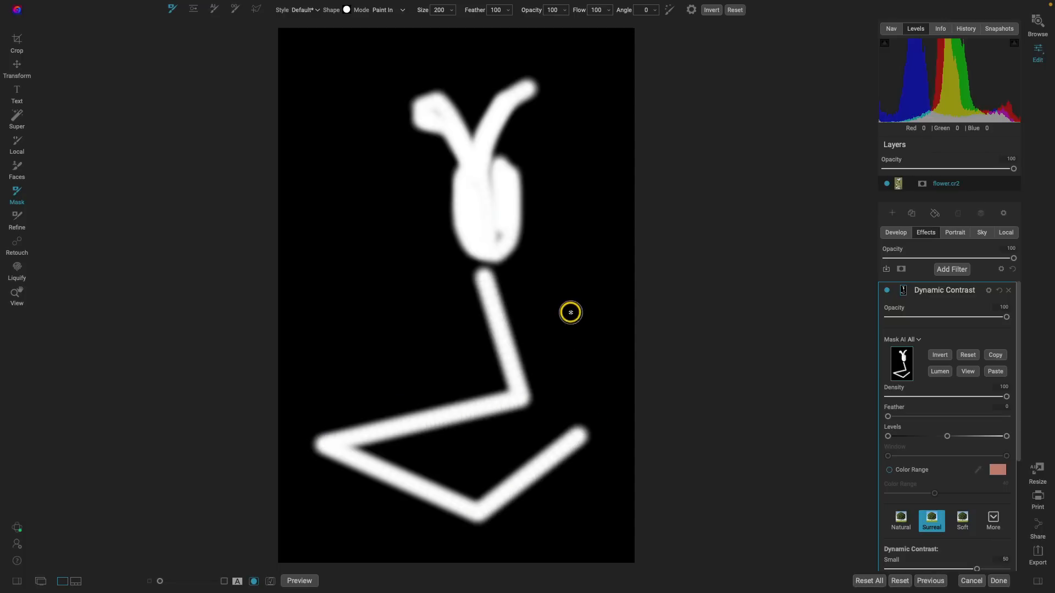
shift+click(570, 313)
Undo the straight-line mask strokes back to the single dot below the flower head
key(ctrl+z)
key(ctrl+z)
key(ctrl+z)
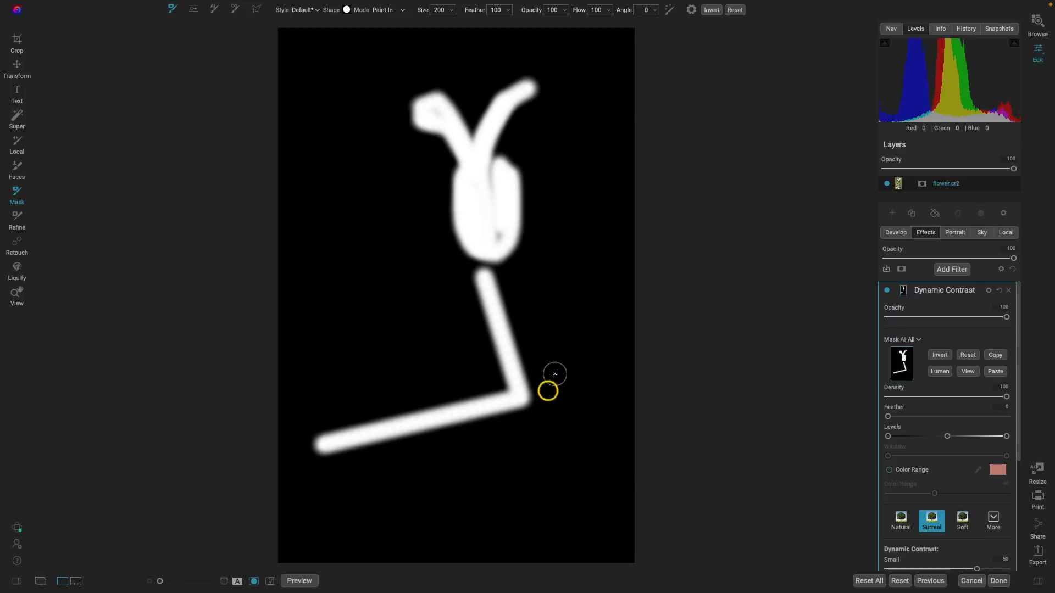
key(ctrl+z)
key(ctrl+z)
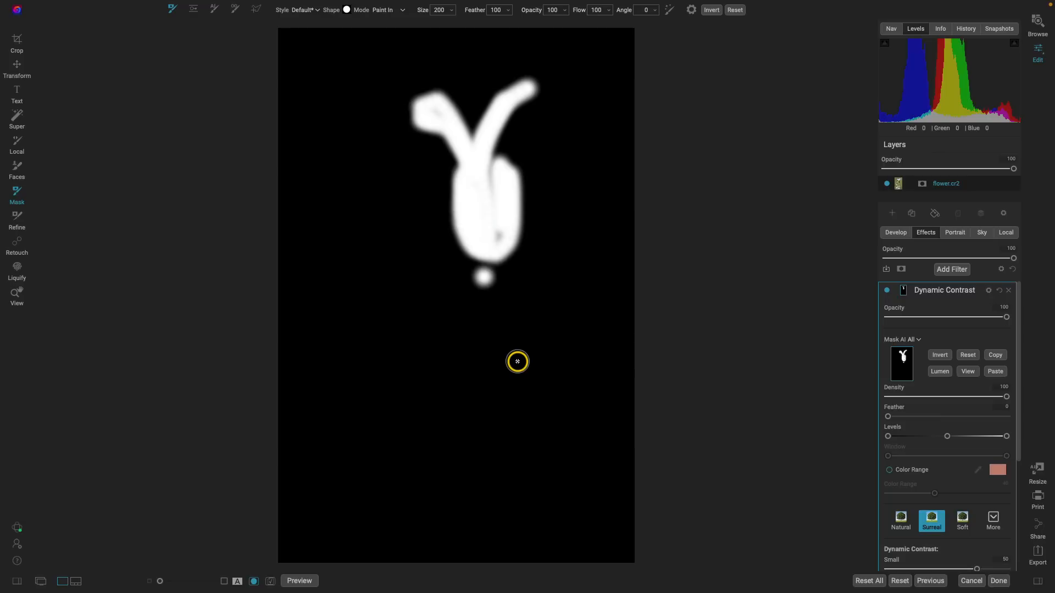
Try a tapered straight stroke from the dot with the brush enlarged to 600, and undo both the stroke and the dot
key(bracketright)
key(bracketright)
key(bracketright)
key(bracketright)
key(bracketright)
key(bracketright)
key(bracketright)
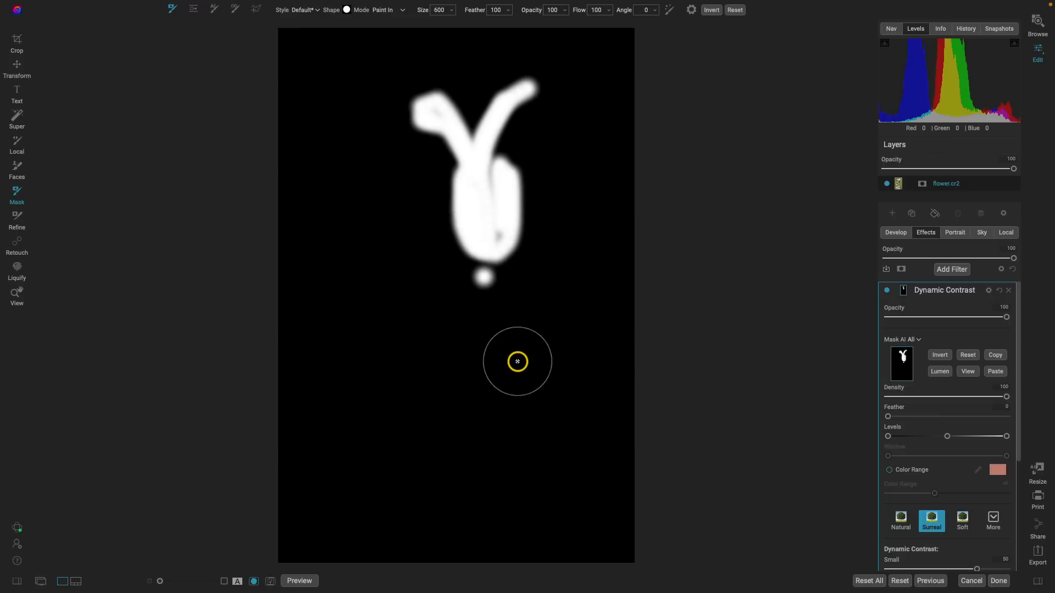
shift+click(566, 504)
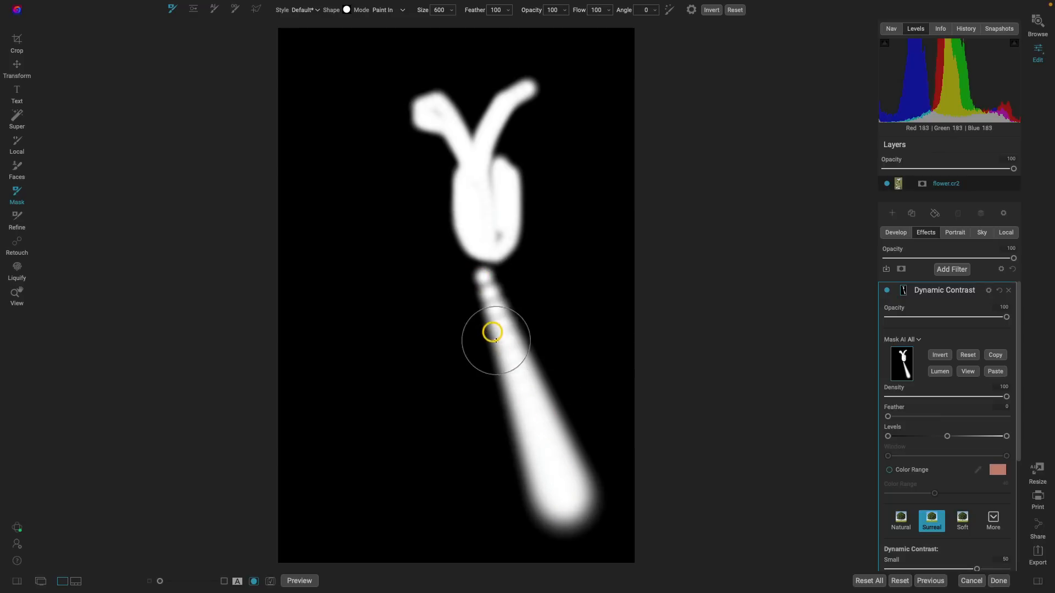
key(ctrl+z)
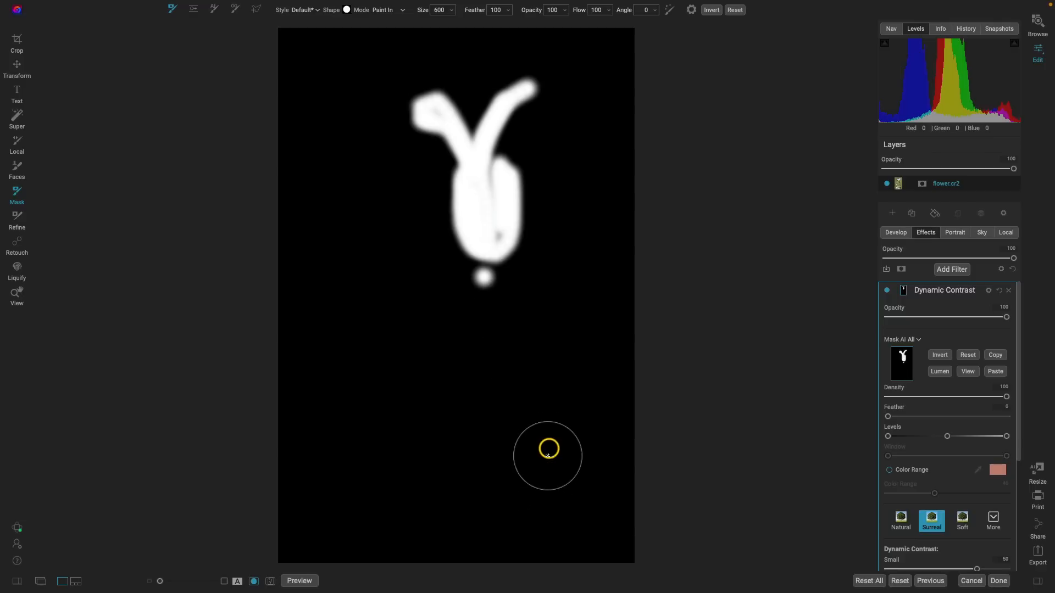
key(ctrl+z)
Return to the photo view and paint the Dynamic Contrast effect along the main flower's stem with brush size 100
key(bracketleft)
key(bracketleft)
key(bracketleft)
key(bracketleft)
key(bracketleft)
key(bracketleft)
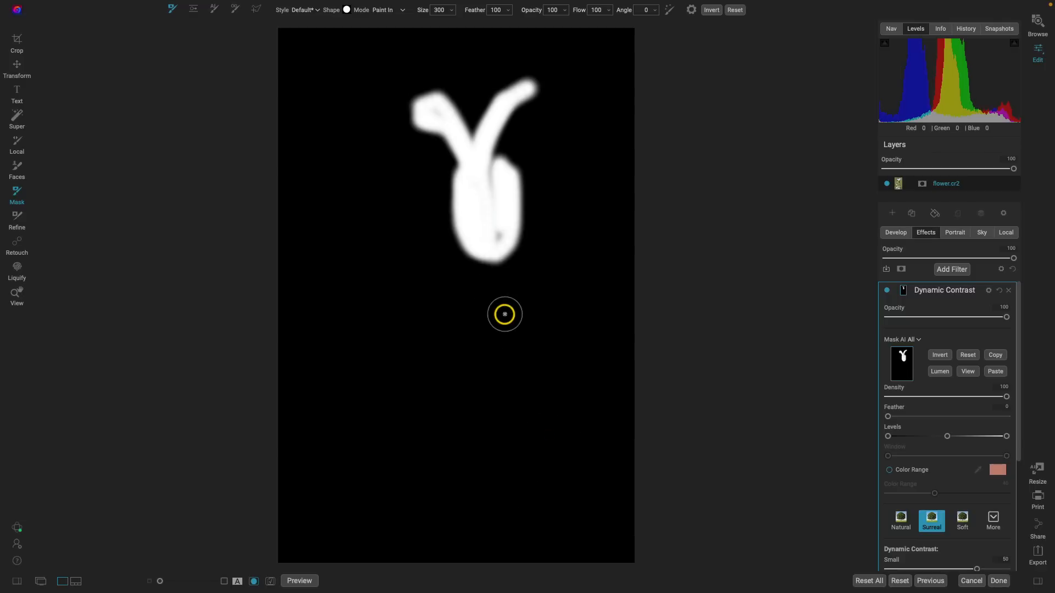
click(968, 372)
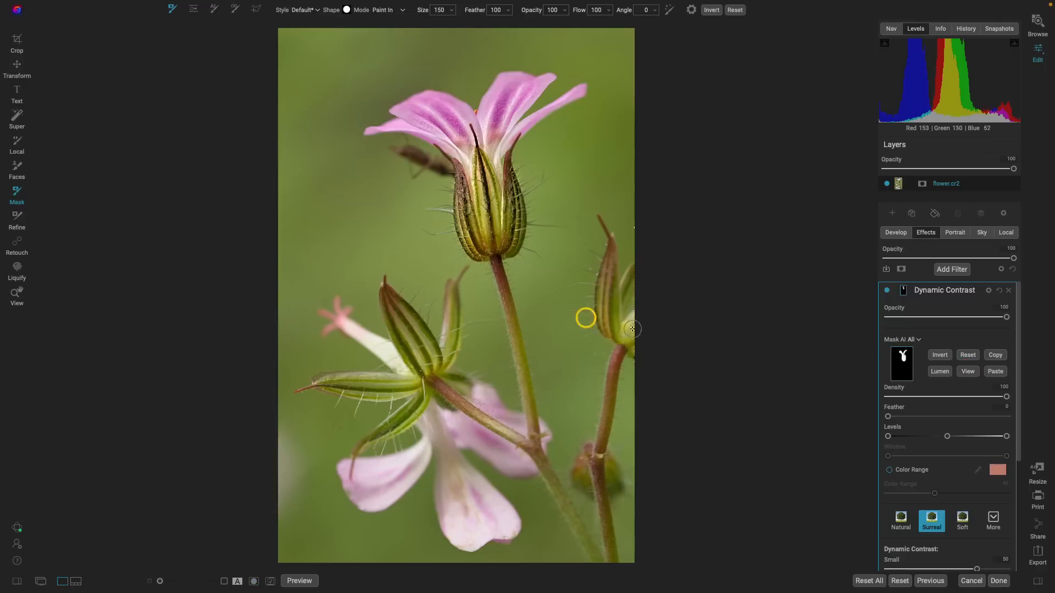
key(bracketleft)
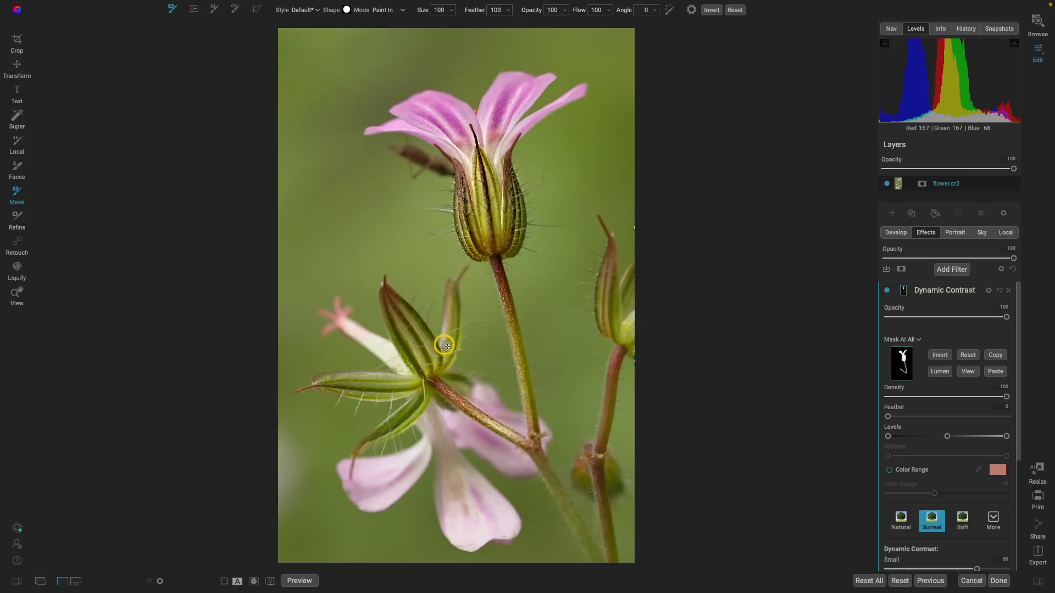
Paint the Dynamic Contrast effect over the lower flower's green sepals with brush size 200, and compare the filter off and on
key(bracketright)
key(bracketright)
key(bracketright)
key(bracketright)
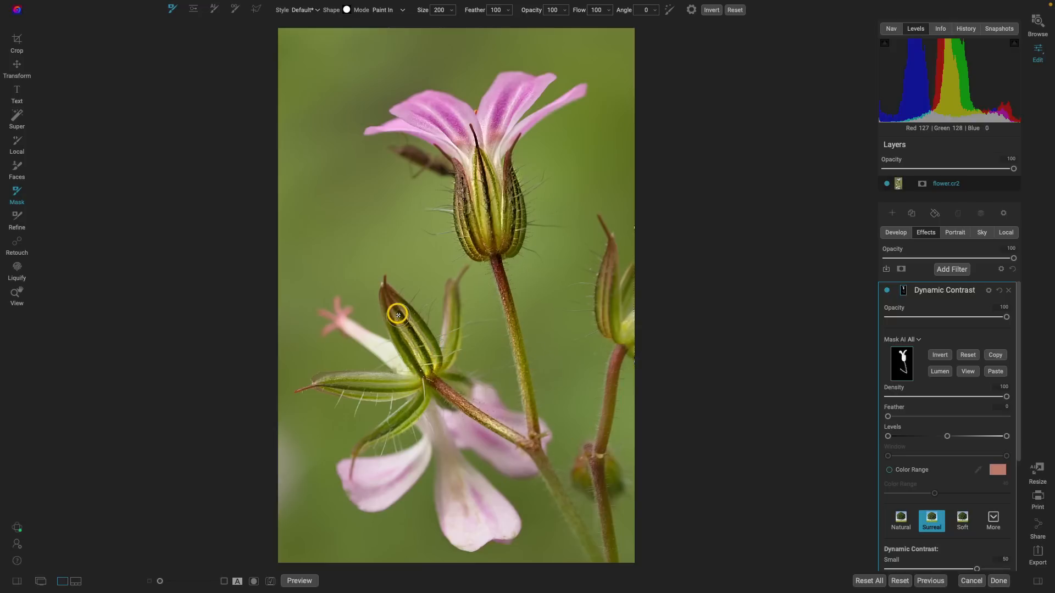
mouse_move(390, 300)
mouse_down()
mouse_move(425, 339)
mouse_move(435, 370)
mouse_move(404, 391)
mouse_move(321, 387)
mouse_move(424, 395)
mouse_move(413, 420)
mouse_move(383, 439)
mouse_up()
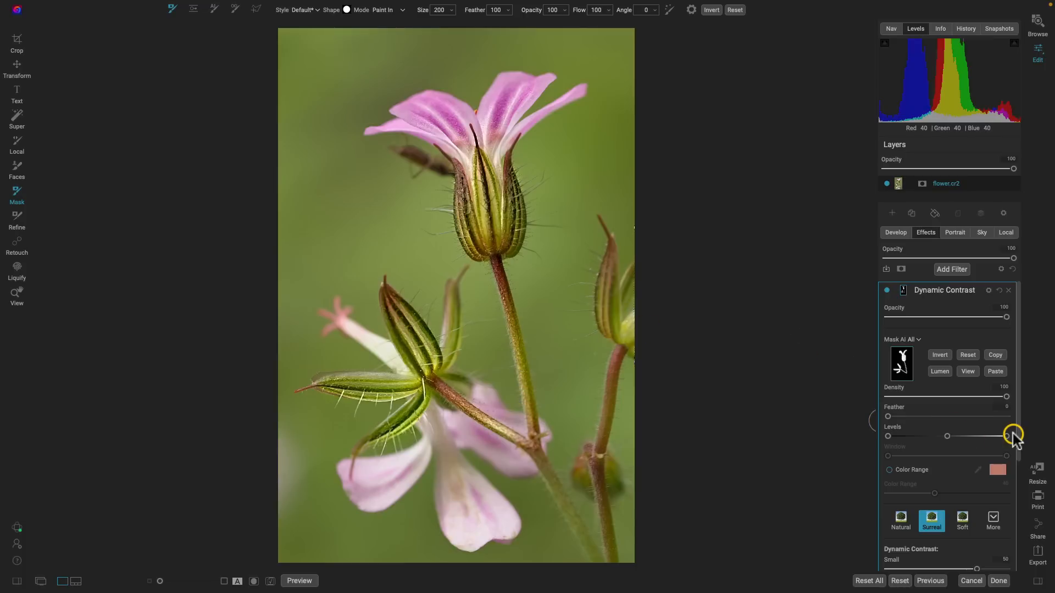
click(885, 290)
click(886, 290)
Add a Glow filter above Dynamic Contrast and apply its Darker style
click(976, 291)
click(962, 270)
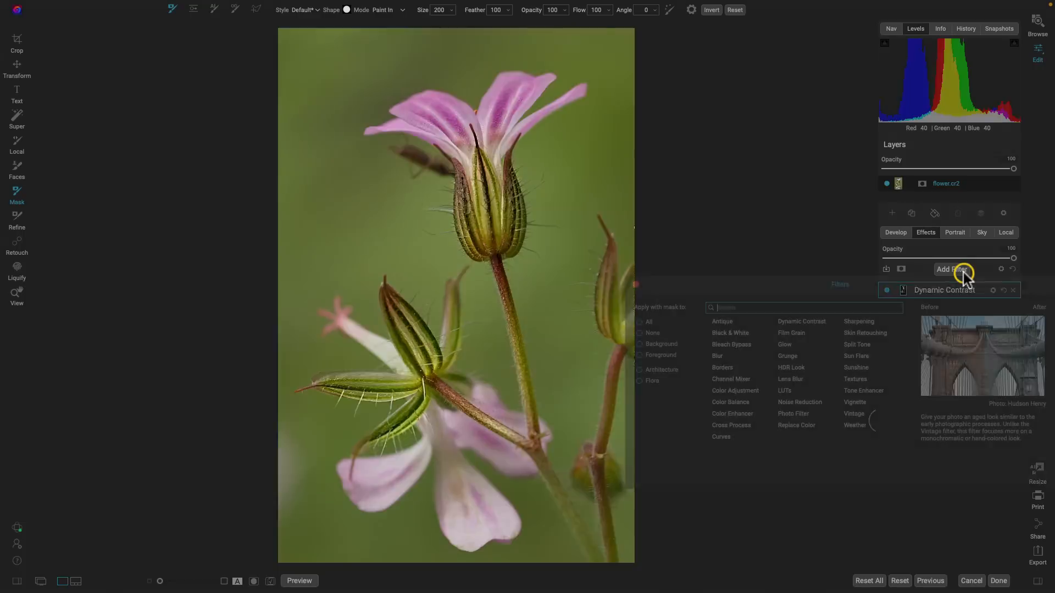
click(787, 345)
key(z)
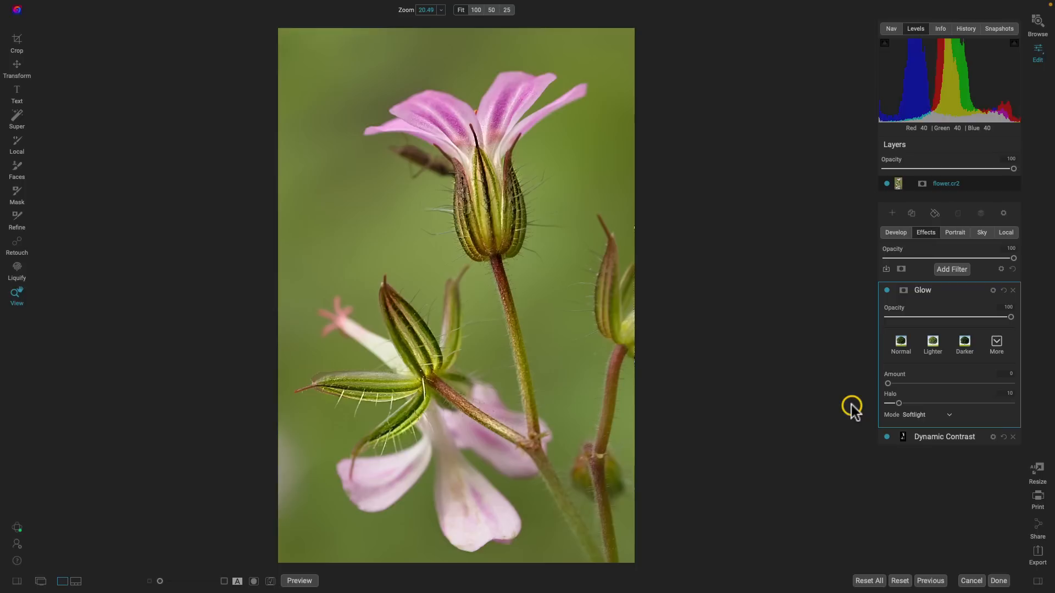
click(964, 346)
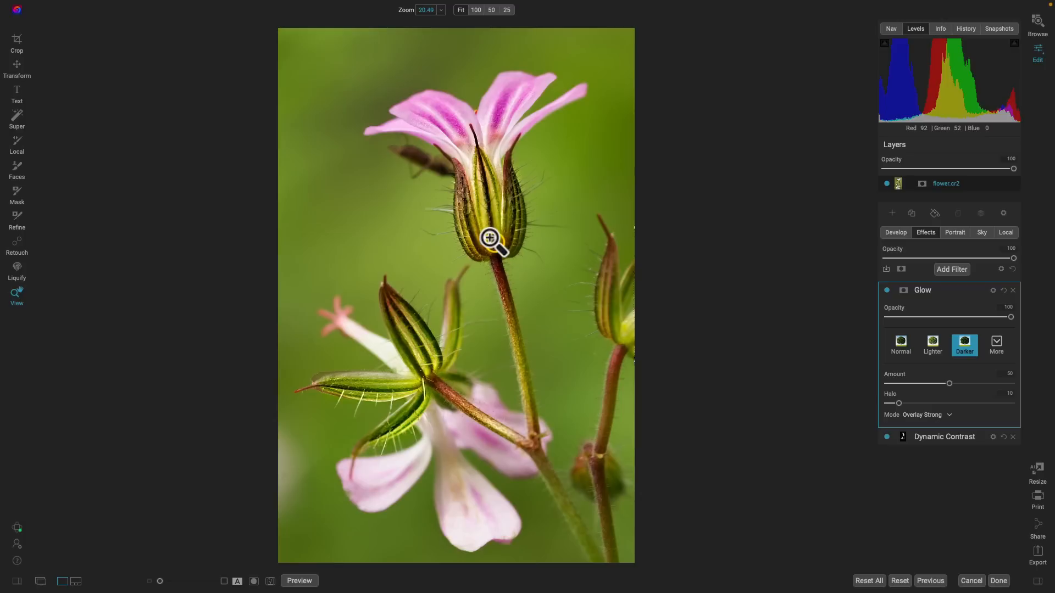
Copy the Dynamic Contrast mask onto the Glow filter and invert it so the glow affects only the unpainted areas
click(902, 437)
click(903, 293)
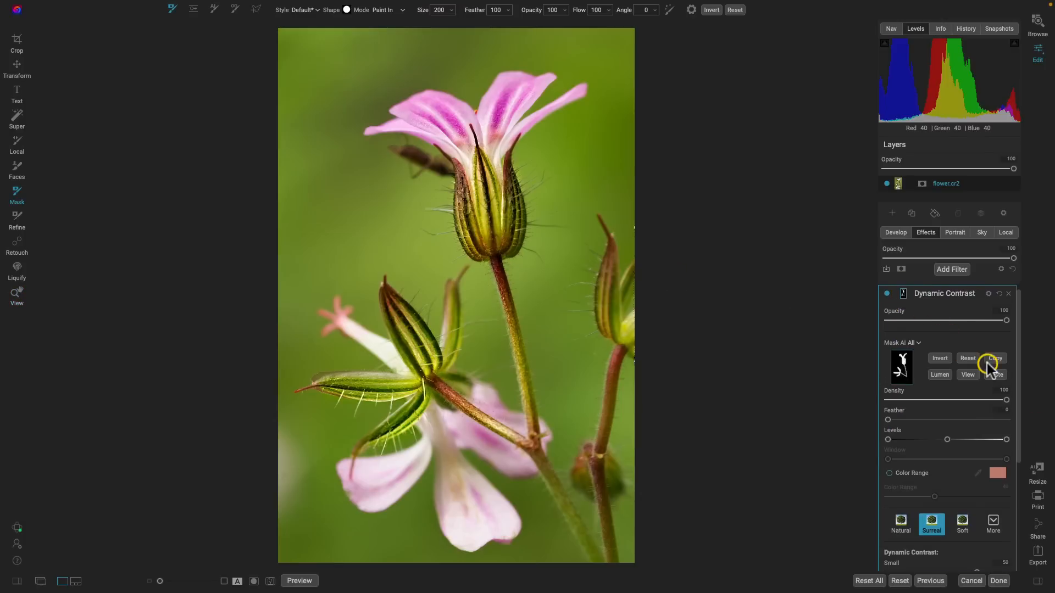
click(903, 294)
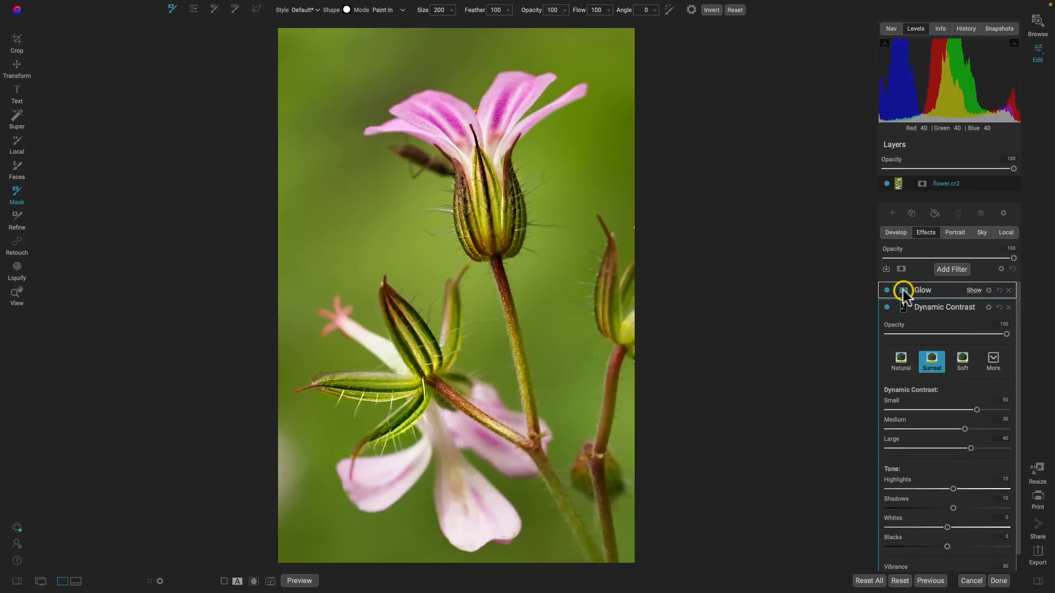
click(902, 290)
click(995, 372)
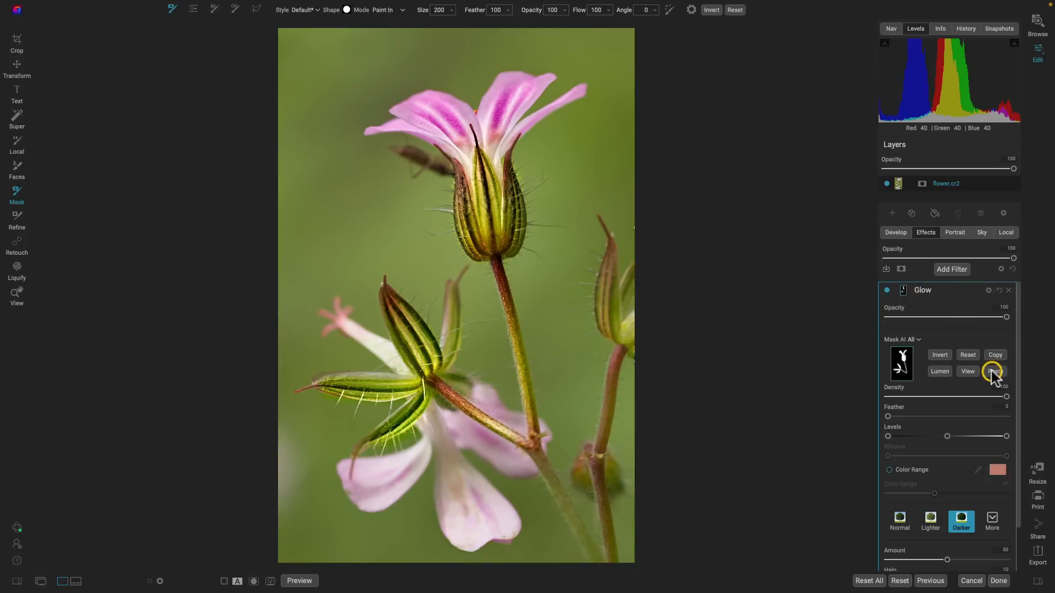
click(940, 355)
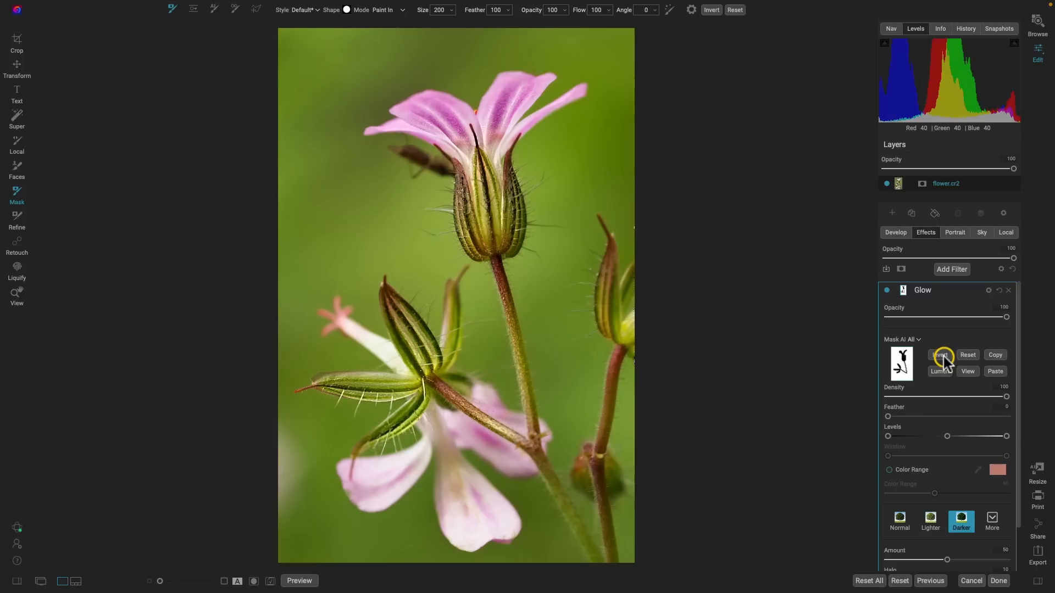
Inspect the inverted Glow mask, return to the photo view, and compare the photo with the Glow filter off and on
click(968, 372)
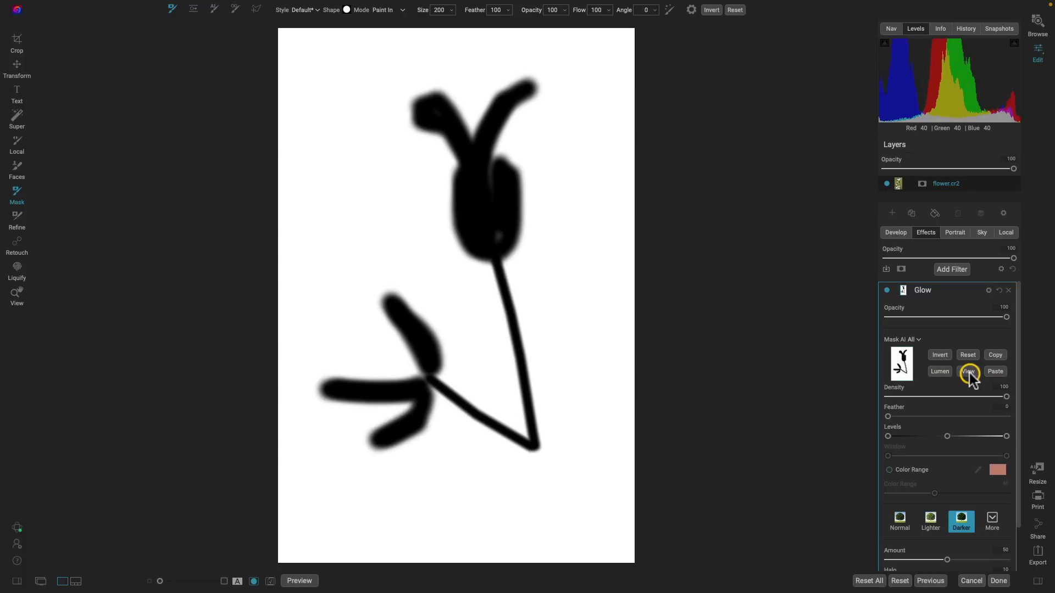
click(963, 371)
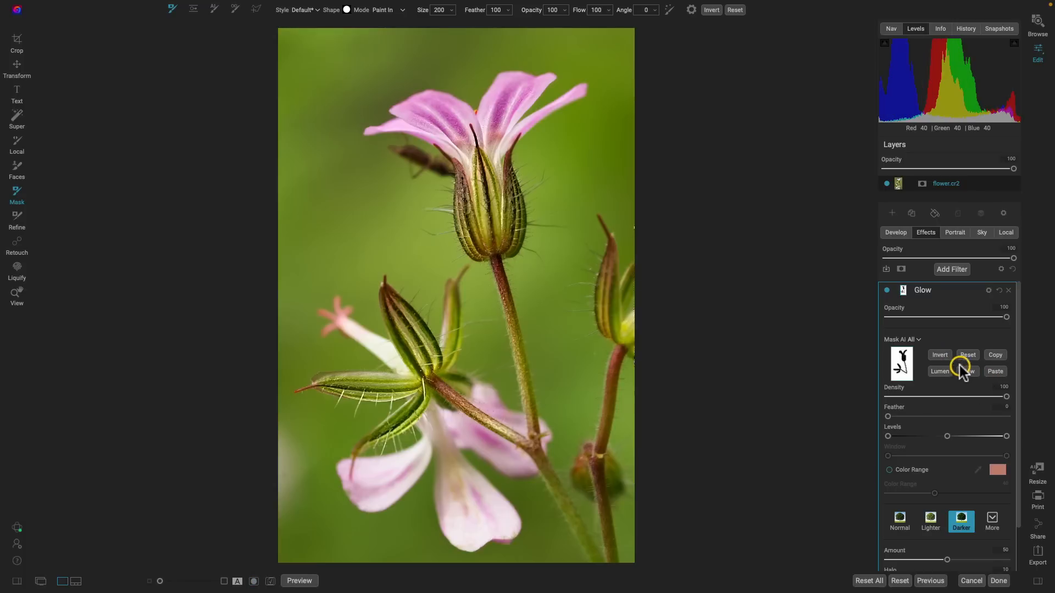
click(886, 290)
click(886, 291)
click(886, 290)
click(886, 291)
Add a Color Enhancer filter and darken the Green color range to a brightness of -95
click(952, 271)
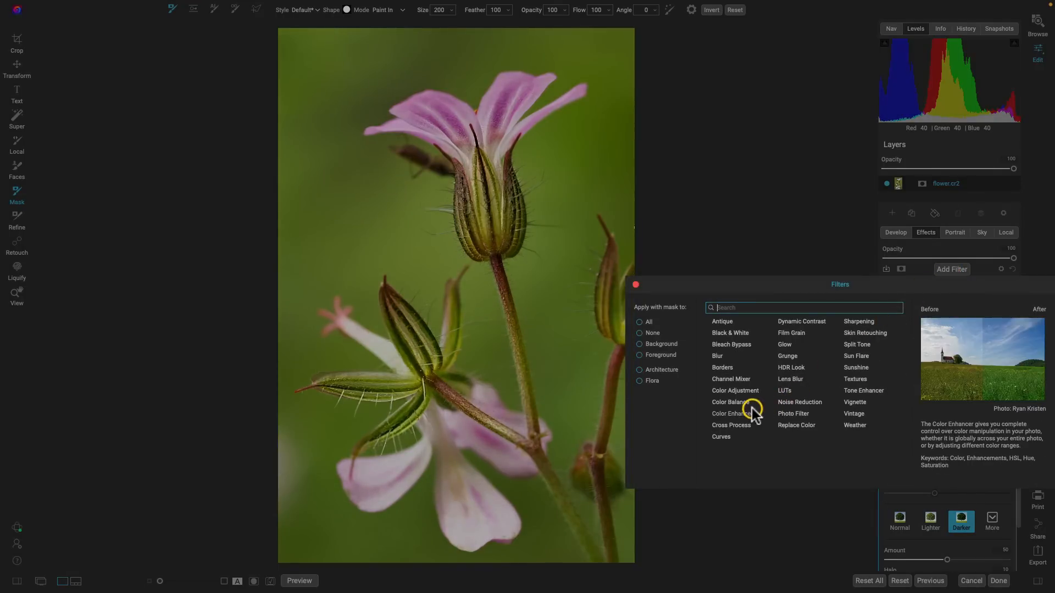
click(730, 414)
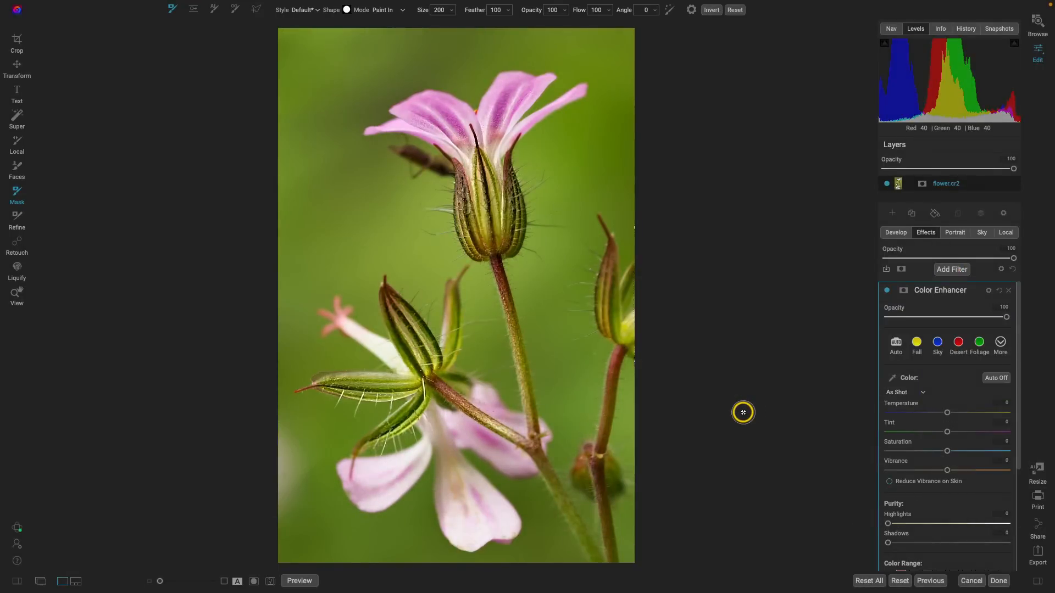
scroll(956, 379, down, 5)
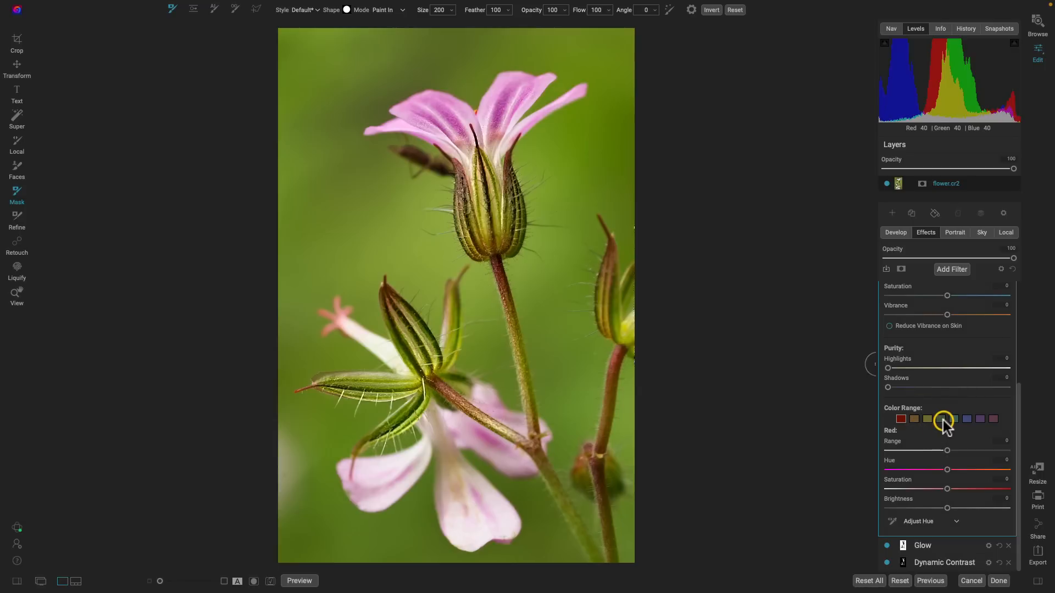
click(941, 419)
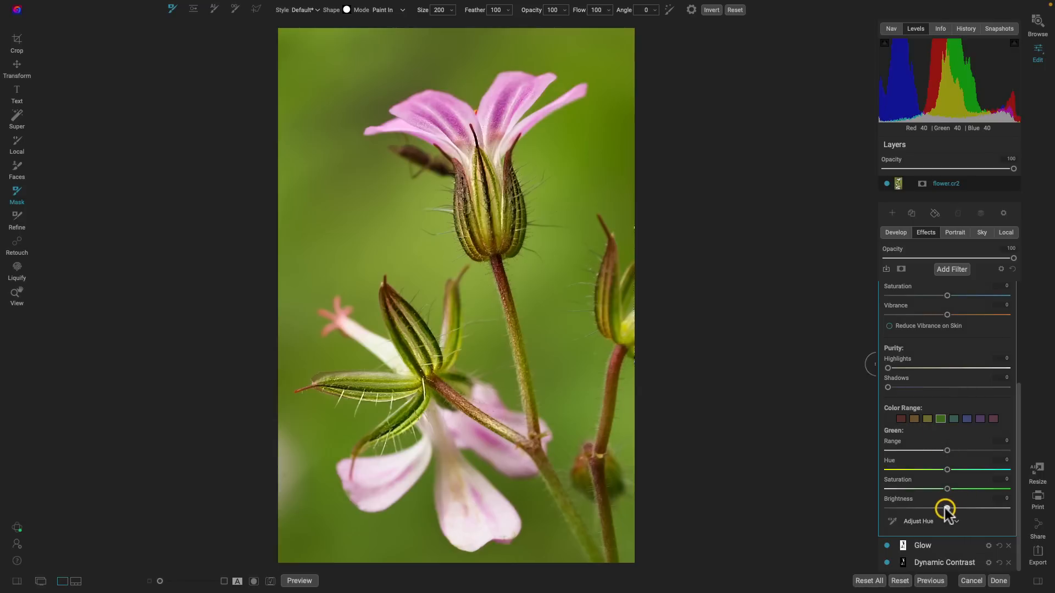
drag(946, 509, 889, 510)
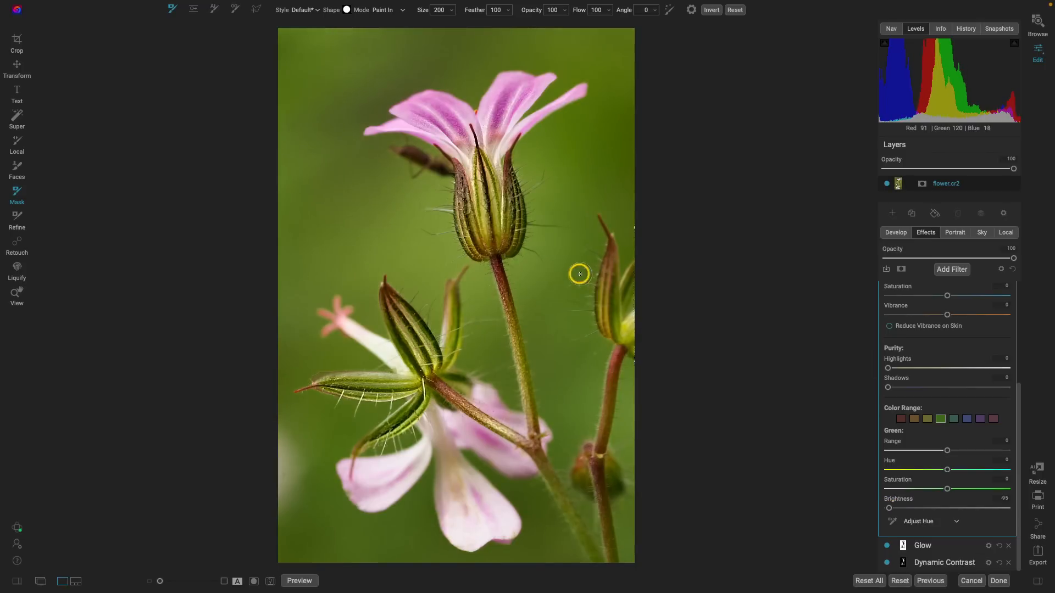
key(z)
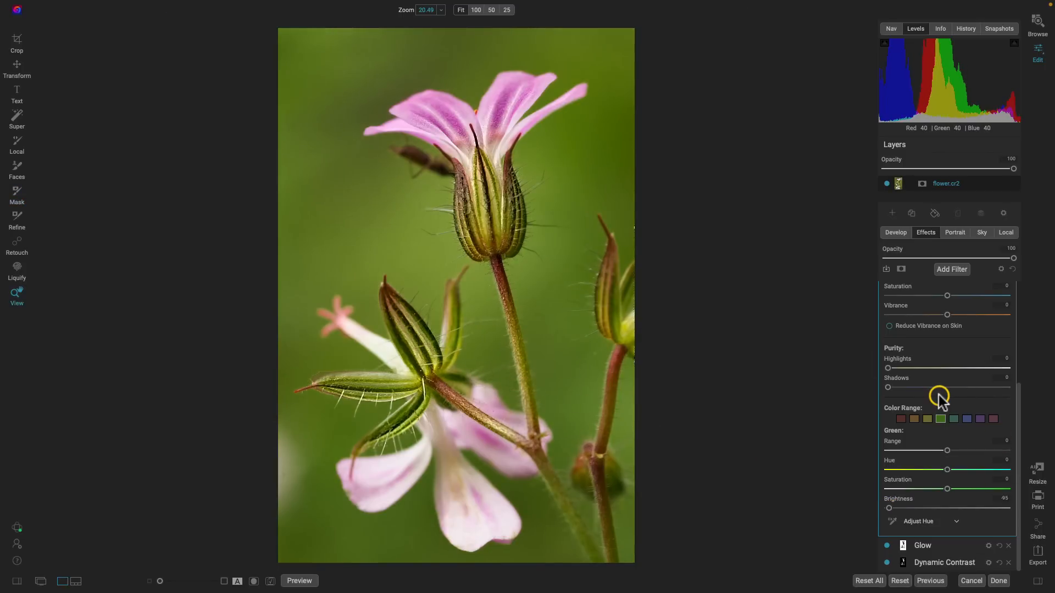
Compare the photo with the Color Enhancer off and on, and preview the combined effects with the overall Effects opacity
scroll(937, 398, up, 3)
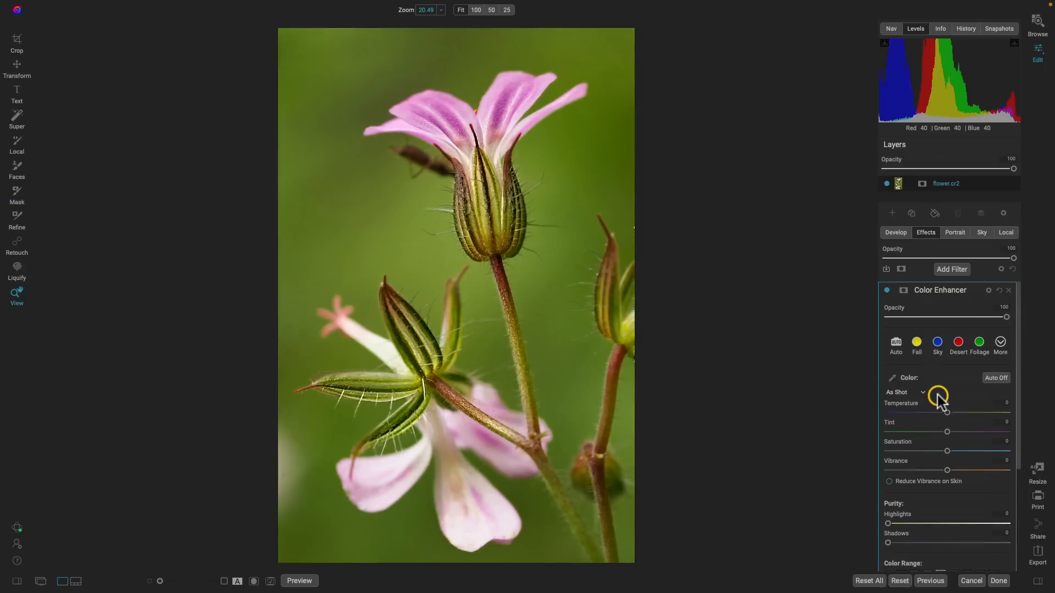
click(886, 292)
click(887, 291)
click(887, 291)
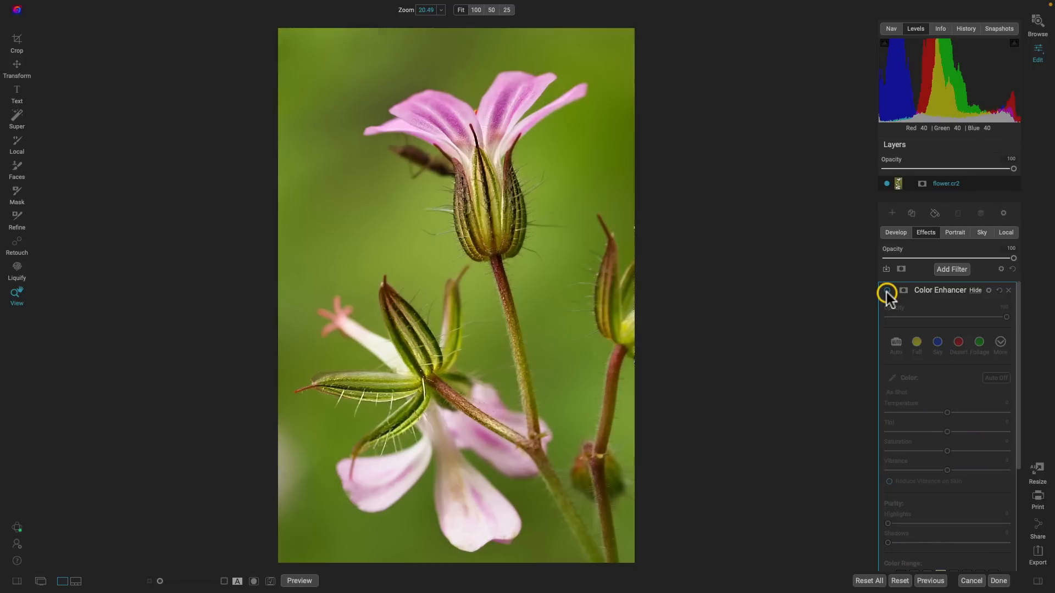
click(887, 291)
click(887, 291)
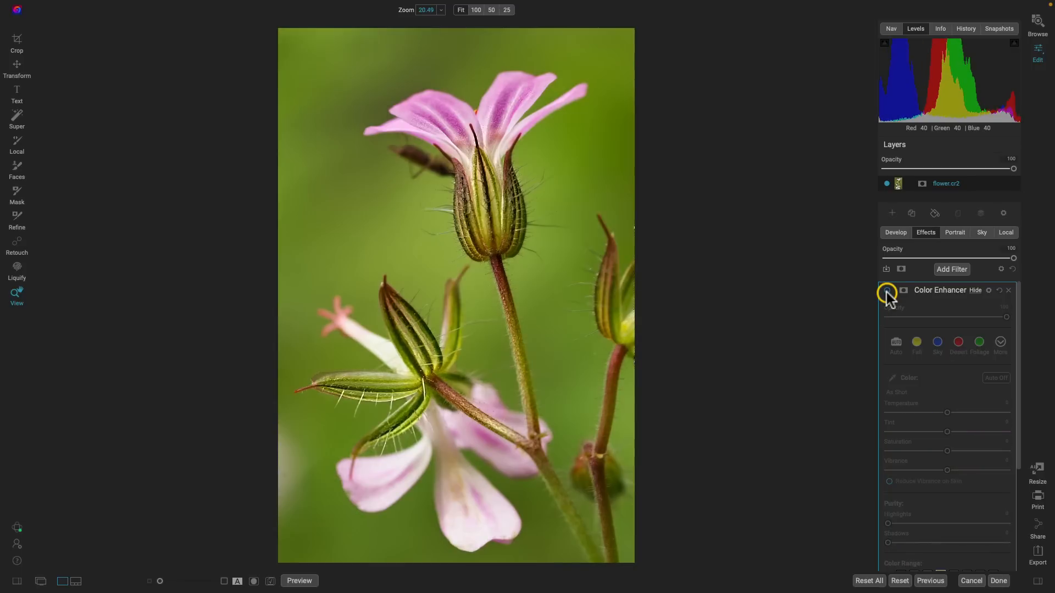
click(887, 291)
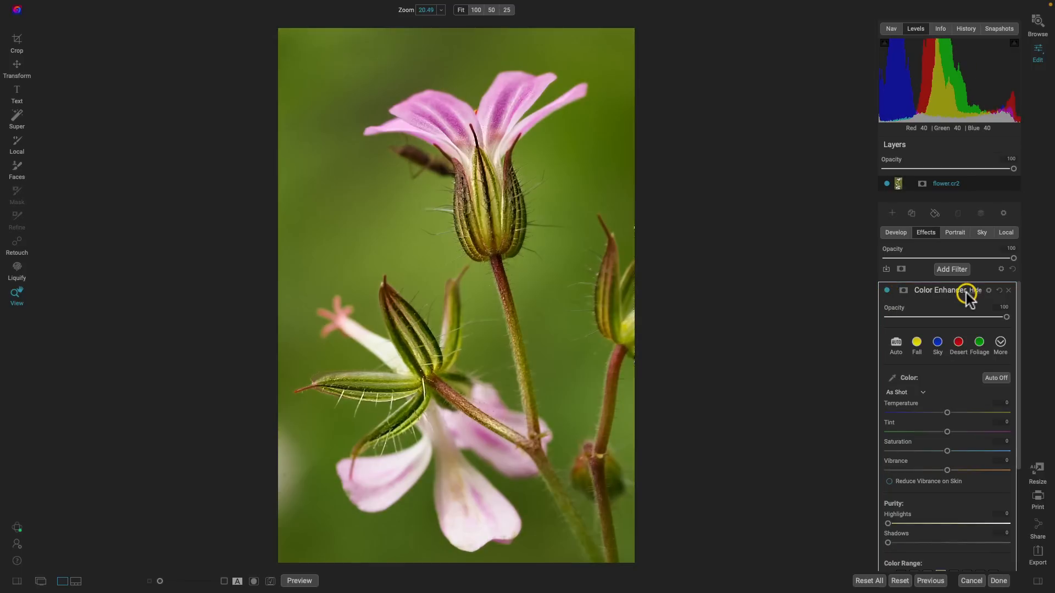
drag(1014, 259, 1051, 273)
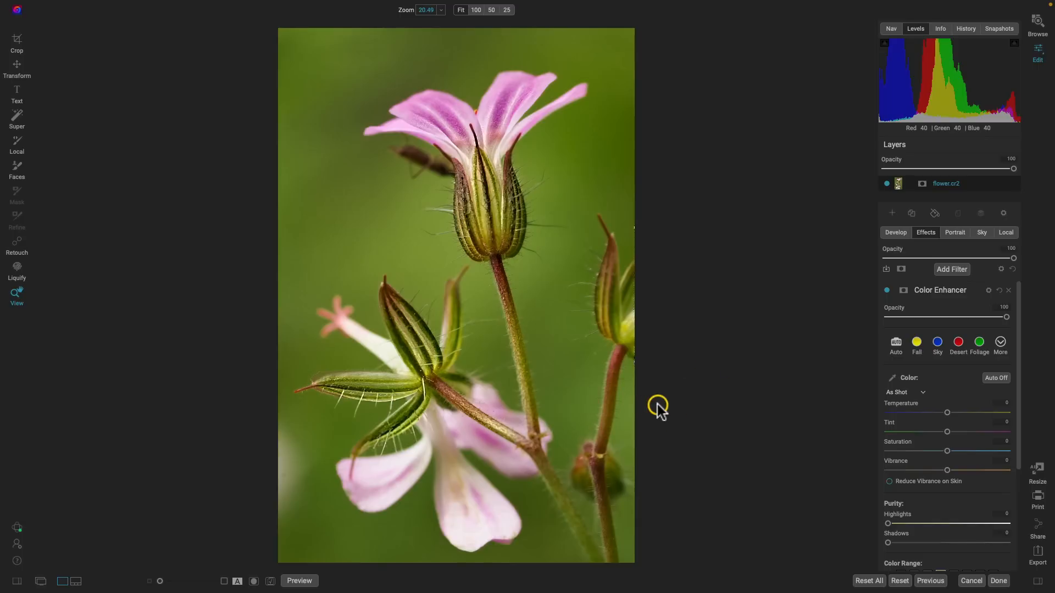
Add a Photo Filter with the Polarizer style, lower its opacity to 38, and compare it off and on
click(951, 268)
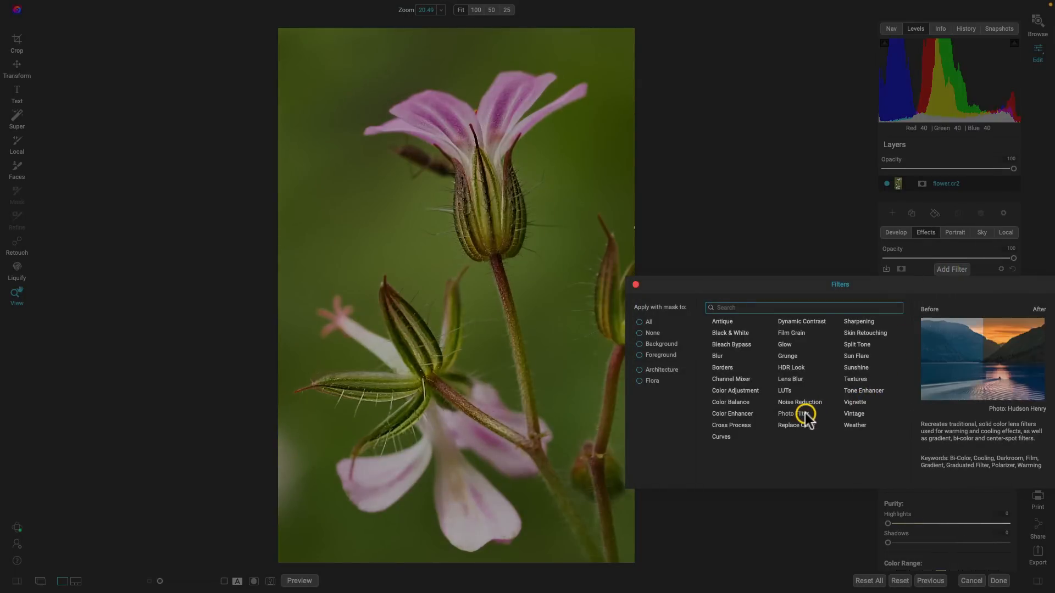
click(802, 414)
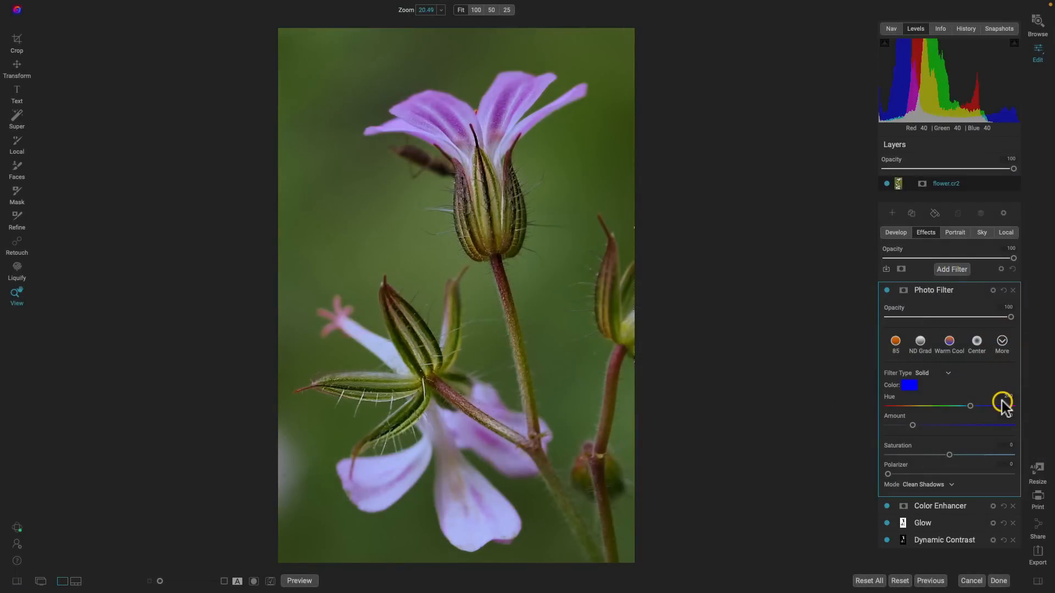
click(1001, 341)
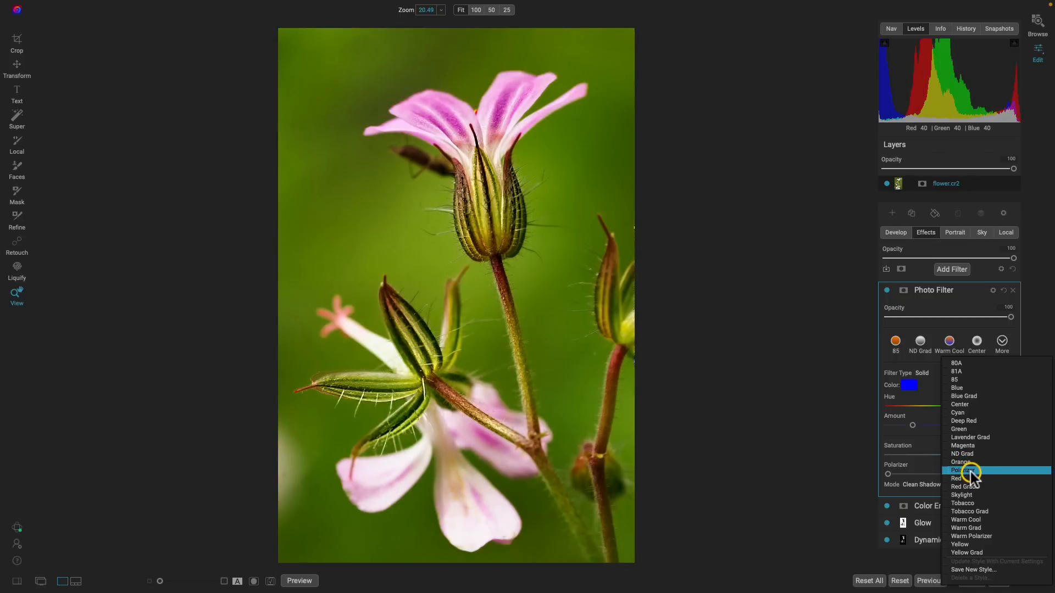
click(971, 474)
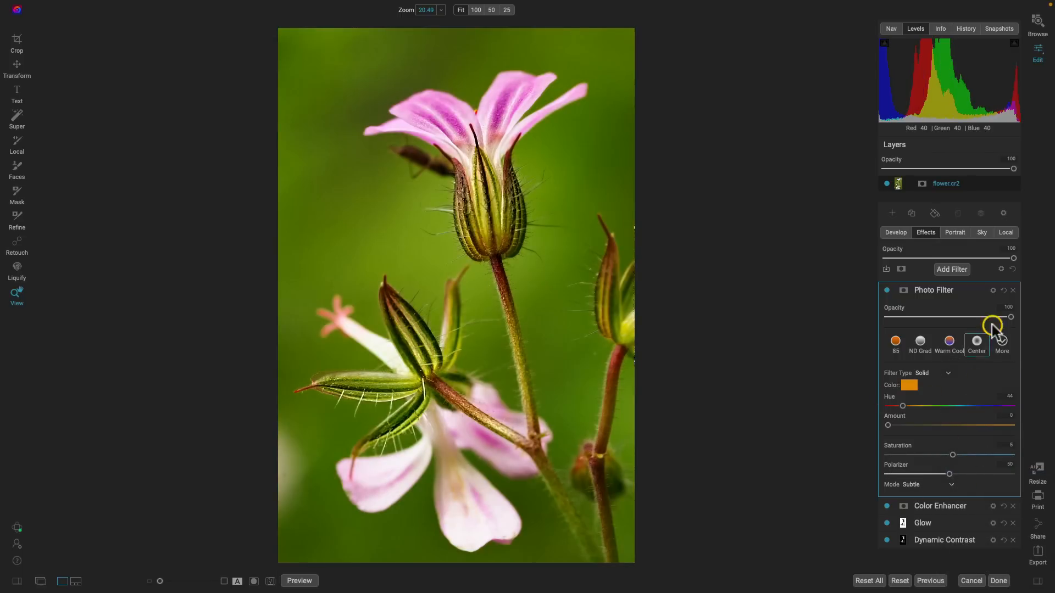
drag(1010, 317, 934, 317)
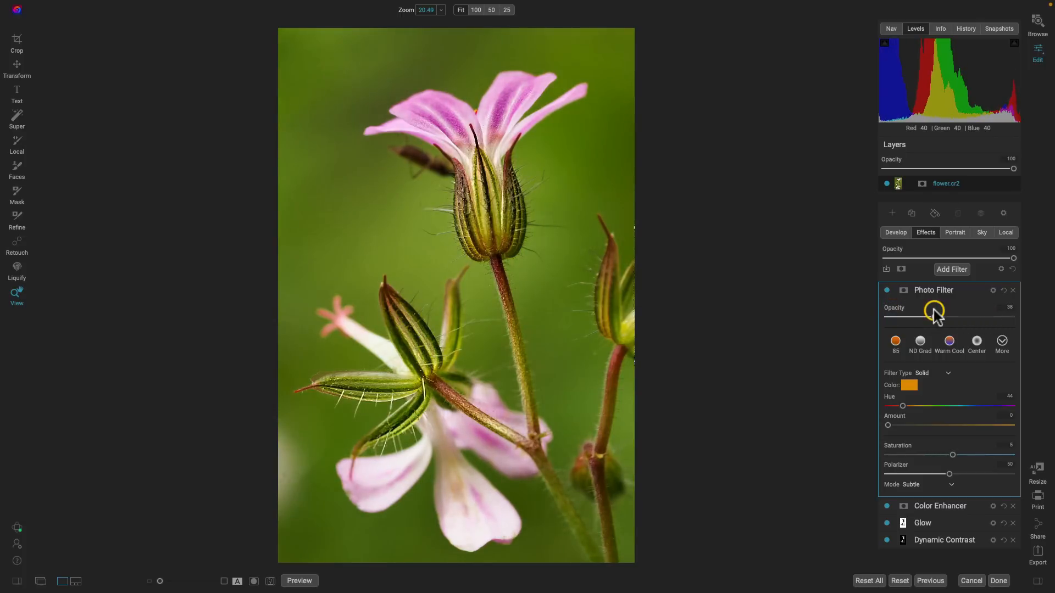
click(885, 289)
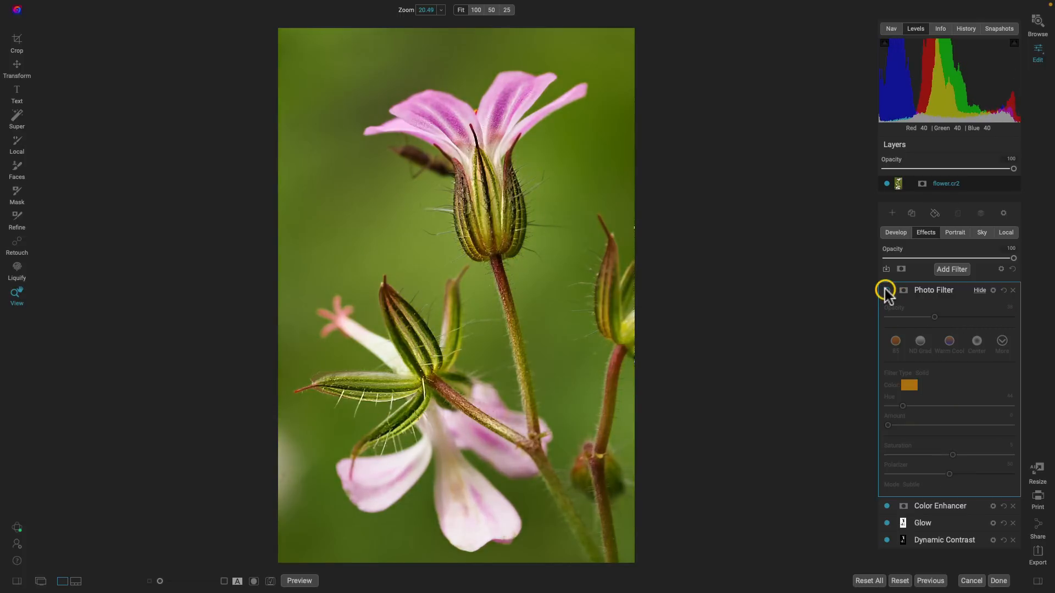
click(885, 290)
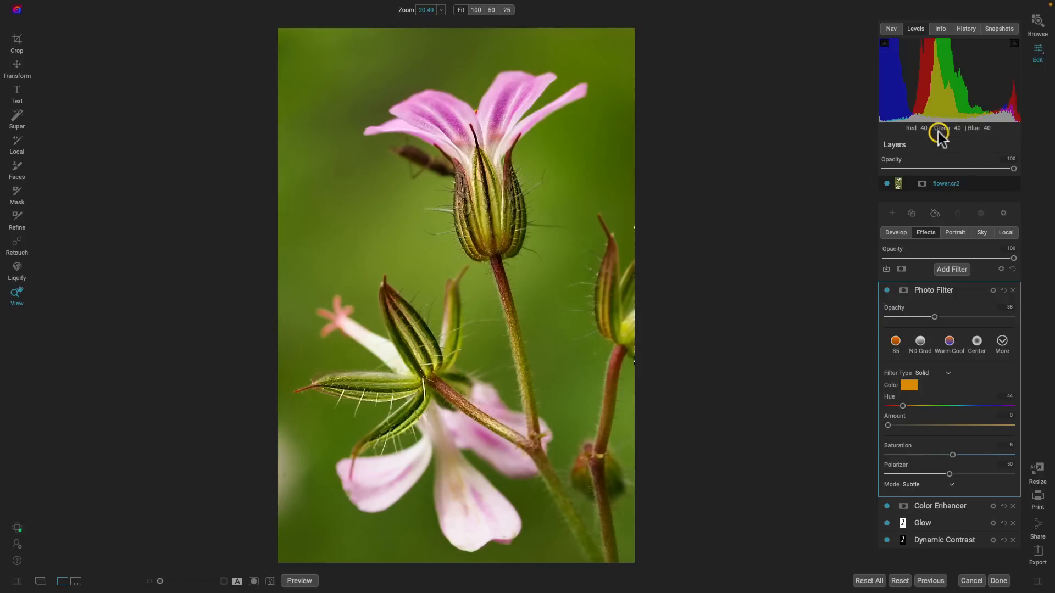
Save the current edit as a new snapshot named "Punchy Color"
click(998, 28)
click(1009, 135)
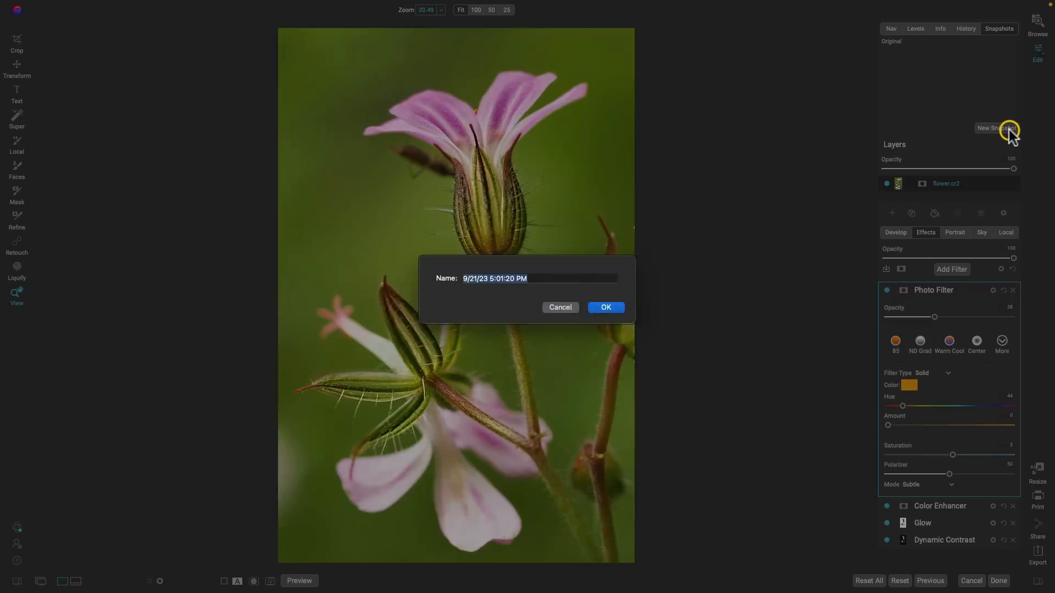
text(Punchy)
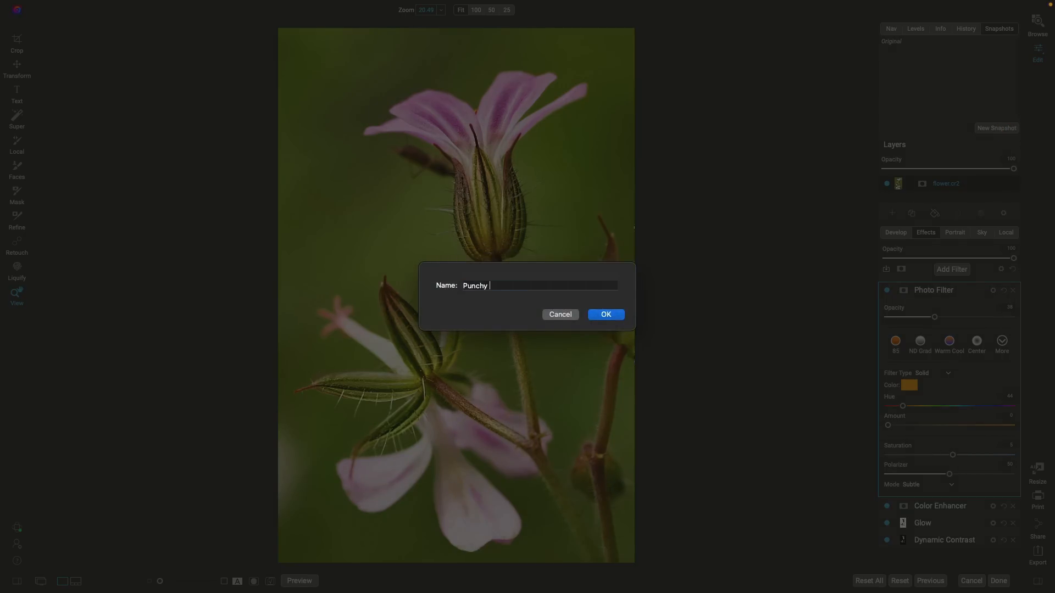
text( Color)
key(Return)
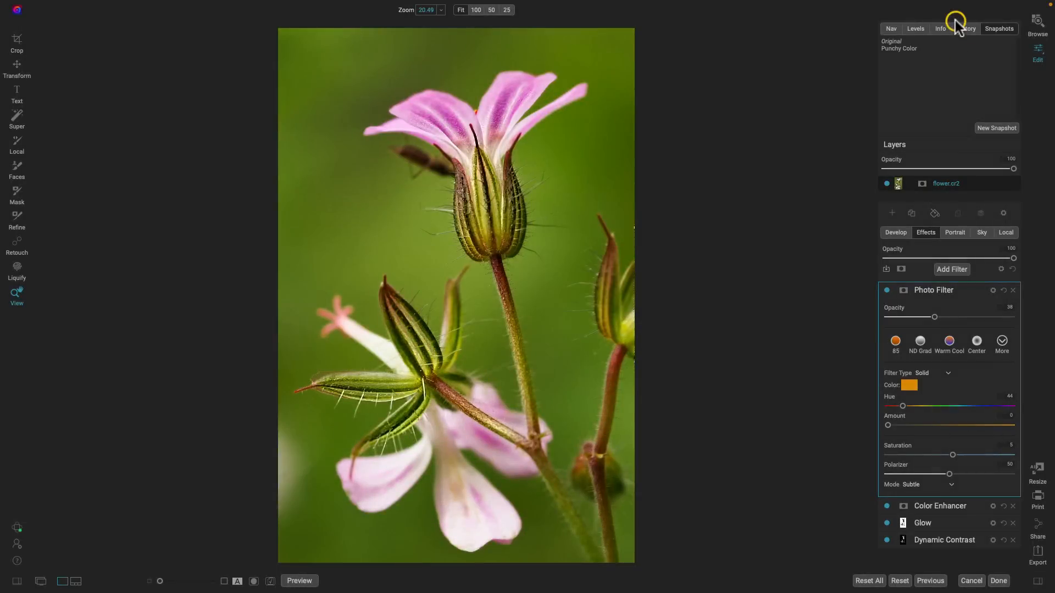
Replace the Photo Filter with a LUTs filter set to the Black and White category
click(1013, 291)
click(963, 269)
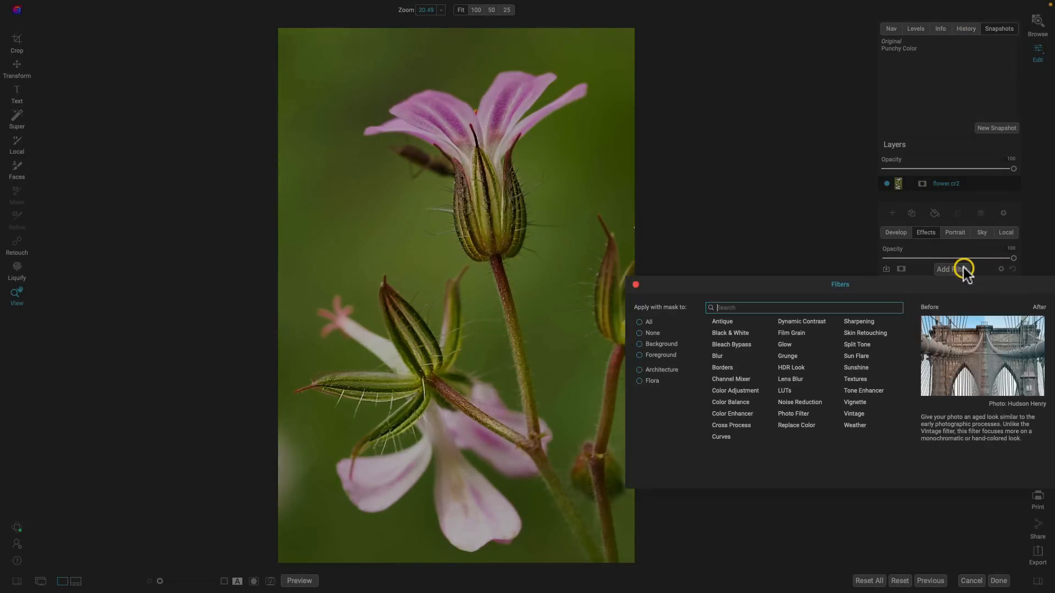
click(787, 391)
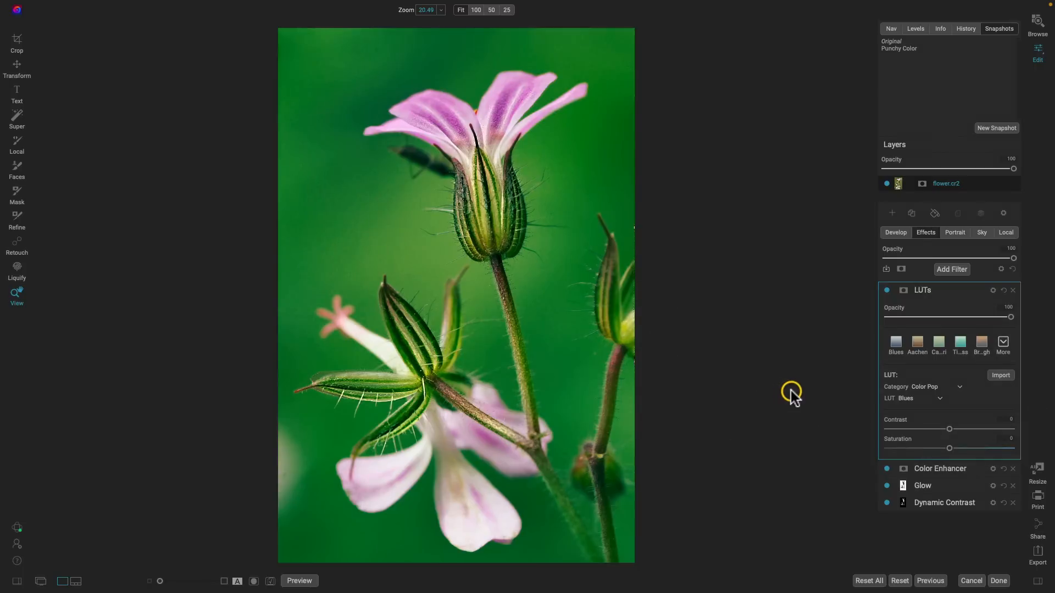
click(961, 390)
click(959, 398)
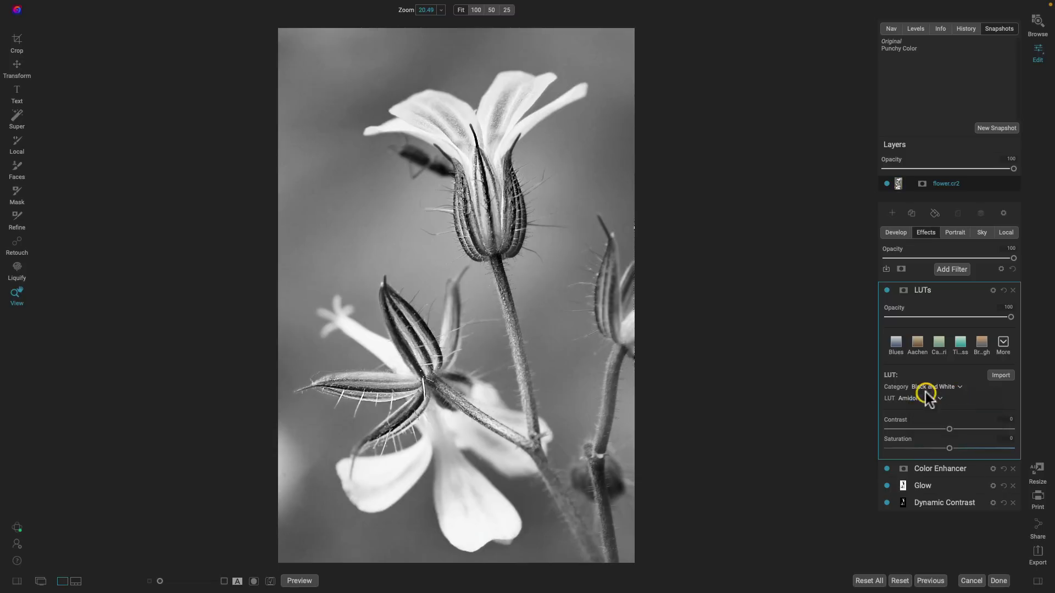
Choose the Halide LUT for the black-and-white look and save the edit as a new snapshot named "BW"
click(937, 399)
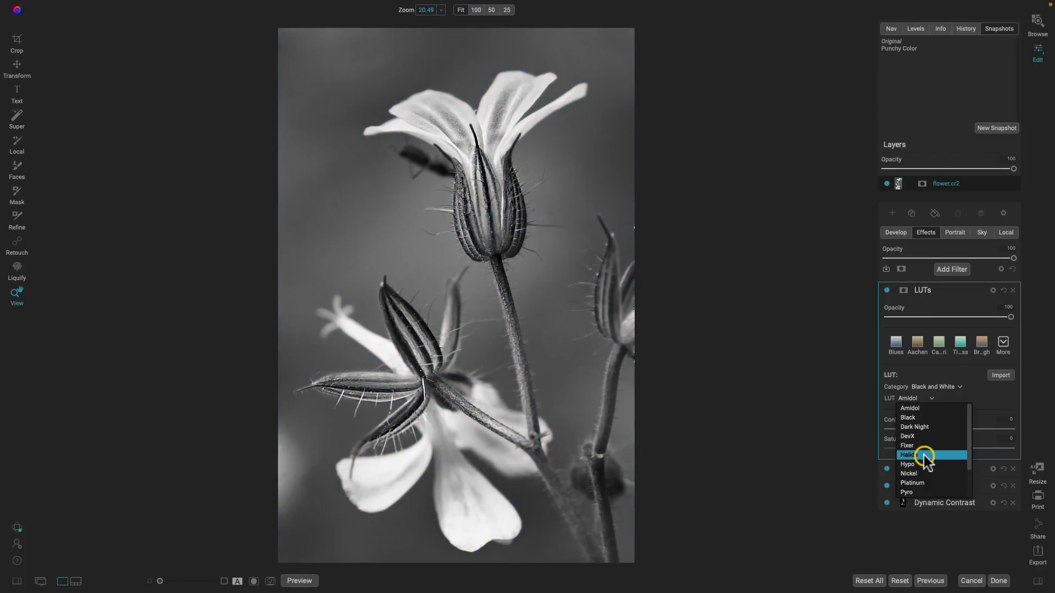
click(924, 456)
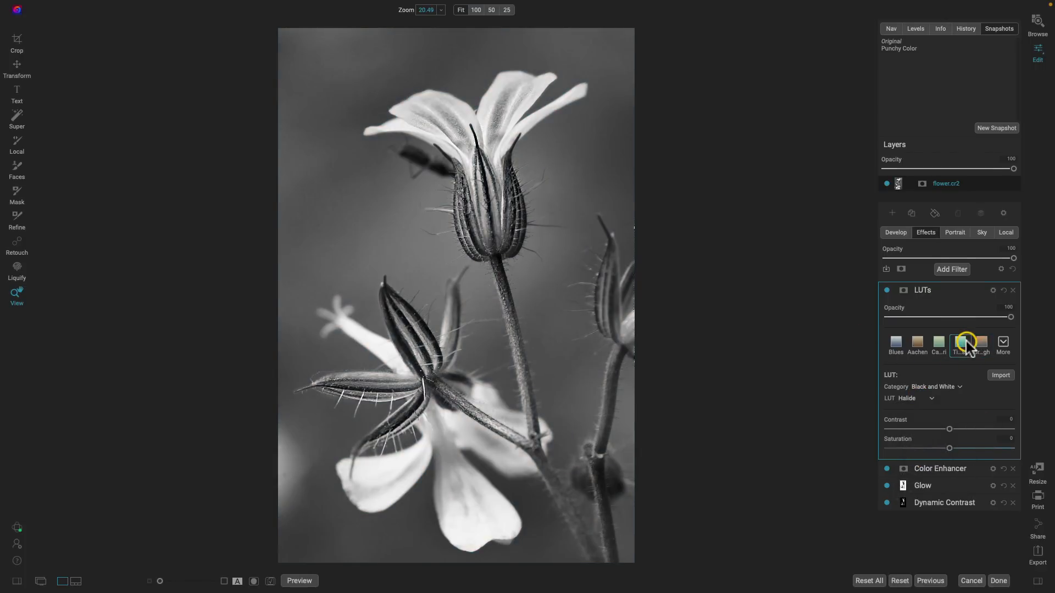
click(994, 128)
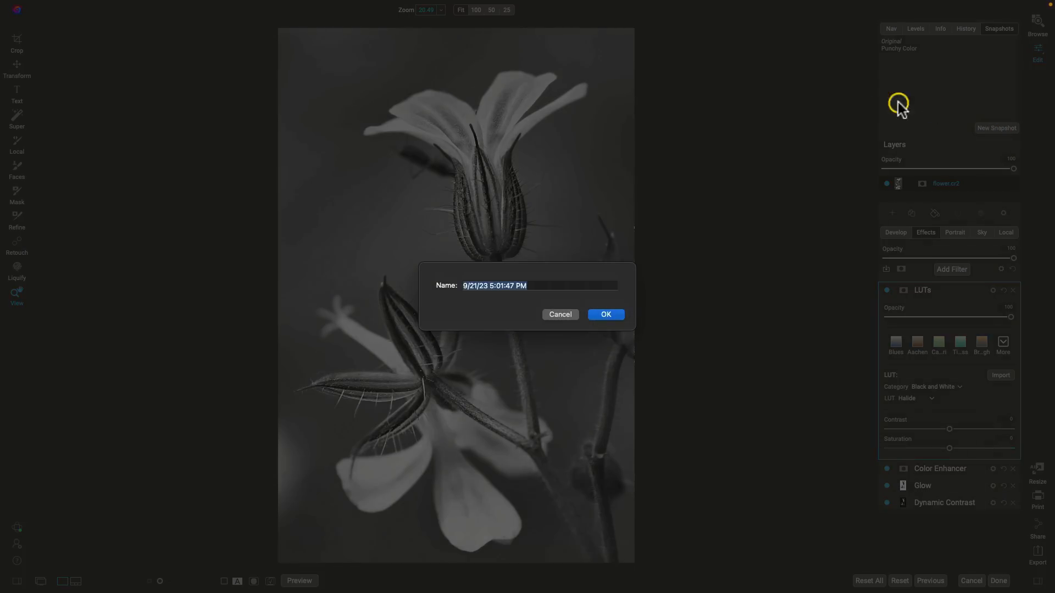
text(B)
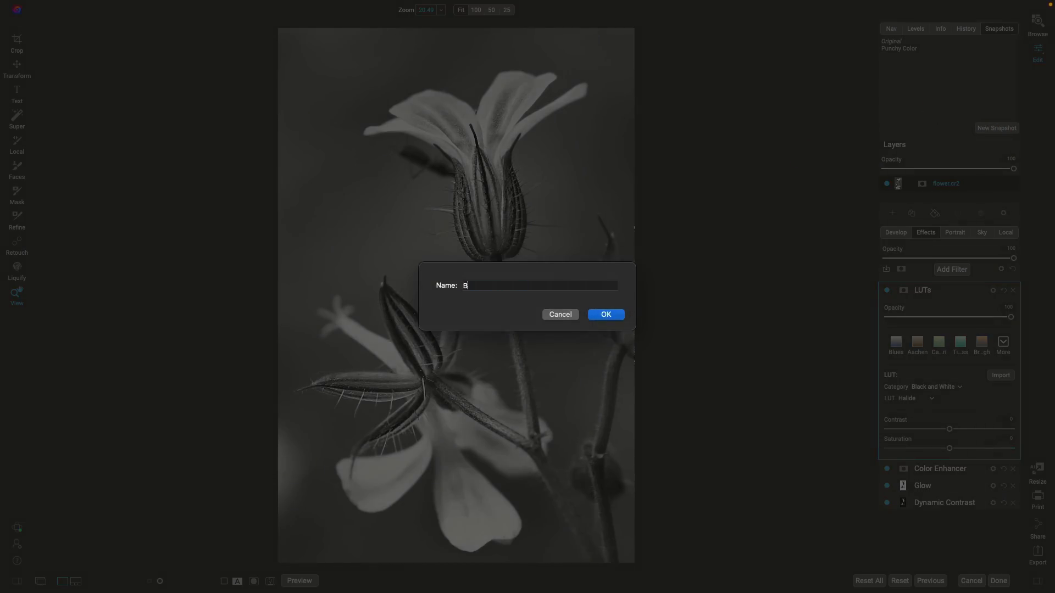
text(W)
key(Return)
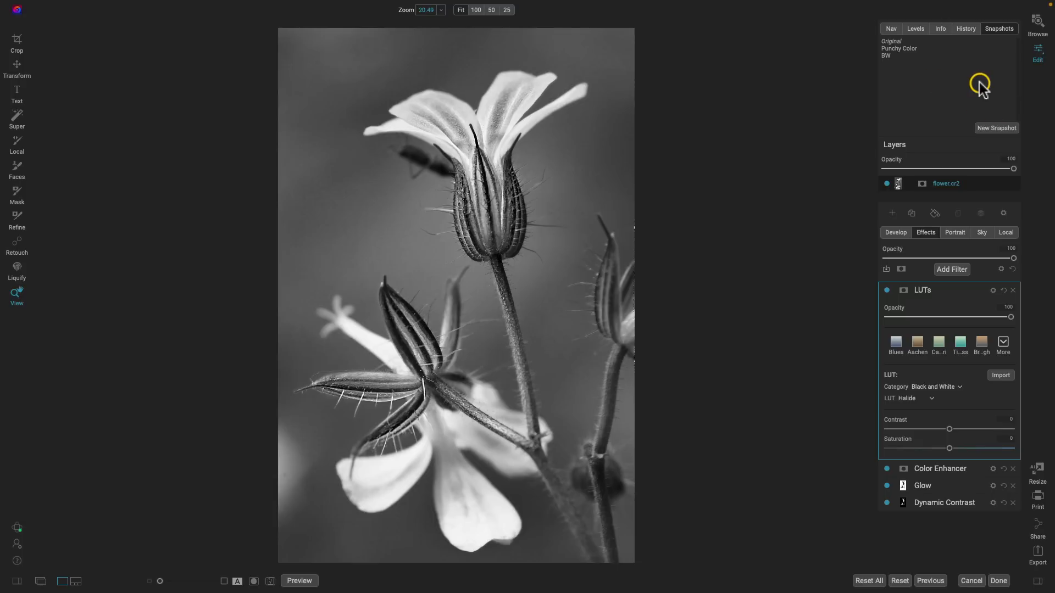
Compare the Punchy Color snapshot with the BW snapshot, ending on BW
click(902, 49)
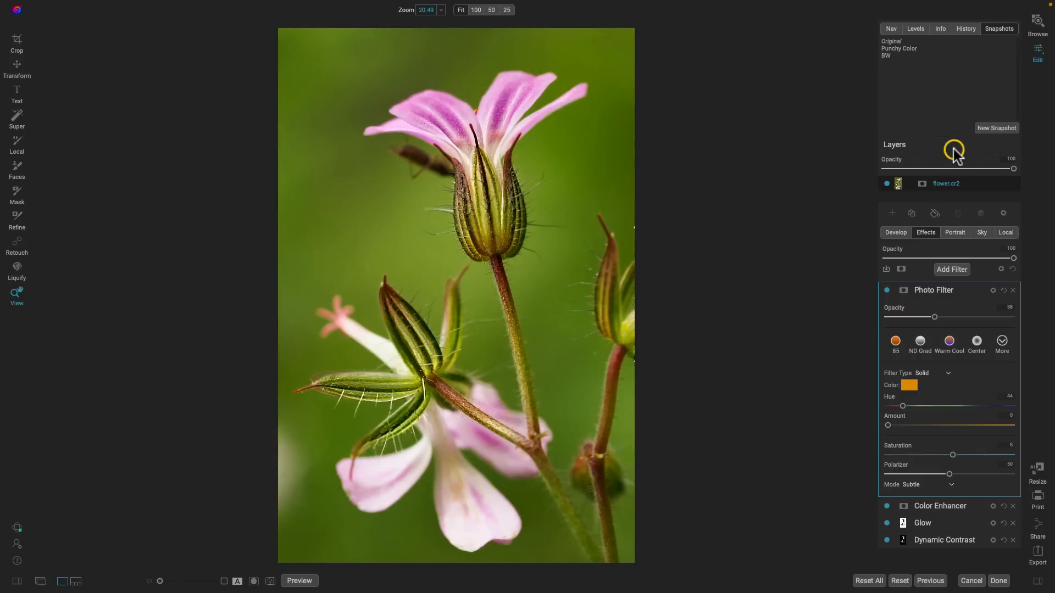
click(888, 57)
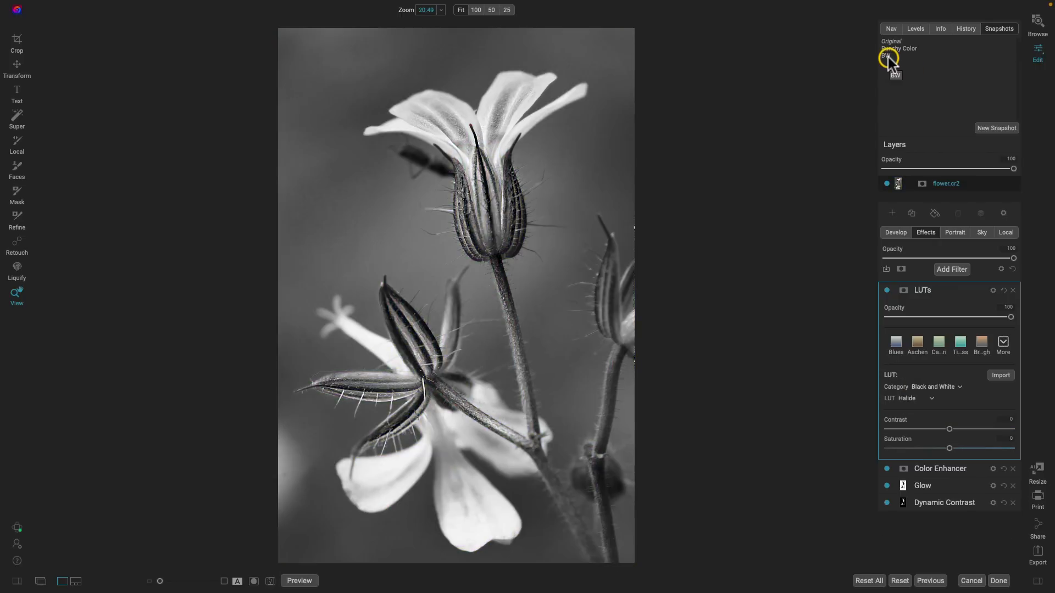
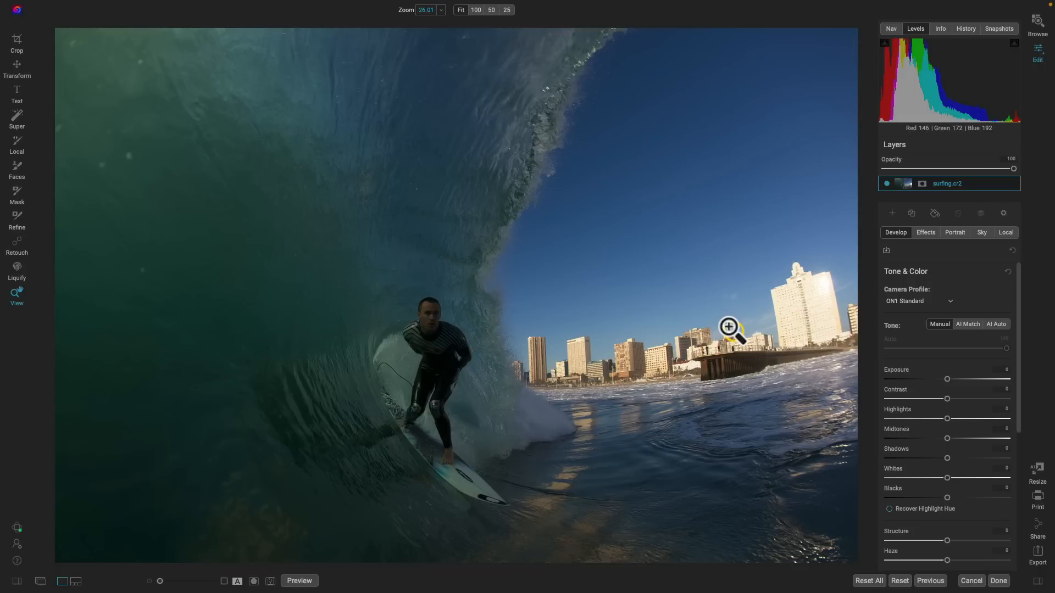
Crop the surfing photo inward from its upper-left corner to about 4501 × 2806 pixels and level it along the water's horizon
key(c)
drag(57, 29, 137, 97)
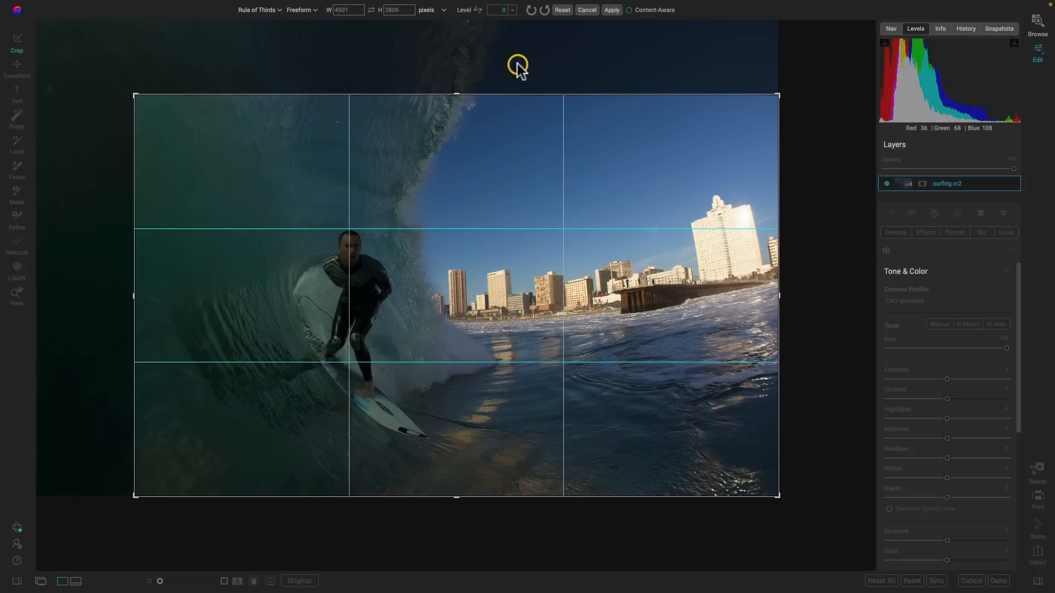
click(477, 10)
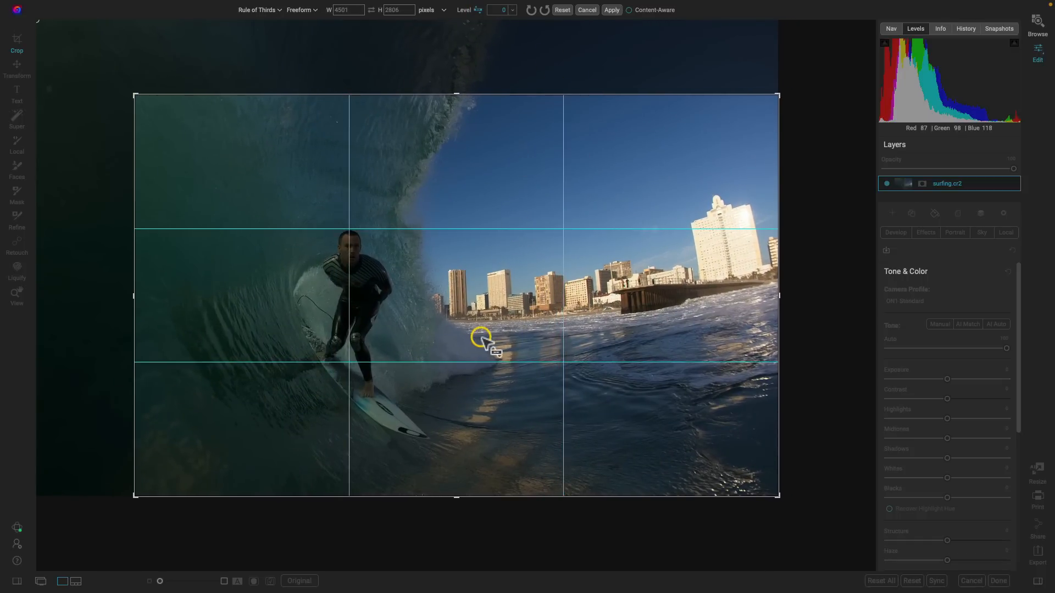
drag(484, 320, 679, 317)
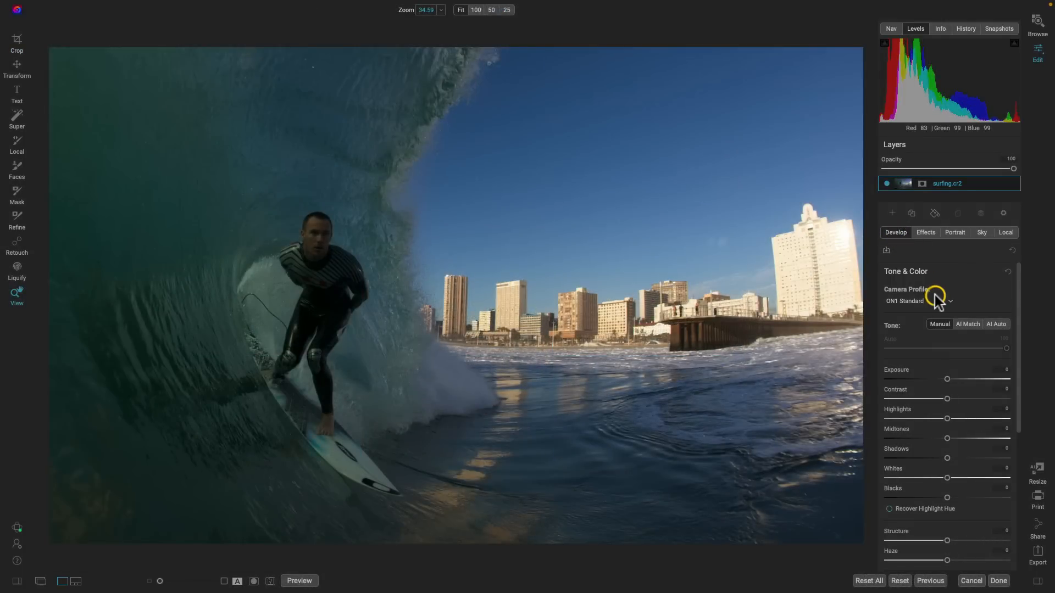
Set the surfing photo's camera profile to ON1 Neutral and compare it with the original
click(950, 301)
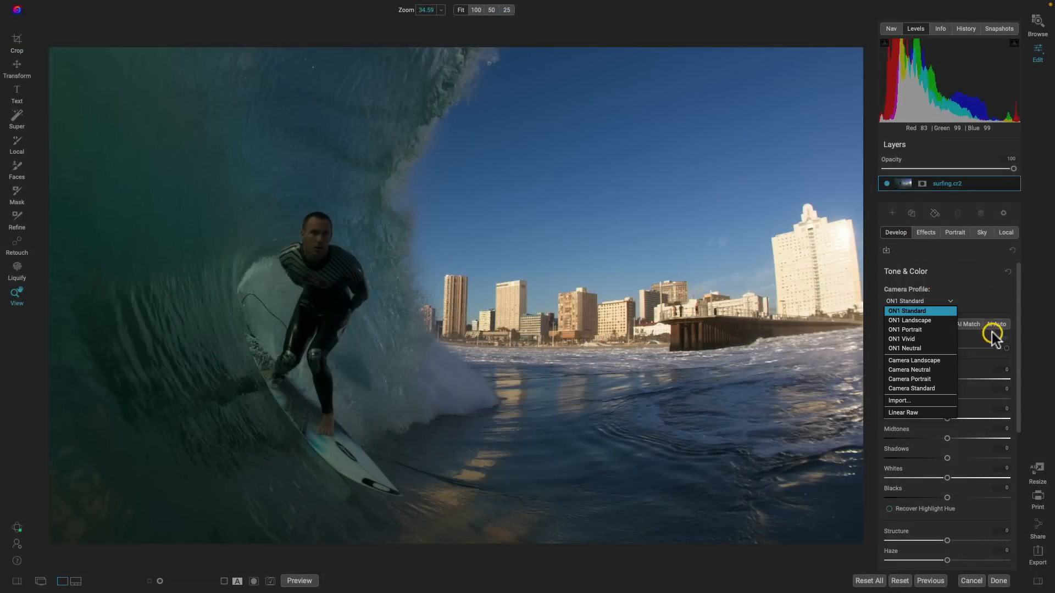
click(939, 348)
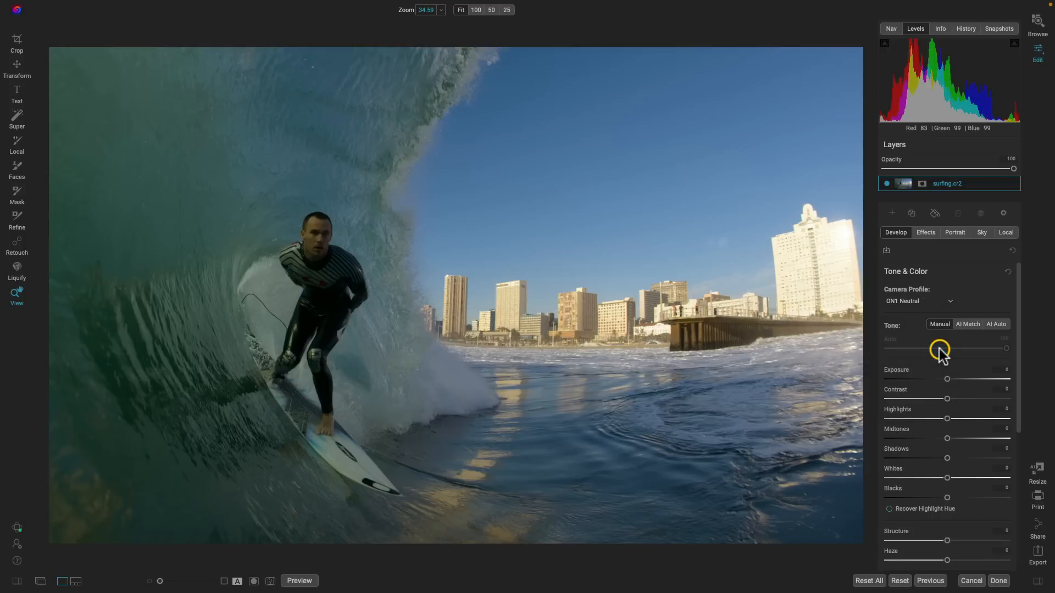
key(backslash)
key(backslash)
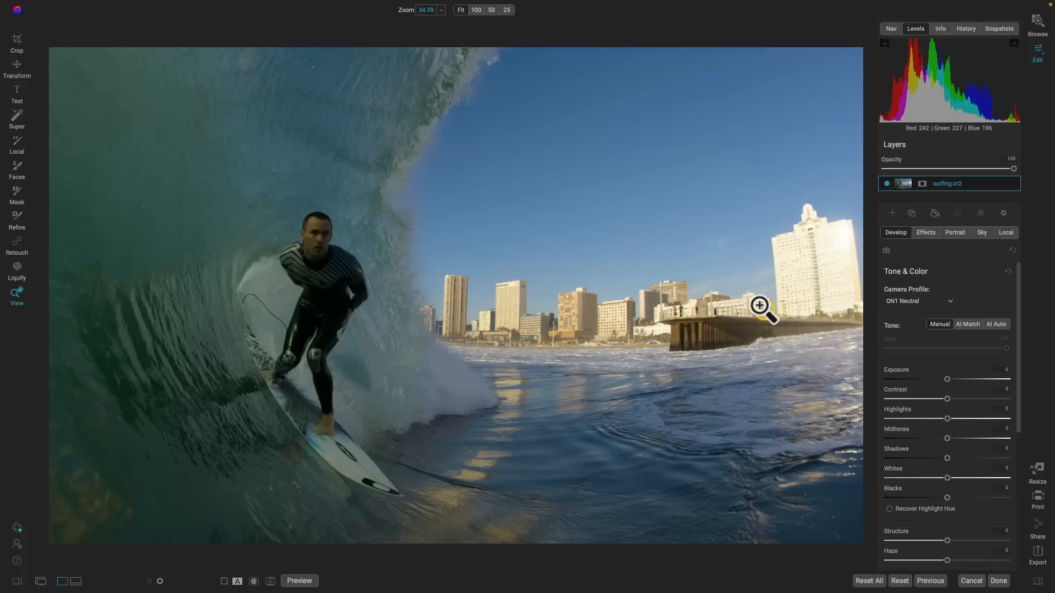
click(924, 233)
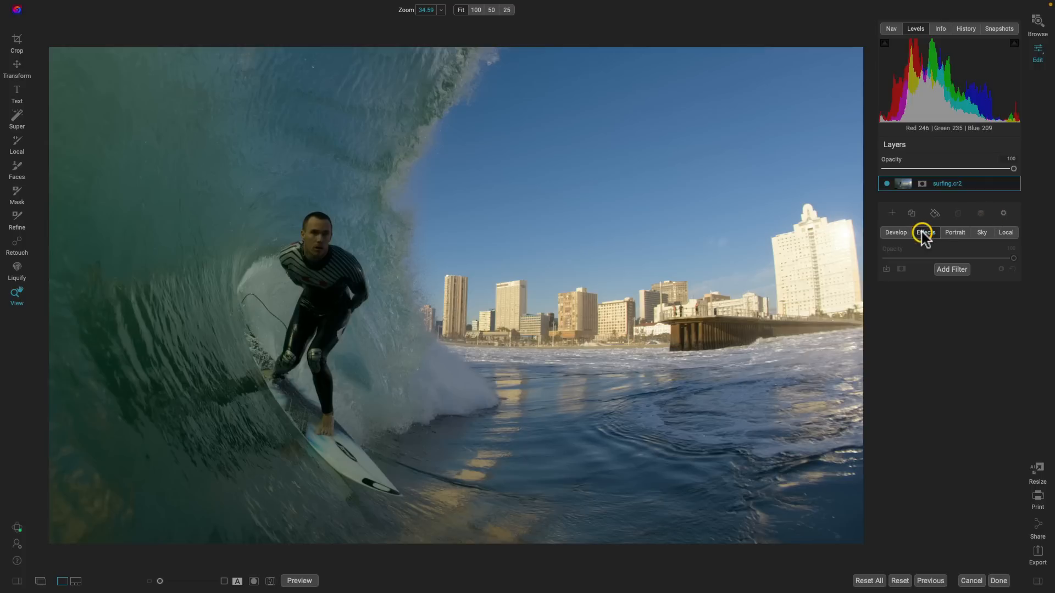
click(947, 269)
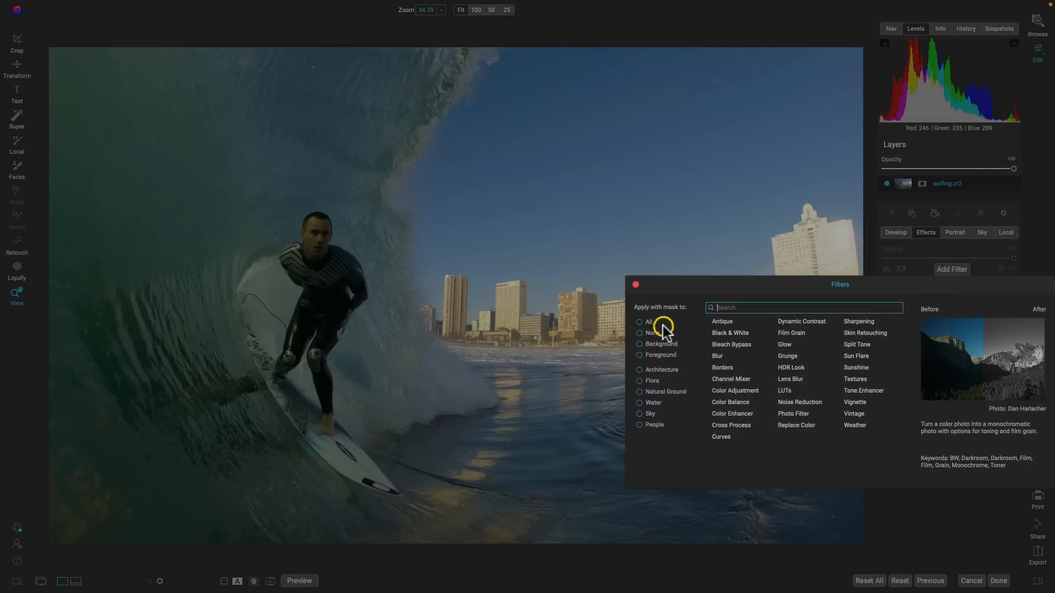
click(1036, 257)
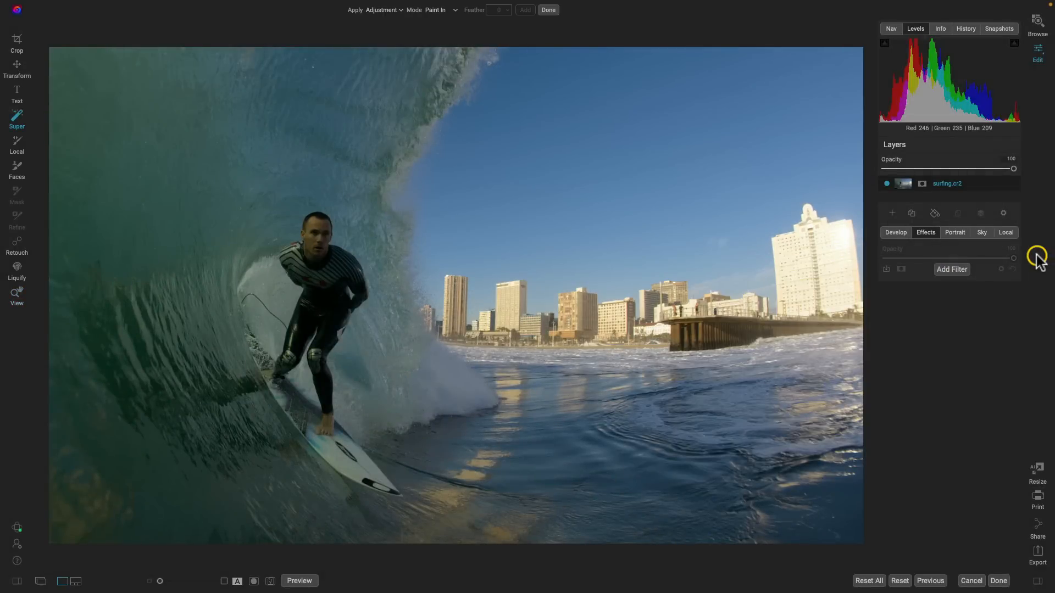
Select the surfer and surfboard with Super Select and apply a Dynamic Contrast filter in the Texture Enhancer style to that region
click(324, 141)
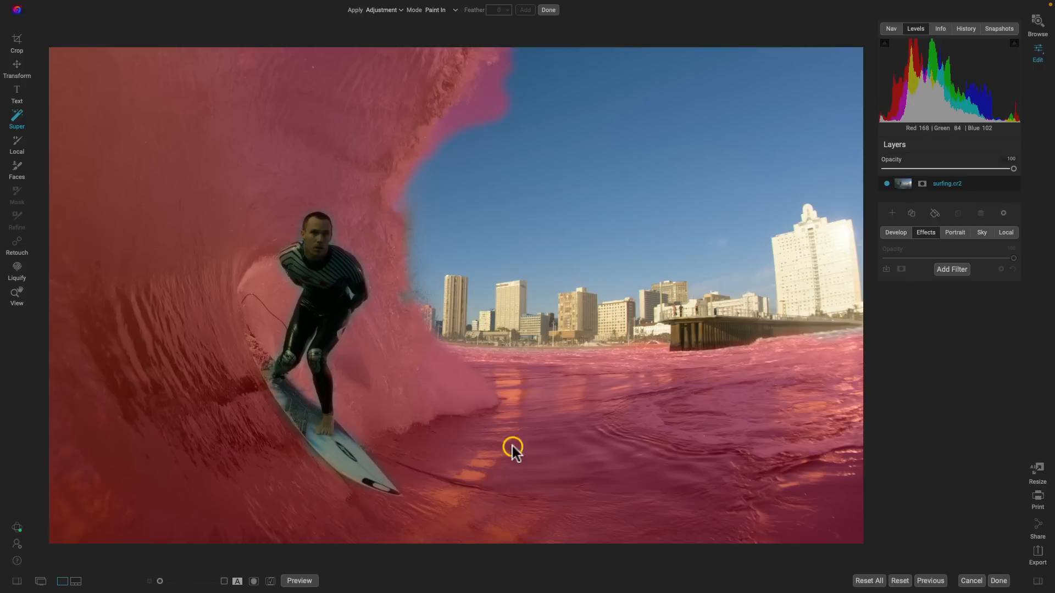
click(322, 306)
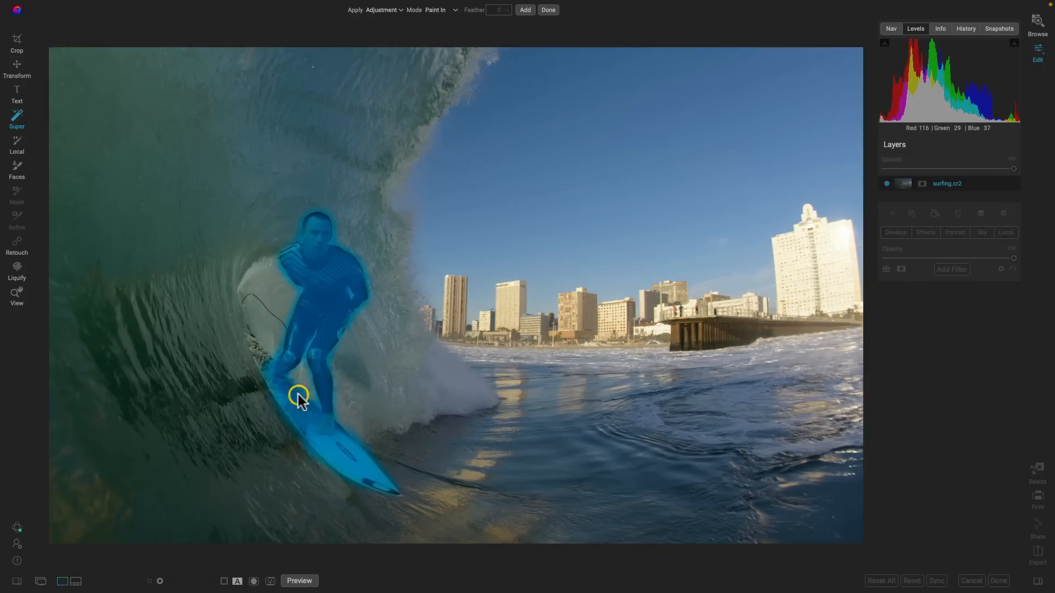
click(312, 278)
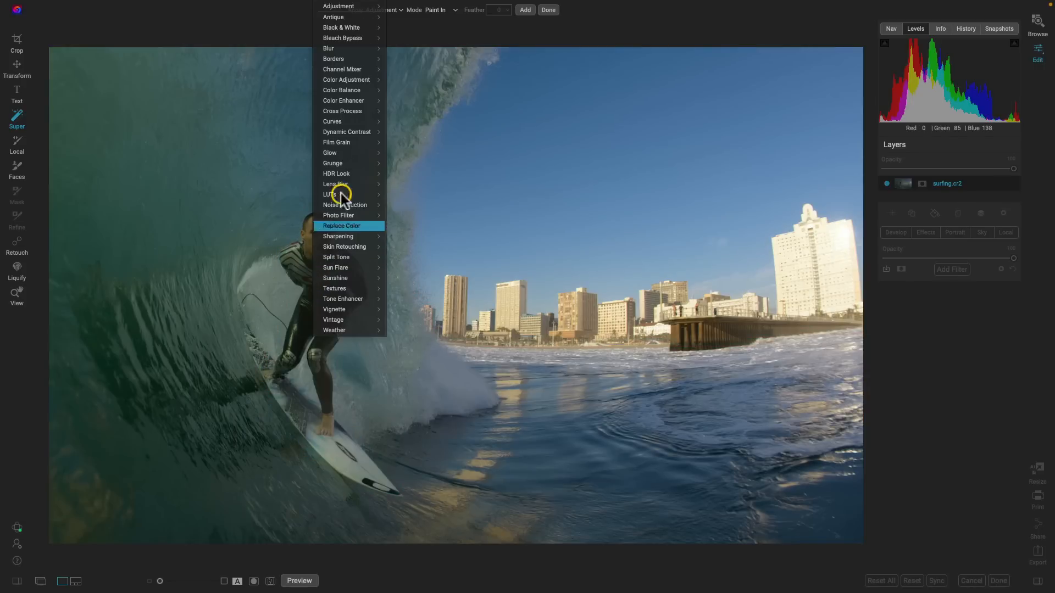
mouse_move(344, 132)
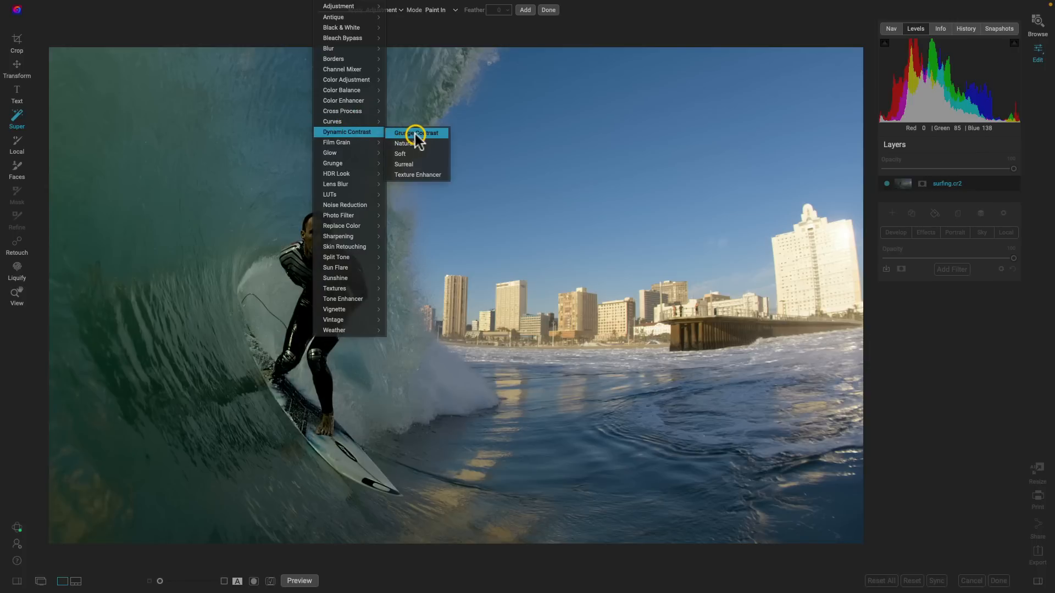
click(408, 176)
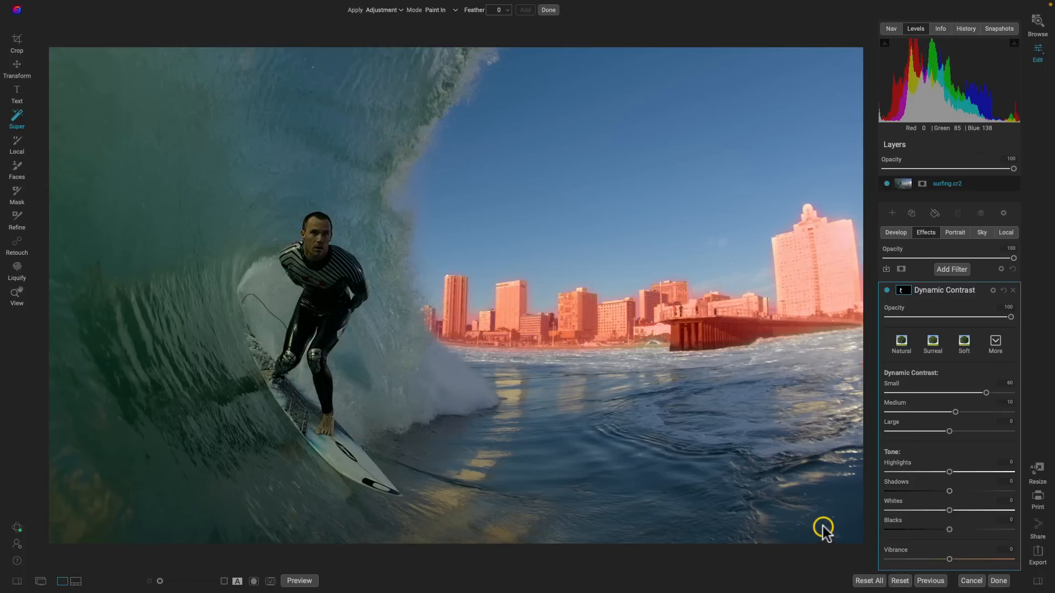
key(h)
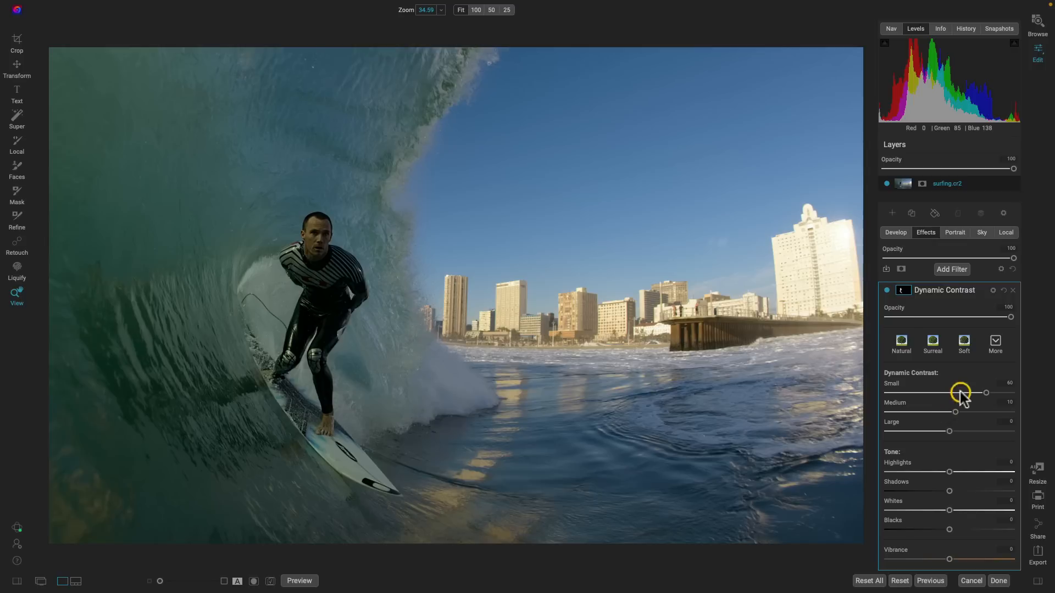
Raise the Dynamic Contrast filter's Shadows to 97 on the surfer and compare the filter off and on
click(886, 291)
click(886, 291)
drag(950, 492, 1009, 492)
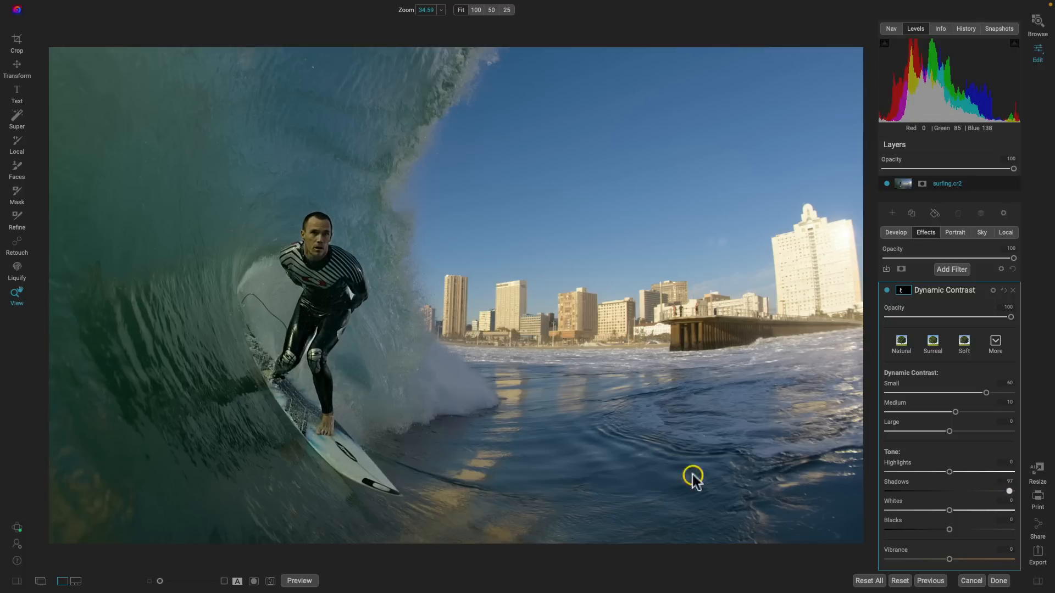
click(886, 291)
click(886, 291)
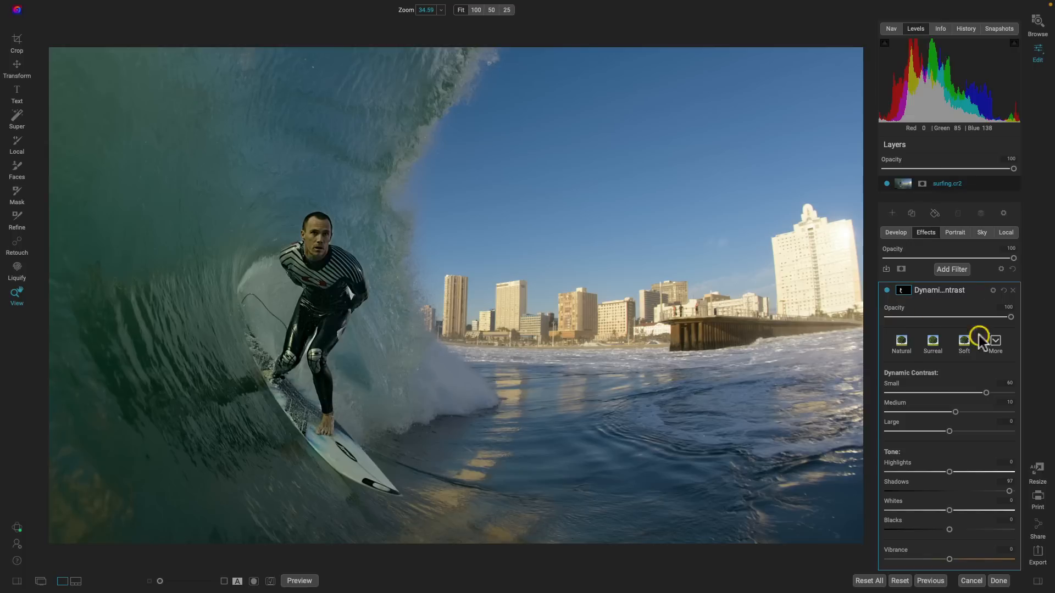
Preview the sky region in Super Select and examine the tall white building at 100% for clipped highlights
key(s)
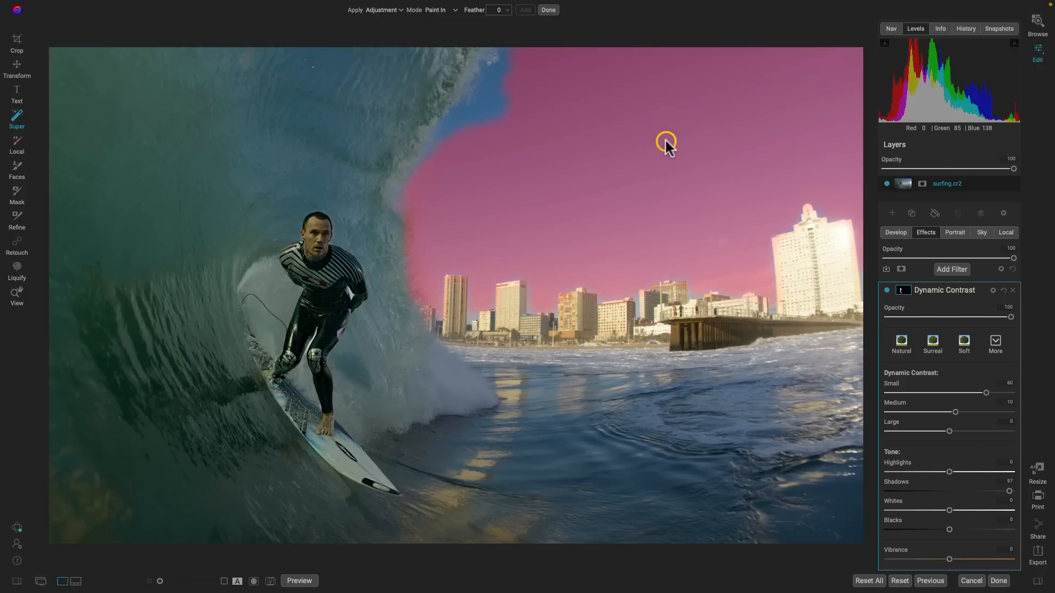
click(568, 203)
click(665, 192)
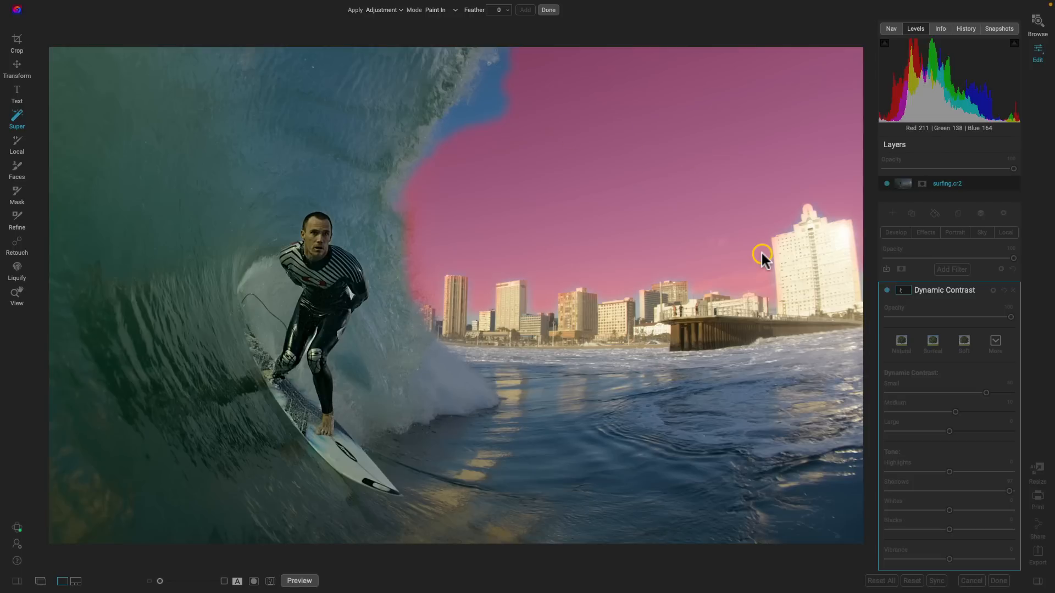
key(z)
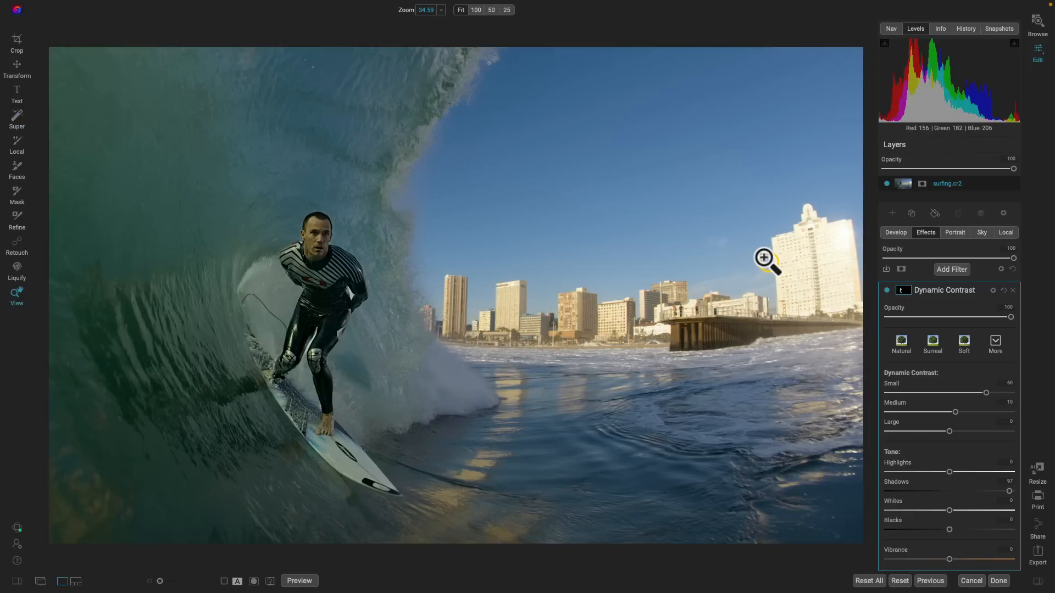
click(841, 239)
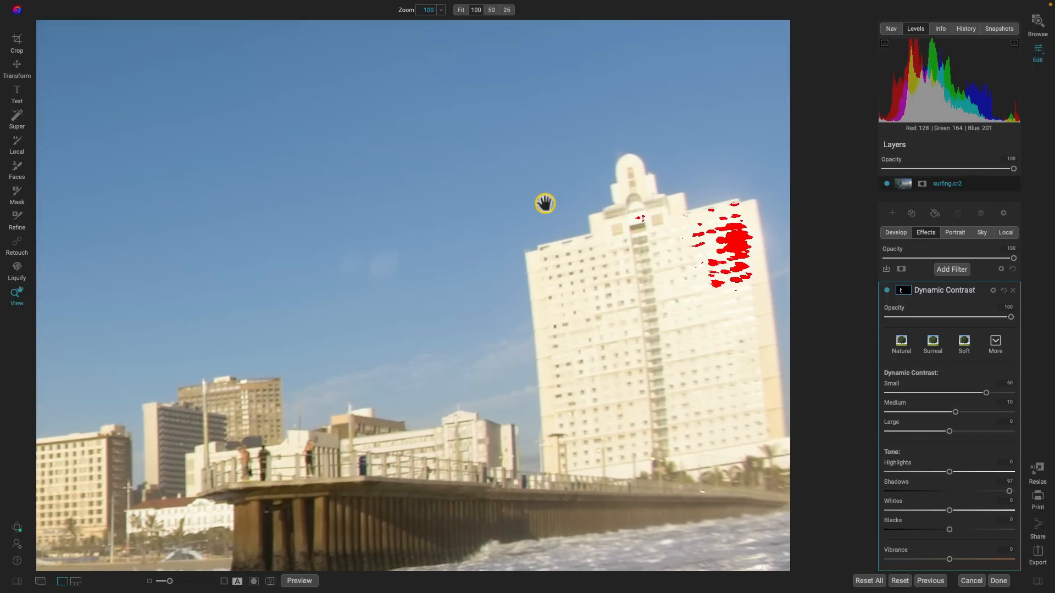
click(324, 196)
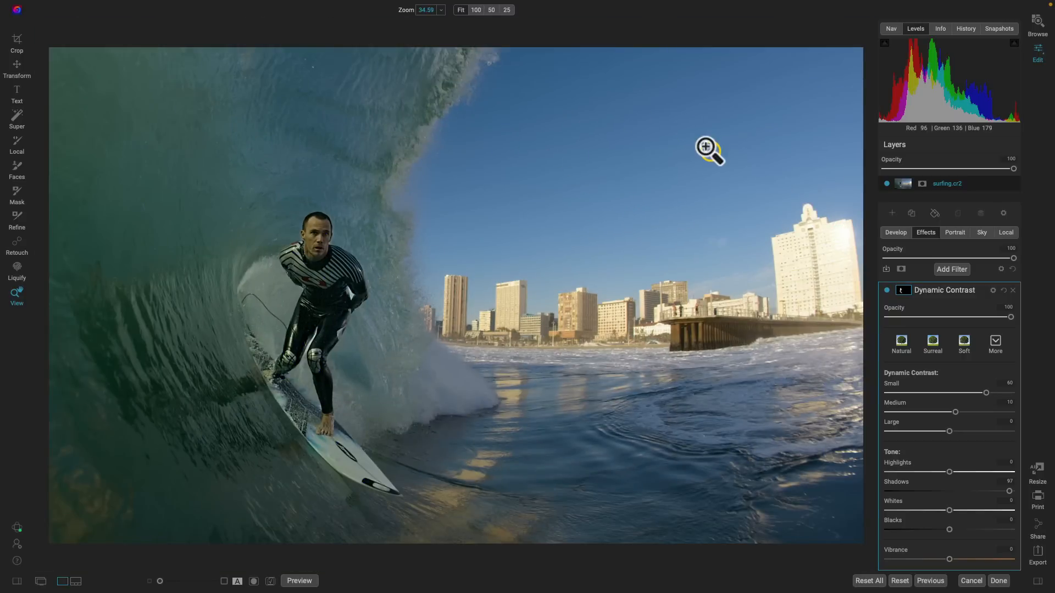
Select the sky and city buildings with Super Select and apply a dark Glow style with Amount 80, Halo 20 and Multiply mode
key(s)
click(683, 207)
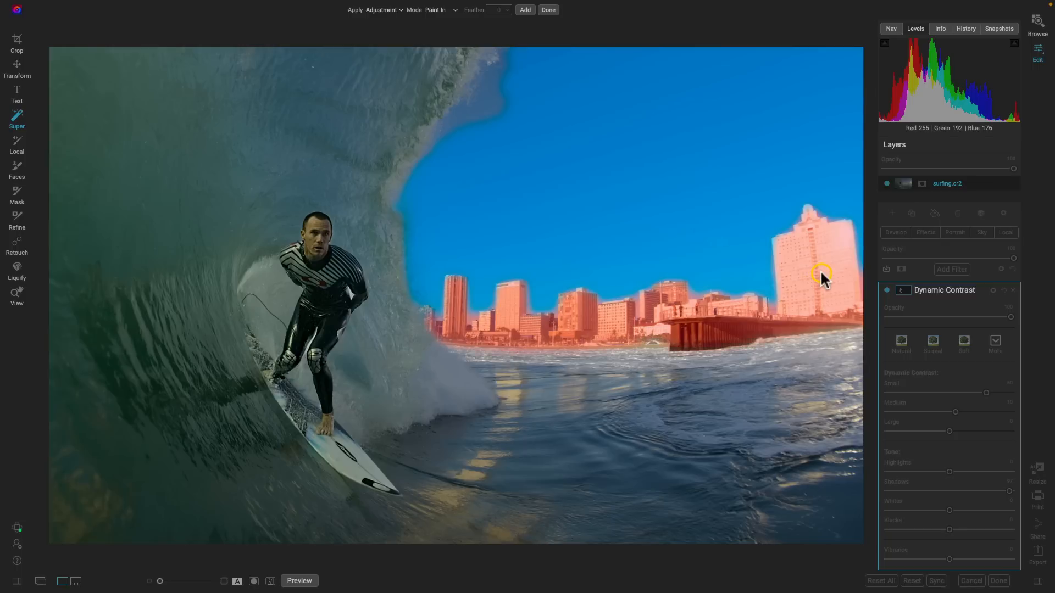
click(820, 272)
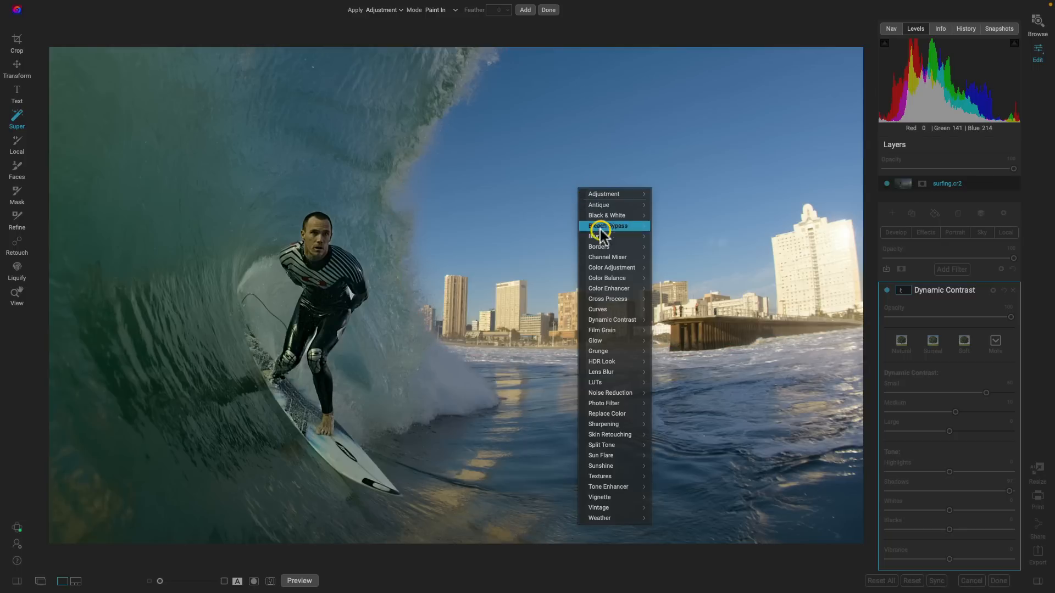
mouse_move(605, 342)
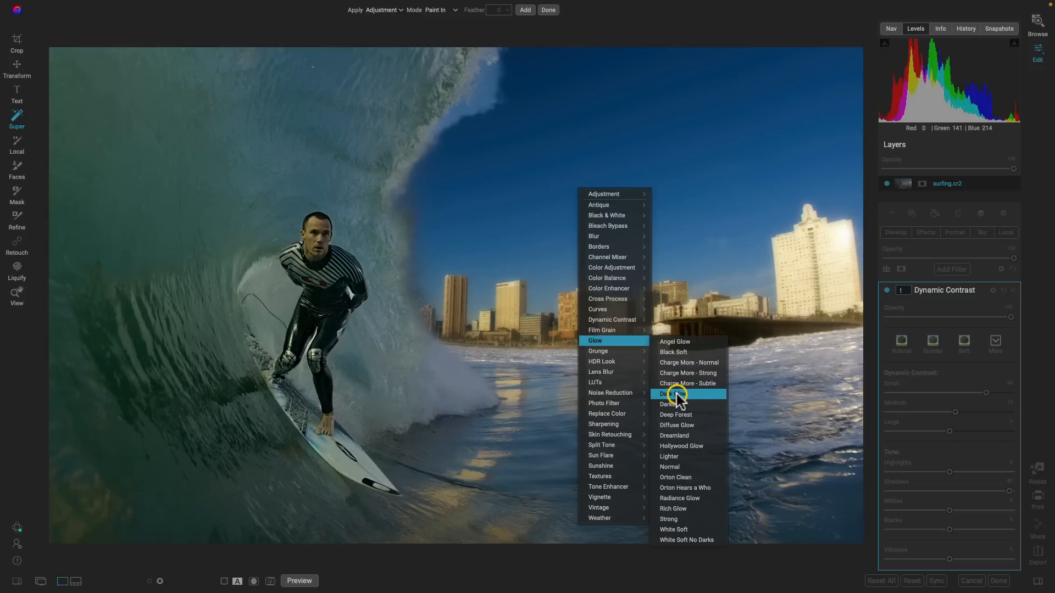
click(673, 394)
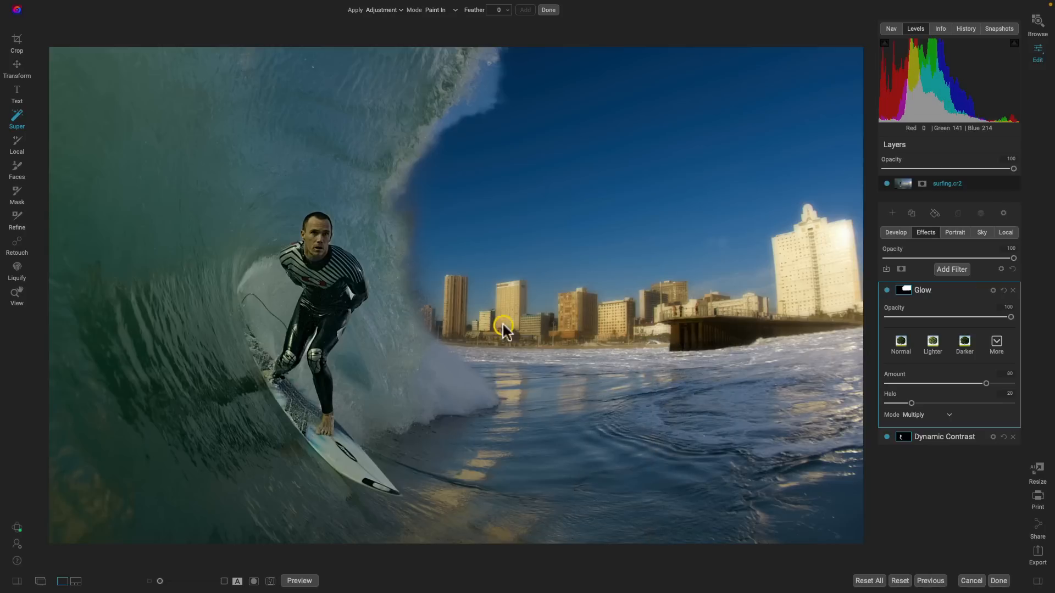
key(z)
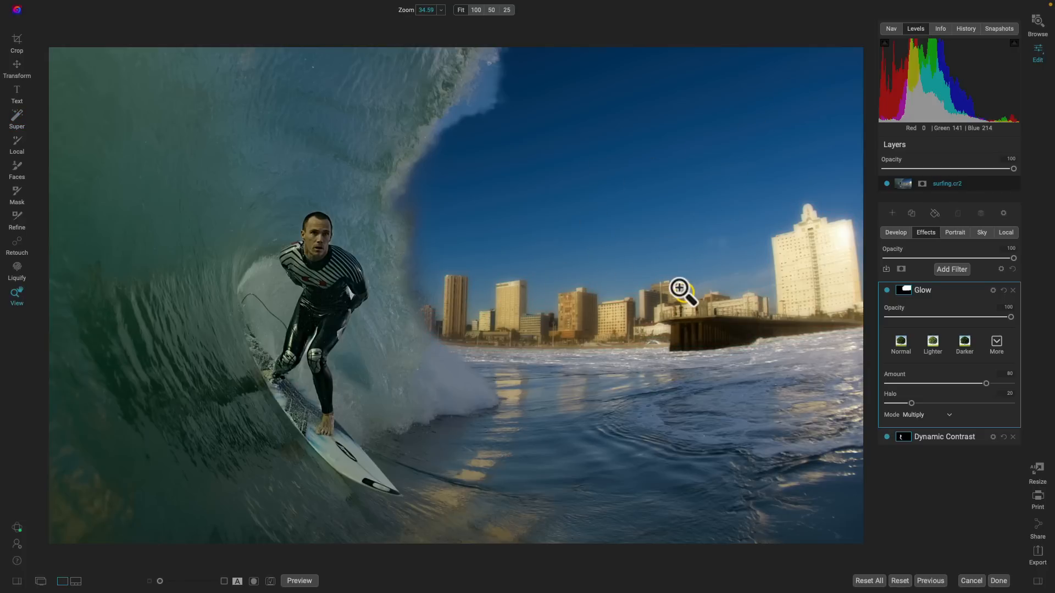
Inspect the glowing white building at 100% and reduce the Glow filter's opacity to 77
click(995, 352)
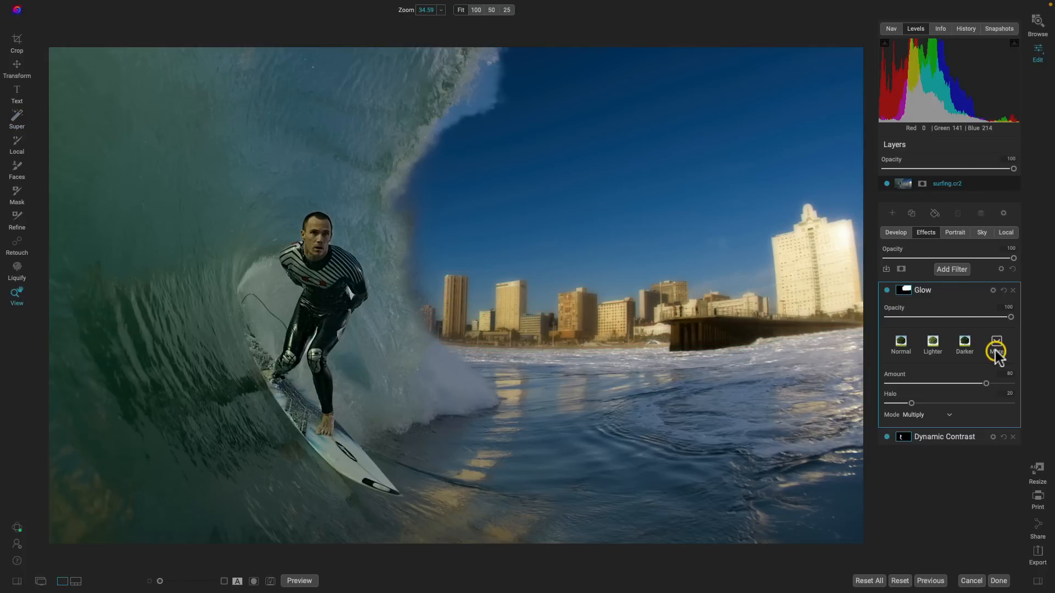
click(895, 313)
click(830, 239)
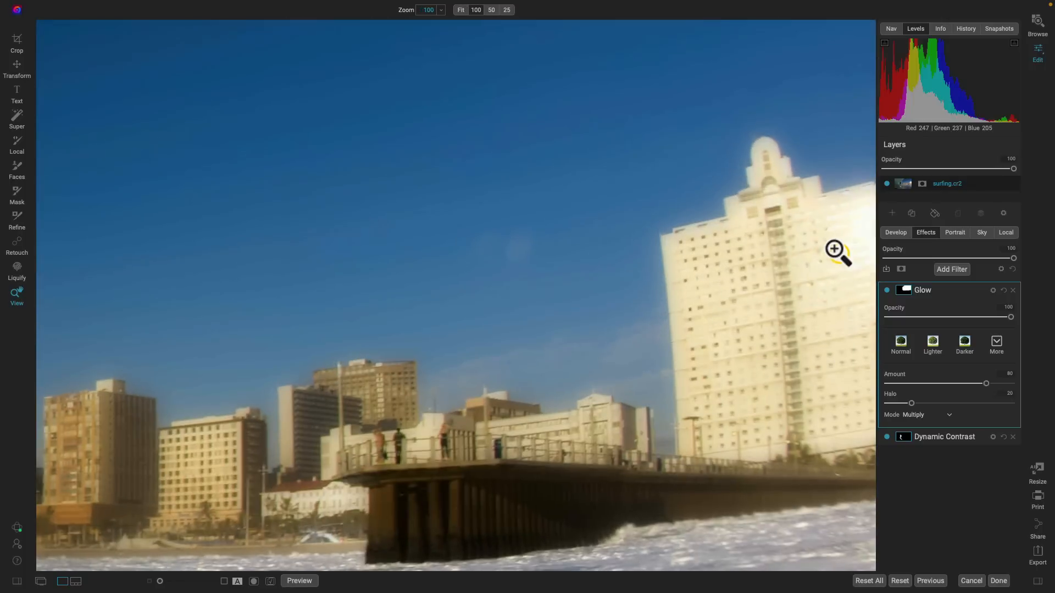
drag(836, 252, 696, 252)
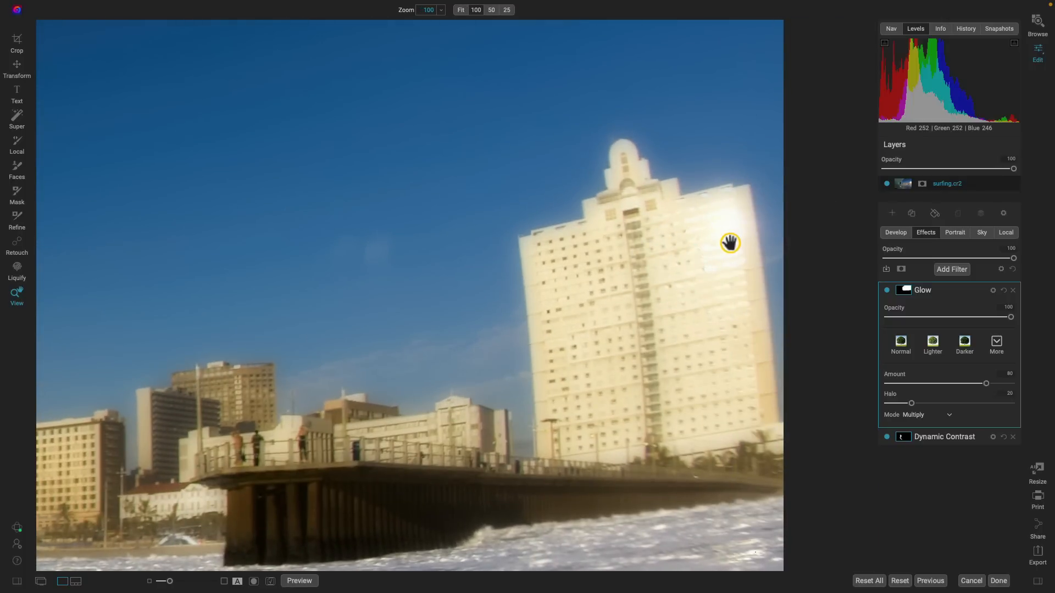
drag(1007, 315, 980, 325)
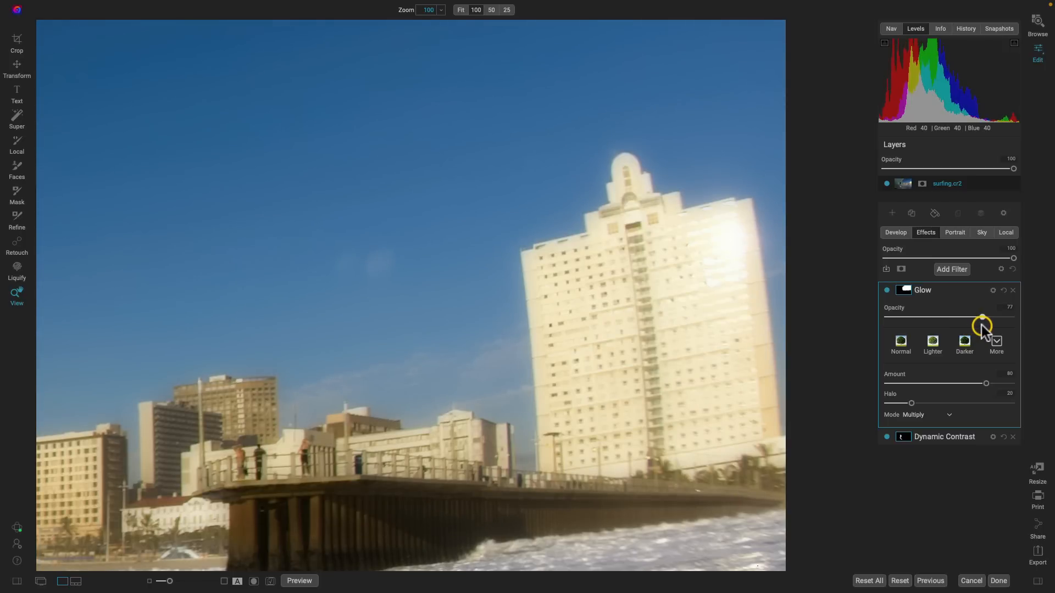
click(555, 300)
Feather the Glow filter's mask to 100 and compare the filter off and on
click(903, 290)
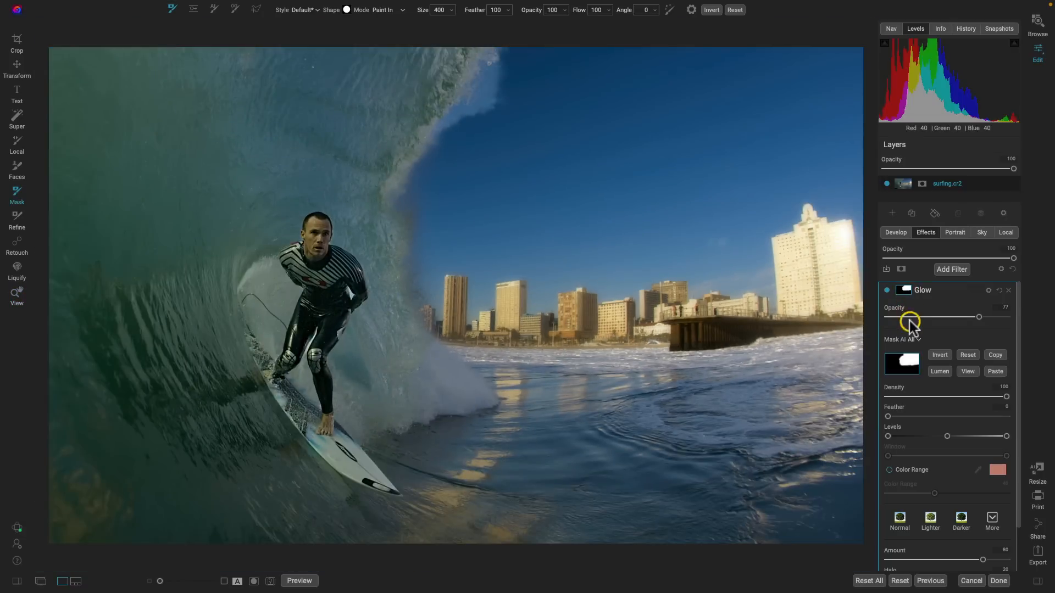
drag(888, 417, 1012, 419)
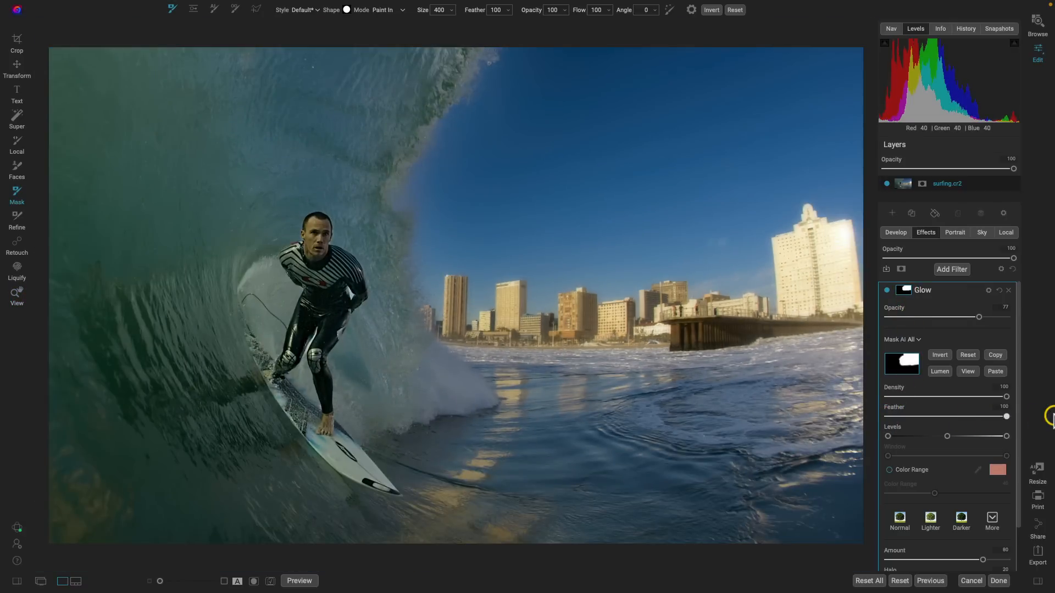
mouse_move(452, 123)
mouse_down()
mouse_move(478, 69)
mouse_move(443, 193)
mouse_move(487, 95)
mouse_move(438, 188)
mouse_move(504, 118)
mouse_up()
key(z)
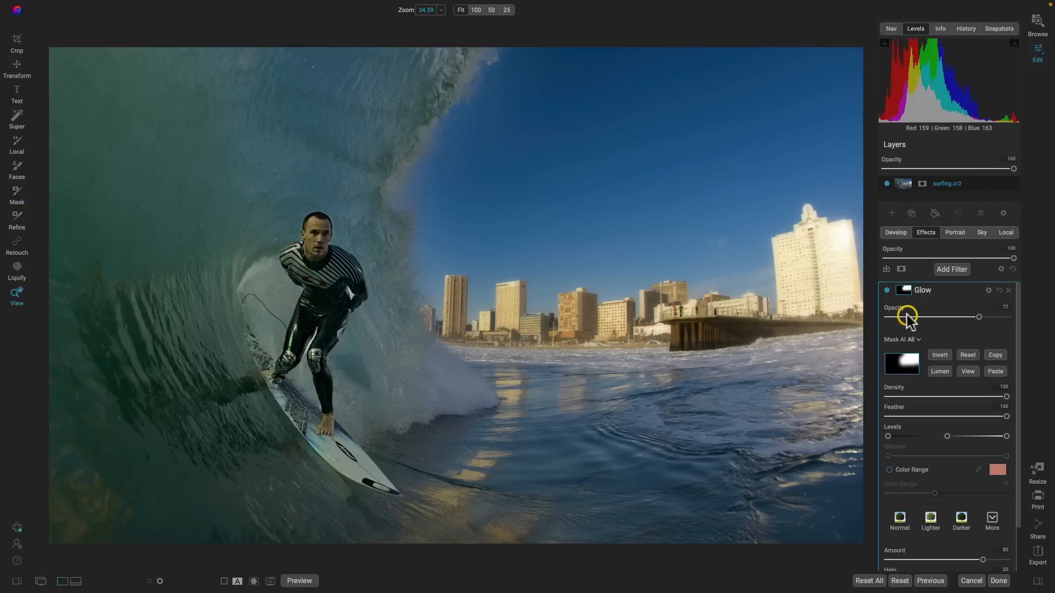
click(887, 290)
click(887, 290)
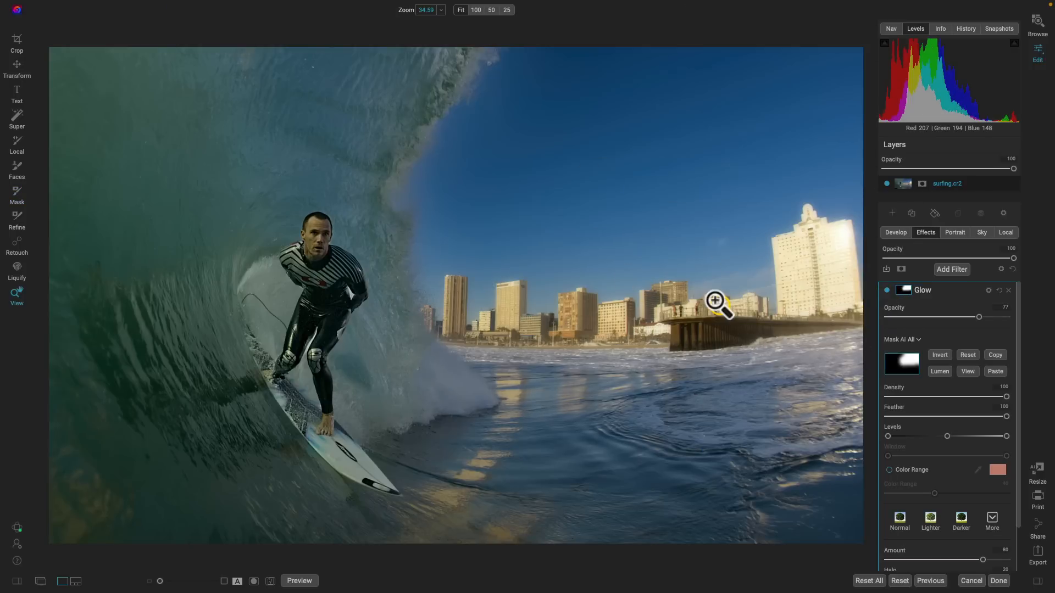
Select the wave and sea water with Super Select and apply a solid pink Photo Filter style with Hue 297
key(b)
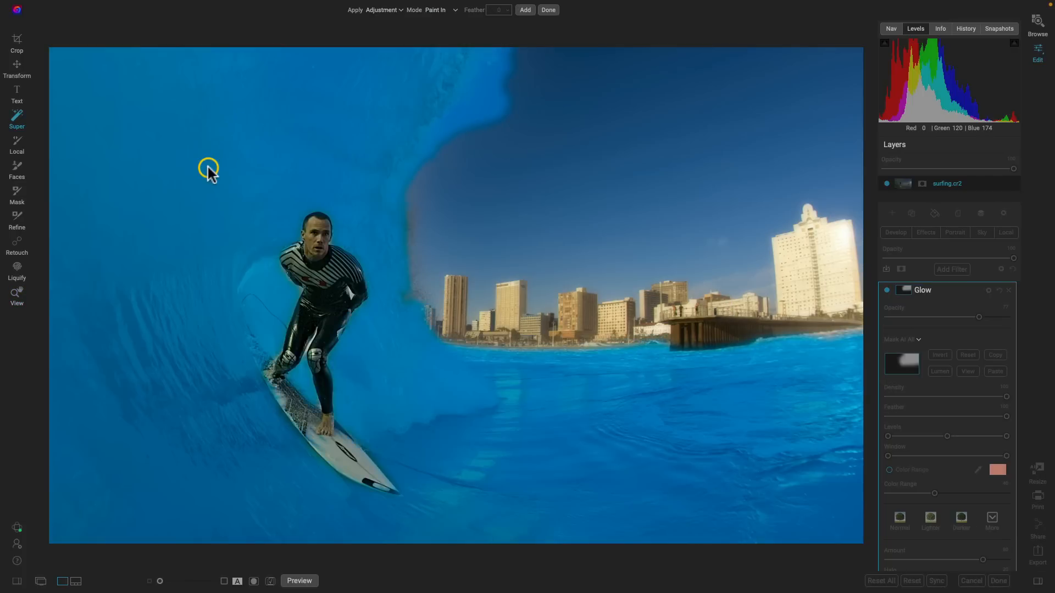
right_click(185, 169)
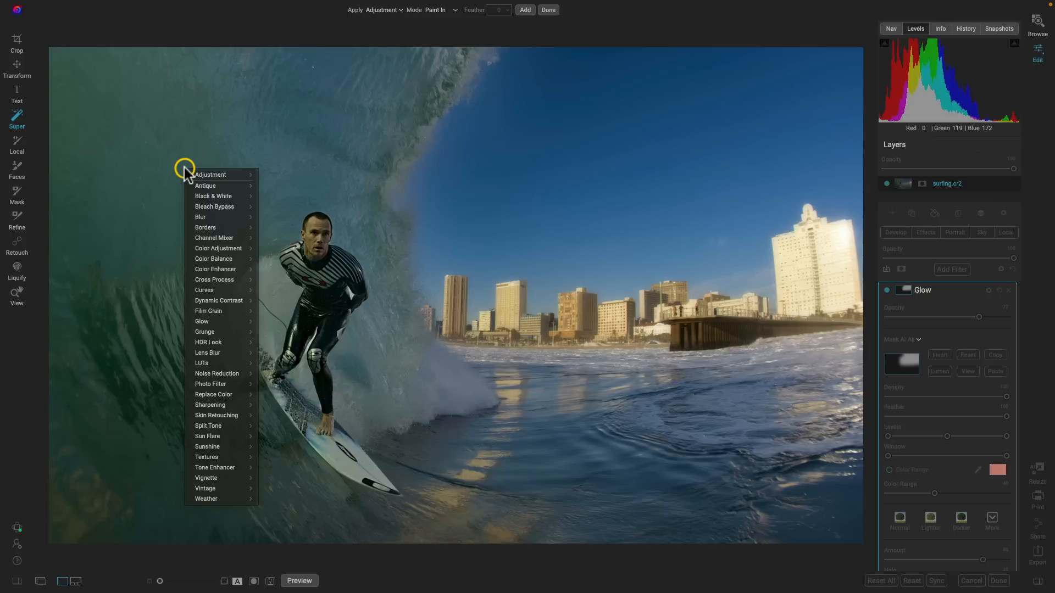
mouse_move(242, 385)
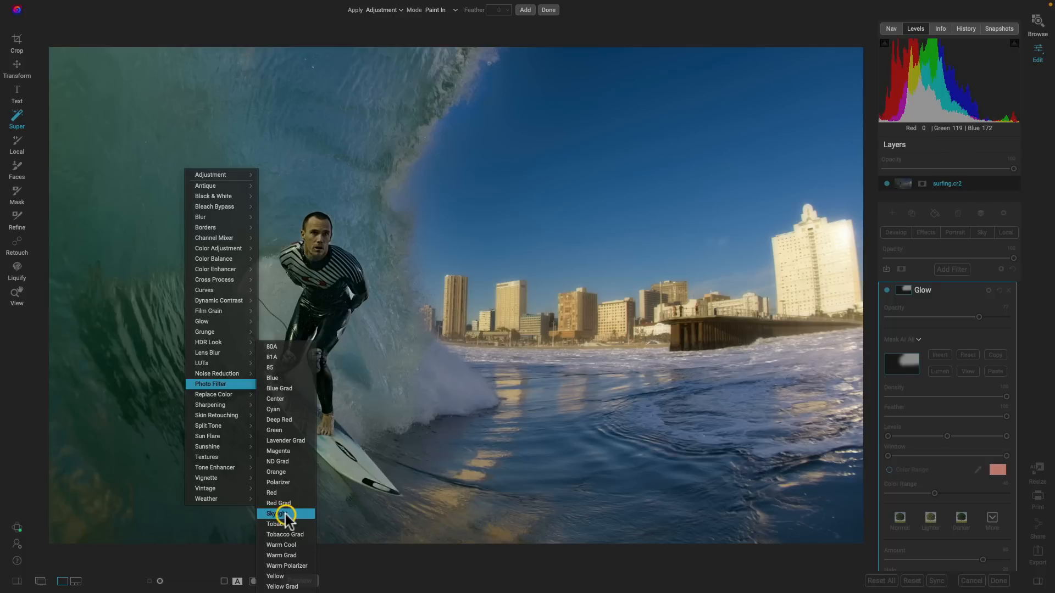
click(285, 515)
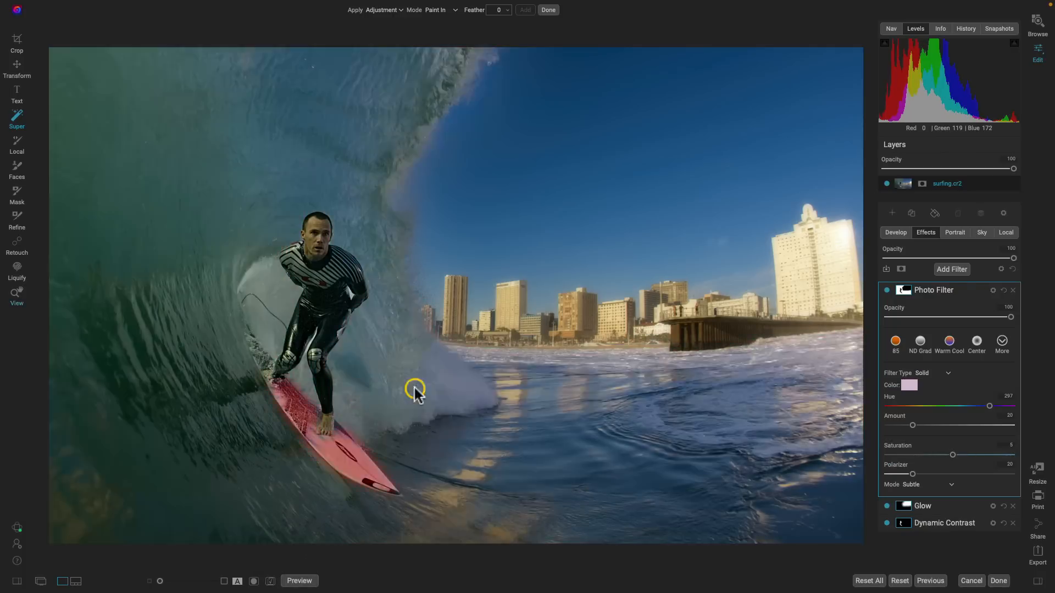
Raise the water's Photo Filter Amount to 72 and its Polarizer to 43
key(z)
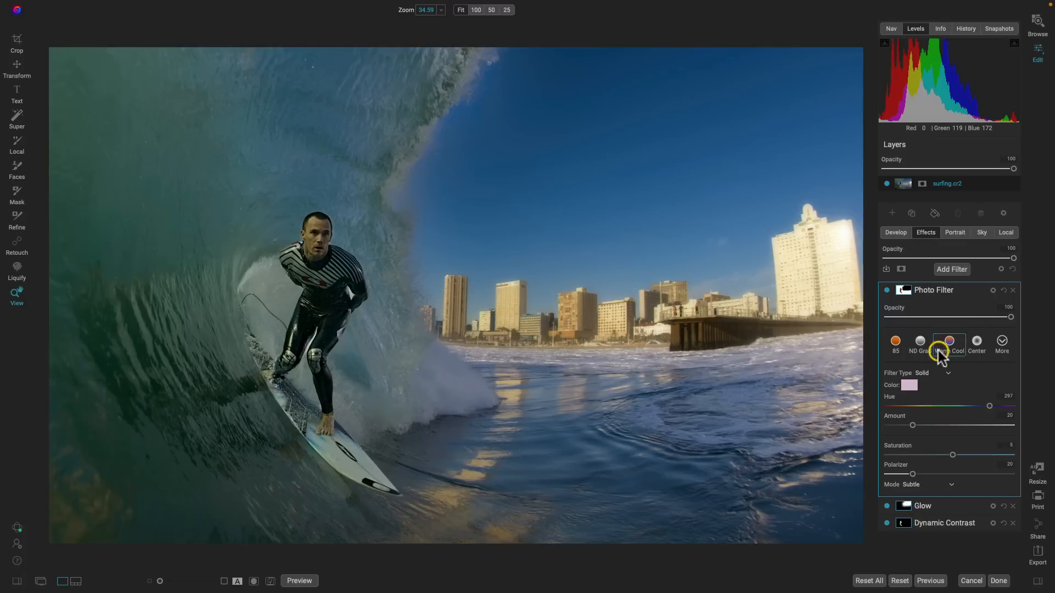
drag(915, 426, 976, 426)
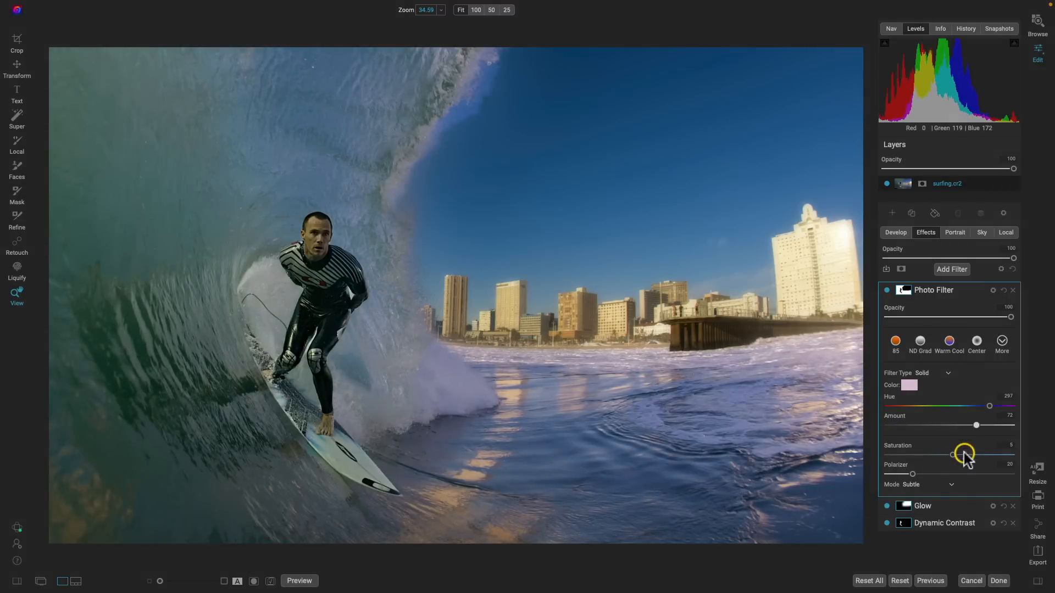
drag(913, 474, 941, 474)
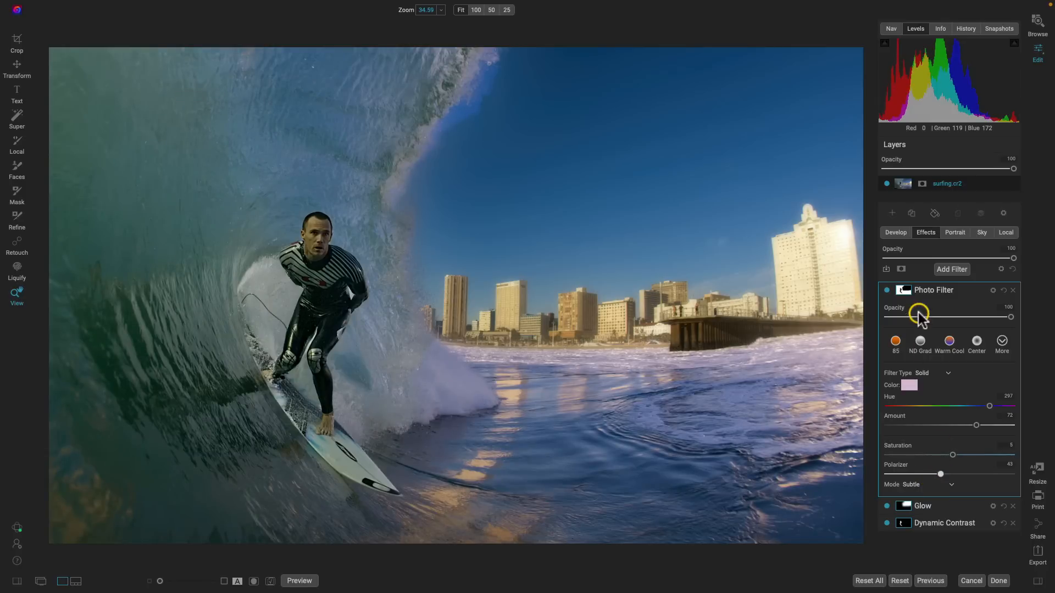
Feather the Photo Filter's mask to 100 and collapse the filter
click(902, 291)
drag(889, 417, 1008, 418)
key(z)
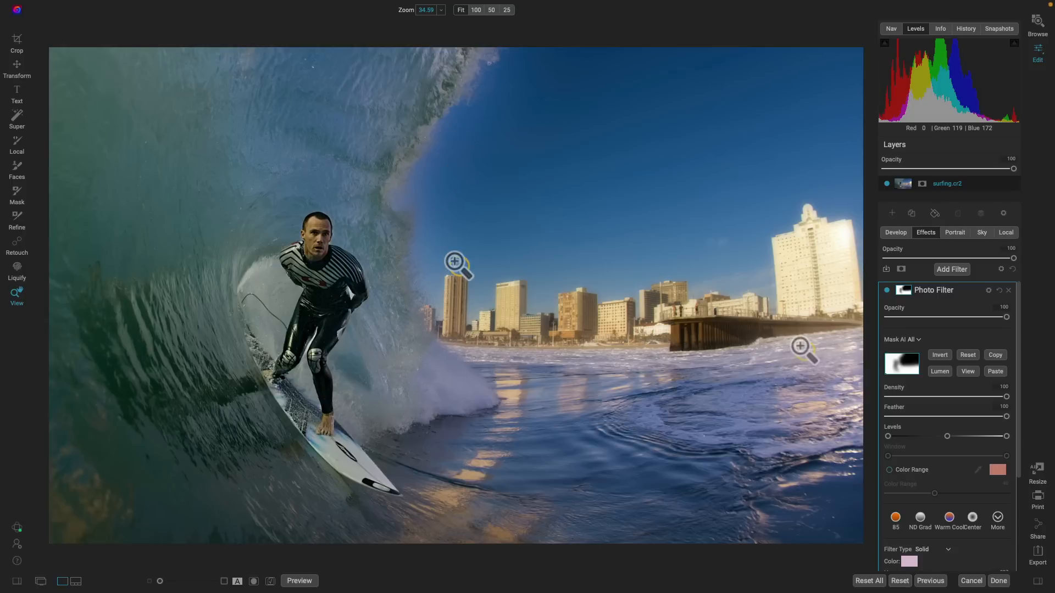
click(976, 291)
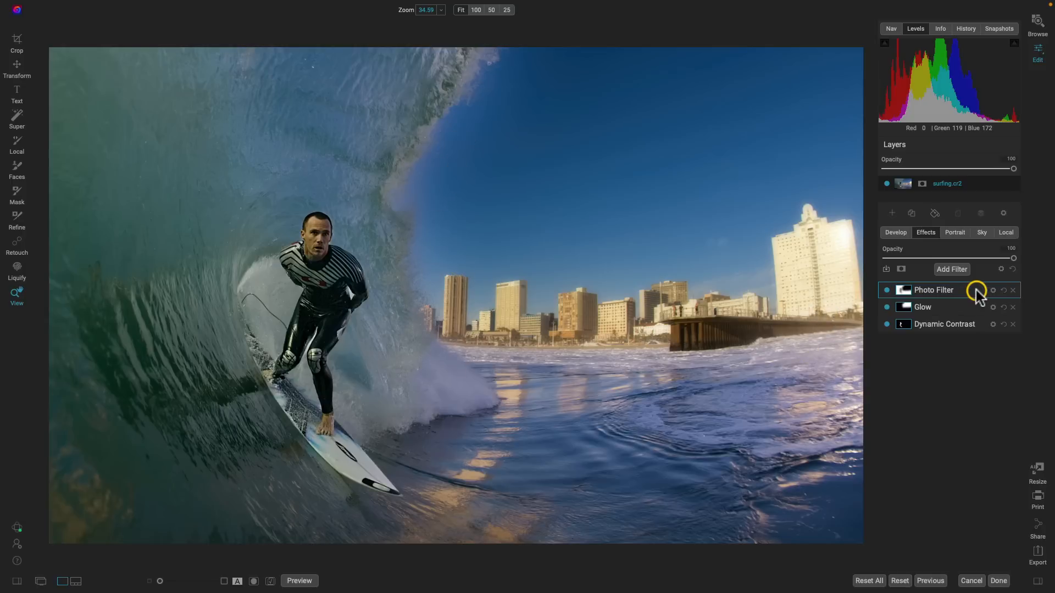
Compare the photo with the Photo Filter, Glow and Dynamic Contrast filters switched off and back on one by one
click(886, 290)
click(887, 307)
click(886, 324)
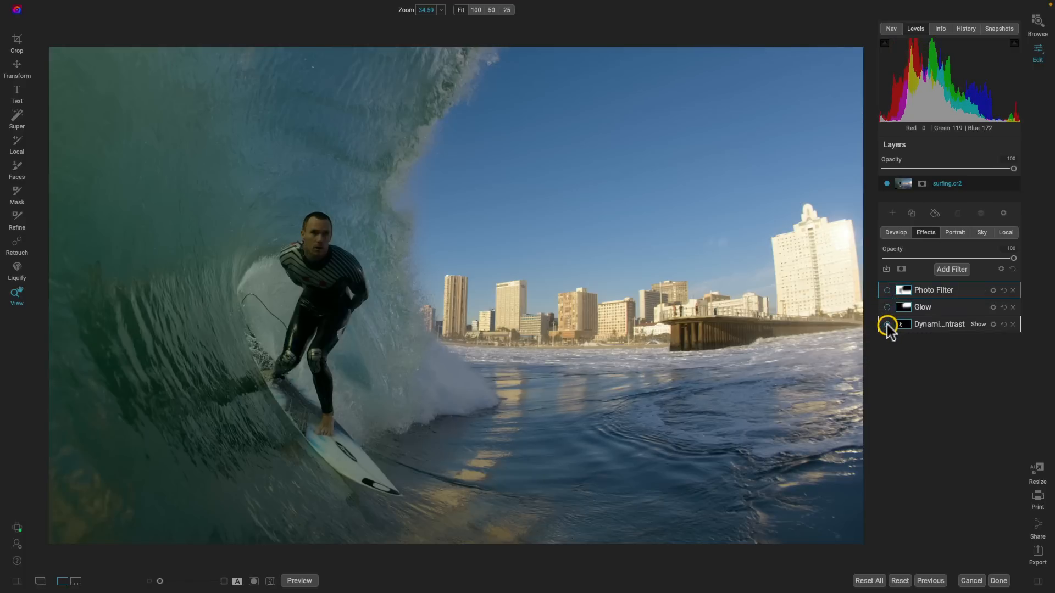
click(957, 308)
click(901, 323)
click(887, 324)
click(888, 309)
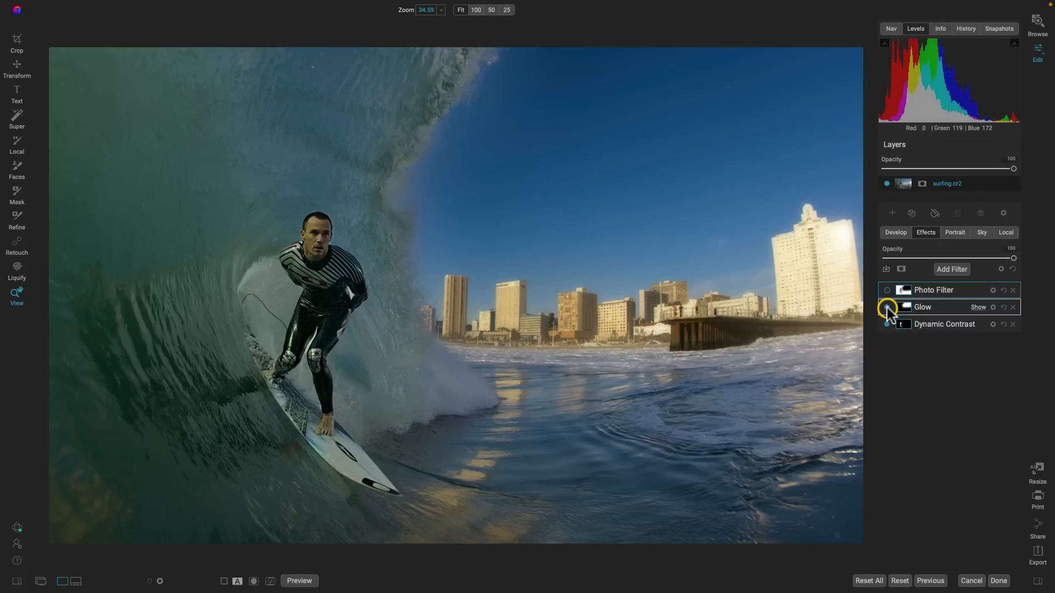
click(886, 290)
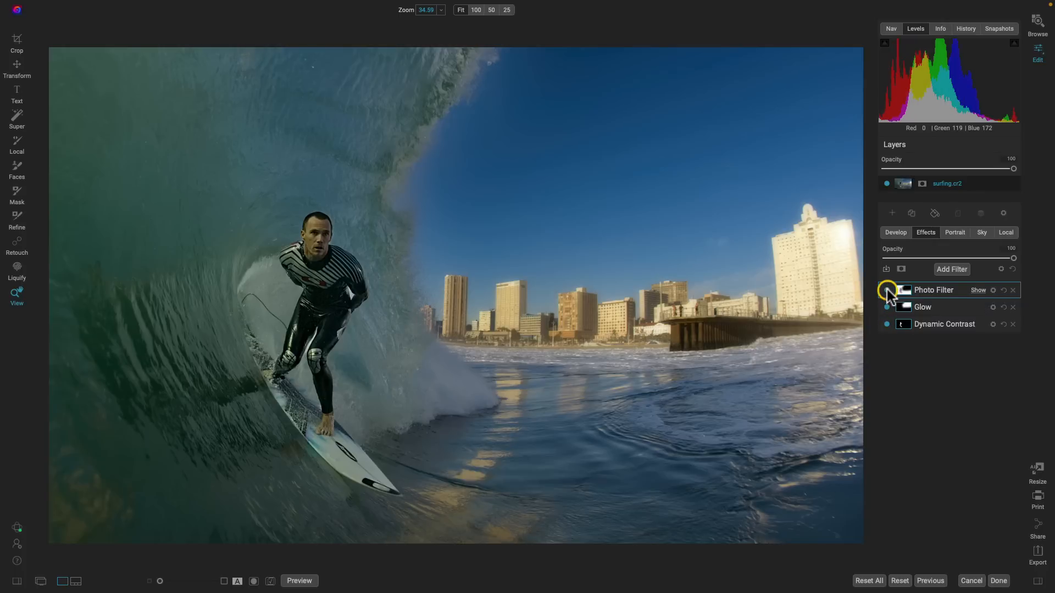
click(928, 328)
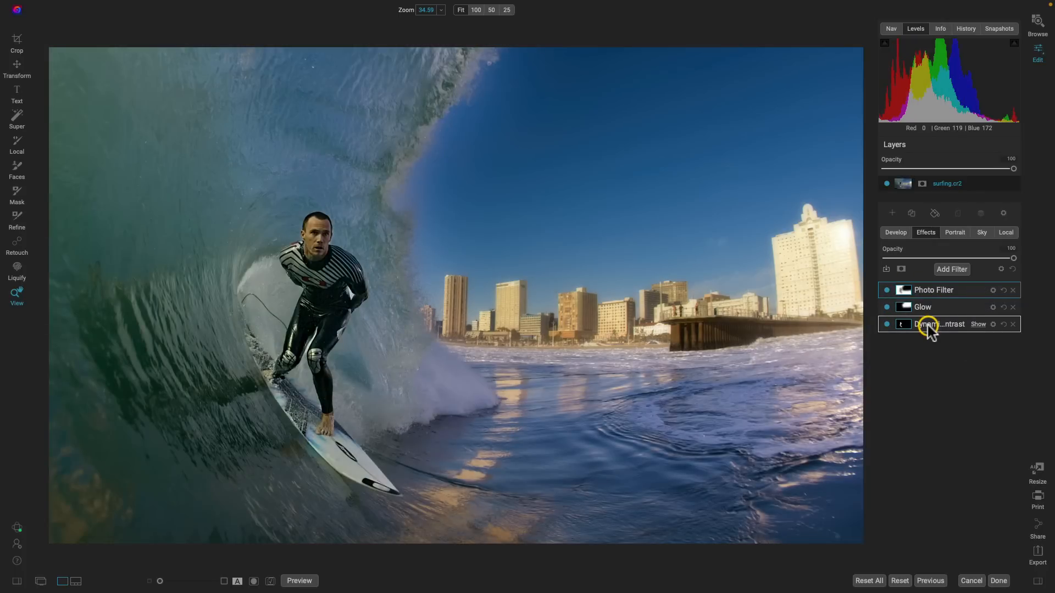
Add a Color Enhancer filter to the whole photo and set the Blue range's Brightness to 34
click(951, 270)
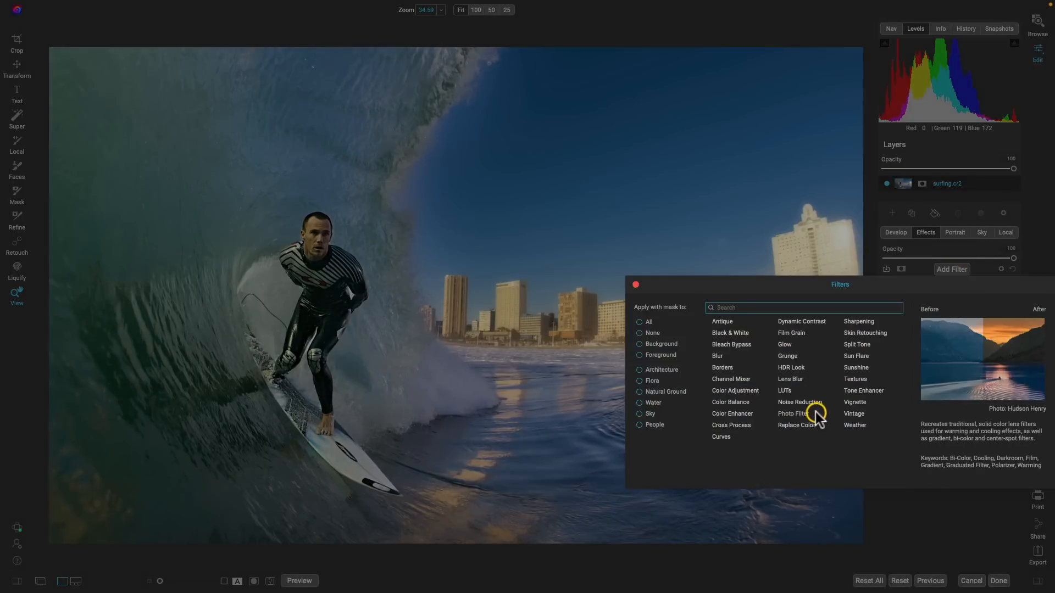
click(732, 413)
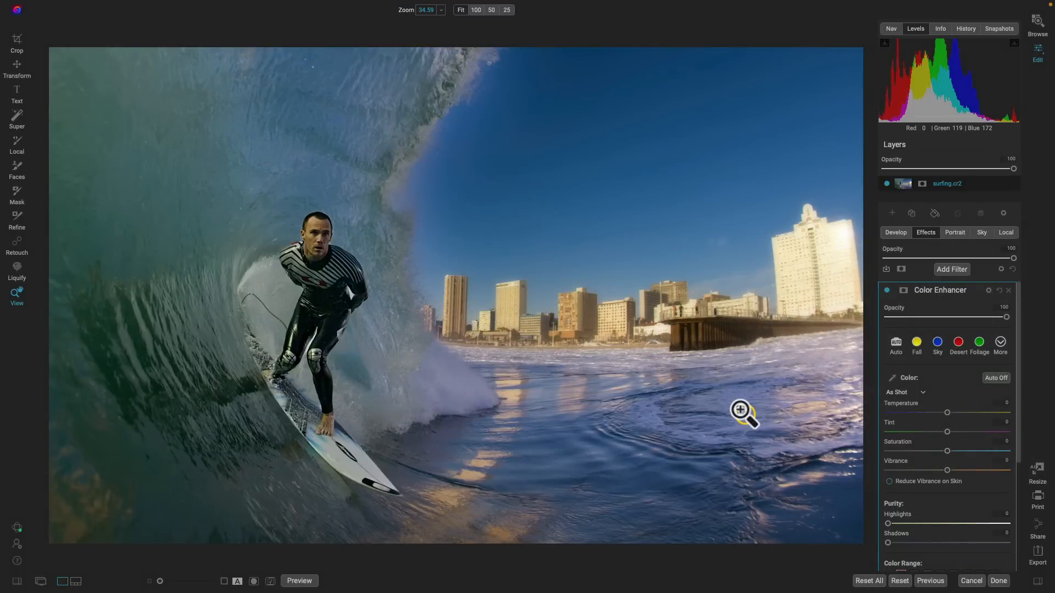
scroll(959, 383, down, 5)
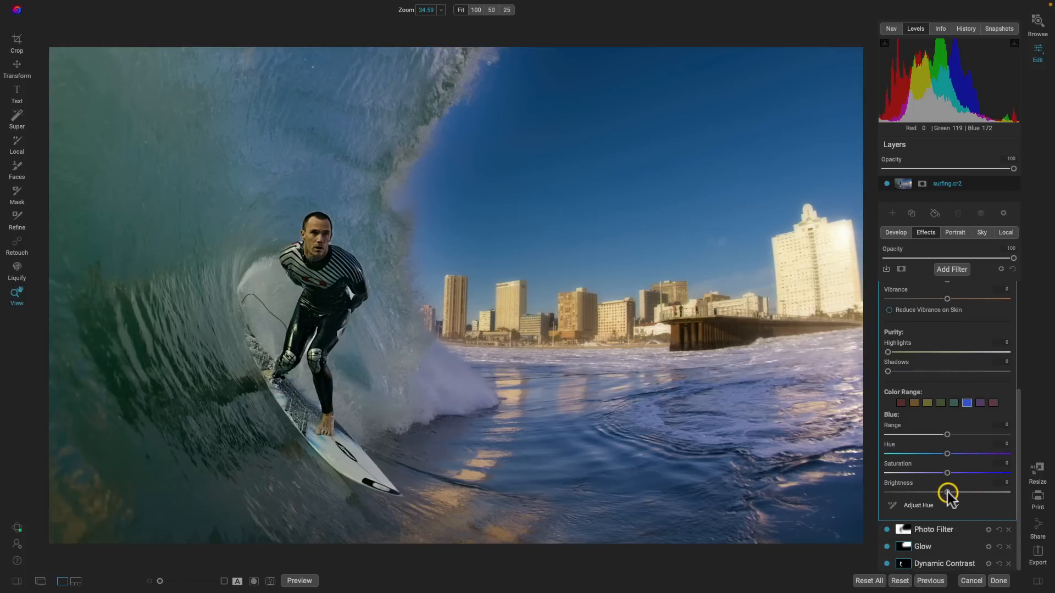
drag(944, 493, 982, 493)
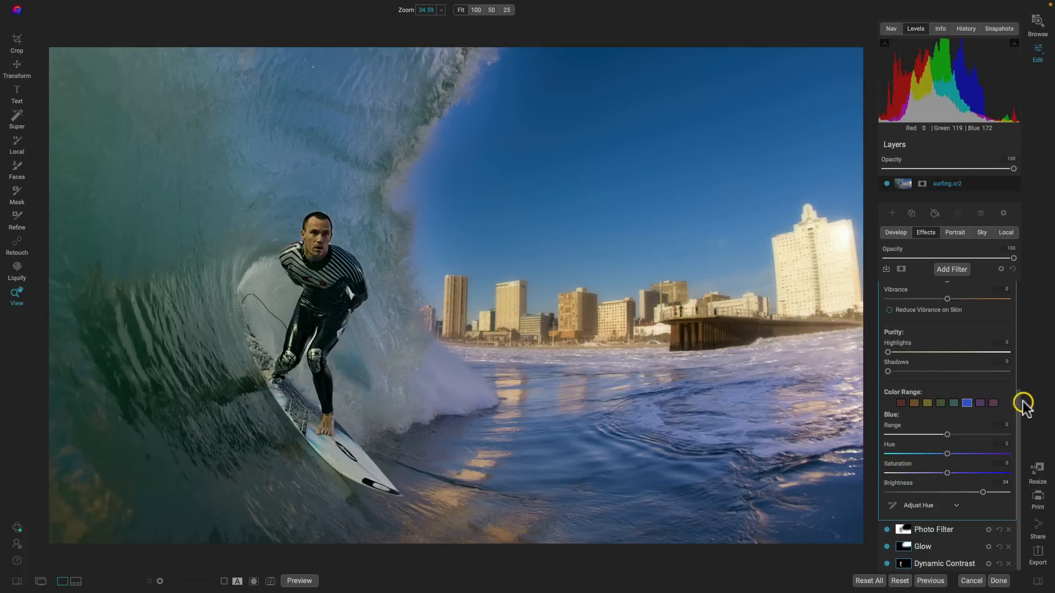
Set the Aqua range's Brightness to 90 in Color Enhancer and compare the filter off and on
click(953, 403)
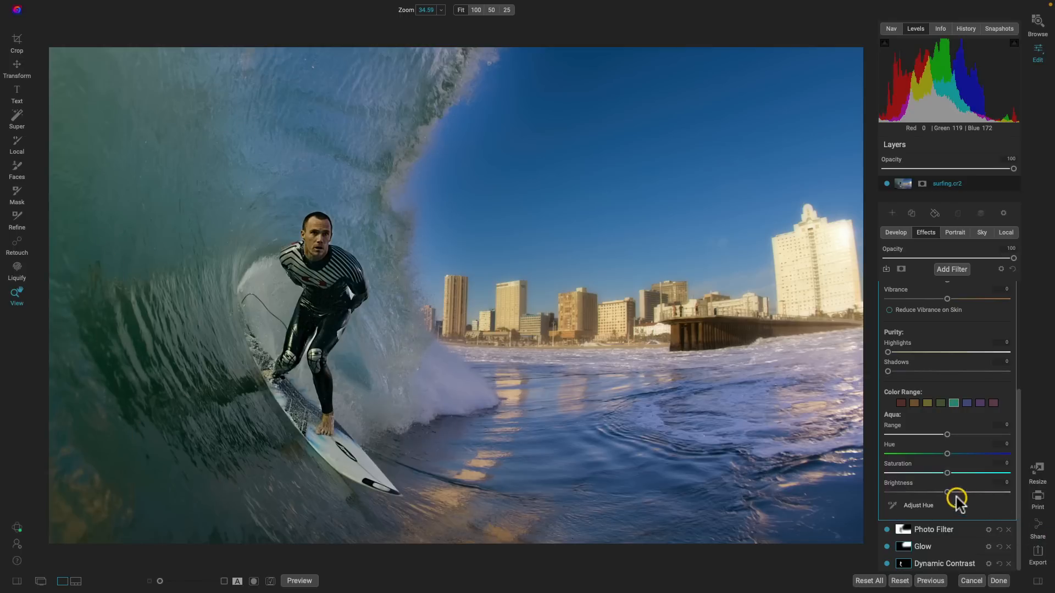
drag(947, 493, 1003, 497)
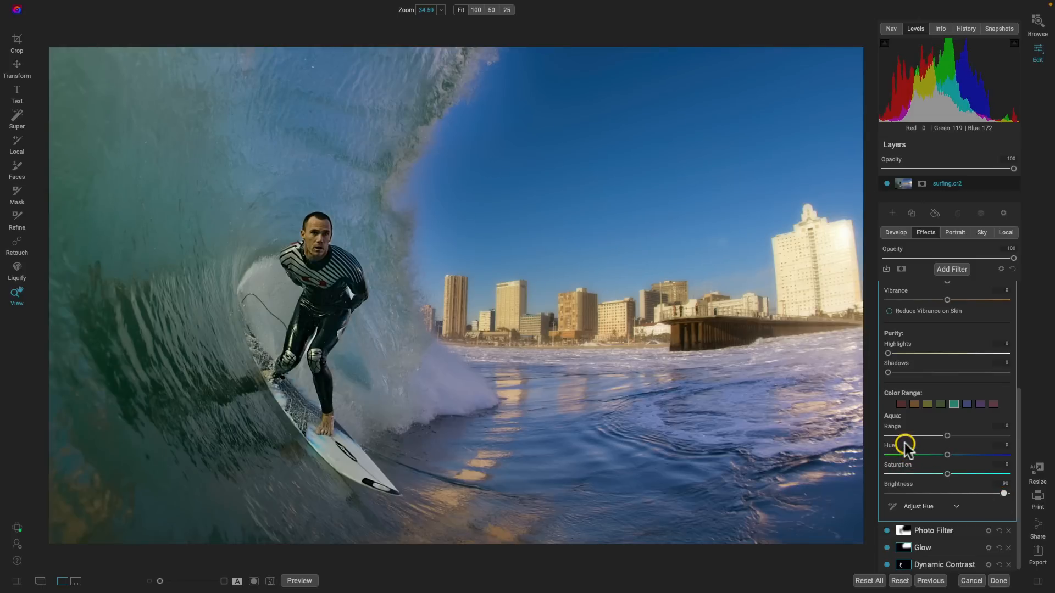
scroll(934, 386, up, 5)
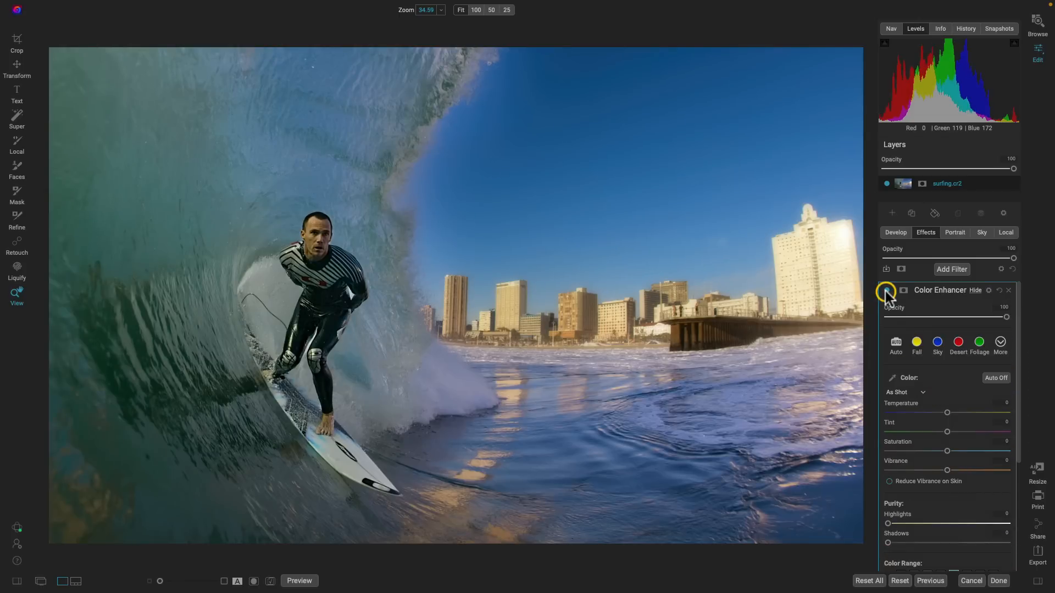
click(886, 291)
click(886, 291)
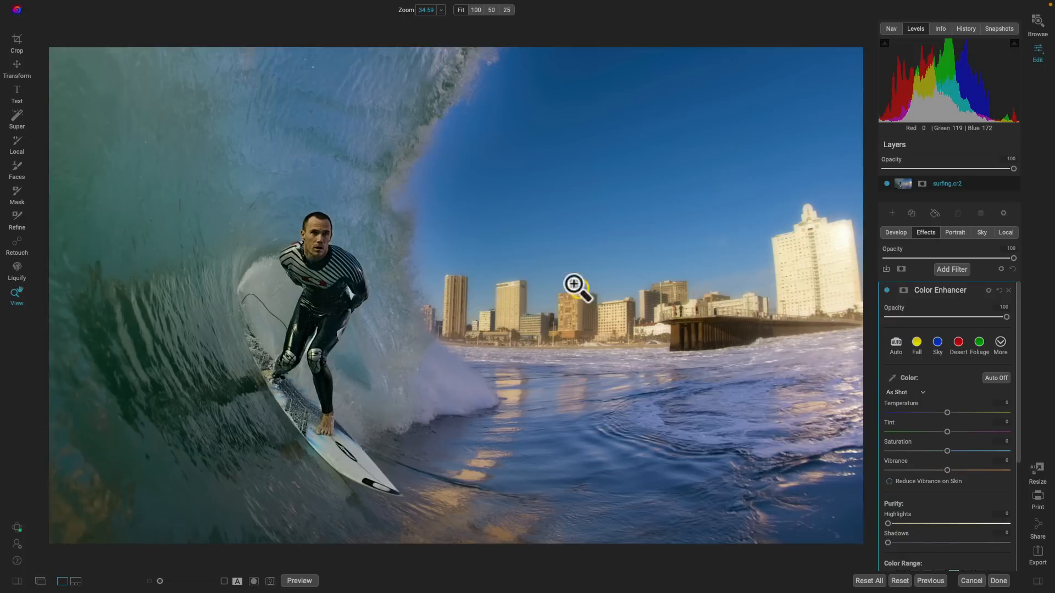
Widen the Blue color's Range to 100 in Color Enhancer and compare the filter off and on
scroll(973, 506, down, 1)
scroll(974, 506, down, 5)
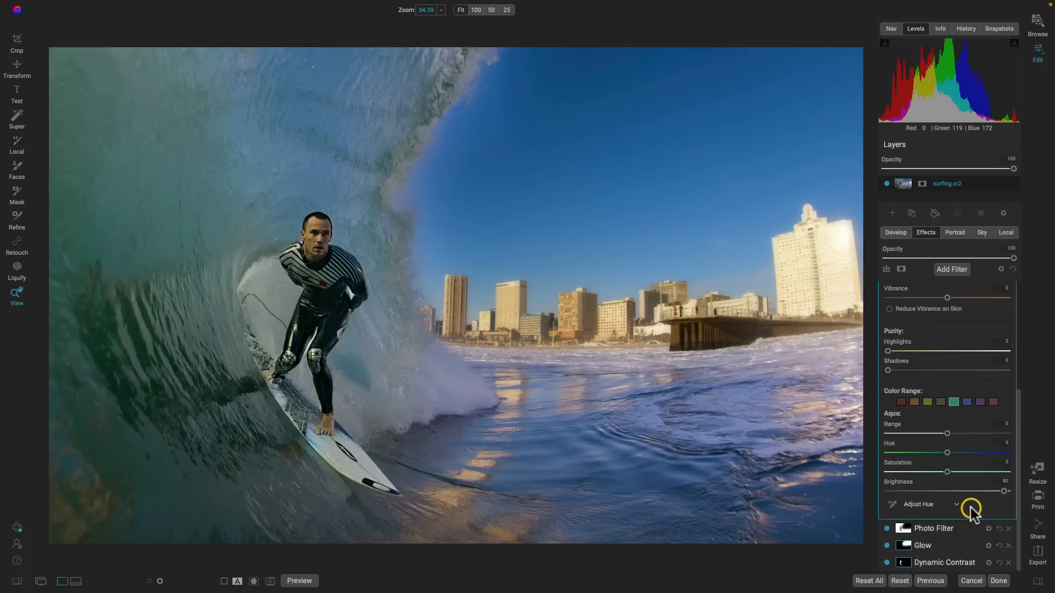
click(966, 403)
drag(948, 435, 959, 438)
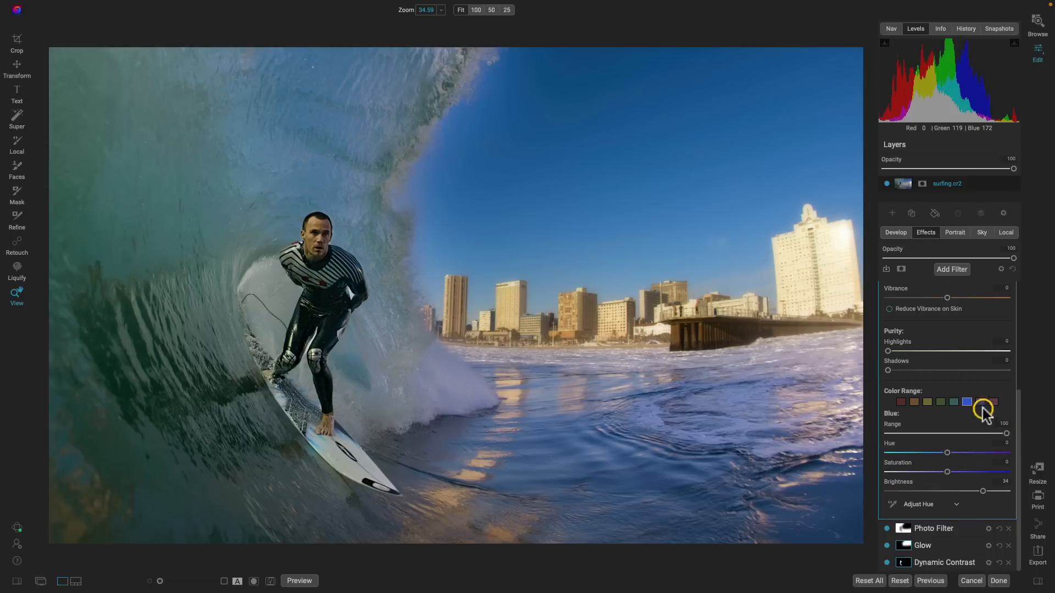
scroll(947, 379, up, 5)
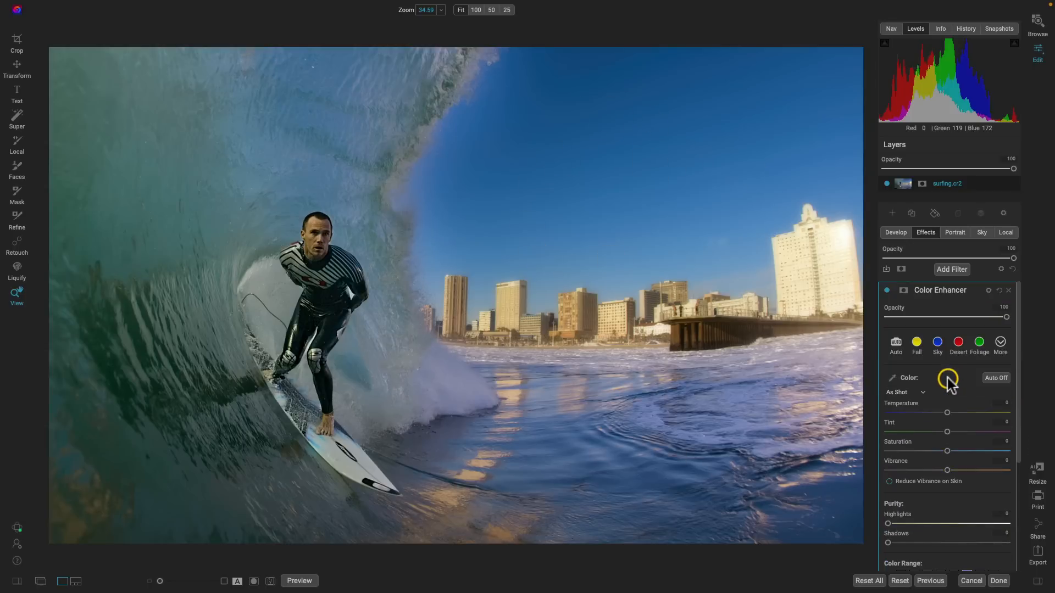
click(885, 290)
click(886, 291)
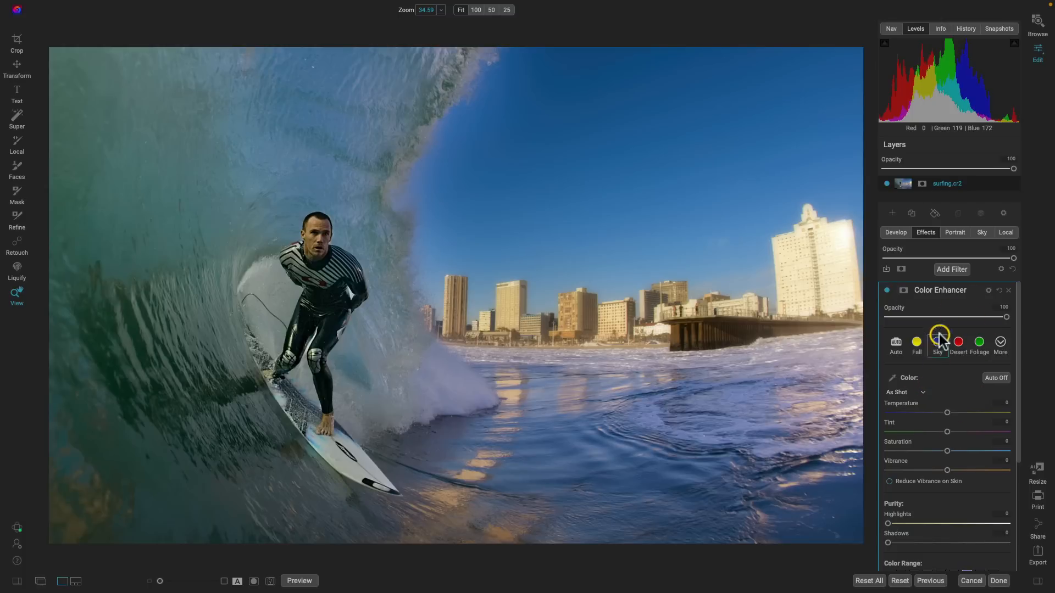
Add a LUTs filter to the whole photo and apply the Iced LUT from the Color Grading category
click(973, 292)
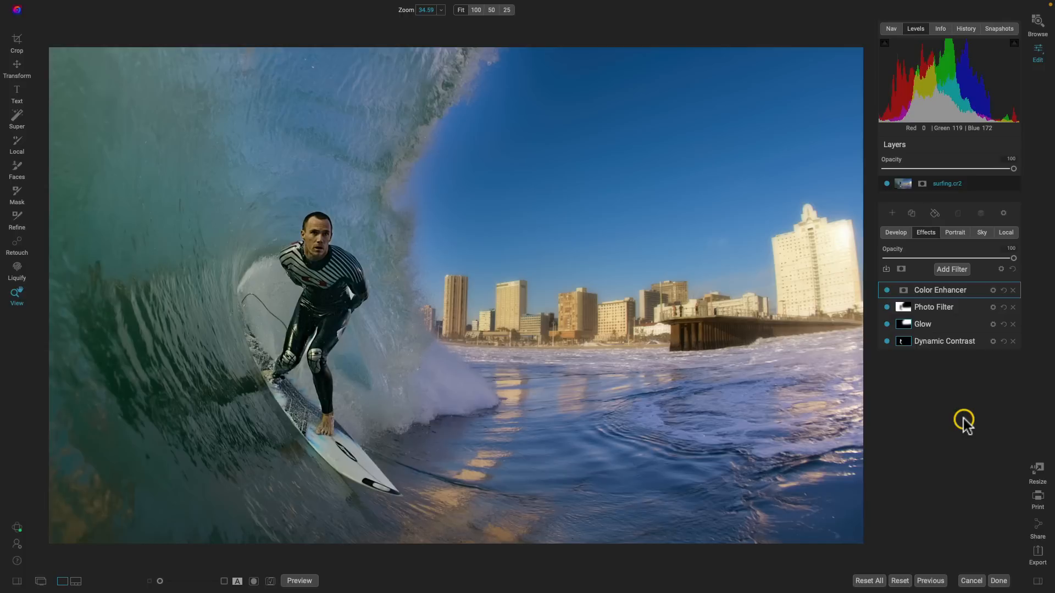
click(952, 270)
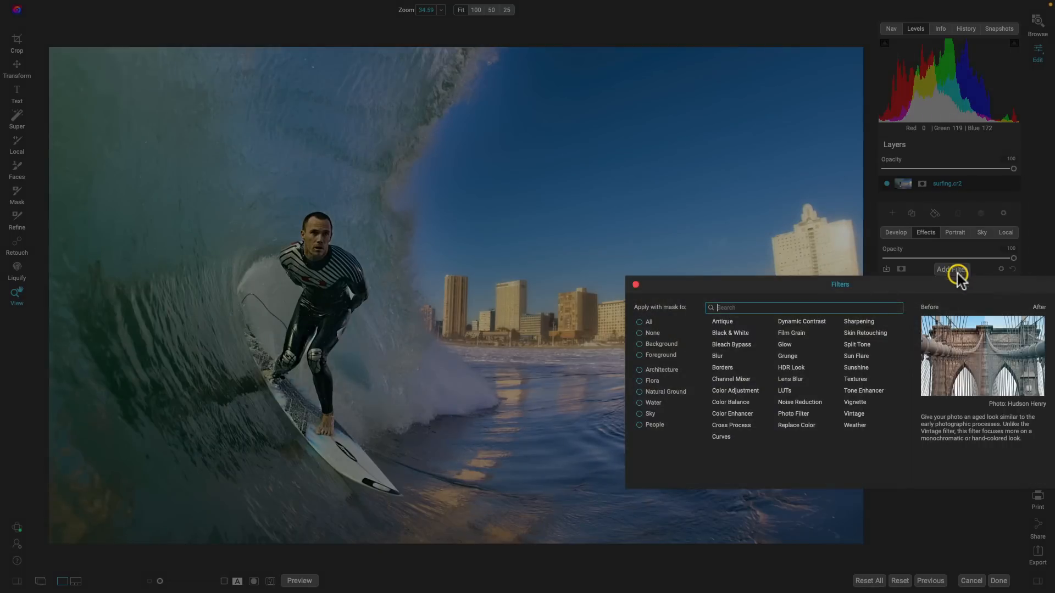
click(782, 389)
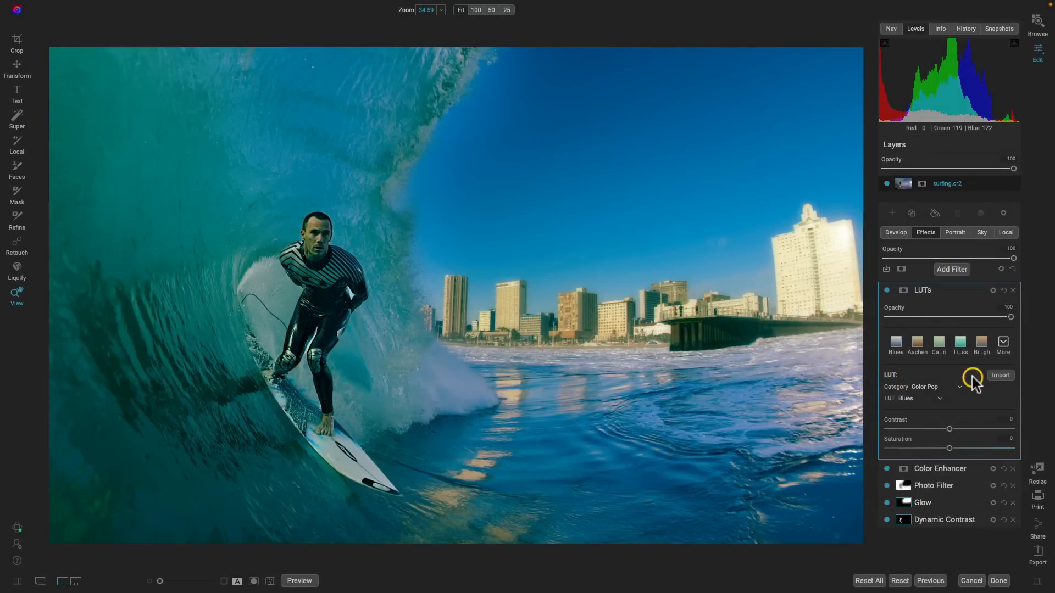
click(915, 377)
click(920, 406)
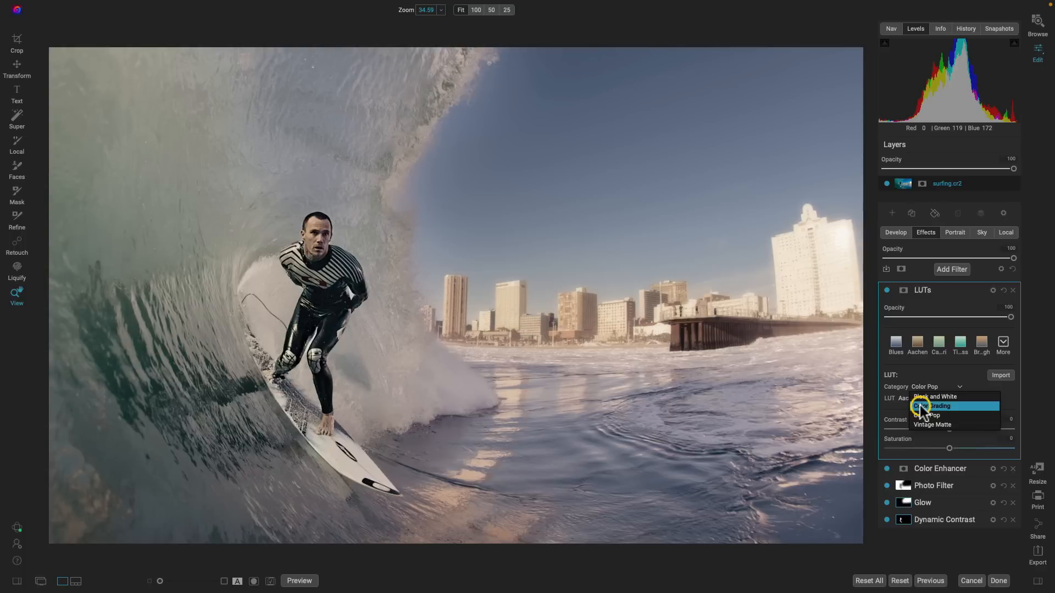
click(932, 399)
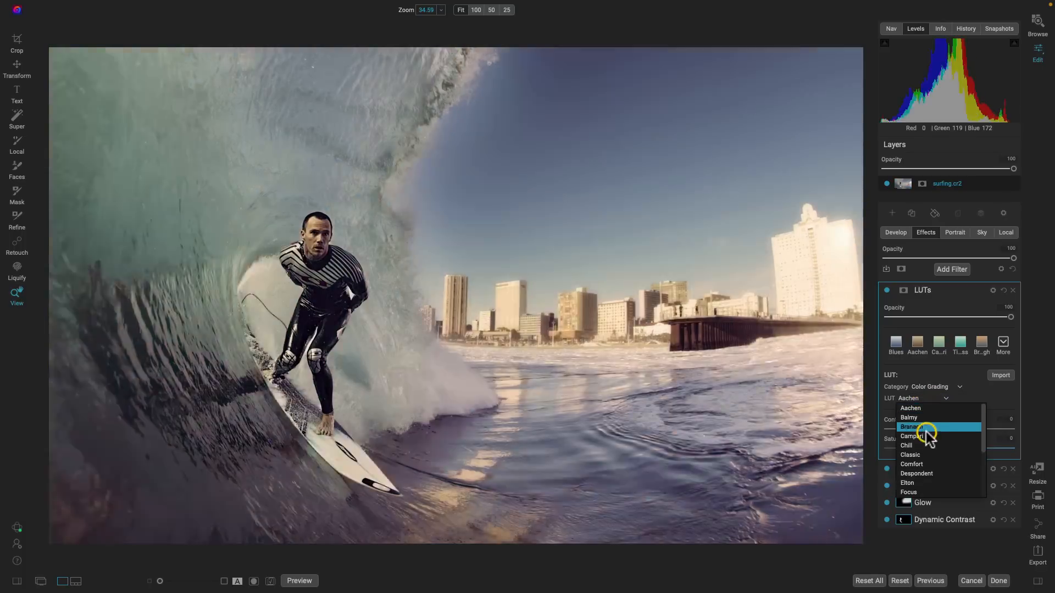
scroll(926, 432, down, 3)
scroll(925, 434, down, 1)
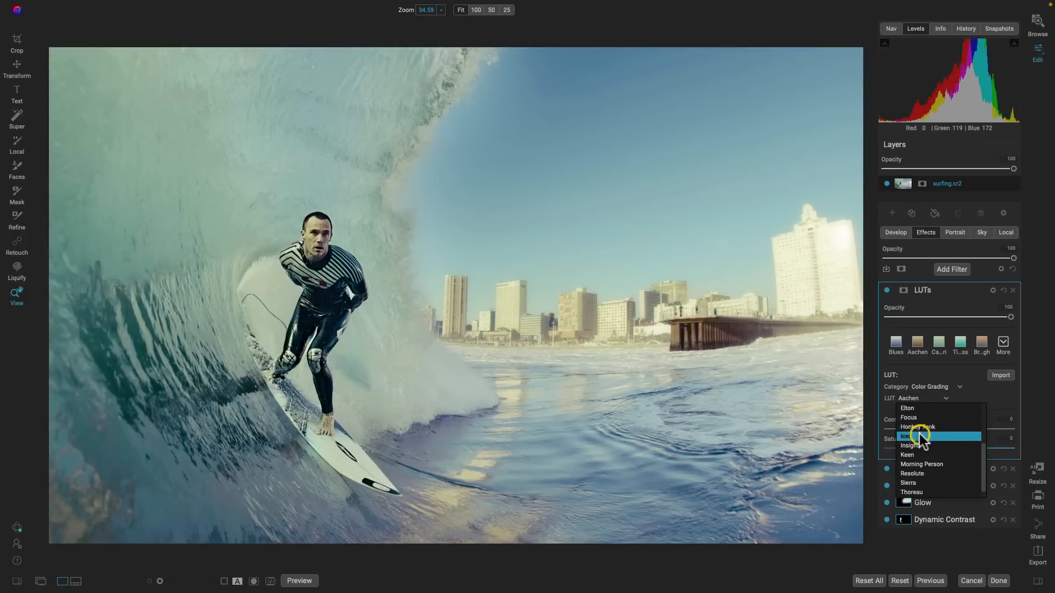
click(924, 437)
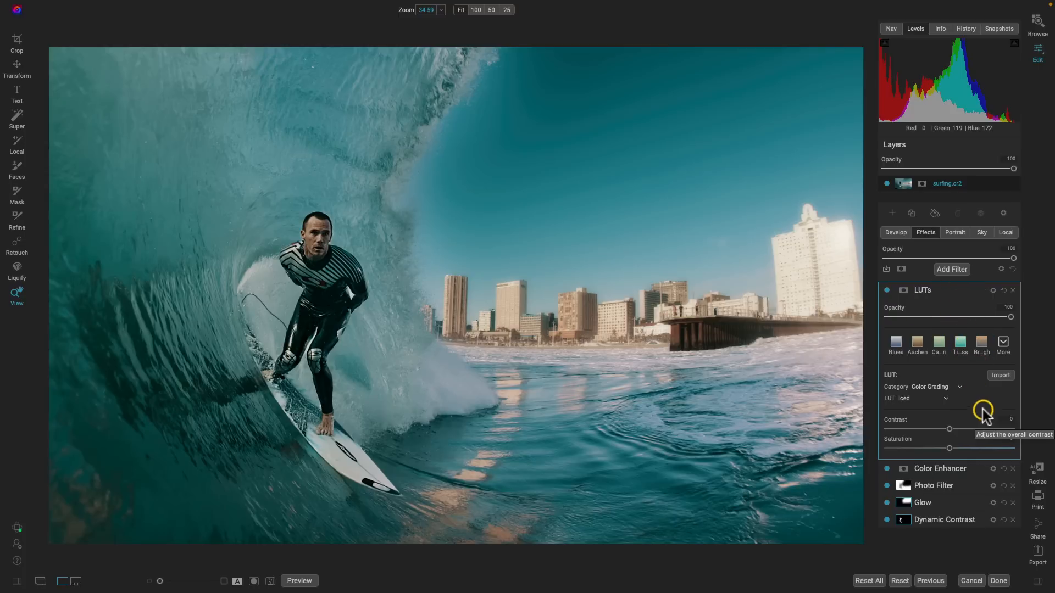
Lower the LUTs filter's opacity to 52 and compare the edited photo with the original
drag(1010, 318, 968, 327)
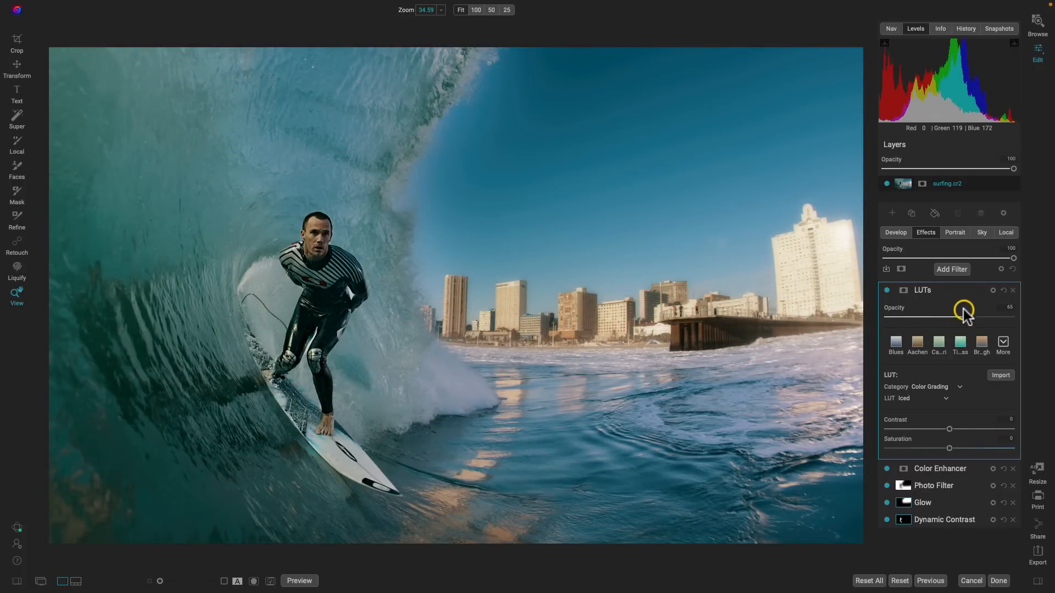
drag(967, 317, 951, 318)
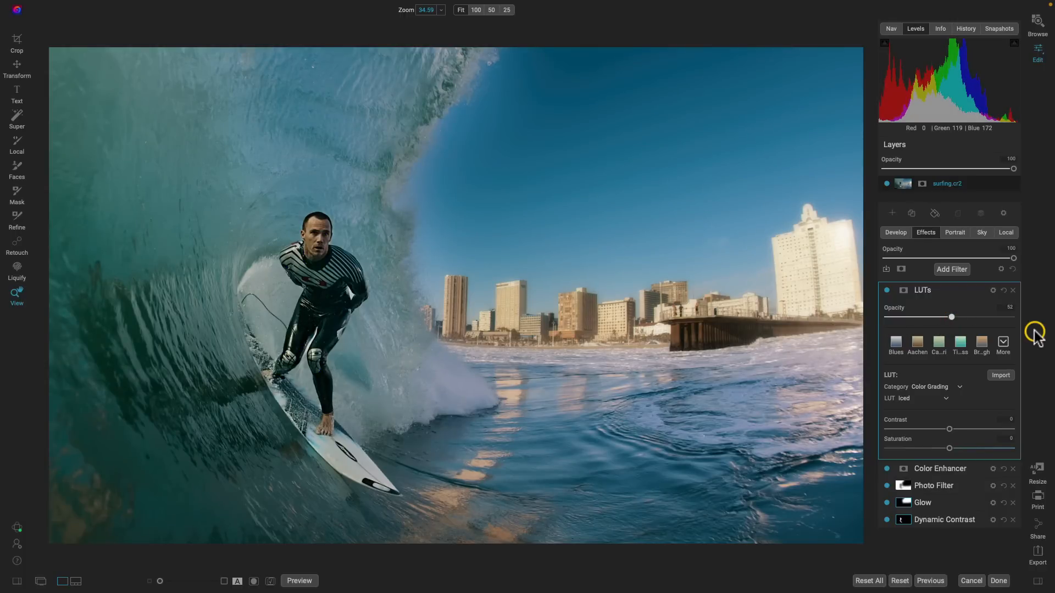
key(ctrl+p)
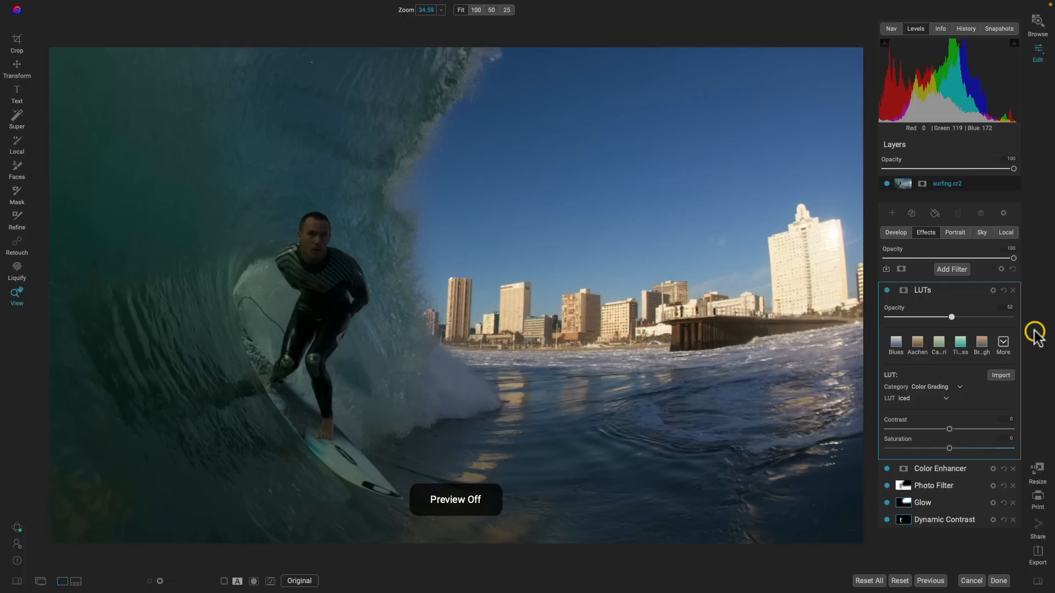
key(ctrl+p)
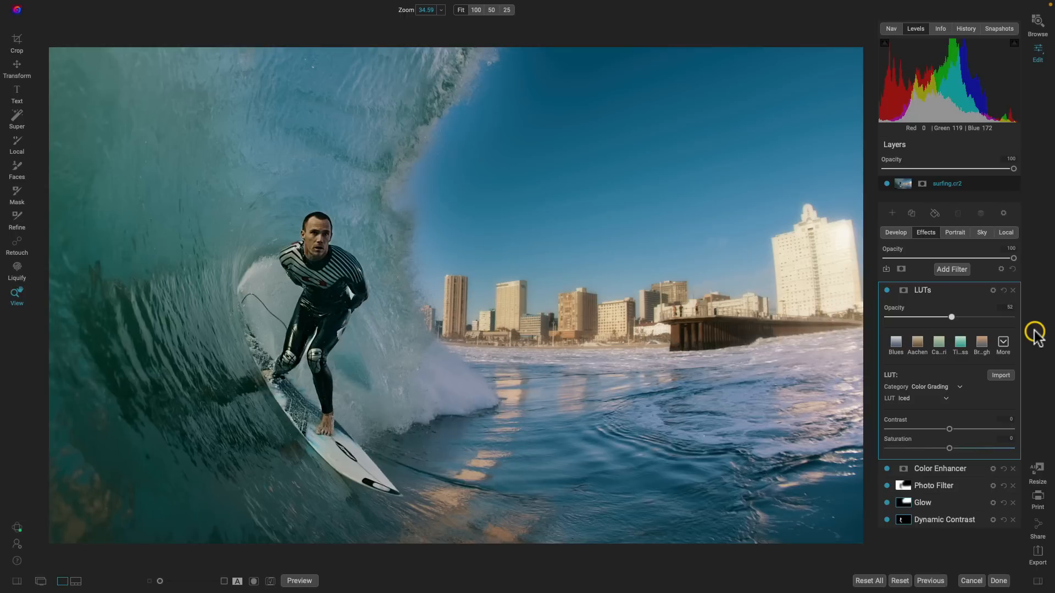
Collapse the LUTs filter and switch off all five filters in the stack, from LUTs down to Dynamic Contrast
click(977, 290)
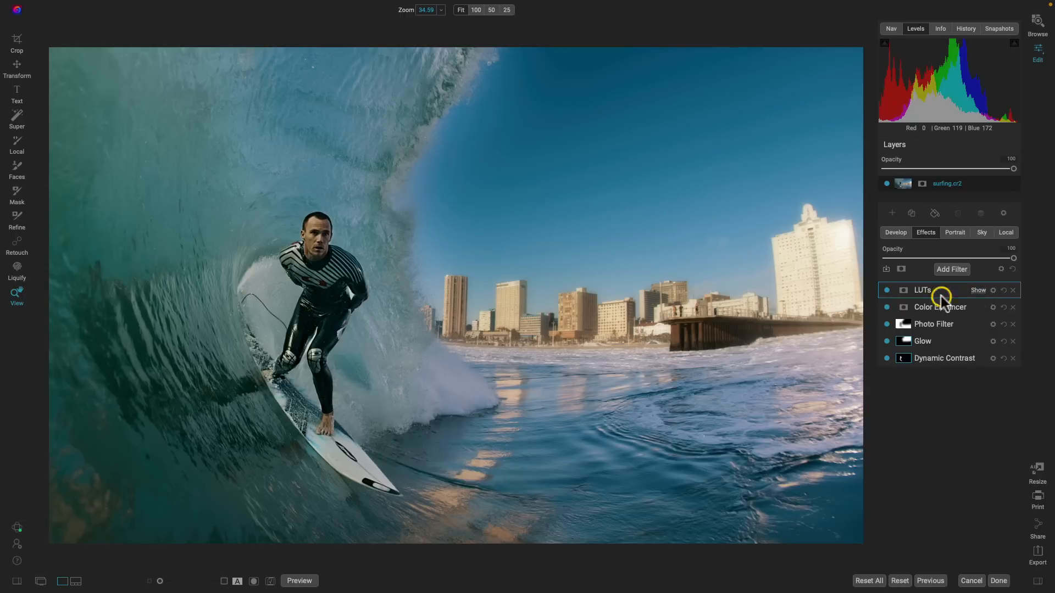
click(887, 290)
click(887, 307)
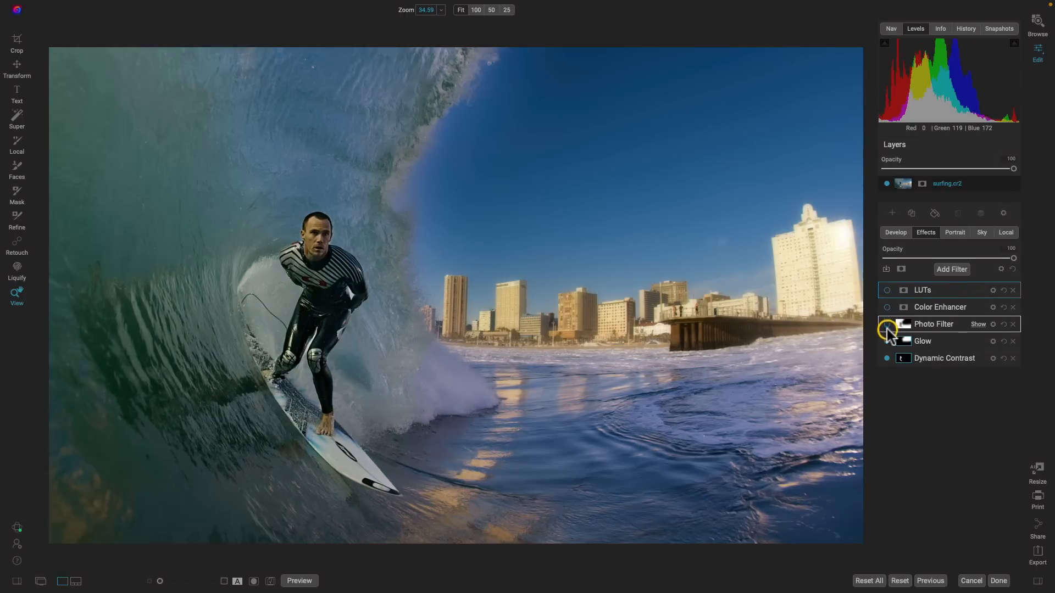
click(886, 325)
click(887, 341)
click(887, 358)
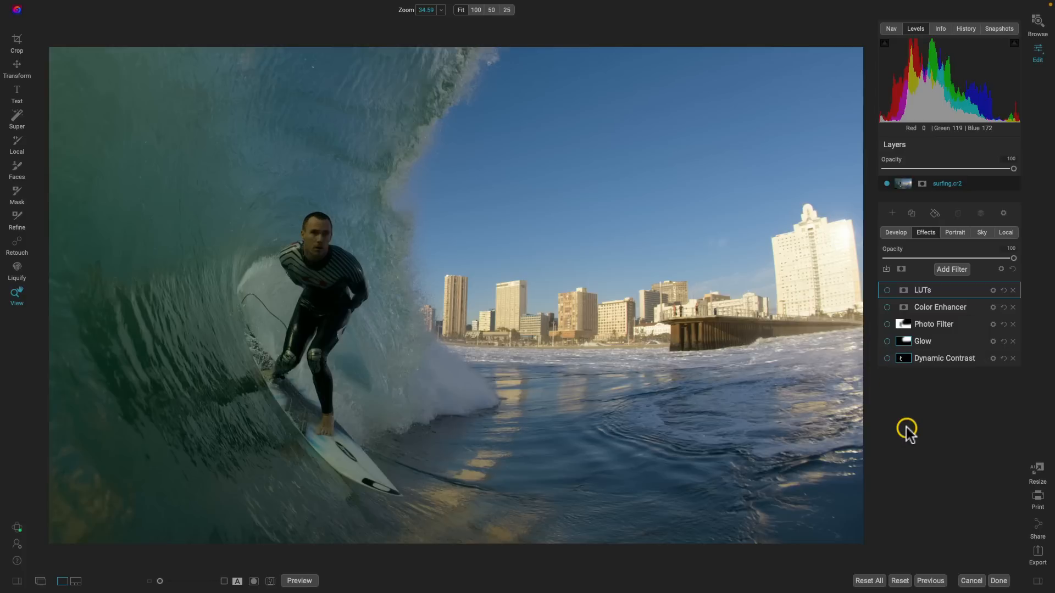
Switch the filters back on one by one, from Dynamic Contrast up to LUTs, to review each one's contribution
click(887, 358)
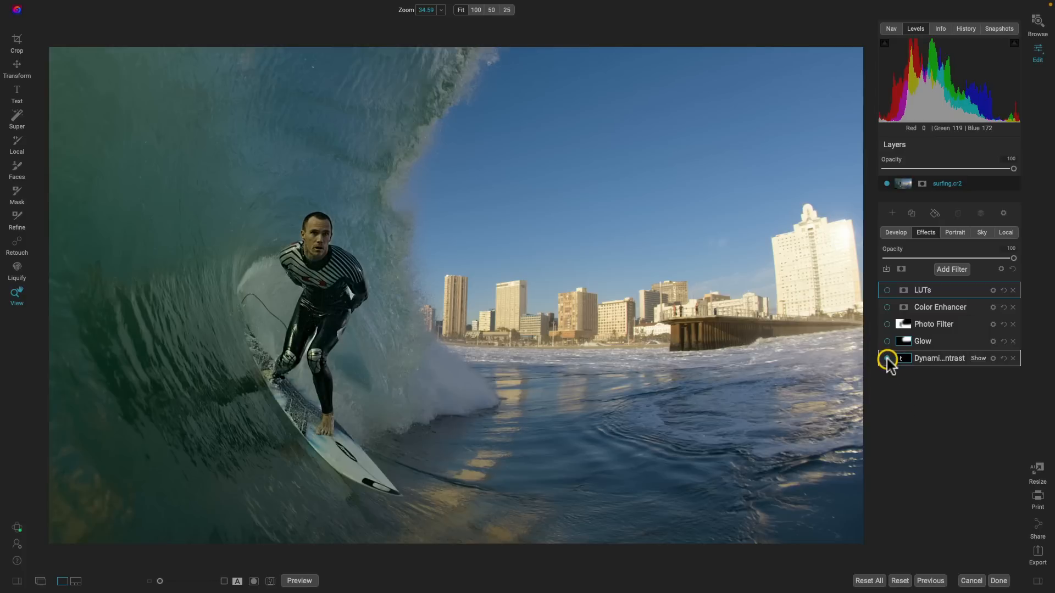
click(886, 342)
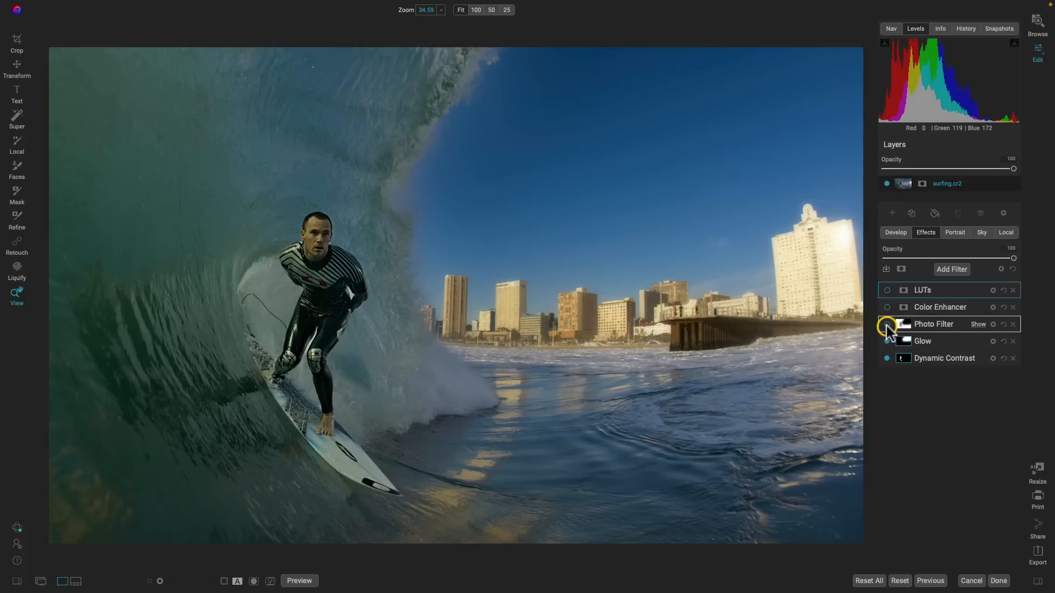
click(887, 325)
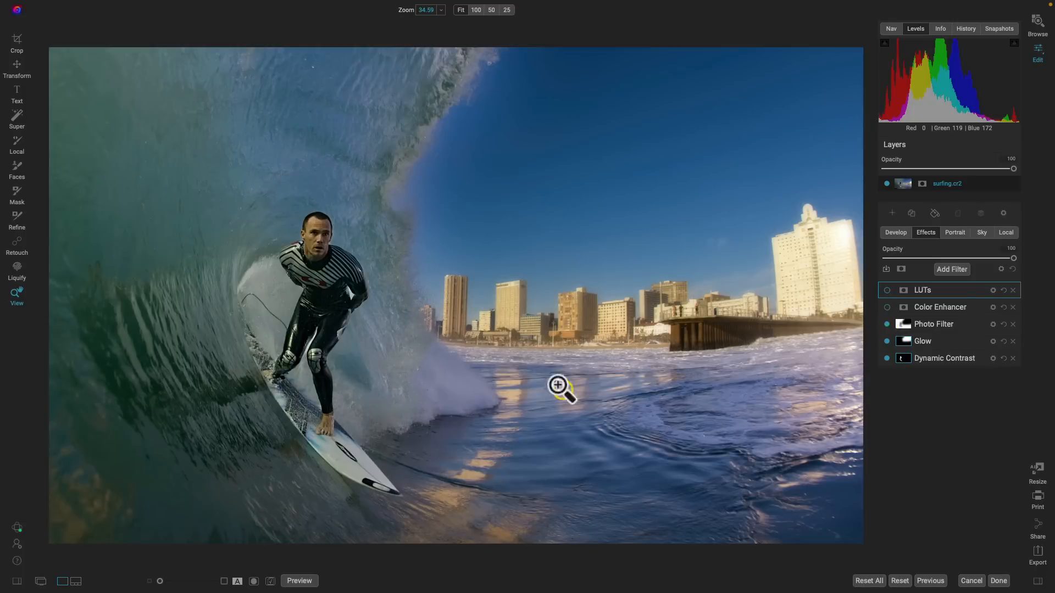
click(887, 307)
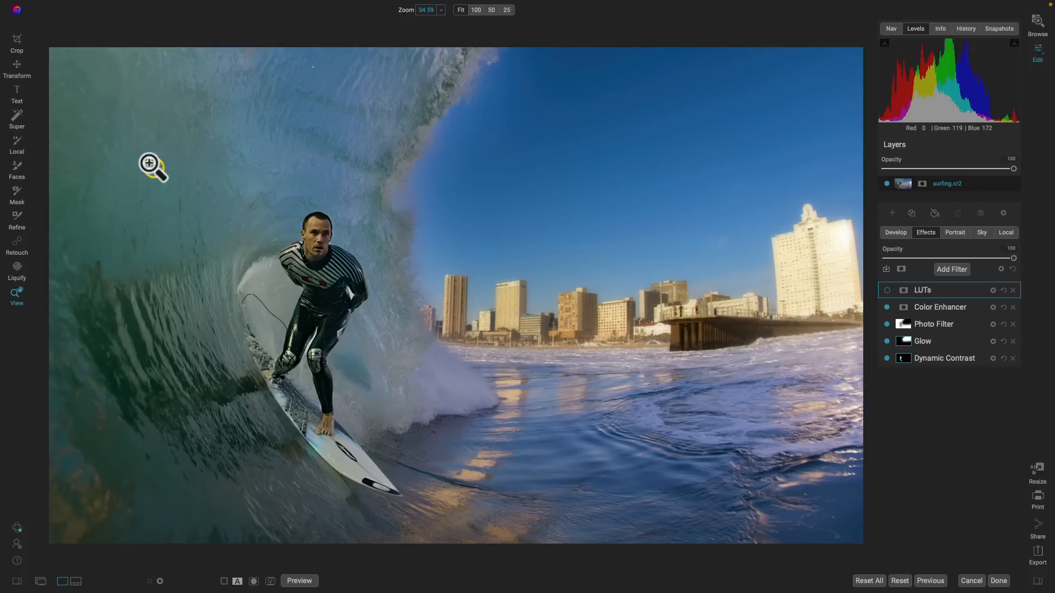
click(887, 290)
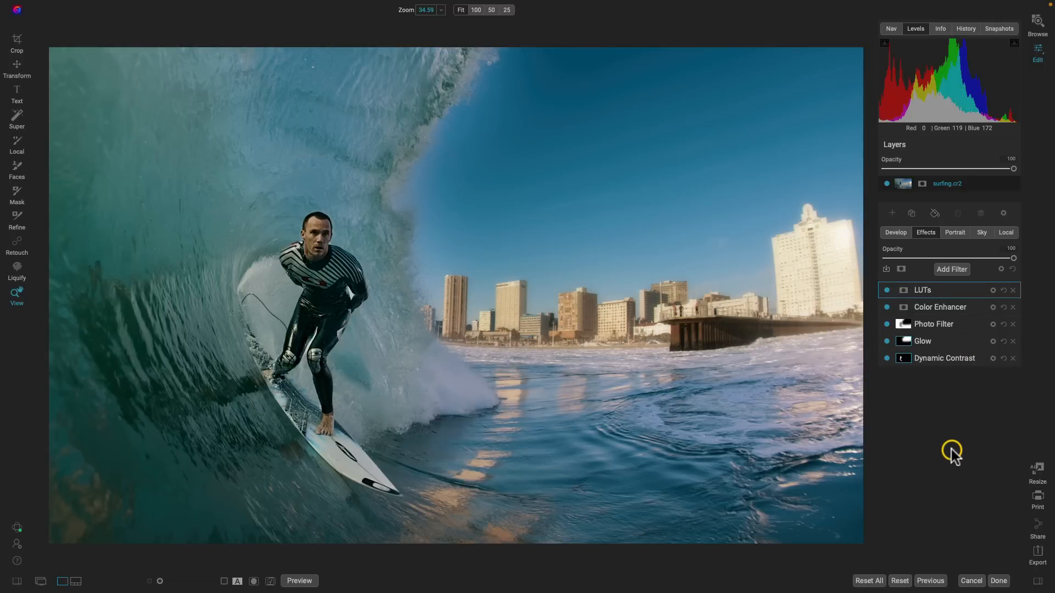
Compare the photo before and after the complete filter stack and review the stacked filters
key(backslash)
key(backslash)
mouse_move(960, 342)
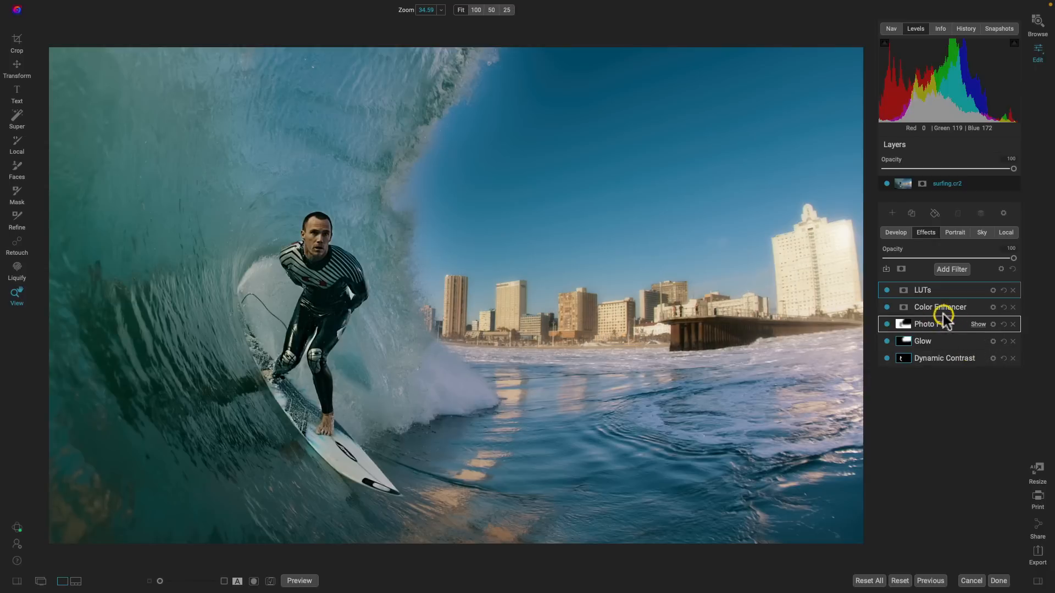
mouse_move(925, 306)
mouse_move(968, 296)
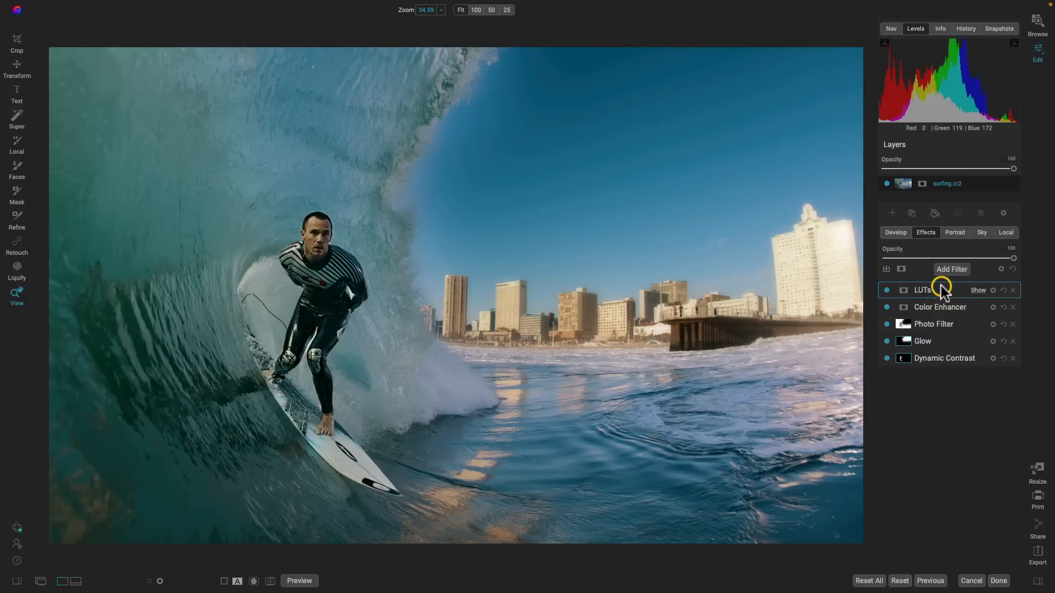